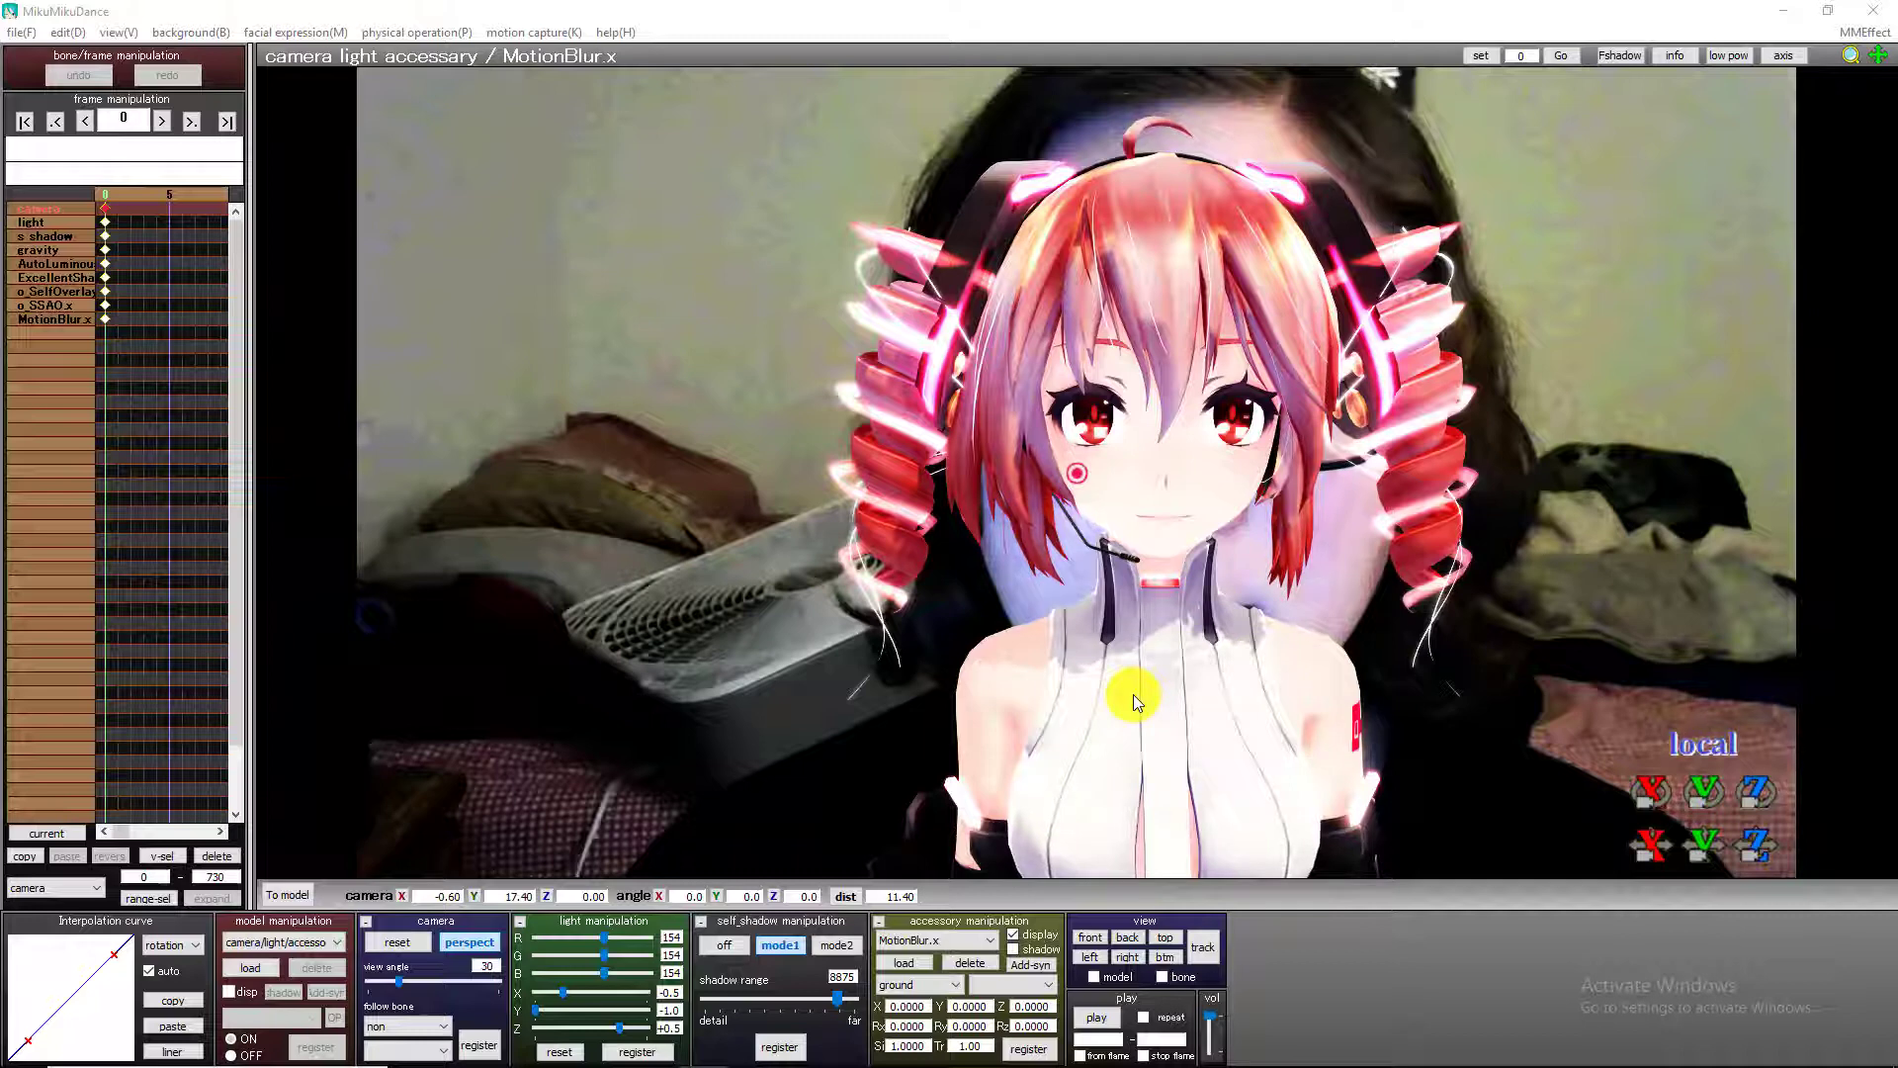
Play the finished example animation over its background video, and minimise the project window.
{"action": "left_click", "coordinate": [1097, 1019]}
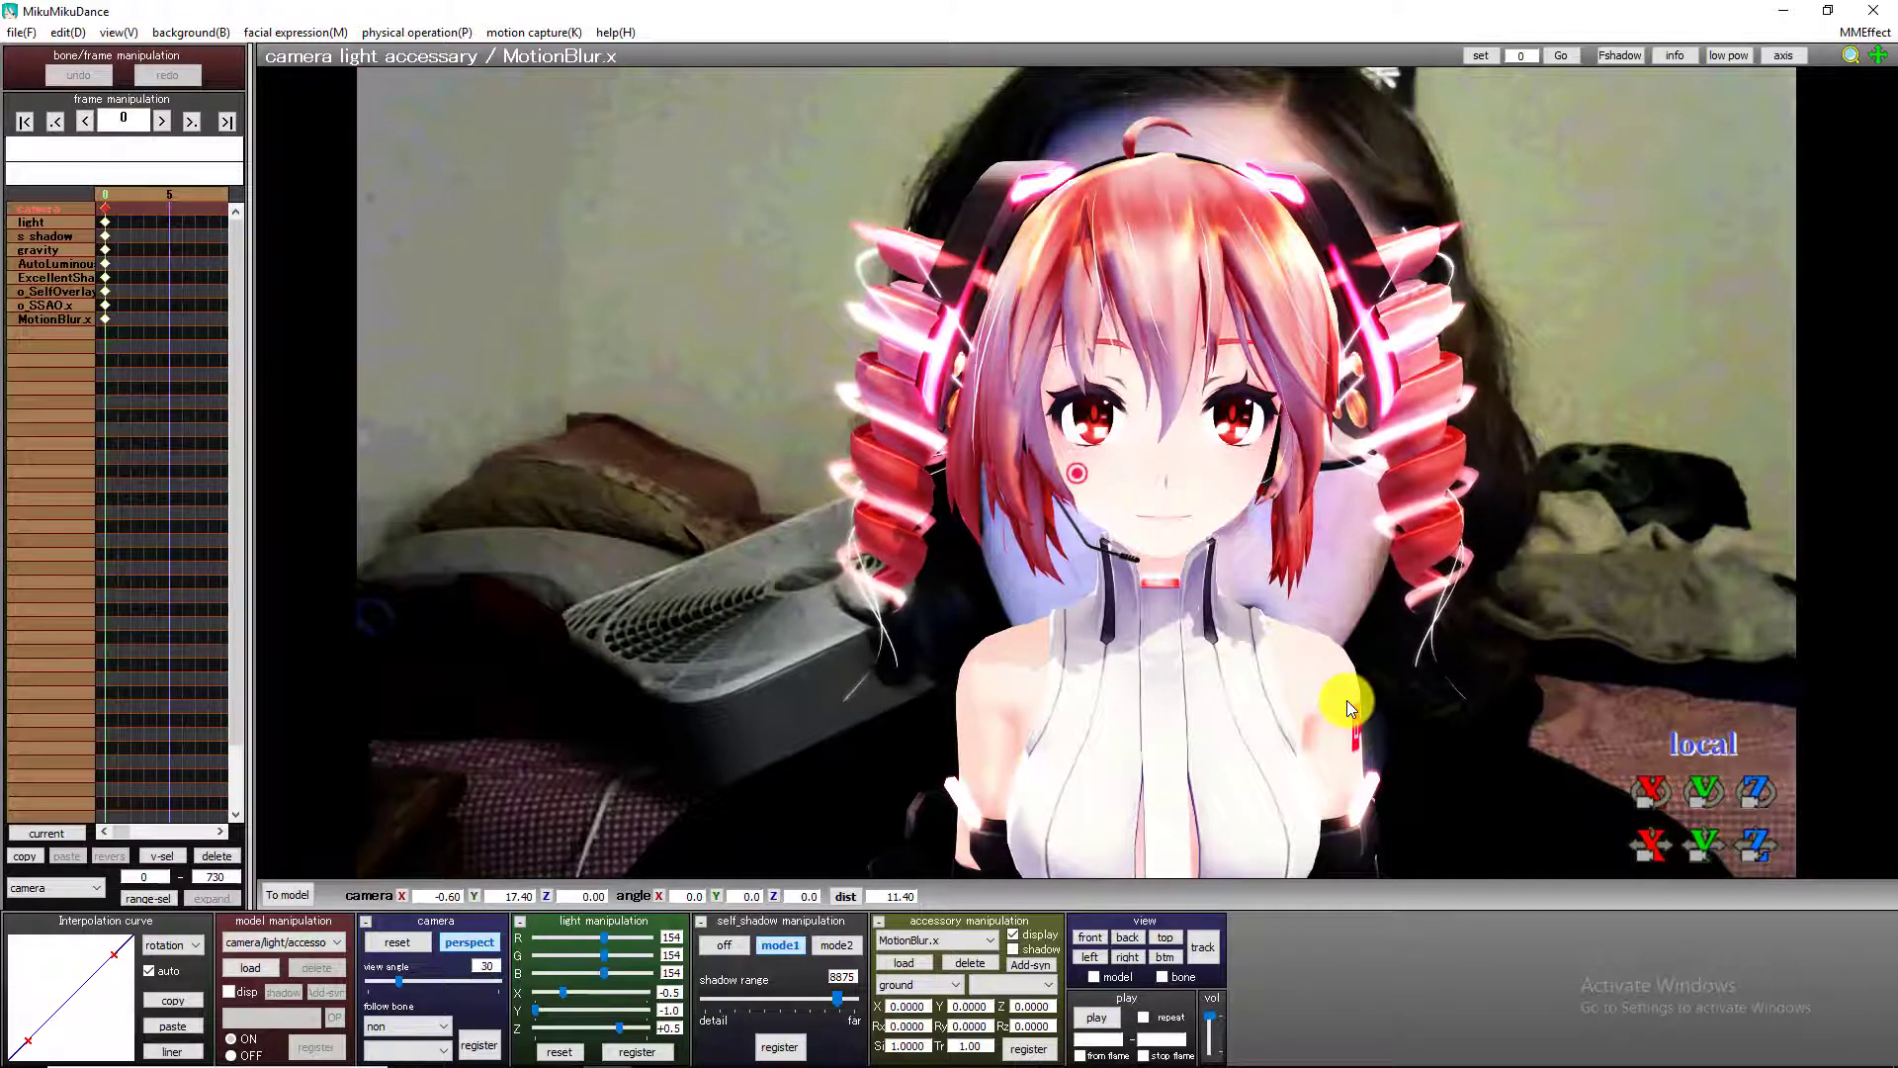
{"action": "left_click", "coordinate": [1774, 14]}
{"action": "left_click", "coordinate": [1775, 14]}
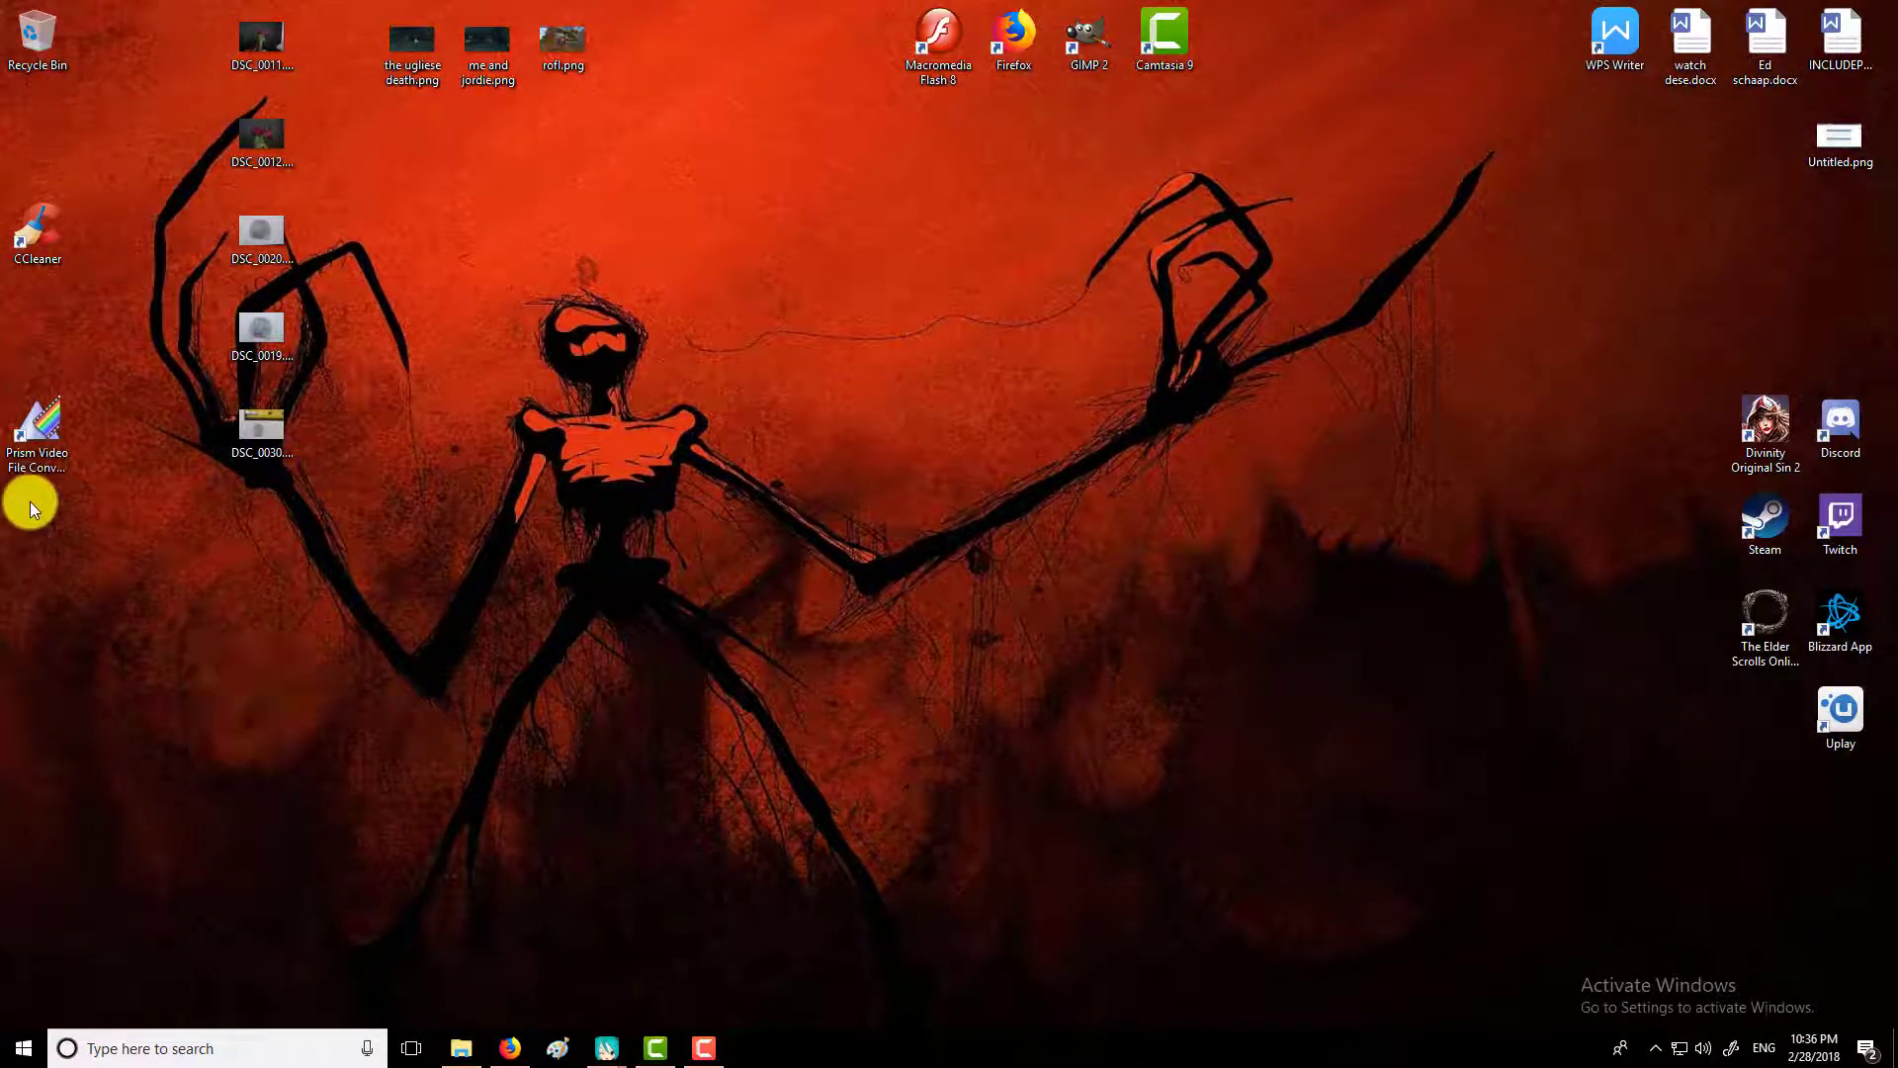
Open Prism Video File Converter, choose Microsoft Video 1 as the AVI video compressor, and close the converter without saving the encoder settings.
{"action": "left_click", "coordinate": [49, 471]}
{"action": "left_click", "coordinate": [55, 478]}
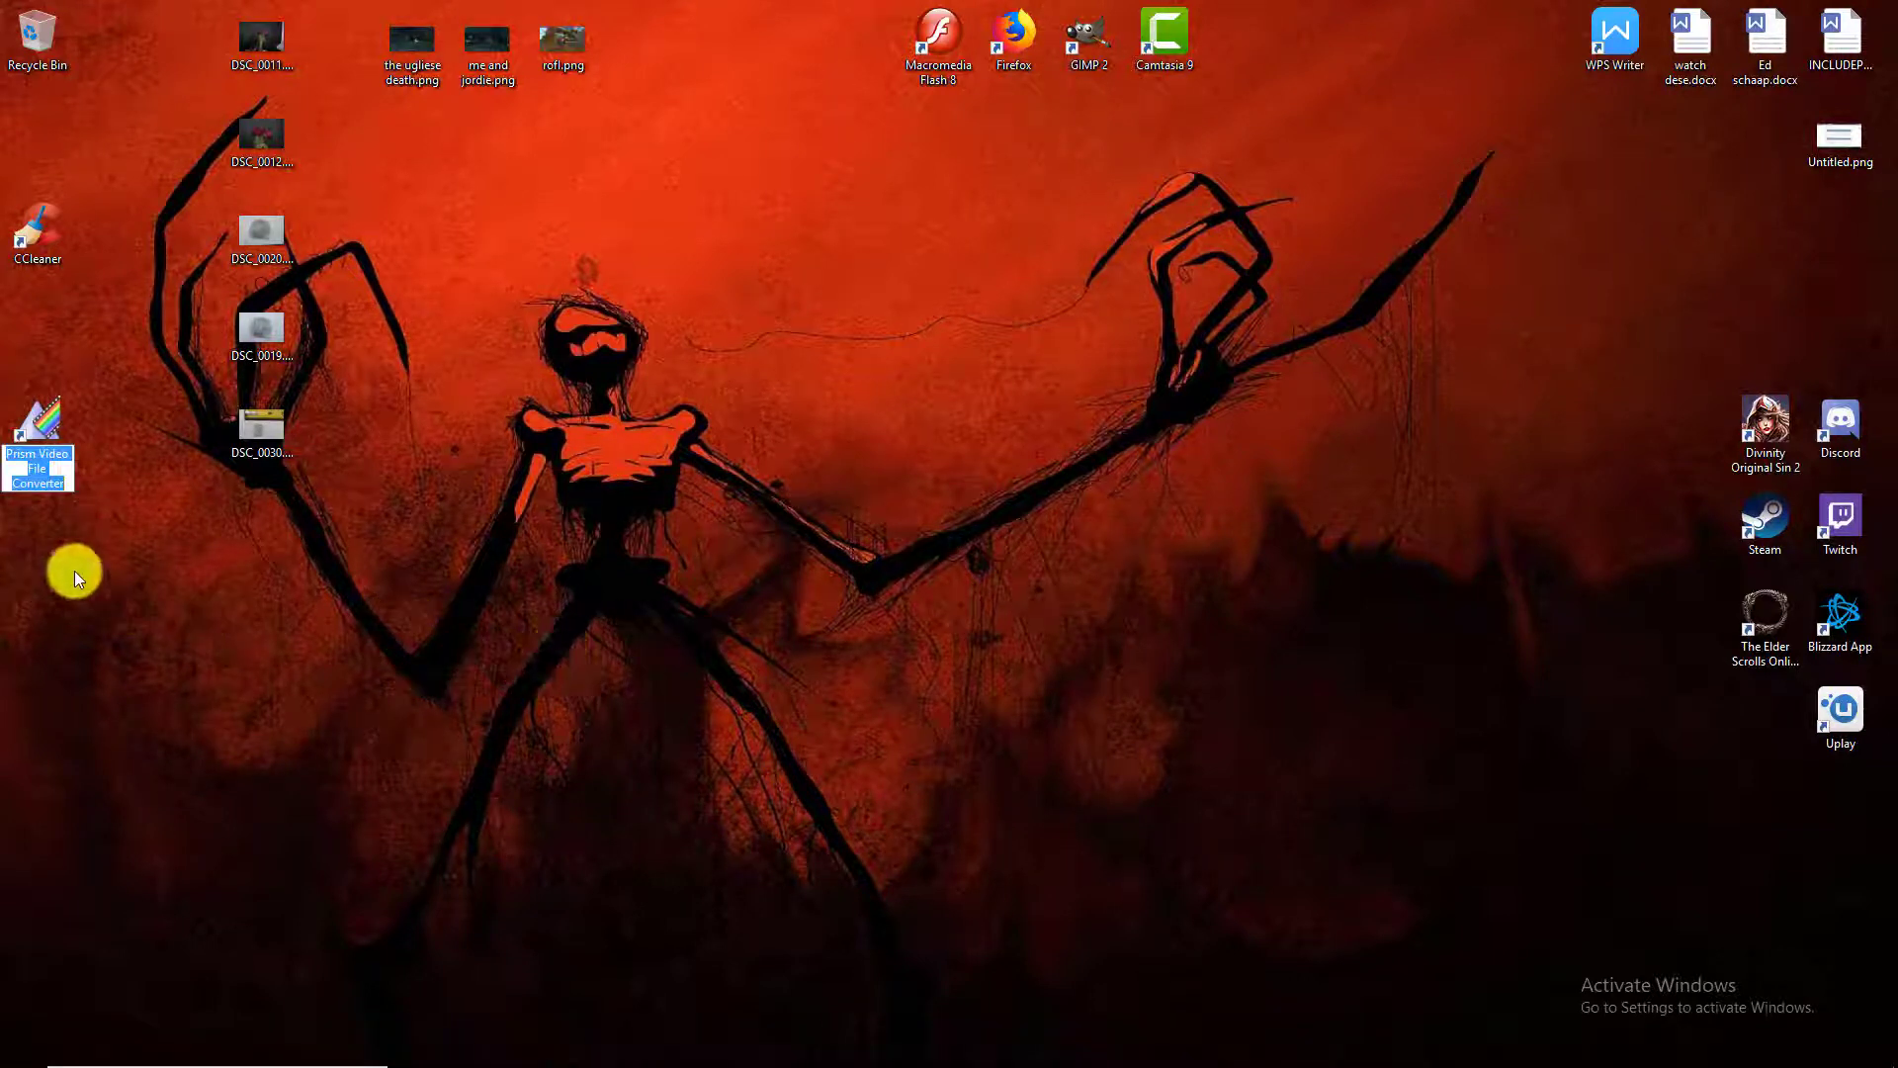
{"action": "double_click", "coordinate": [50, 441]}
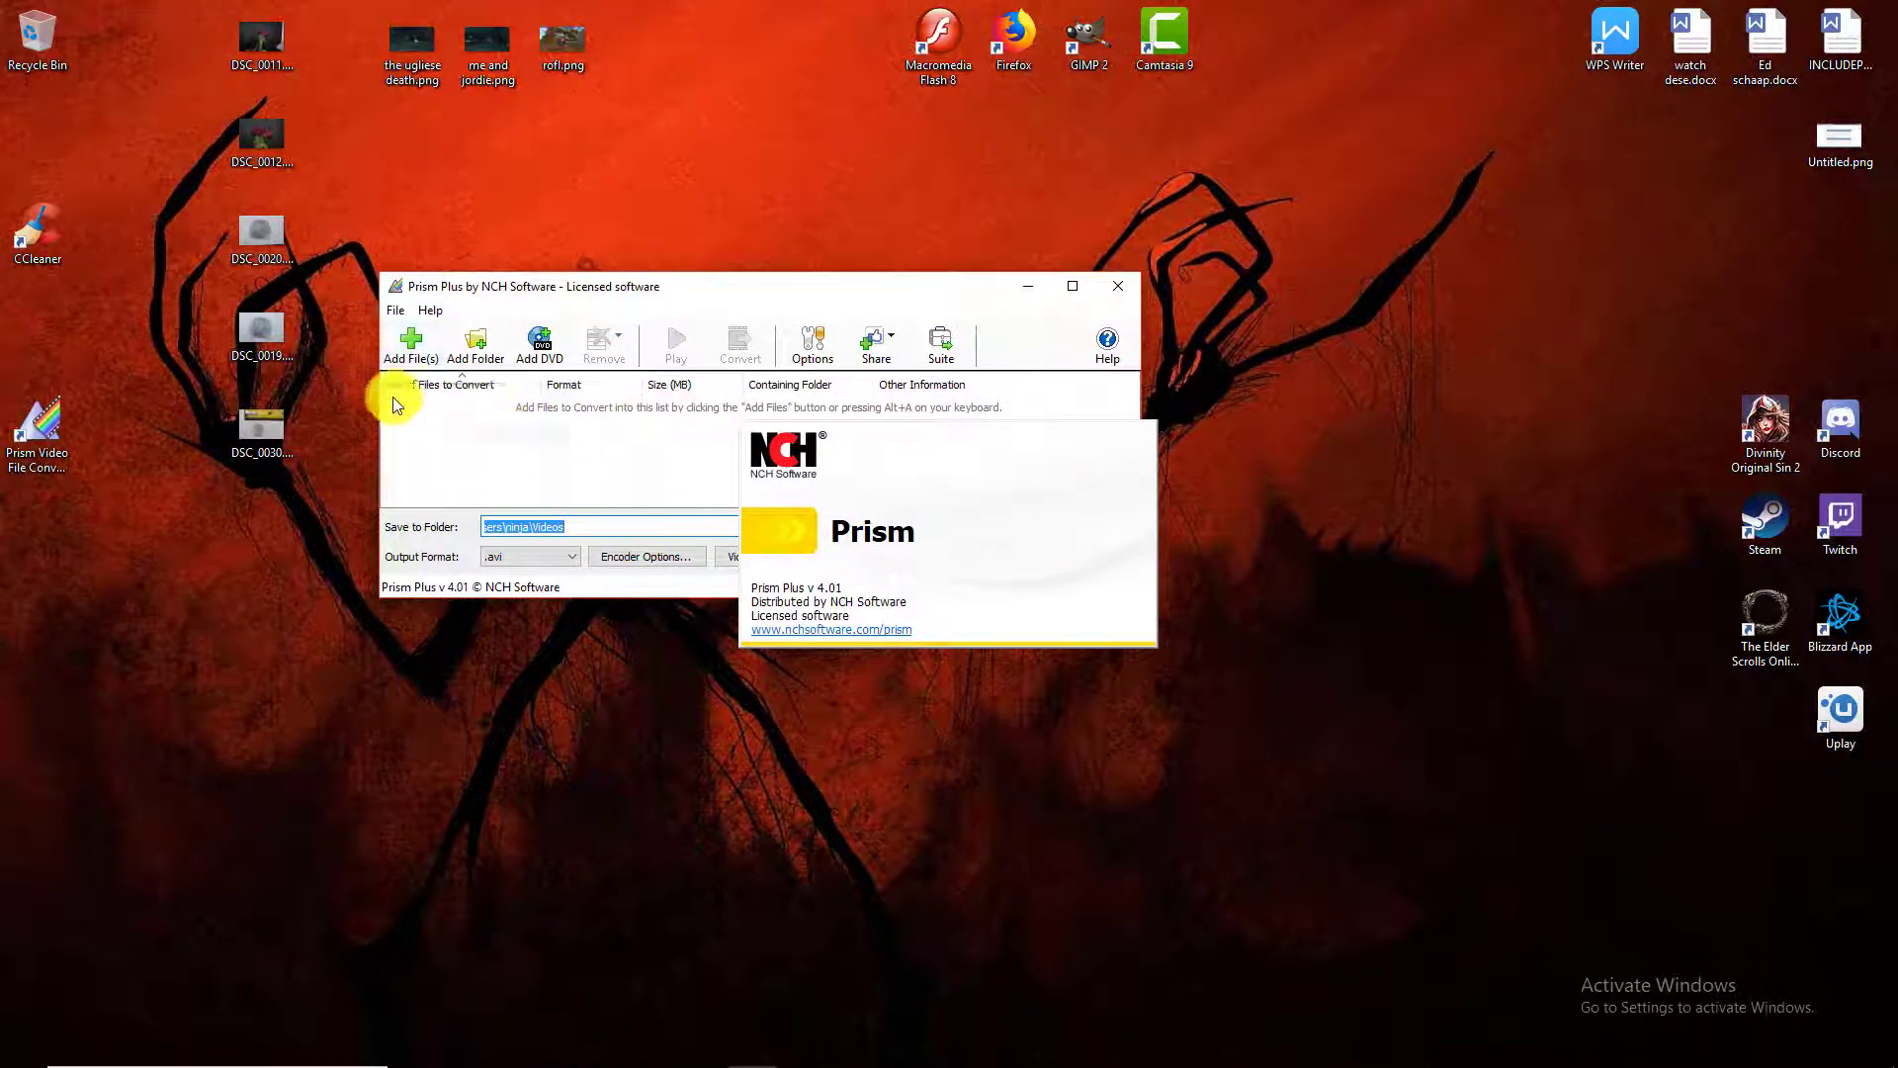
{"action": "left_click", "coordinate": [648, 553]}
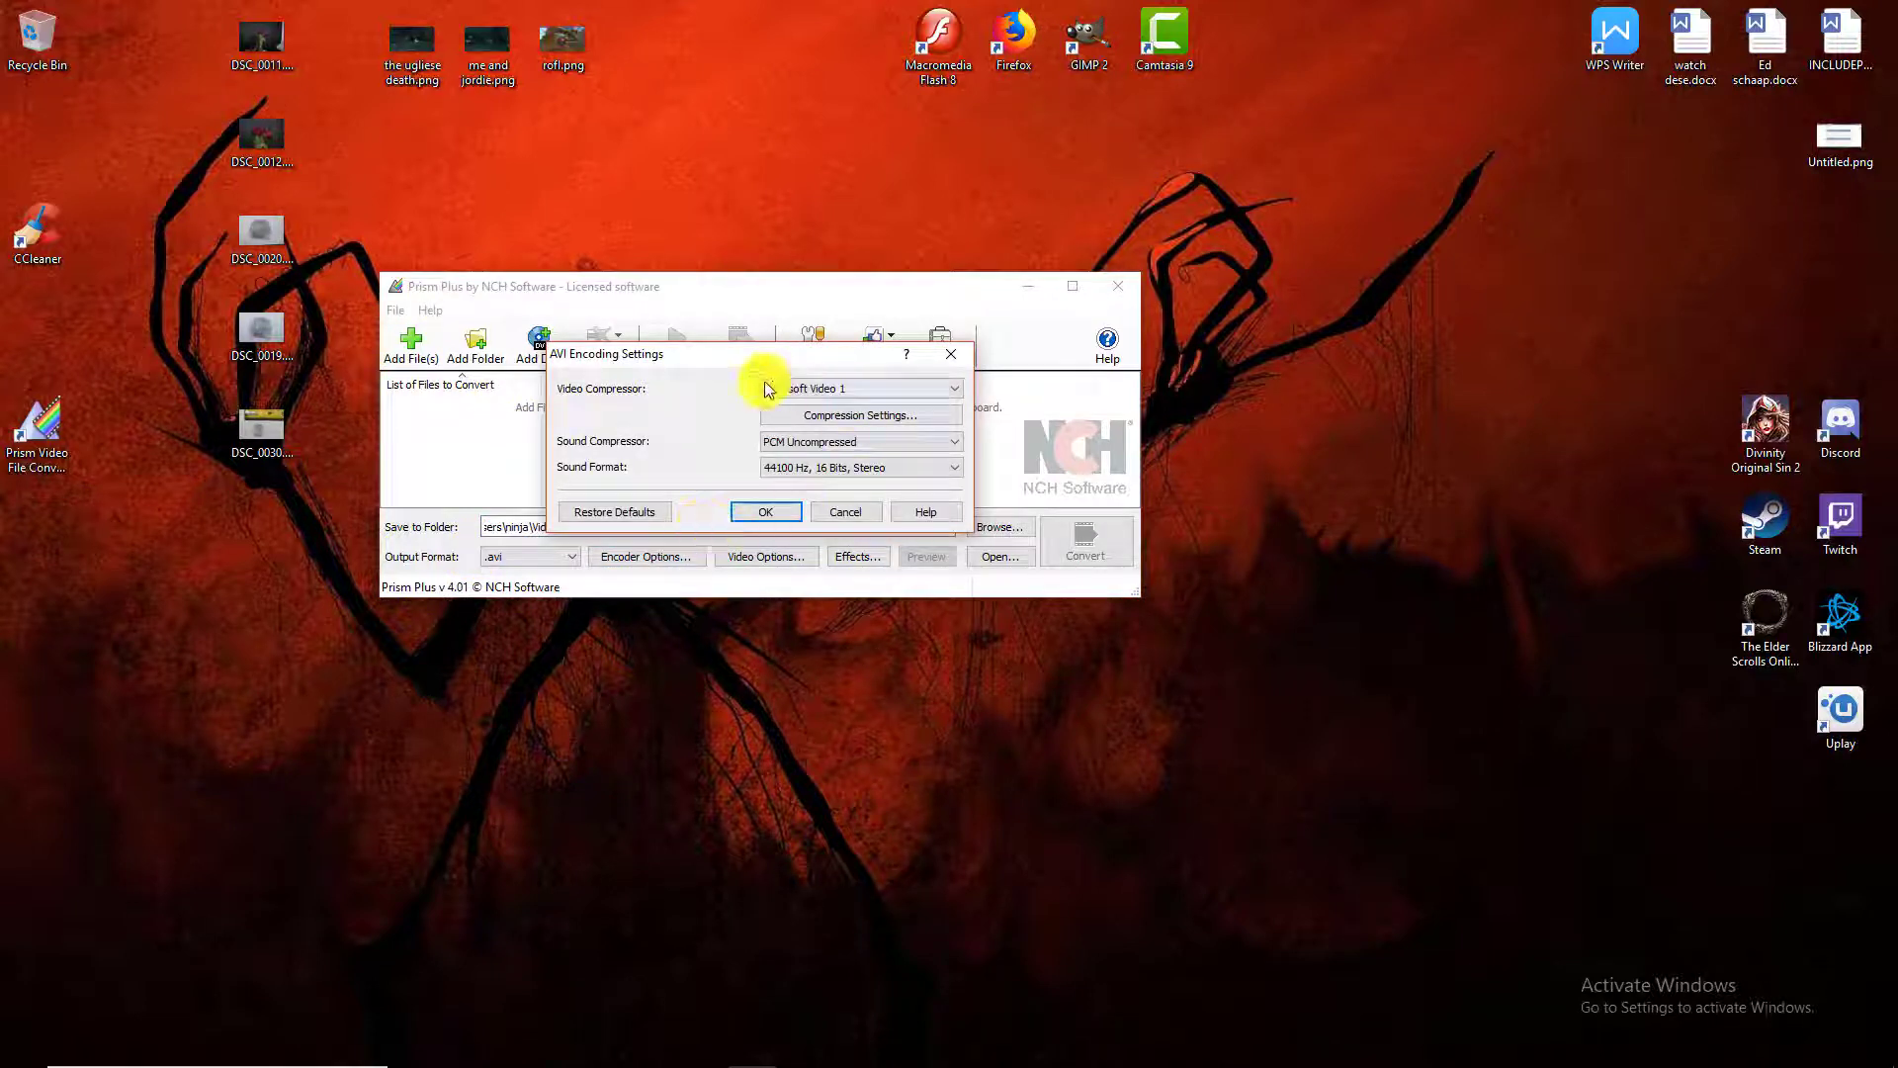
{"action": "left_click", "coordinate": [875, 386]}
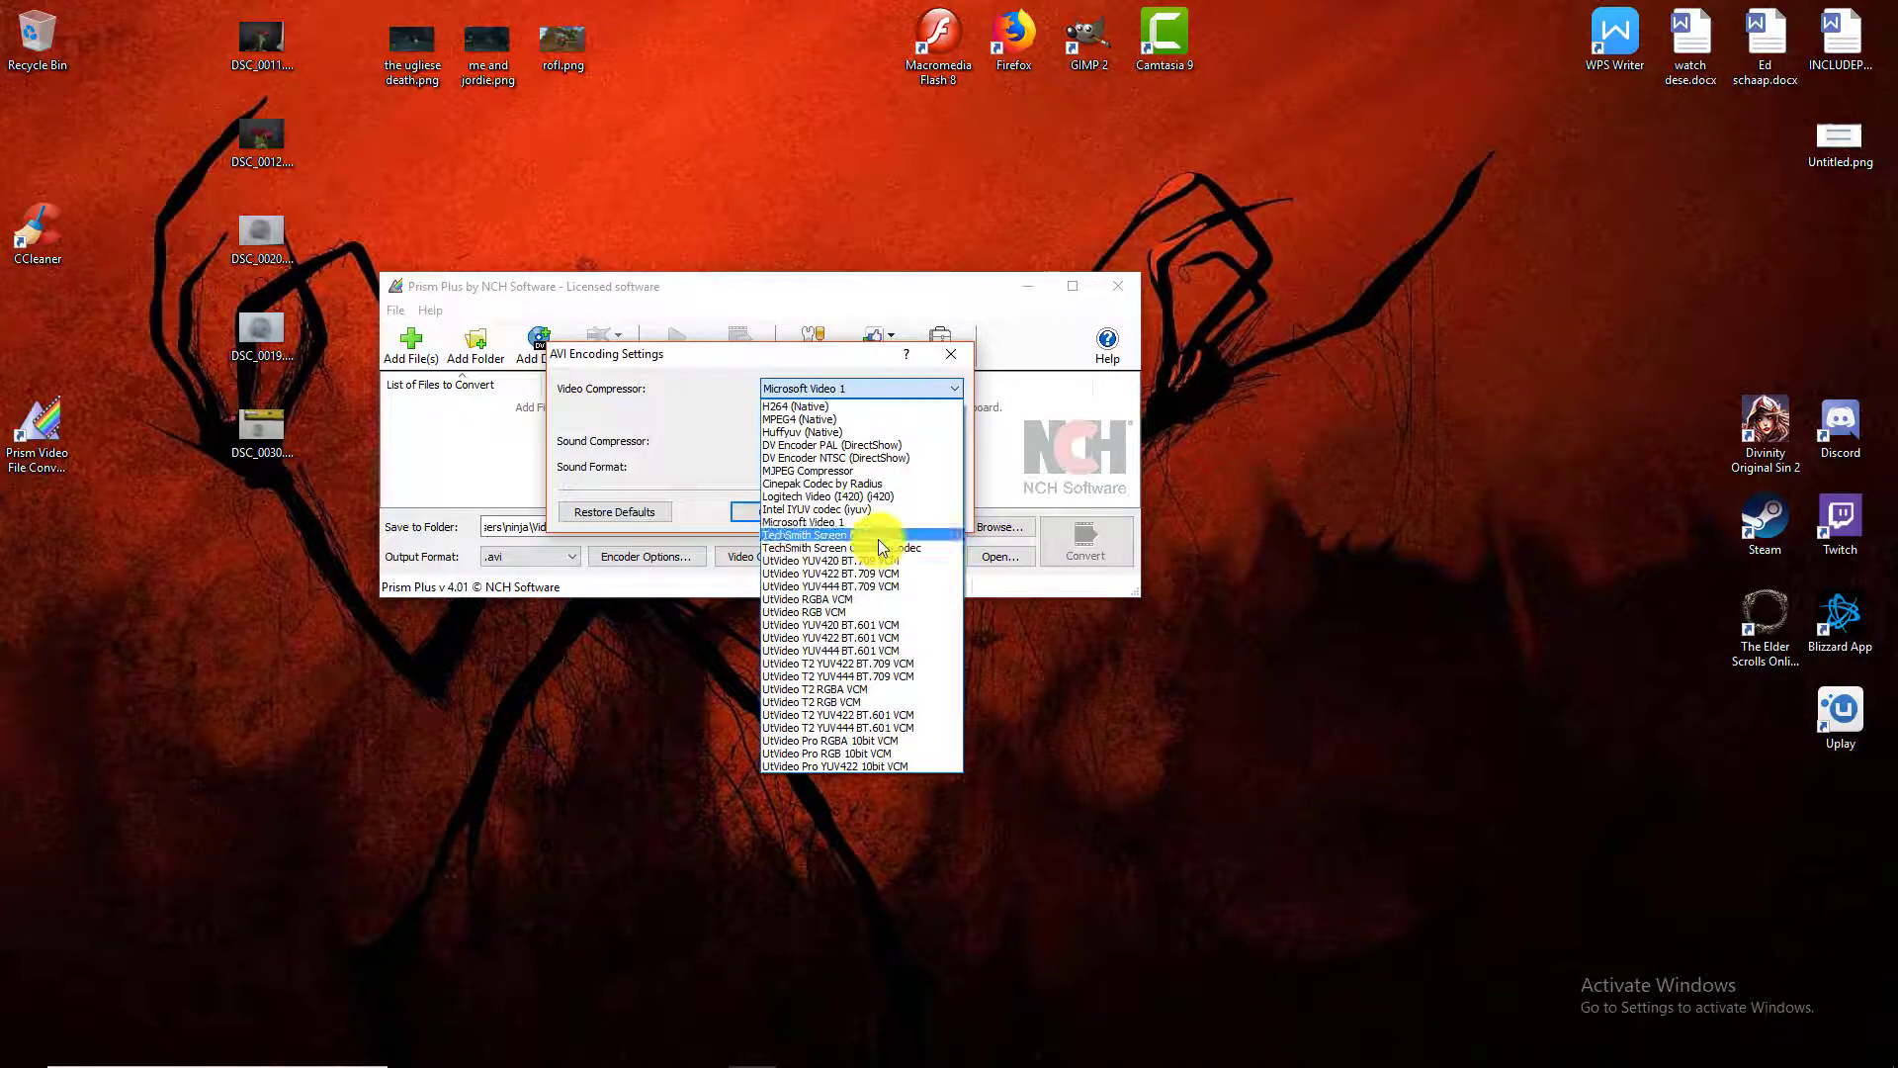
{"action": "left_click", "coordinate": [840, 522]}
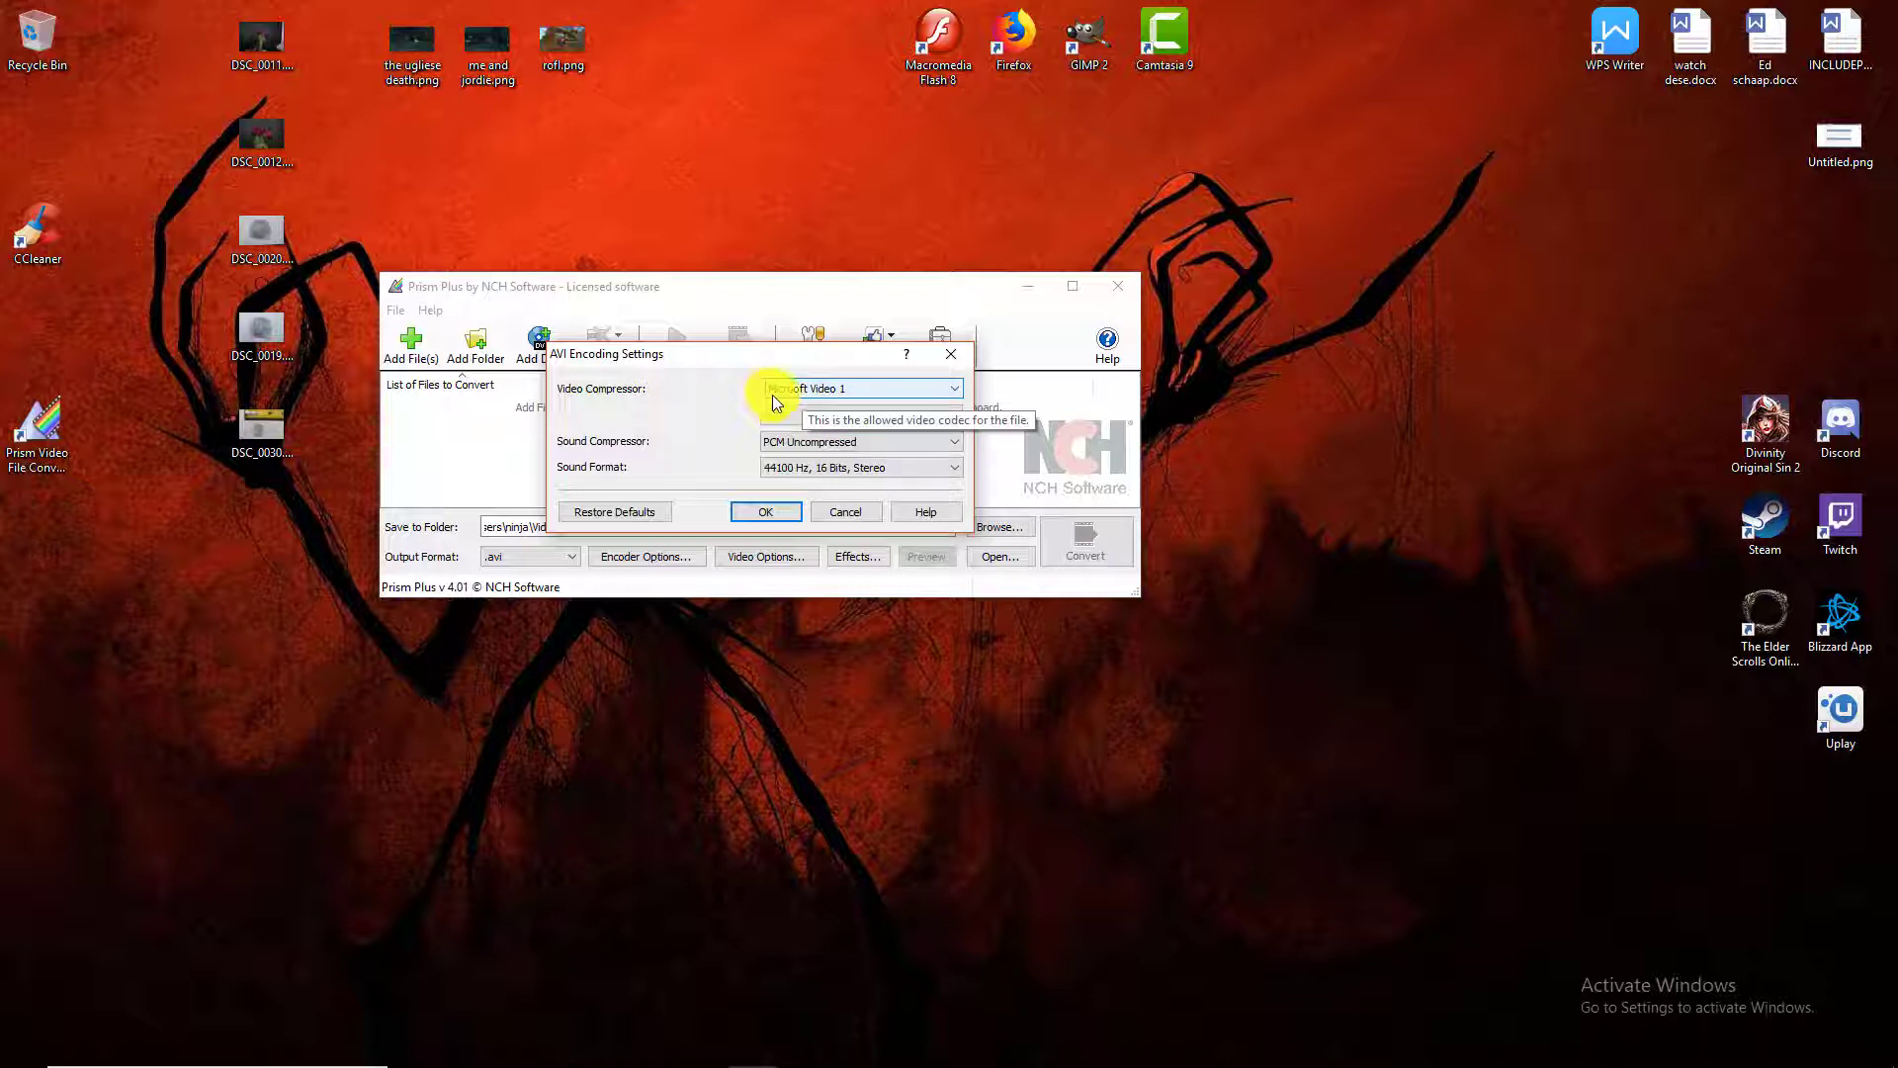
{"action": "left_click", "coordinate": [940, 358]}
{"action": "left_click", "coordinate": [1117, 286]}
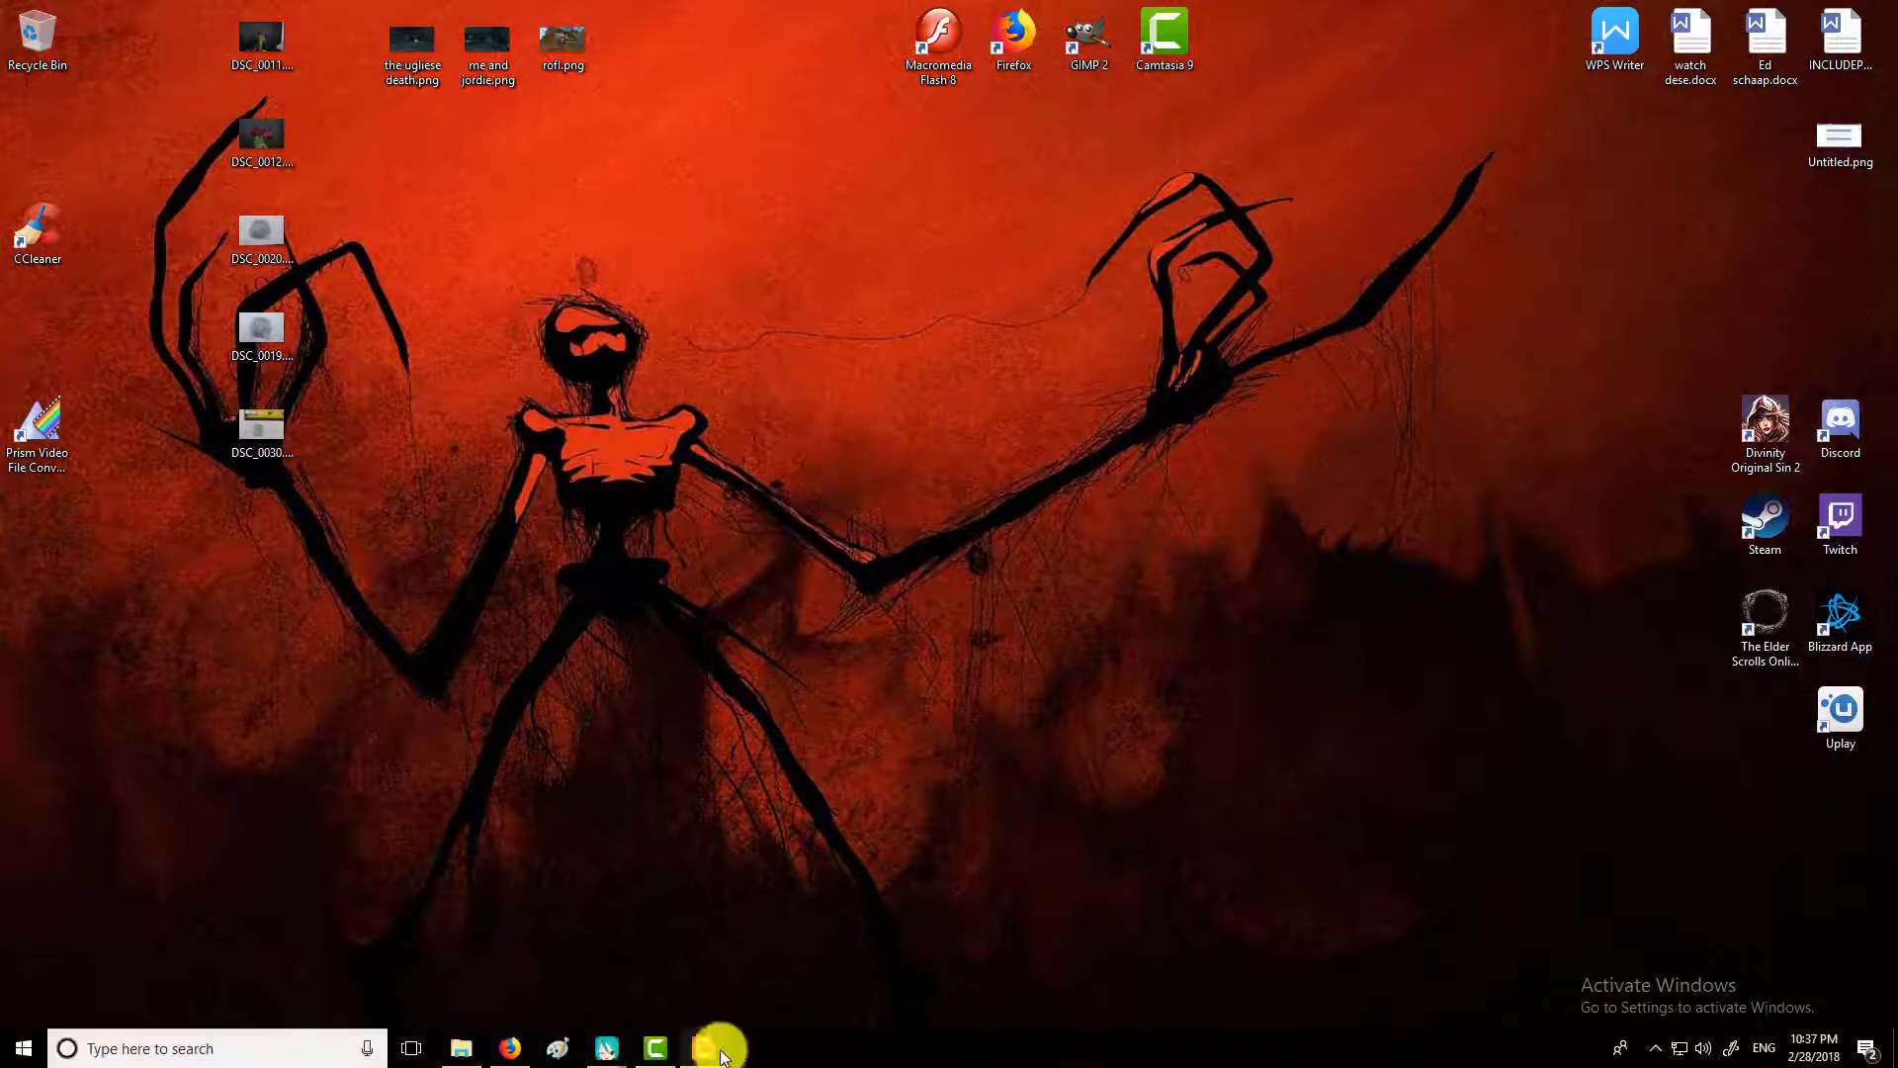
Switch to the empty MikuMikuDance project and load the webcam face recording as the background AVI.
{"action": "mouse_move", "coordinate": [608, 1046]}
{"action": "left_click", "coordinate": [672, 999]}
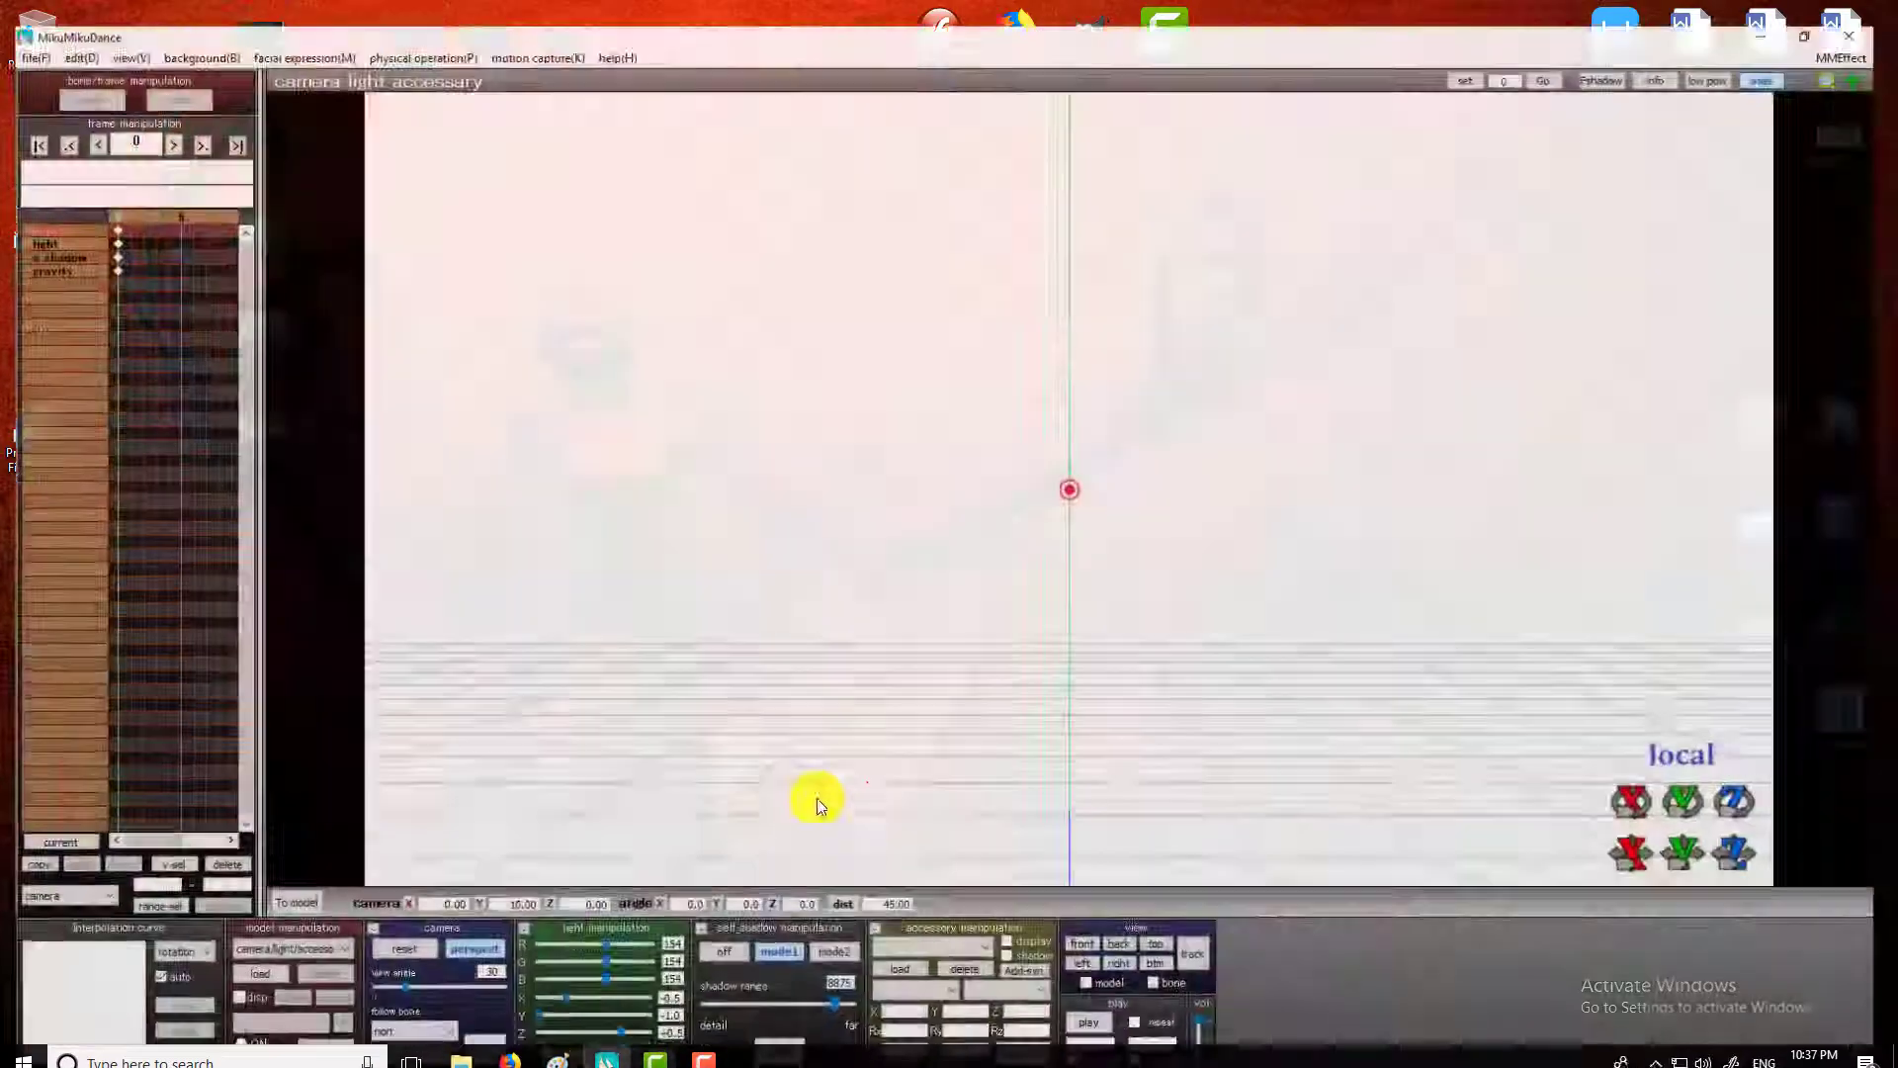
{"action": "left_click", "coordinate": [200, 33]}
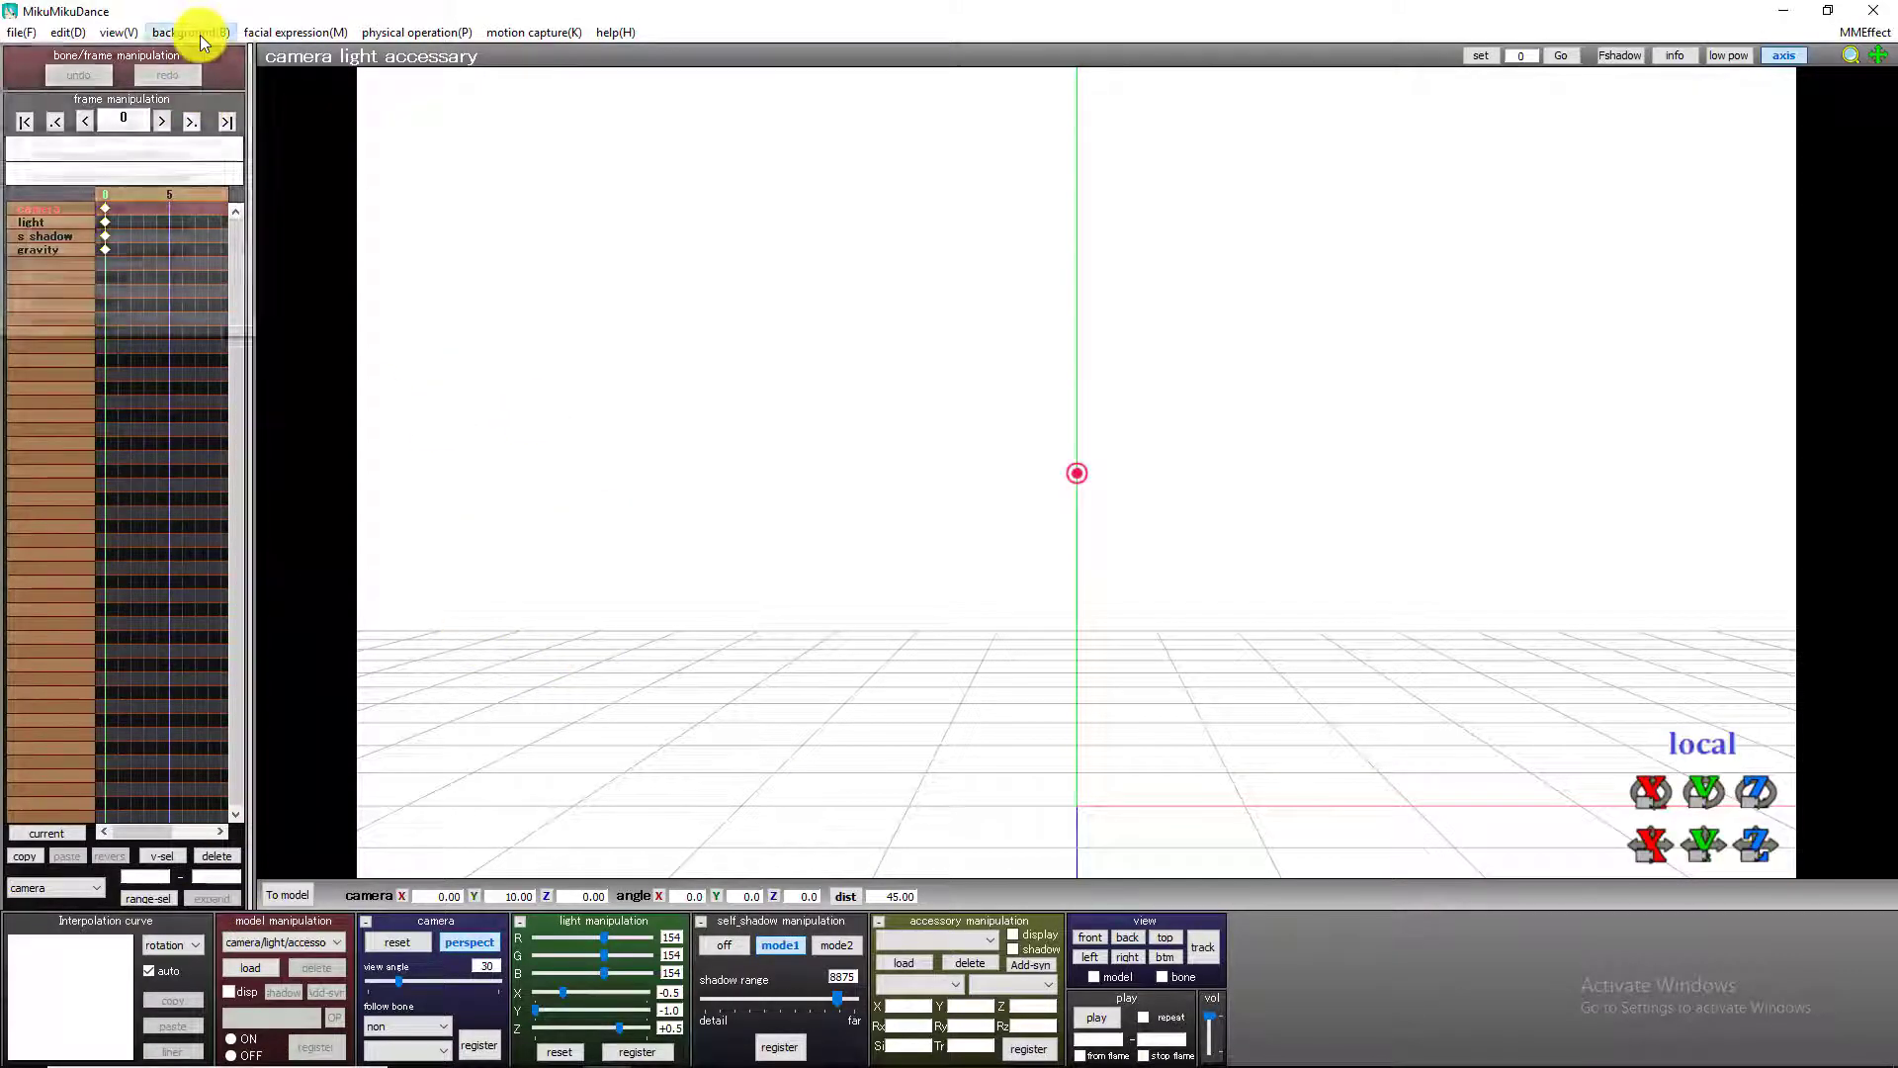
{"action": "left_click", "coordinate": [160, 155]}
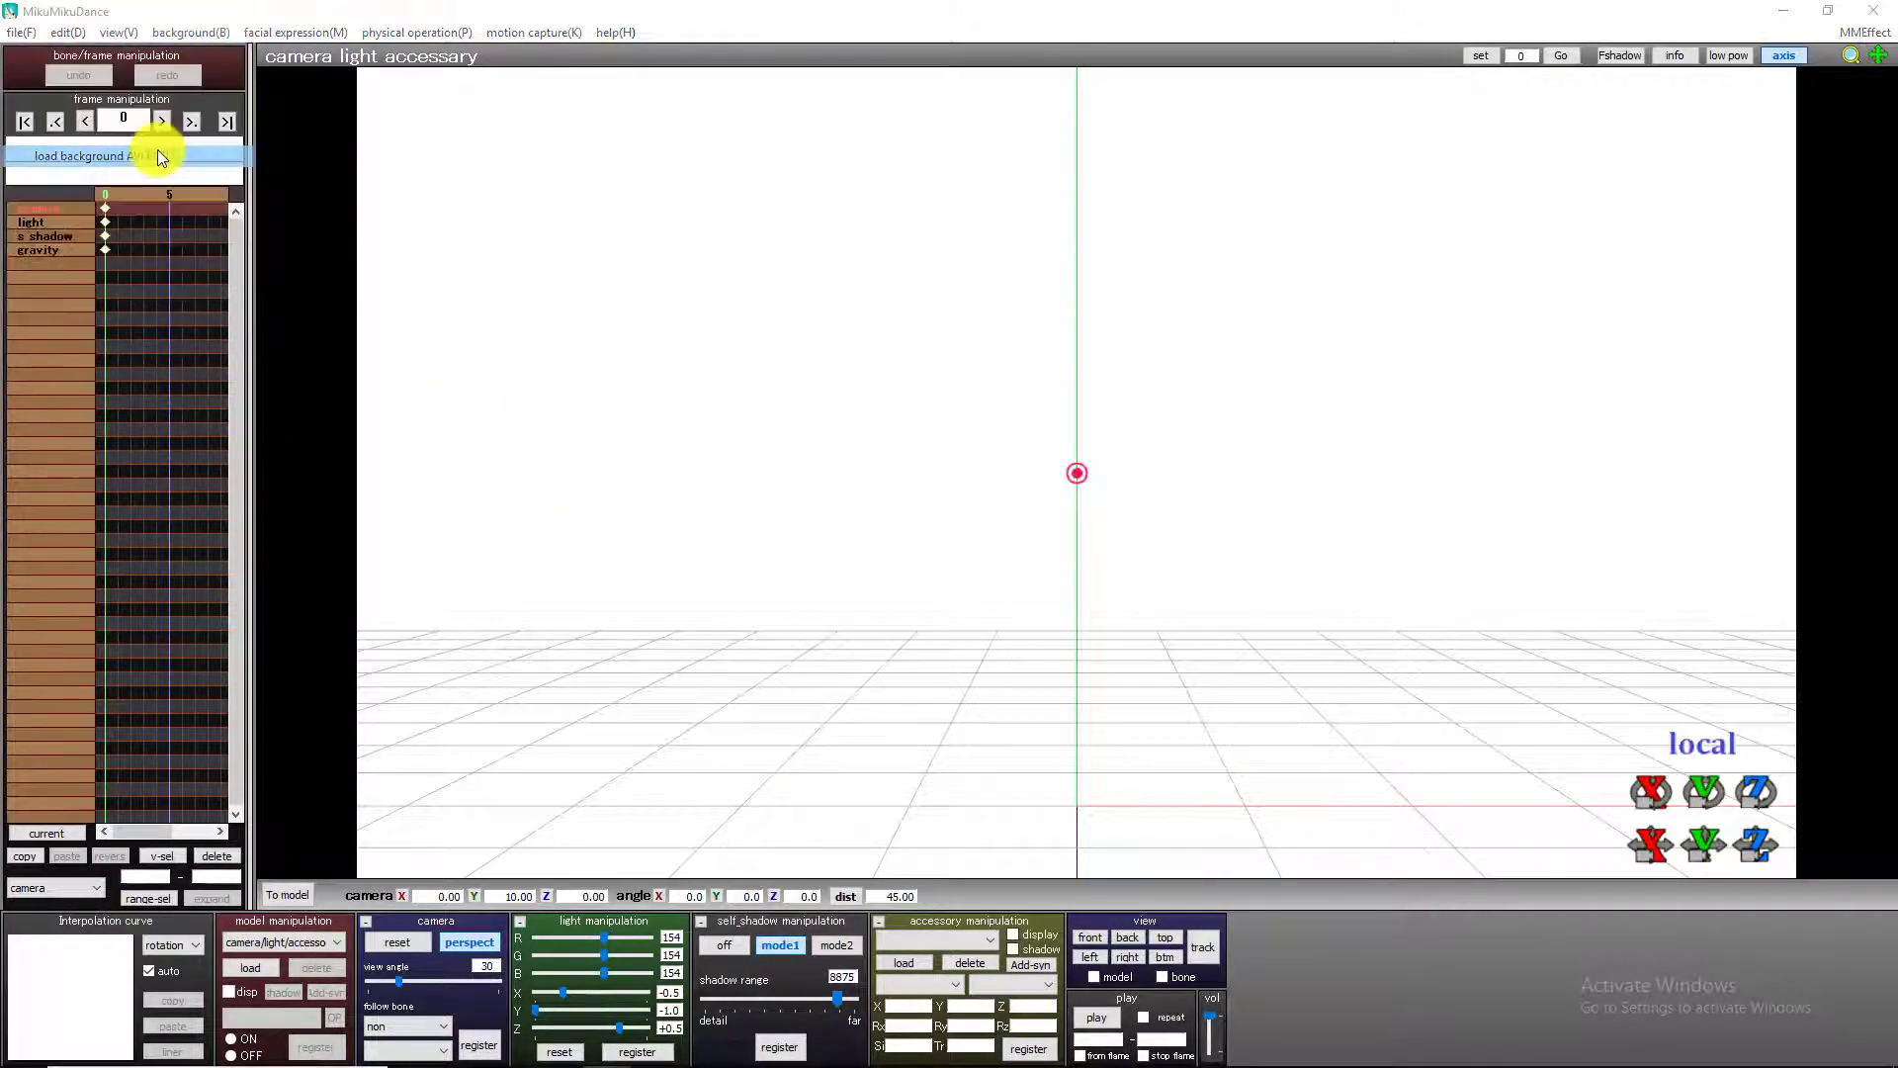
{"action": "double_click", "coordinate": [344, 272]}
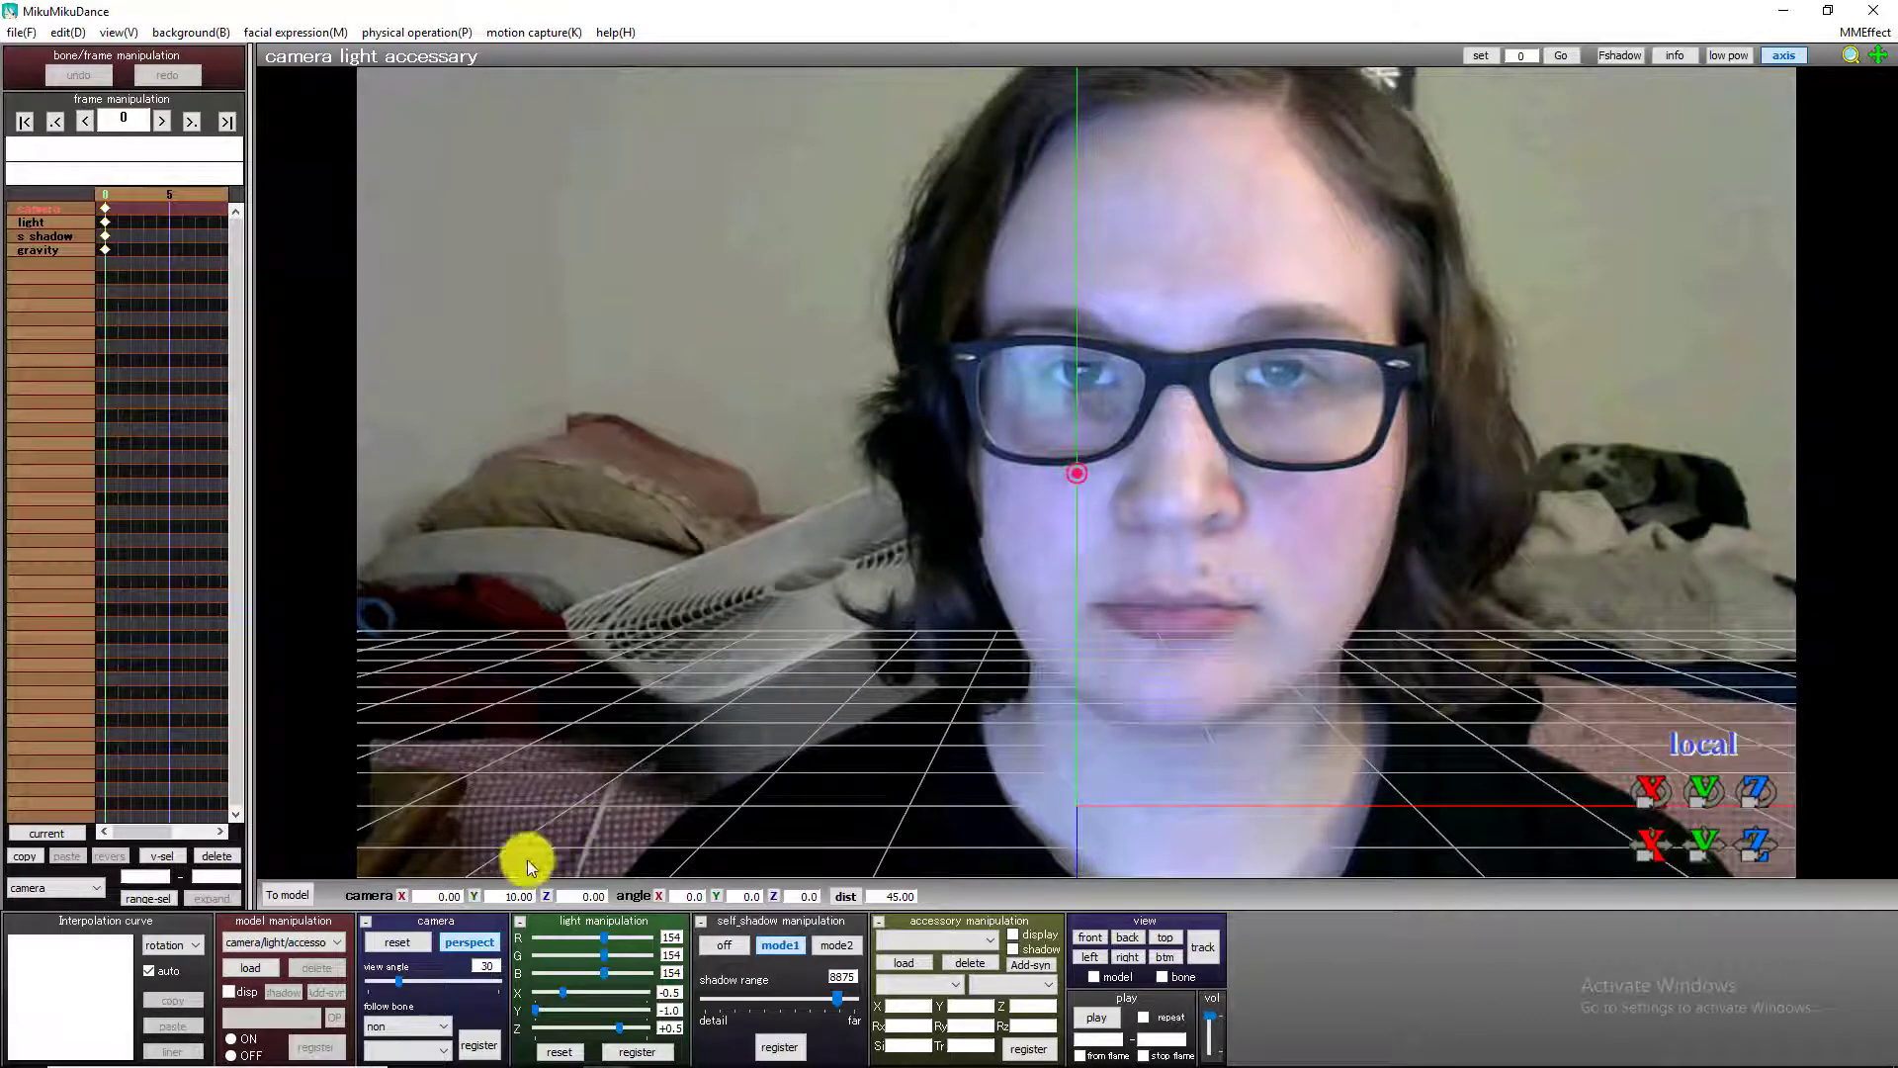
Load the Meiko_Sakine.pmd model into the scene and turn off bone selection to hide its bones.
{"action": "left_click", "coordinate": [252, 967]}
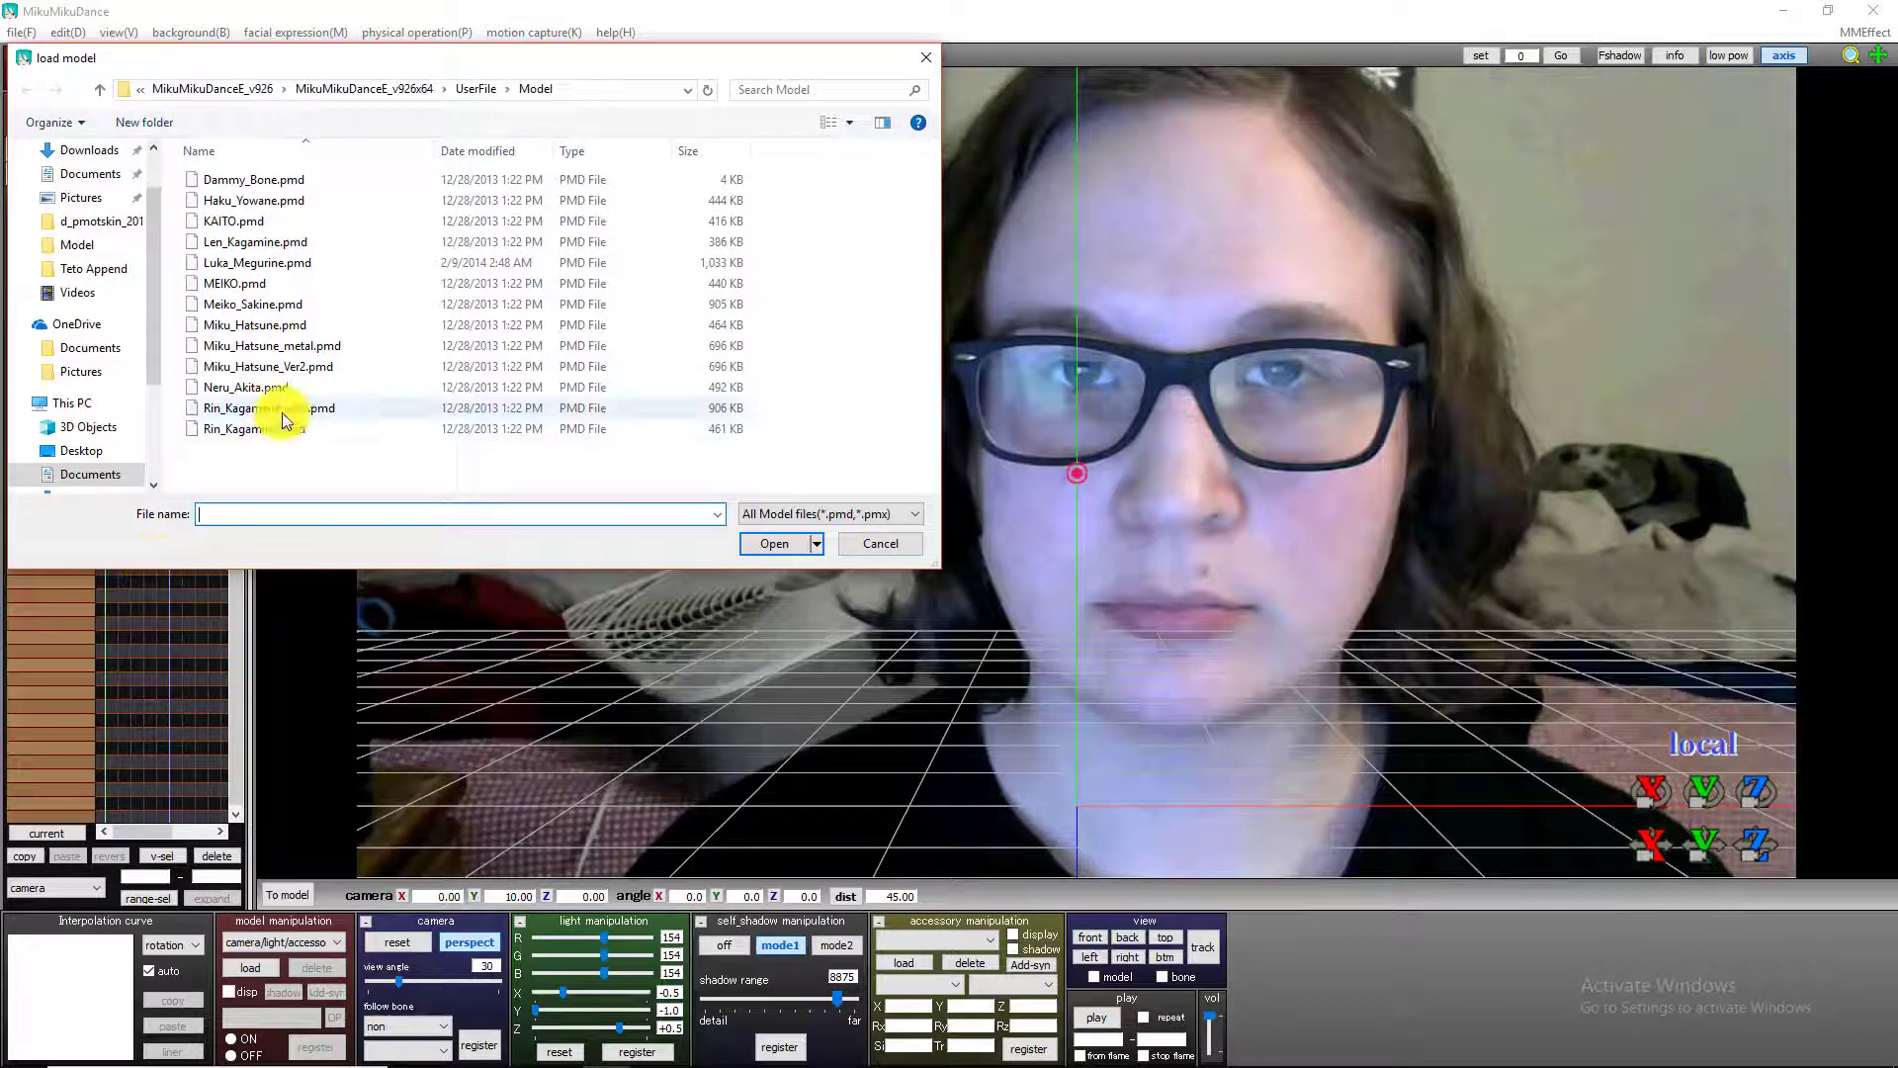
{"action": "double_click", "coordinate": [259, 304]}
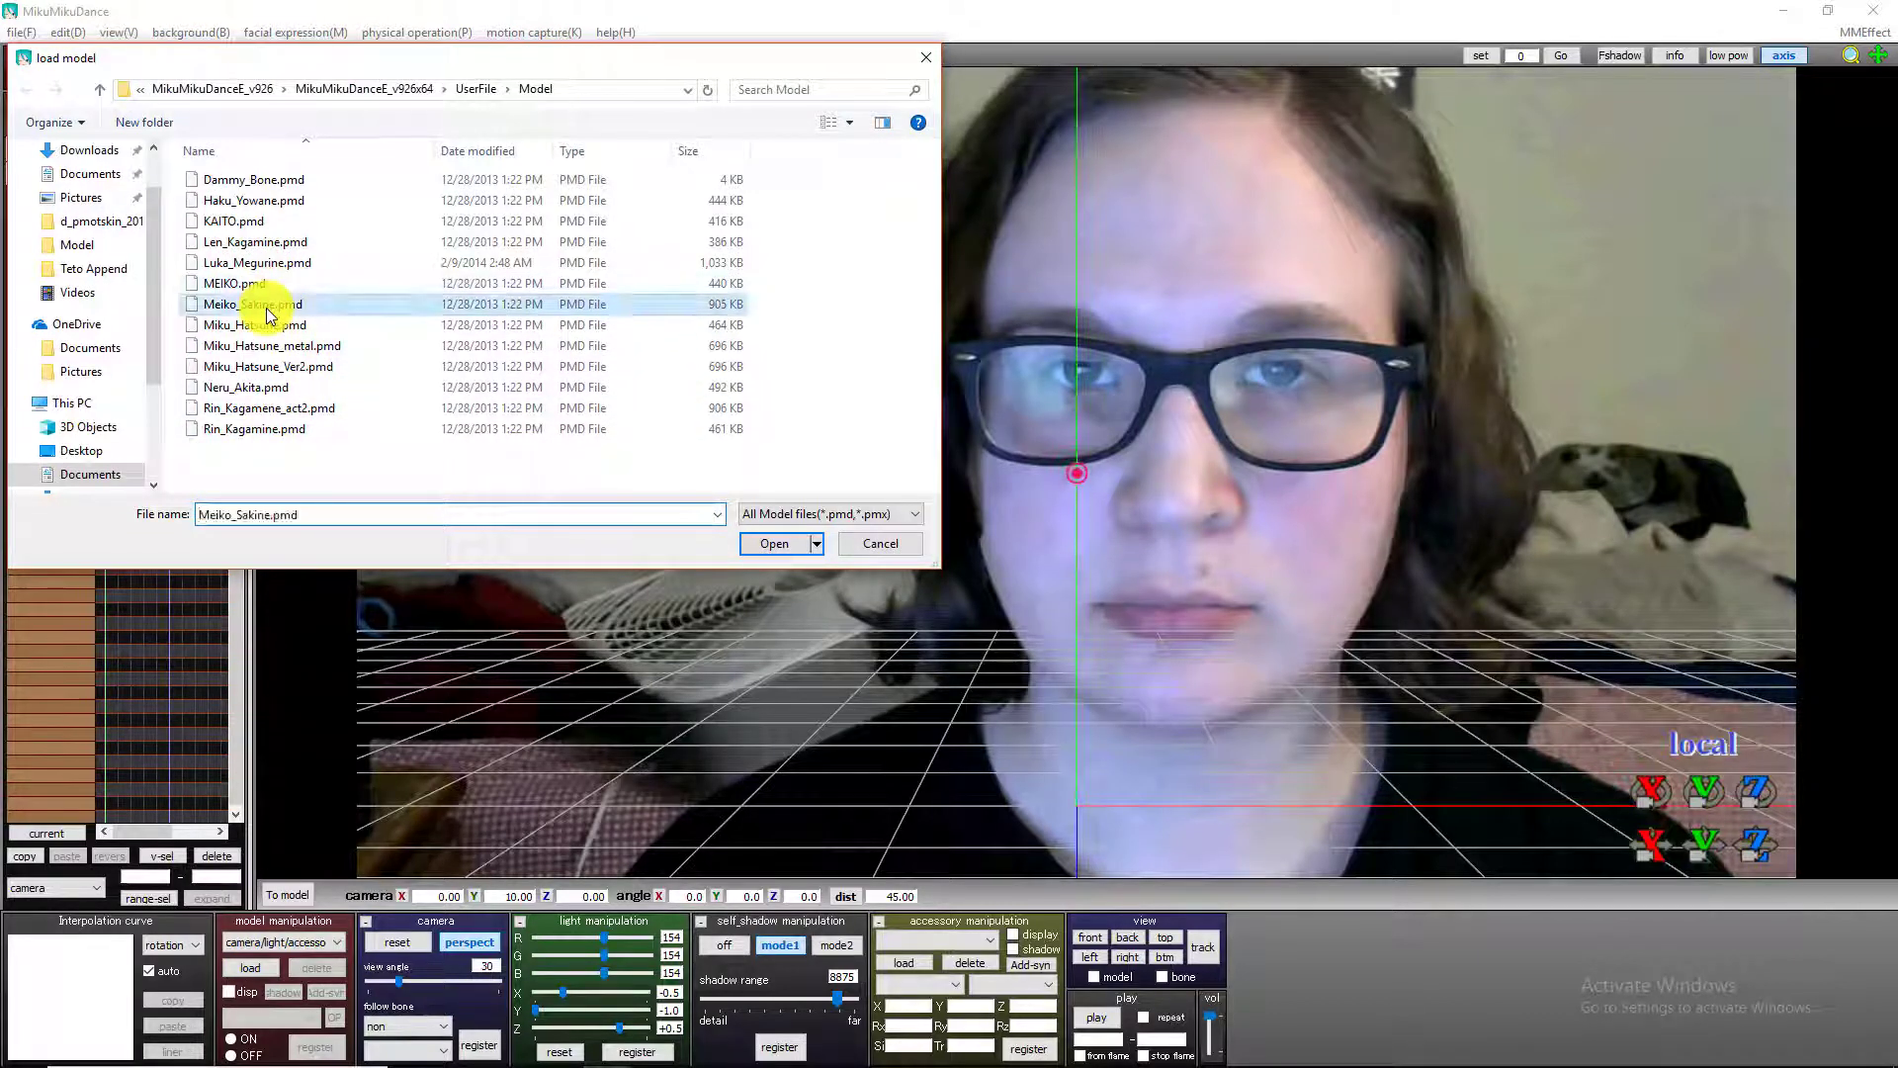
{"action": "left_click", "coordinate": [996, 632]}
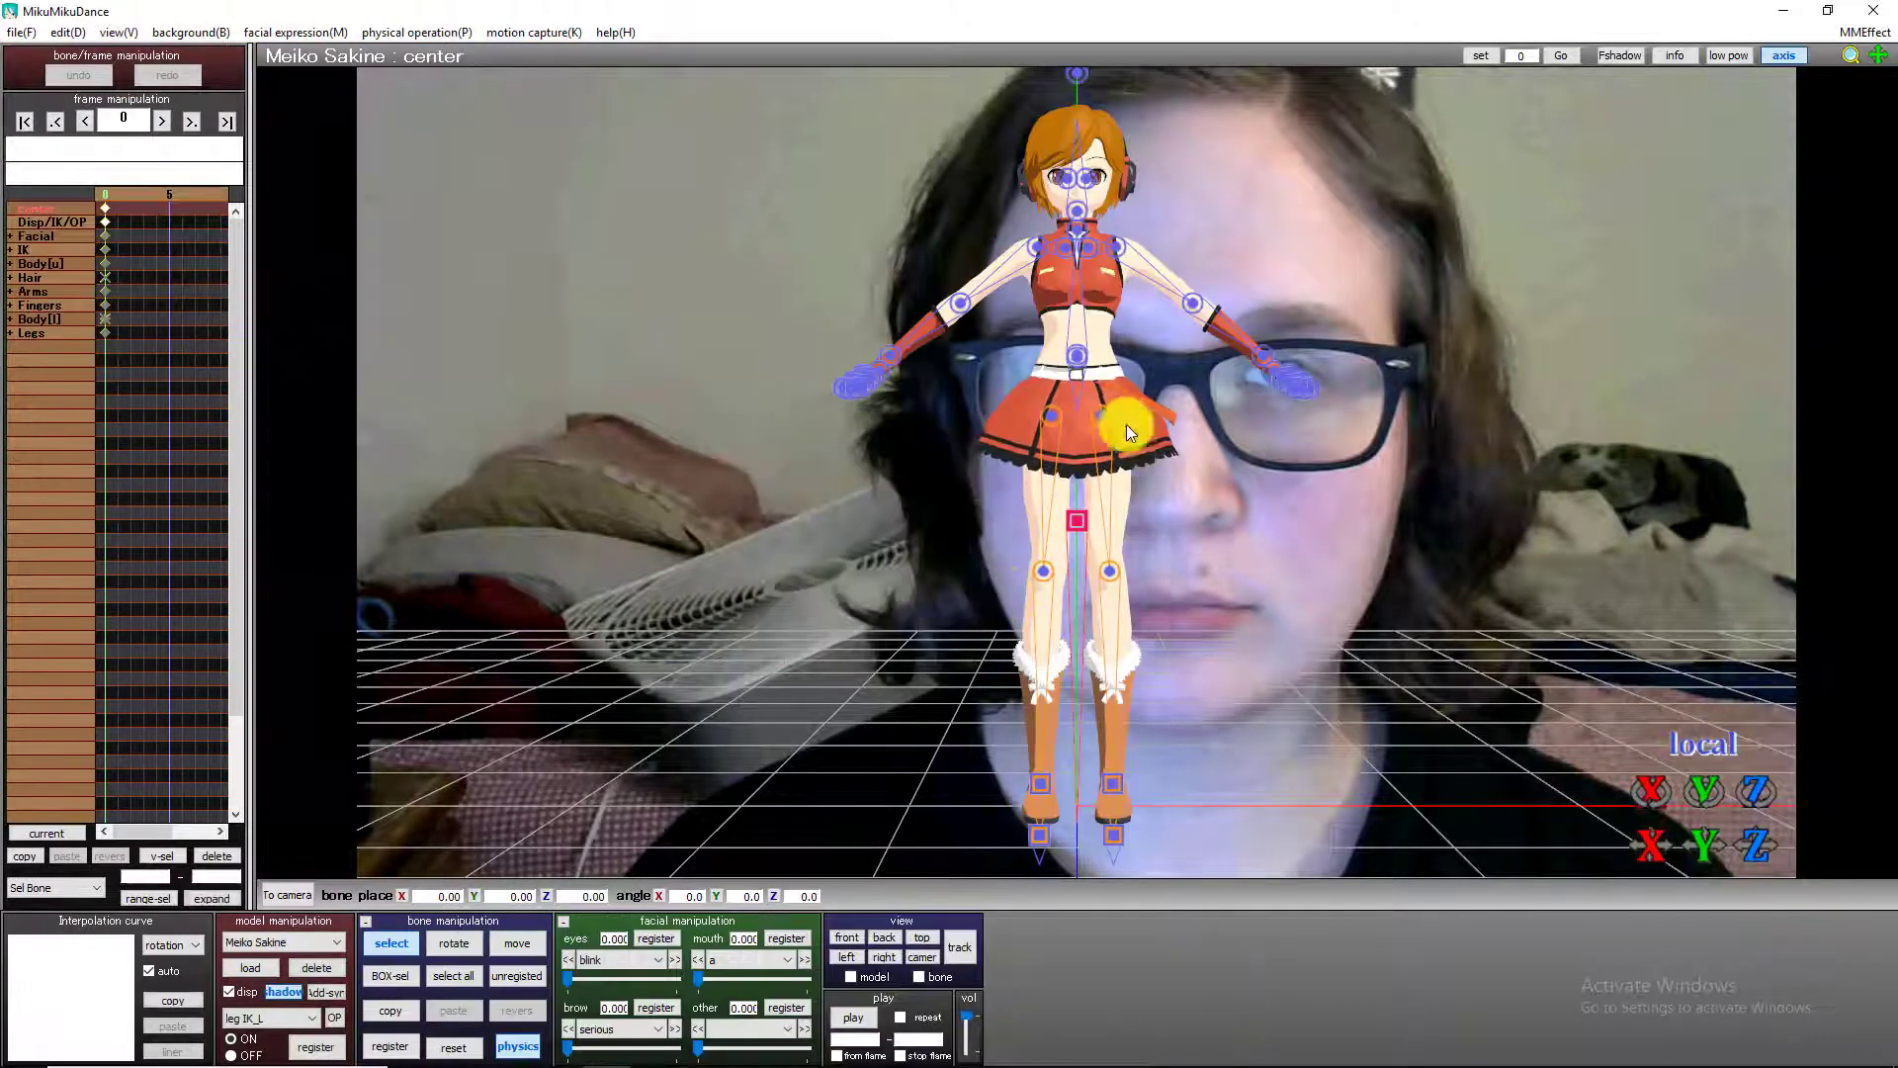
{"action": "left_click", "coordinate": [375, 948]}
Zoom and pan the view around the Meiko model to compare framings against the background face, resetting to the front view between tries.
{"action": "scroll", "coordinate": [1275, 589], "scroll_direction": "up", "scroll_amount": 5}
{"action": "scroll", "coordinate": [1276, 589], "scroll_direction": "up", "scroll_amount": 3}
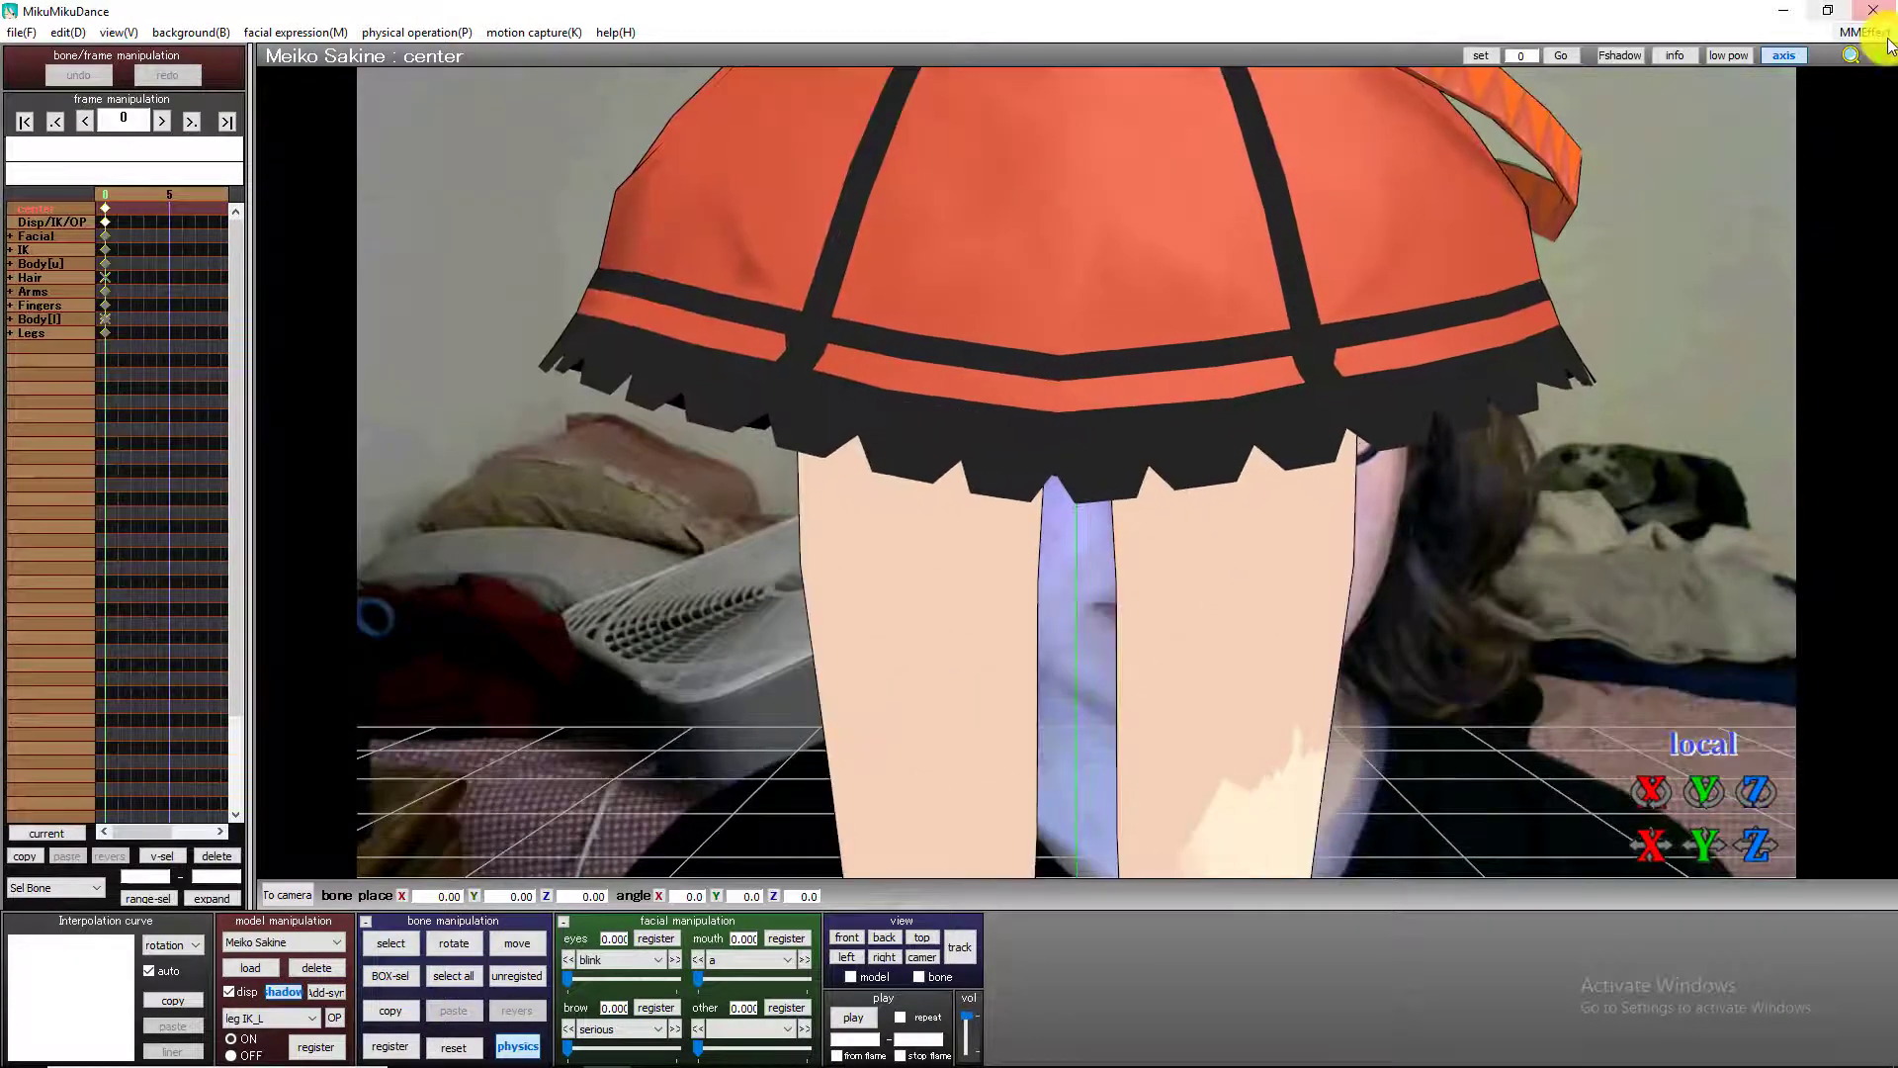
{"action": "middle_click_drag", "start_coordinate": [1077, 470], "coordinate": [1088, 648]}
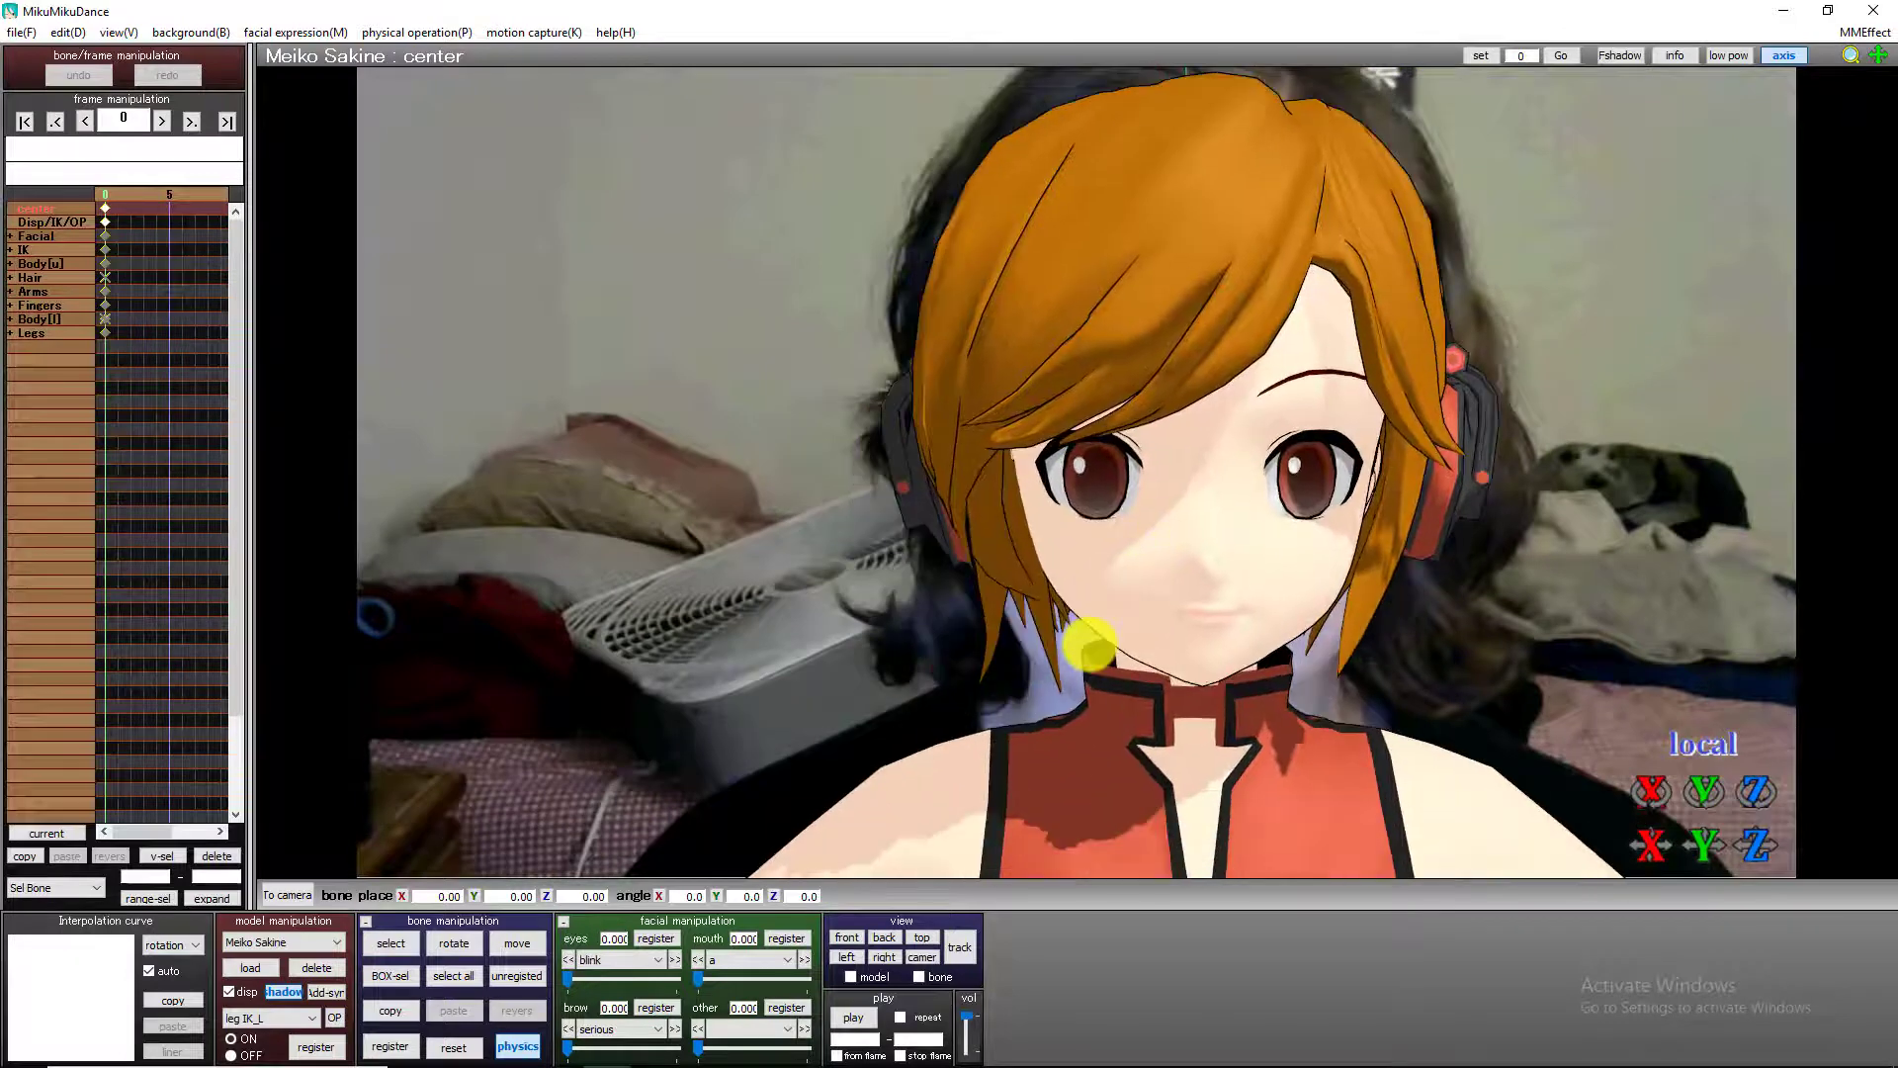
{"action": "right_click_drag", "start_coordinate": [1576, 273], "coordinate": [1575, 269]}
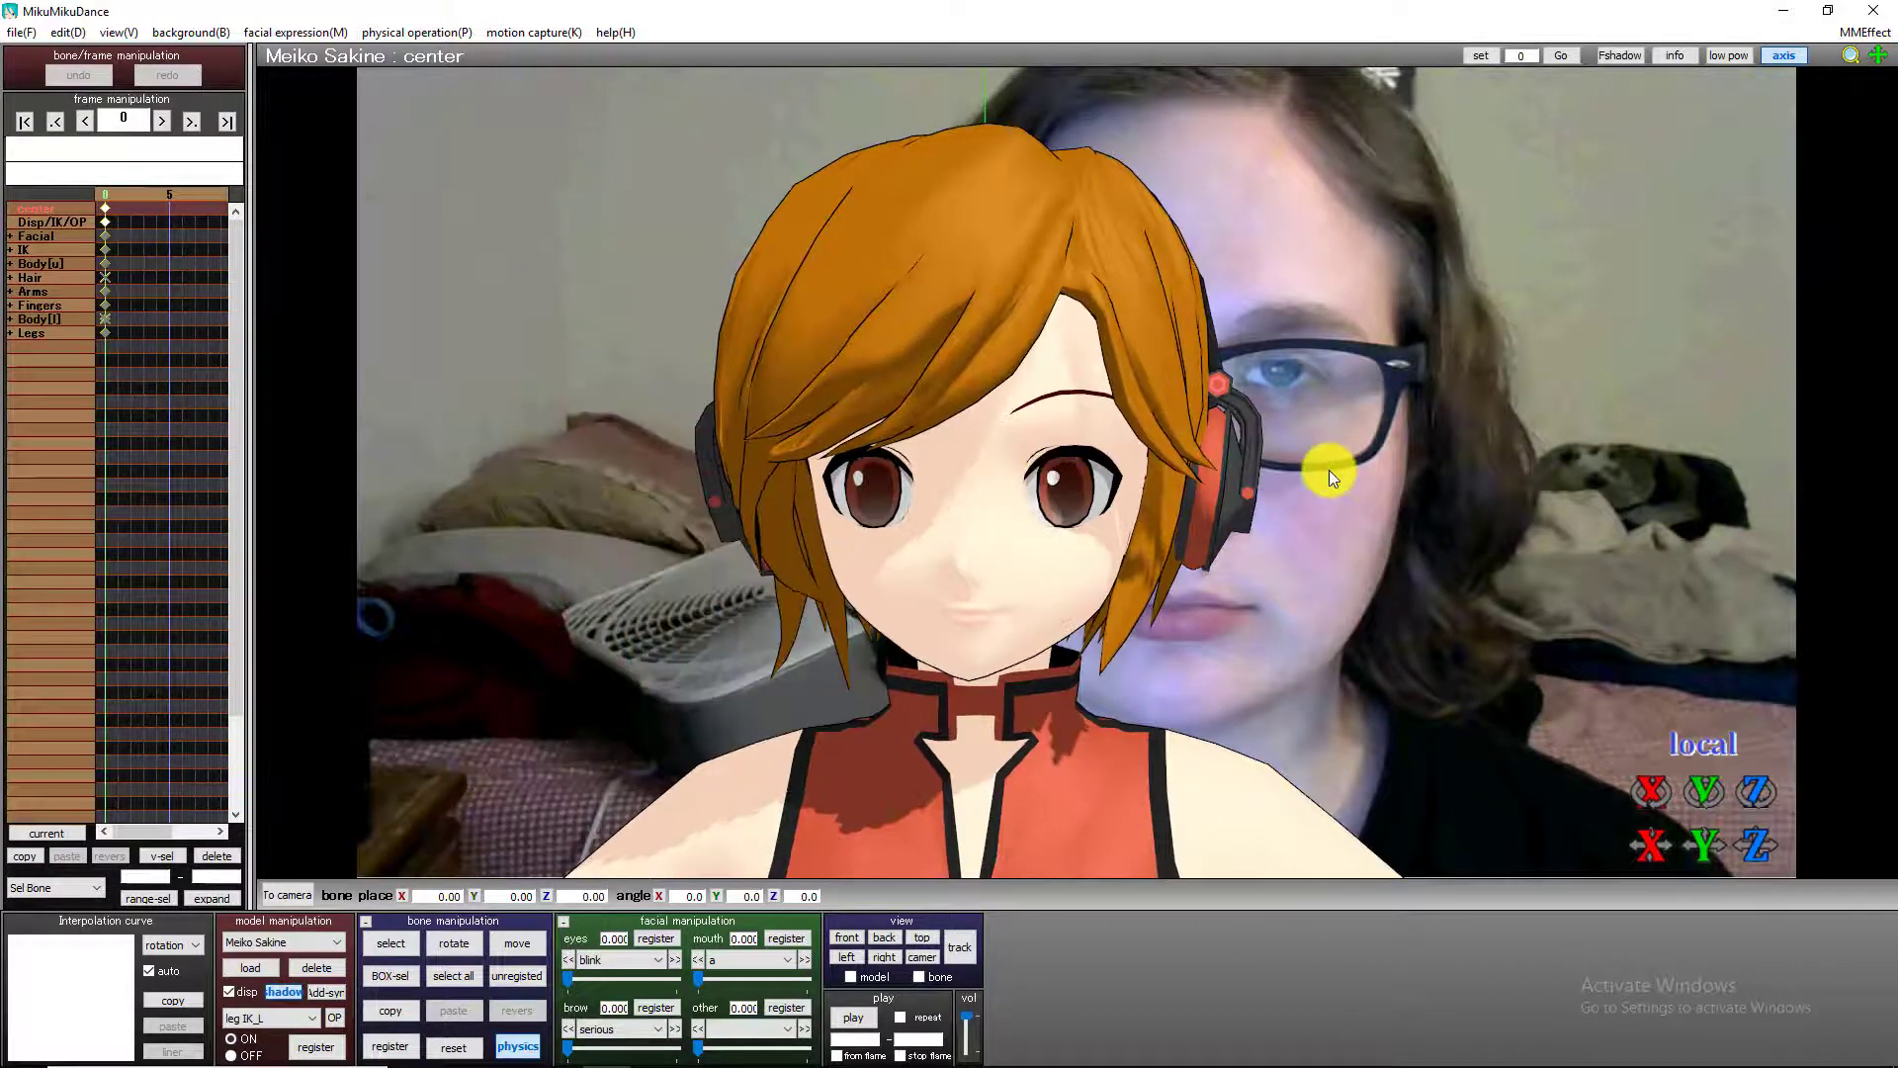
{"action": "scroll", "coordinate": [1177, 548], "scroll_direction": "down", "scroll_amount": 4}
{"action": "right_click_drag", "start_coordinate": [1177, 548], "coordinate": [1200, 545]}
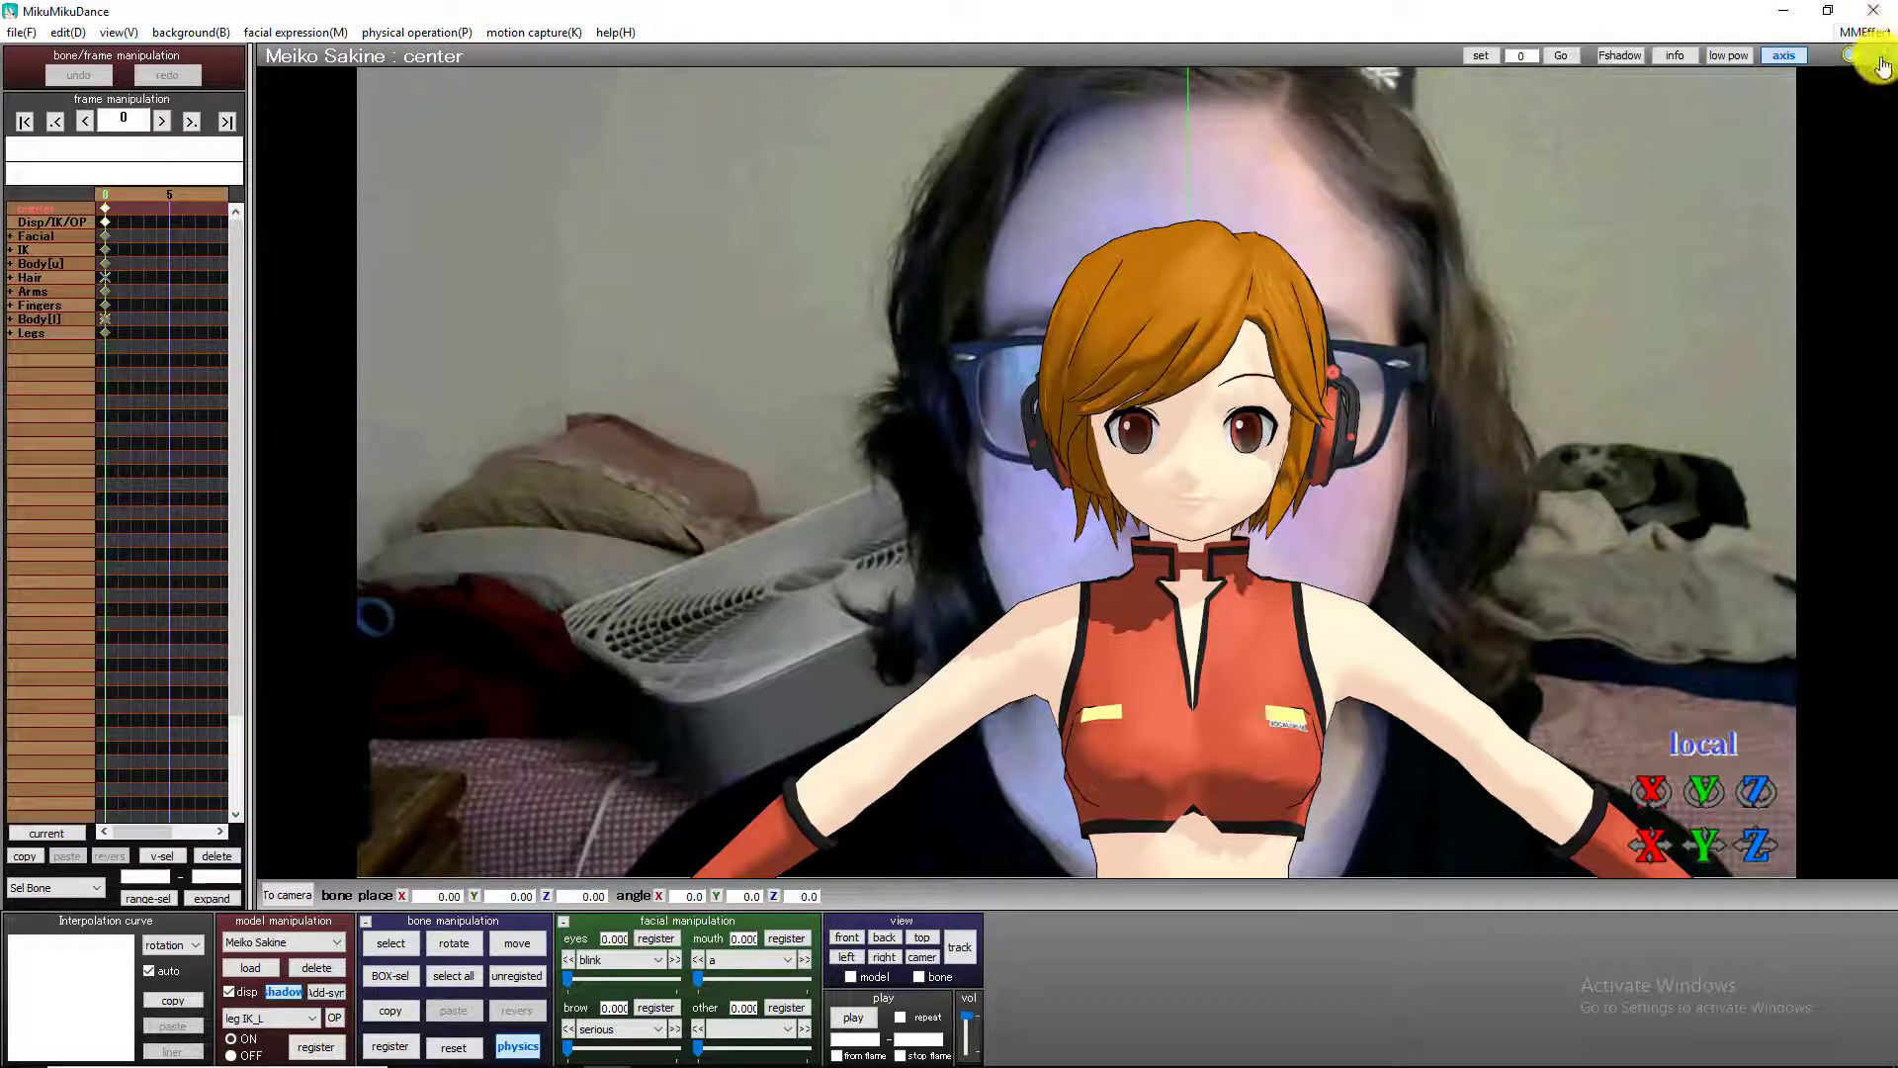
{"action": "mouse_move", "coordinate": [1880, 57]}
{"action": "left_mouse_down"}
{"action": "mouse_move", "coordinate": [1080, 463]}
{"action": "mouse_move", "coordinate": [978, 462]}
{"action": "mouse_move", "coordinate": [1444, 377]}
{"action": "mouse_move", "coordinate": [1004, 575]}
{"action": "left_mouse_up"}
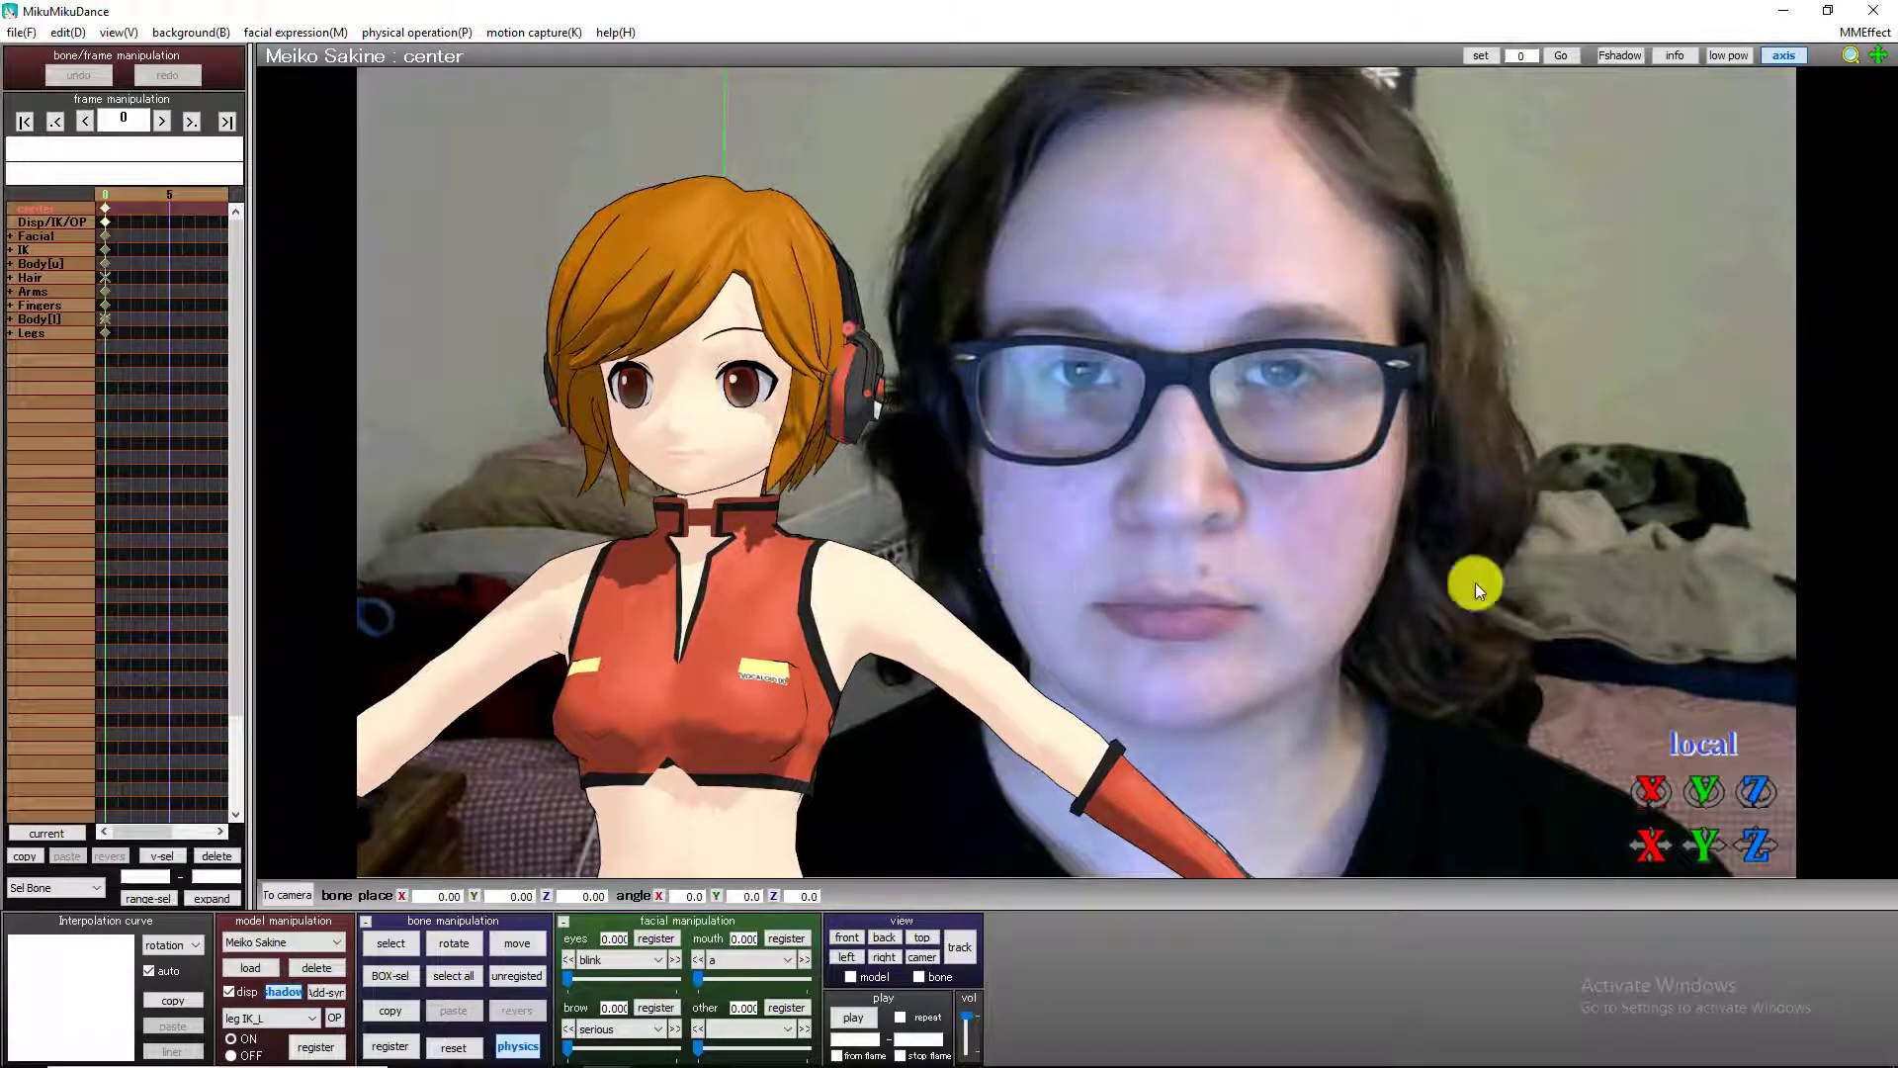
{"action": "left_click", "coordinate": [847, 937]}
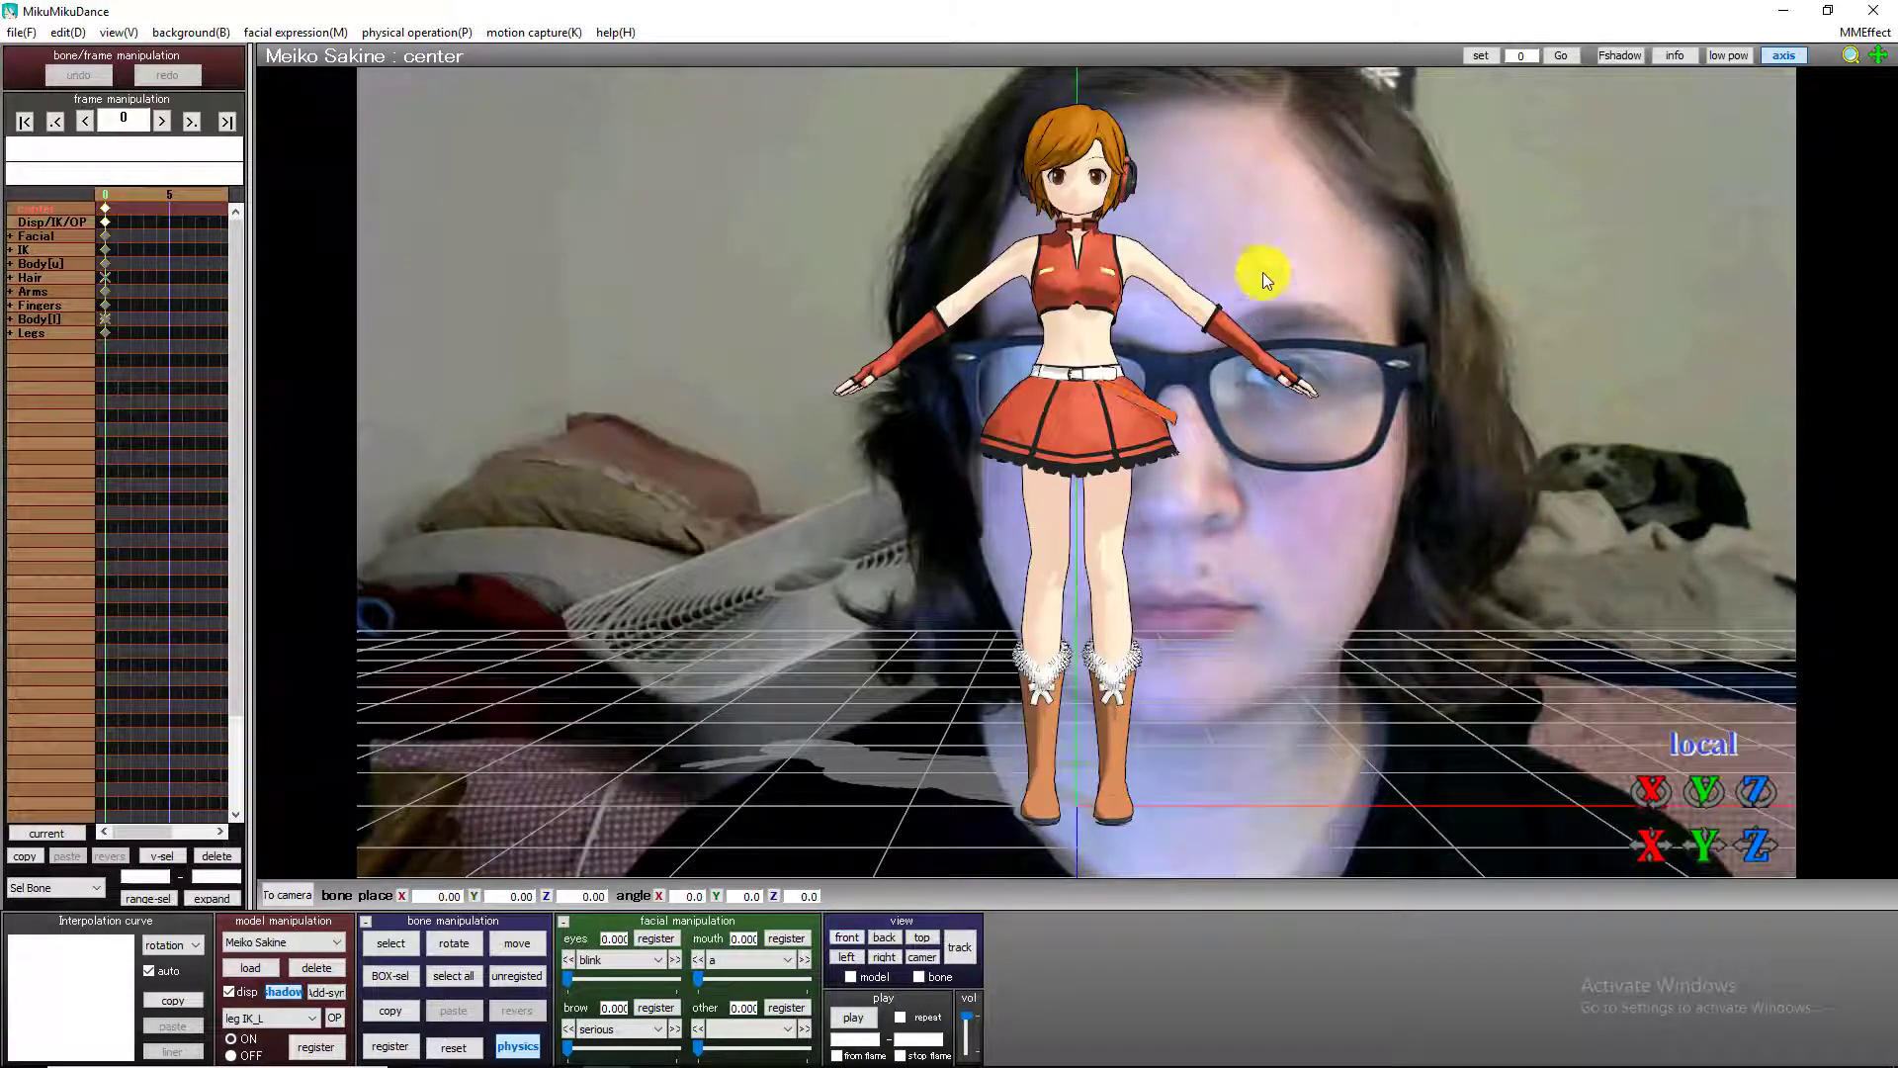
{"action": "scroll", "coordinate": [1343, 330], "scroll_direction": "up", "scroll_amount": 4}
{"action": "left_click_drag", "start_coordinate": [1871, 50], "coordinate": [1069, 489]}
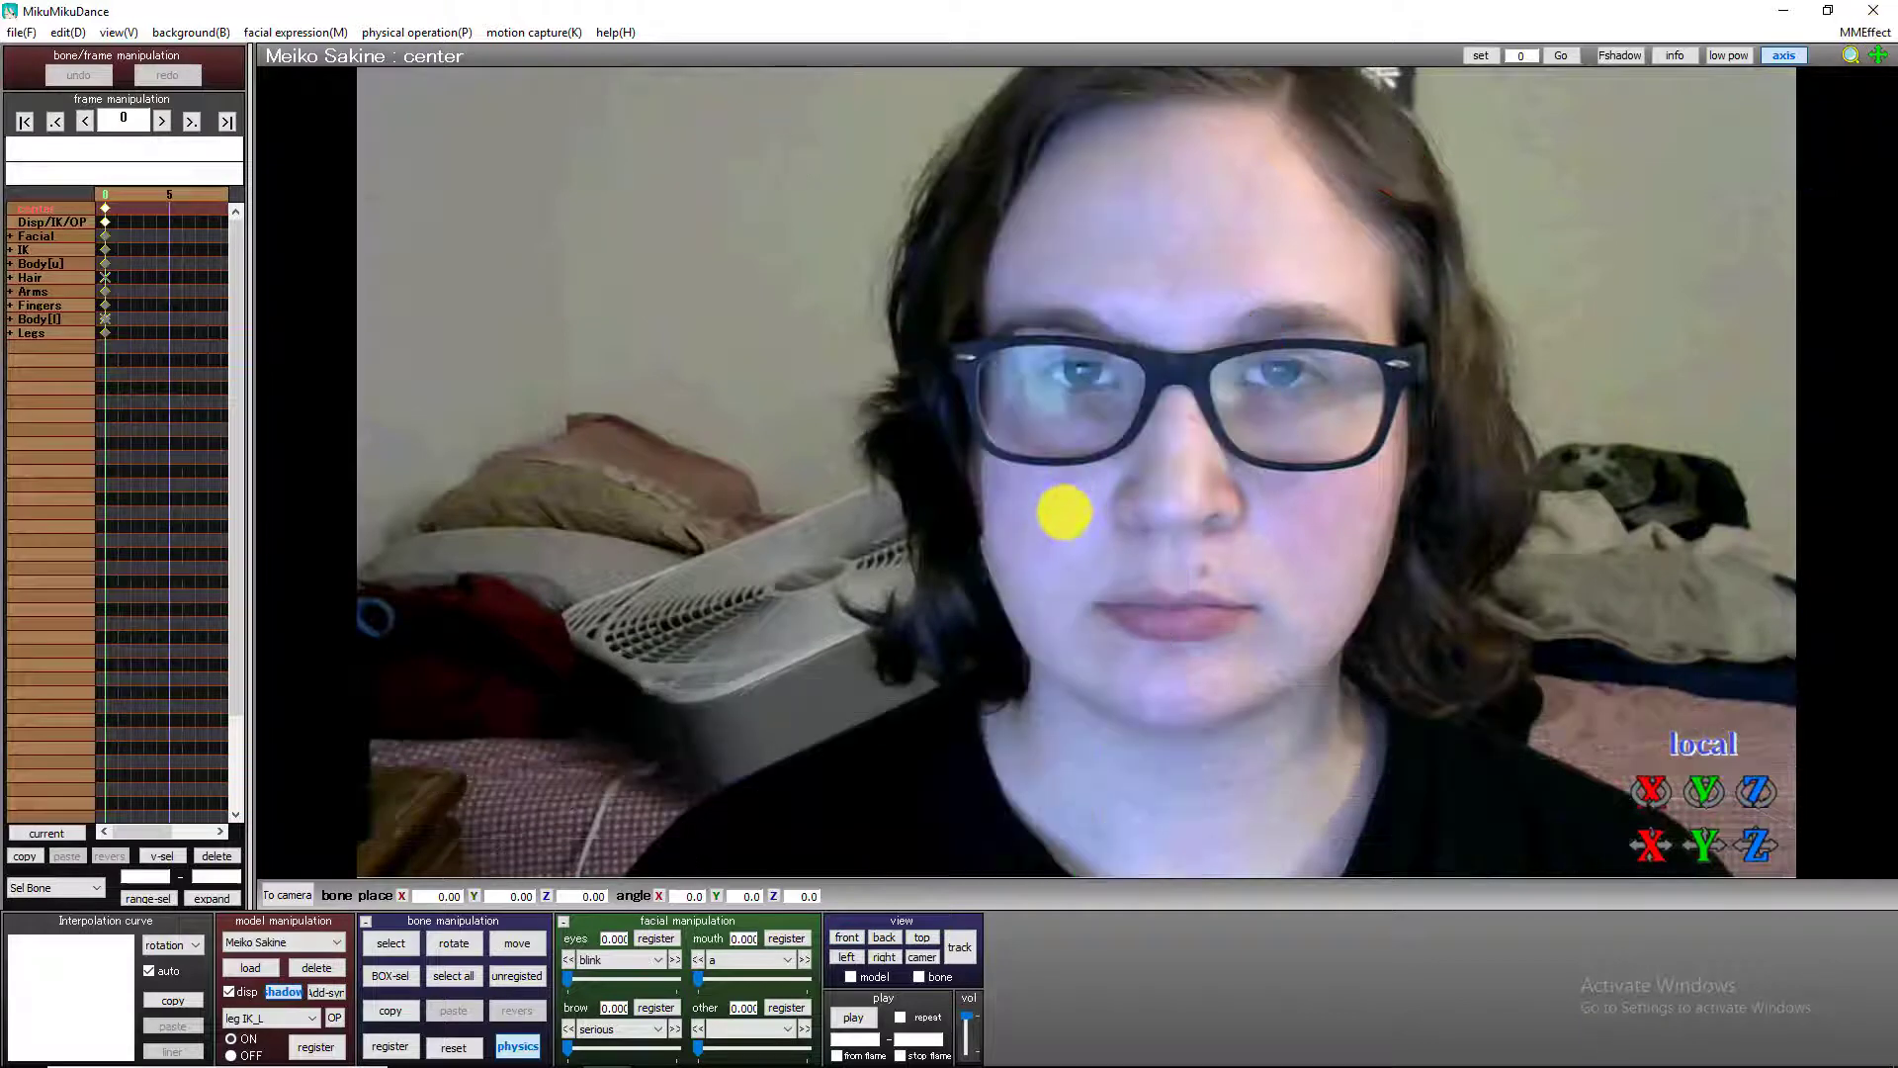
{"action": "left_click", "coordinate": [794, 937]}
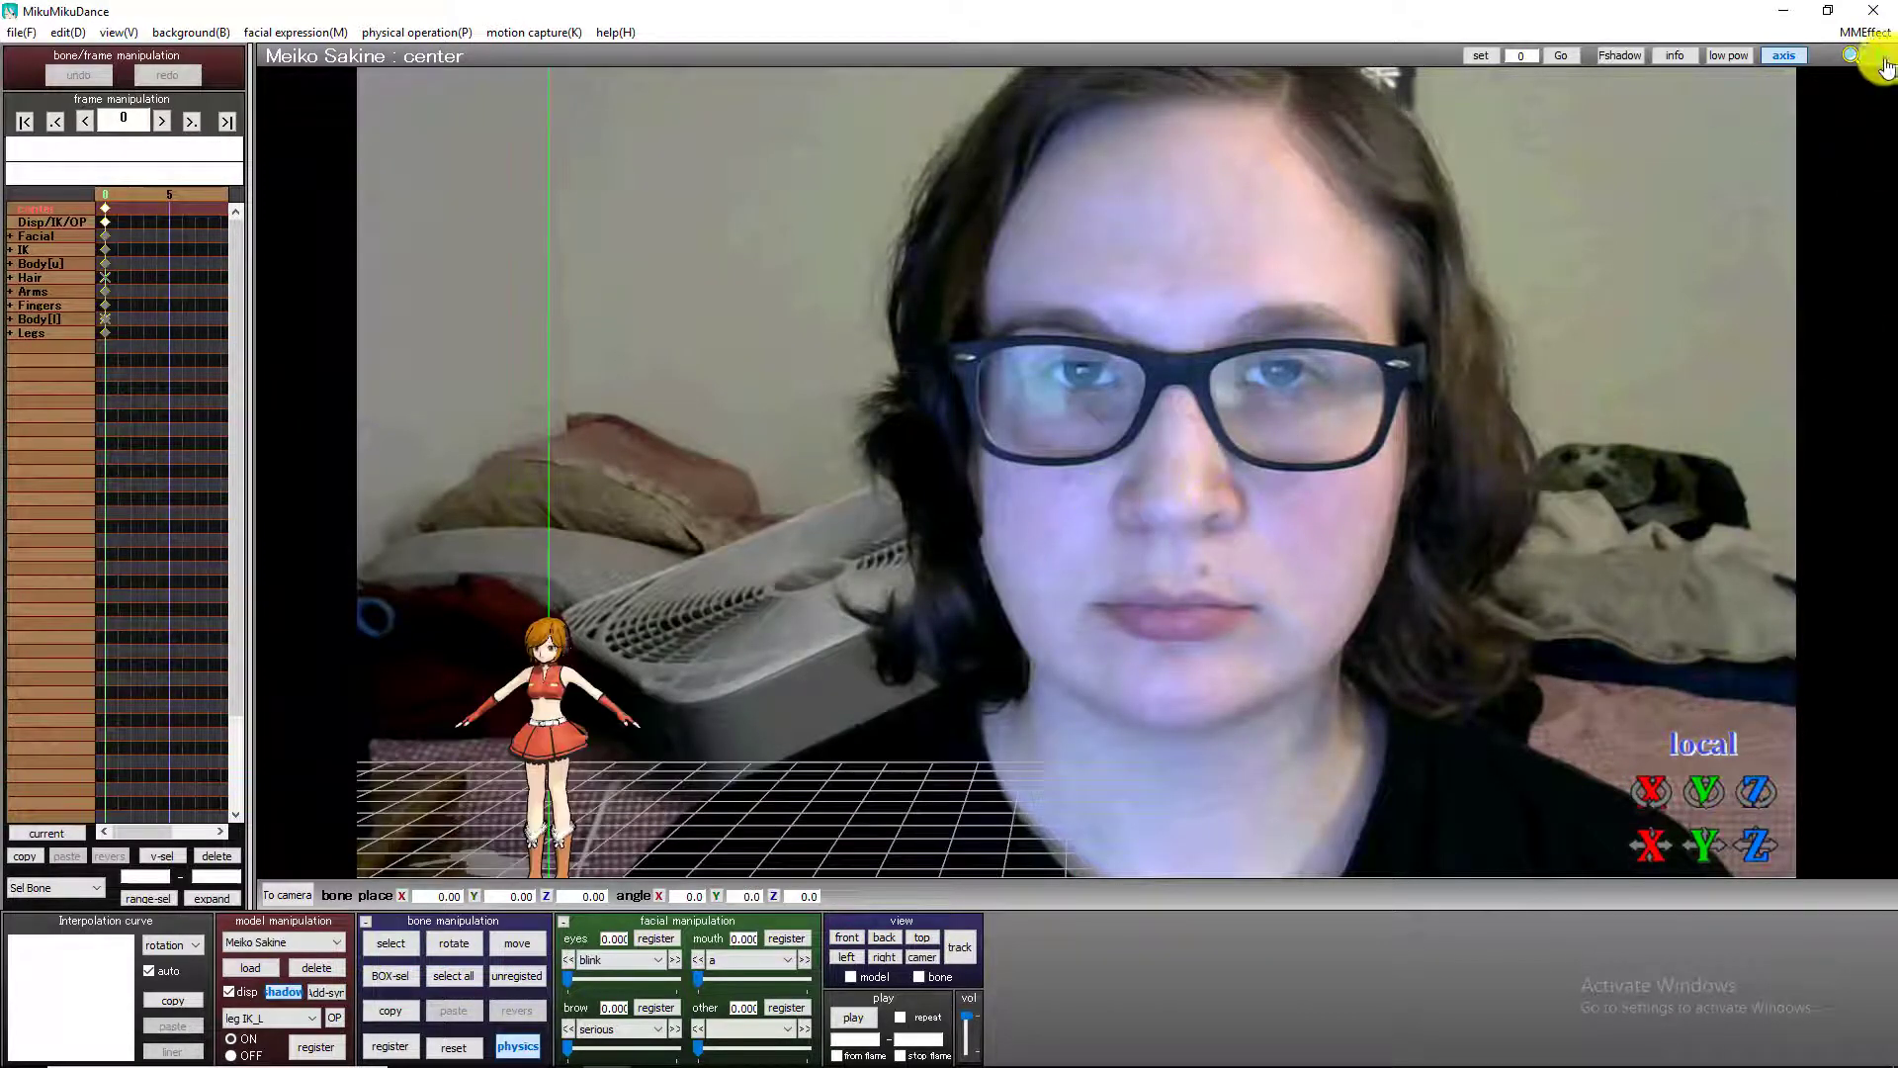
{"action": "left_click_drag", "start_coordinate": [1878, 55], "coordinate": [1160, 178]}
{"action": "scroll", "coordinate": [1266, 408], "scroll_direction": "up", "scroll_amount": 5}
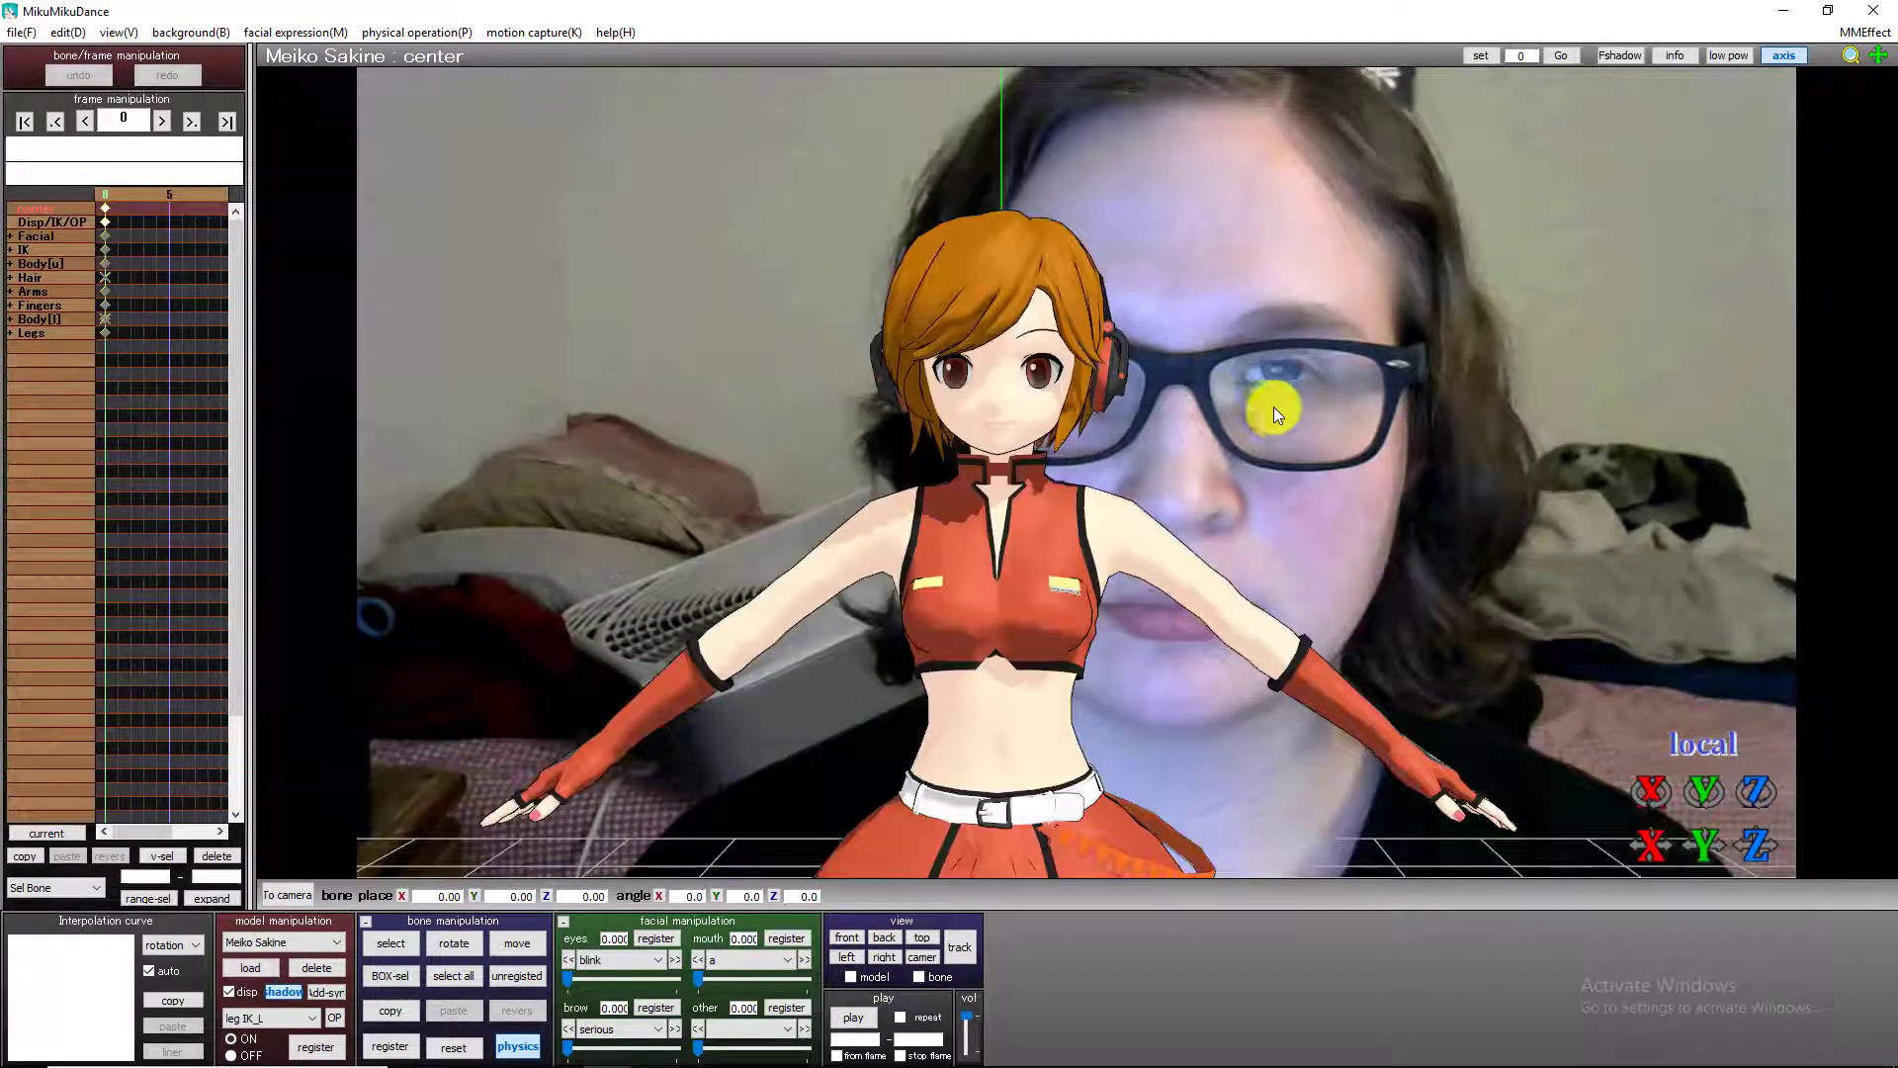
{"action": "scroll", "coordinate": [1273, 412], "scroll_direction": "up", "scroll_amount": 3}
{"action": "scroll", "coordinate": [1317, 394], "scroll_direction": "down", "scroll_amount": 3}
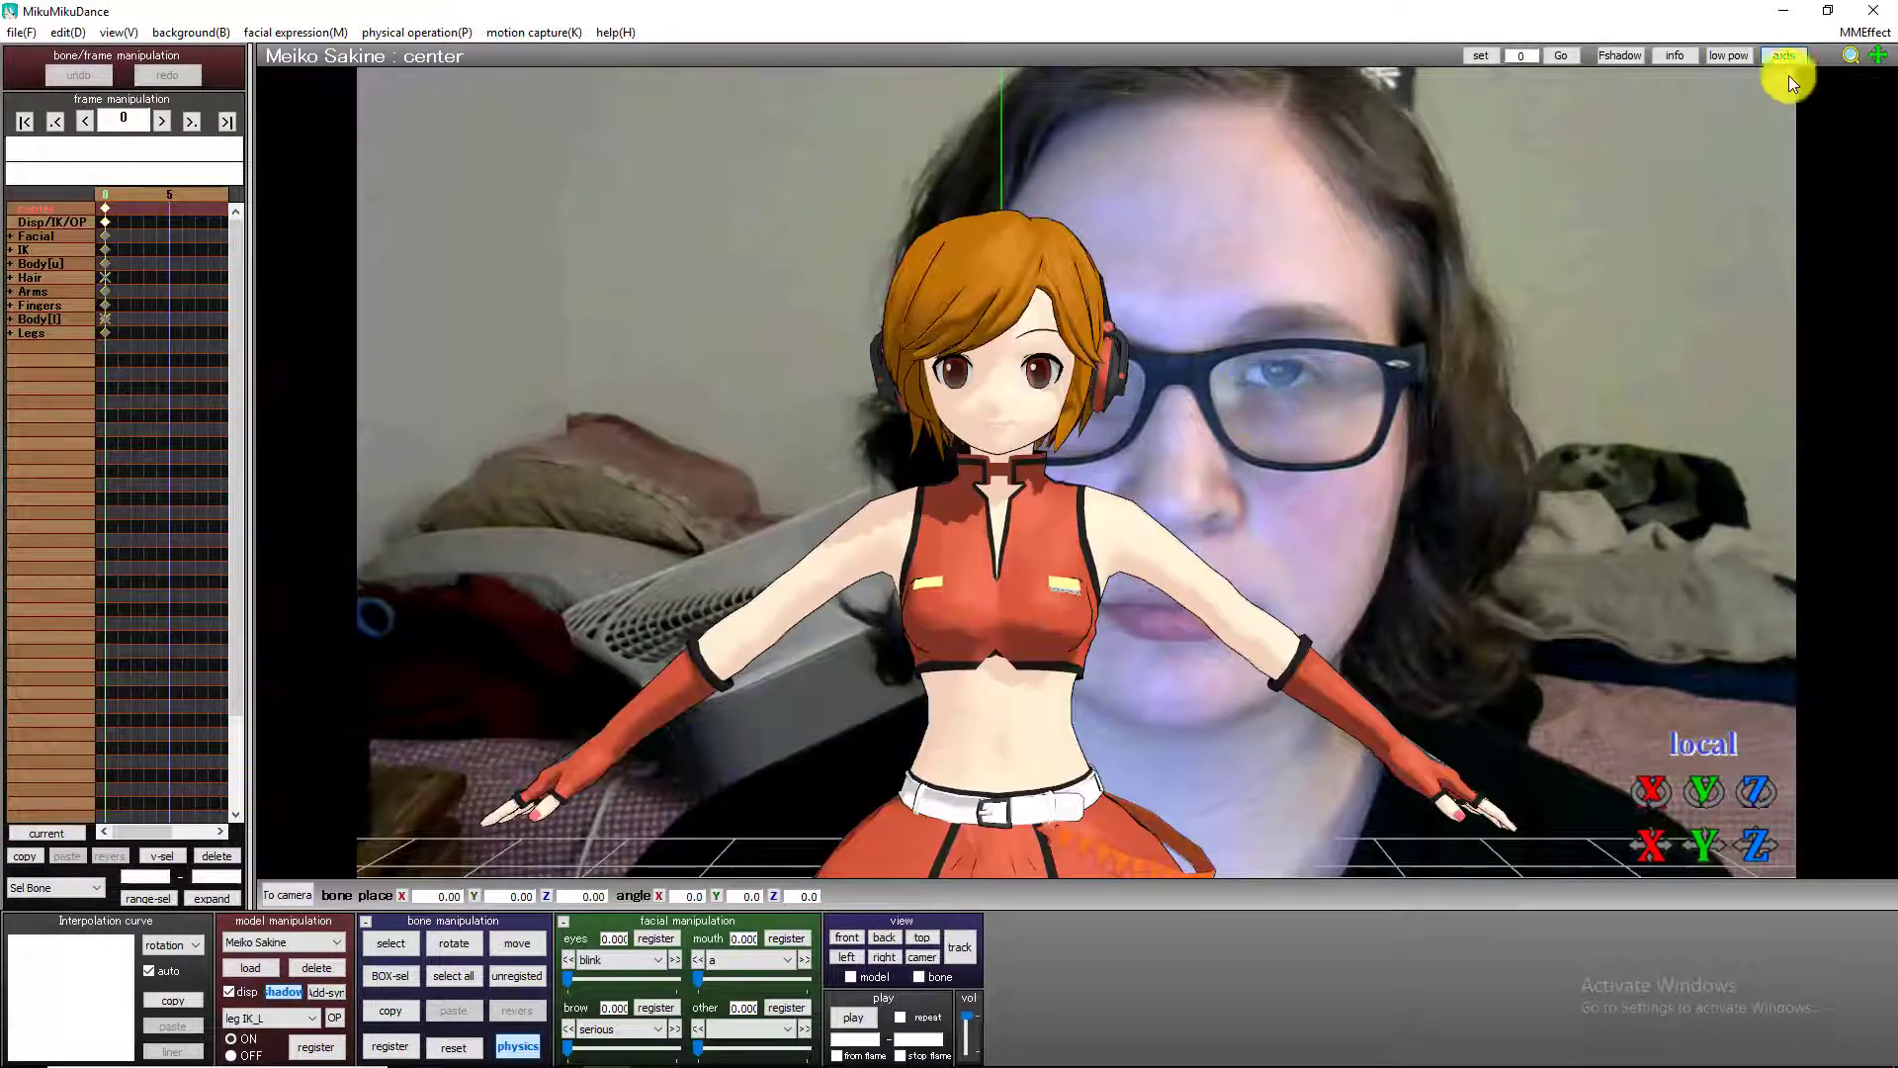
{"action": "left_click_drag", "start_coordinate": [1877, 56], "coordinate": [1252, 553]}
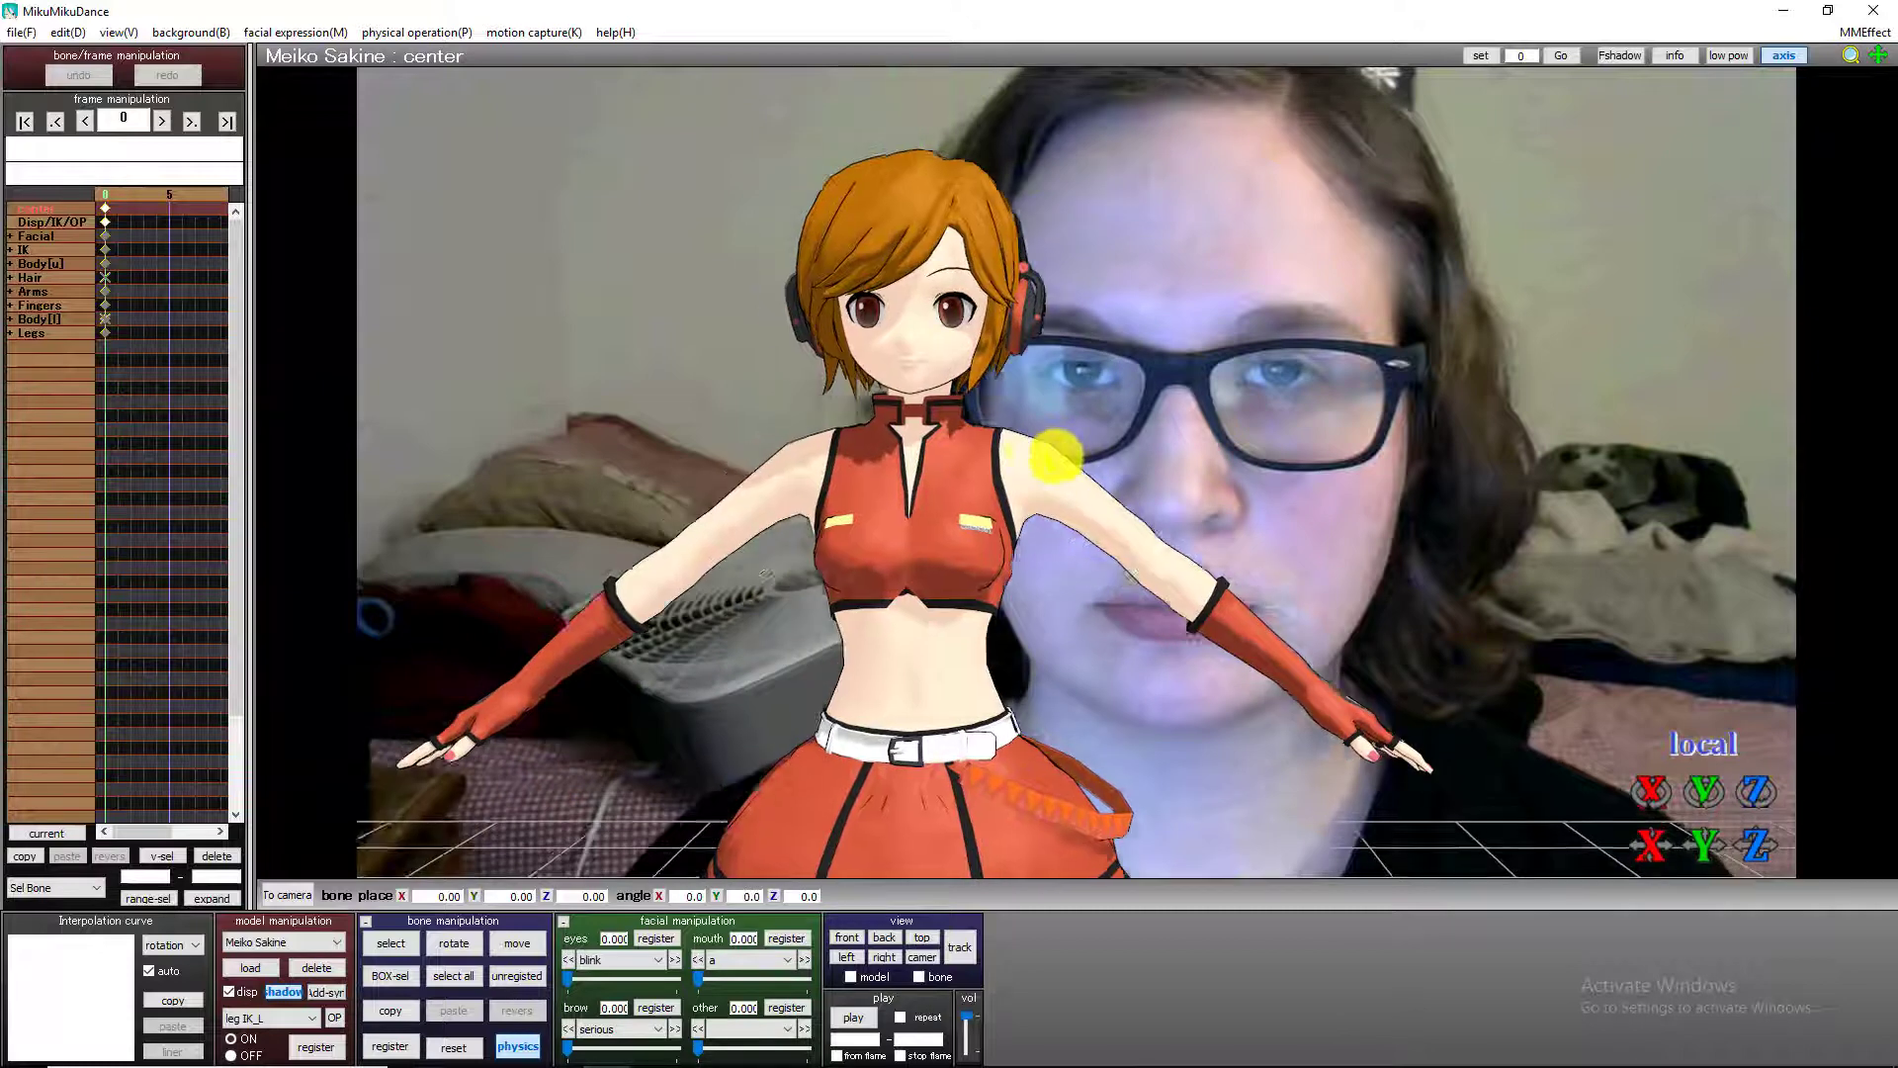
Reset to the front view and frame the Meiko model's head and torso over the face in the background.
{"action": "left_click", "coordinate": [856, 937]}
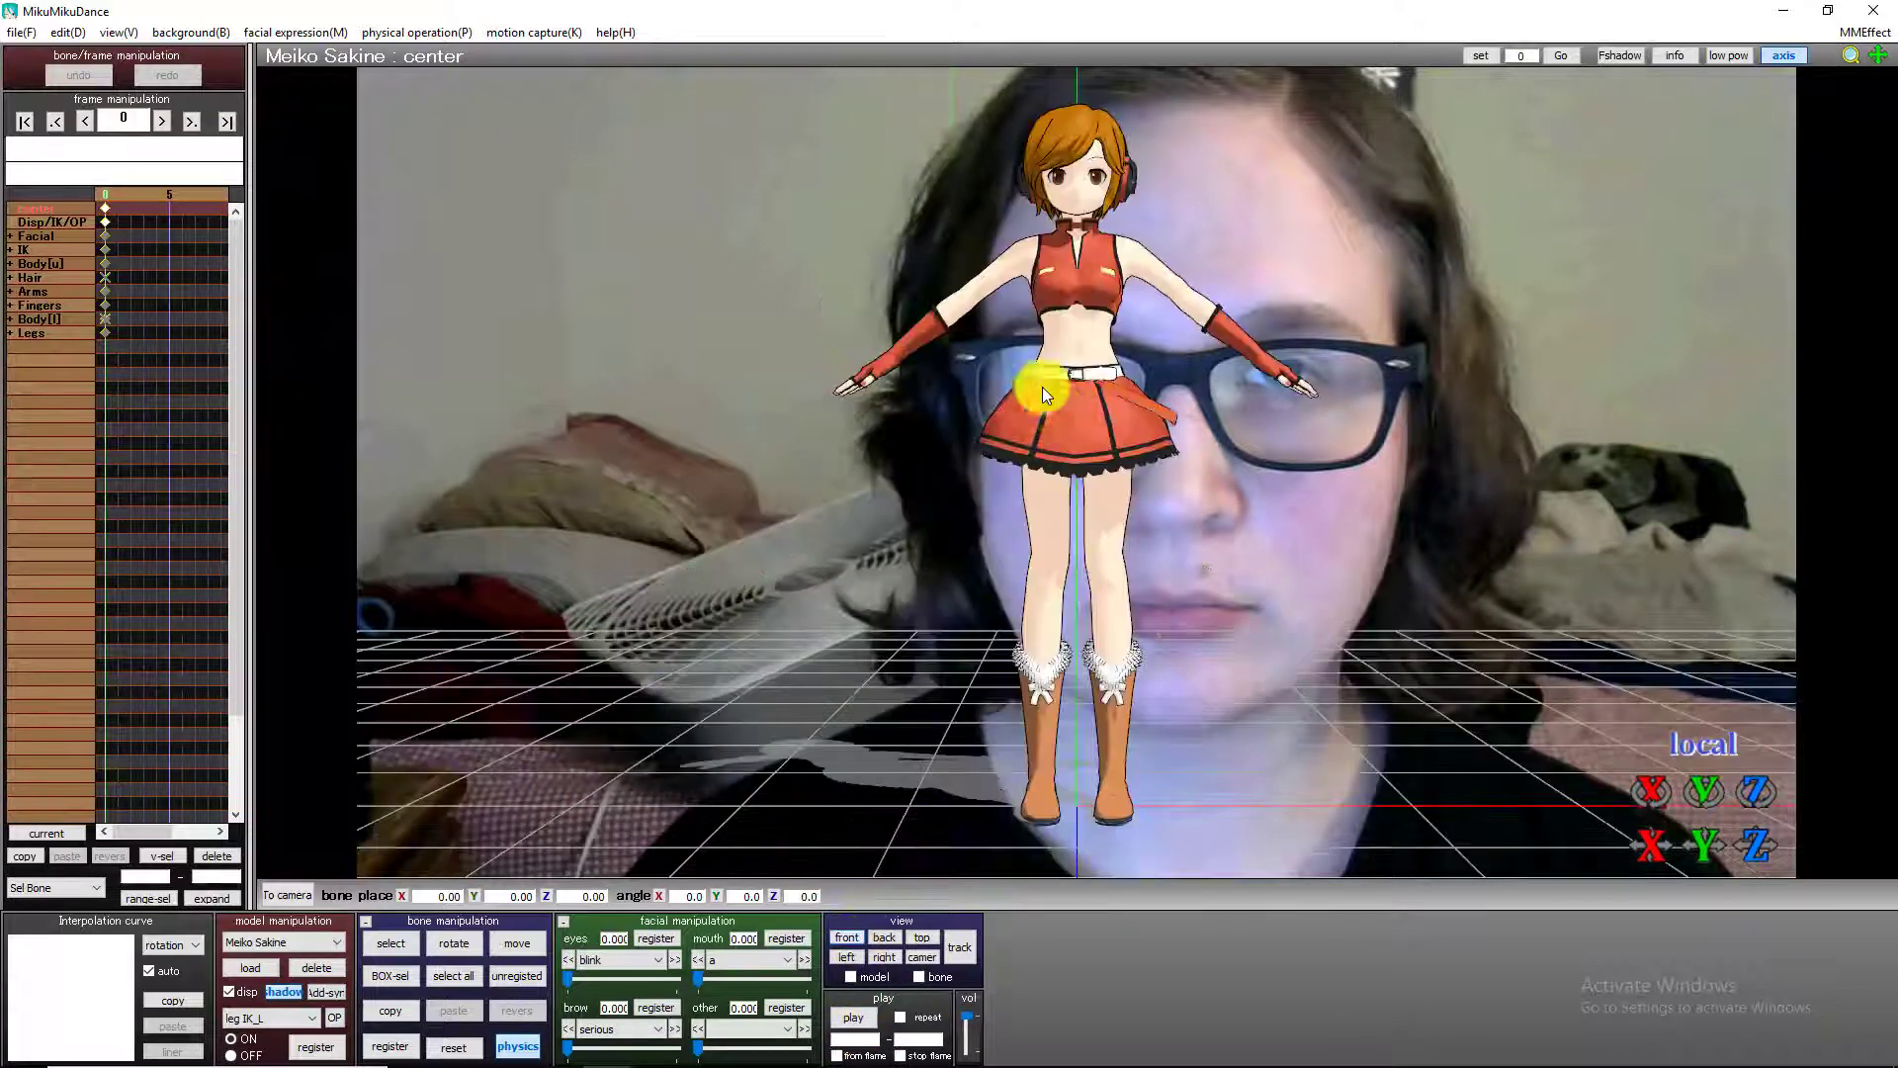
{"action": "scroll", "coordinate": [1155, 452], "scroll_direction": "up", "scroll_amount": 4}
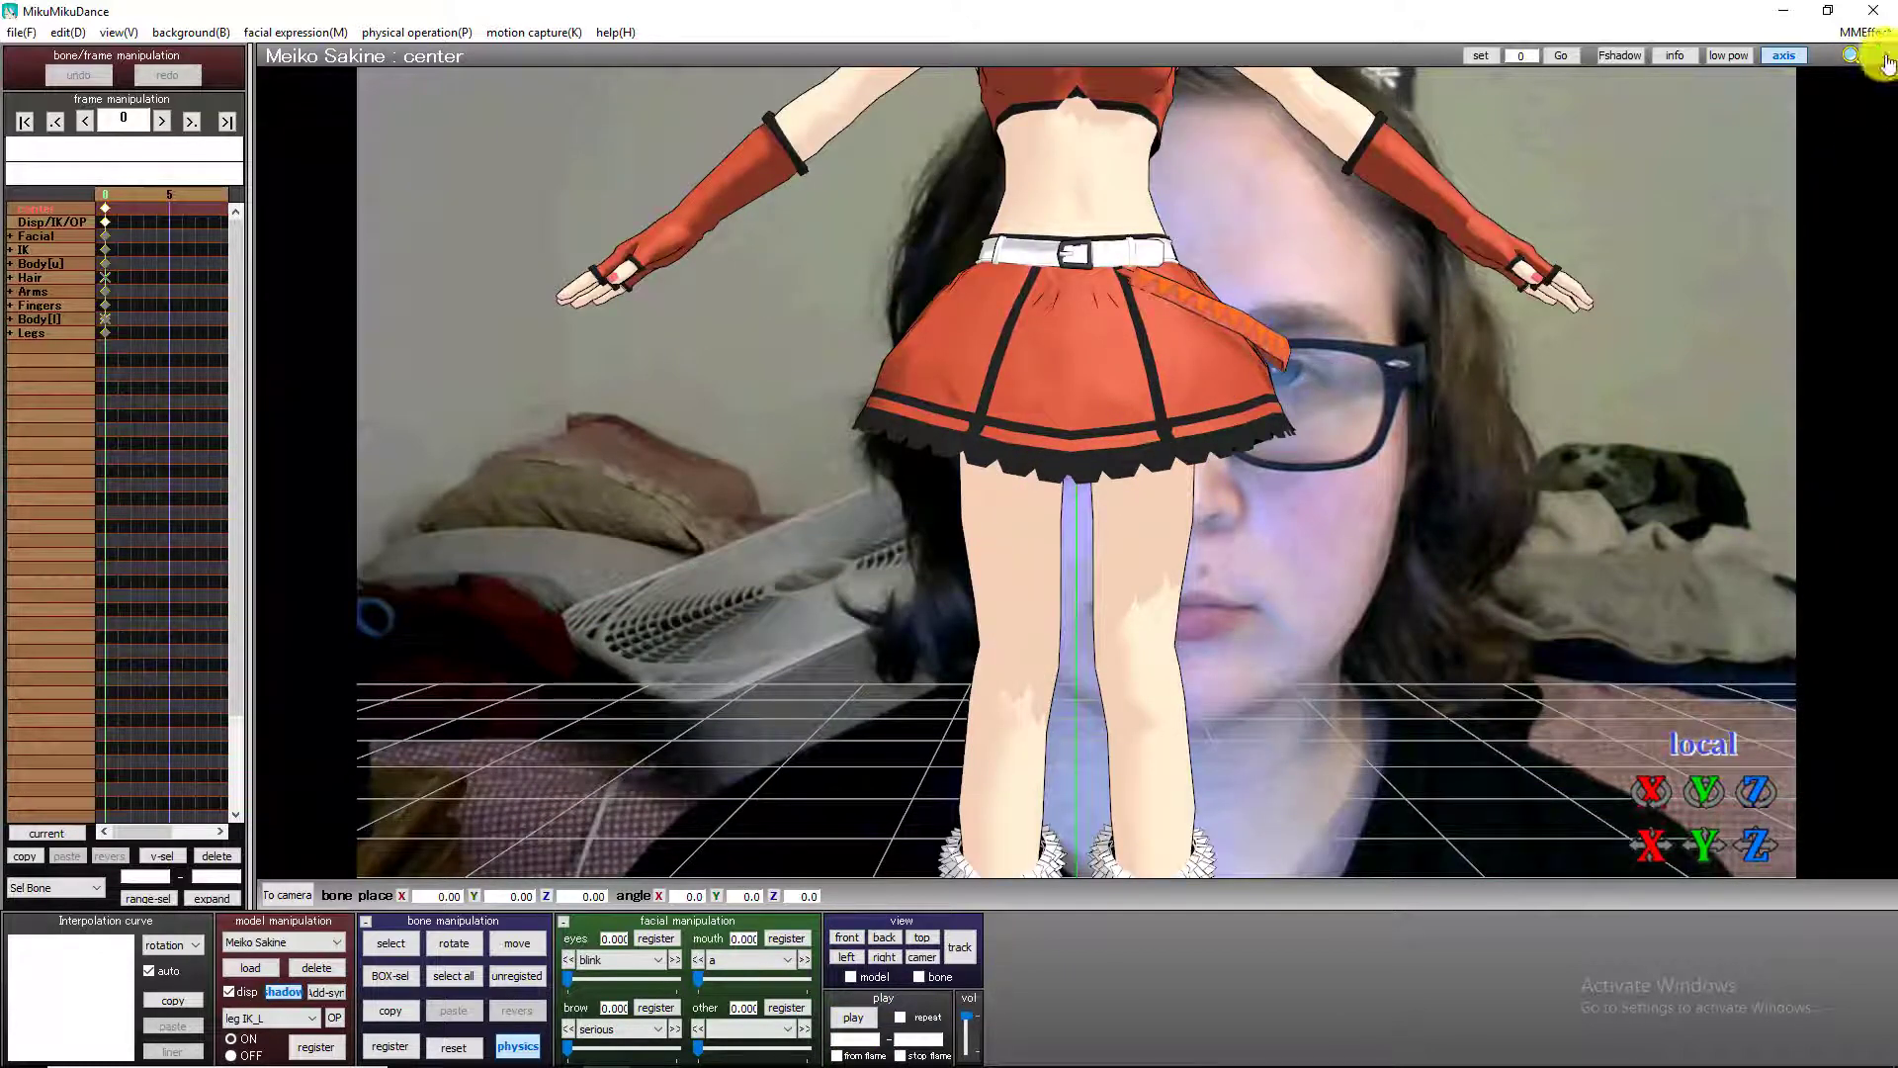
{"action": "left_click_drag", "start_coordinate": [1878, 56], "coordinate": [1078, 474]}
{"action": "left_click_drag", "start_coordinate": [1370, 98], "coordinate": [1876, 195]}
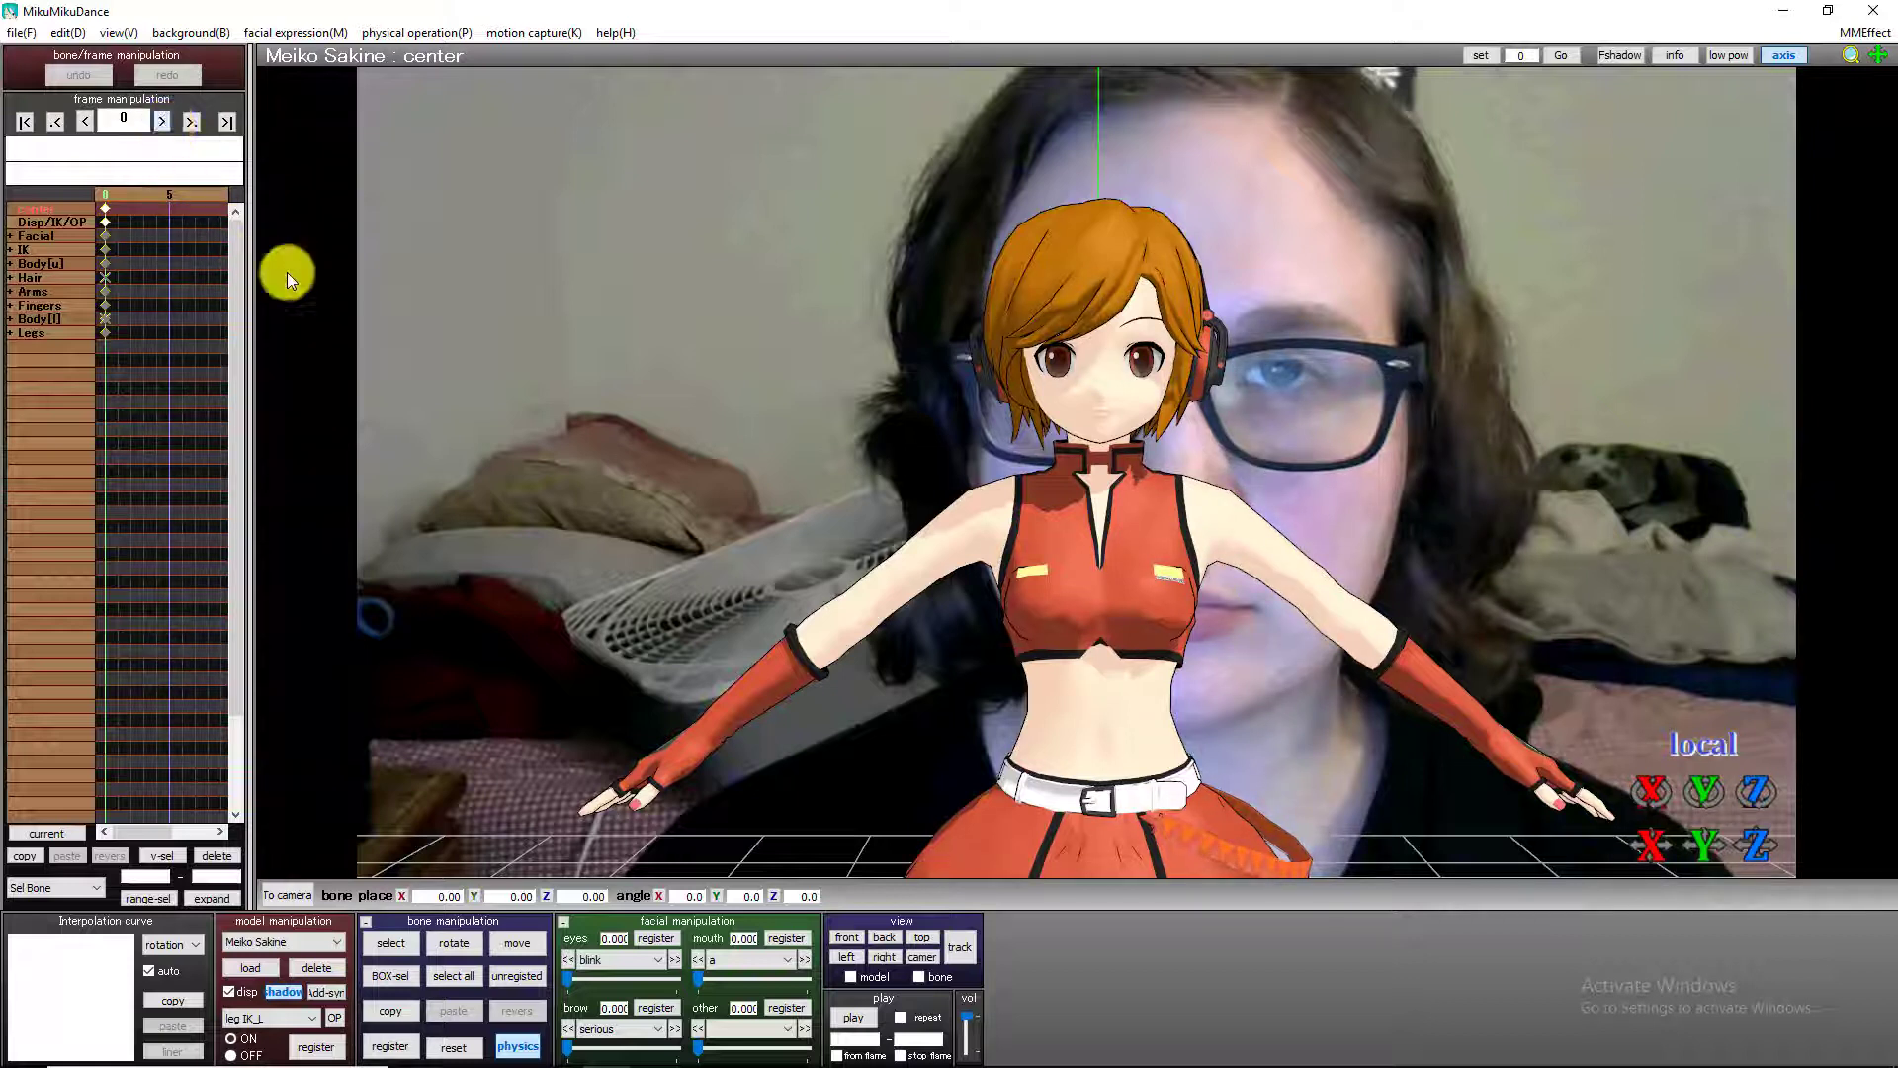
Step through the timeline to examine when the head in the background video starts moving, stopping at frame 22.
{"action": "key", "text": "Right"}
{"action": "key", "text": "Right"}
{"action": "key", "text": "Right"}
{"action": "key", "text": "Right"}
{"action": "key", "text": "Right"}
{"action": "key", "text": "Right"}
{"action": "key", "text": "Right"}
{"action": "key", "text": "Right"}
{"action": "key", "text": "Right"}
{"action": "key", "text": "Right"}
{"action": "key", "text": "Right"}
{"action": "key", "text": "Right"}
{"action": "key", "text": "Right"}
{"action": "key", "text": "Right"}
{"action": "key", "text": "Right"}
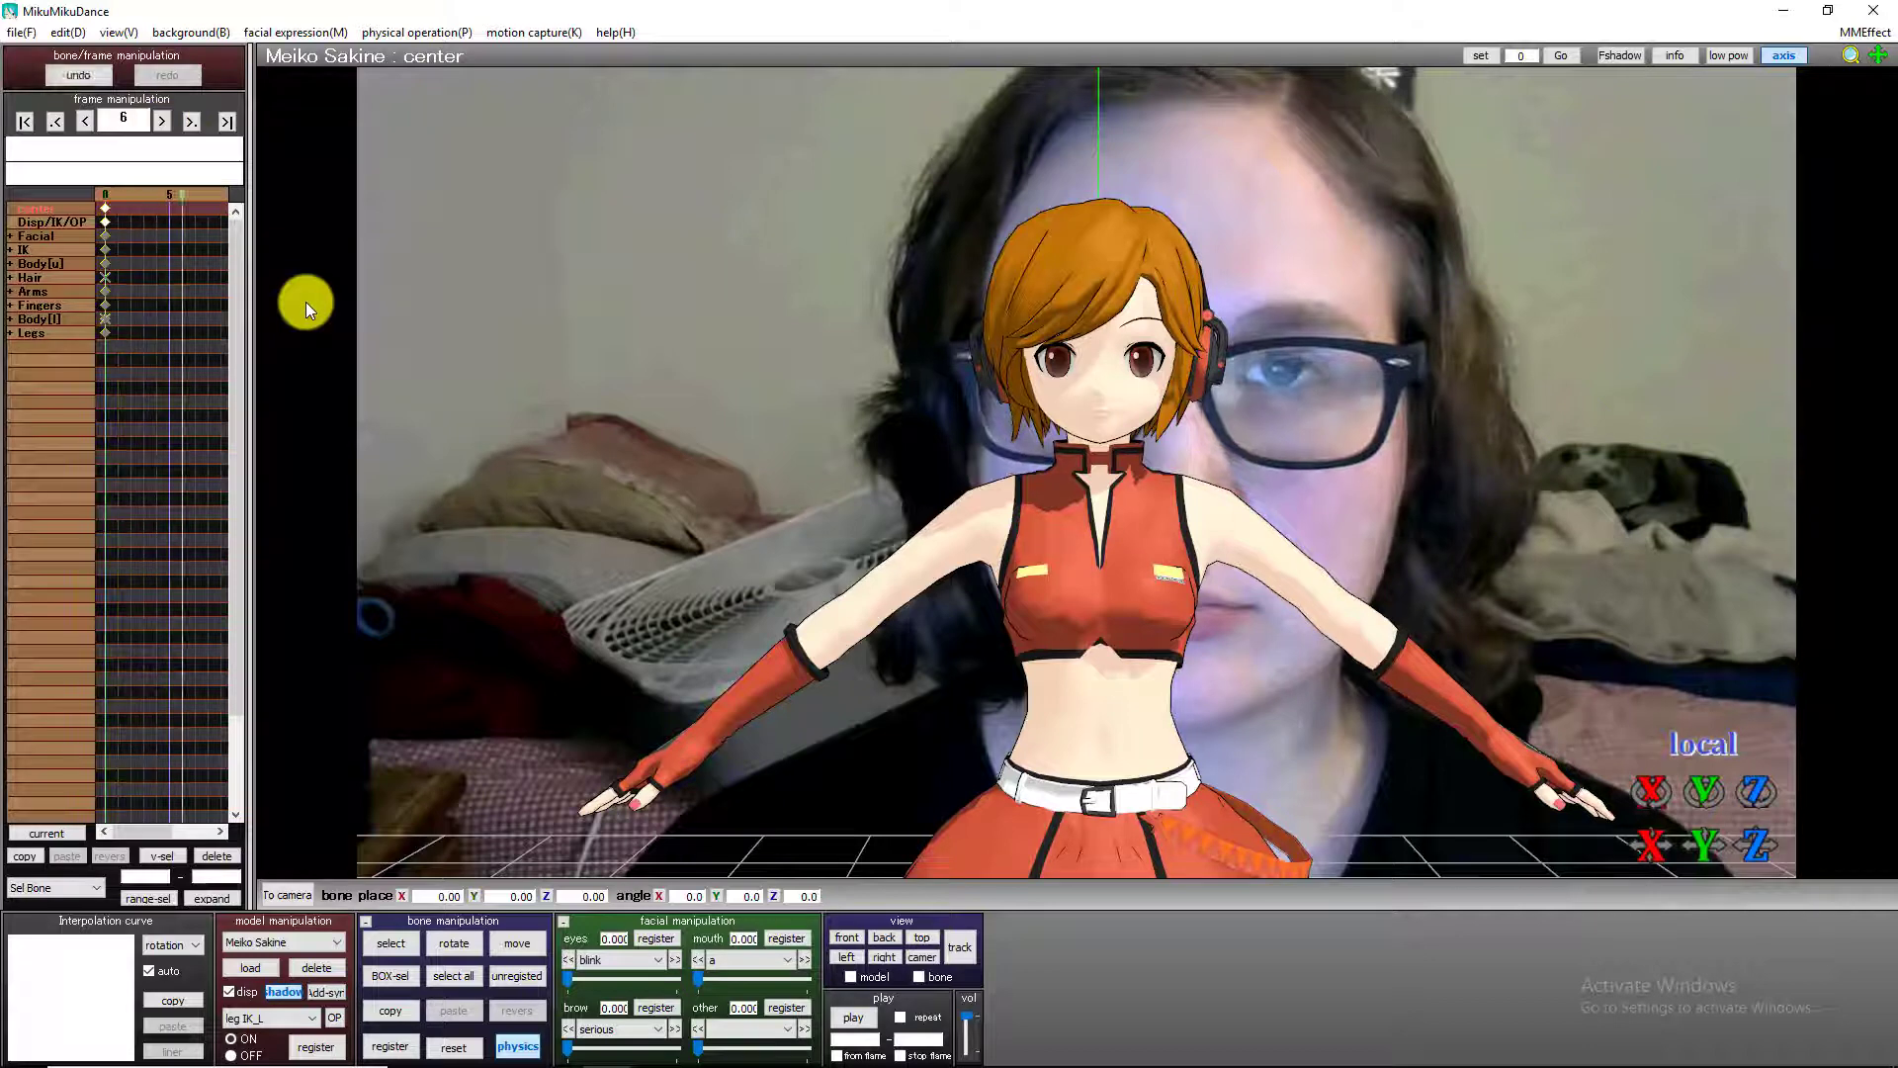
{"action": "key", "text": "Right"}
{"action": "key", "text": "Right"}
{"action": "key", "text": "Right"}
{"action": "key", "text": "Right"}
{"action": "key", "text": "Right"}
{"action": "key", "text": "Right"}
{"action": "key", "text": "Right"}
{"action": "key", "text": "Right"}
{"action": "key", "text": "Right"}
{"action": "key", "text": "Right"}
{"action": "key", "text": "Right"}
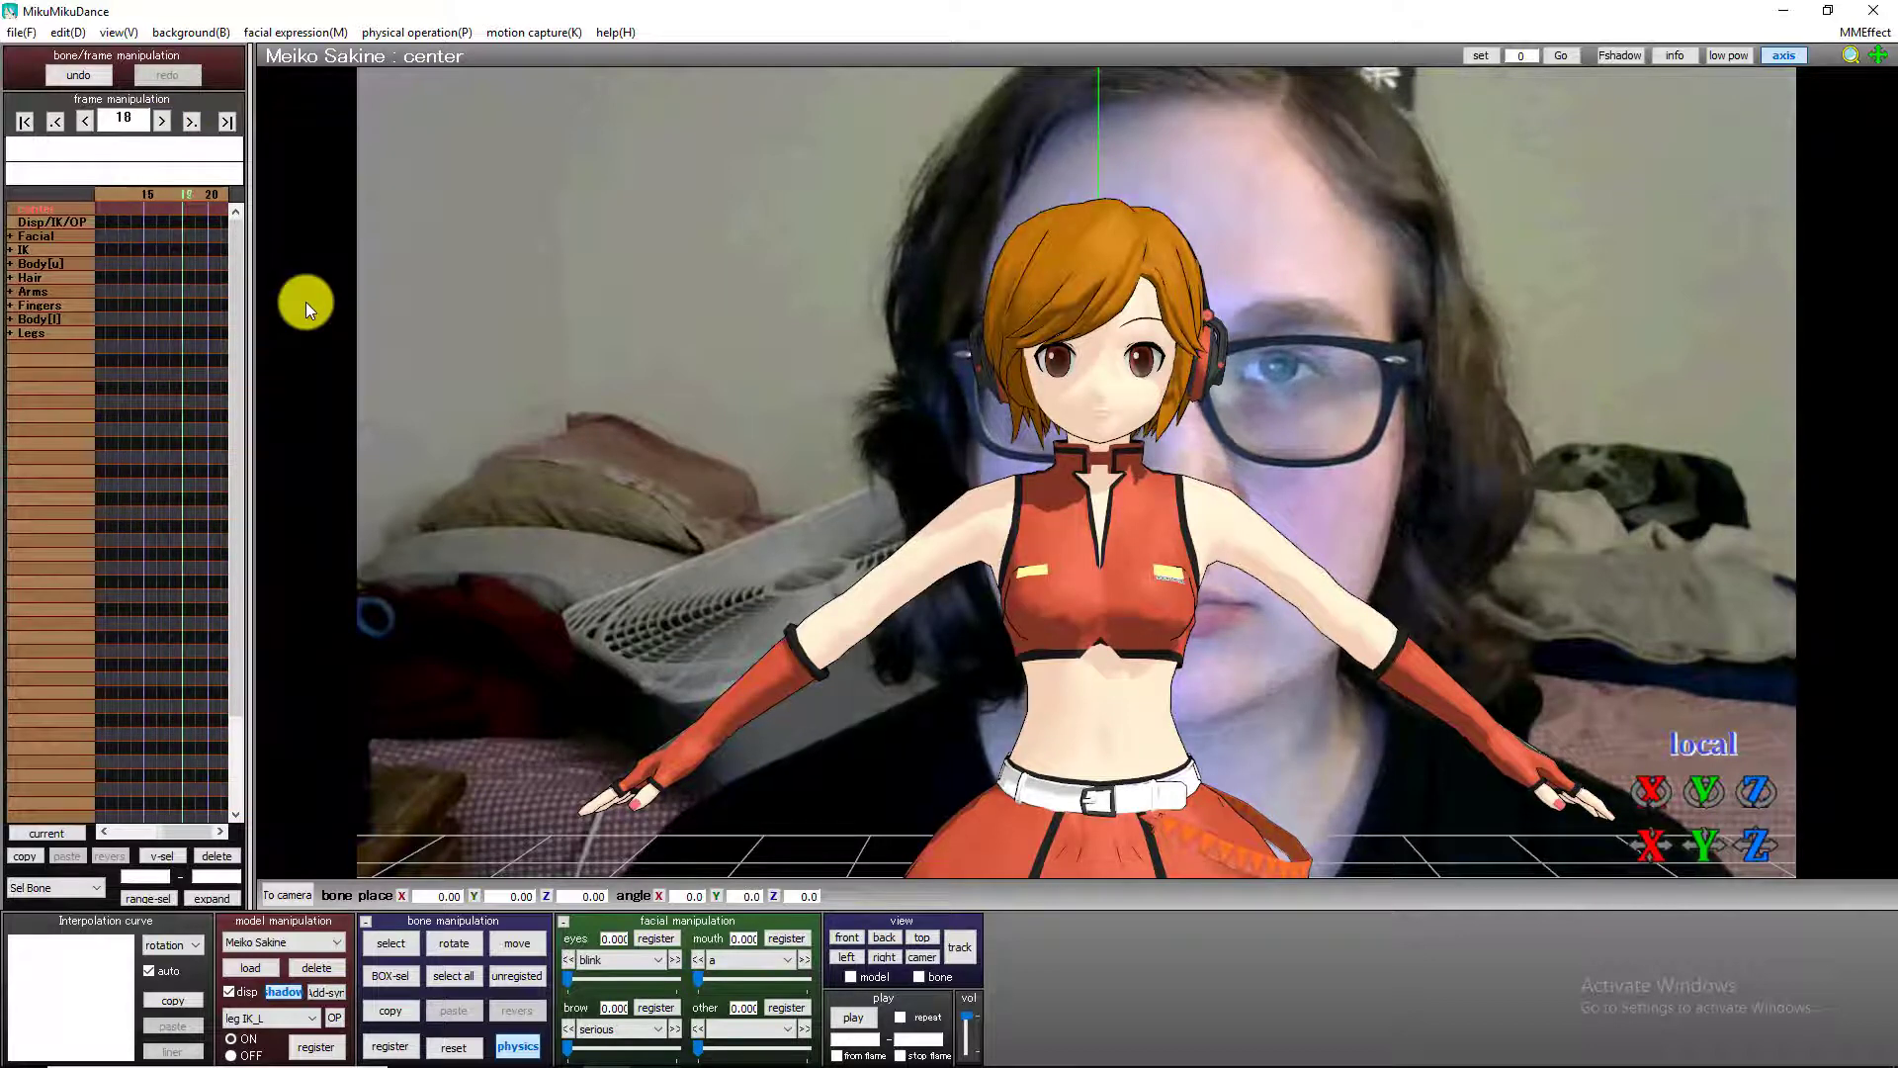
{"action": "key", "text": "Right"}
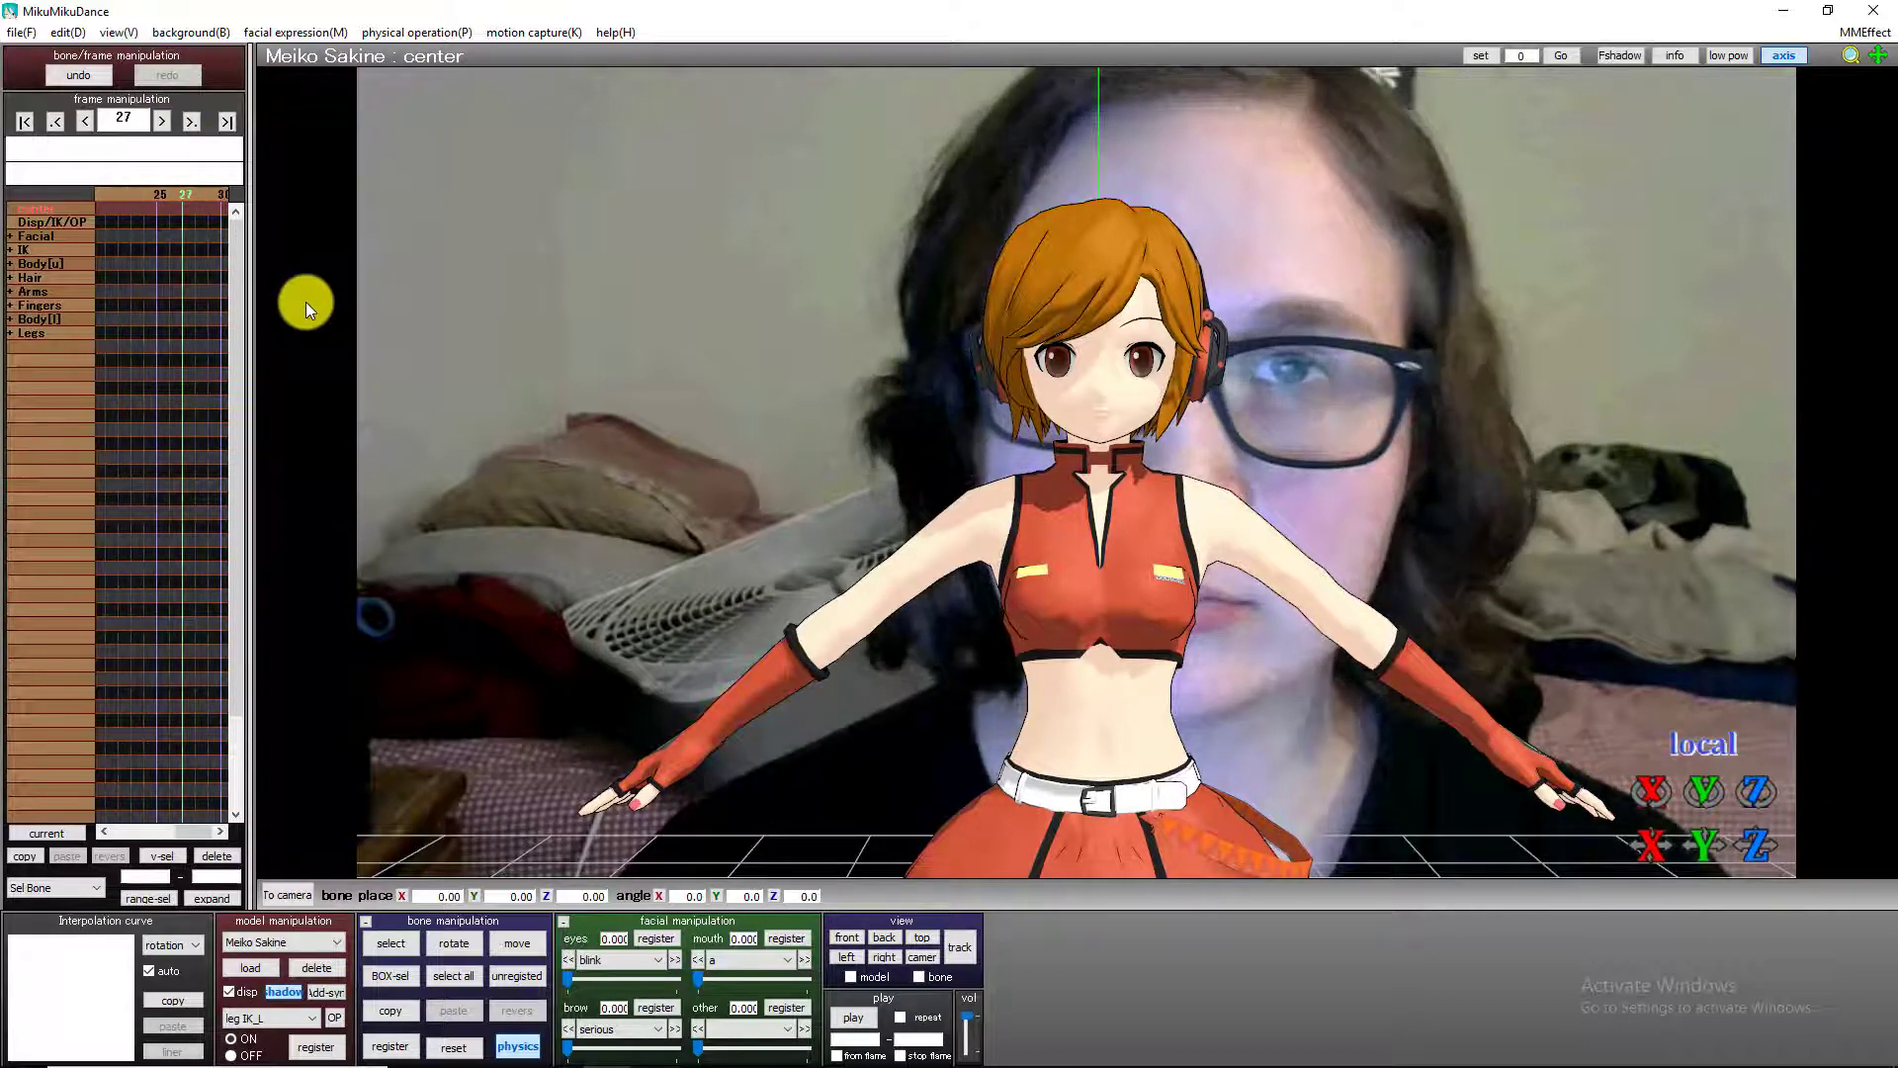
{"action": "key", "text": "Left"}
{"action": "key", "text": "Left"}
{"action": "key", "text": "Left"}
{"action": "key", "text": "Left"}
{"action": "key", "text": "Left"}
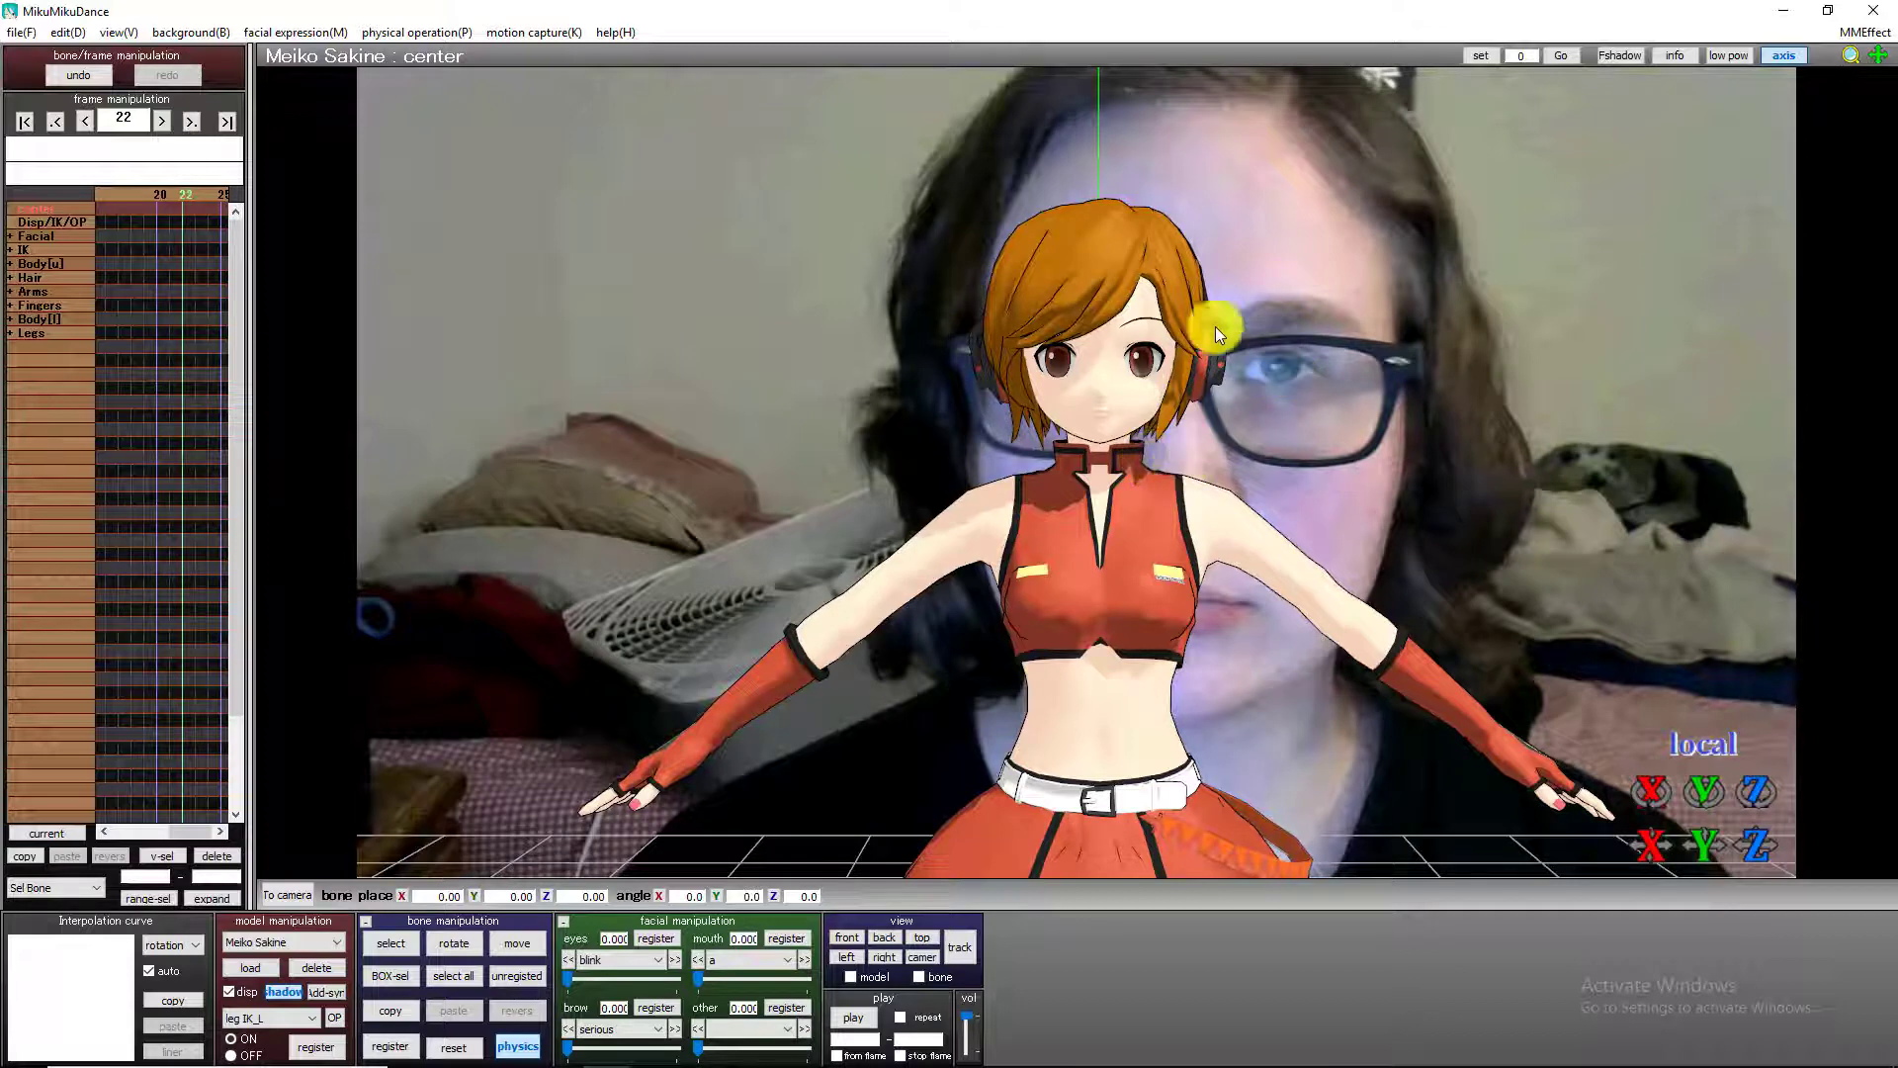
Select the Meiko model's head bone and register a keyframe for it at frame 22.
{"action": "left_click", "coordinate": [391, 943]}
{"action": "left_click", "coordinate": [1100, 424]}
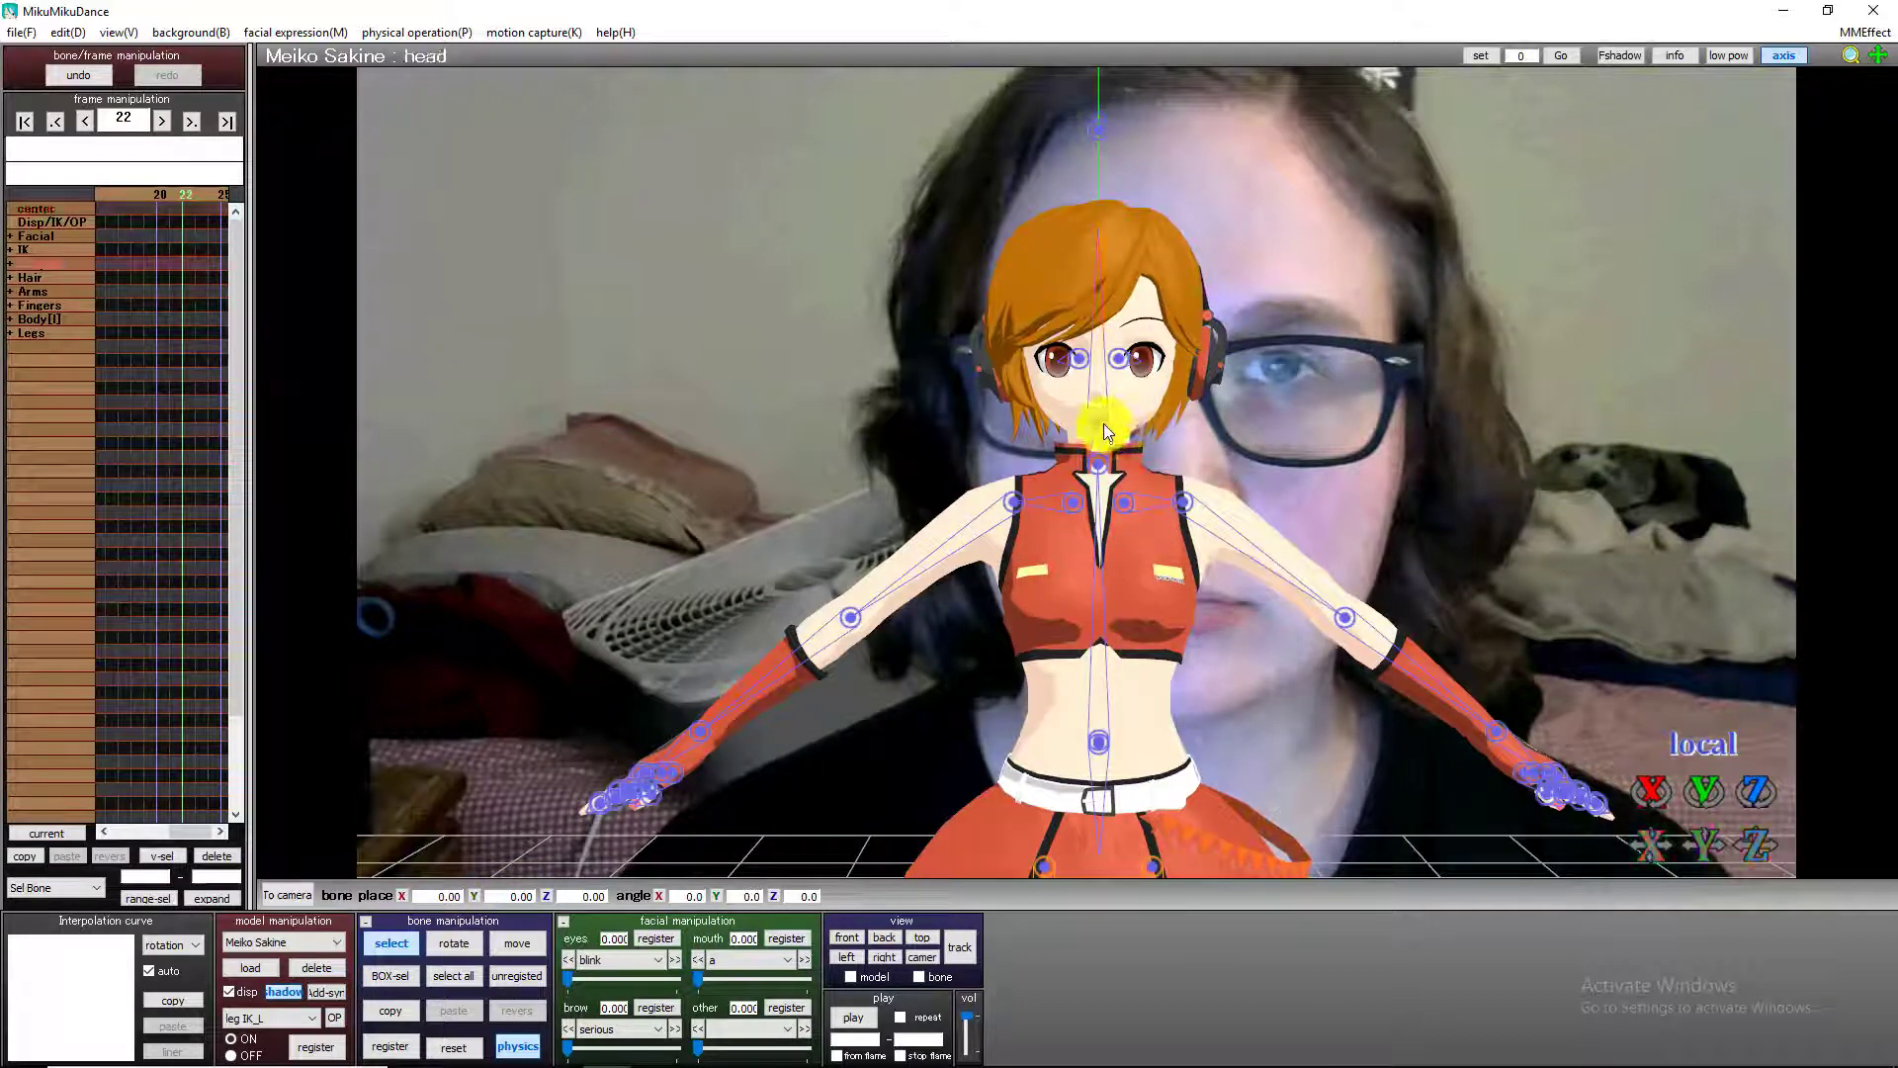
{"action": "left_click", "coordinate": [405, 951]}
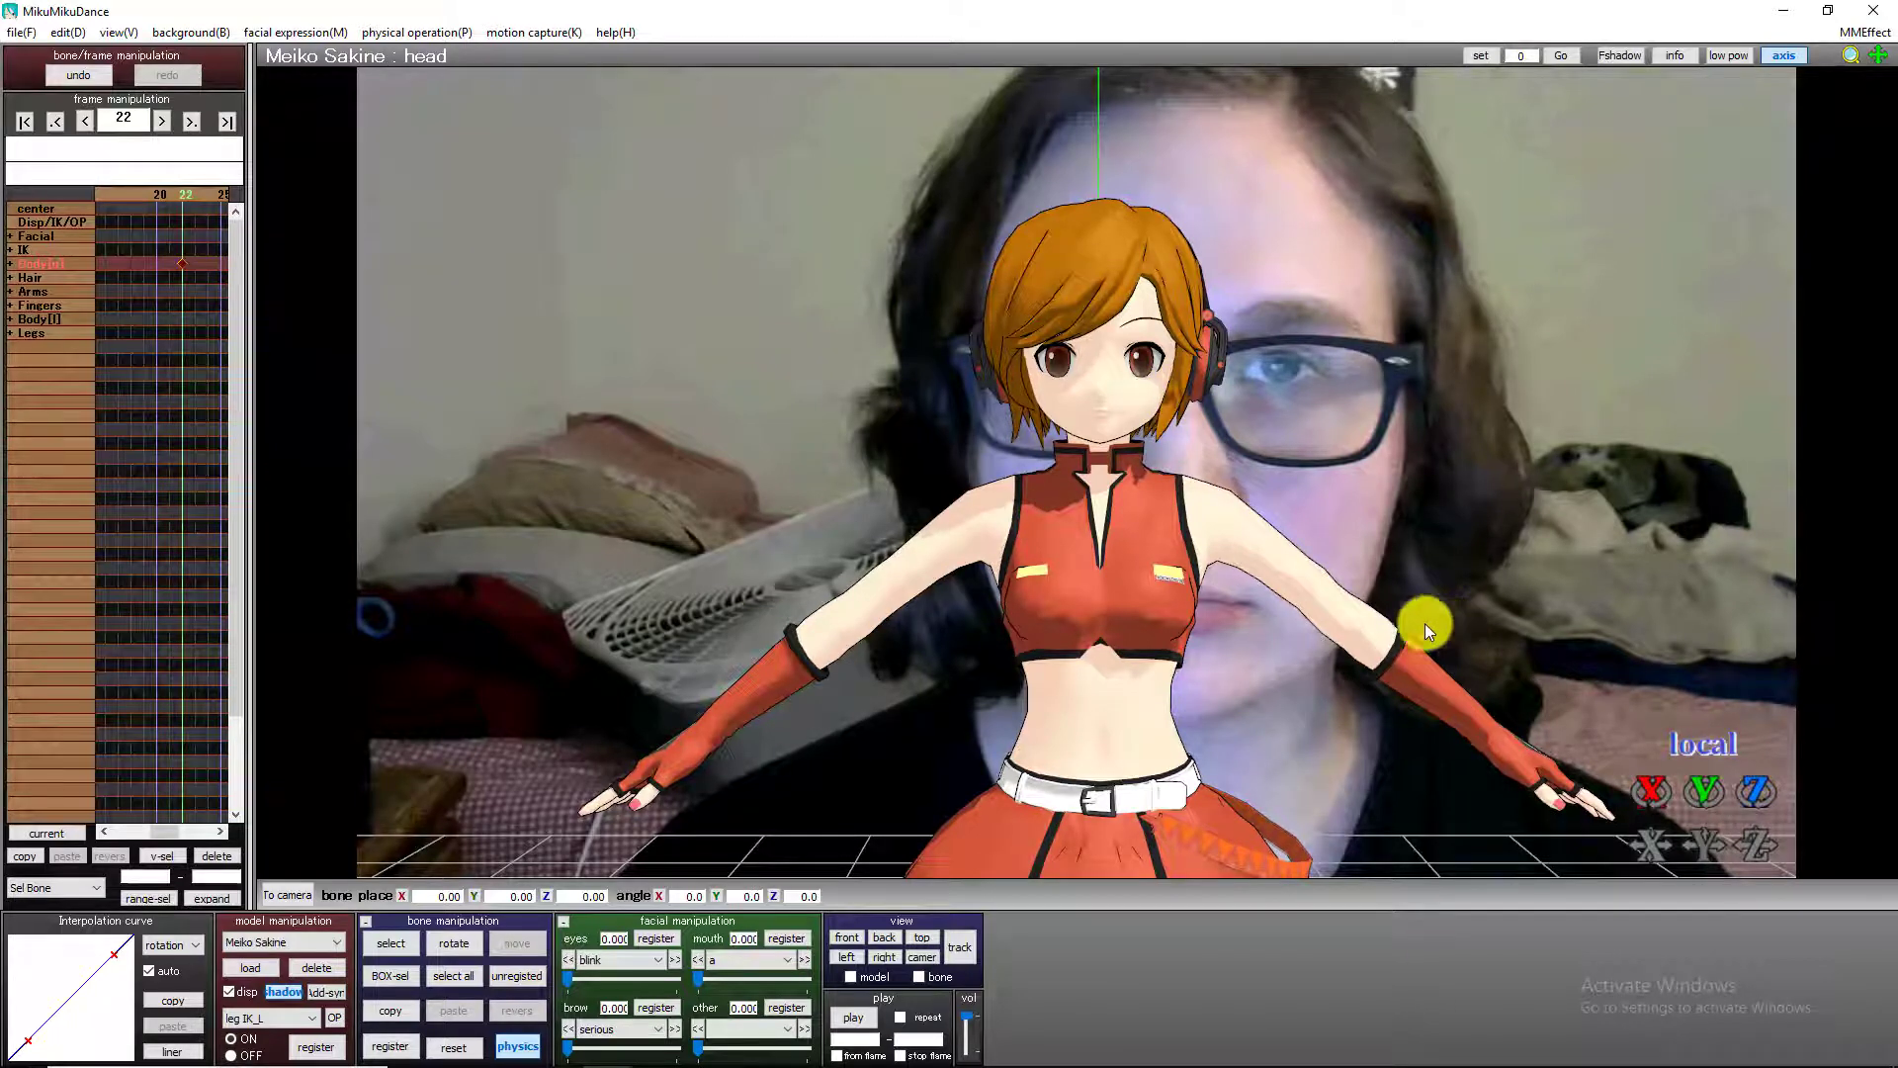
Tilt the head bone about 21.8° on its Z axis at frame 45 to match the face and register a keyframe.
{"action": "key", "text": "Right"}
{"action": "key", "text": "Right"}
{"action": "key", "text": "Right"}
{"action": "key", "text": "Right"}
{"action": "key", "text": "Right"}
{"action": "key", "text": "Right"}
{"action": "key", "text": "Right"}
{"action": "key", "text": "Right"}
{"action": "key", "text": "Right"}
{"action": "key", "text": "Right"}
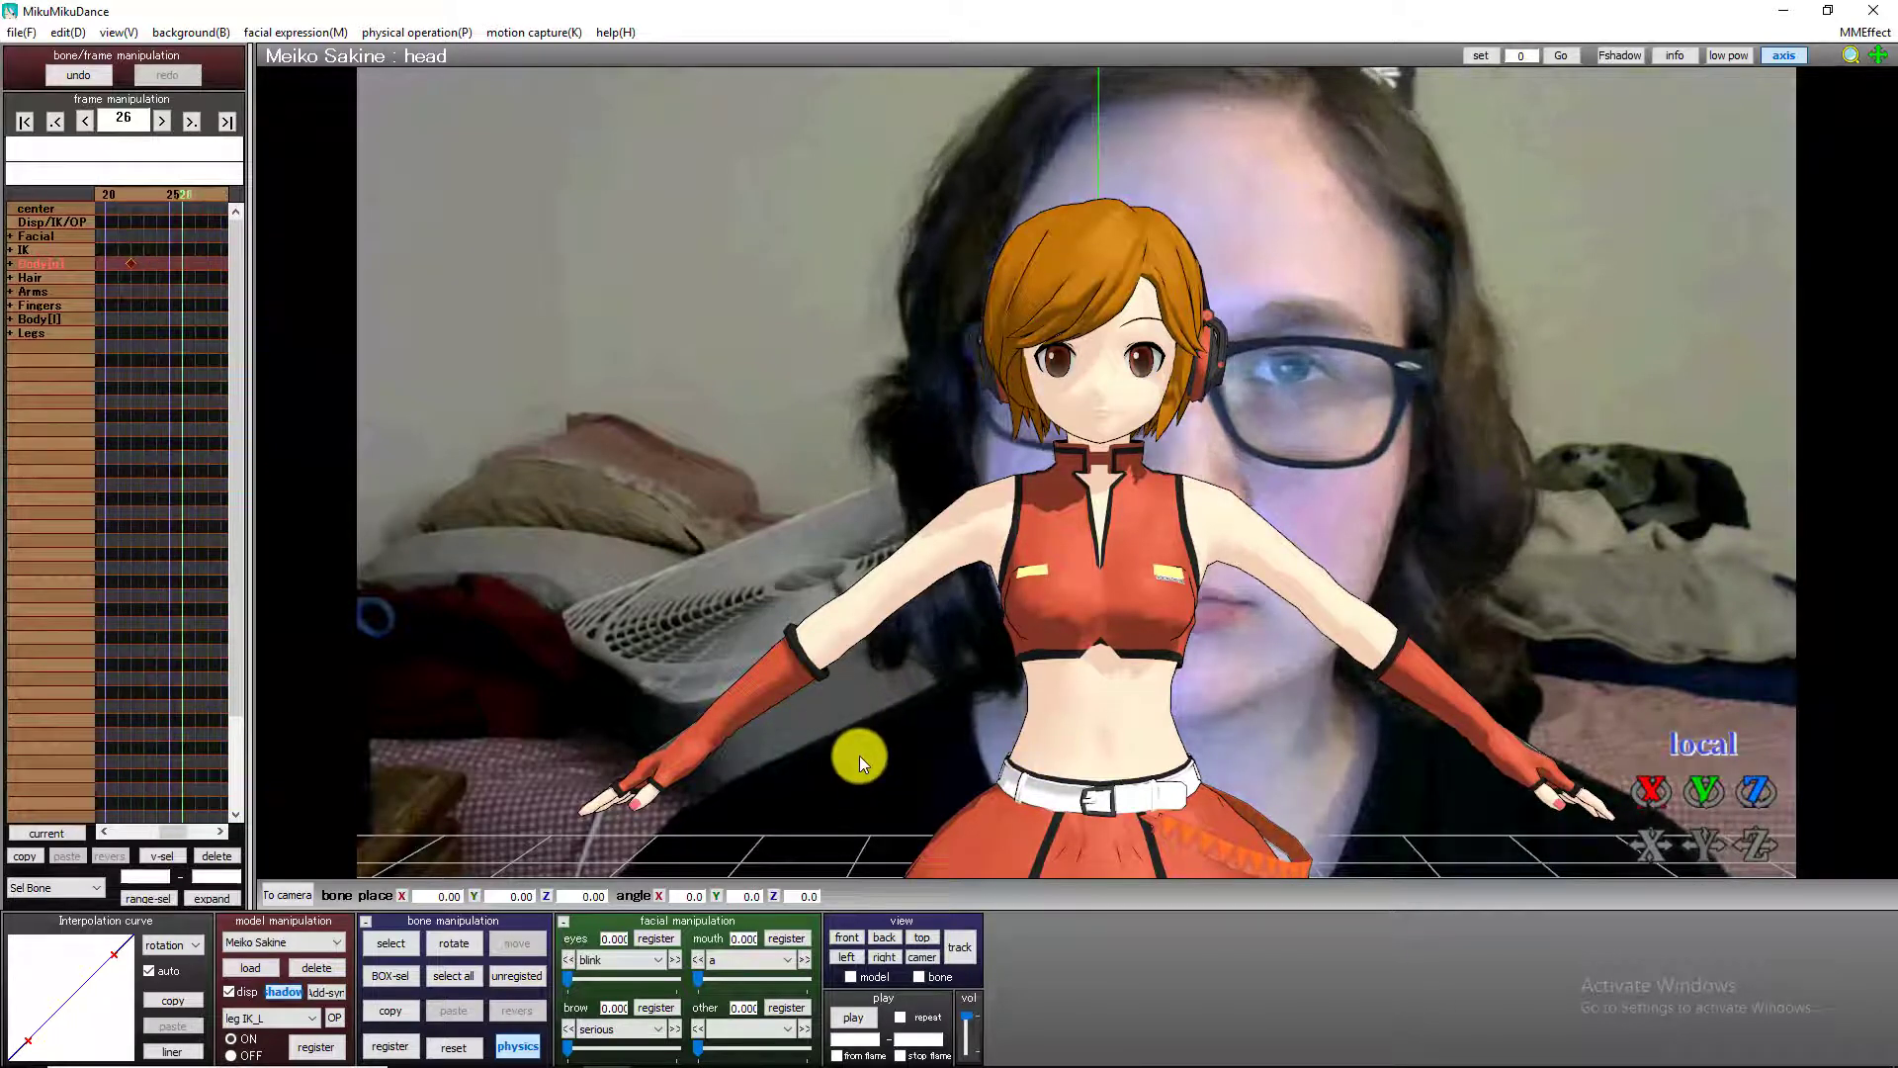
{"action": "key", "text": "Right"}
{"action": "key", "text": "Right"}
{"action": "key", "text": "Right"}
{"action": "key", "text": "Right"}
{"action": "key", "text": "Right"}
{"action": "key", "text": "Right"}
{"action": "key", "text": "Right"}
{"action": "key", "text": "Right"}
{"action": "key", "text": "Right"}
{"action": "key", "text": "Right"}
{"action": "key", "text": "Right"}
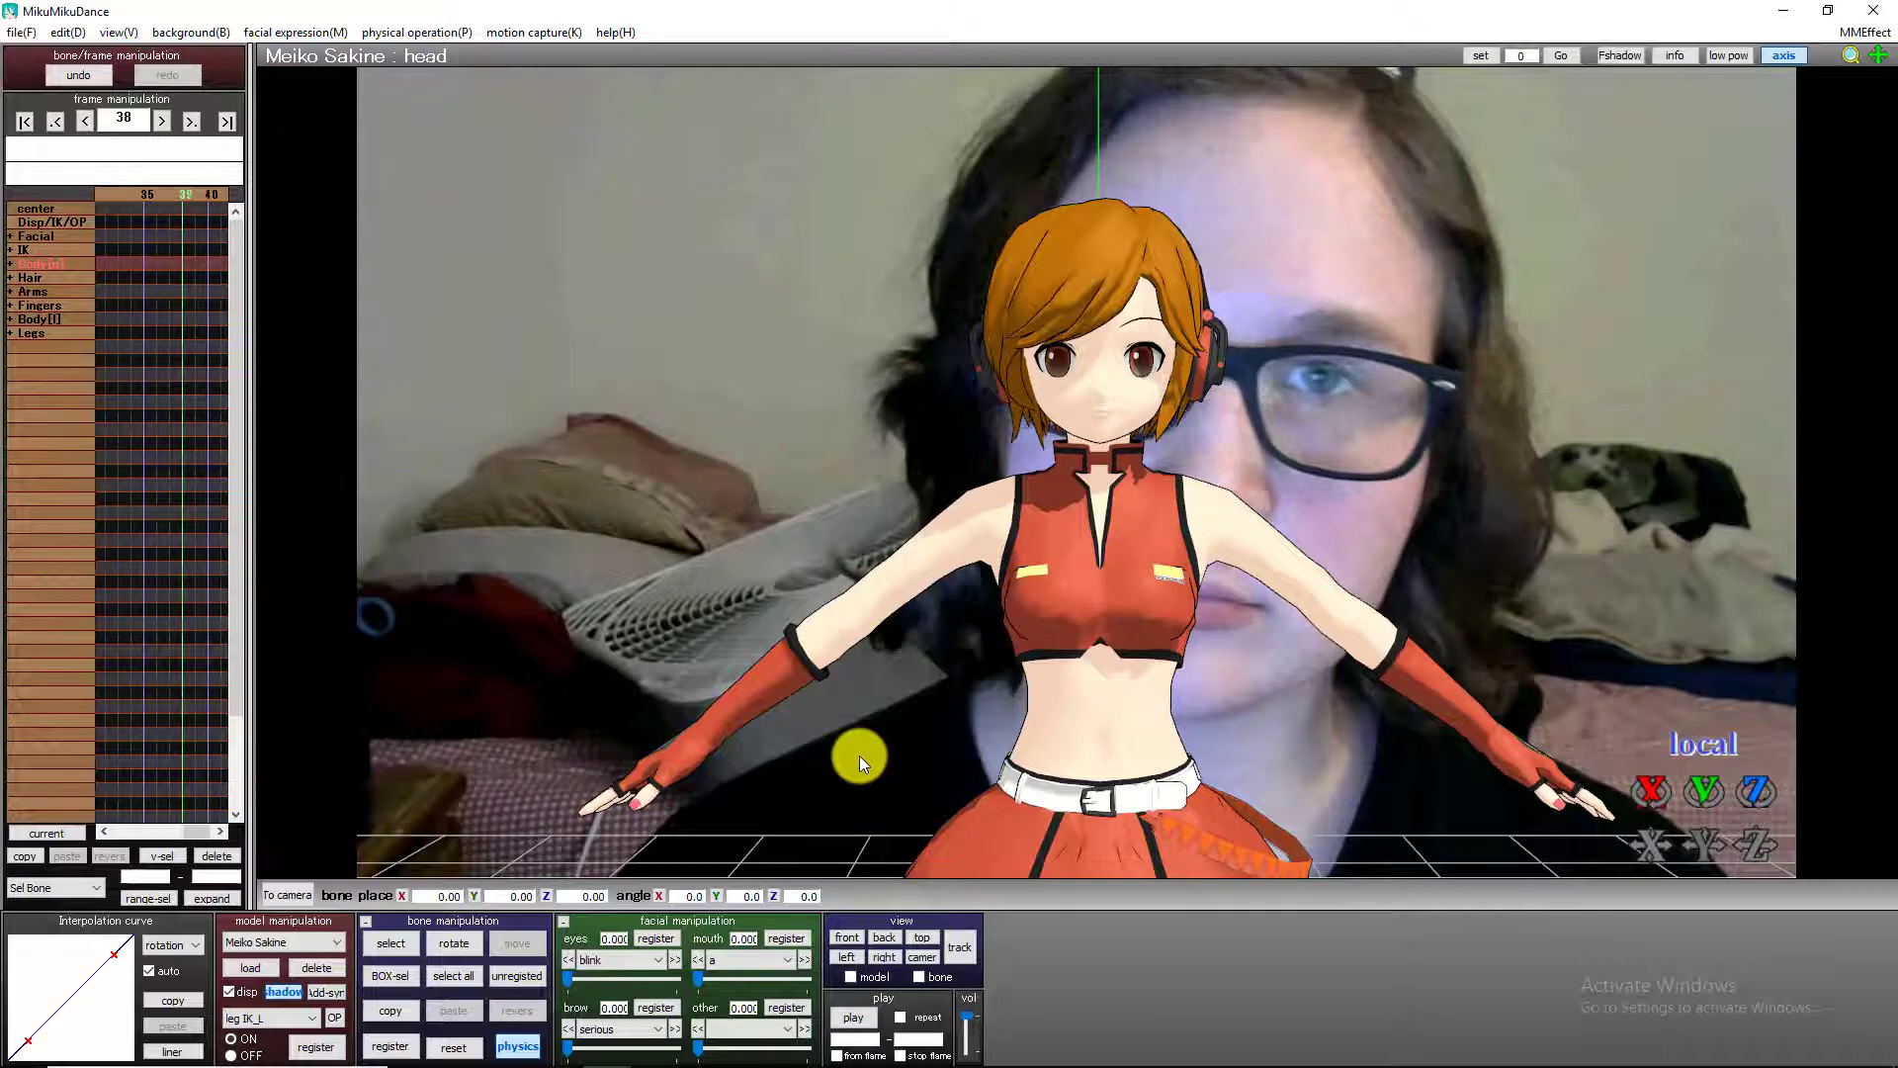
{"action": "key", "text": "Right"}
{"action": "key", "text": "Right"}
{"action": "key", "text": "Right"}
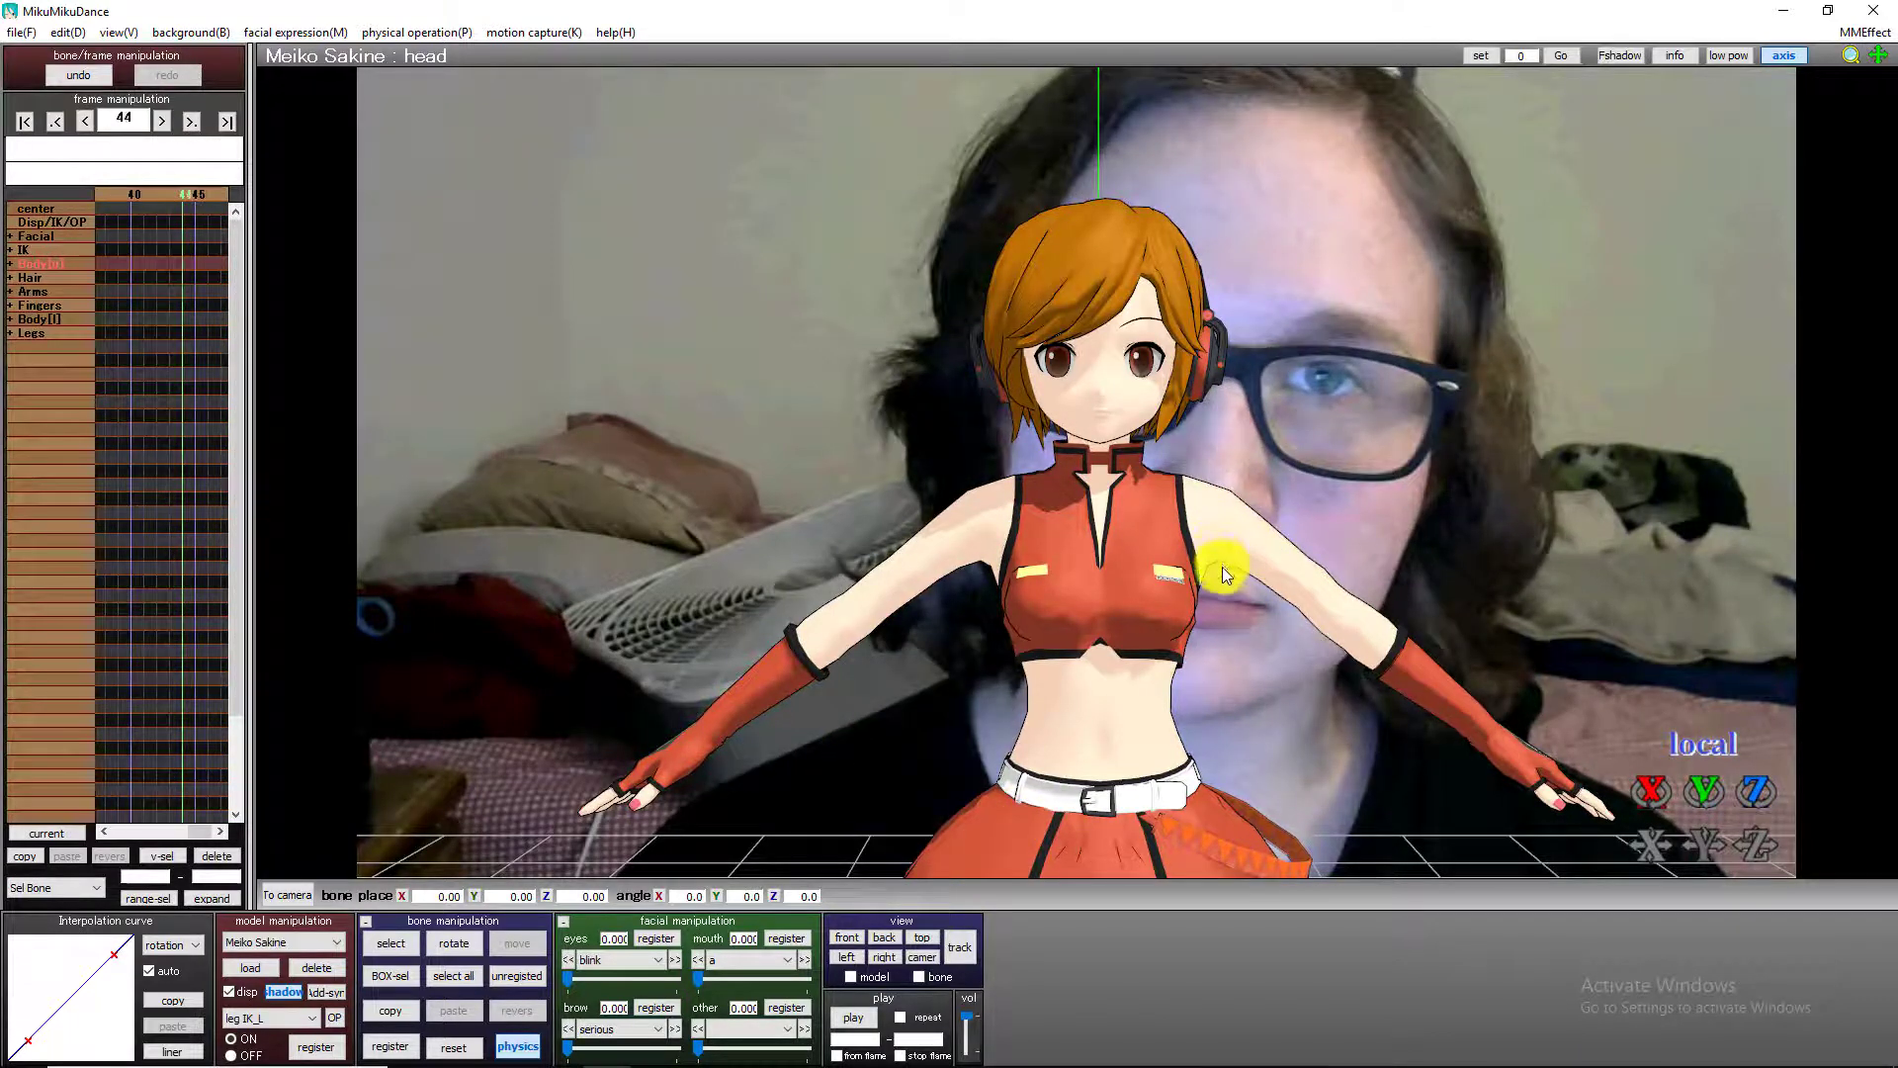
{"action": "key", "text": "Right"}
{"action": "key", "text": "Right"}
{"action": "key", "text": "Right"}
{"action": "key", "text": "Left"}
{"action": "key", "text": "Left"}
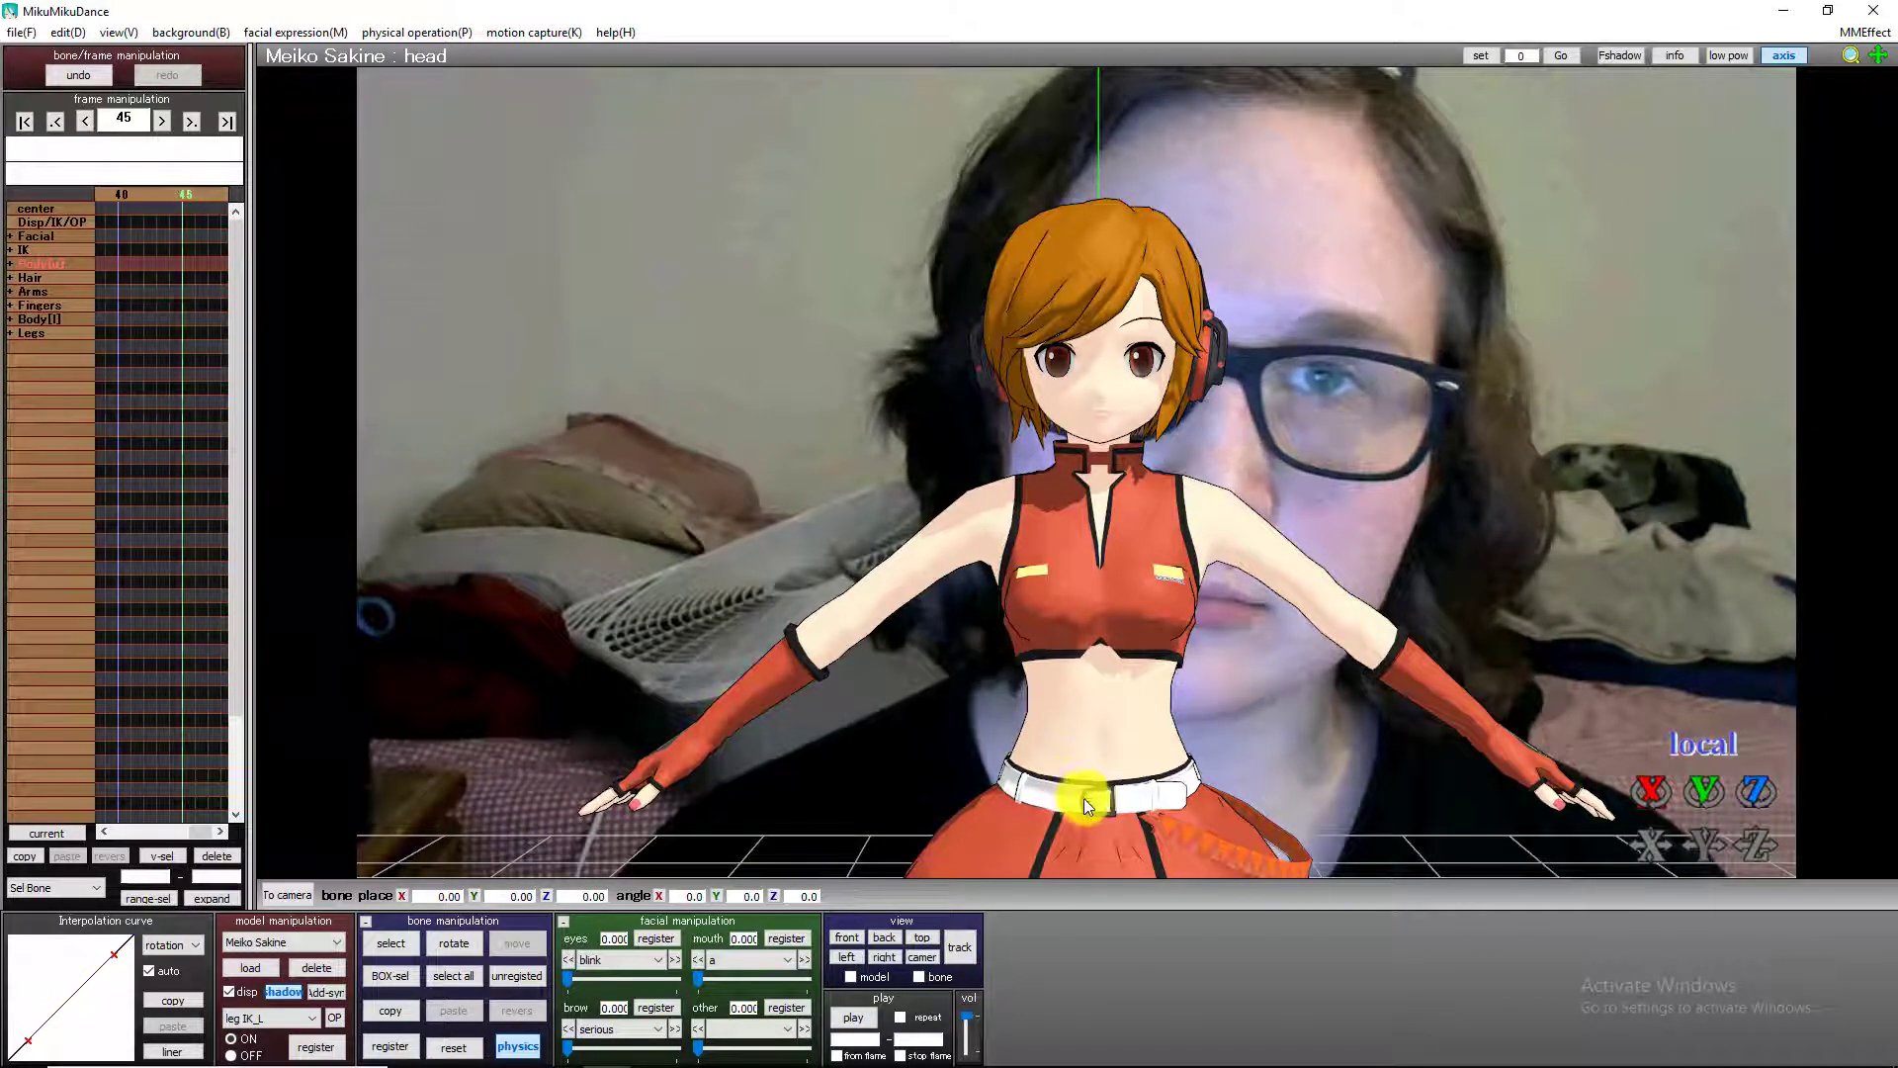
{"action": "key", "text": "Left"}
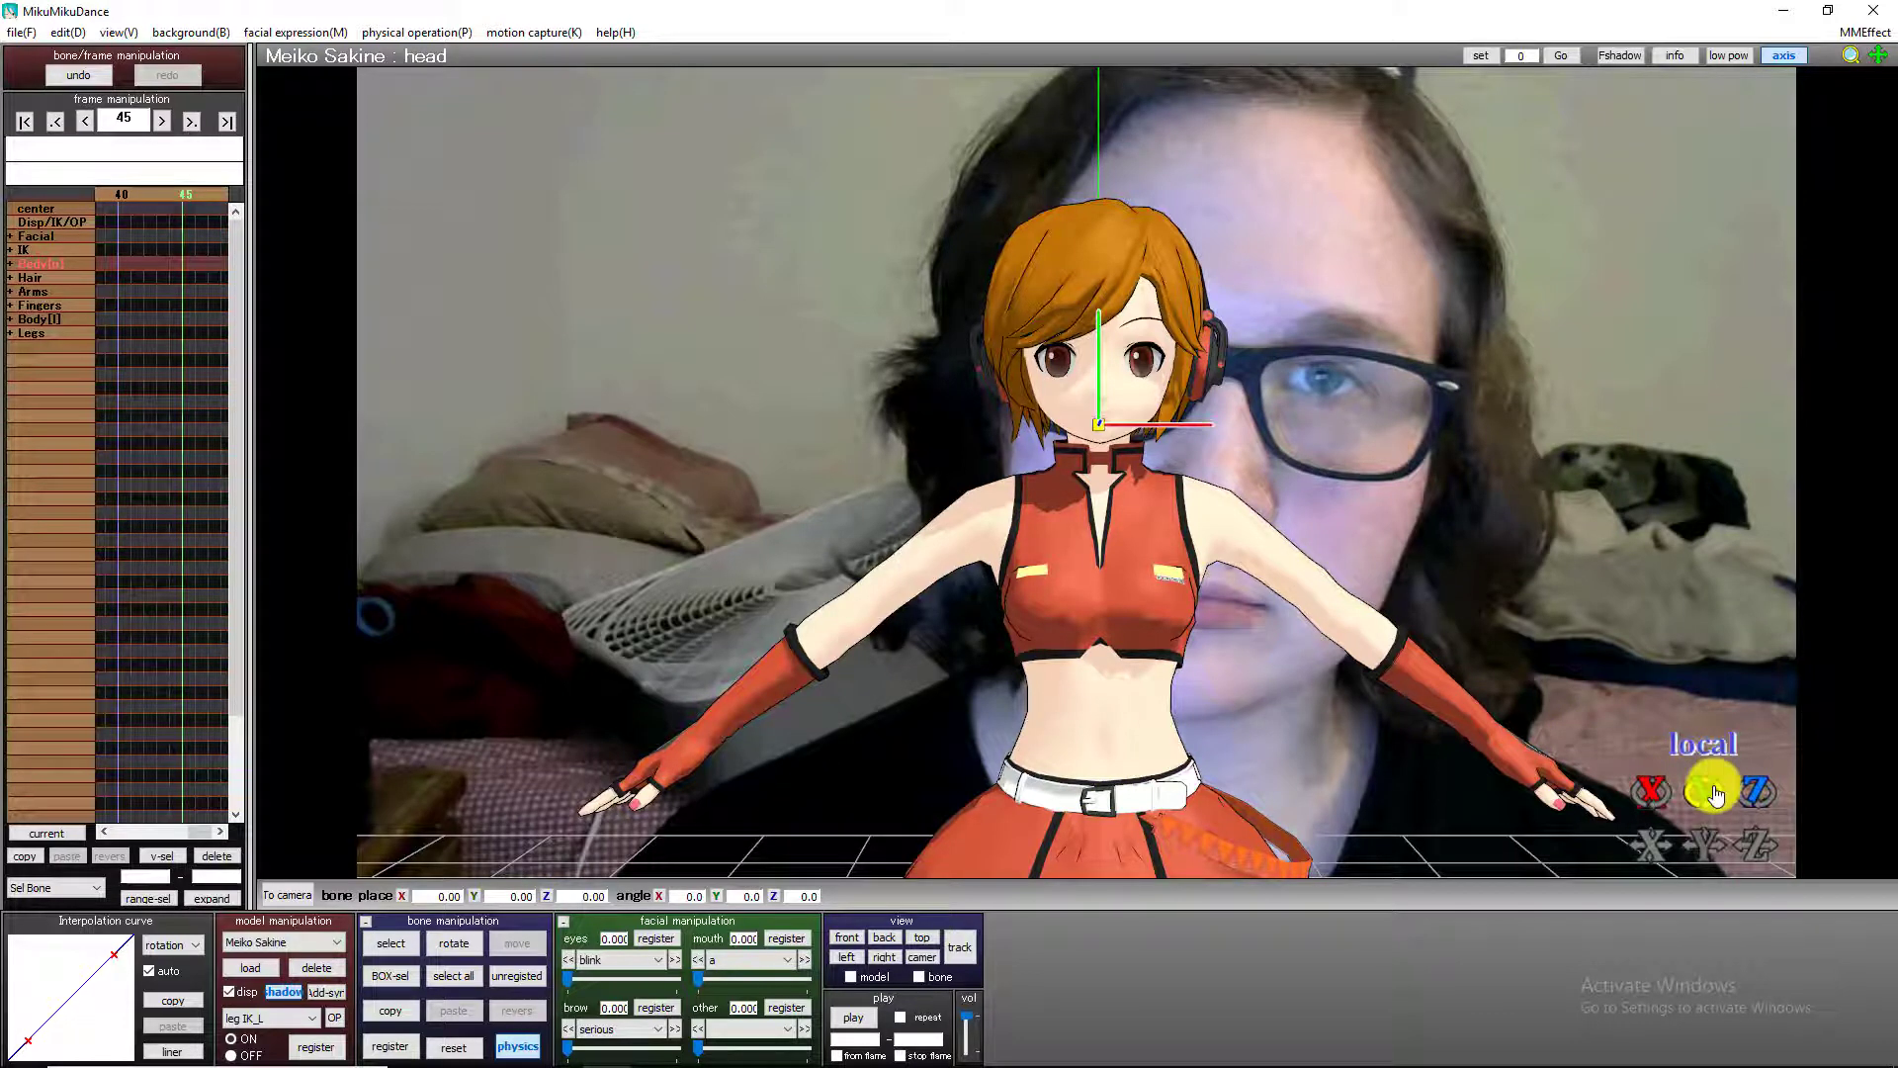
{"action": "left_click_drag", "start_coordinate": [1768, 792], "coordinate": [1076, 510]}
{"action": "left_click", "coordinate": [391, 1048]}
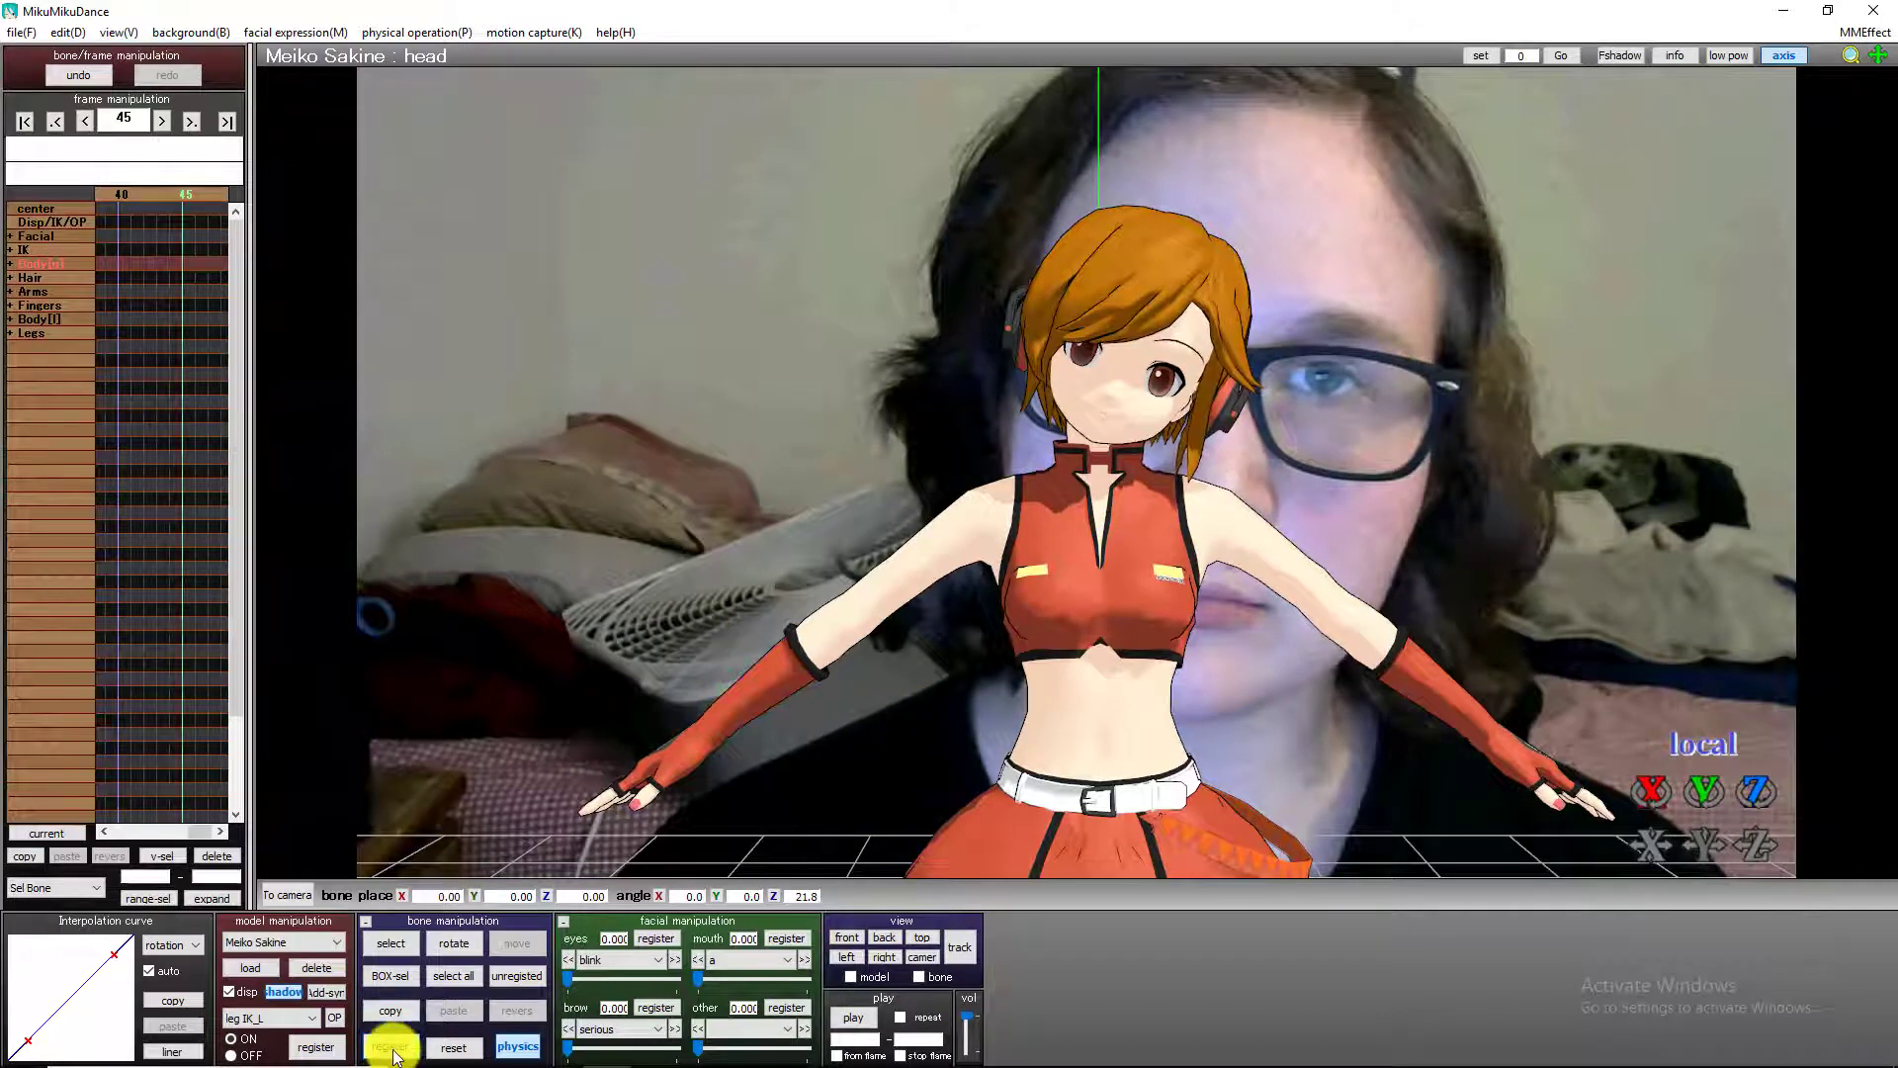
Tilt the head bone the opposite way to about -18.3° on Z at frame 79 and register a keyframe.
{"action": "key", "text": "Right"}
{"action": "key", "text": "Right"}
{"action": "key", "text": "Right"}
{"action": "key", "text": "Right"}
{"action": "key", "text": "Right"}
{"action": "key", "text": "Right"}
{"action": "key", "text": "Right"}
{"action": "key", "text": "Right"}
{"action": "key", "text": "Right"}
{"action": "key", "text": "Right"}
{"action": "key", "text": "Right"}
{"action": "key", "text": "Right"}
{"action": "key", "text": "Right"}
{"action": "key", "text": "Right"}
{"action": "key", "text": "Right"}
{"action": "key", "text": "Right"}
{"action": "key", "text": "Right"}
{"action": "key", "text": "Right"}
{"action": "key", "text": "Right"}
{"action": "key", "text": "Right"}
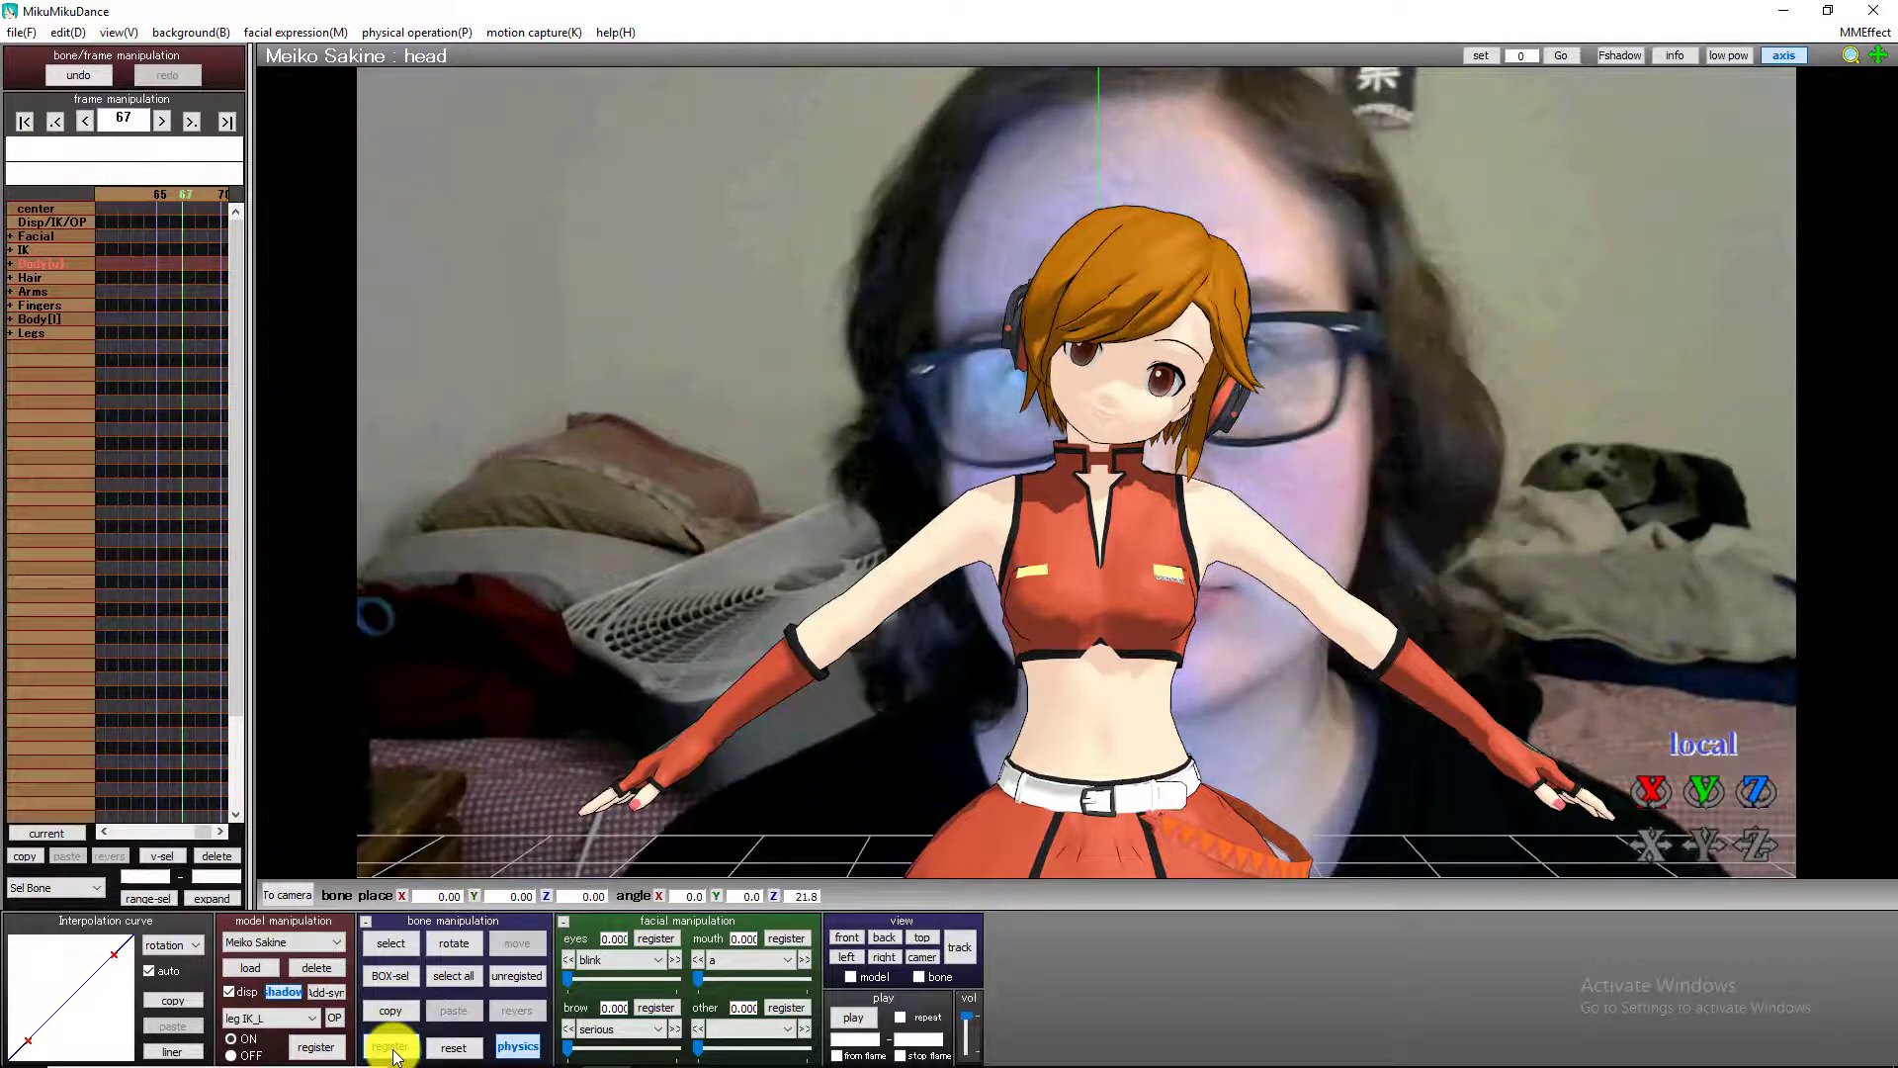
{"action": "key", "text": "Right"}
{"action": "key", "text": "Right"}
{"action": "key", "text": "Right"}
{"action": "key", "text": "Right"}
{"action": "key", "text": "Right"}
{"action": "key", "text": "Right"}
{"action": "key", "text": "Right"}
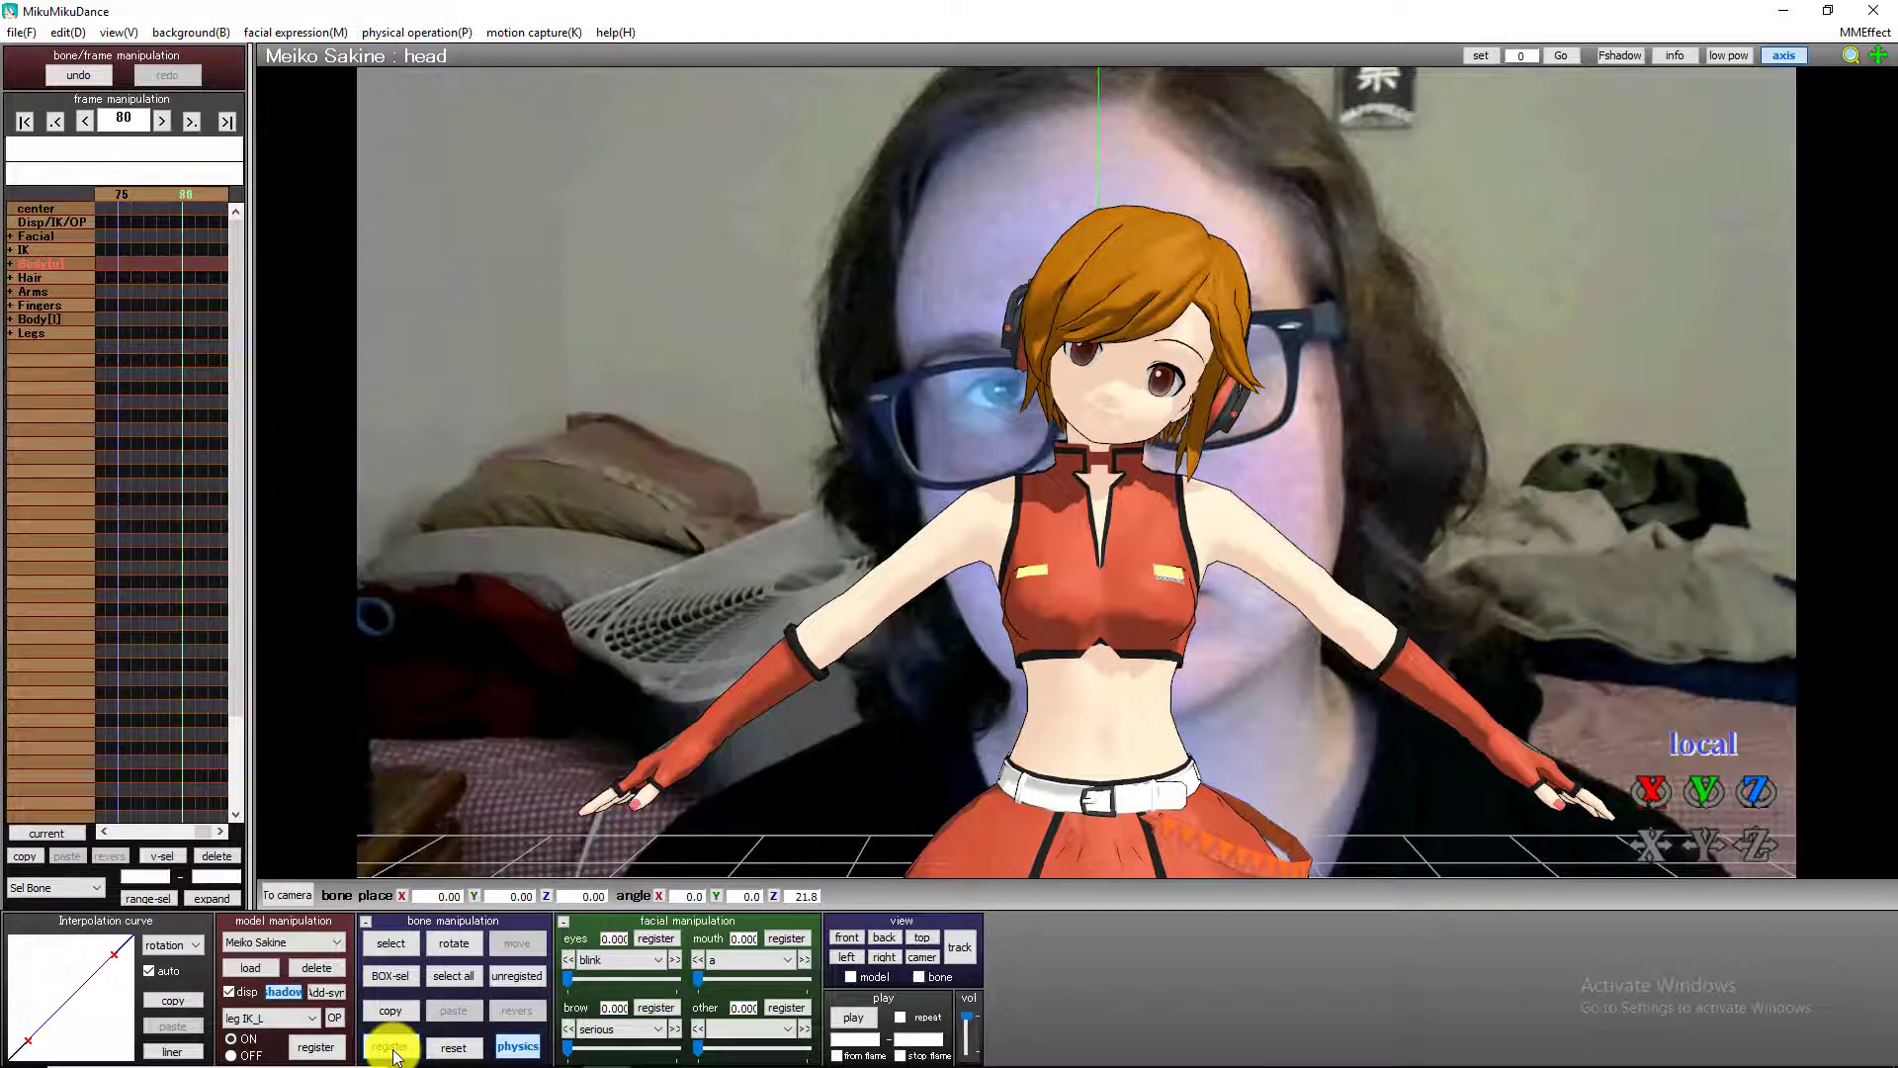
{"action": "key", "text": "Left"}
{"action": "key", "text": "Left"}
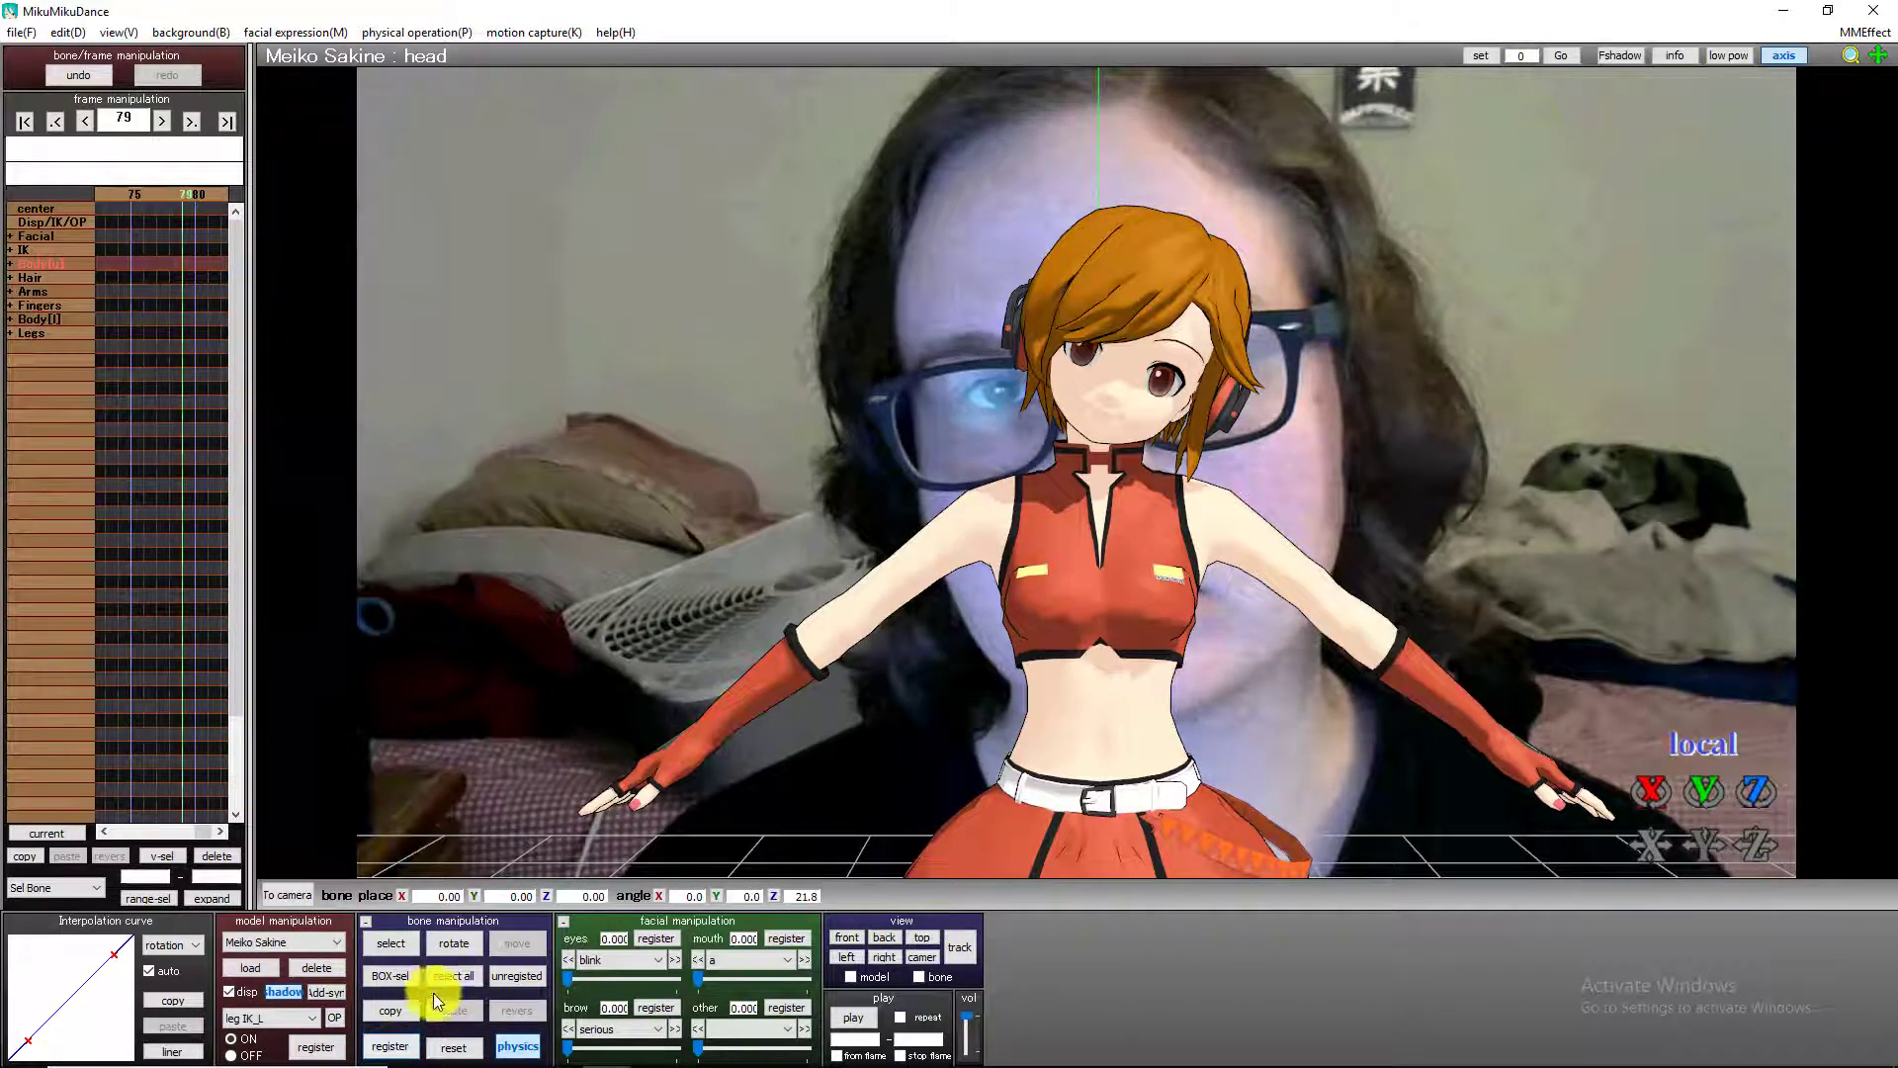
{"action": "left_click_drag", "start_coordinate": [1776, 803], "coordinate": [1483, 811]}
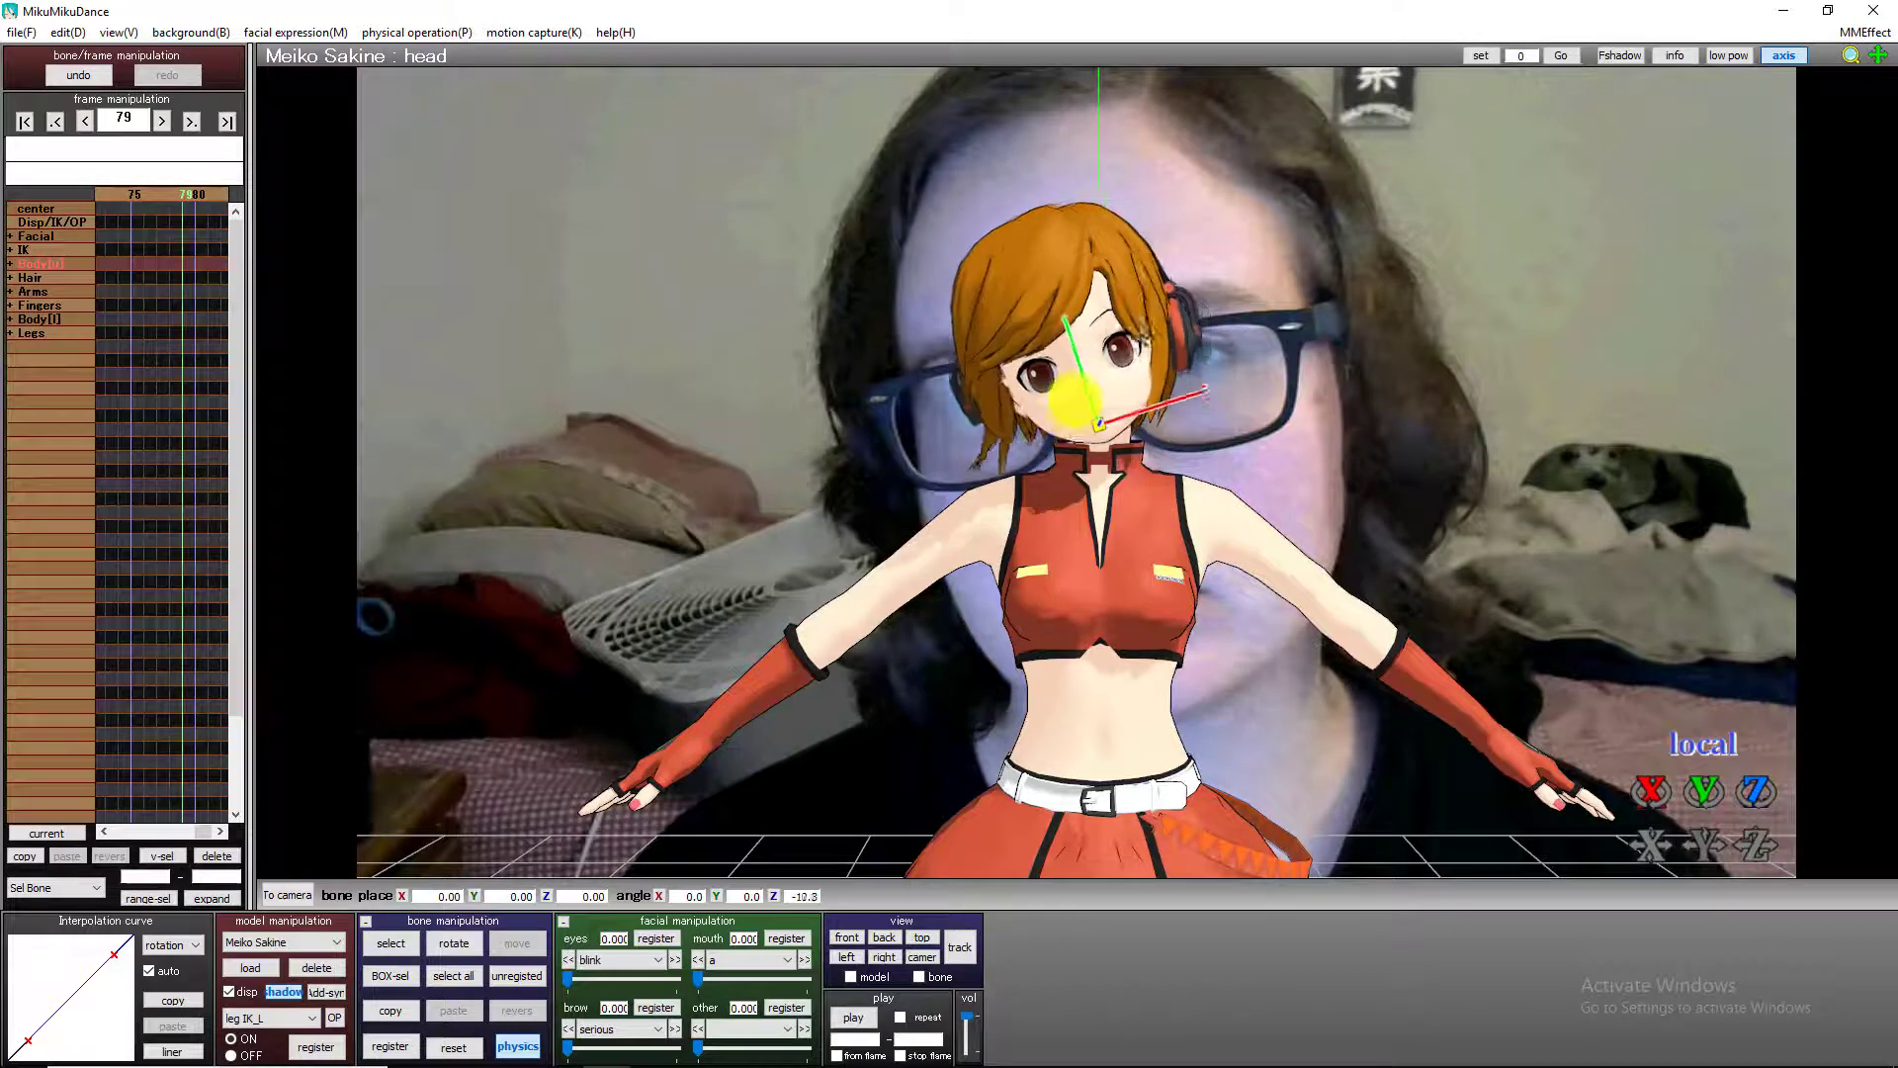
{"action": "left_click", "coordinate": [378, 1045]}
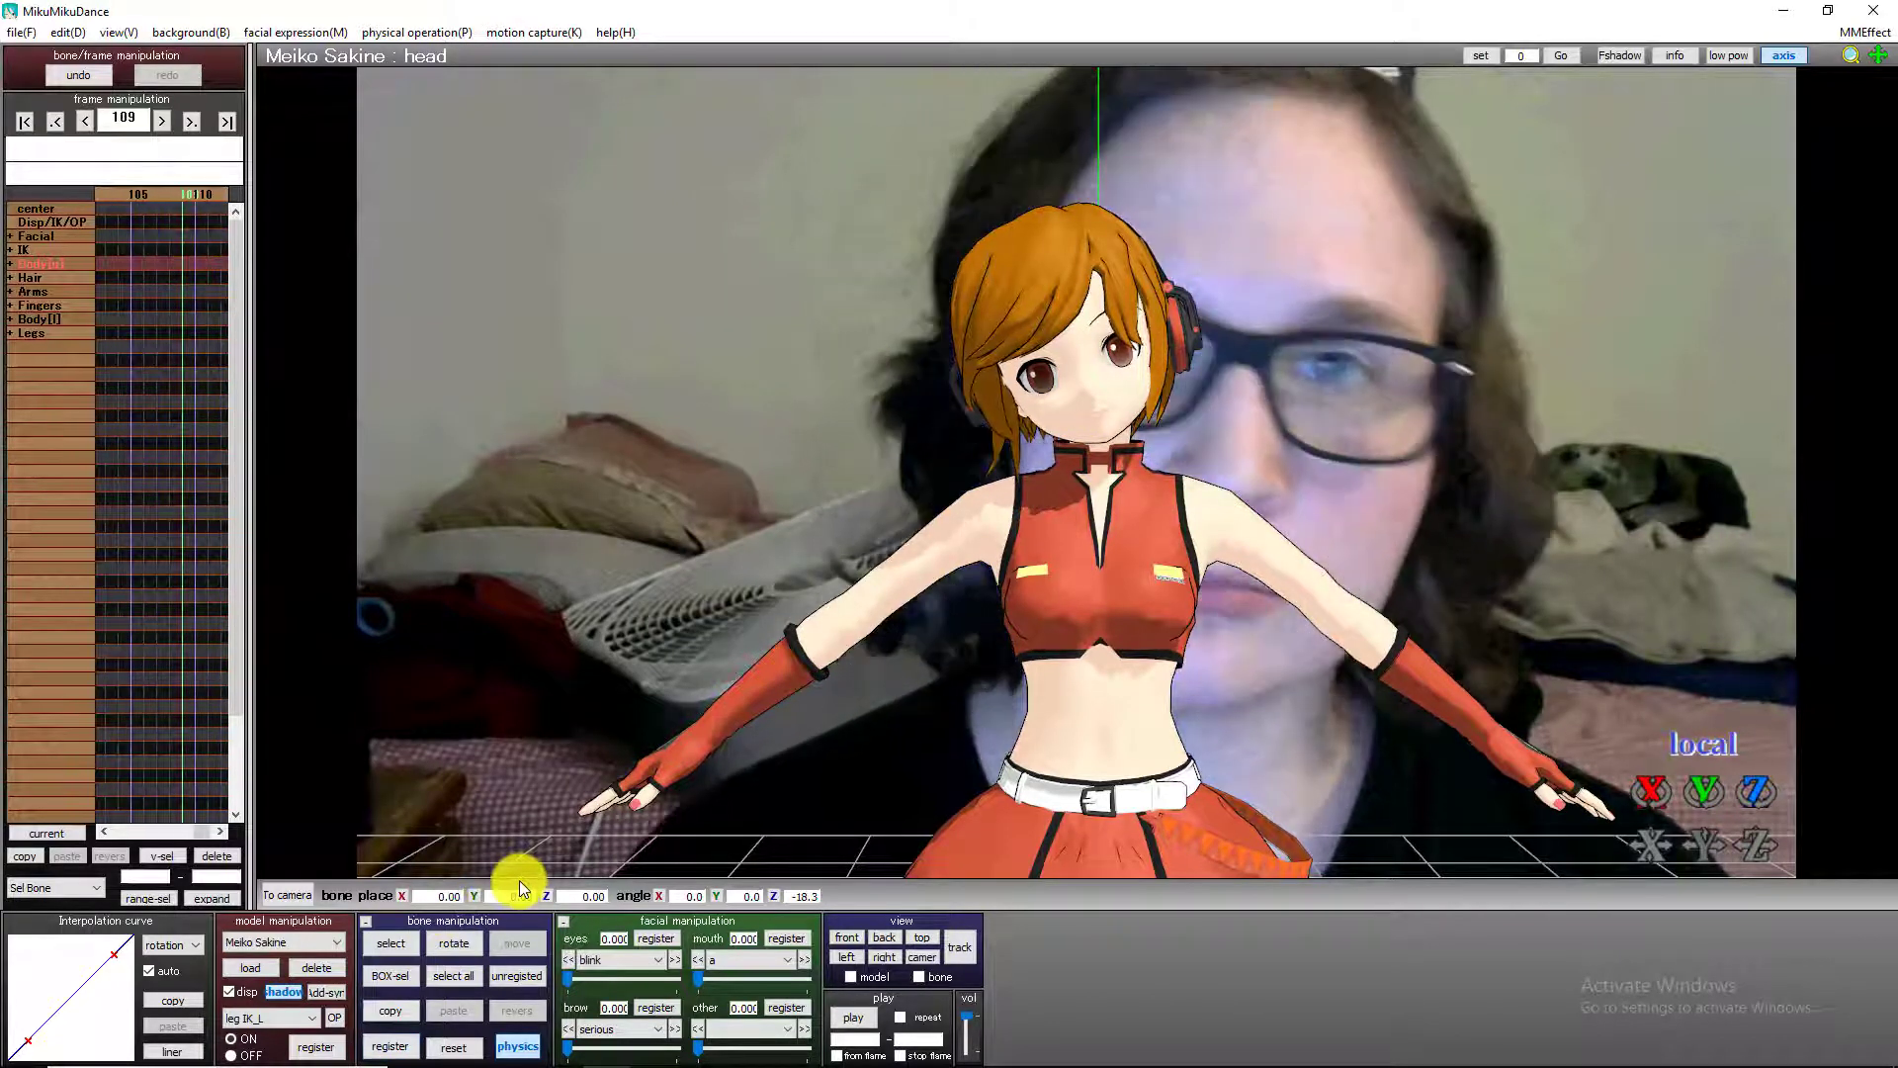
Tilt the head bone to about 17.2° on Z at frame 119 and register a keyframe.
{"action": "key", "text": "Right"}
{"action": "key", "text": "Right"}
{"action": "key", "text": "Right"}
{"action": "key", "text": "Left"}
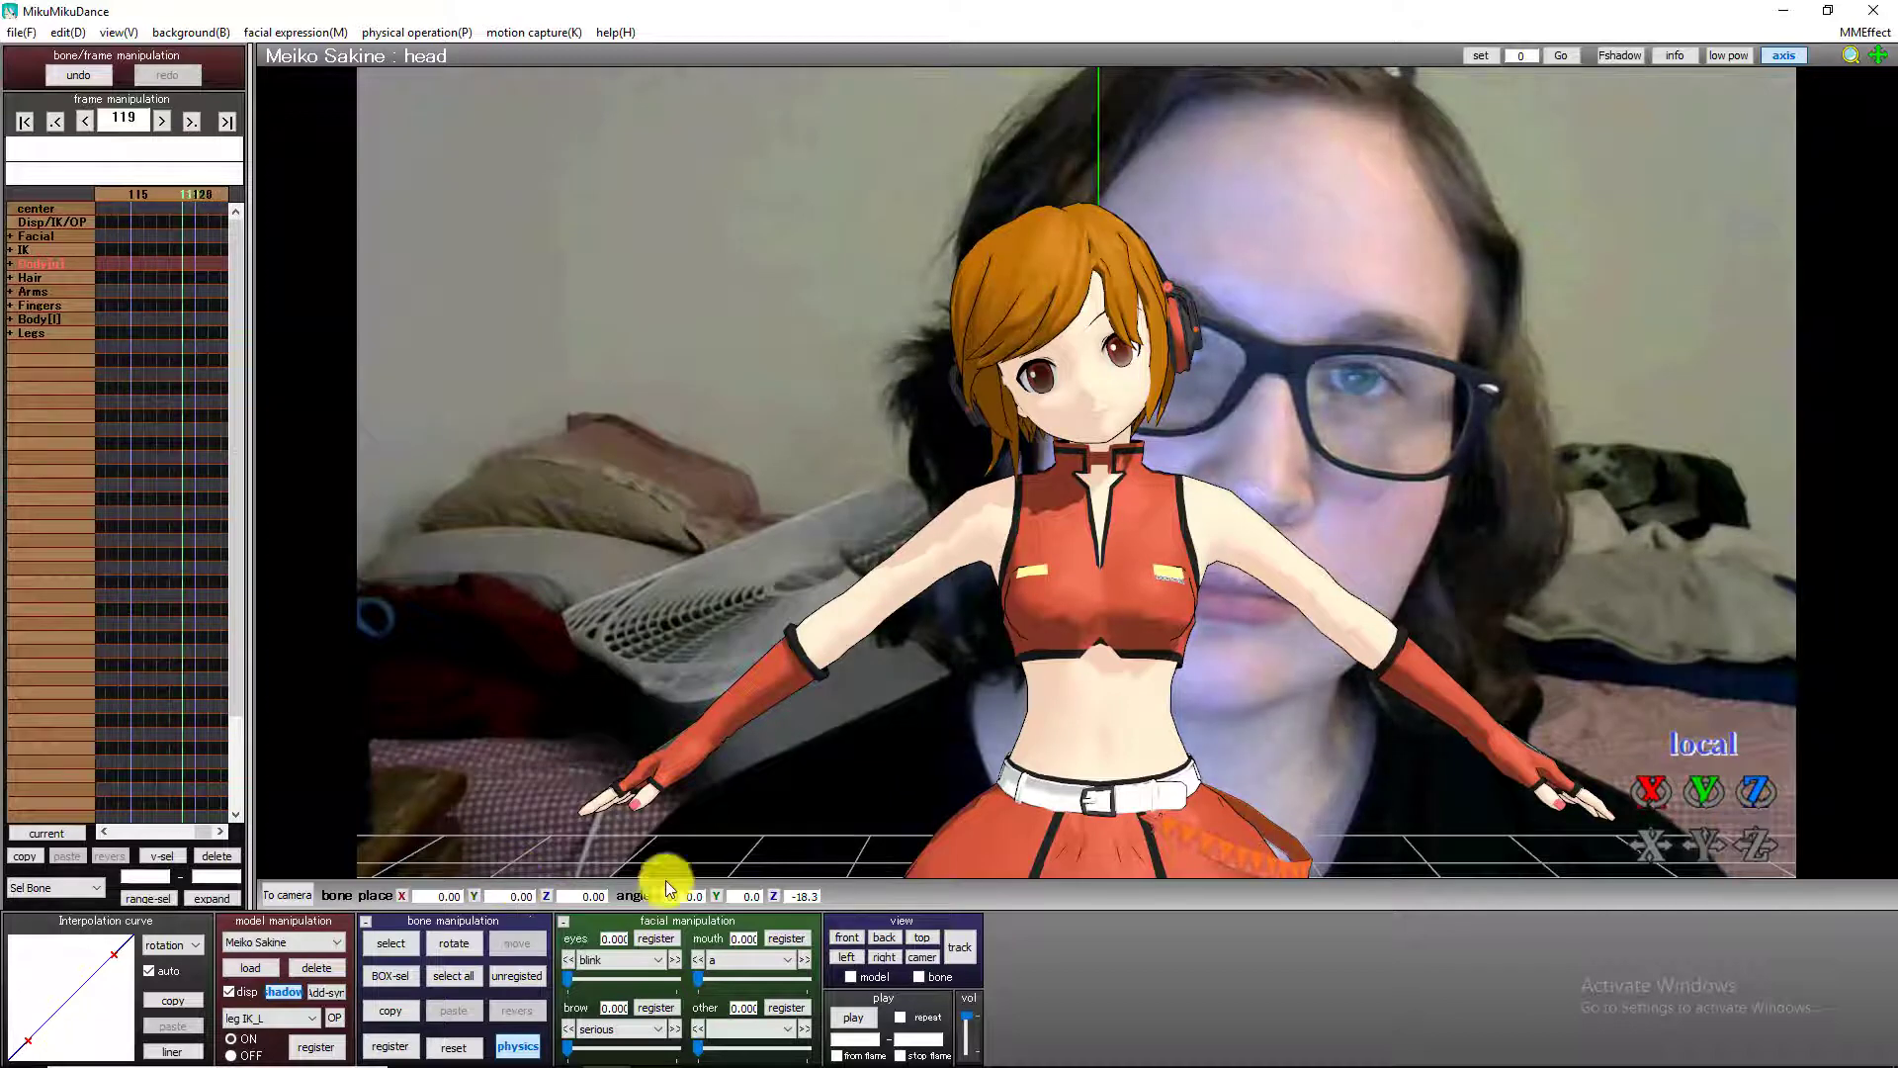
{"action": "left_click_drag", "start_coordinate": [1758, 789], "coordinate": [844, 856]}
{"action": "left_click", "coordinate": [387, 1045]}
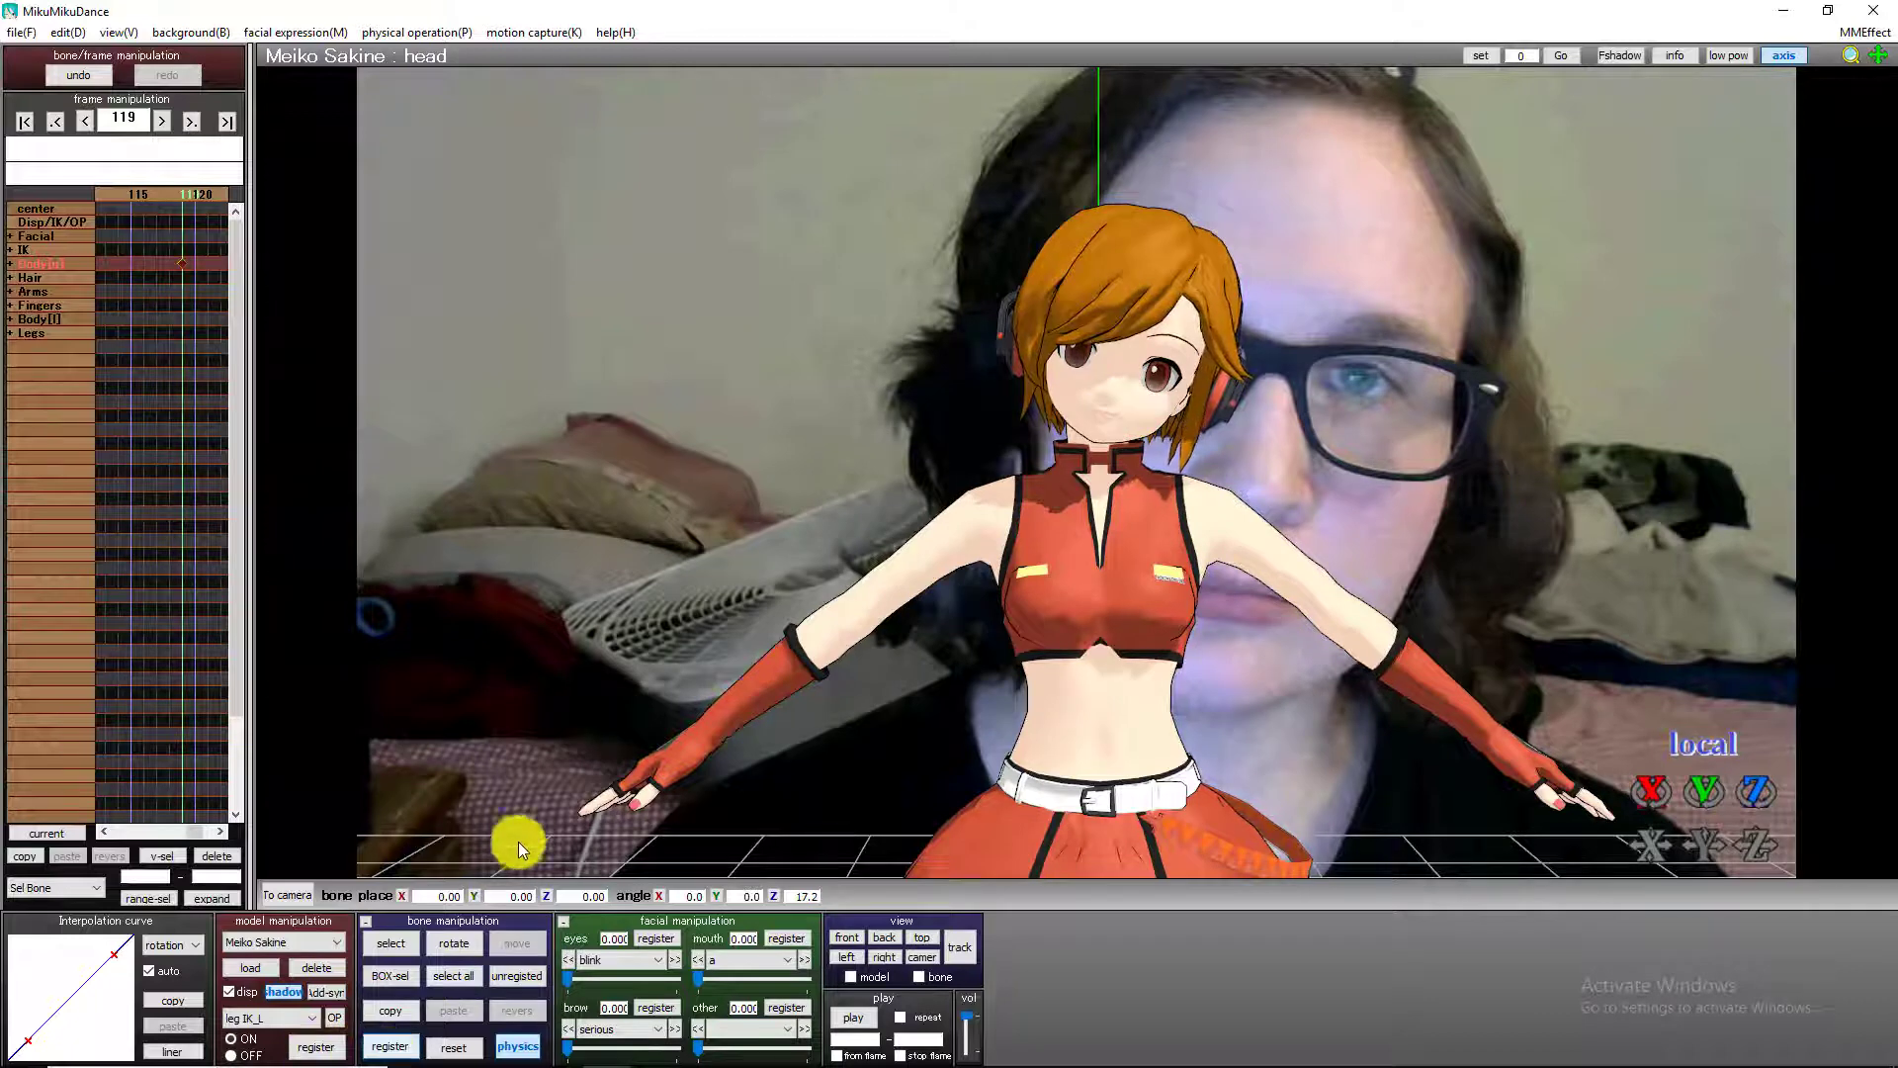
Find the end of the next tilt at frame 155, set the head bone to about -15.5° on Z, and register a keyframe.
{"action": "key", "text": "Right"}
{"action": "key", "text": "Right"}
{"action": "key", "text": "Right"}
{"action": "key", "text": "Right"}
{"action": "key", "text": "Right"}
{"action": "key", "text": "Right"}
{"action": "key", "text": "Right"}
{"action": "key", "text": "Right"}
{"action": "key", "text": "Right"}
{"action": "key", "text": "Right"}
{"action": "key", "text": "Right"}
{"action": "key", "text": "Right"}
{"action": "key", "text": "Right"}
{"action": "key", "text": "Right"}
{"action": "key", "text": "Right"}
{"action": "key", "text": "Right"}
{"action": "key", "text": "Right"}
{"action": "key", "text": "Right"}
{"action": "key", "text": "Right"}
{"action": "key", "text": "Right"}
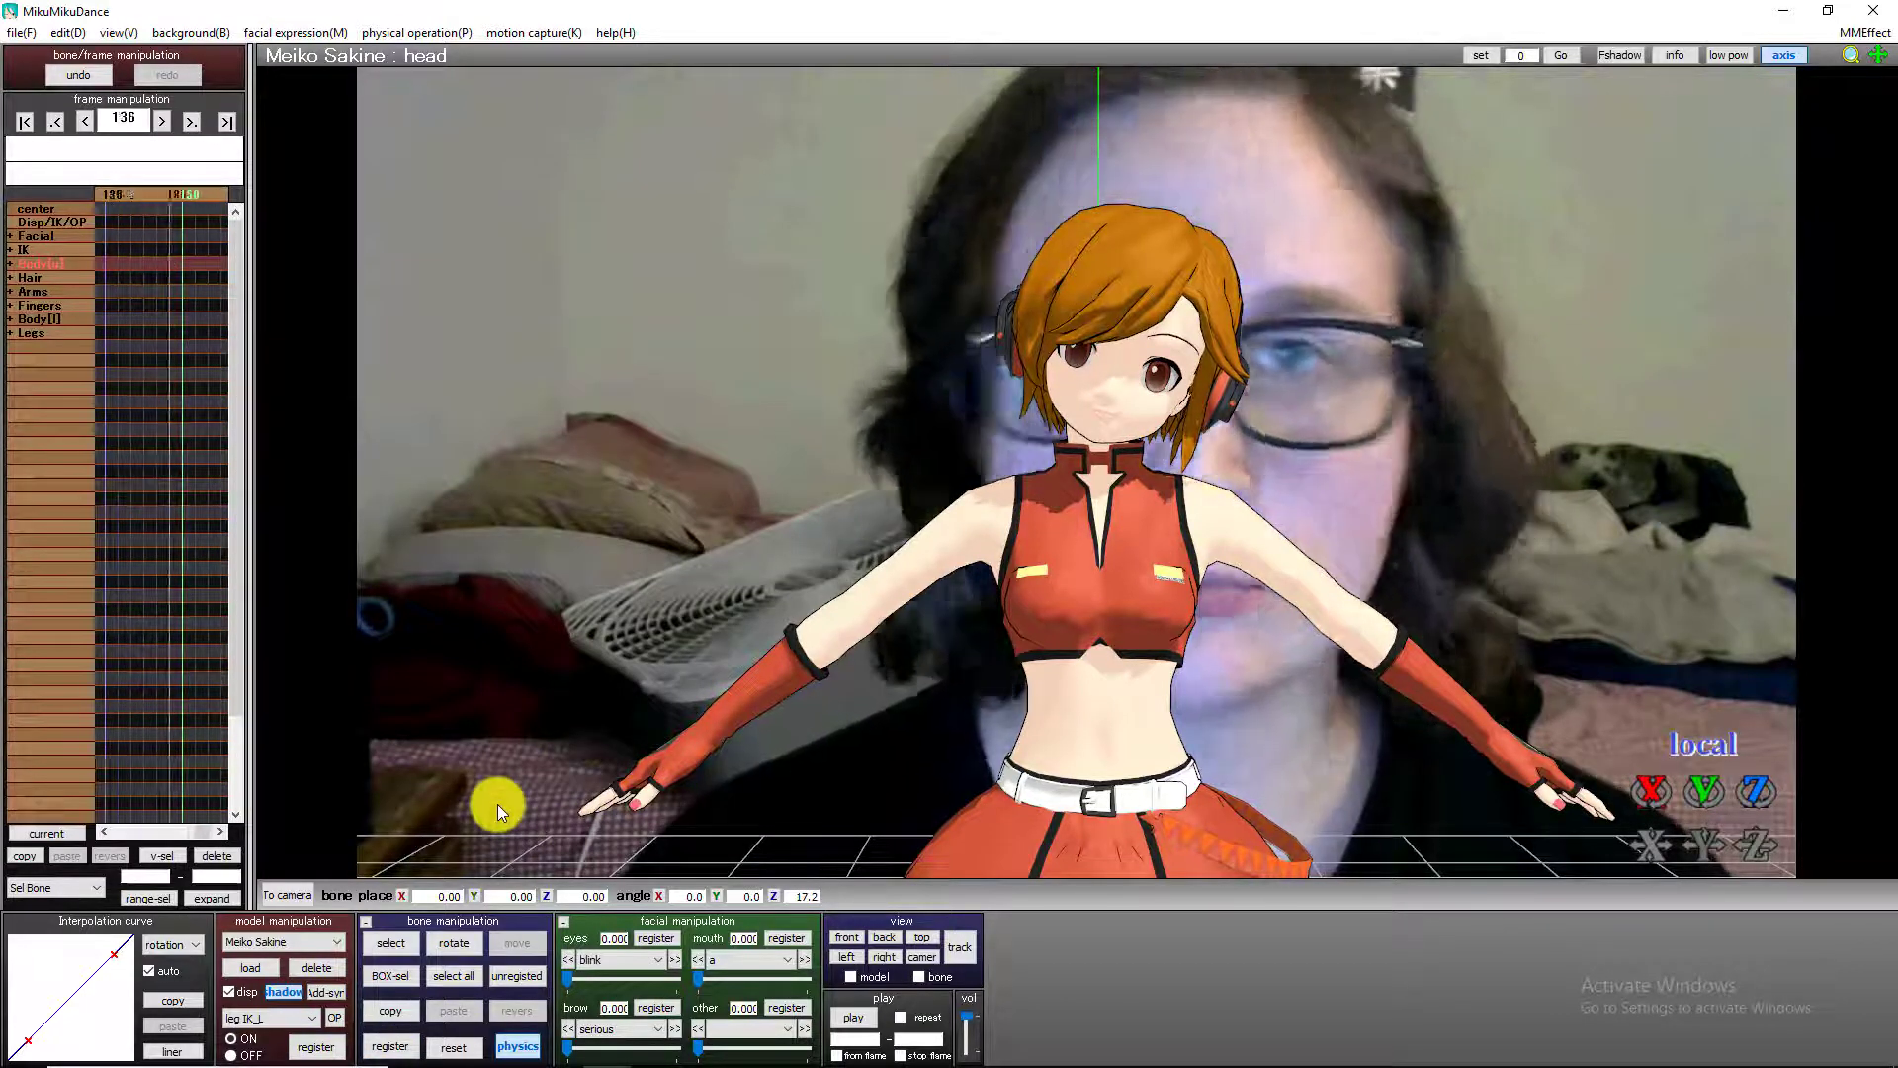
{"action": "key", "text": "Right"}
{"action": "key", "text": "Right"}
{"action": "key", "text": "Right"}
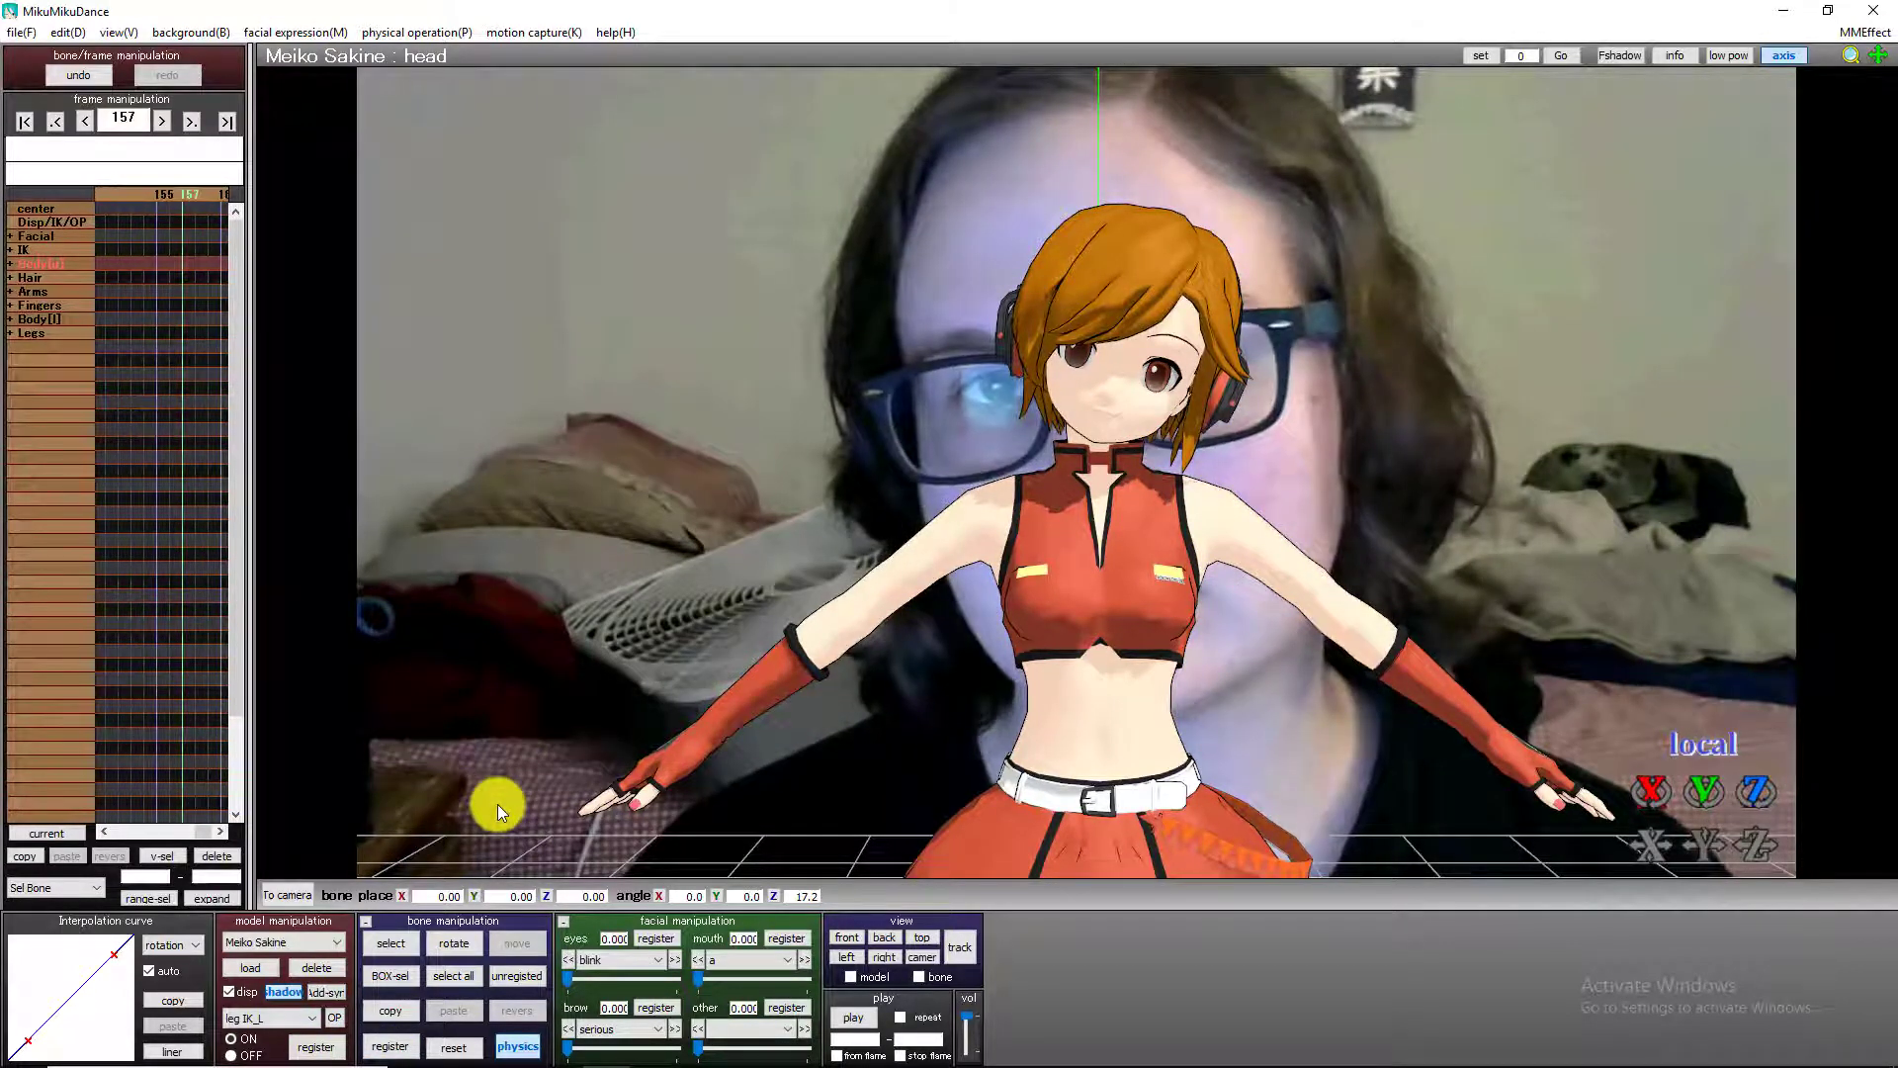
{"action": "left_click_drag", "start_coordinate": [1764, 793], "coordinate": [1076, 416]}
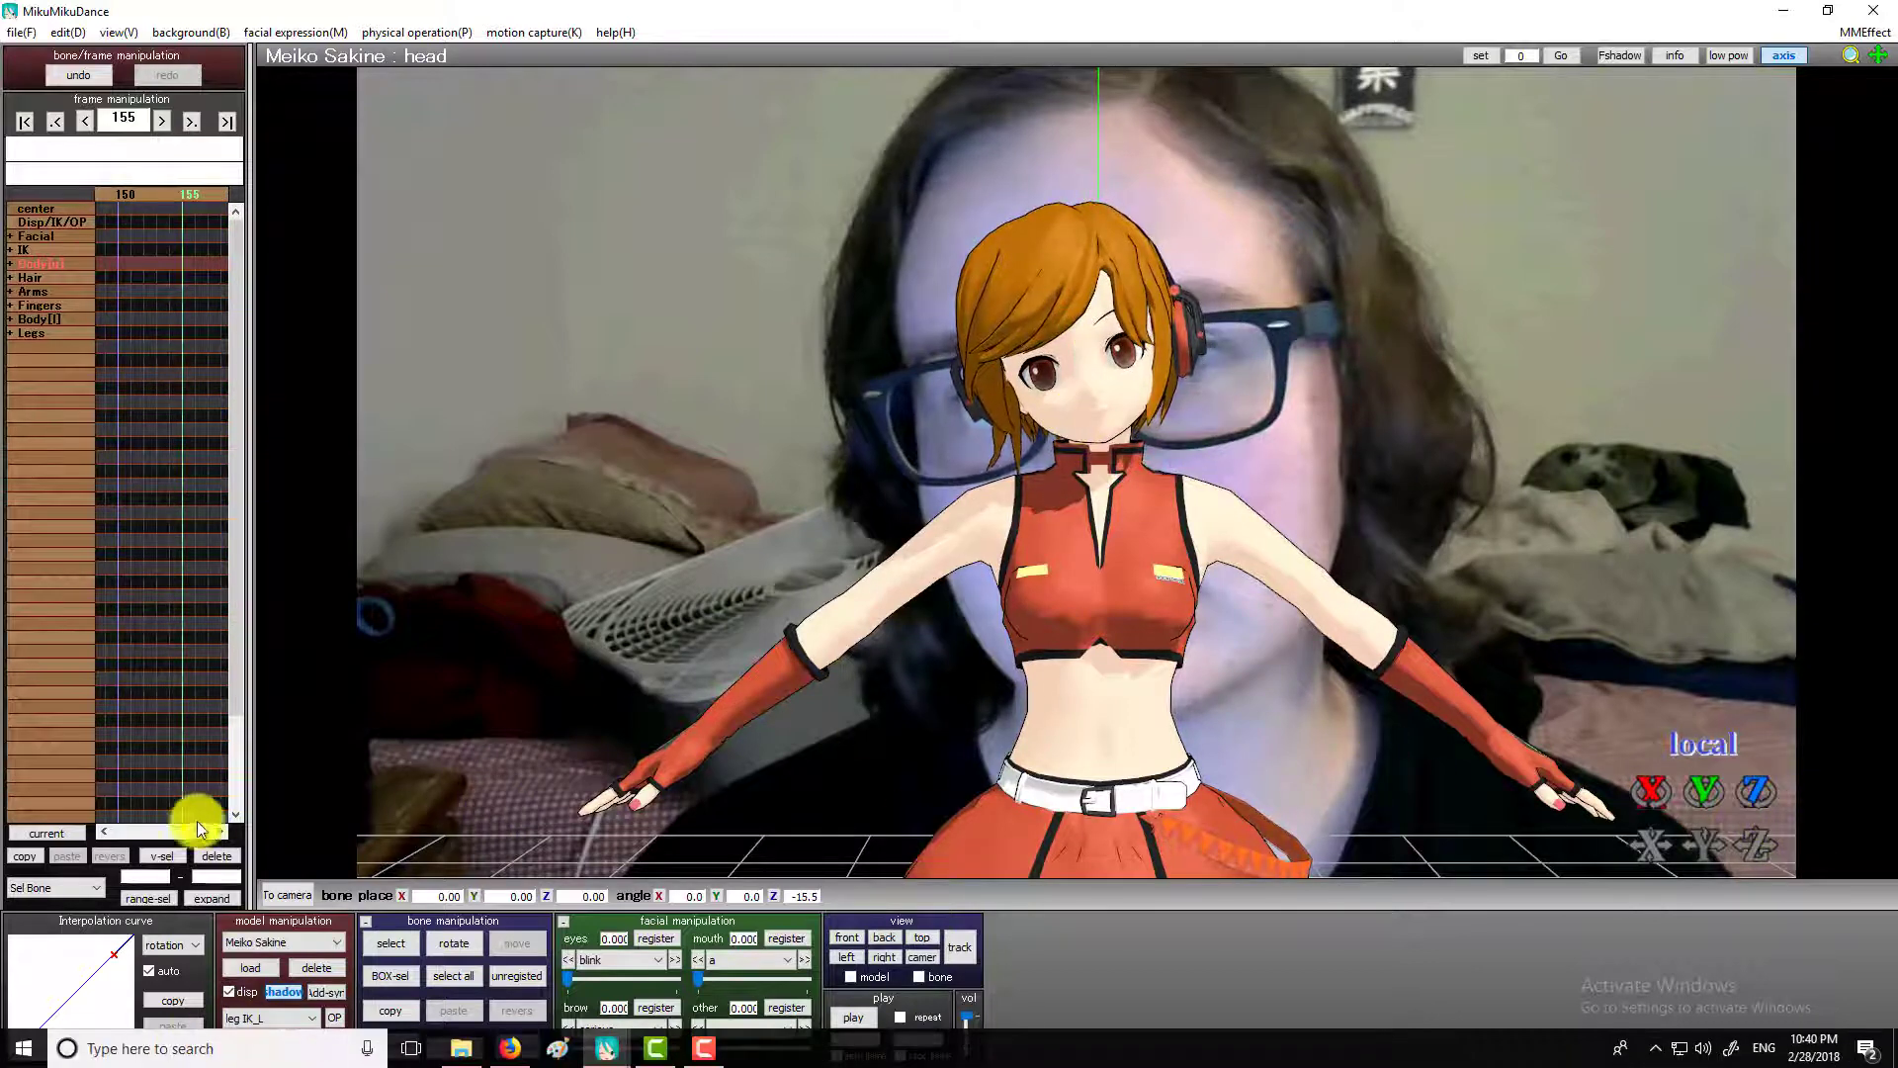
{"action": "left_click", "coordinate": [389, 1045]}
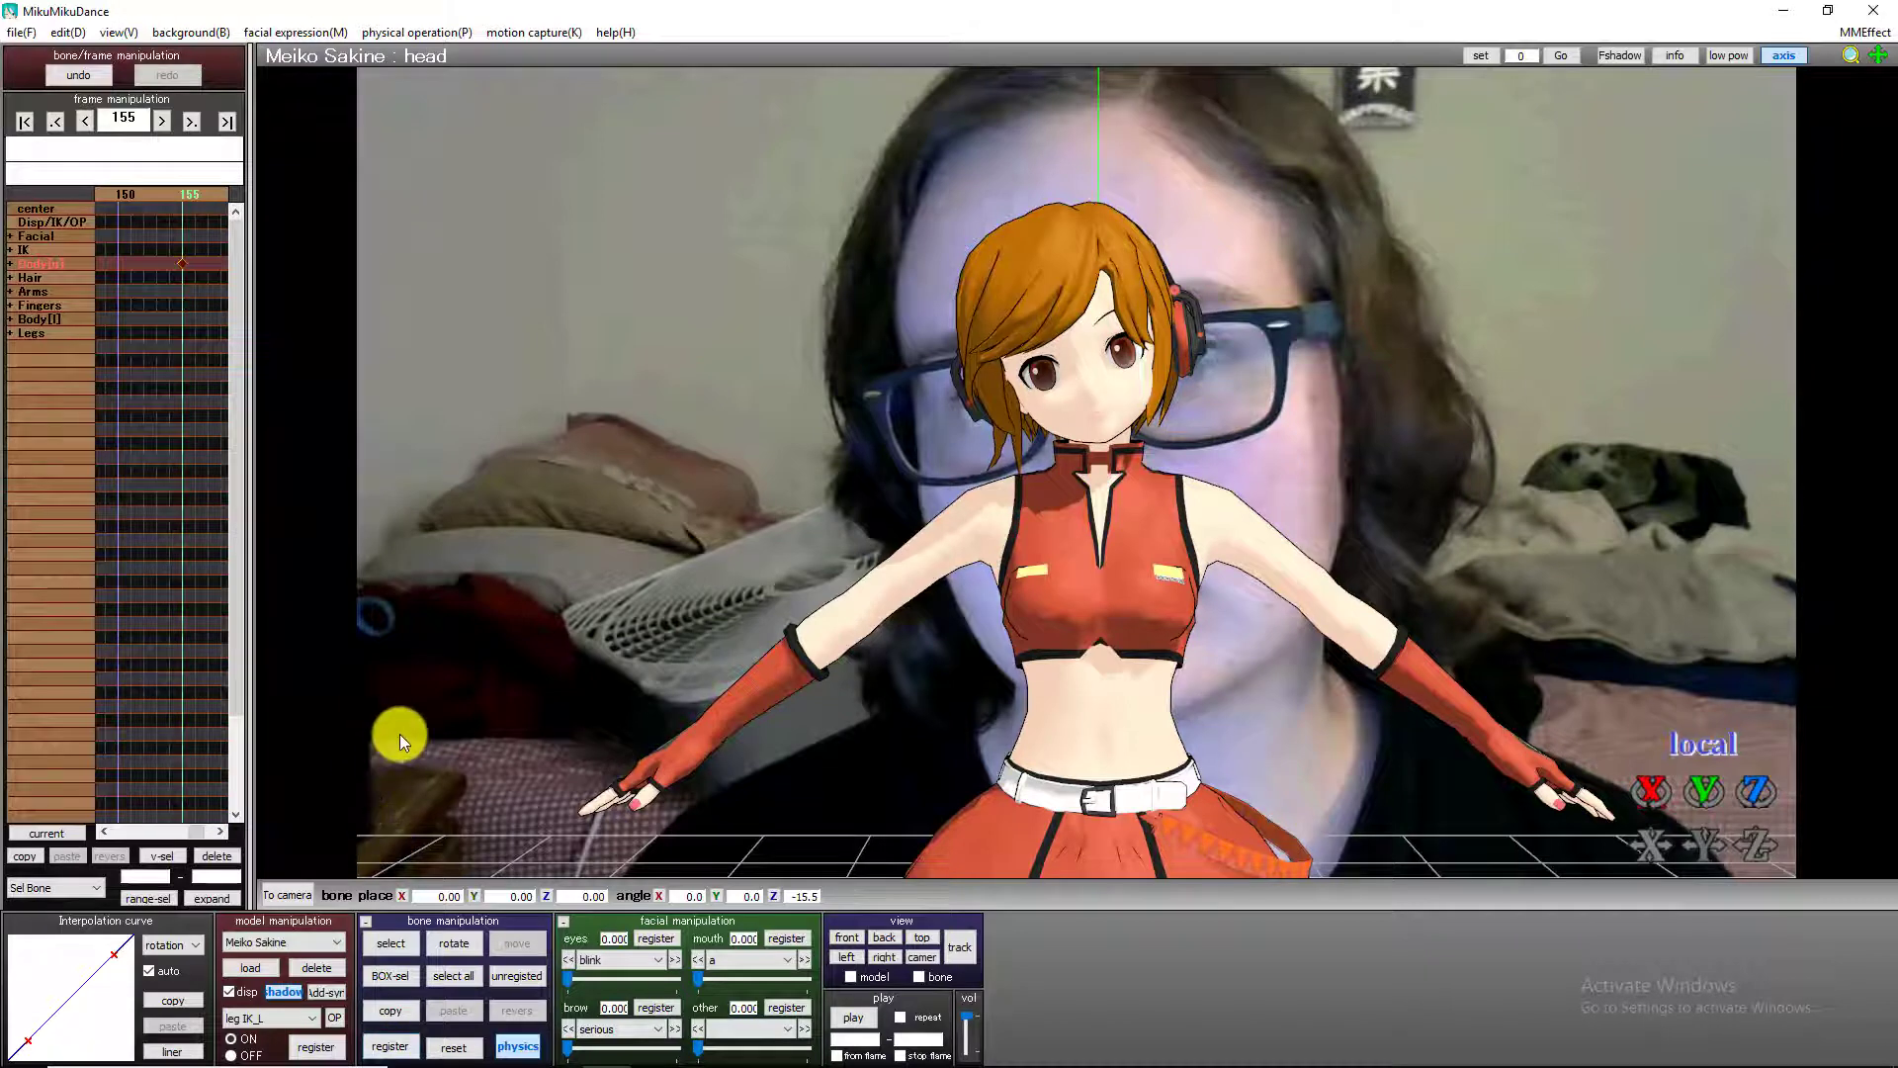
Rotate the head bone back toward upright on its Z axis at frame 170, where the background face straightens.
{"action": "key", "text": "Right"}
{"action": "key", "text": "Right"}
{"action": "key", "text": "Right"}
{"action": "key", "text": "Right"}
{"action": "key", "text": "Right"}
{"action": "key", "text": "Right"}
{"action": "key", "text": "Right"}
{"action": "key", "text": "Right"}
{"action": "key", "text": "Right"}
{"action": "key", "text": "Right"}
{"action": "key", "text": "Right"}
{"action": "key", "text": "Right"}
{"action": "key", "text": "Right"}
{"action": "key", "text": "Right"}
{"action": "key", "text": "Right"}
{"action": "key", "text": "Right"}
{"action": "key", "text": "Right"}
{"action": "key", "text": "Right"}
{"action": "key", "text": "Right"}
{"action": "key", "text": "Right"}
{"action": "key", "text": "Left"}
{"action": "key", "text": "Left"}
{"action": "key", "text": "Left"}
{"action": "key", "text": "Left"}
{"action": "key", "text": "Left"}
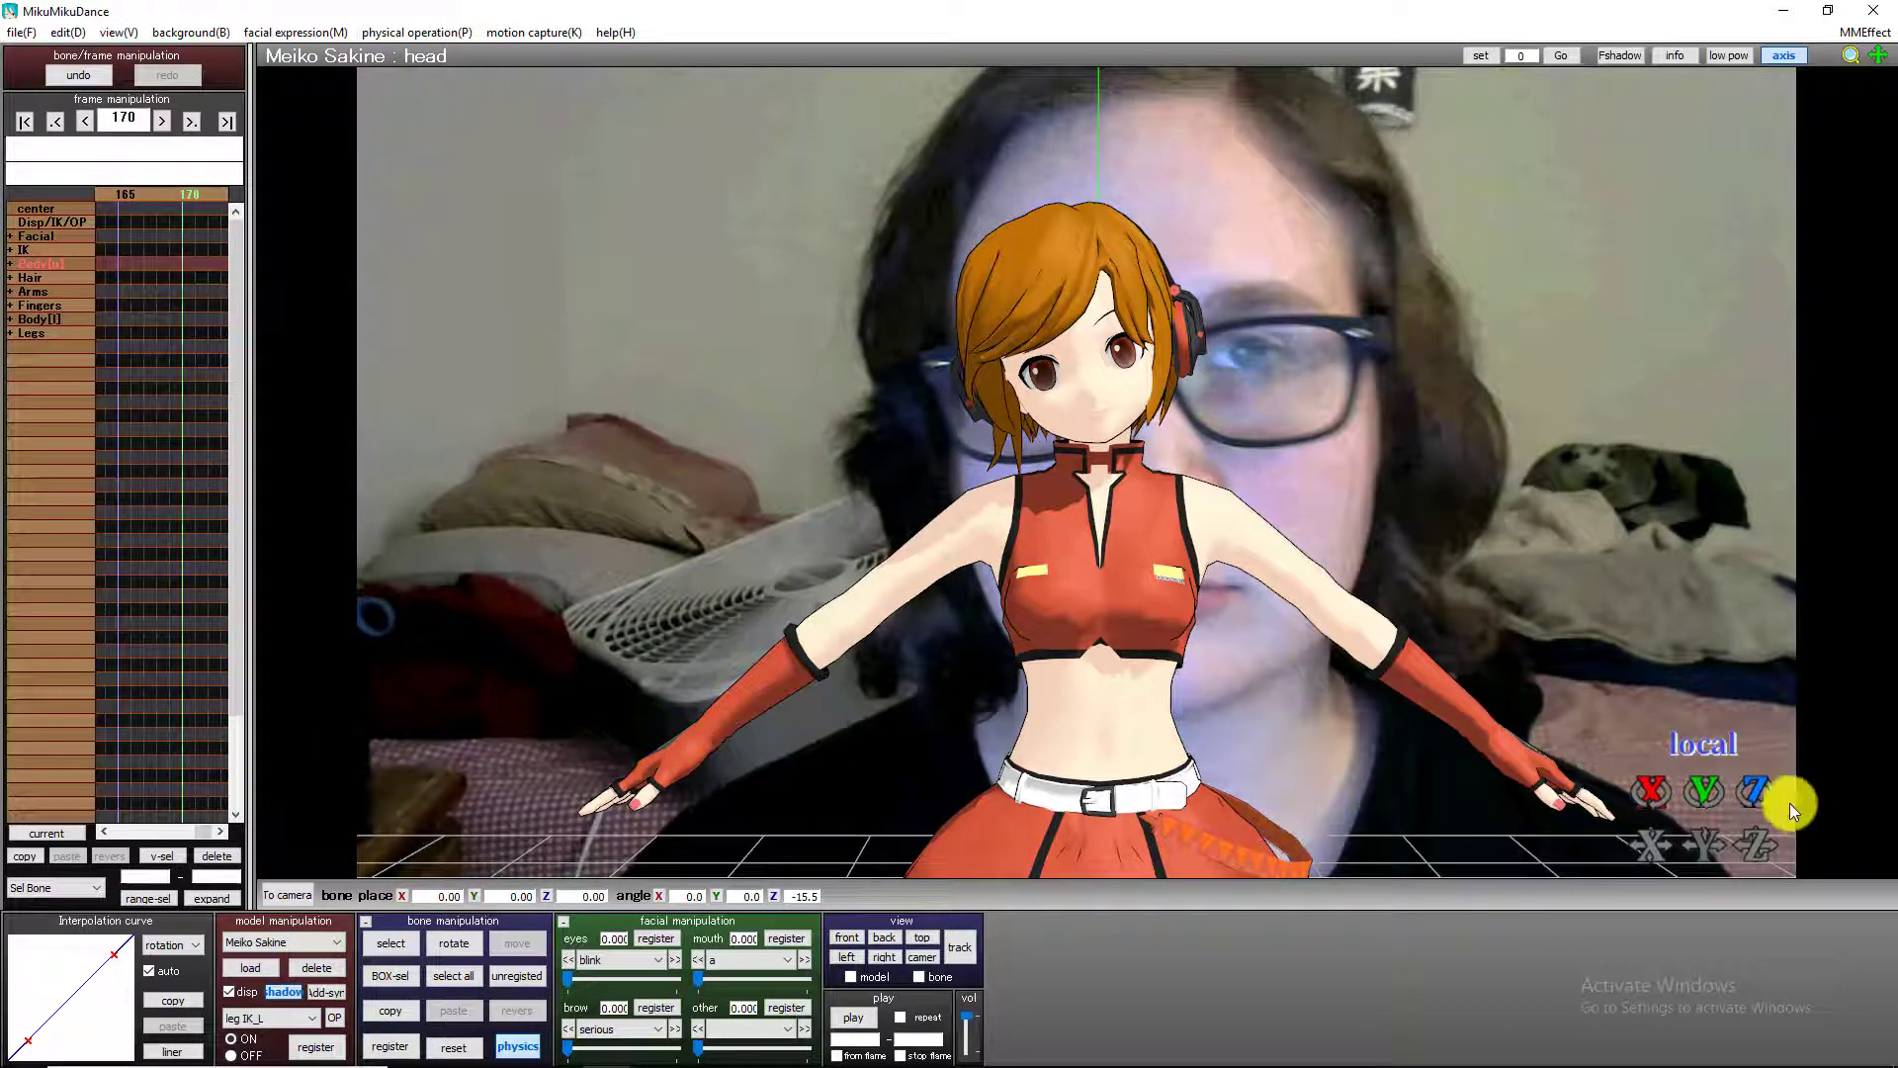
{"action": "left_click_drag", "start_coordinate": [1760, 803], "coordinate": [1083, 485]}
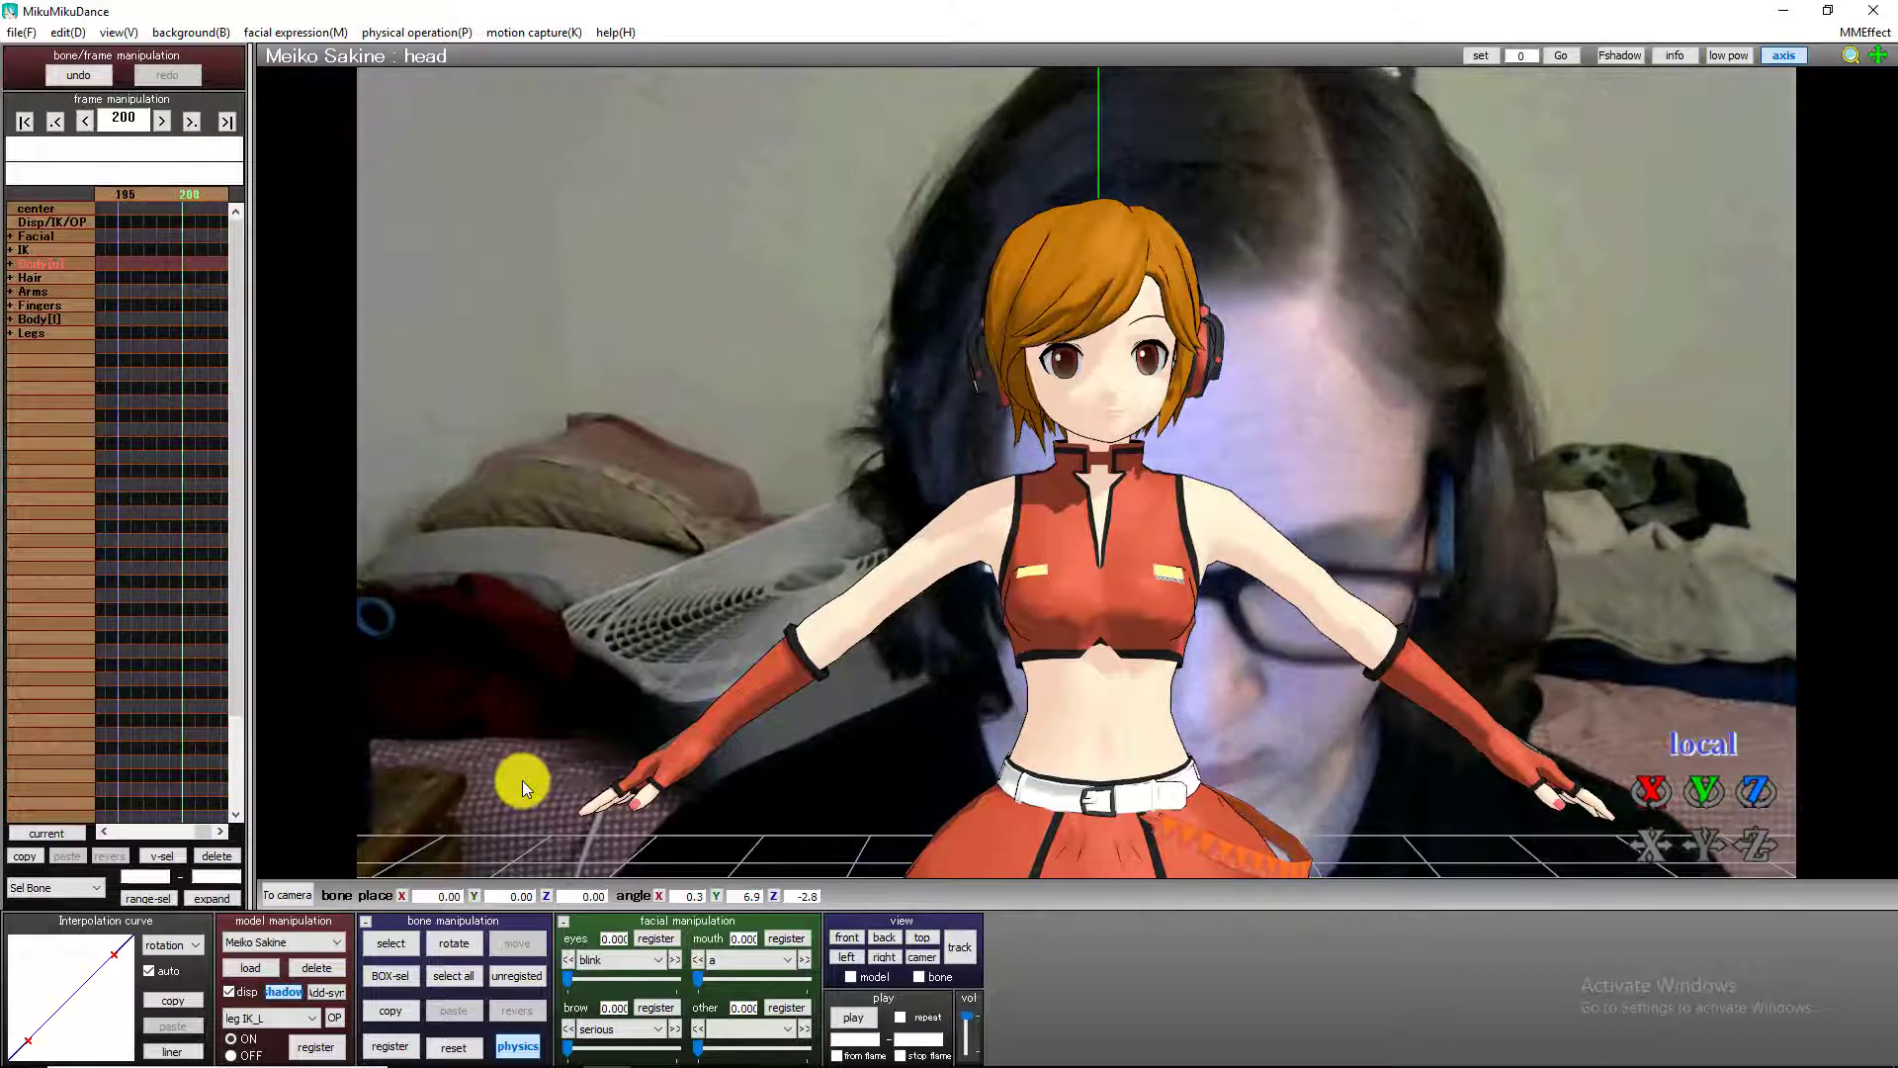
Bow the head bone to about X -32.2, Y 8.4, Z -0.4 at frame 200 and register a keyframe.
{"action": "left_click_drag", "start_coordinate": [1703, 794], "coordinate": [1071, 483]}
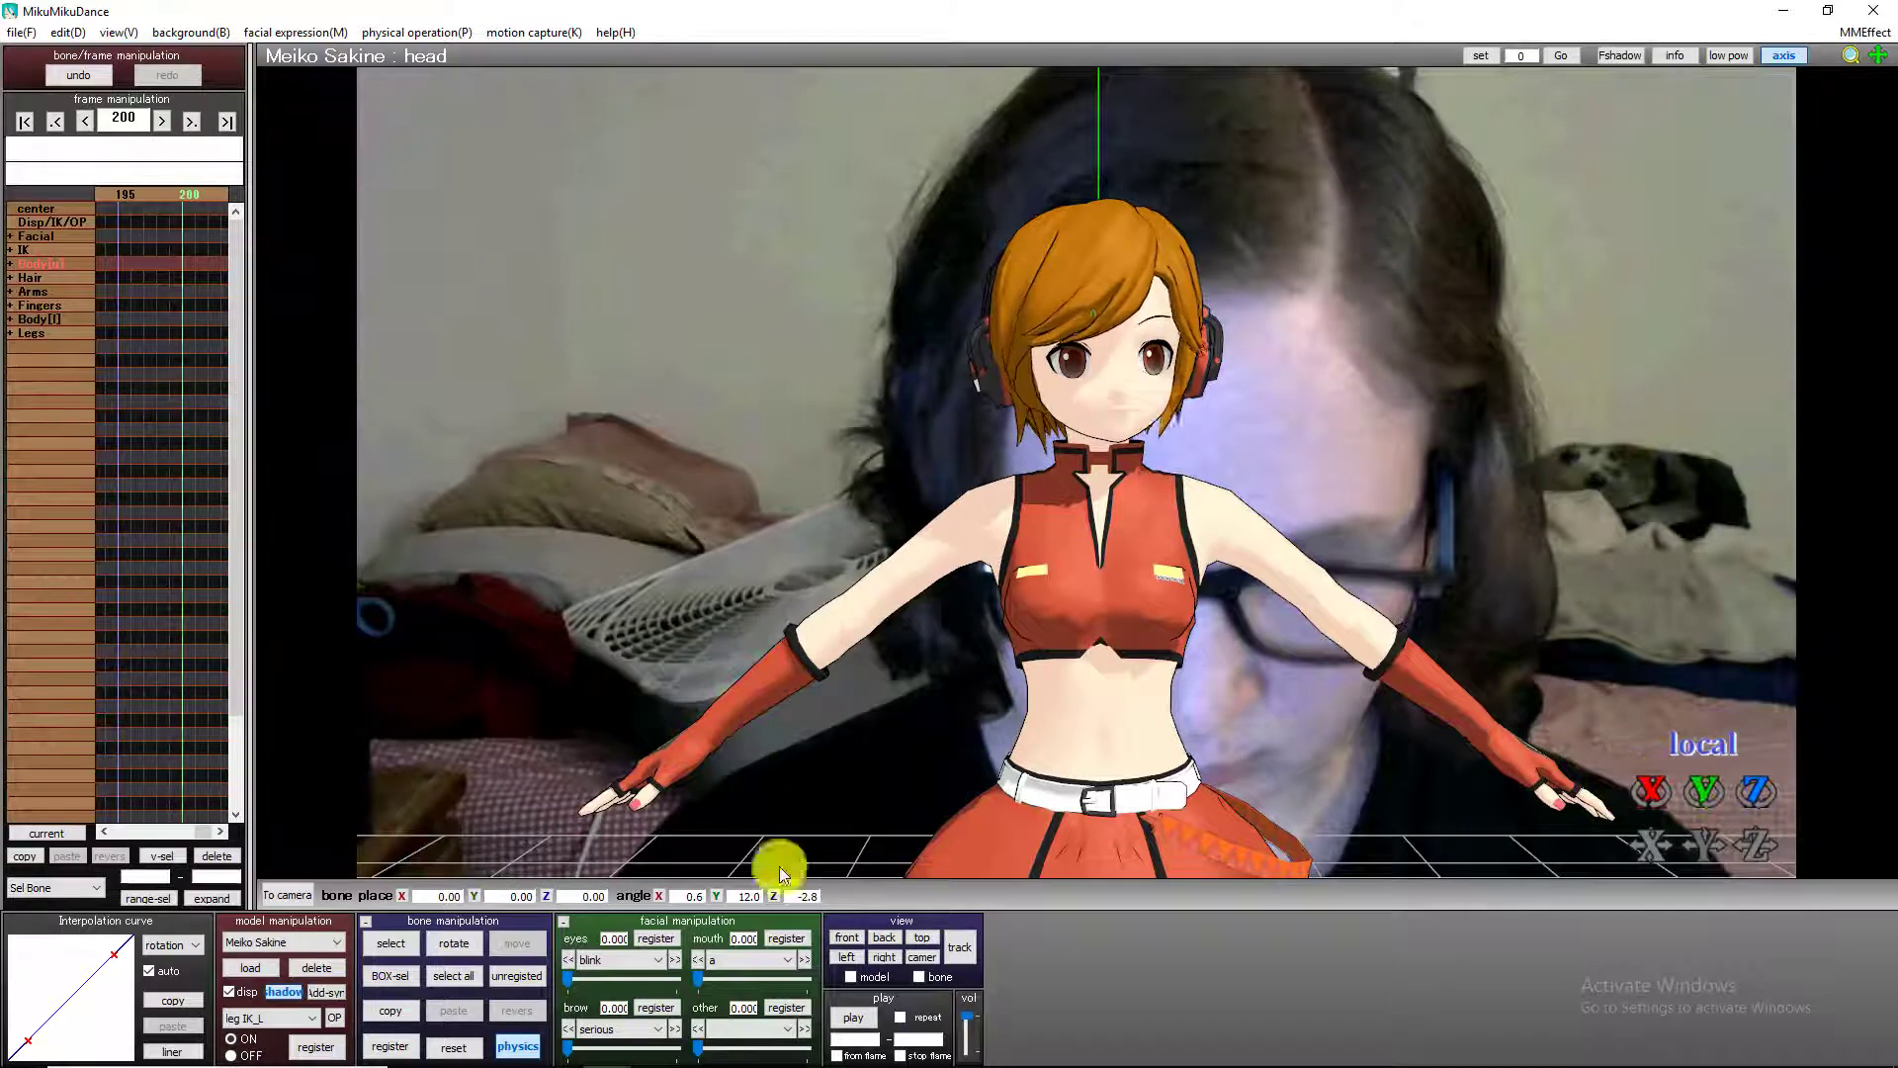
{"action": "left_click_drag", "start_coordinate": [1649, 791], "coordinate": [1079, 462]}
{"action": "left_click", "coordinate": [407, 1048]}
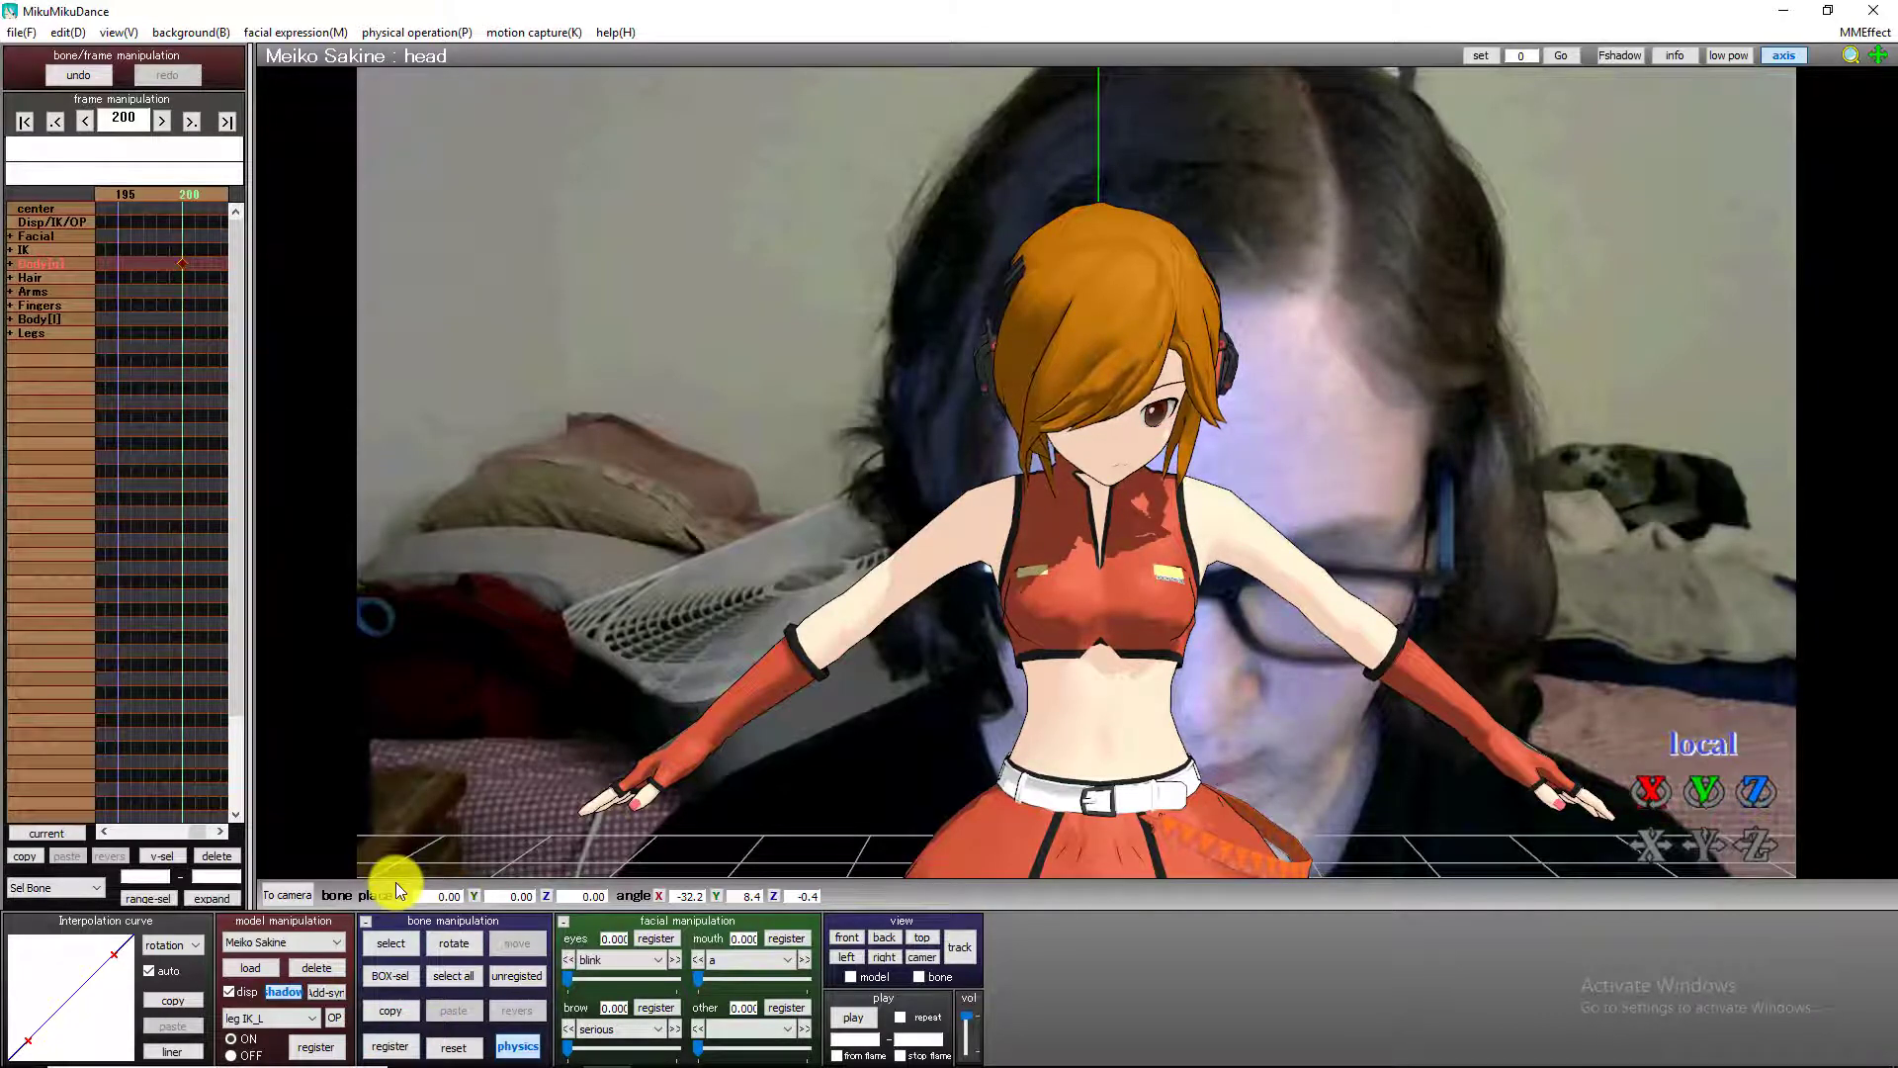
Tip the head bone back to about 50.4° on X at frame 234 to match the face looking up.
{"action": "key", "text": "Right"}
{"action": "key", "text": "Right"}
{"action": "key", "text": "Right"}
{"action": "key", "text": "Right"}
{"action": "key", "text": "Right"}
{"action": "key", "text": "Right"}
{"action": "key", "text": "Right"}
{"action": "key", "text": "Right"}
{"action": "key", "text": "Right"}
{"action": "key", "text": "Right"}
{"action": "key", "text": "Right"}
{"action": "key", "text": "Right"}
{"action": "key", "text": "Right"}
{"action": "key", "text": "Right"}
{"action": "key", "text": "Right"}
{"action": "key", "text": "Right"}
{"action": "key", "text": "Right"}
{"action": "key", "text": "Right"}
{"action": "key", "text": "Right"}
{"action": "key", "text": "Right"}
{"action": "left_click_drag", "start_coordinate": [1651, 790], "coordinate": [1102, 328]}
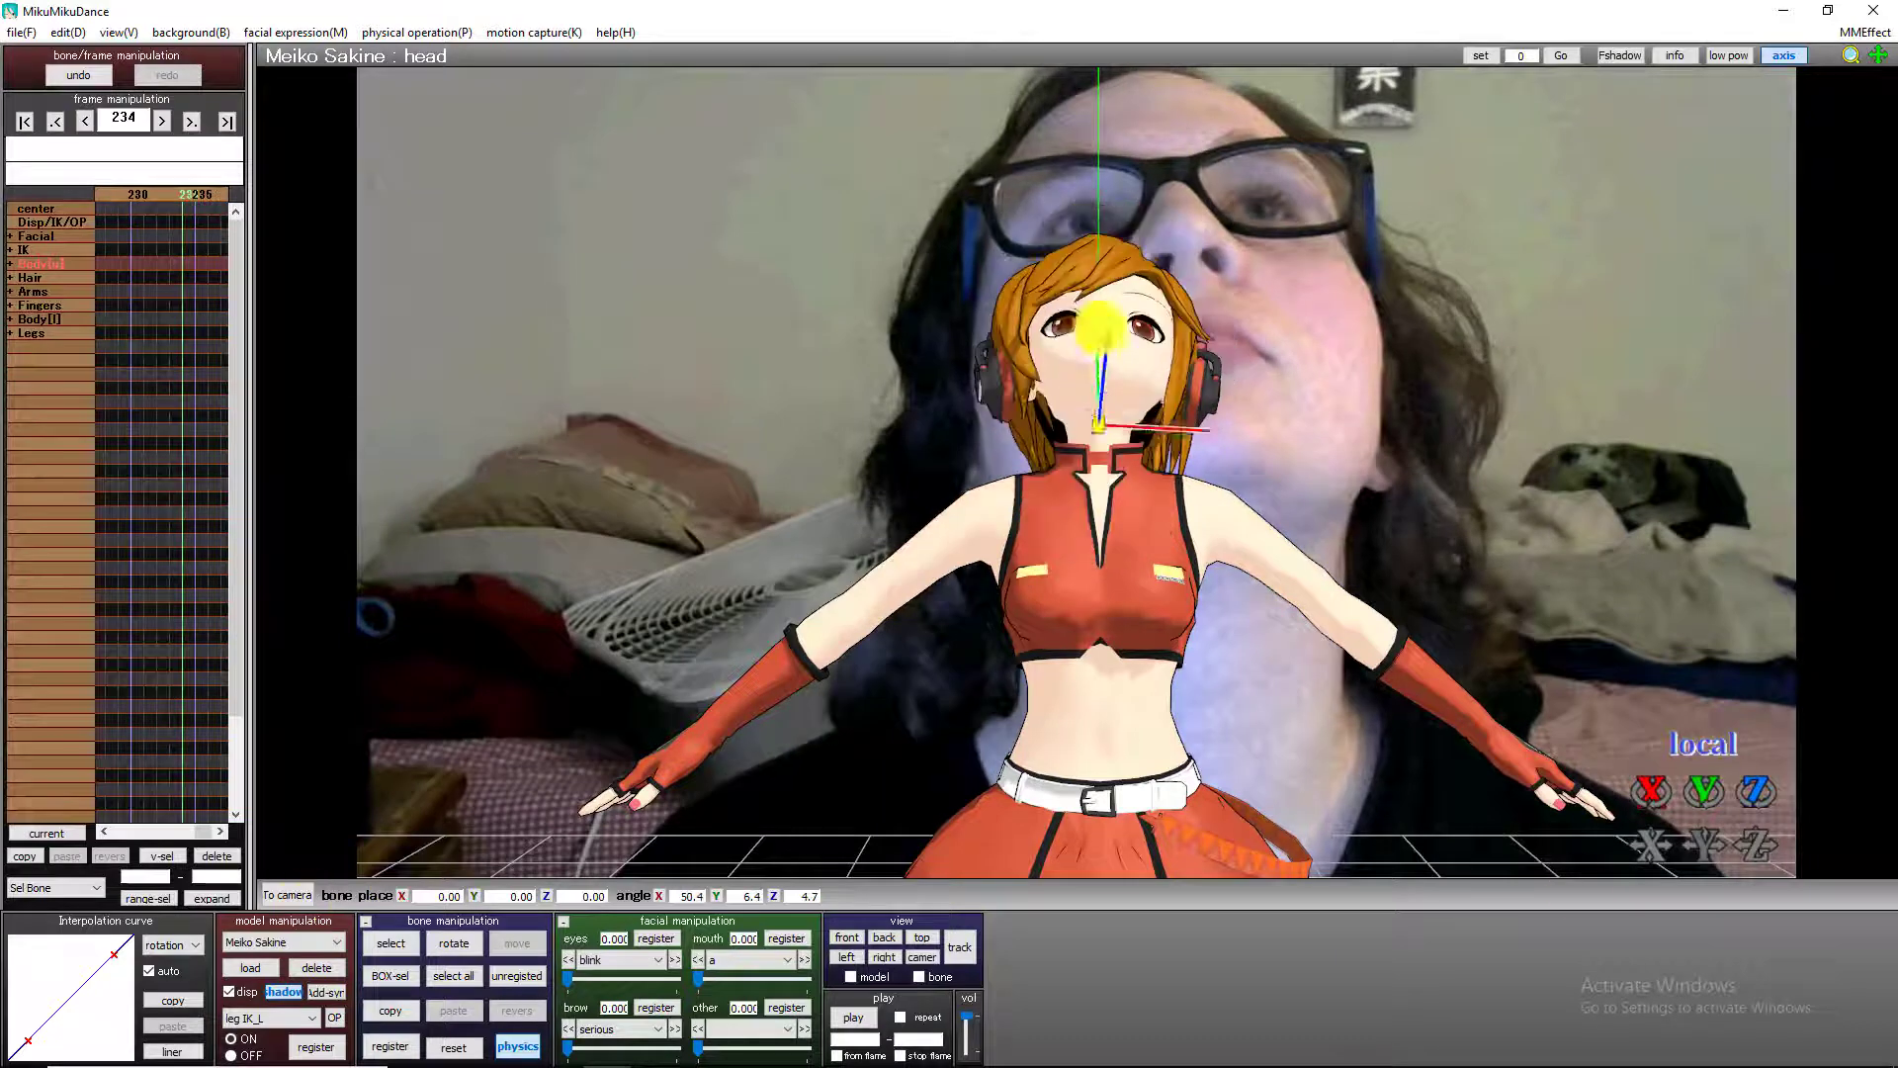
Reset the head bone, turn it sideways to about 71.6° on Y at frame 275, and register a keyframe.
{"action": "key", "text": "Right"}
{"action": "key", "text": "Right"}
{"action": "key", "text": "Right"}
{"action": "key", "text": "Right"}
{"action": "key", "text": "Right"}
{"action": "key", "text": "Right"}
{"action": "key", "text": "Right"}
{"action": "key", "text": "Right"}
{"action": "key", "text": "Right"}
{"action": "key", "text": "Right"}
{"action": "key", "text": "Right"}
{"action": "key", "text": "Right"}
{"action": "key", "text": "Right"}
{"action": "key", "text": "Right"}
{"action": "key", "text": "Right"}
{"action": "key", "text": "Right"}
{"action": "key", "text": "Right"}
{"action": "key", "text": "Right"}
{"action": "key", "text": "Right"}
{"action": "key", "text": "Right"}
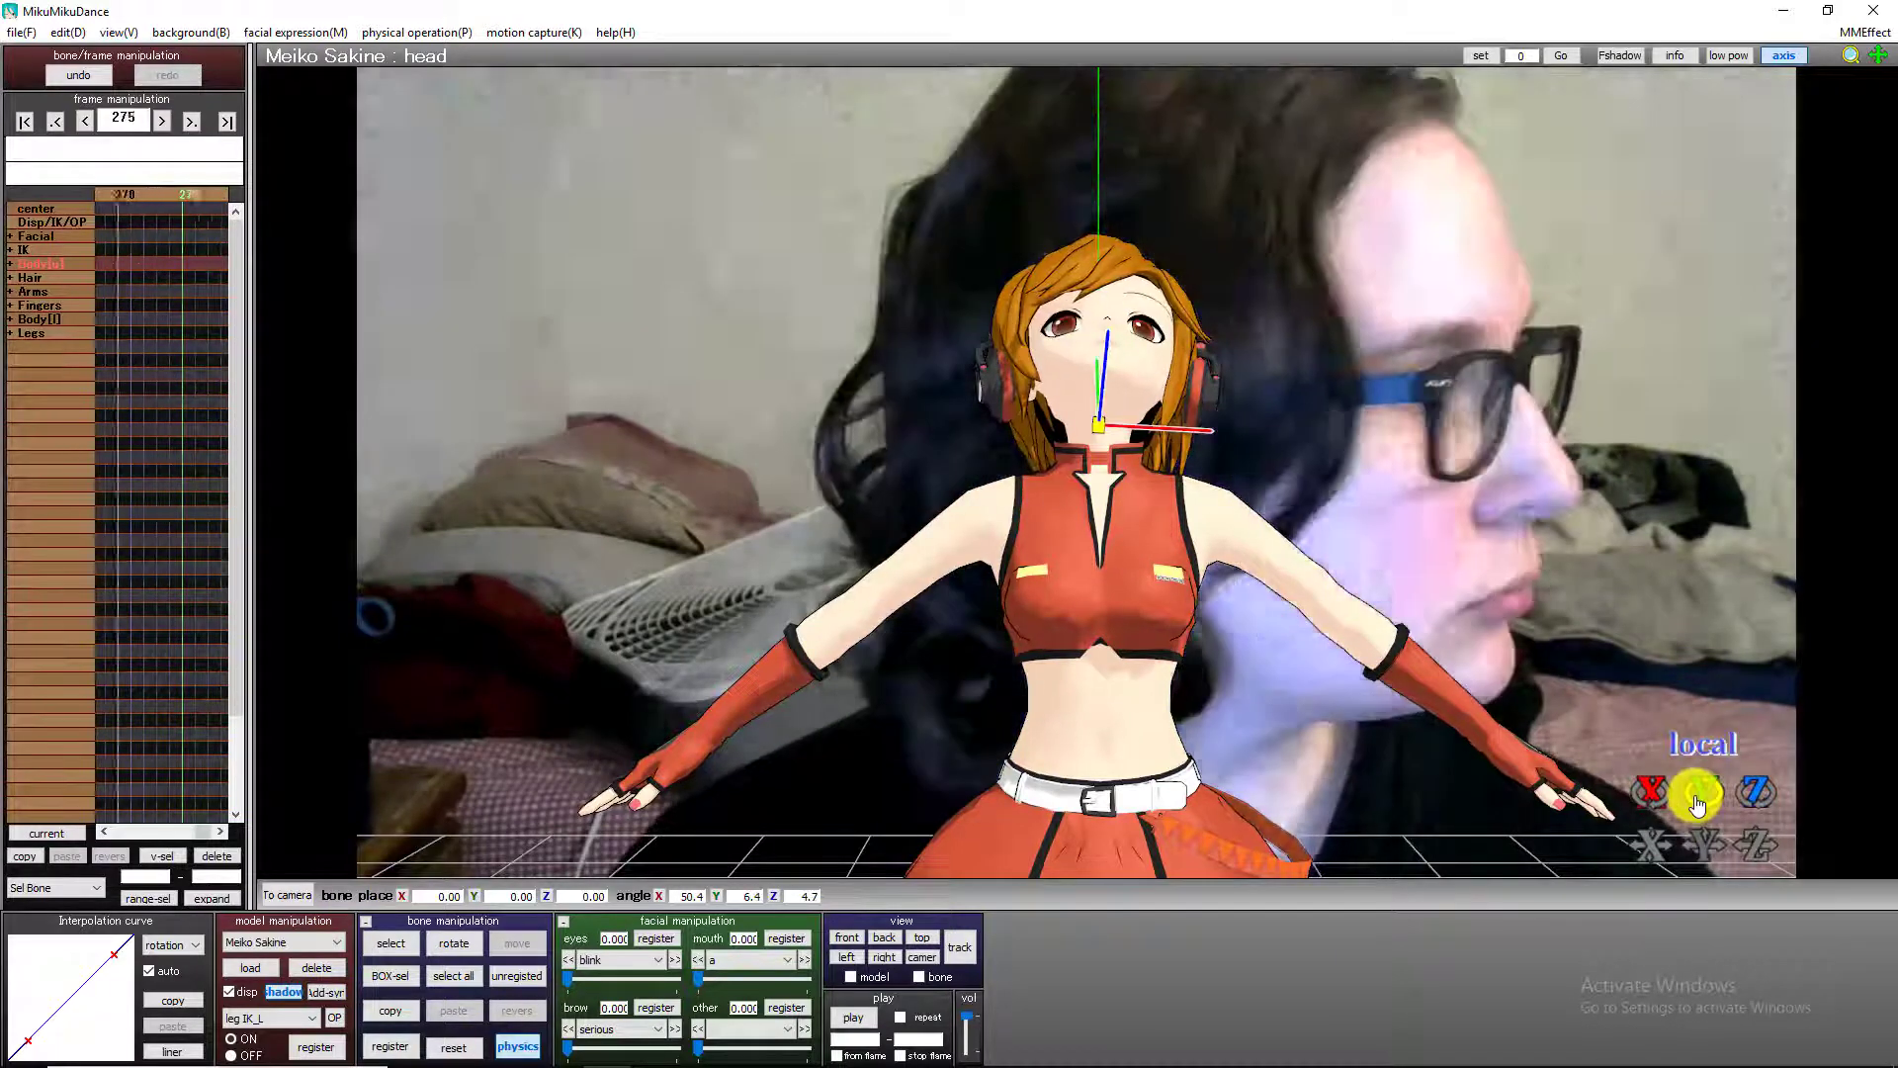
{"action": "key", "text": "Right"}
{"action": "key", "text": "Right"}
{"action": "key", "text": "Right"}
{"action": "key", "text": "Right"}
{"action": "key", "text": "Right"}
{"action": "key", "text": "Right"}
{"action": "key", "text": "Right"}
{"action": "key", "text": "Right"}
{"action": "key", "text": "Right"}
{"action": "left_click_drag", "start_coordinate": [1699, 799], "coordinate": [1542, 415]}
{"action": "left_click", "coordinate": [453, 1044]}
{"action": "left_click", "coordinate": [393, 1046]}
Register a head bone keyframe at frame 313 for the face's turn toward the opposite side.
{"action": "key", "text": "Right"}
{"action": "key", "text": "Right"}
{"action": "key", "text": "Right"}
{"action": "key", "text": "Right"}
{"action": "key", "text": "Right"}
{"action": "key", "text": "Right"}
{"action": "key", "text": "Right"}
{"action": "key", "text": "Right"}
{"action": "key", "text": "Right"}
{"action": "key", "text": "Right"}
{"action": "key", "text": "Right"}
{"action": "key", "text": "Right"}
{"action": "key", "text": "Right"}
{"action": "key", "text": "Right"}
{"action": "key", "text": "Right"}
{"action": "key", "text": "Right"}
{"action": "key", "text": "Right"}
{"action": "key", "text": "Right"}
{"action": "key", "text": "Right"}
{"action": "key", "text": "Right"}
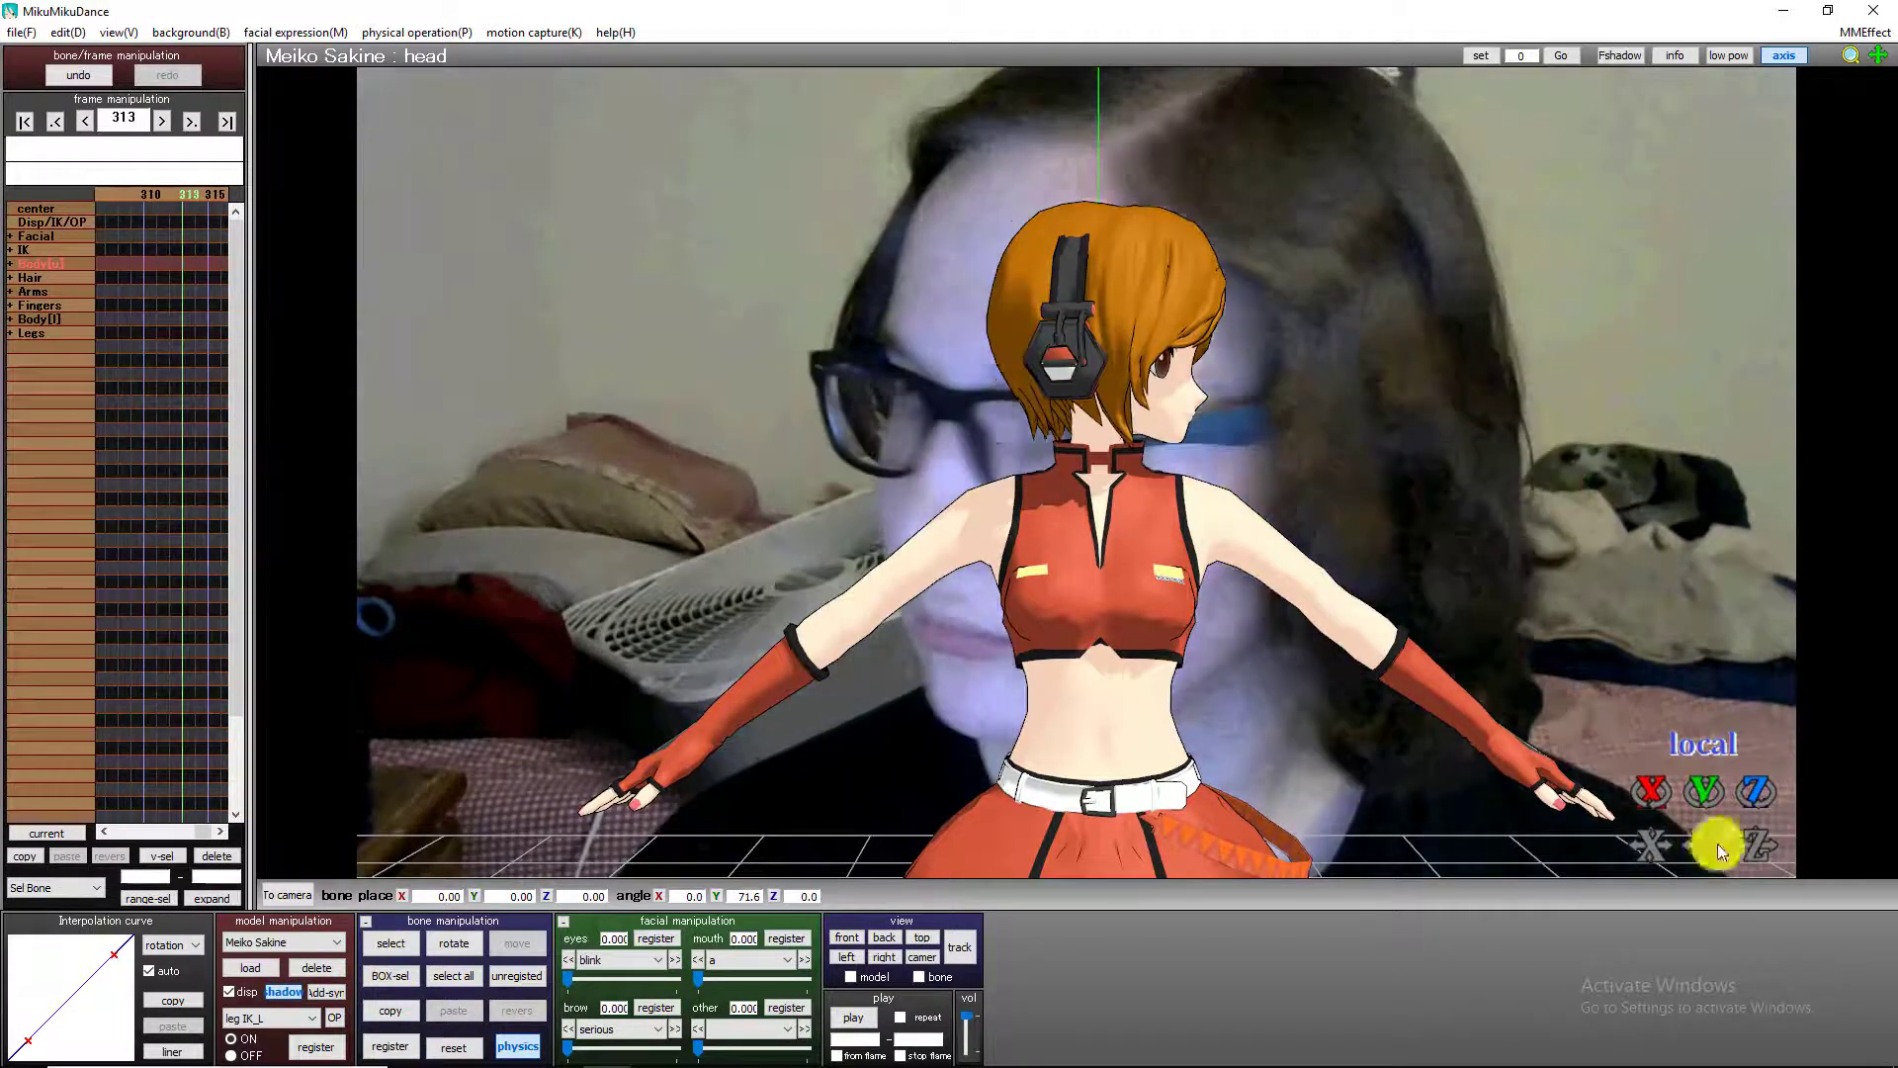
{"action": "left_click", "coordinate": [391, 1046]}
Rotate the head bone to about Y 9.2 and Z 30.9 for the next sideways tilt and register a keyframe.
{"action": "key", "text": "Right"}
{"action": "key", "text": "Right"}
{"action": "key", "text": "Right"}
{"action": "key", "text": "Right"}
{"action": "key", "text": "Right"}
{"action": "key", "text": "Right"}
{"action": "key", "text": "Right"}
{"action": "key", "text": "Right"}
{"action": "key", "text": "Right"}
{"action": "key", "text": "Right"}
{"action": "key", "text": "Right"}
{"action": "key", "text": "Right"}
{"action": "key", "text": "Right"}
{"action": "key", "text": "Right"}
{"action": "key", "text": "Right"}
{"action": "key", "text": "Right"}
{"action": "key", "text": "Right"}
{"action": "key", "text": "Right"}
{"action": "key", "text": "Right"}
{"action": "key", "text": "Right"}
{"action": "left_click_drag", "start_coordinate": [1704, 793], "coordinate": [1101, 593]}
{"action": "left_click_drag", "start_coordinate": [1756, 792], "coordinate": [1078, 847]}
{"action": "left_click", "coordinate": [391, 1046]}
Key the head bone's opposite tilt from frame 396 onward, rotating it to about X 15.9, Y -20.0, Z -29.7.
{"action": "key", "text": "Right"}
{"action": "key", "text": "Right"}
{"action": "key", "text": "Right"}
{"action": "key", "text": "Right"}
{"action": "key", "text": "Right"}
{"action": "key", "text": "Right"}
{"action": "key", "text": "Right"}
{"action": "key", "text": "Right"}
{"action": "key", "text": "Right"}
{"action": "key", "text": "Right"}
{"action": "key", "text": "Right"}
{"action": "key", "text": "Right"}
{"action": "key", "text": "Right"}
{"action": "key", "text": "Right"}
{"action": "key", "text": "Right"}
{"action": "key", "text": "Right"}
{"action": "key", "text": "Right"}
{"action": "key", "text": "Right"}
{"action": "key", "text": "Right"}
{"action": "key", "text": "Right"}
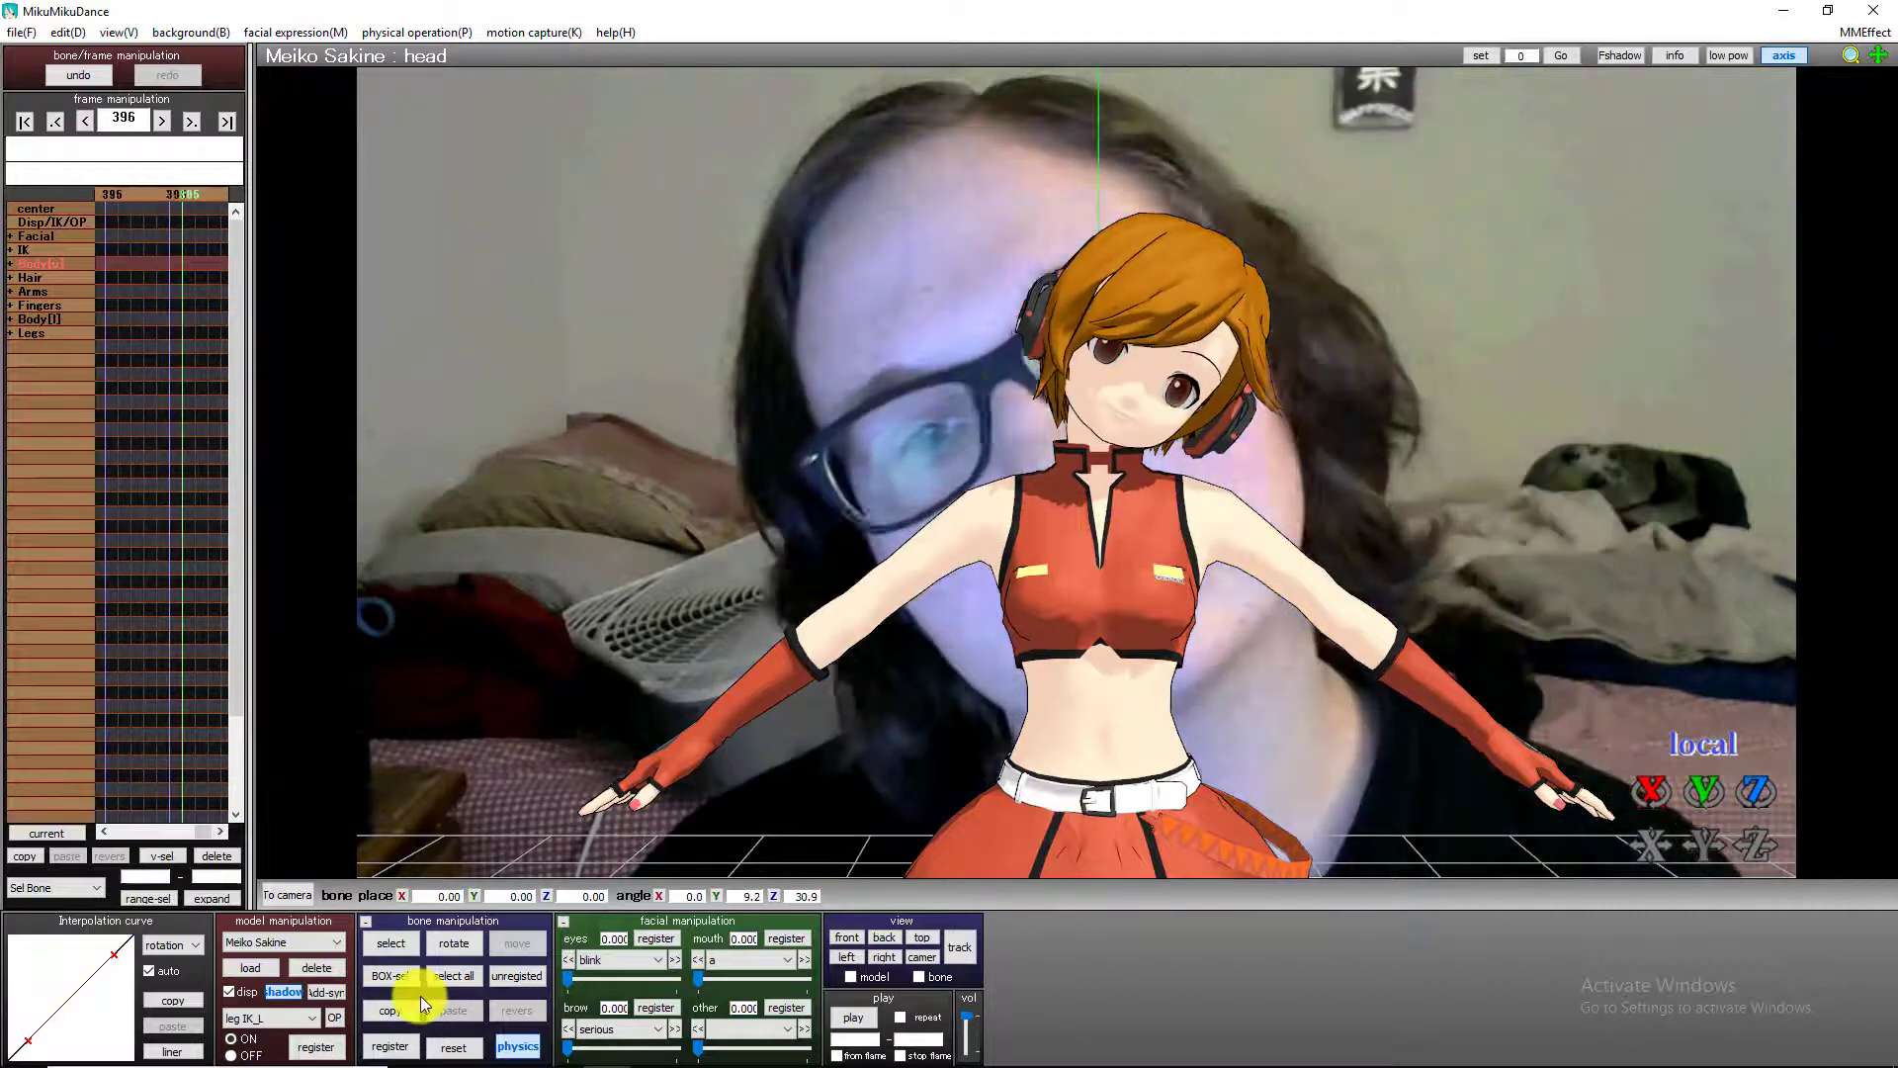
{"action": "left_click_drag", "start_coordinate": [1756, 791], "coordinate": [1088, 633]}
{"action": "left_click", "coordinate": [394, 1044]}
{"action": "key", "text": "Right"}
{"action": "key", "text": "Right"}
{"action": "key", "text": "Right"}
{"action": "key", "text": "Right"}
{"action": "key", "text": "Right"}
{"action": "key", "text": "Right"}
{"action": "key", "text": "Right"}
{"action": "key", "text": "Right"}
{"action": "key", "text": "Right"}
{"action": "key", "text": "Right"}
{"action": "key", "text": "Right"}
{"action": "key", "text": "Right"}
{"action": "key", "text": "Right"}
{"action": "key", "text": "Right"}
{"action": "key", "text": "Right"}
{"action": "key", "text": "Right"}
{"action": "key", "text": "Right"}
{"action": "key", "text": "Right"}
{"action": "key", "text": "Right"}
{"action": "key", "text": "Right"}
{"action": "left_click_drag", "start_coordinate": [1650, 791], "coordinate": [1059, 788]}
{"action": "left_click", "coordinate": [391, 1044]}
Register a head bone keyframe at frame 433, where the background face leans back.
{"action": "key", "text": "Right"}
{"action": "key", "text": "Right"}
{"action": "key", "text": "Right"}
{"action": "key", "text": "Right"}
{"action": "key", "text": "Right"}
{"action": "key", "text": "Right"}
{"action": "key", "text": "Right"}
{"action": "key", "text": "Right"}
{"action": "key", "text": "Right"}
{"action": "key", "text": "Right"}
{"action": "key", "text": "Right"}
{"action": "key", "text": "Right"}
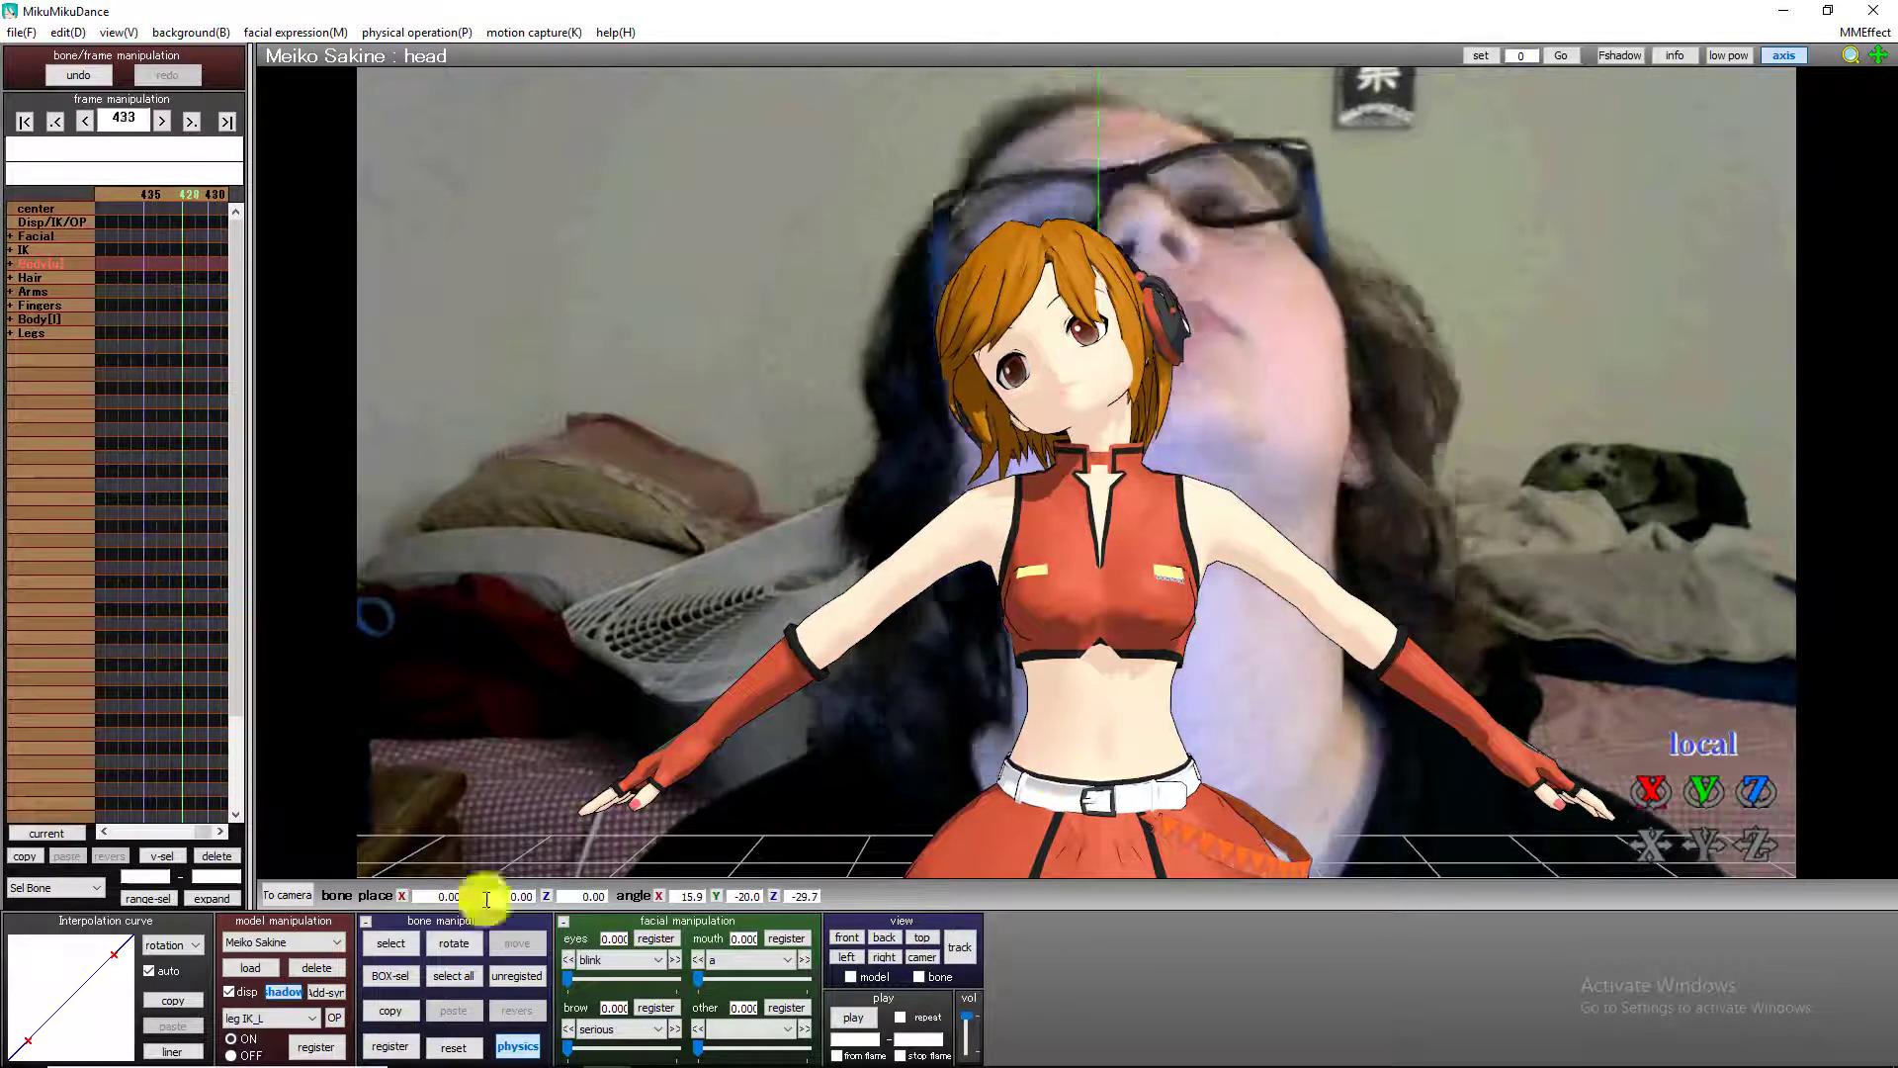
{"action": "left_click", "coordinate": [392, 1045]}
Turn the head bone on its Y axis for each of the next face poses after frame 433 and register keyframes.
{"action": "key", "text": "Right"}
{"action": "key", "text": "Right"}
{"action": "key", "text": "Right"}
{"action": "key", "text": "Right"}
{"action": "key", "text": "Right"}
{"action": "key", "text": "Right"}
{"action": "key", "text": "Right"}
{"action": "key", "text": "Right"}
{"action": "key", "text": "Right"}
{"action": "key", "text": "Right"}
{"action": "key", "text": "Right"}
{"action": "key", "text": "Right"}
{"action": "key", "text": "Right"}
{"action": "key", "text": "Right"}
{"action": "left_click_drag", "start_coordinate": [1704, 793], "coordinate": [1139, 60]}
{"action": "left_click", "coordinate": [392, 1045]}
{"action": "key", "text": "Right"}
{"action": "key", "text": "Right"}
{"action": "key", "text": "Right"}
{"action": "key", "text": "Right"}
{"action": "key", "text": "Right"}
{"action": "key", "text": "Right"}
{"action": "key", "text": "Right"}
{"action": "key", "text": "Right"}
{"action": "key", "text": "Right"}
{"action": "key", "text": "Right"}
{"action": "key", "text": "Right"}
{"action": "key", "text": "Right"}
{"action": "key", "text": "Right"}
{"action": "key", "text": "Right"}
{"action": "key", "text": "Right"}
{"action": "key", "text": "Right"}
{"action": "key", "text": "Right"}
{"action": "key", "text": "Right"}
{"action": "key", "text": "Right"}
{"action": "key", "text": "Right"}
{"action": "left_click", "coordinate": [389, 1043]}
{"action": "left_click_drag", "start_coordinate": [1704, 792], "coordinate": [1101, 544]}
{"action": "left_click", "coordinate": [407, 1044]}
Lower the head bone to about X -13.9, Y 4.1, Z -1.0 and register a keyframe.
{"action": "key", "text": "Right"}
{"action": "key", "text": "Right"}
{"action": "key", "text": "Right"}
{"action": "key", "text": "Right"}
{"action": "key", "text": "Right"}
{"action": "key", "text": "Right"}
{"action": "key", "text": "Right"}
{"action": "key", "text": "Right"}
{"action": "key", "text": "Right"}
{"action": "key", "text": "Right"}
{"action": "key", "text": "Right"}
{"action": "key", "text": "Right"}
{"action": "key", "text": "Right"}
{"action": "key", "text": "Right"}
{"action": "key", "text": "Right"}
{"action": "key", "text": "Right"}
{"action": "key", "text": "Right"}
{"action": "key", "text": "Right"}
{"action": "key", "text": "Right"}
{"action": "key", "text": "Right"}
{"action": "left_click_drag", "start_coordinate": [1657, 792], "coordinate": [1146, 796]}
{"action": "left_click", "coordinate": [406, 1048]}
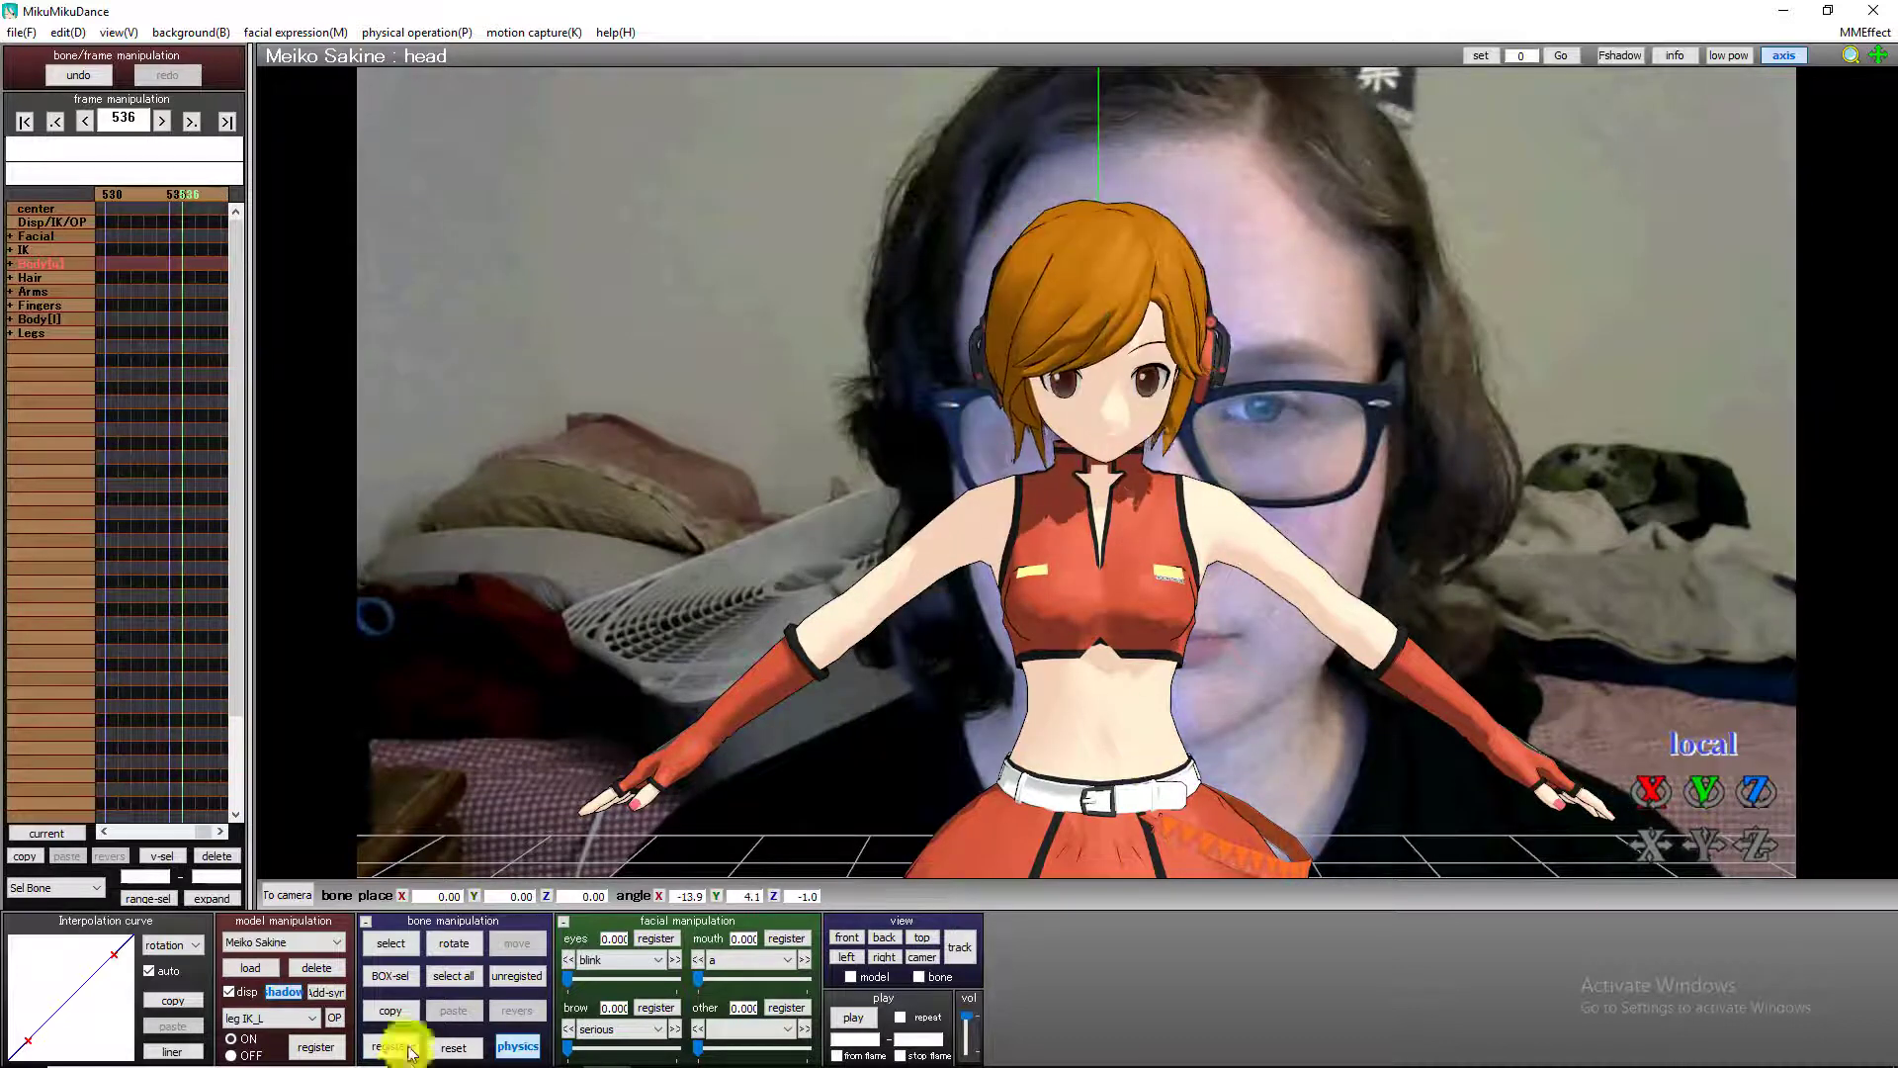
Tilt the head bone to about X 5.7, Y 9.4, Z -33.7 at frame 611 and register a keyframe.
{"action": "key", "text": "Right"}
{"action": "key", "text": "Right"}
{"action": "key", "text": "Right"}
{"action": "key", "text": "Right"}
{"action": "key", "text": "Right"}
{"action": "key", "text": "Right"}
{"action": "key", "text": "Right"}
{"action": "key", "text": "Right"}
{"action": "key", "text": "Right"}
{"action": "key", "text": "Right"}
{"action": "key", "text": "Right"}
{"action": "key", "text": "Right"}
{"action": "key", "text": "Right"}
{"action": "key", "text": "Right"}
{"action": "key", "text": "Right"}
{"action": "key", "text": "Right"}
{"action": "key", "text": "Right"}
{"action": "key", "text": "Right"}
{"action": "key", "text": "Right"}
{"action": "key", "text": "Right"}
{"action": "left_click_drag", "start_coordinate": [1745, 813], "coordinate": [1199, 920]}
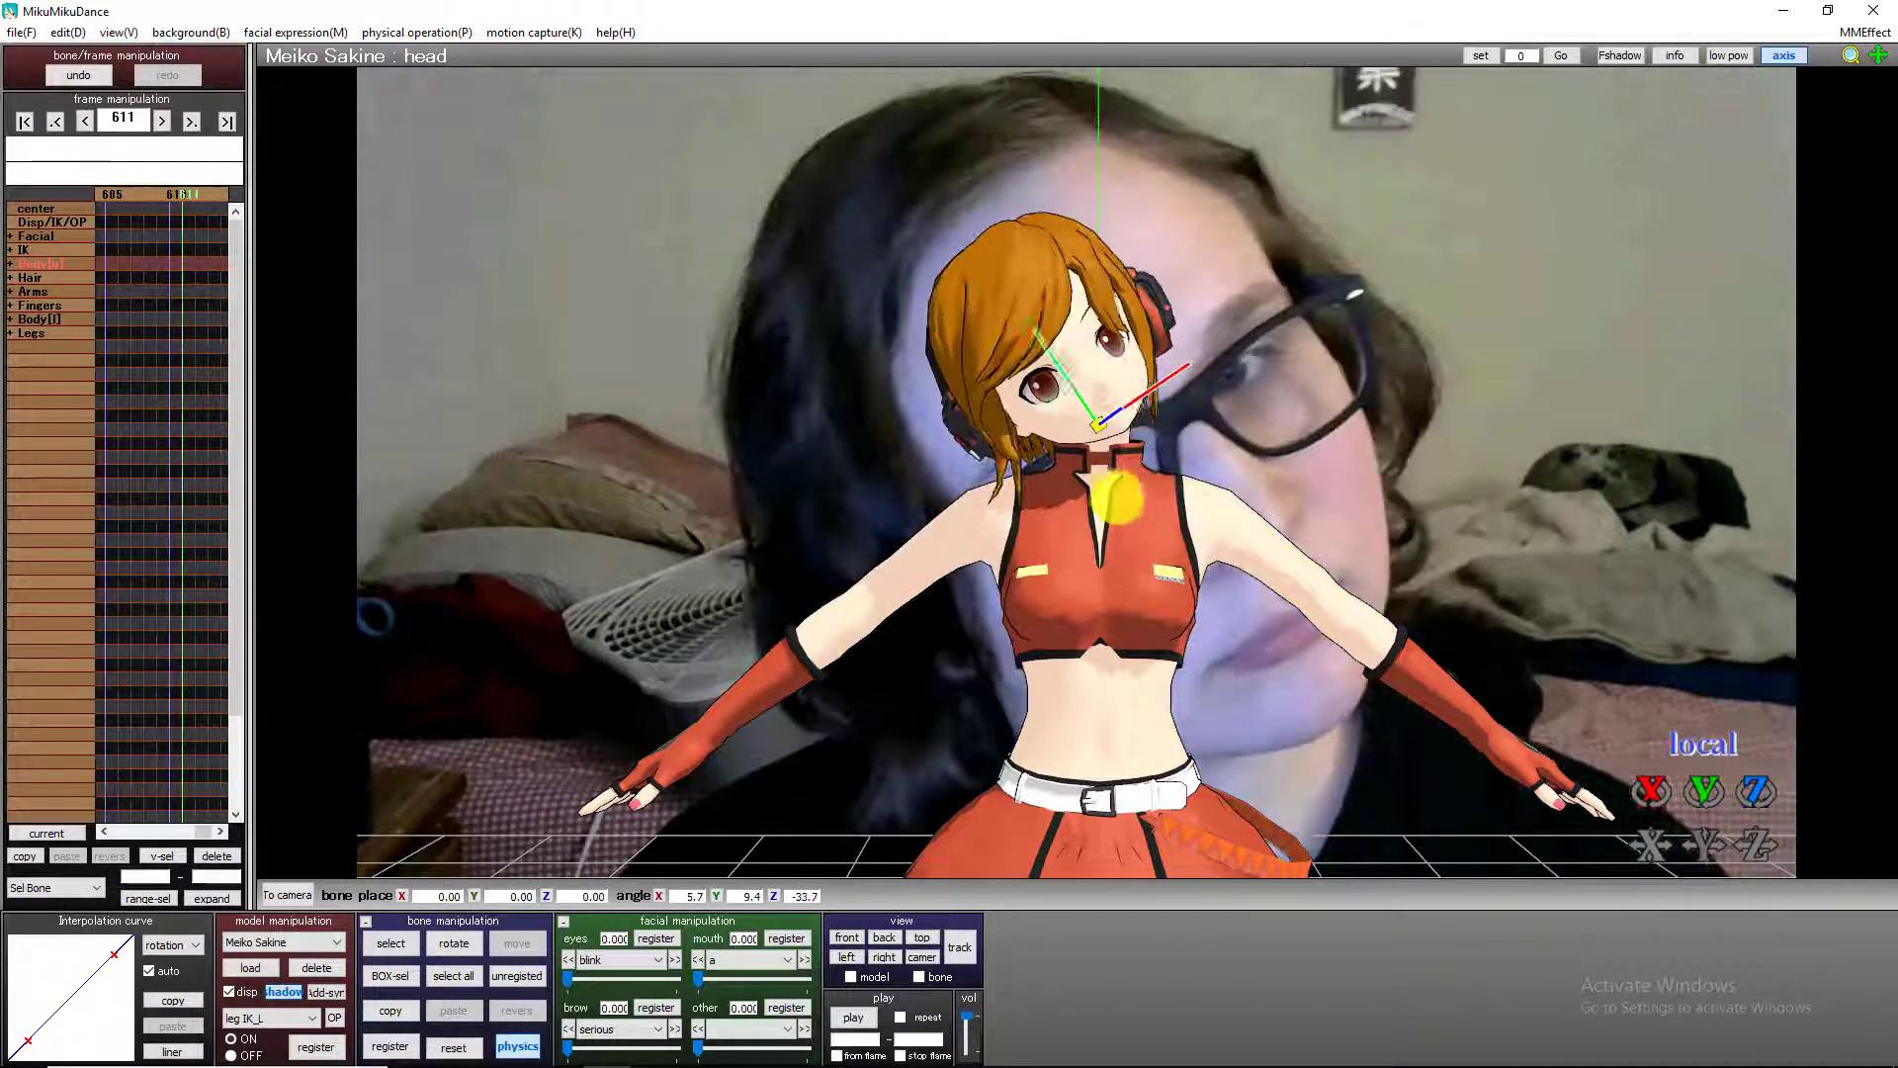
{"action": "left_click", "coordinate": [406, 1044]}
Rotate the head bone to about X 12.1, Y -25.2, Z 18.4 at frame 648 and register a keyframe.
{"action": "key", "text": "Right"}
{"action": "key", "text": "Right"}
{"action": "key", "text": "Right"}
{"action": "key", "text": "Right"}
{"action": "key", "text": "Right"}
{"action": "key", "text": "Right"}
{"action": "key", "text": "Right"}
{"action": "key", "text": "Right"}
{"action": "key", "text": "Right"}
{"action": "key", "text": "Right"}
{"action": "key", "text": "Right"}
{"action": "key", "text": "Right"}
{"action": "key", "text": "Right"}
{"action": "key", "text": "Right"}
{"action": "key", "text": "Right"}
{"action": "key", "text": "Right"}
{"action": "key", "text": "Right"}
{"action": "key", "text": "Right"}
{"action": "key", "text": "Right"}
{"action": "key", "text": "Right"}
{"action": "left_click_drag", "start_coordinate": [1753, 793], "coordinate": [1095, 486]}
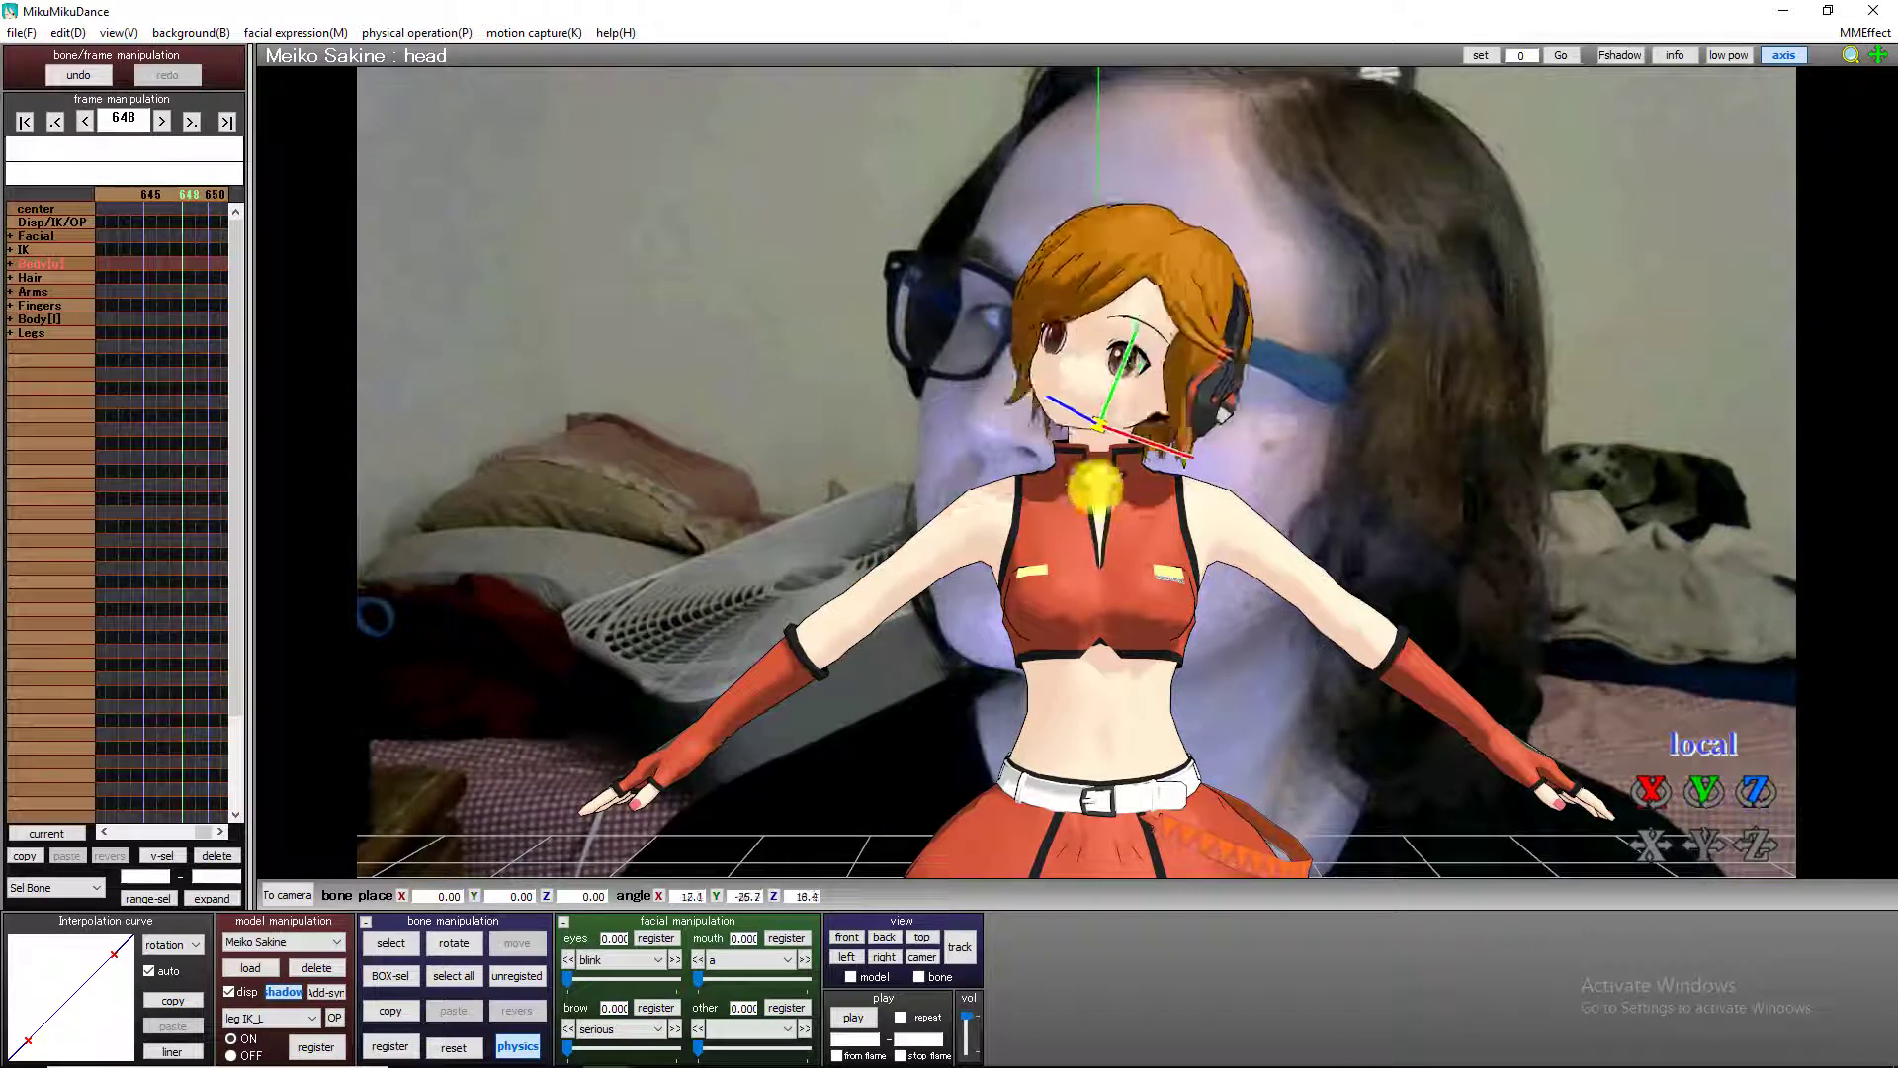
{"action": "left_click", "coordinate": [395, 1046]}
Register further head bone keyframes between frames 648 and 716, turning the bone on its Y axis to follow the face.
{"action": "key", "text": "Right"}
{"action": "key", "text": "Right"}
{"action": "key", "text": "Right"}
{"action": "key", "text": "Right"}
{"action": "key", "text": "Right"}
{"action": "key", "text": "Right"}
{"action": "key", "text": "Right"}
{"action": "key", "text": "Right"}
{"action": "key", "text": "Right"}
{"action": "left_click", "coordinate": [396, 1047]}
{"action": "key", "text": "Right"}
{"action": "key", "text": "Right"}
{"action": "key", "text": "Right"}
{"action": "key", "text": "Right"}
{"action": "key", "text": "Right"}
{"action": "key", "text": "Right"}
{"action": "key", "text": "Right"}
{"action": "key", "text": "Right"}
{"action": "key", "text": "Right"}
{"action": "key", "text": "Right"}
{"action": "key", "text": "Right"}
{"action": "left_click_drag", "start_coordinate": [1704, 792], "coordinate": [1144, 686]}
{"action": "left_click", "coordinate": [390, 1049]}
{"action": "key", "text": "Right"}
{"action": "key", "text": "Right"}
{"action": "key", "text": "Right"}
{"action": "key", "text": "Right"}
{"action": "key", "text": "Right"}
{"action": "key", "text": "Right"}
{"action": "key", "text": "Right"}
{"action": "key", "text": "Right"}
{"action": "left_click_drag", "start_coordinate": [1705, 792], "coordinate": [1137, 594]}
{"action": "left_click", "coordinate": [397, 1046]}
Reset the head bone, rotate it to about X -5.5, Y 4.0, Z 1.9, and register a keyframe at frame 726.
{"action": "key", "text": "Right"}
{"action": "key", "text": "Right"}
{"action": "key", "text": "Right"}
{"action": "key", "text": "Right"}
{"action": "key", "text": "Right"}
{"action": "key", "text": "Right"}
{"action": "key", "text": "Right"}
{"action": "key", "text": "Right"}
{"action": "key", "text": "Right"}
{"action": "key", "text": "Right"}
{"action": "key", "text": "Right"}
{"action": "key", "text": "Right"}
{"action": "key", "text": "Right"}
{"action": "key", "text": "Right"}
{"action": "key", "text": "Right"}
{"action": "key", "text": "Right"}
{"action": "key", "text": "Right"}
{"action": "key", "text": "Right"}
{"action": "key", "text": "Right"}
{"action": "key", "text": "Right"}
{"action": "left_click", "coordinate": [403, 1042]}
{"action": "left_click", "coordinate": [449, 1047]}
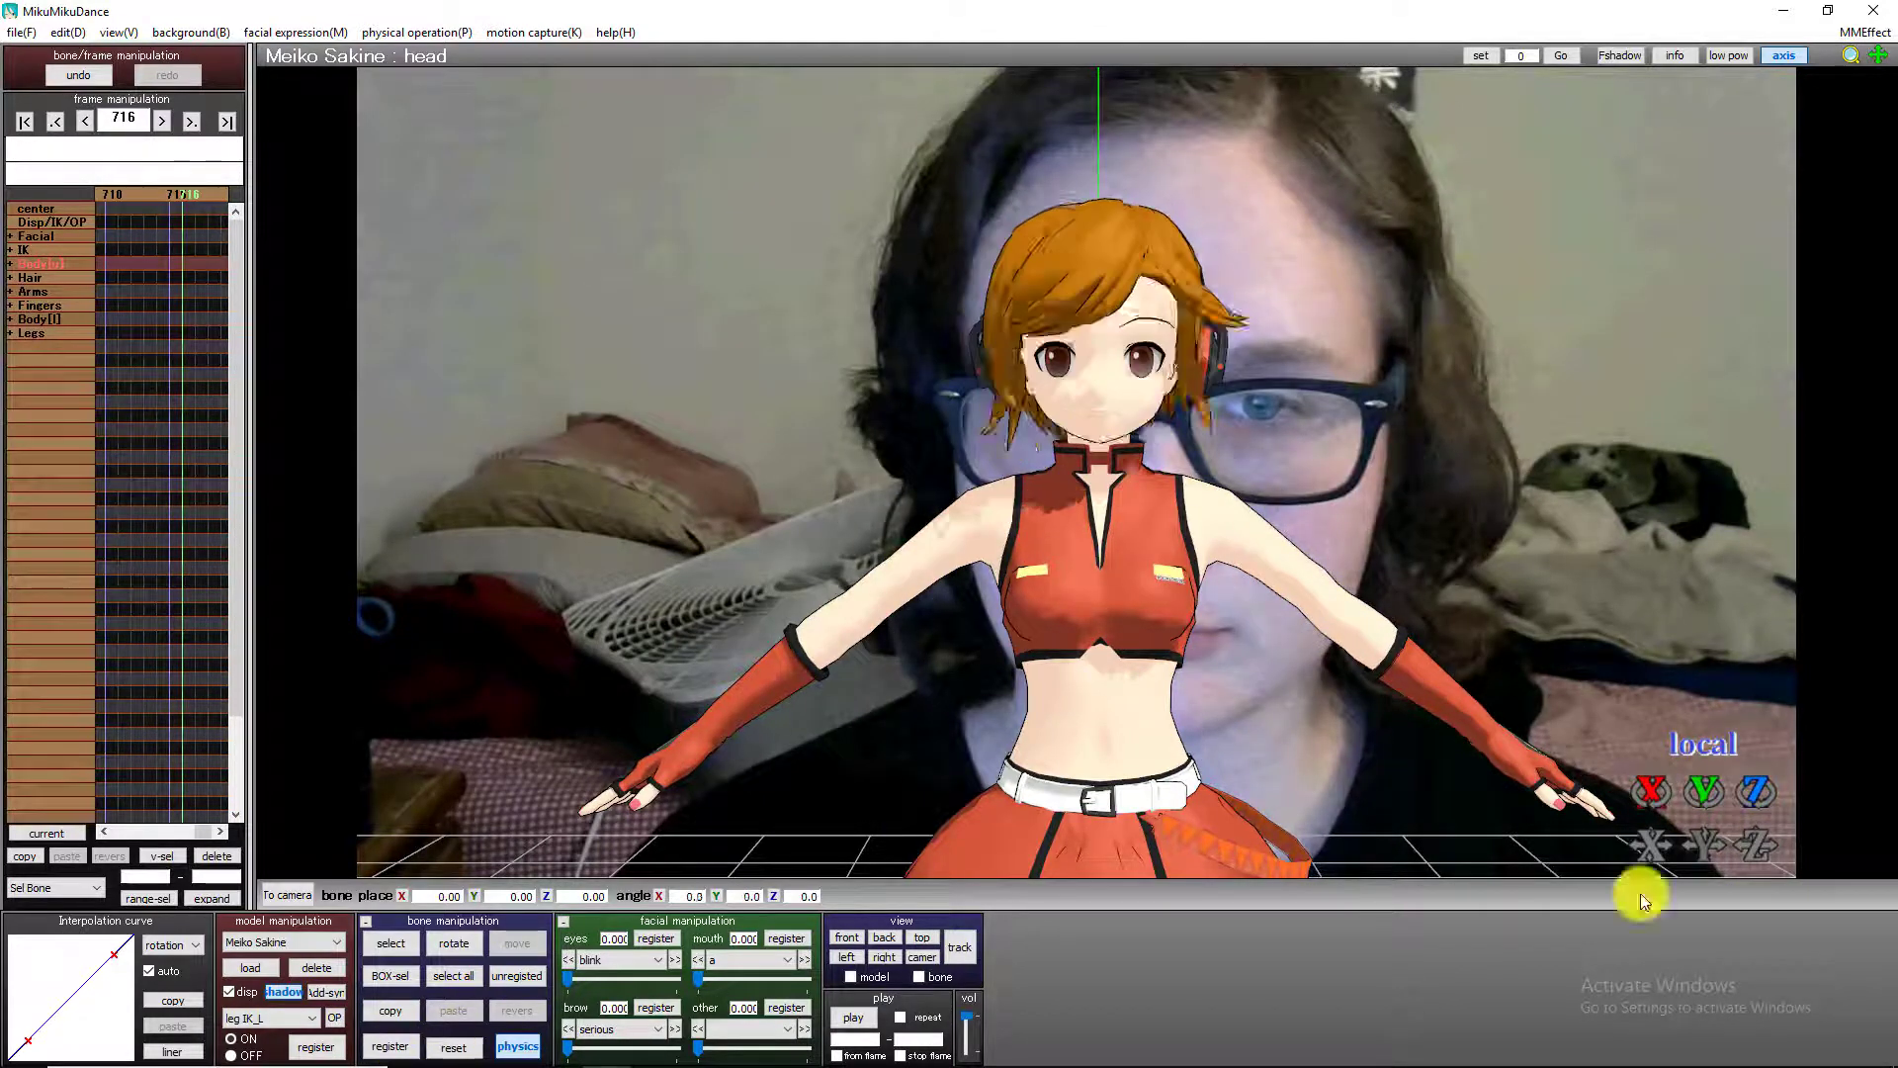
{"action": "left_click_drag", "start_coordinate": [1694, 784], "coordinate": [1092, 339]}
{"action": "left_click", "coordinate": [390, 1046]}
Register a closing head bone keyframe with the same pose at frame 730.
{"action": "key", "text": "Right"}
{"action": "key", "text": "Right"}
{"action": "key", "text": "Right"}
{"action": "key", "text": "Right"}
{"action": "key", "text": "Right"}
{"action": "key", "text": "Right"}
{"action": "key", "text": "Right"}
{"action": "key", "text": "Right"}
{"action": "key", "text": "Right"}
{"action": "key", "text": "Right"}
{"action": "key", "text": "Right"}
{"action": "key", "text": "Right"}
{"action": "key", "text": "Right"}
{"action": "key", "text": "Right"}
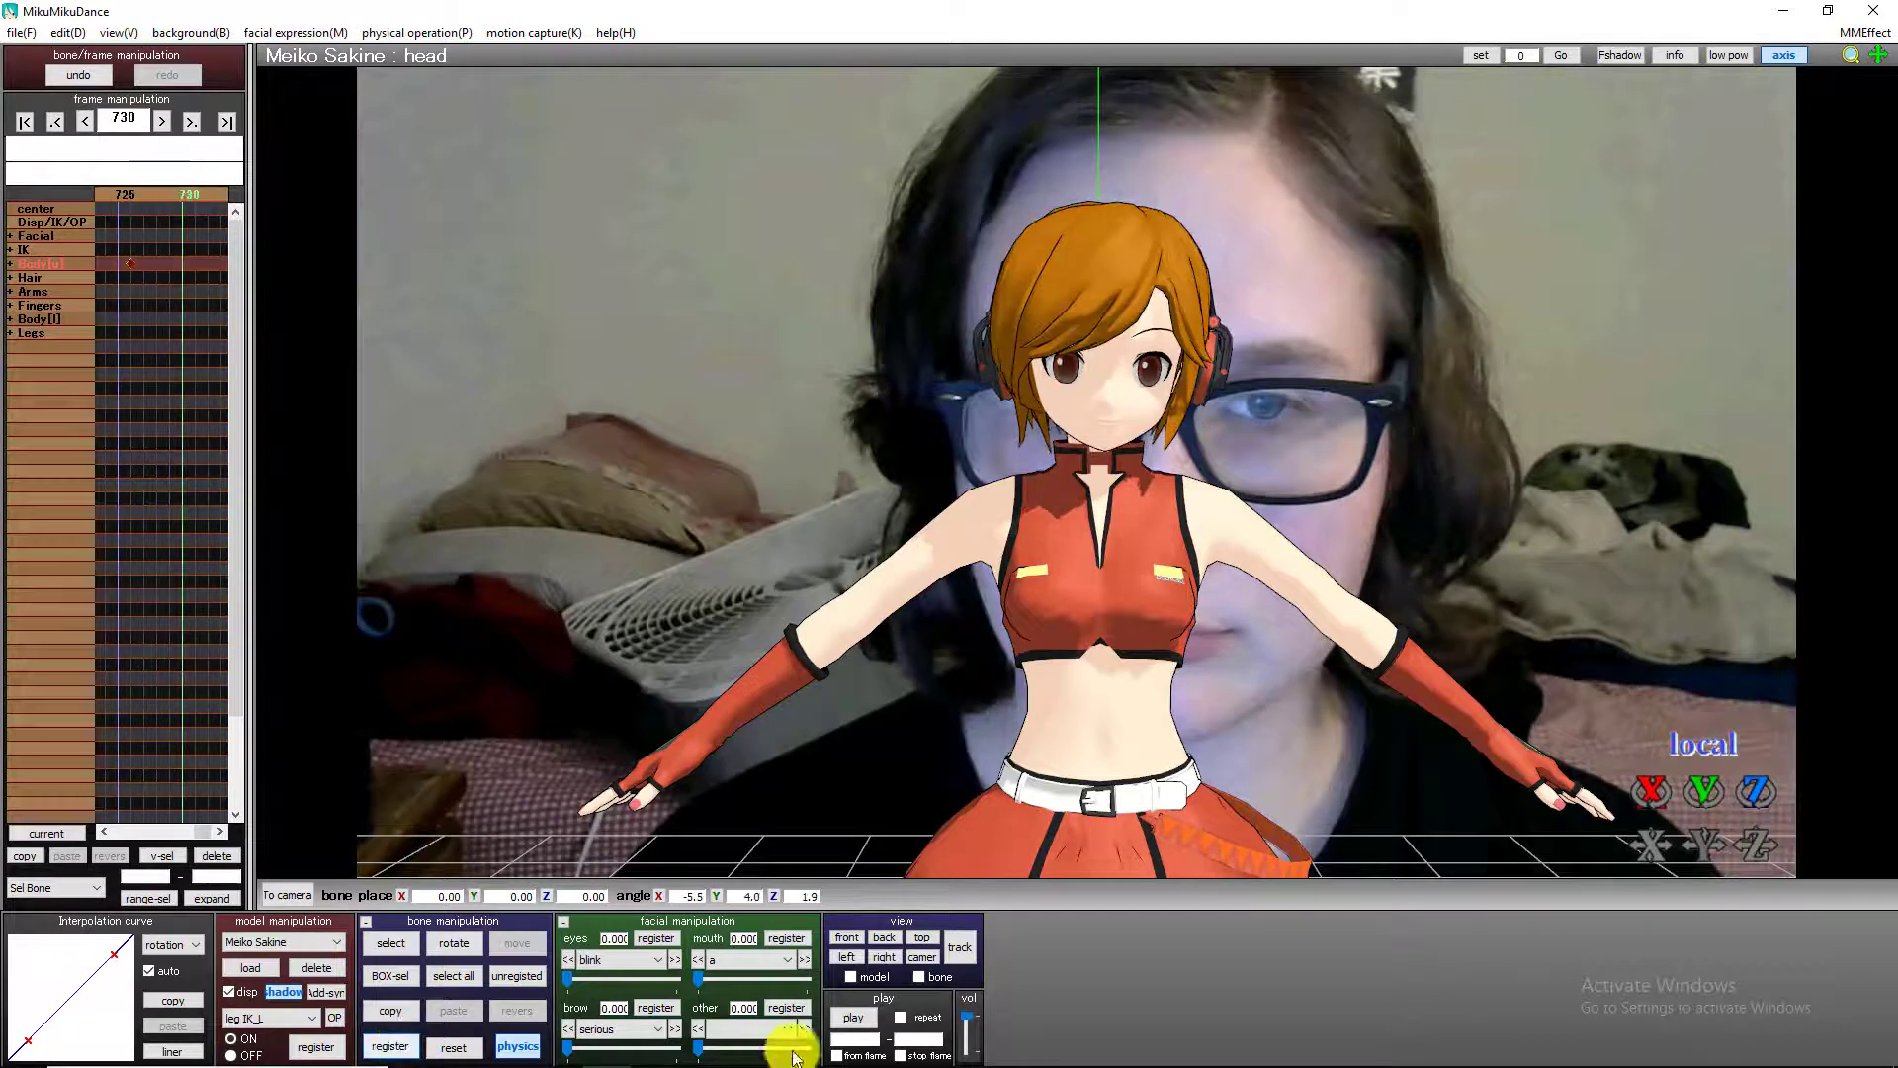
{"action": "left_click", "coordinate": [390, 1046]}
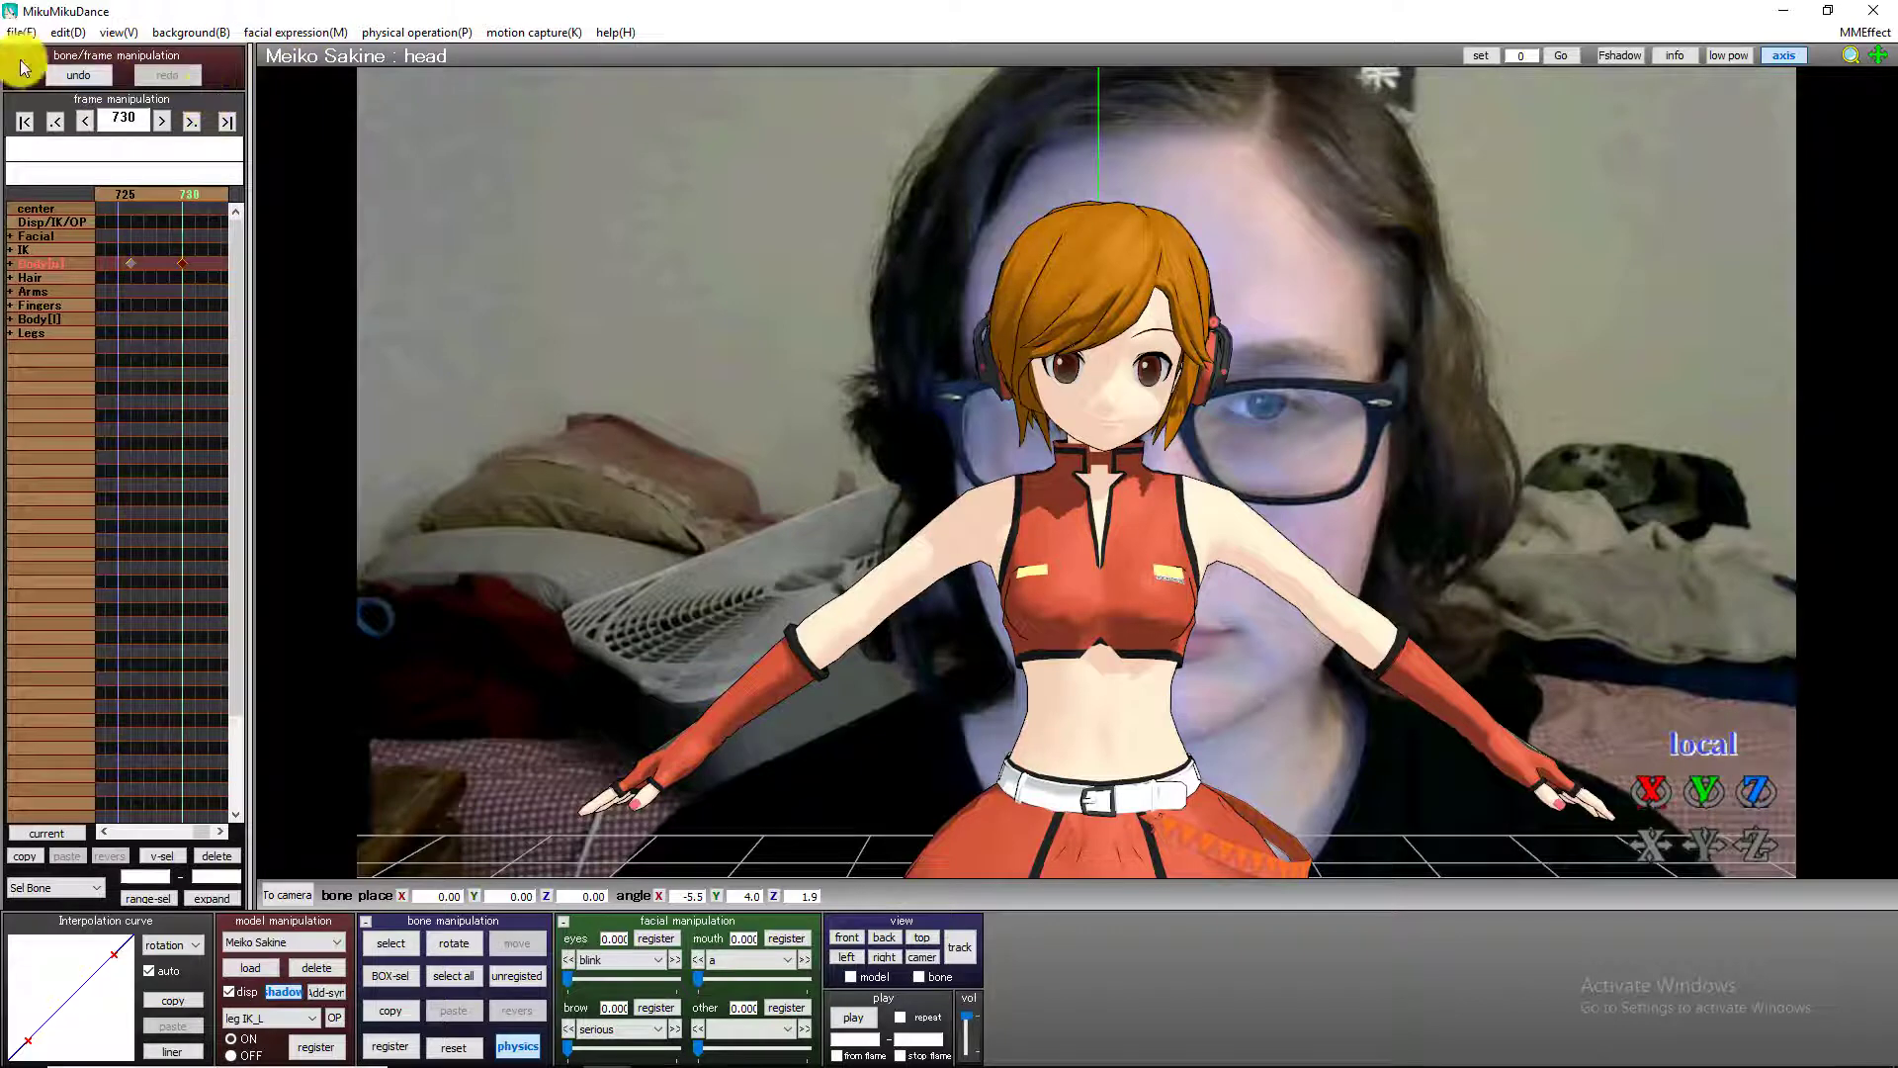
Return to frame 0 and register random blinking for the model from frame 0 to frame 730.
{"action": "left_click", "coordinate": [26, 123]}
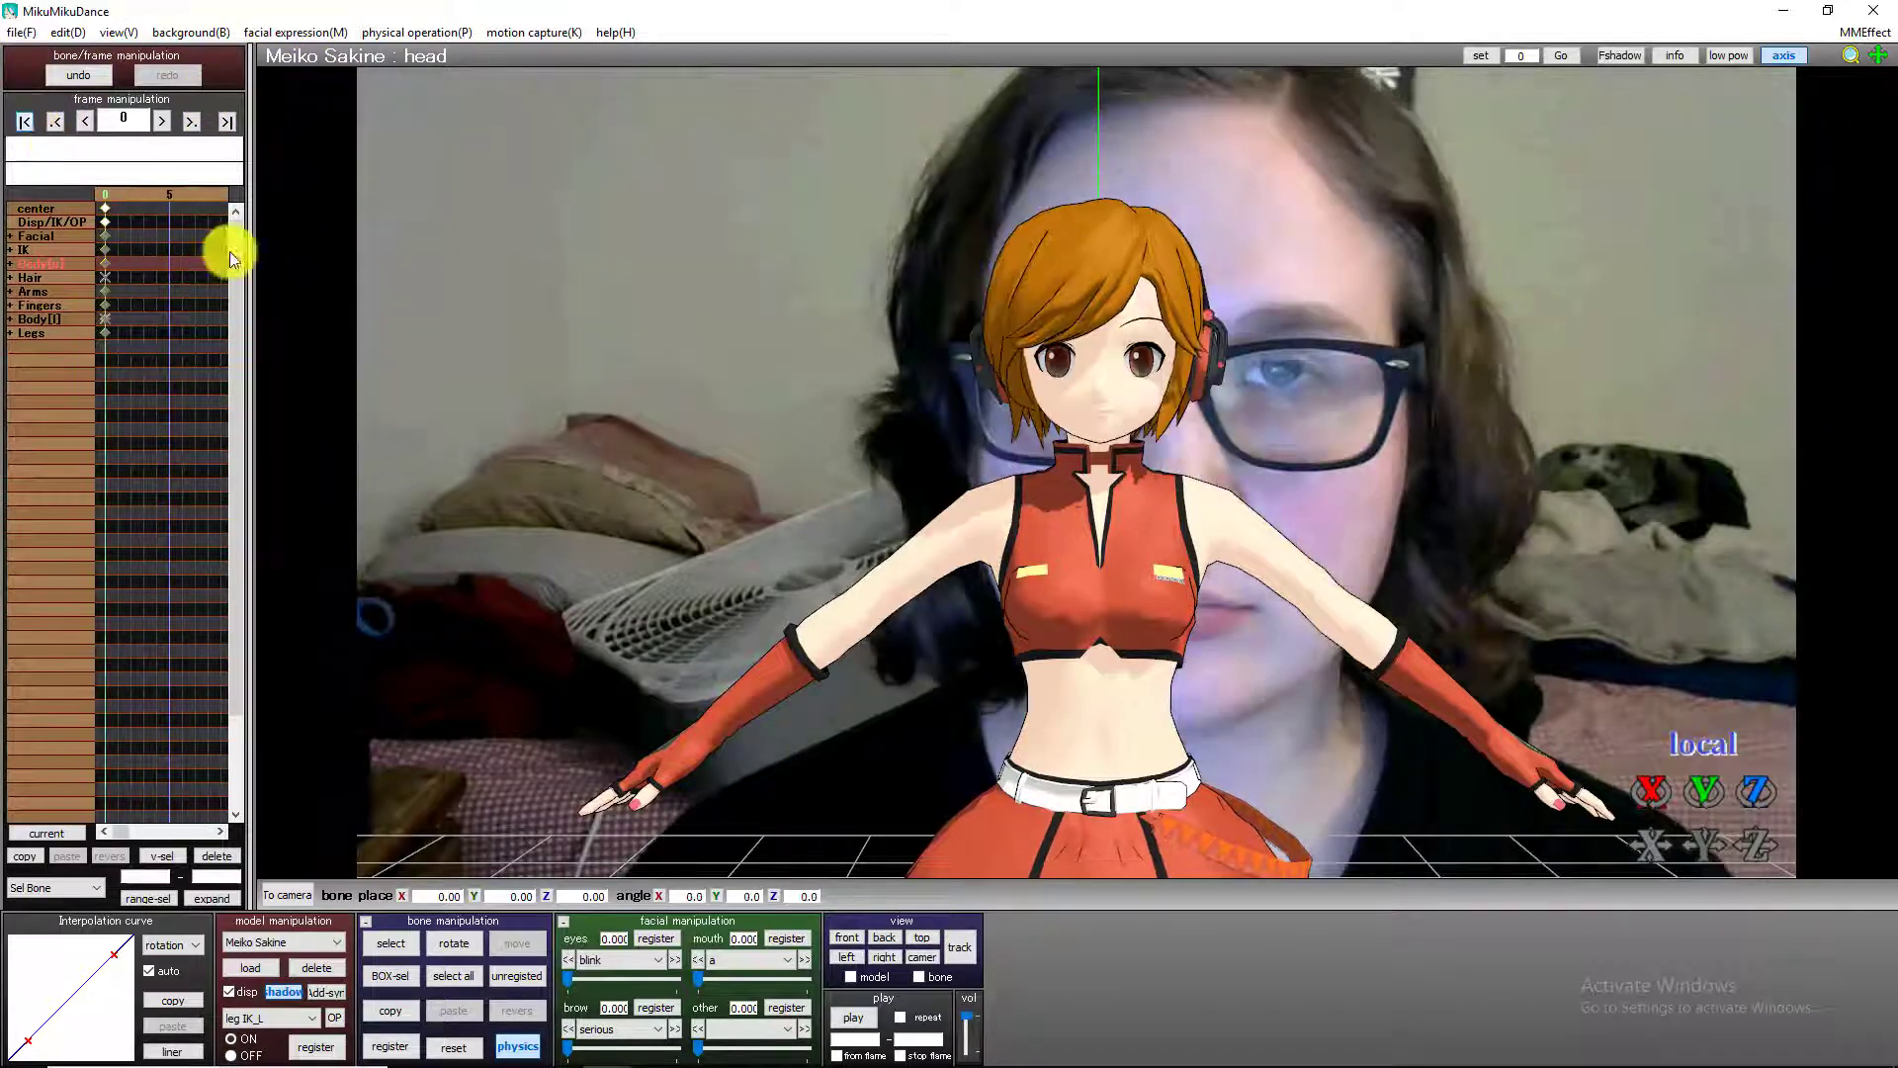
{"action": "left_click", "coordinate": [381, 34]}
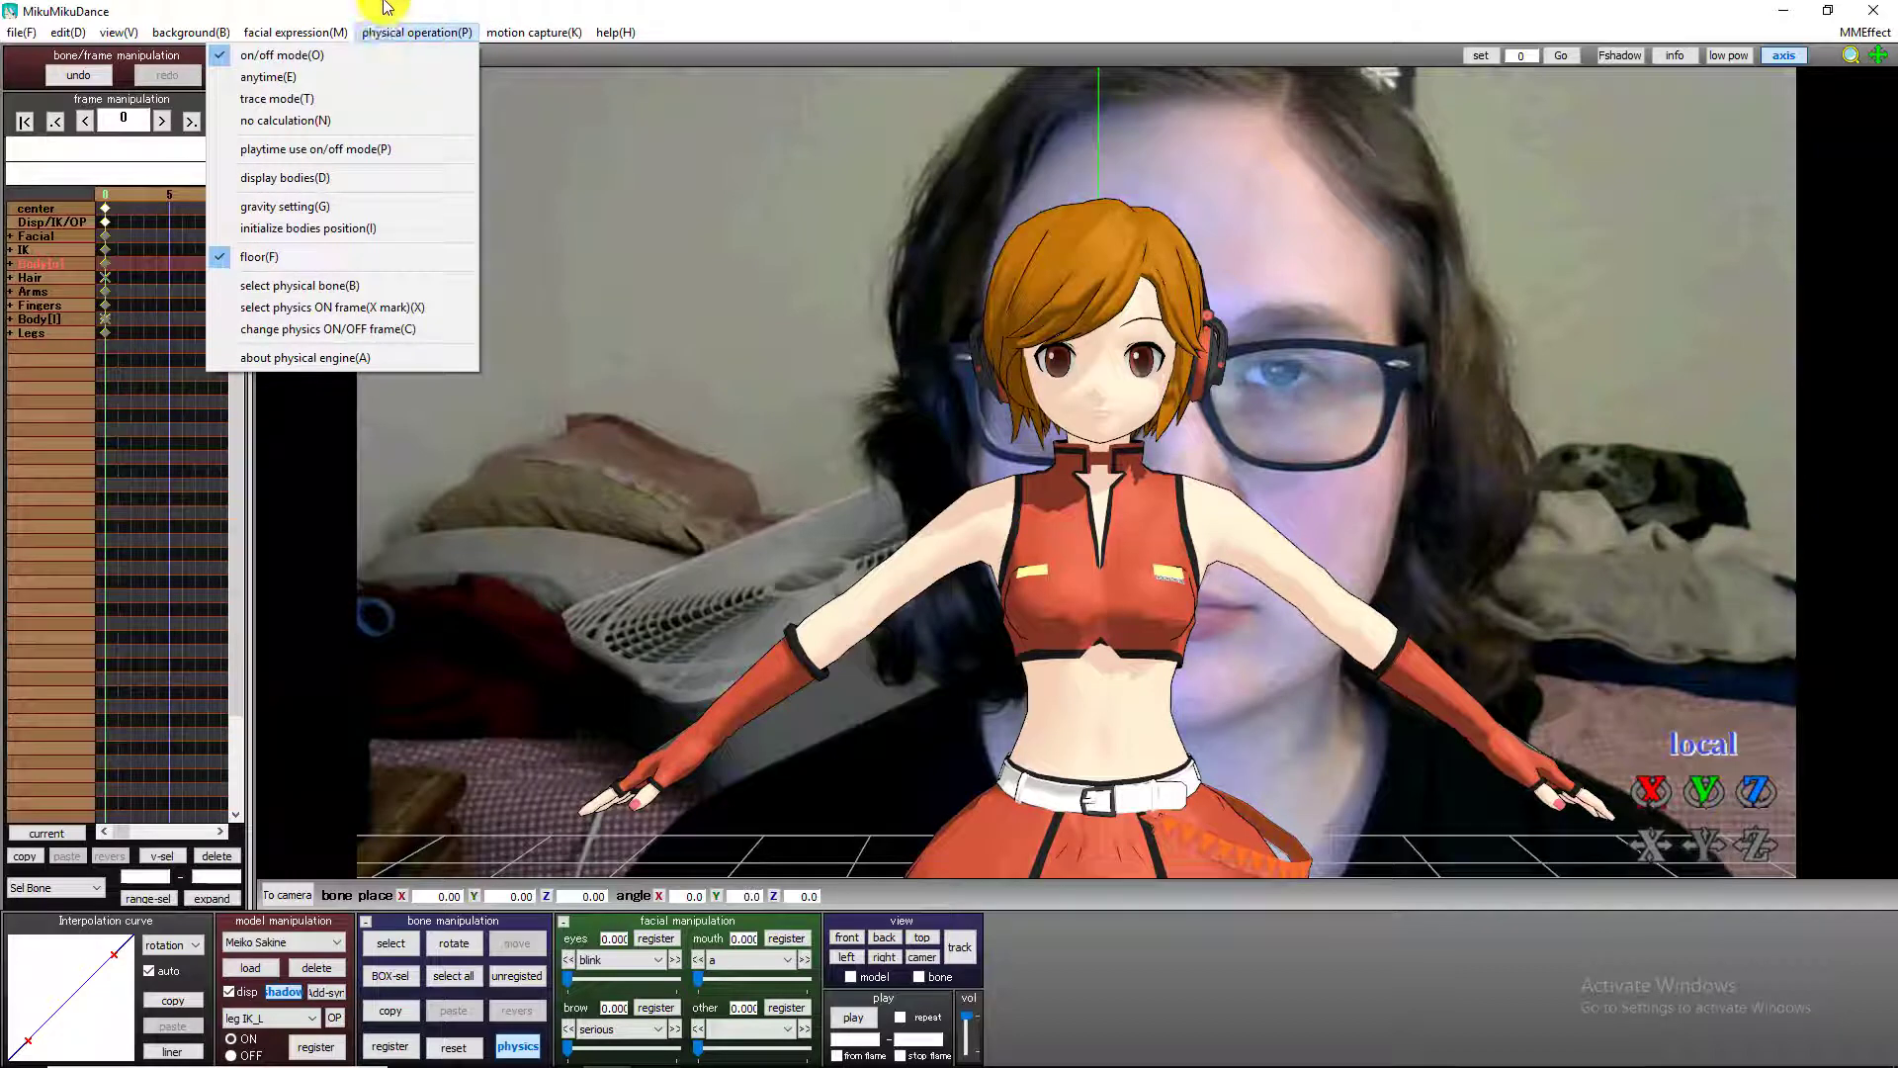
{"action": "left_click", "coordinate": [461, 12]}
{"action": "left_click", "coordinate": [311, 39]}
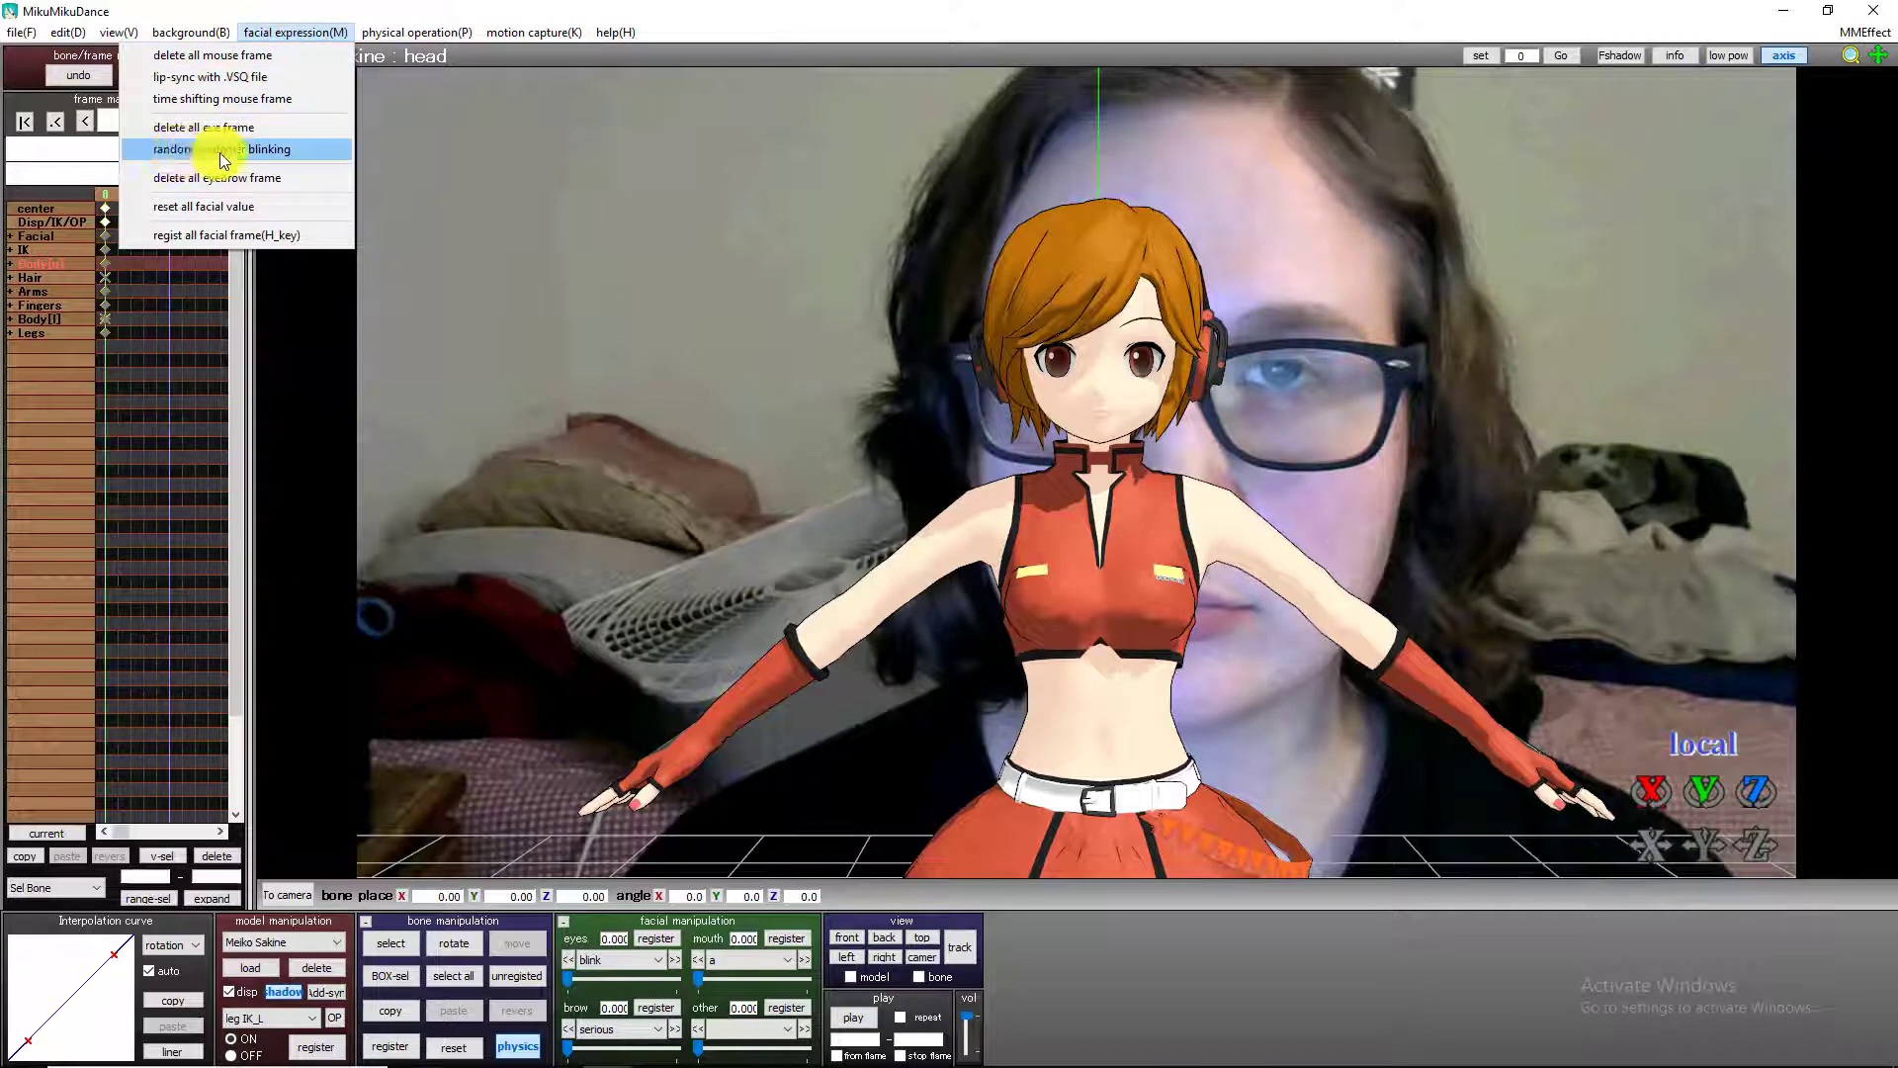
{"action": "left_click", "coordinate": [174, 161]}
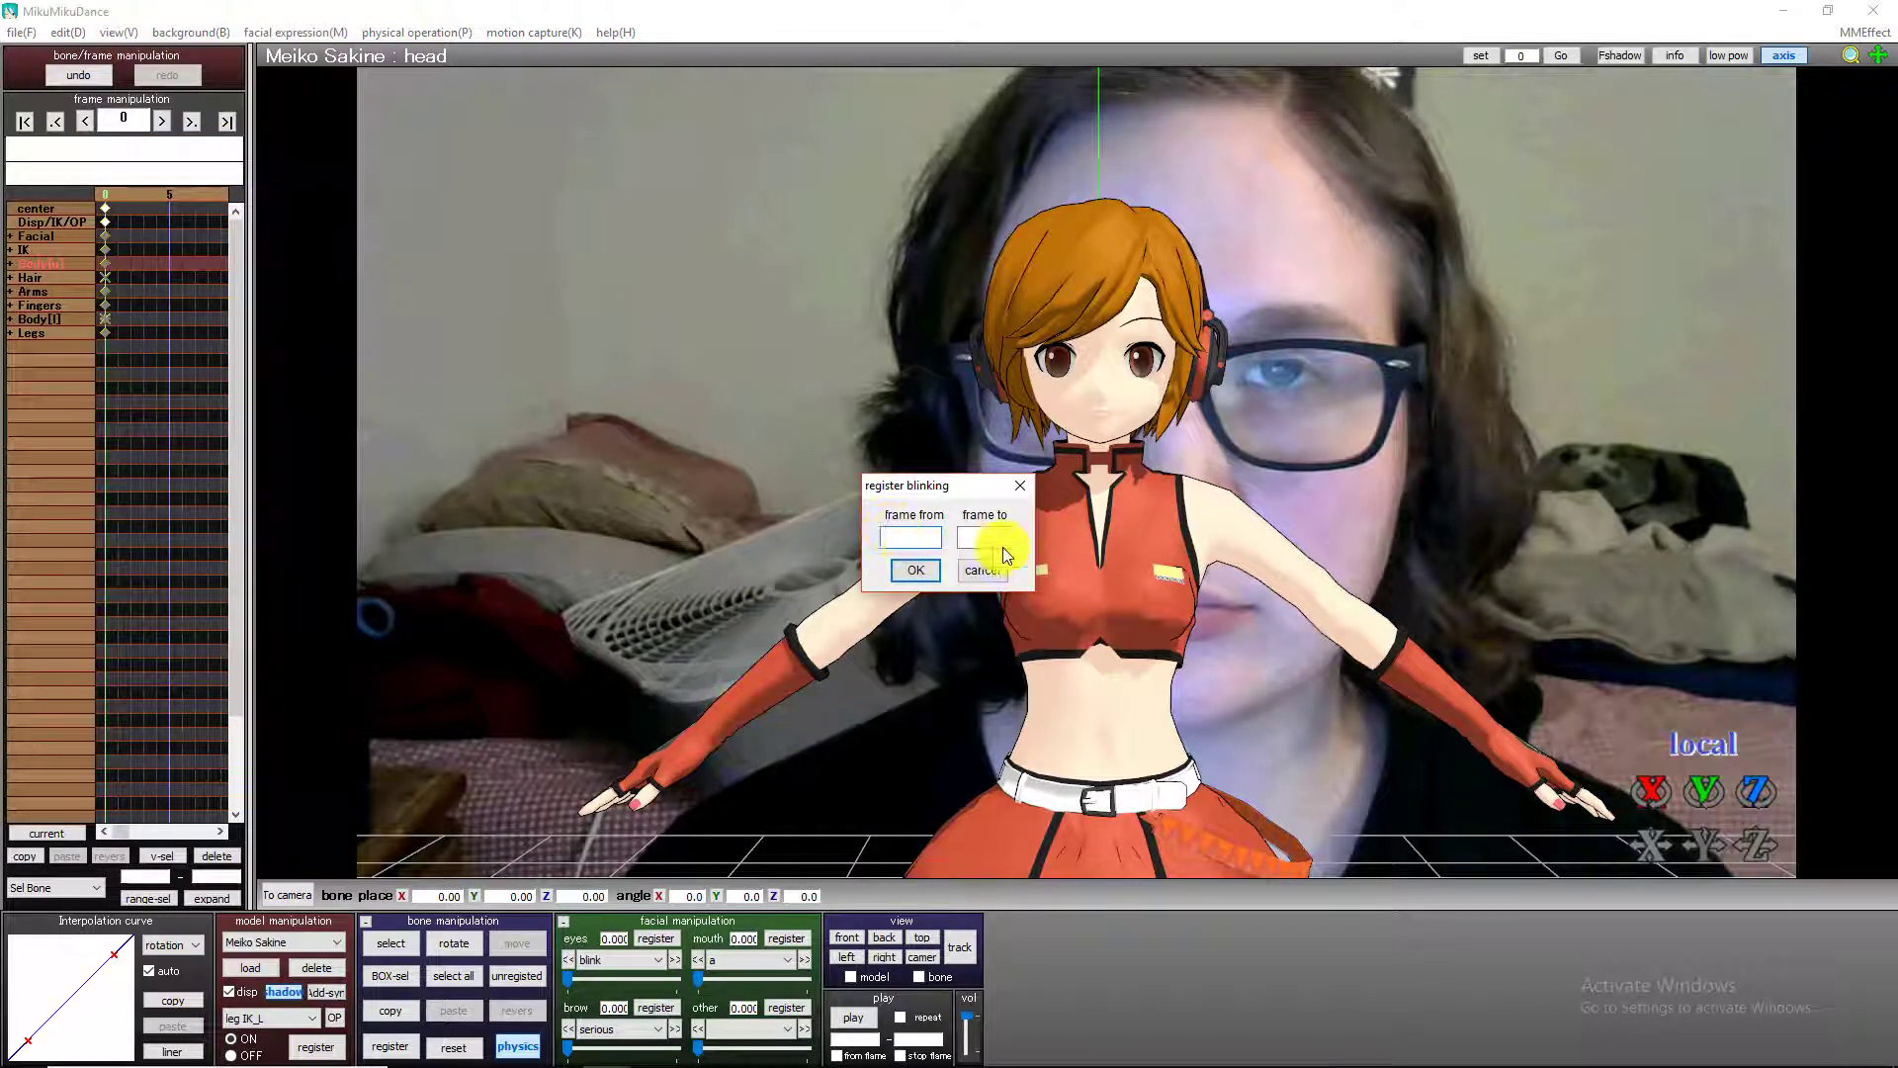
{"action": "type", "text": "0"}
{"action": "left_click", "coordinate": [1007, 542]}
{"action": "type", "text": "730"}
{"action": "left_click", "coordinate": [914, 570]}
{"action": "left_click", "coordinate": [975, 599]}
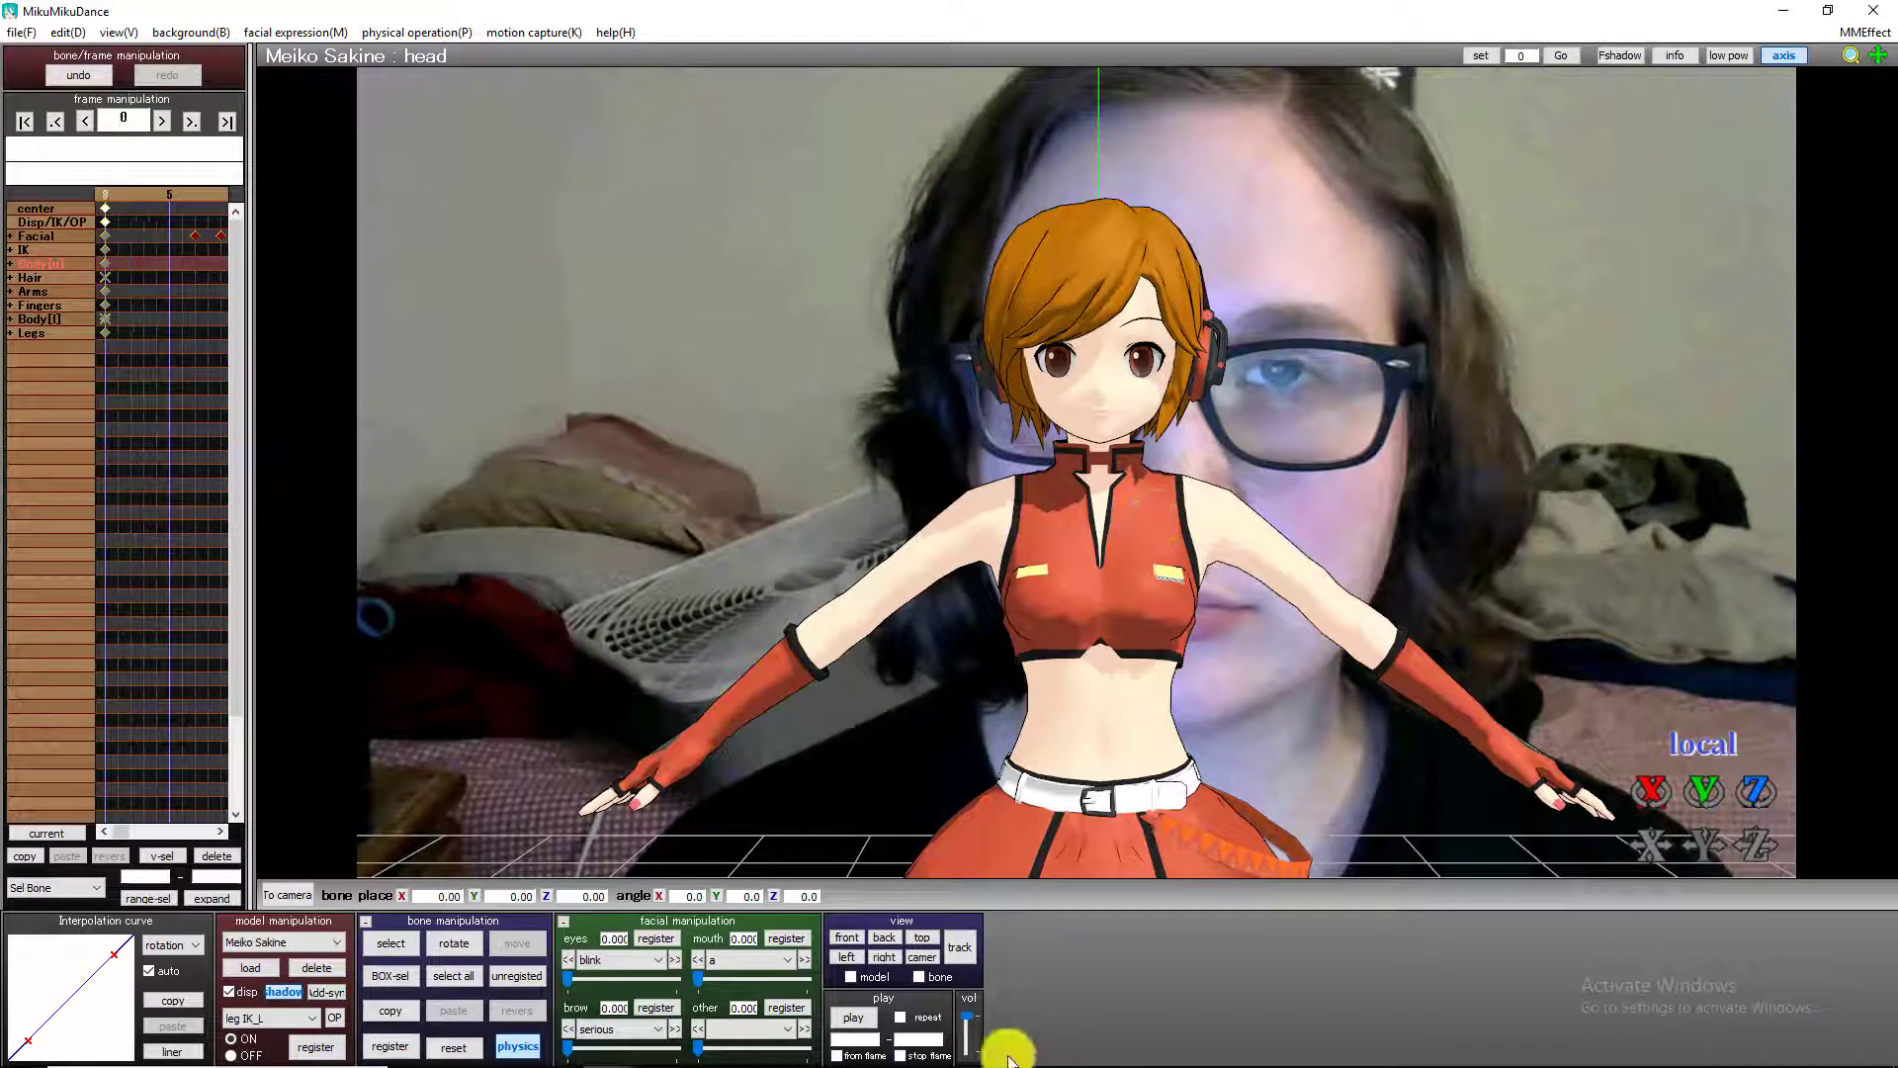
Play the animation and go through the frames up to about 169, comparing the head motion and blinking with the background video.
{"action": "left_click", "coordinate": [856, 1019]}
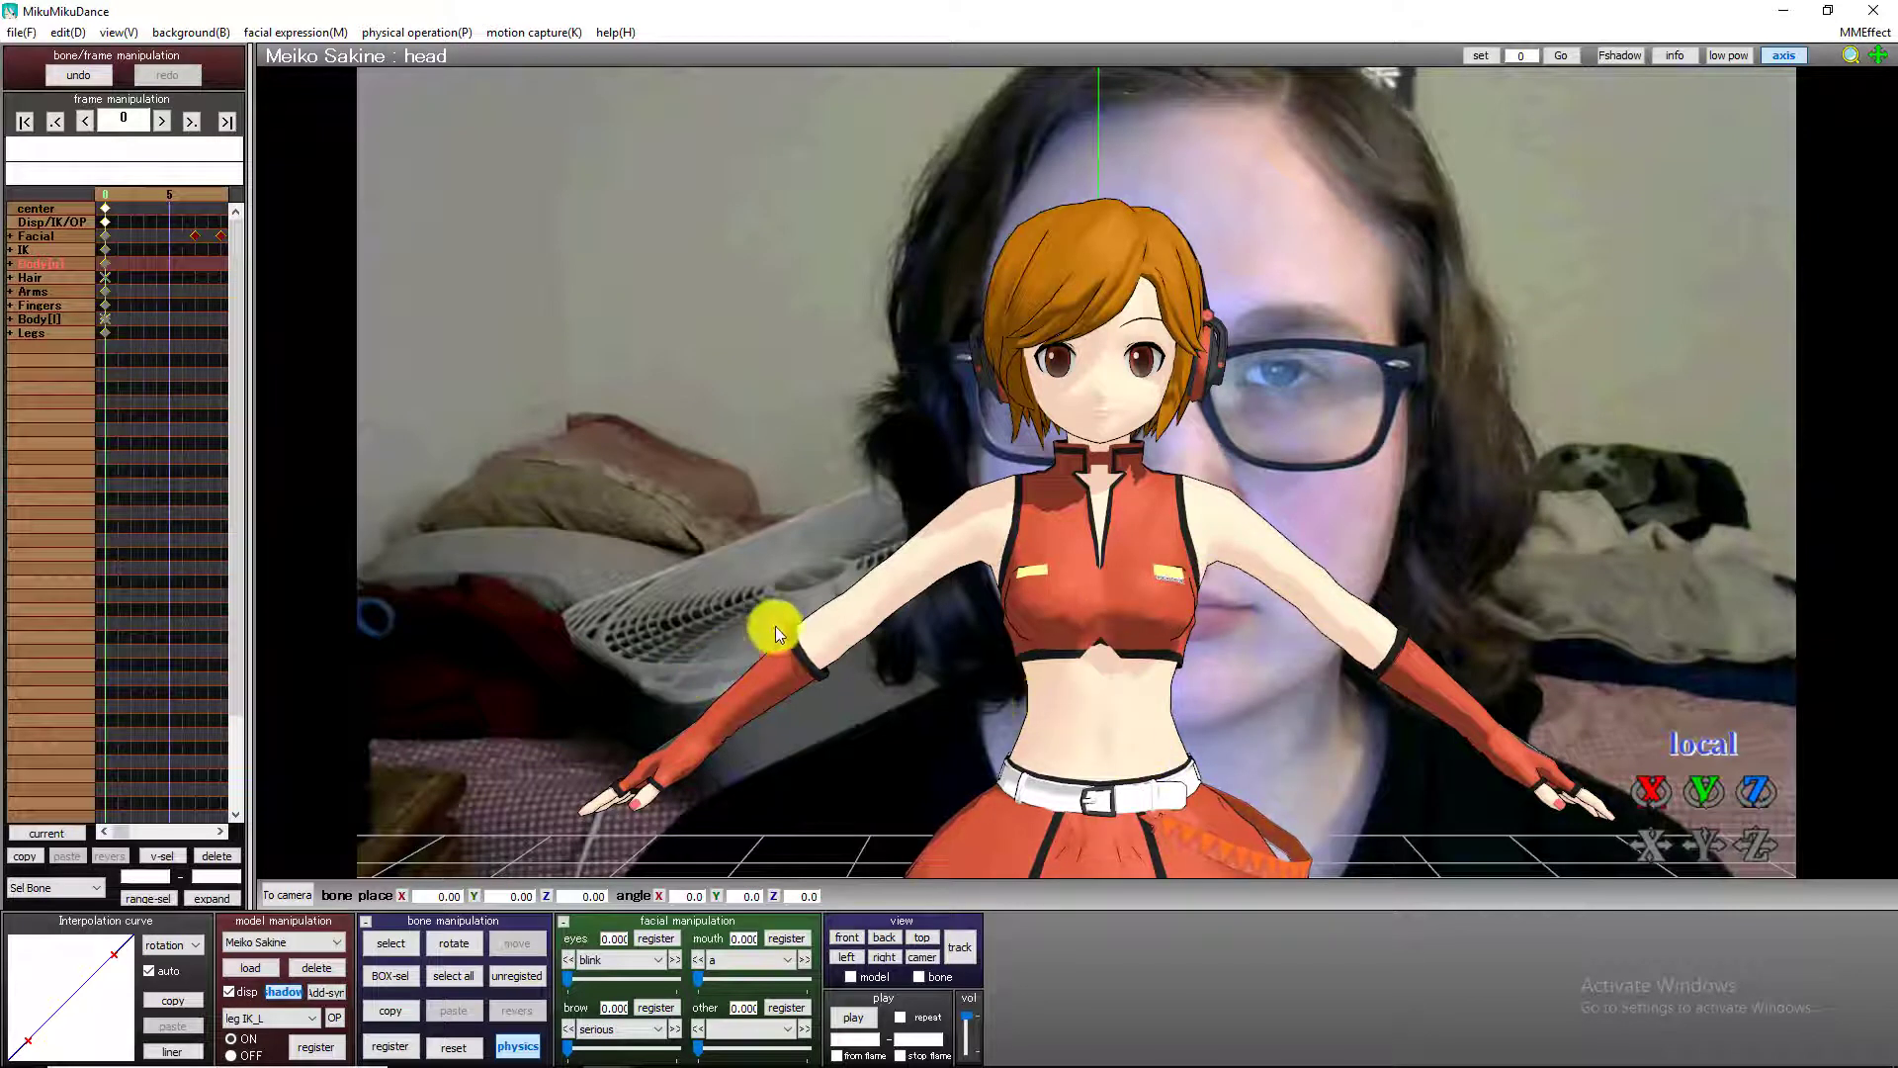
{"action": "key", "text": "Right"}
{"action": "key", "text": "Right"}
{"action": "key", "text": "Right"}
{"action": "key", "text": "Right"}
{"action": "key", "text": "Right"}
{"action": "key", "text": "Right"}
{"action": "key", "text": "Right"}
{"action": "key", "text": "Right"}
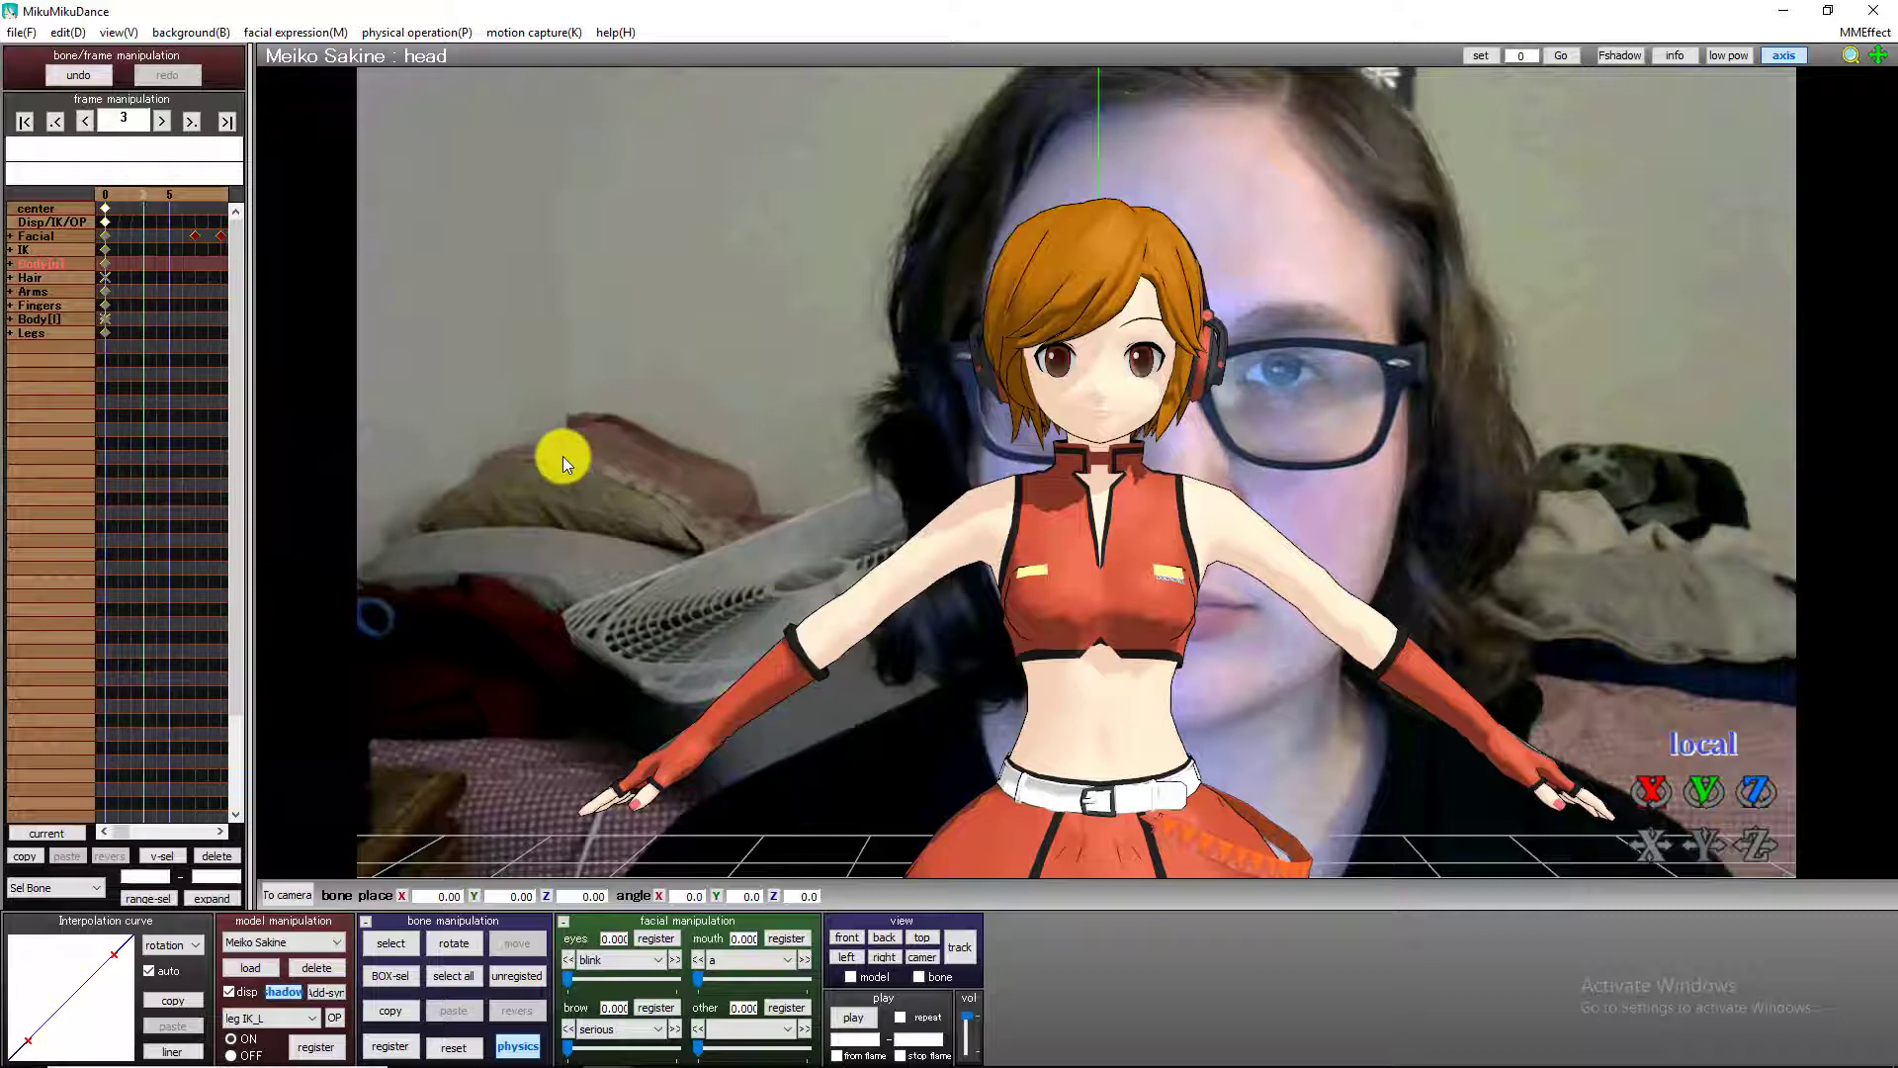
{"action": "key", "text": "Right"}
{"action": "key", "text": "Right"}
{"action": "key", "text": "Right"}
{"action": "key", "text": "Right"}
{"action": "key", "text": "Right"}
{"action": "key", "text": "Right"}
{"action": "key", "text": "Right"}
{"action": "key", "text": "Right"}
{"action": "key", "text": "Right"}
{"action": "key", "text": "Right"}
{"action": "key", "text": "Right"}
{"action": "key", "text": "Right"}
{"action": "key", "text": "Right"}
{"action": "key", "text": "Right"}
{"action": "key", "text": "Right"}
{"action": "key", "text": "Right"}
{"action": "key", "text": "Right"}
{"action": "key", "text": "Right"}
{"action": "key", "text": "Right"}
{"action": "key", "text": "Right"}
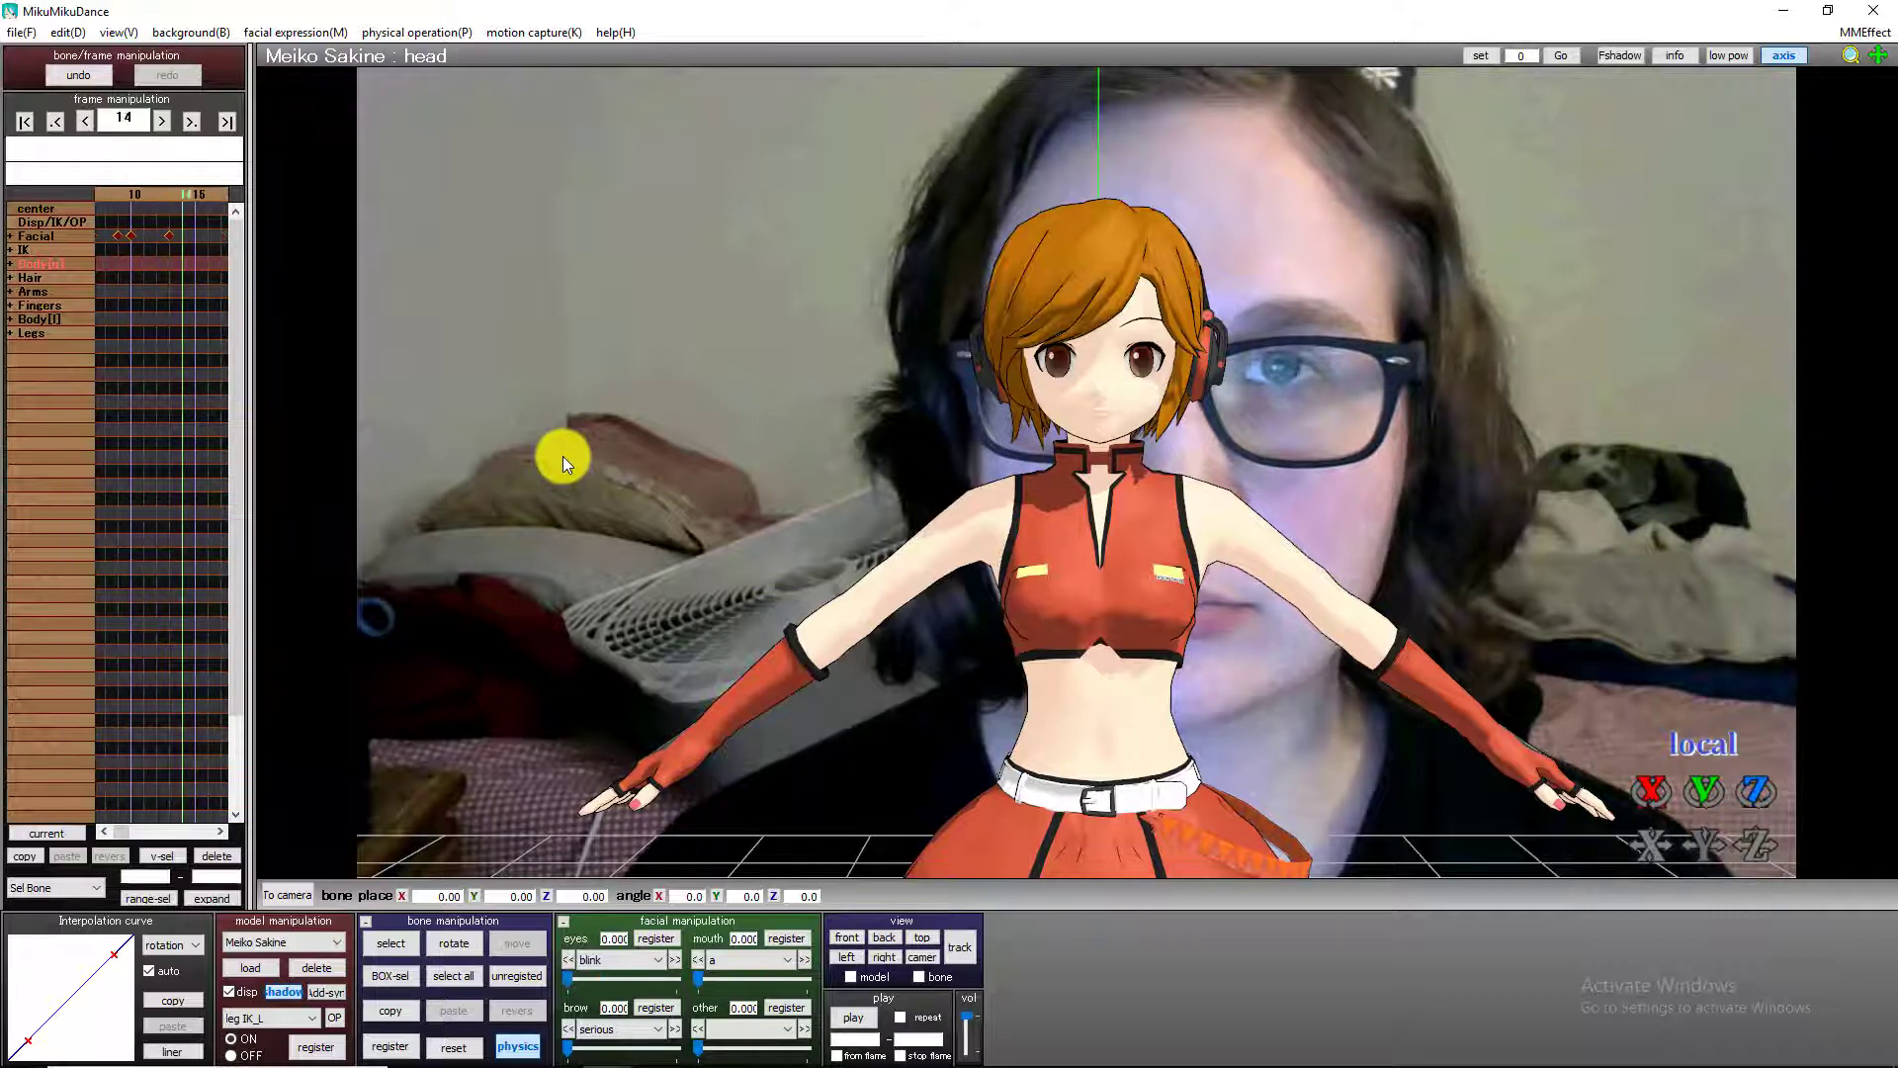
{"action": "key", "text": "Right"}
{"action": "key", "text": "Right"}
{"action": "key", "text": "Right"}
{"action": "key", "text": "Right"}
{"action": "key", "text": "Right"}
{"action": "key", "text": "Right"}
{"action": "key", "text": "Right"}
{"action": "key", "text": "Right"}
{"action": "key", "text": "Right"}
{"action": "key", "text": "Right"}
{"action": "key", "text": "Right"}
{"action": "key", "text": "Right"}
{"action": "key", "text": "Right"}
{"action": "key", "text": "Right"}
{"action": "key", "text": "Right"}
{"action": "key", "text": "Right"}
{"action": "key", "text": "Right"}
{"action": "key", "text": "Right"}
{"action": "key", "text": "Right"}
{"action": "key", "text": "Right"}
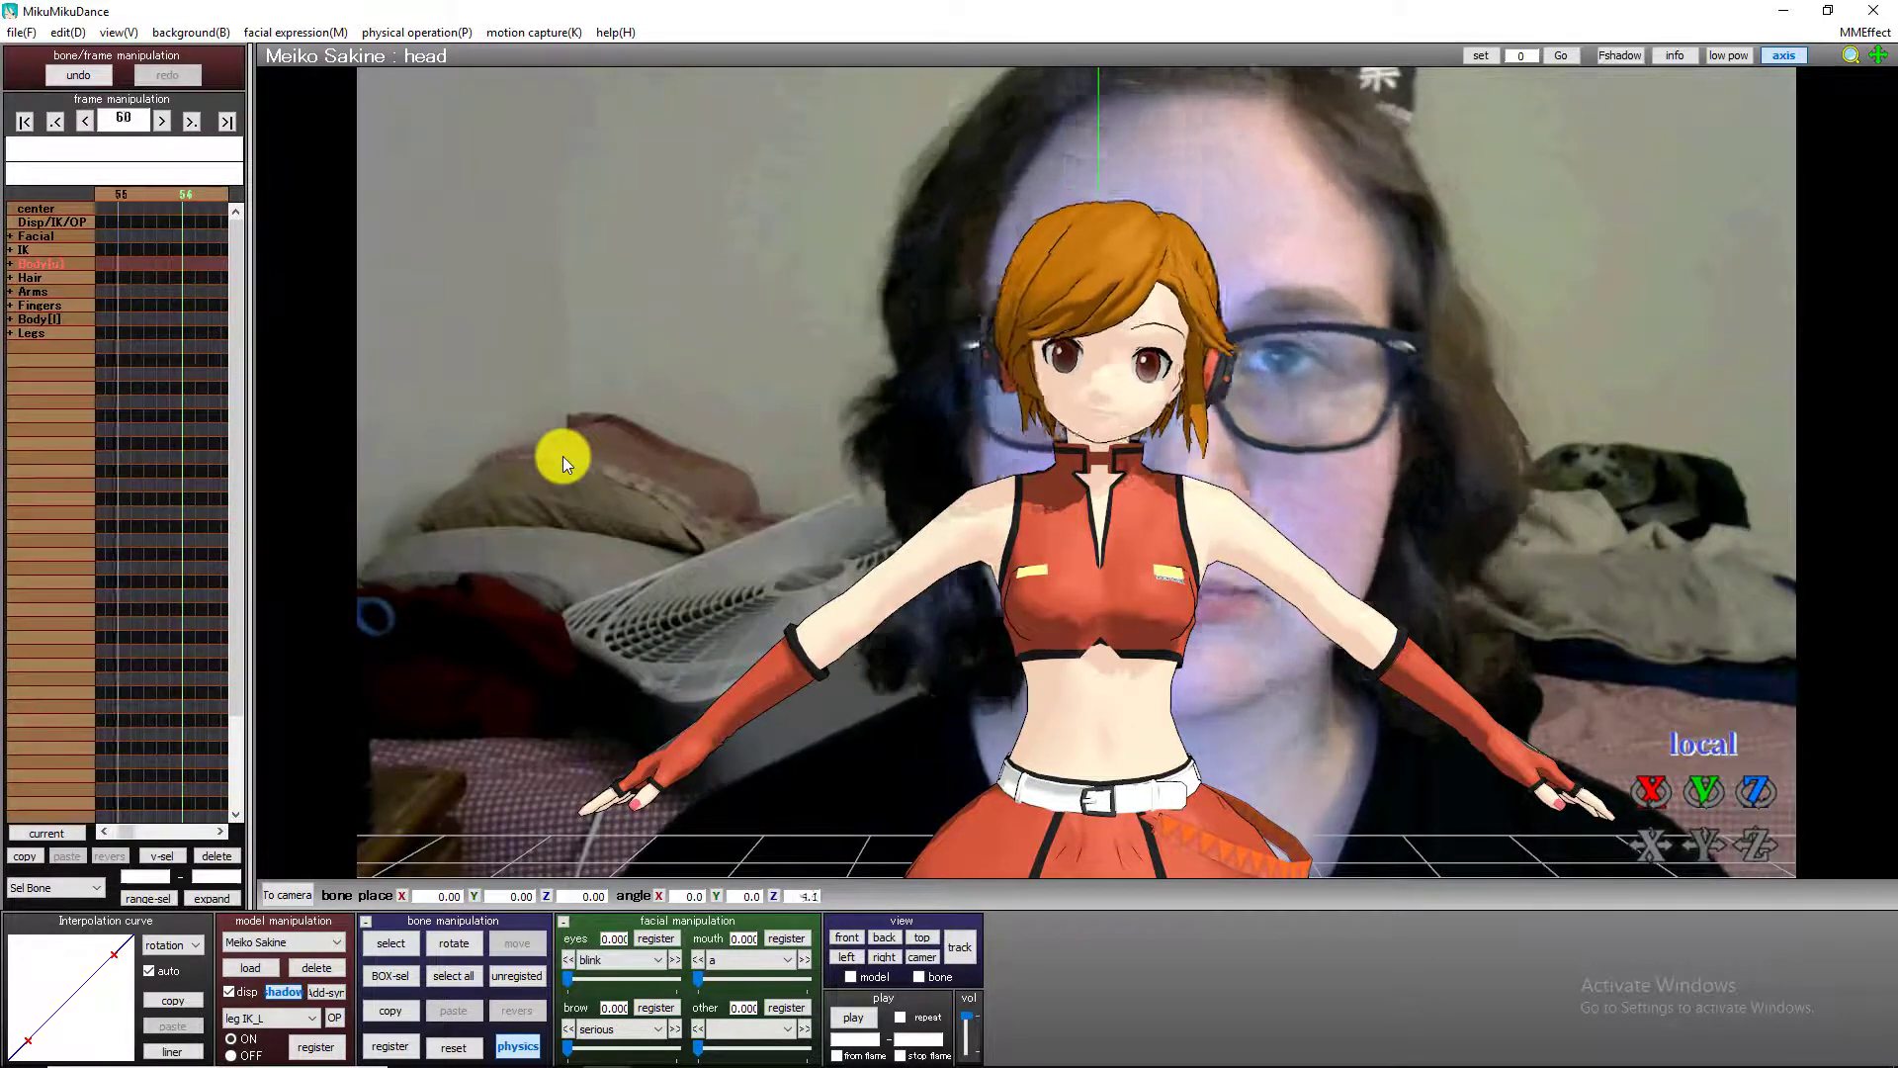
{"action": "key", "text": "Right"}
{"action": "key", "text": "Right"}
{"action": "key", "text": "Right"}
{"action": "key", "text": "Right"}
{"action": "key", "text": "Right"}
{"action": "key", "text": "Right"}
{"action": "key", "text": "Right"}
{"action": "key", "text": "Right"}
{"action": "key", "text": "Right"}
{"action": "key", "text": "Right"}
{"action": "key", "text": "Right"}
{"action": "key", "text": "Right"}
{"action": "key", "text": "Right"}
{"action": "key", "text": "Right"}
{"action": "key", "text": "Right"}
{"action": "key", "text": "Right"}
{"action": "key", "text": "Right"}
{"action": "key", "text": "Right"}
{"action": "key", "text": "Right"}
{"action": "key", "text": "Right"}
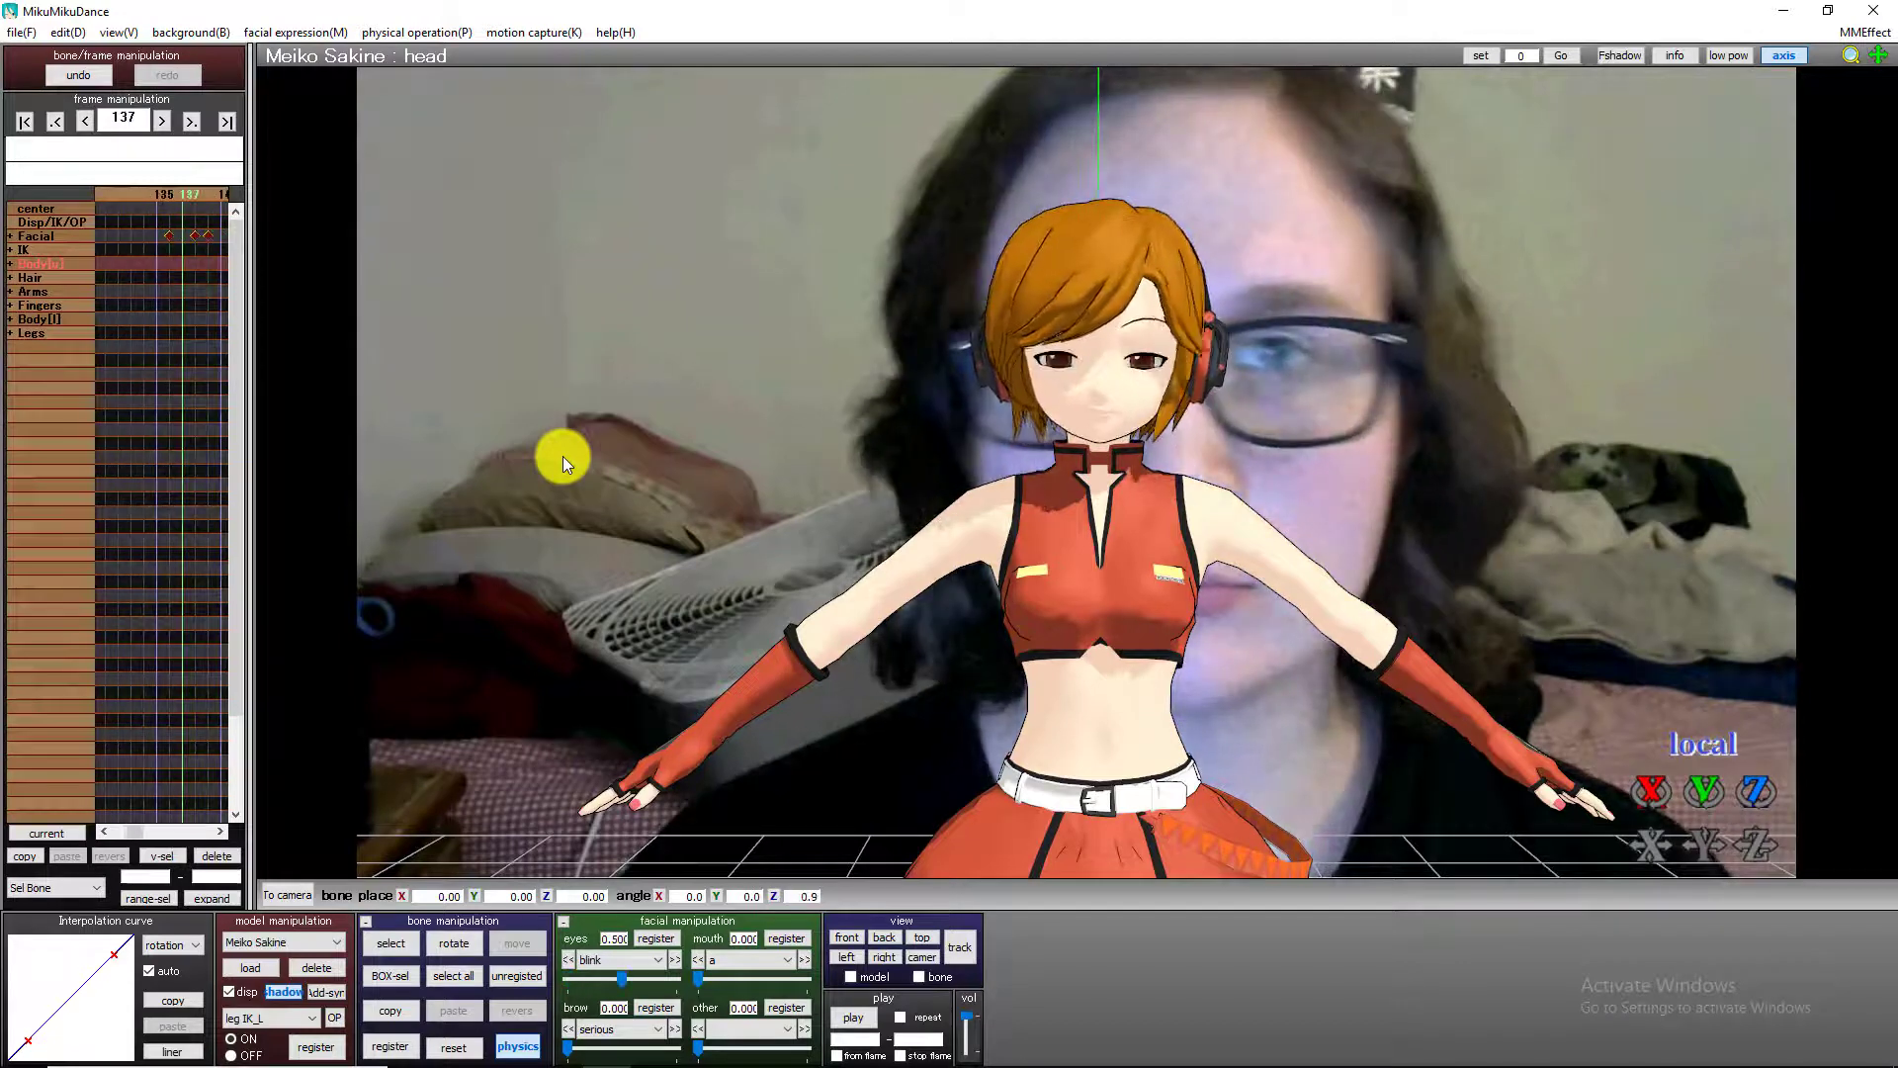
{"action": "key", "text": "Right"}
{"action": "key", "text": "Right"}
{"action": "key", "text": "Right"}
{"action": "key", "text": "Right"}
{"action": "key", "text": "Right"}
{"action": "key", "text": "Right"}
{"action": "key", "text": "Right"}
{"action": "key", "text": "Right"}
{"action": "key", "text": "Right"}
{"action": "key", "text": "Right"}
{"action": "key", "text": "Right"}
{"action": "key", "text": "Right"}
{"action": "key", "text": "Right"}
{"action": "key", "text": "Right"}
{"action": "key", "text": "Right"}
{"action": "key", "text": "Right"}
{"action": "key", "text": "Right"}
{"action": "key", "text": "Right"}
{"action": "key", "text": "Right"}
{"action": "key", "text": "Right"}
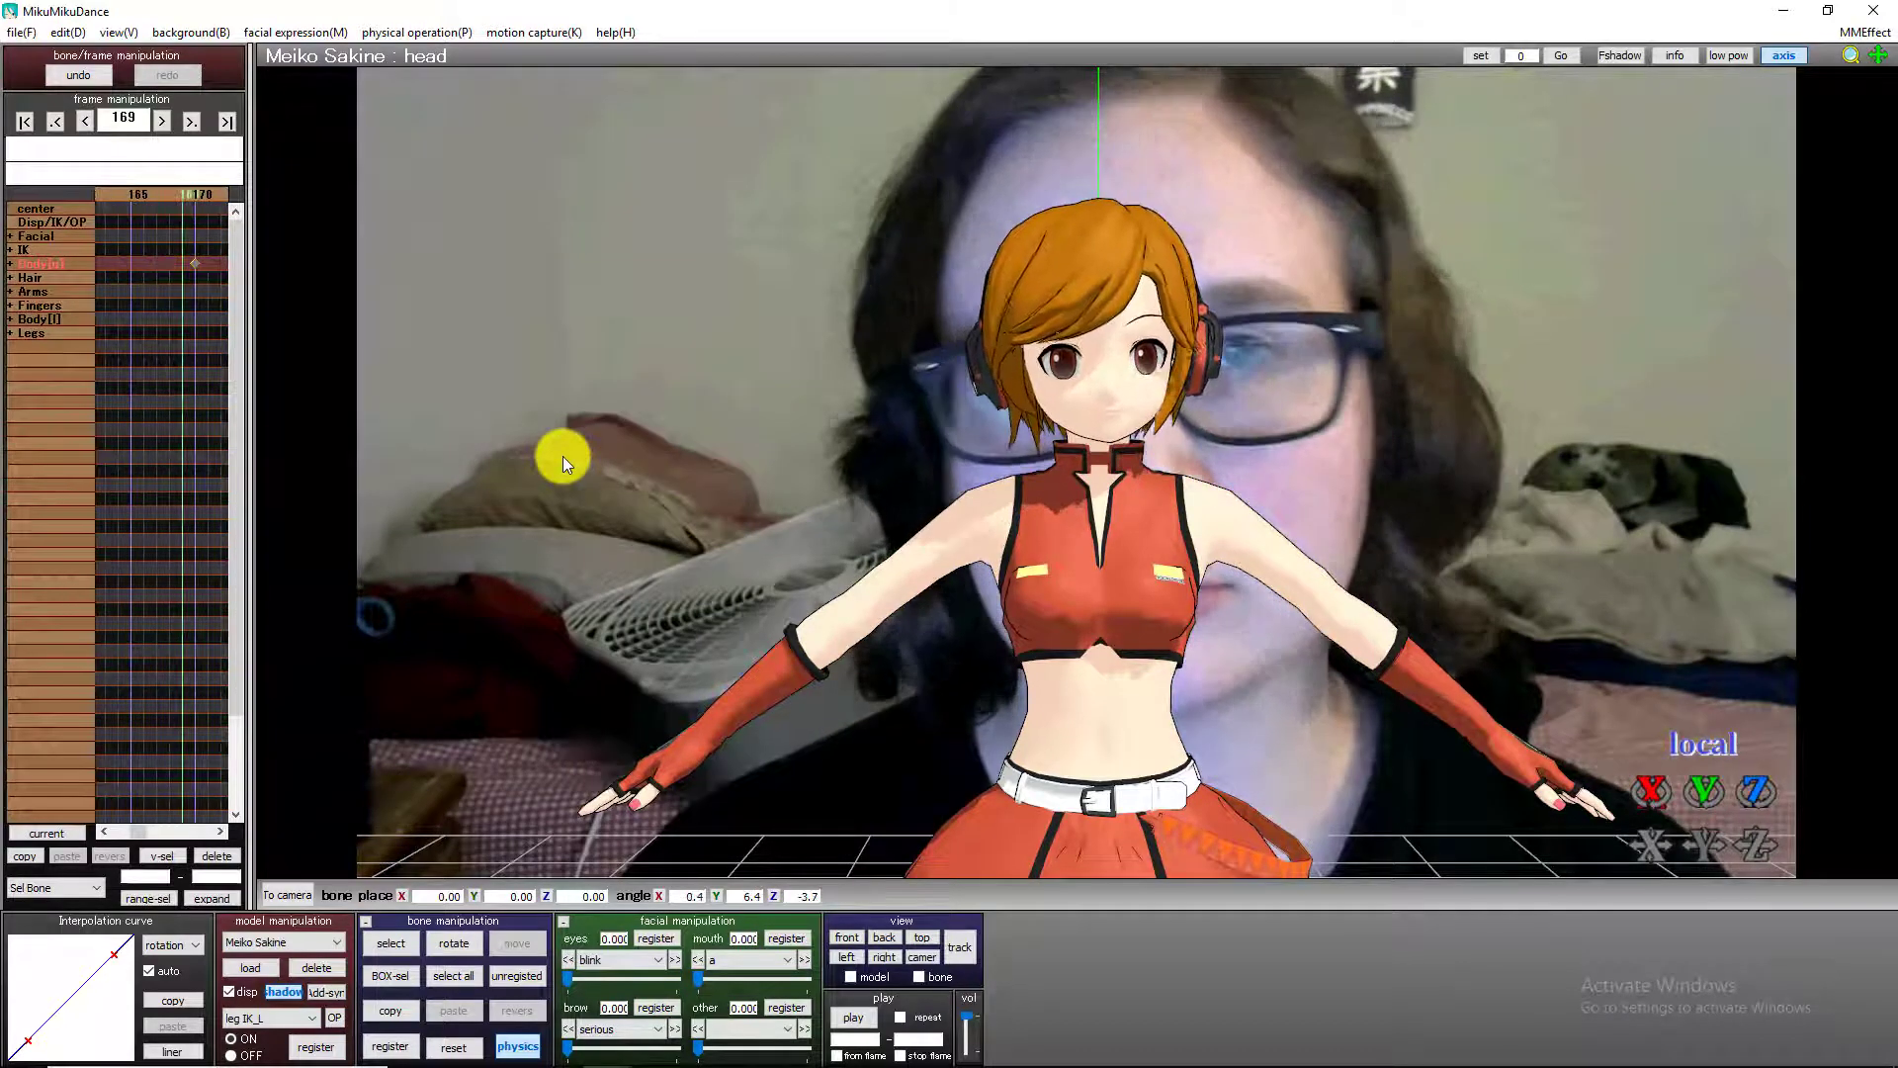
Register keyframes for the right and left eye bones and for the blink expression at frame 171.
{"action": "key", "text": "Left"}
{"action": "key", "text": "Left"}
{"action": "key", "text": "Left"}
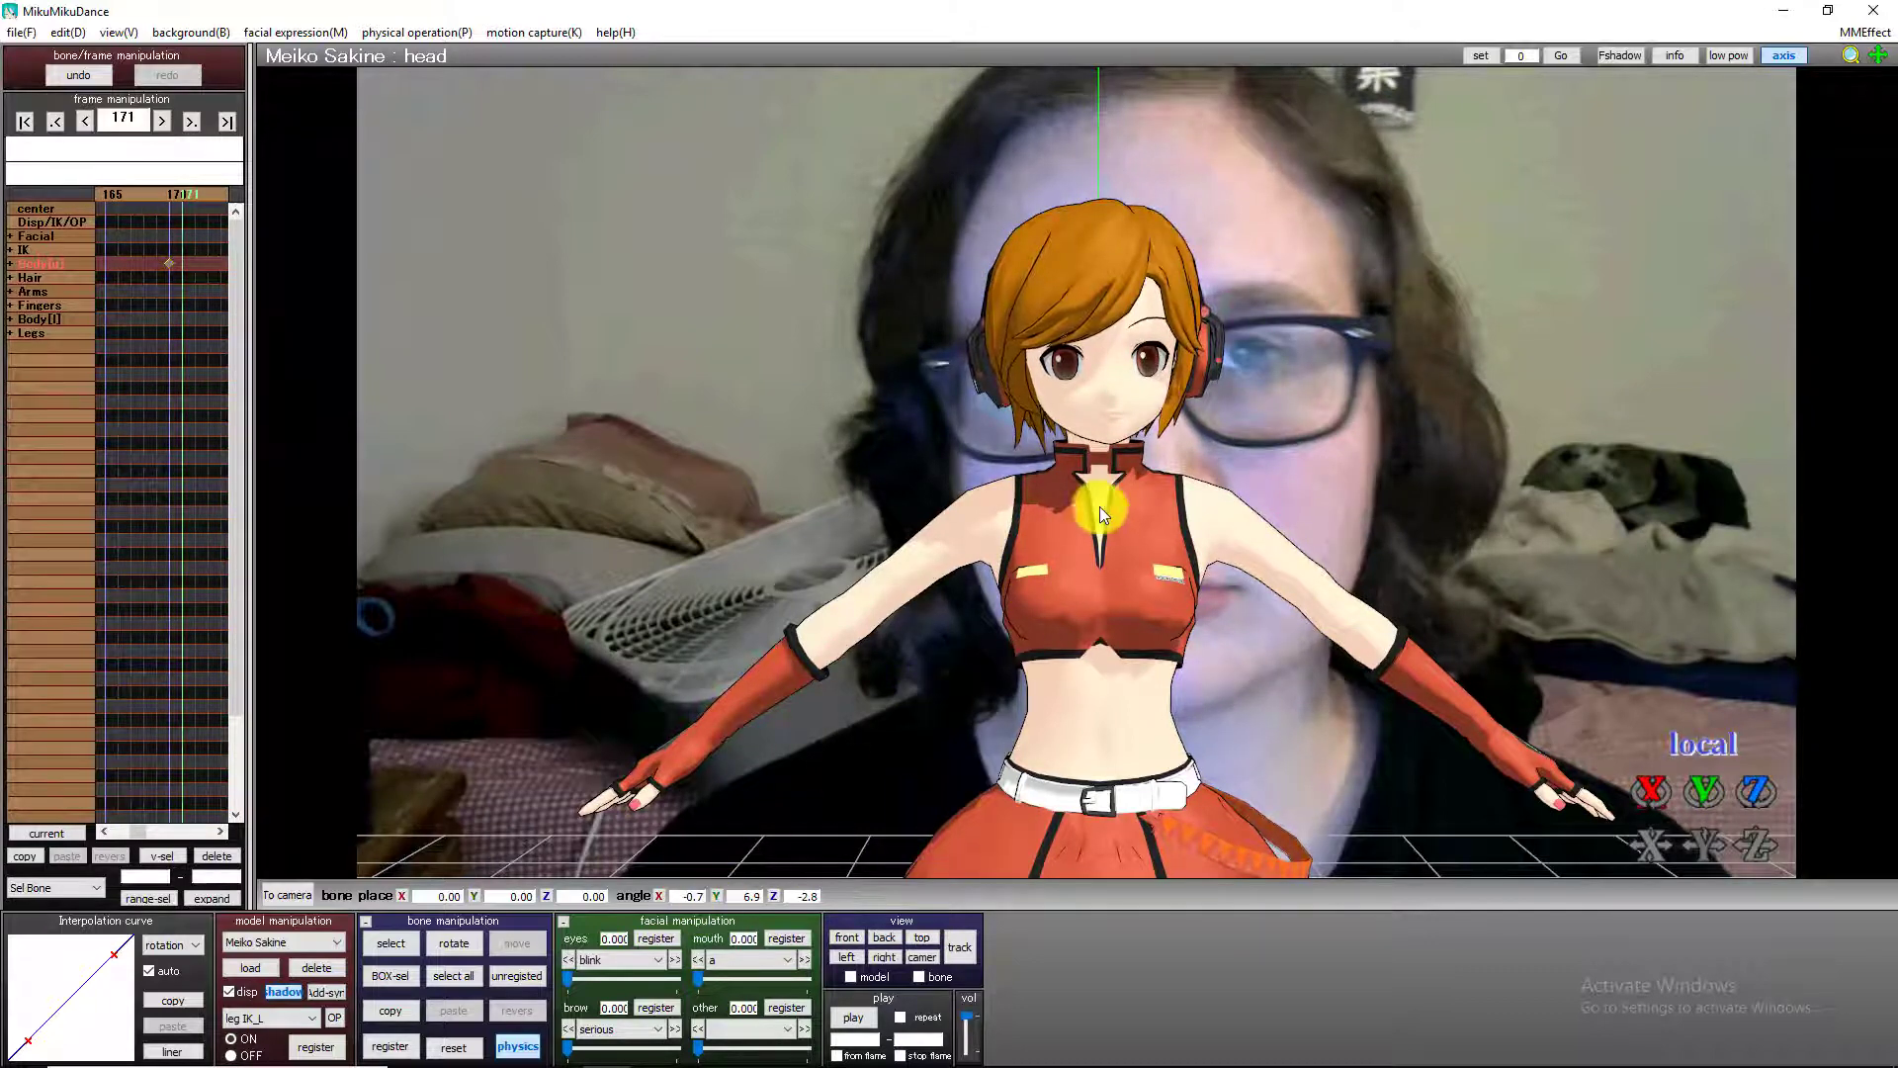
{"action": "left_click", "coordinate": [391, 942]}
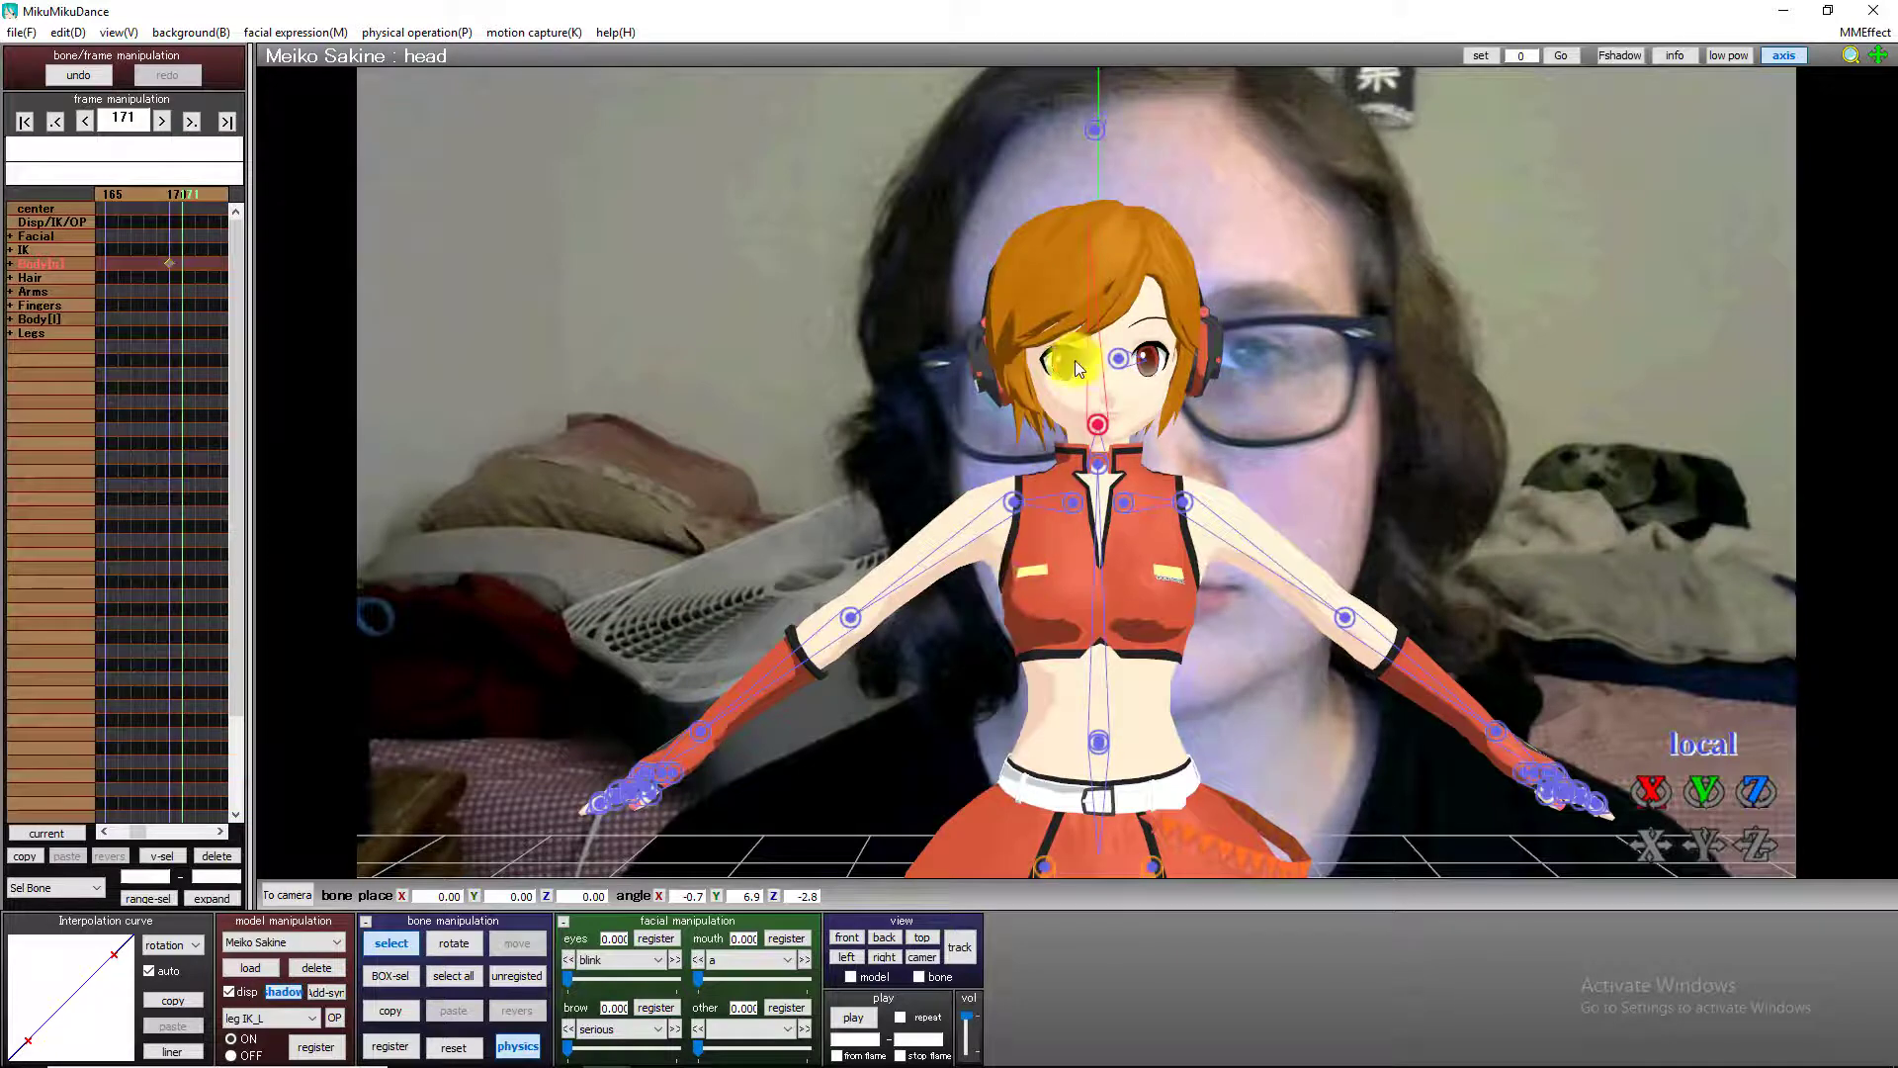
{"action": "left_click", "coordinate": [1075, 360]}
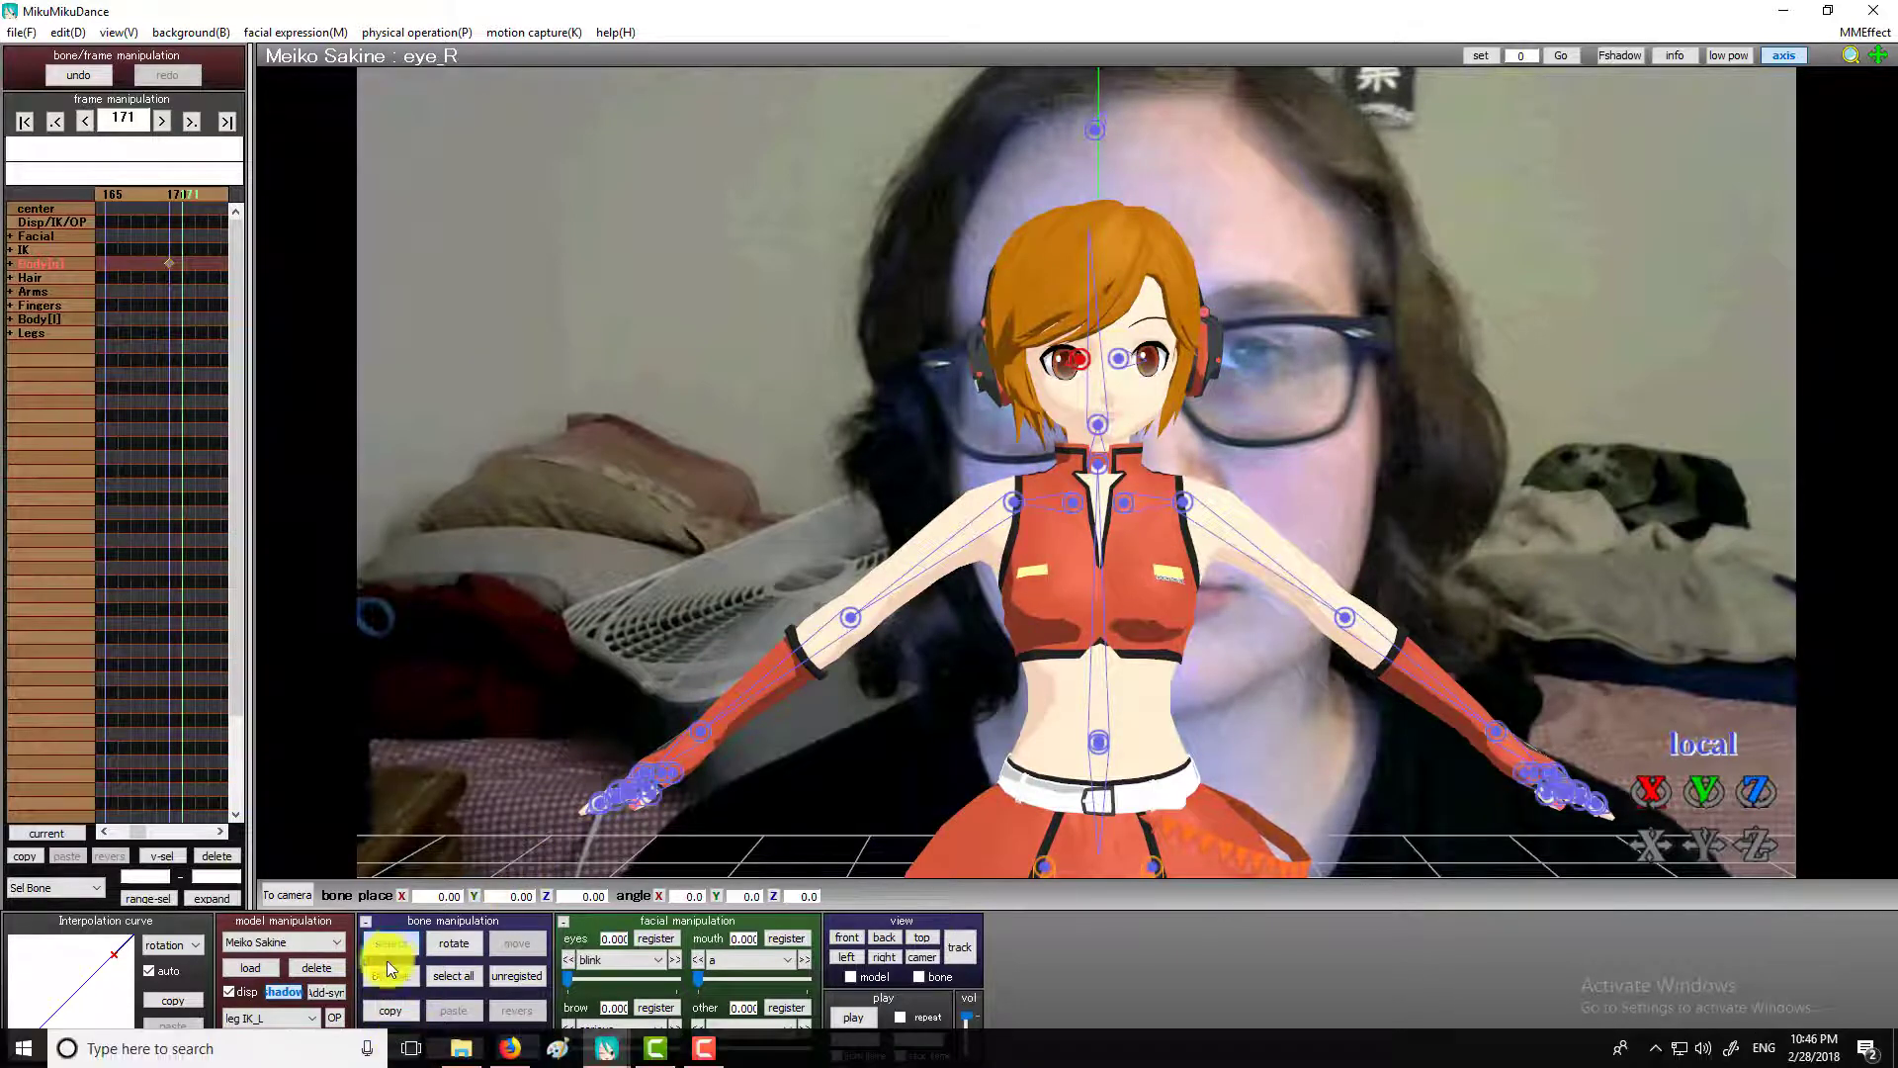
{"action": "left_click", "coordinate": [1118, 358]}
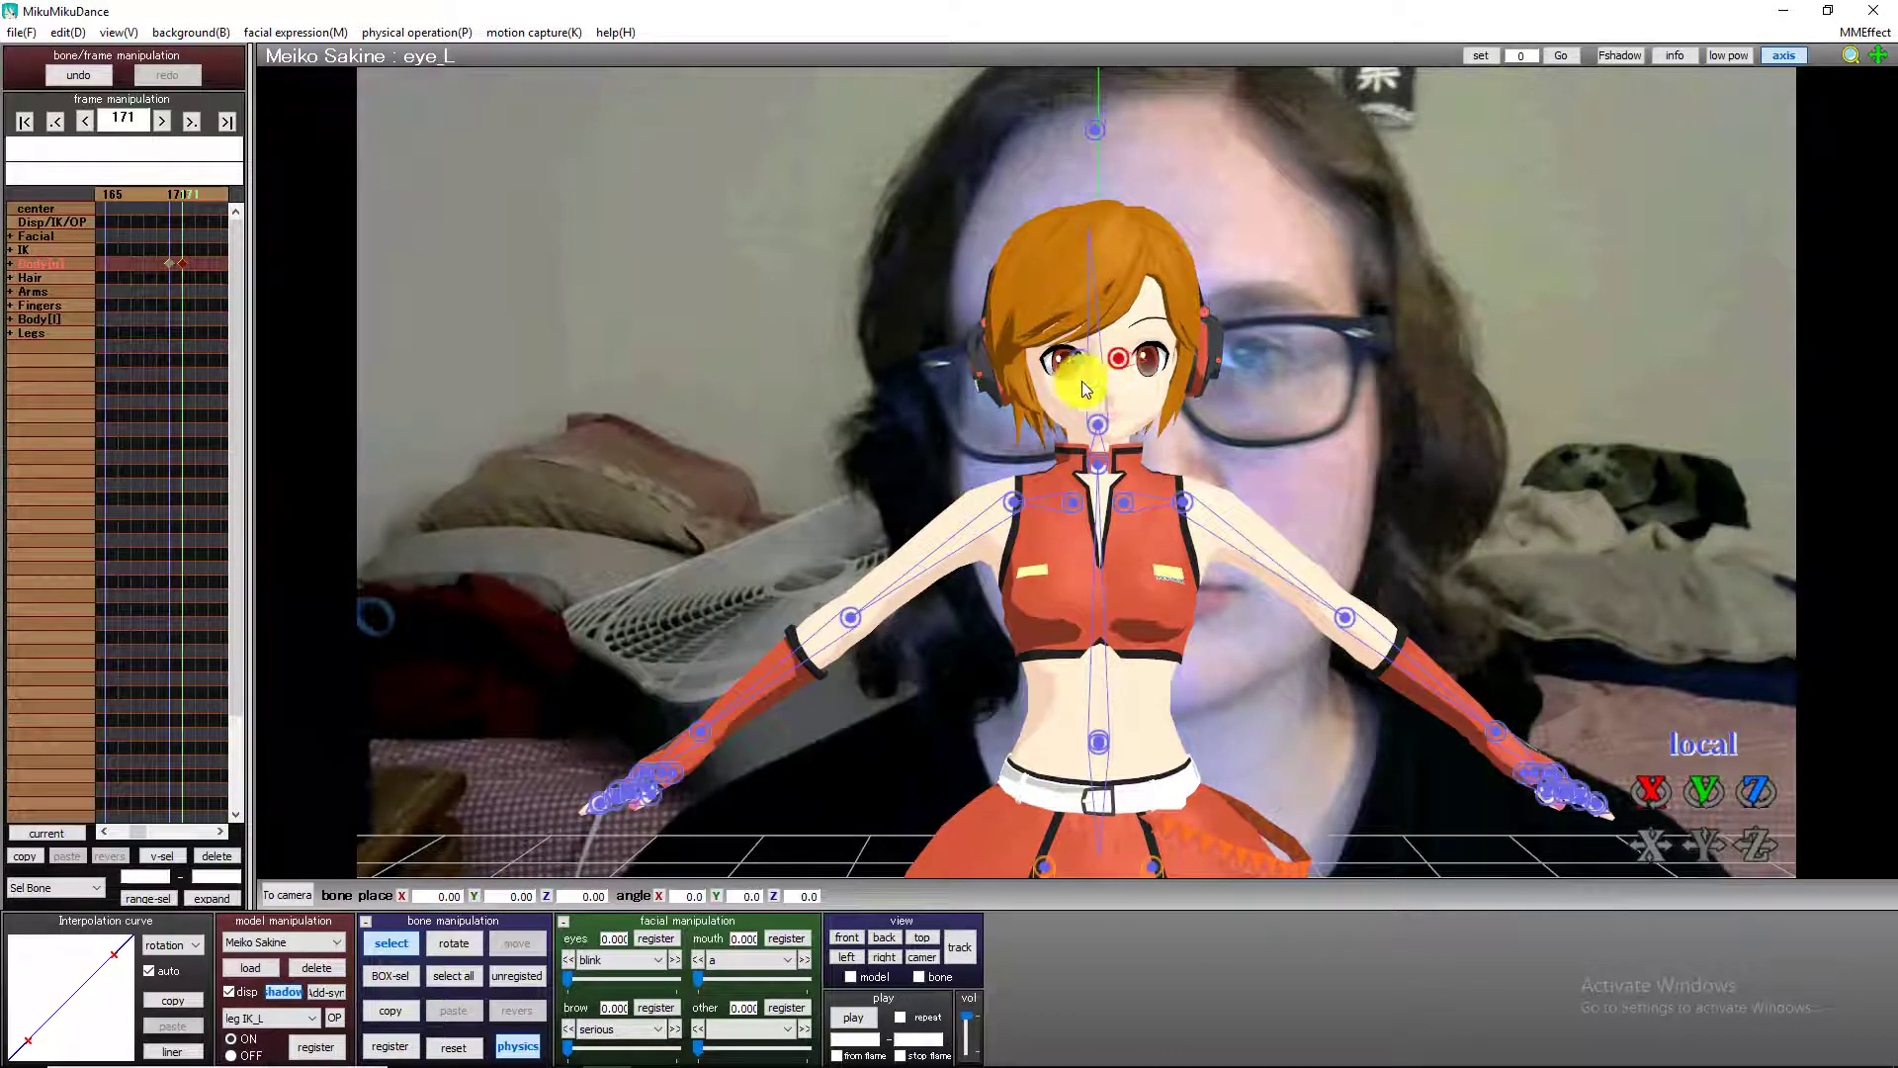
{"action": "left_click", "coordinate": [400, 1050]}
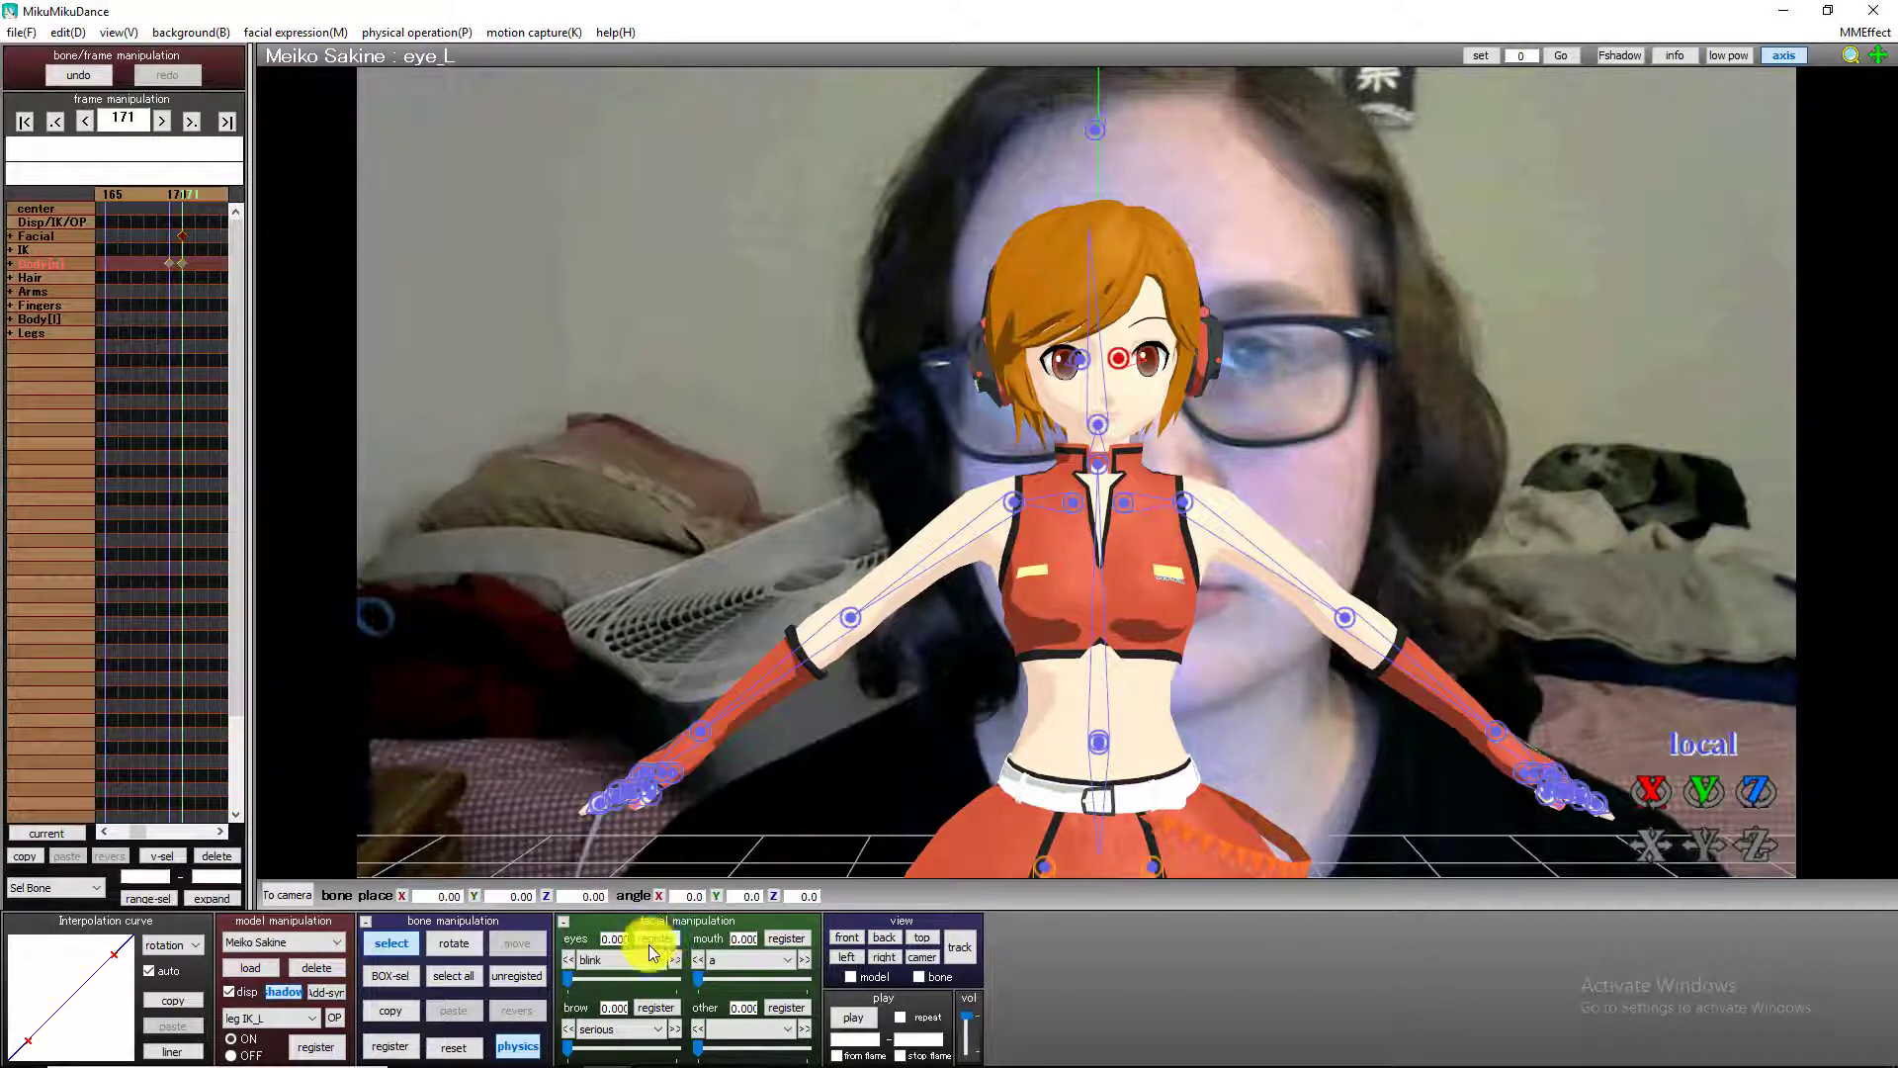
Set the blink expression to about 0.5 at frame 200, where the head looks down, and register it.
{"action": "key", "text": "Right"}
{"action": "key", "text": "Right"}
{"action": "key", "text": "Right"}
{"action": "key", "text": "Right"}
{"action": "key", "text": "Right"}
{"action": "key", "text": "Right"}
{"action": "key", "text": "Right"}
{"action": "key", "text": "Right"}
{"action": "key", "text": "Right"}
{"action": "key", "text": "Right"}
{"action": "key", "text": "Right"}
{"action": "key", "text": "Right"}
{"action": "key", "text": "Right"}
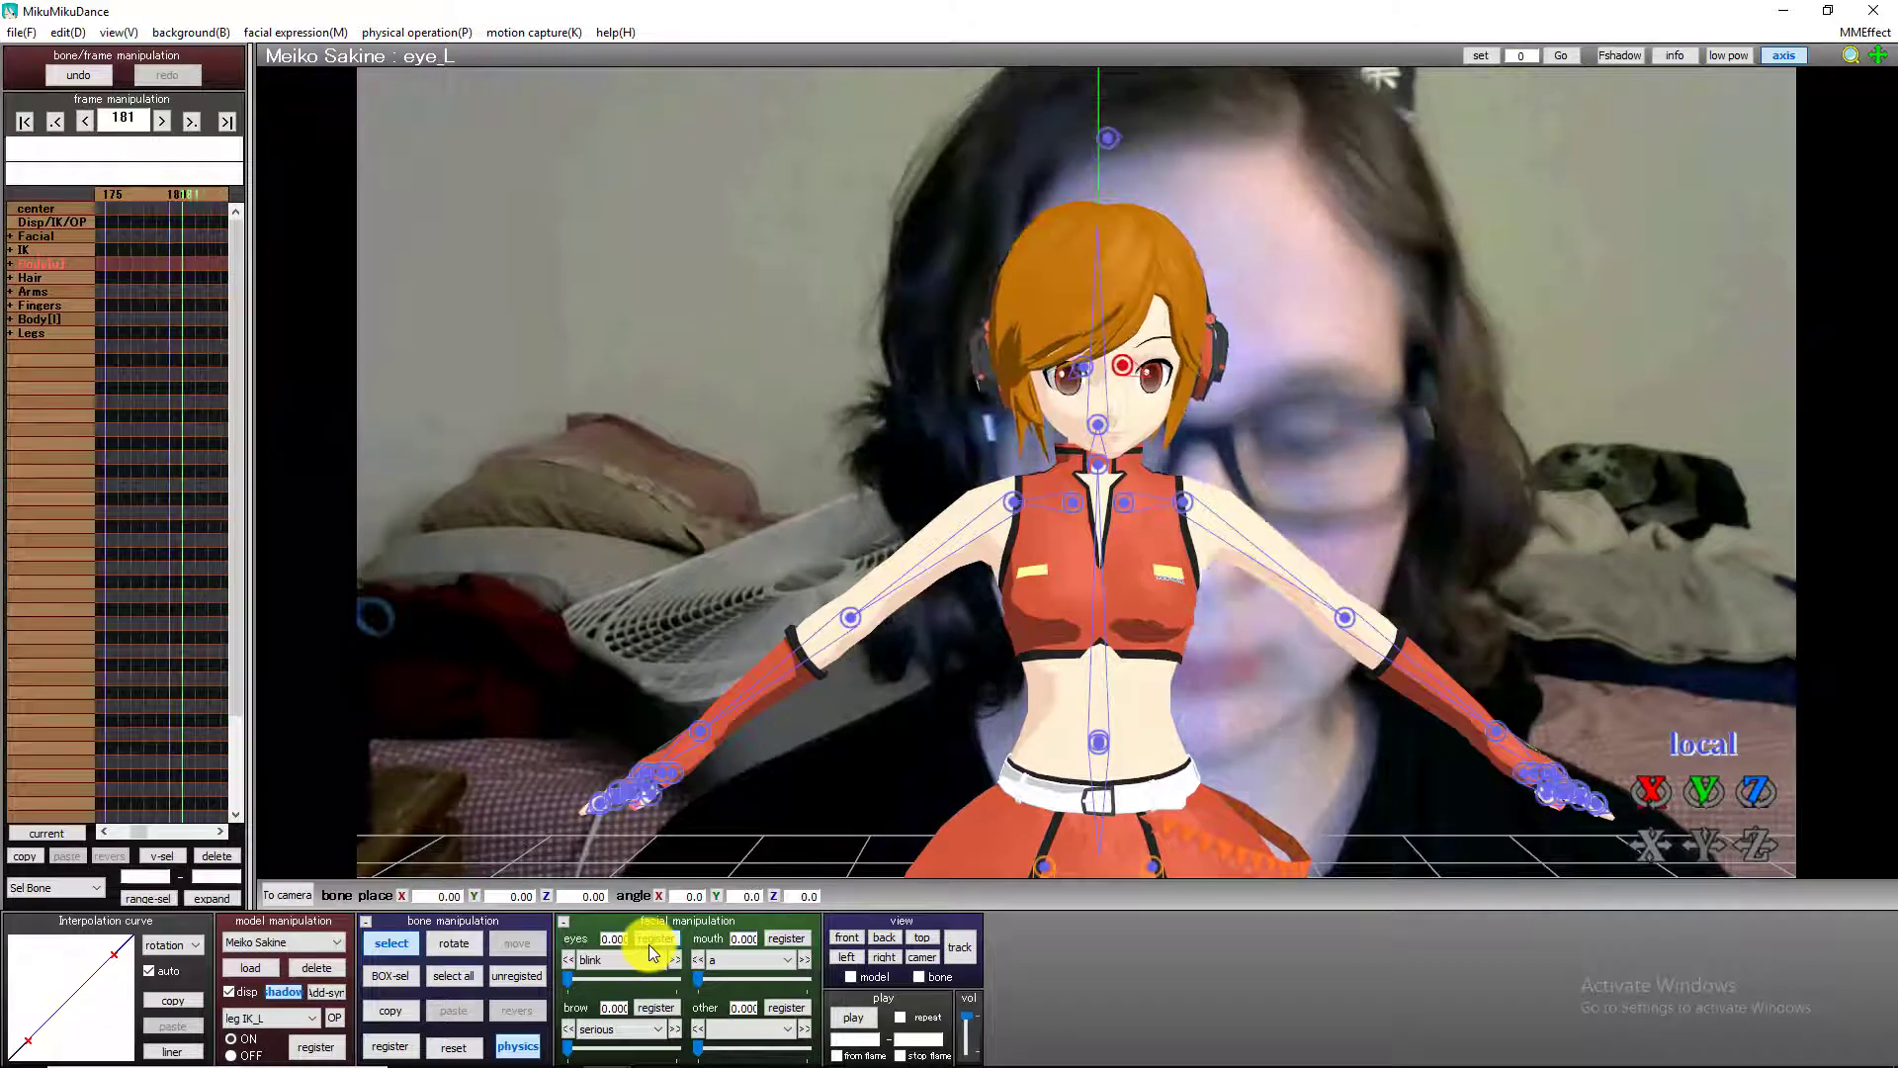
{"action": "key", "text": "Right"}
{"action": "key", "text": "Right"}
{"action": "key", "text": "Right"}
{"action": "key", "text": "Right"}
{"action": "key", "text": "Right"}
{"action": "key", "text": "Right"}
{"action": "key", "text": "Right"}
{"action": "key", "text": "Right"}
{"action": "key", "text": "Right"}
{"action": "key", "text": "Right"}
{"action": "key", "text": "Right"}
{"action": "key", "text": "Right"}
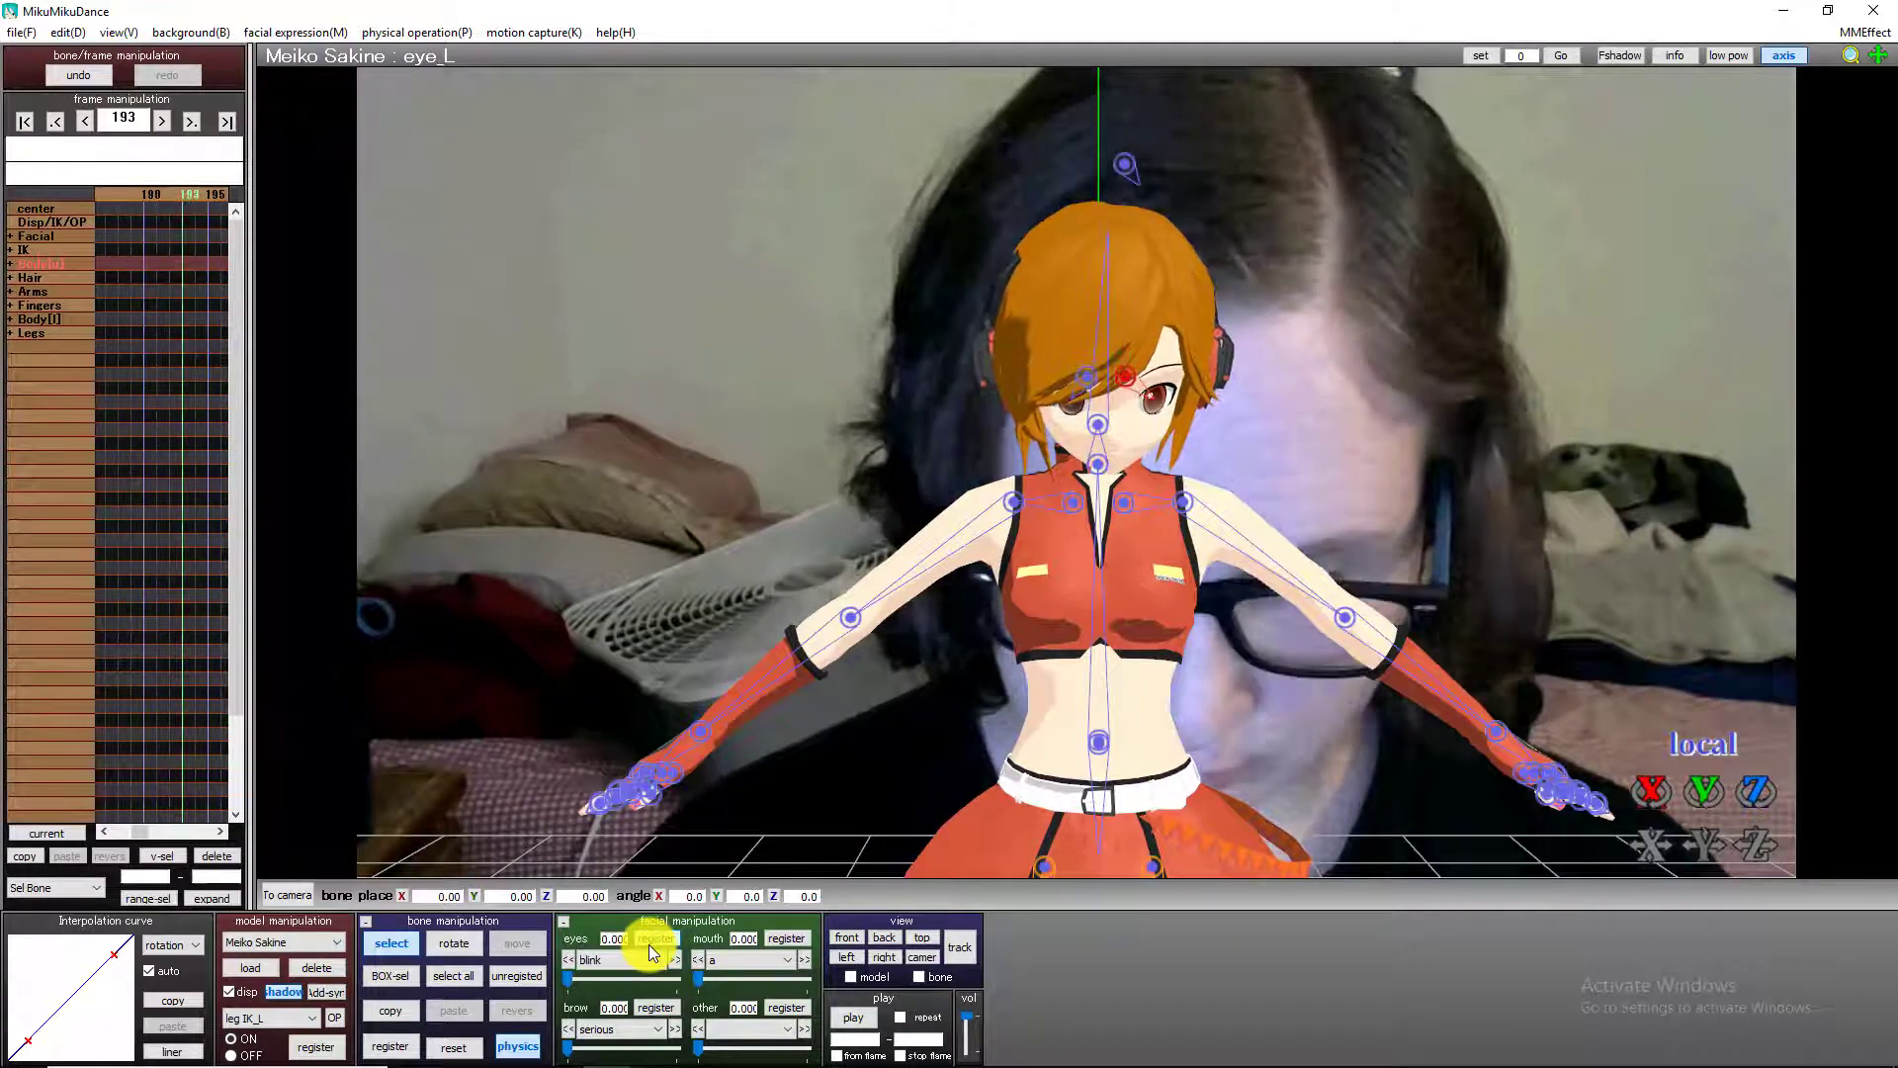
{"action": "key", "text": "Right"}
{"action": "key", "text": "Right"}
{"action": "key", "text": "Right"}
{"action": "key", "text": "Right"}
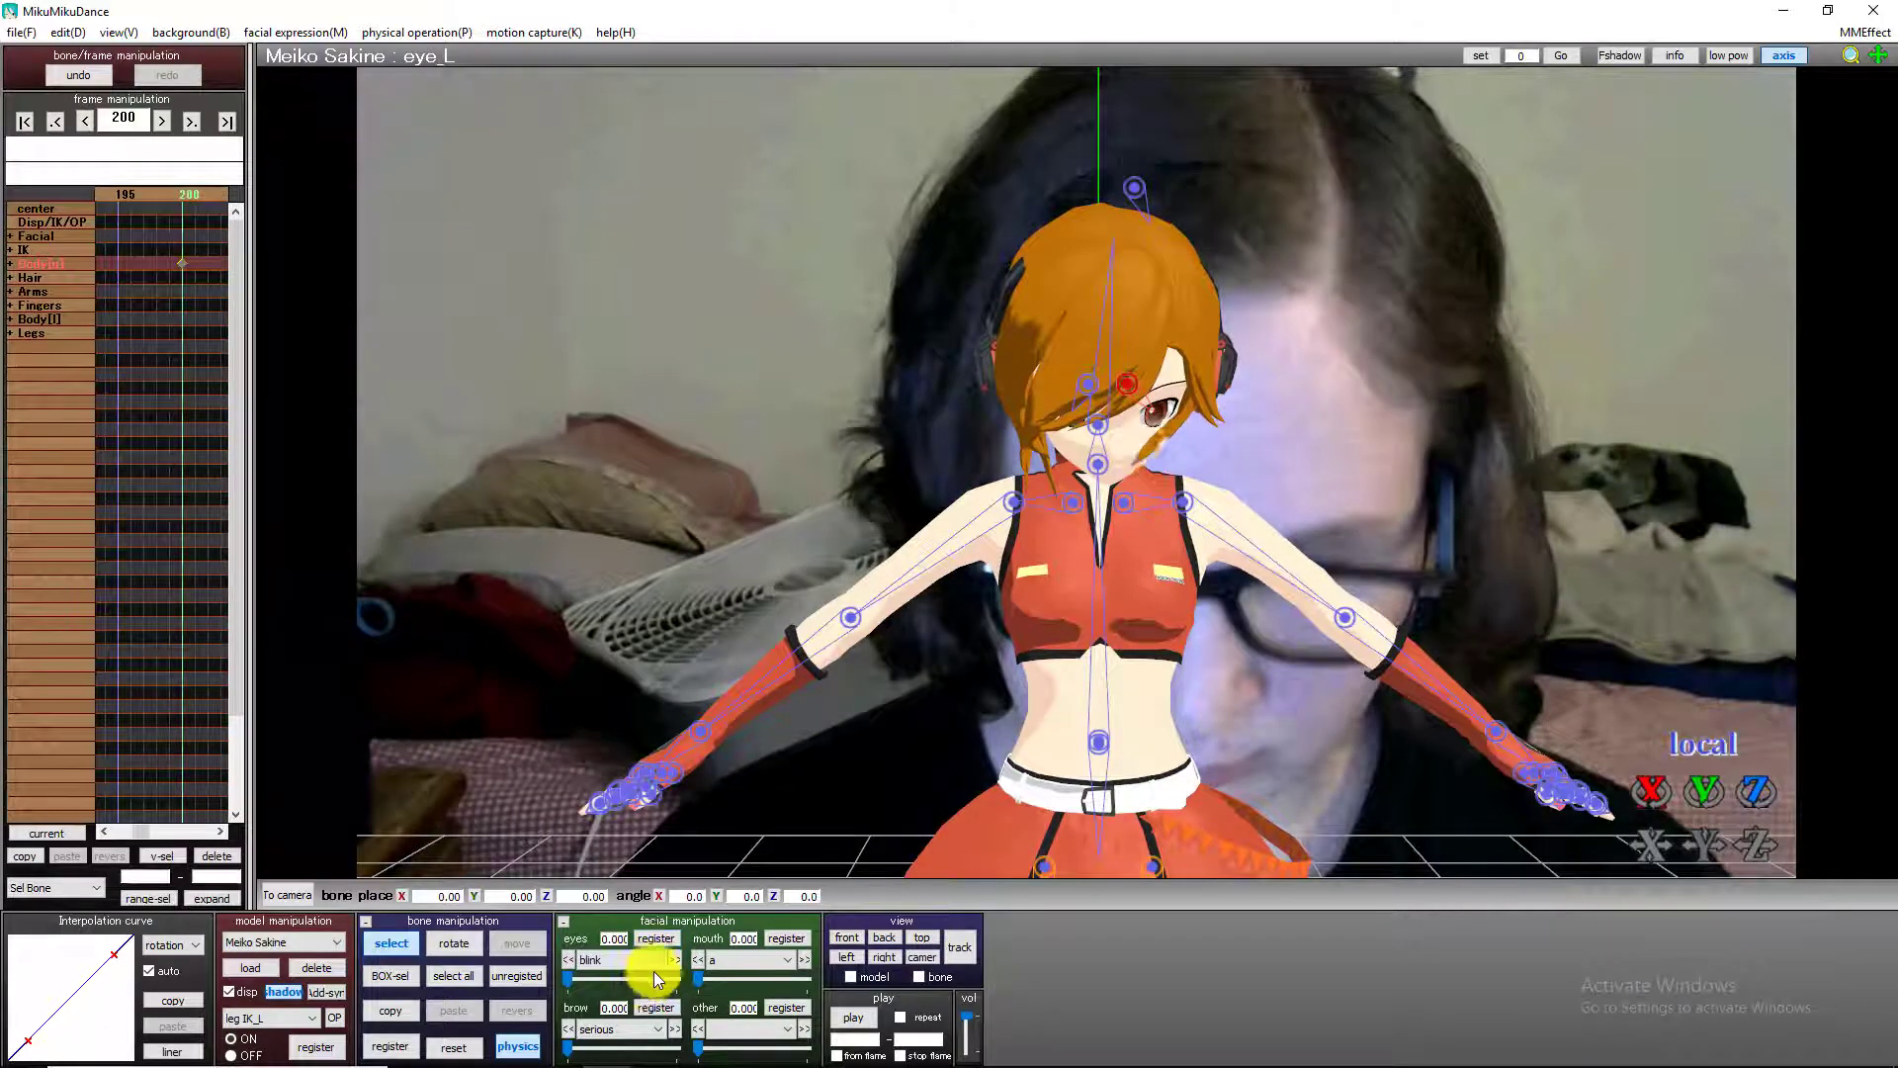
{"action": "left_click_drag", "start_coordinate": [572, 976], "coordinate": [631, 973]}
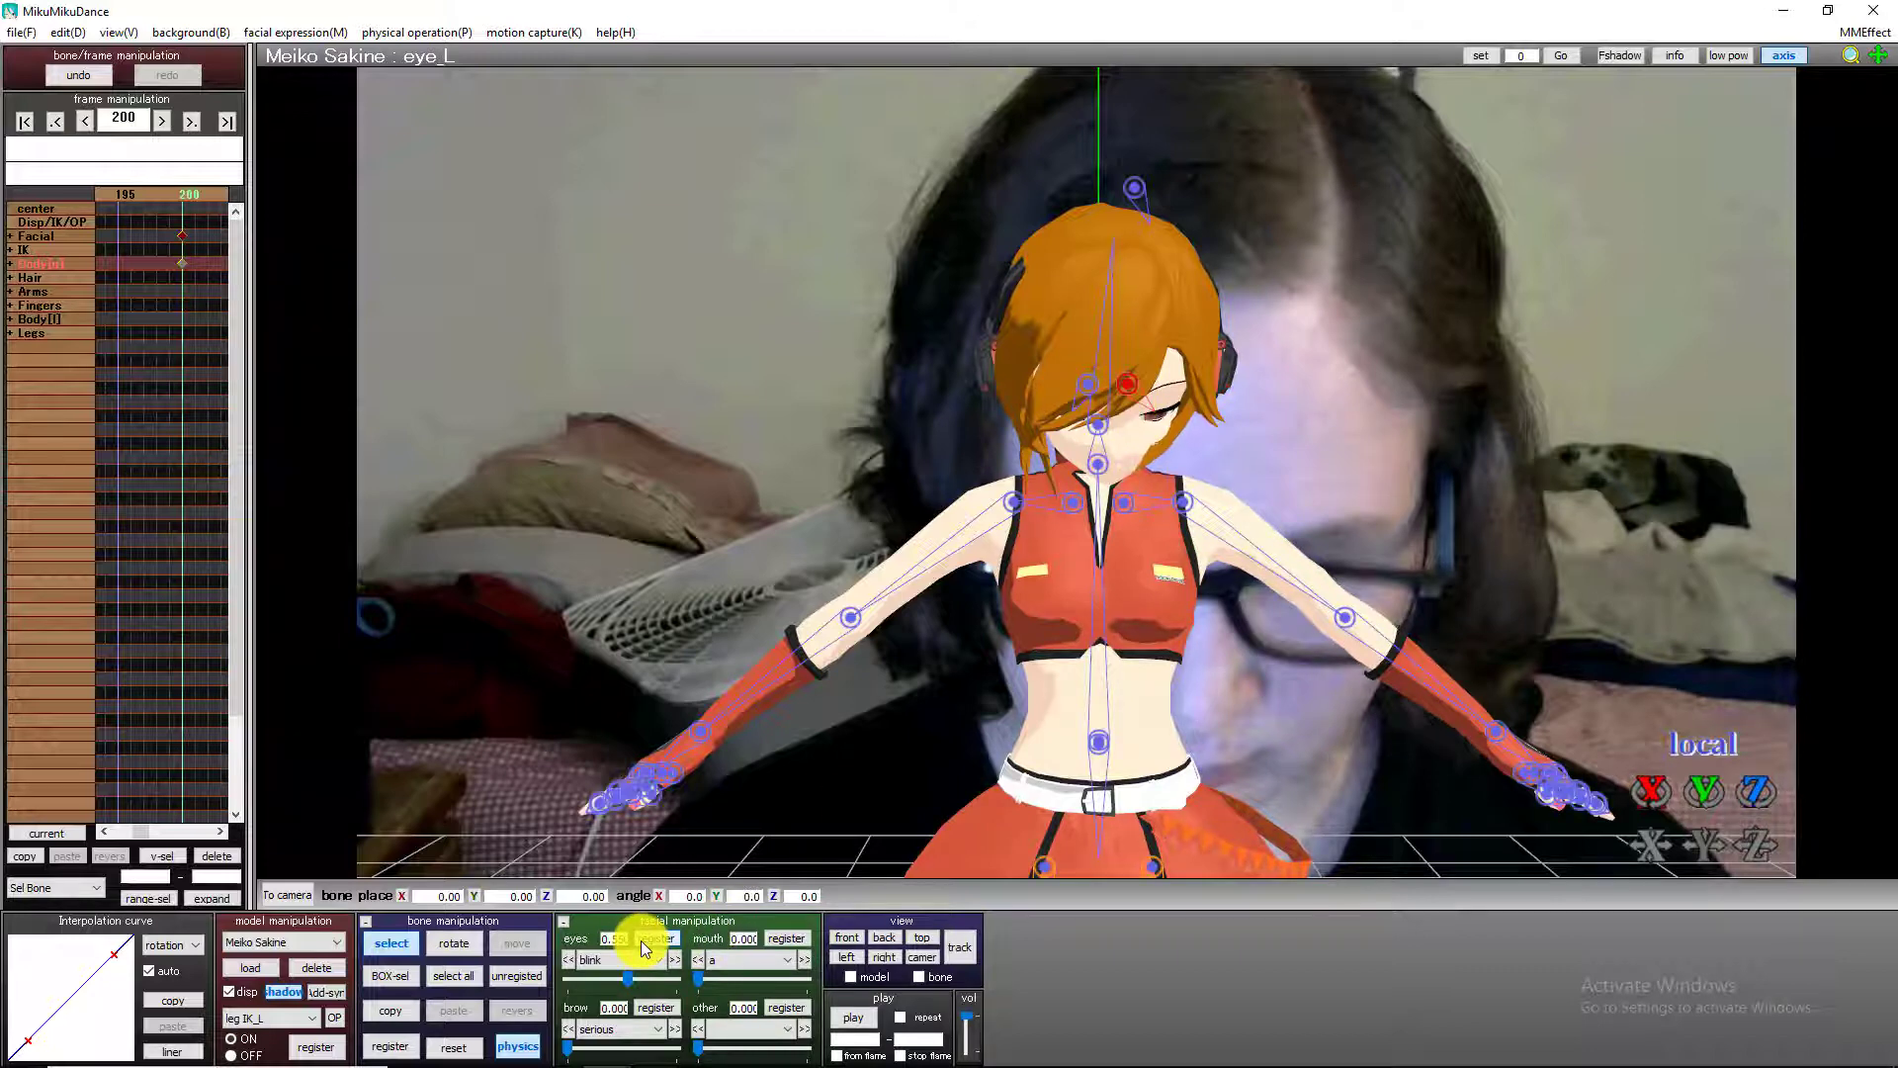
Register the blink expression at about 0.49 on frame 213 and at 0 on frame 214 to reopen the eyes.
{"action": "key", "text": "Right"}
{"action": "key", "text": "Right"}
{"action": "key", "text": "Right"}
{"action": "key", "text": "Right"}
{"action": "key", "text": "Right"}
{"action": "key", "text": "Right"}
{"action": "key", "text": "Right"}
{"action": "key", "text": "Right"}
{"action": "key", "text": "Right"}
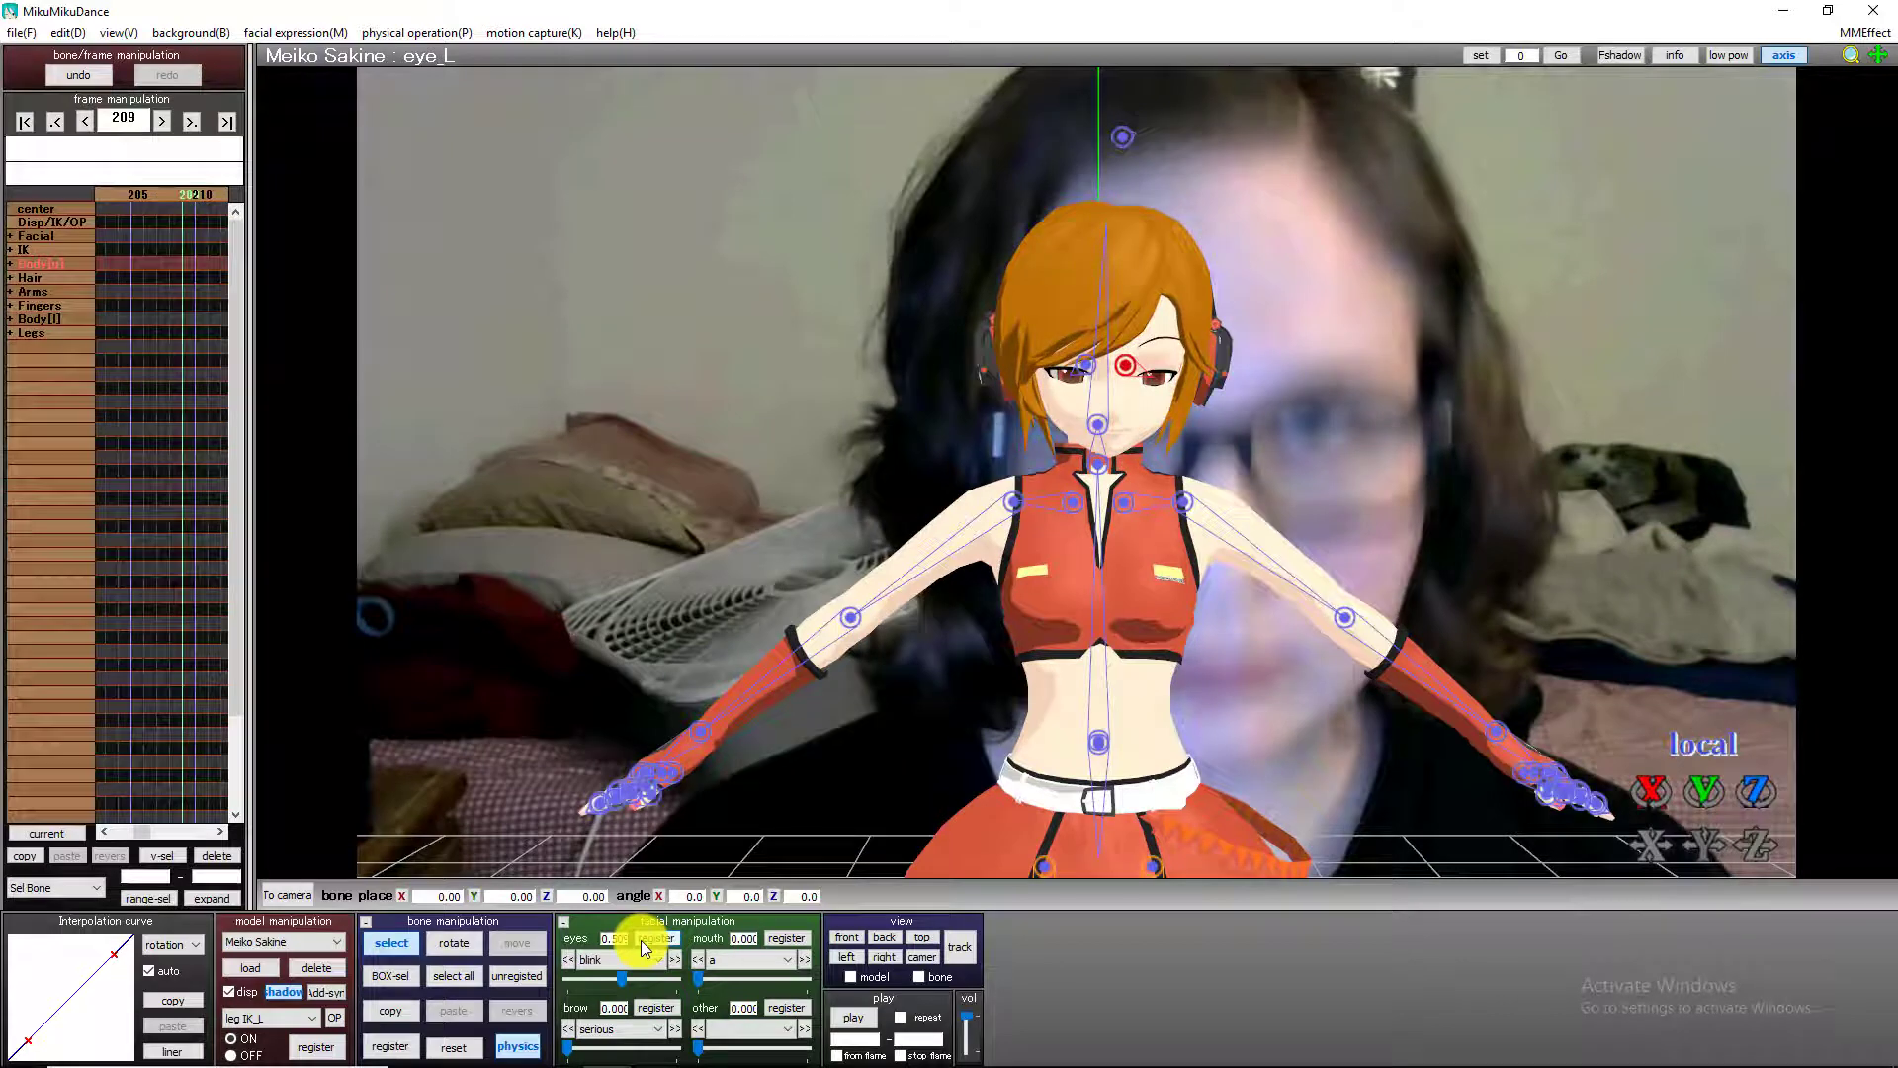
{"action": "key", "text": "Right"}
{"action": "key", "text": "Right"}
{"action": "key", "text": "Right"}
{"action": "key", "text": "Right"}
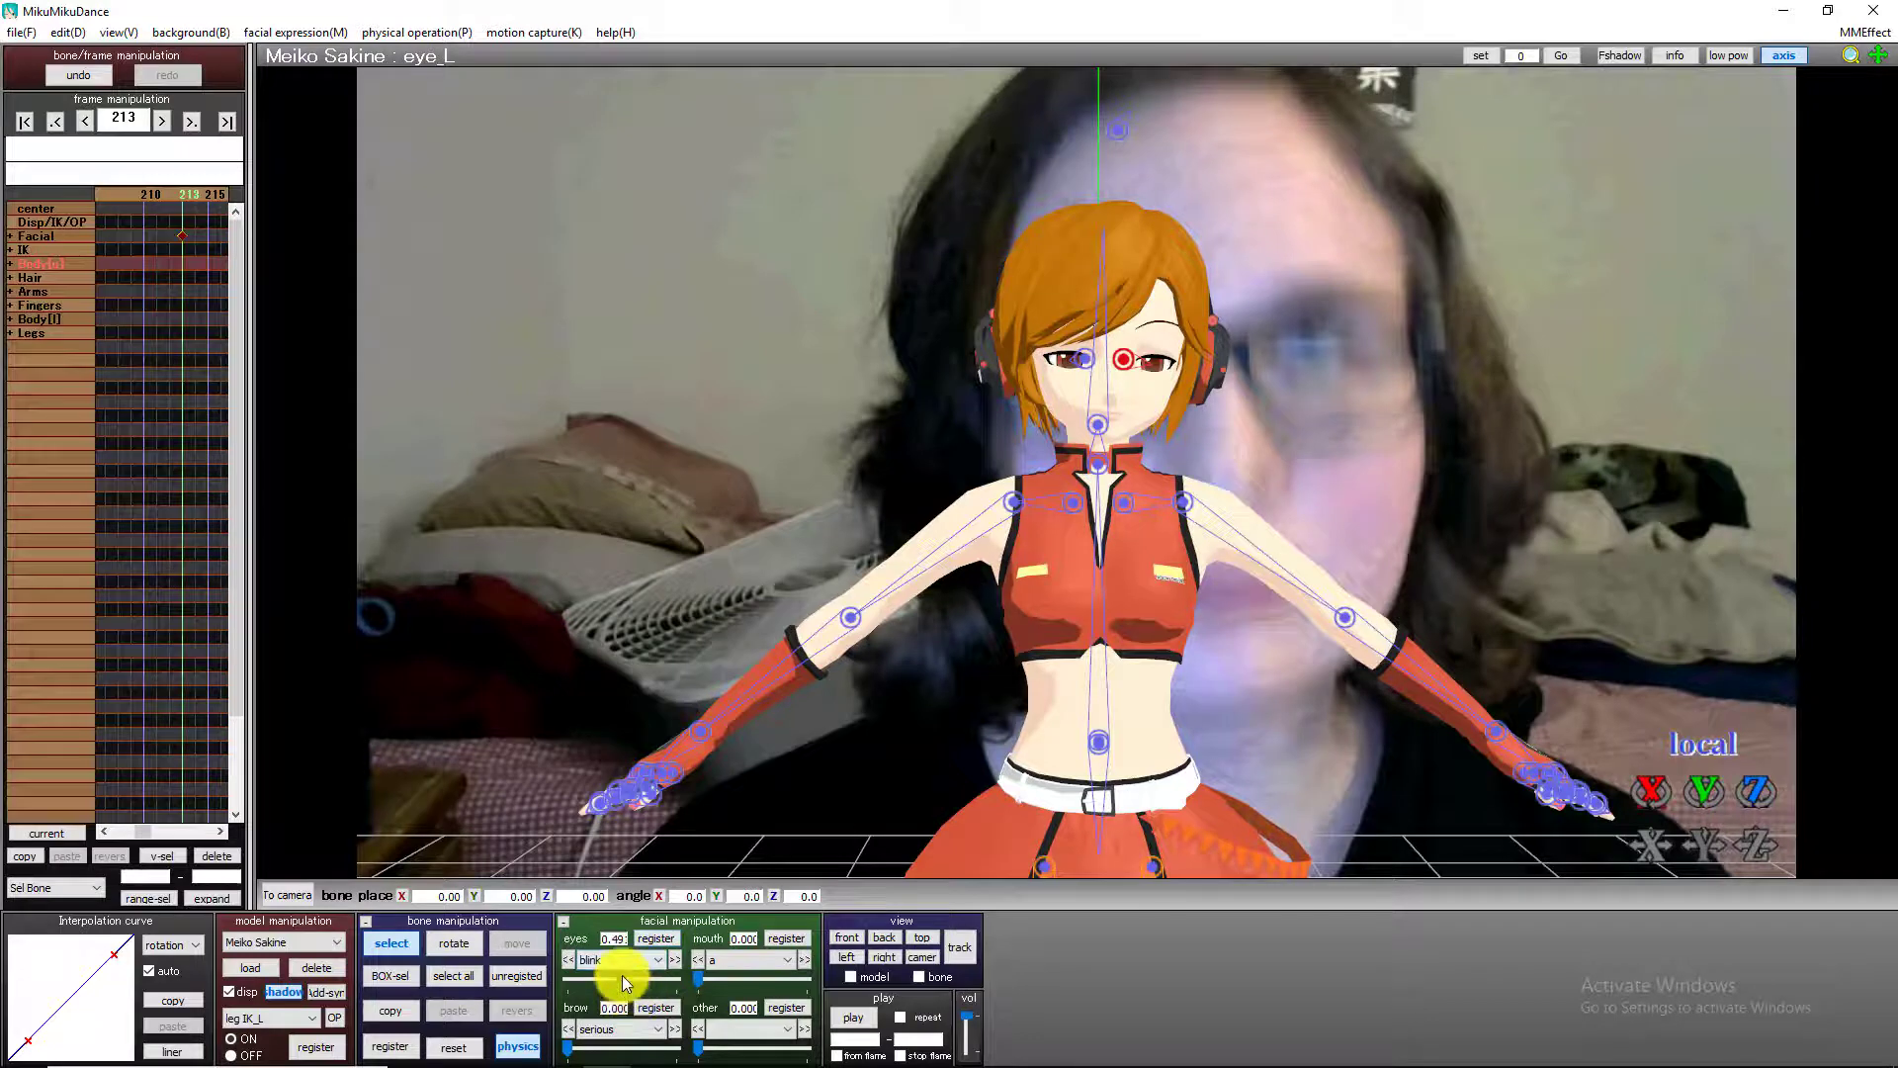
{"action": "key", "text": "Right"}
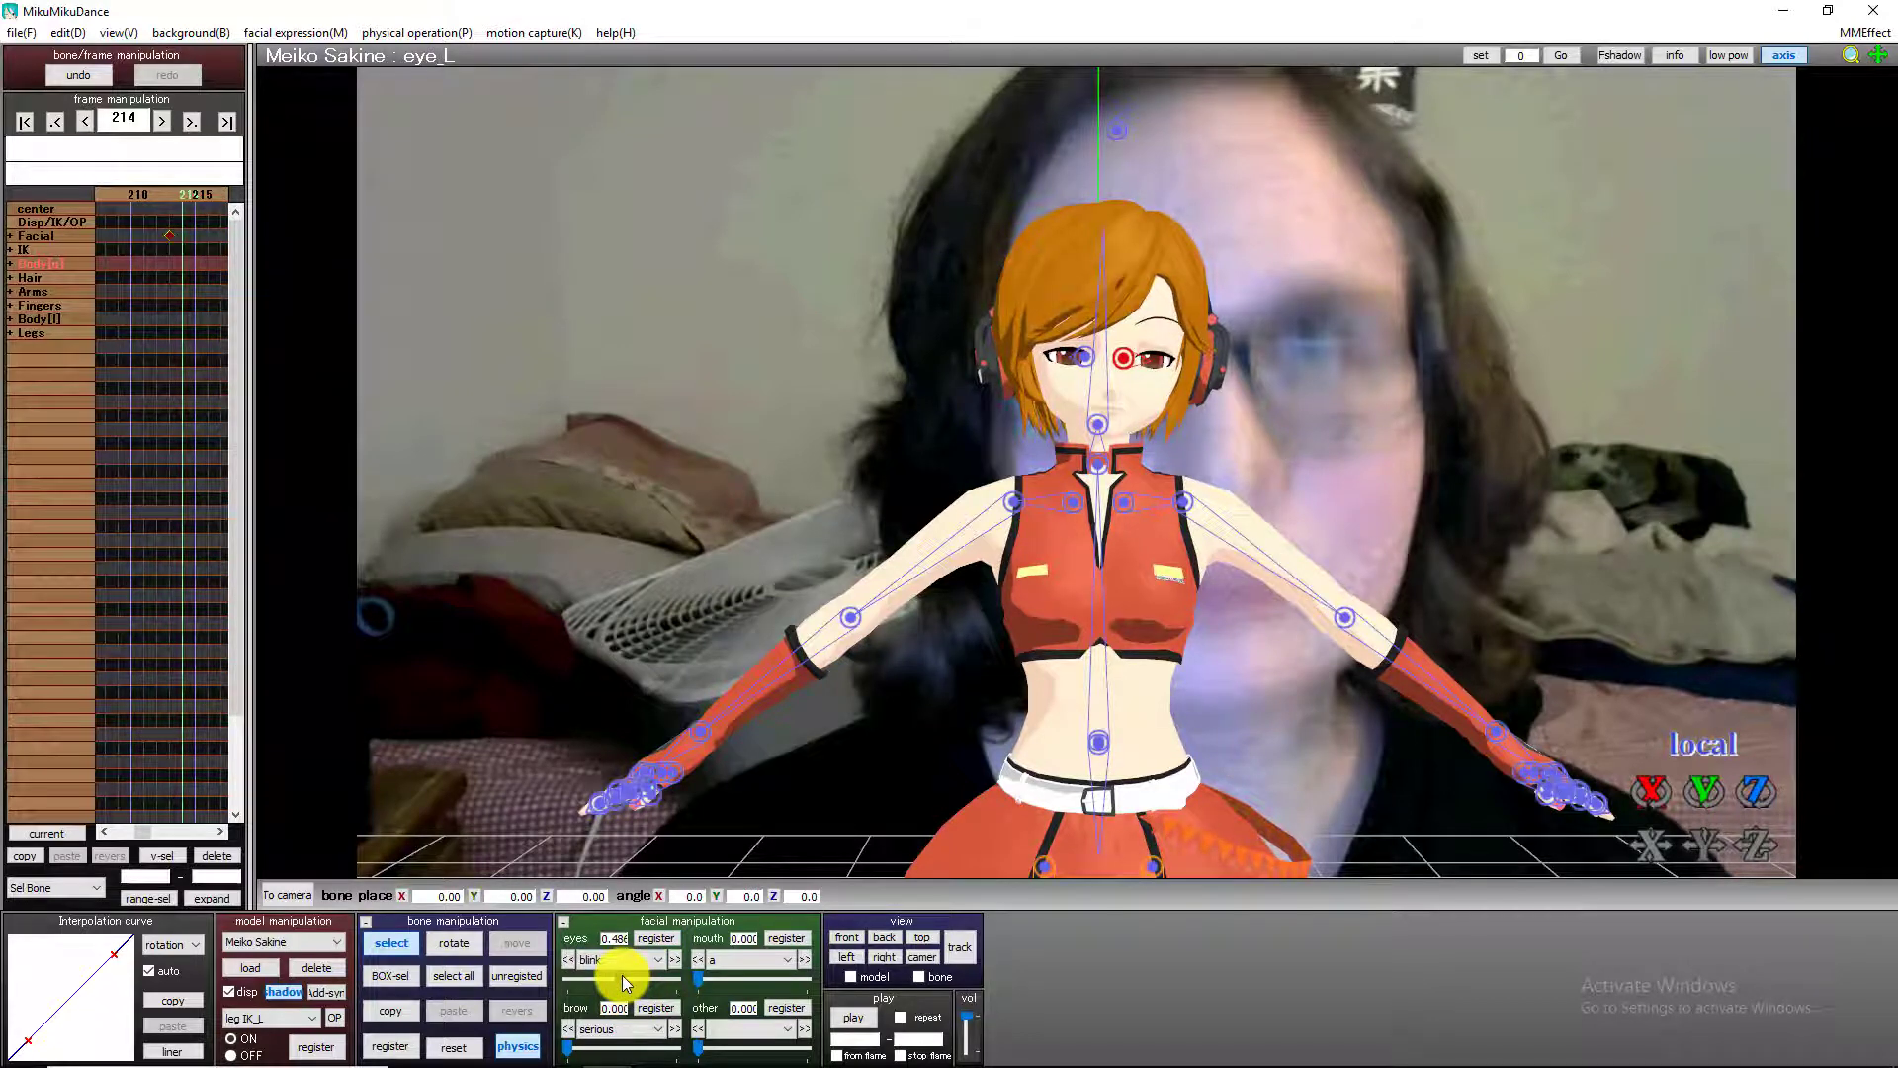
{"action": "left_click_drag", "start_coordinate": [620, 976], "coordinate": [517, 983]}
{"action": "left_click", "coordinate": [656, 939]}
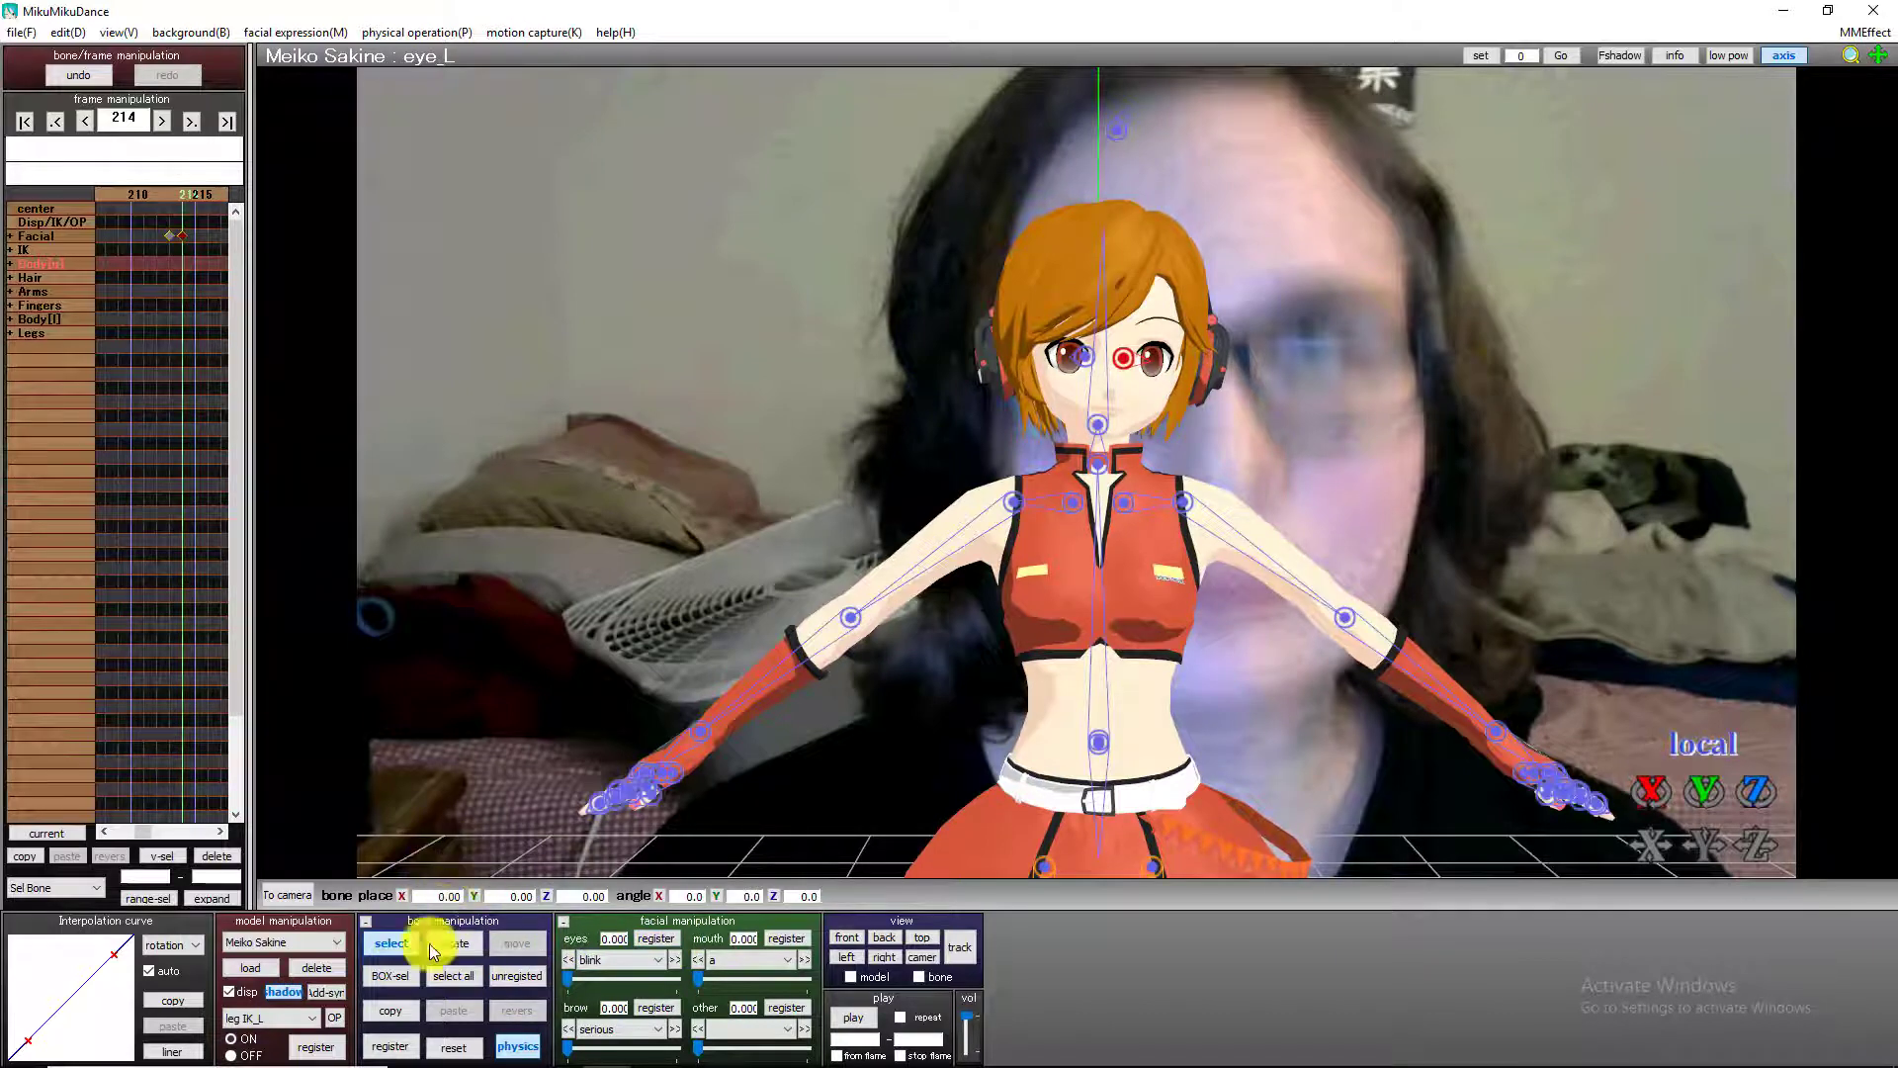
Register keyframes for the right and left eye bones at frame 232, where the head tilts up.
{"action": "key", "text": "Right"}
{"action": "key", "text": "Right"}
{"action": "key", "text": "Right"}
{"action": "key", "text": "Right"}
{"action": "key", "text": "Right"}
{"action": "key", "text": "Right"}
{"action": "key", "text": "Right"}
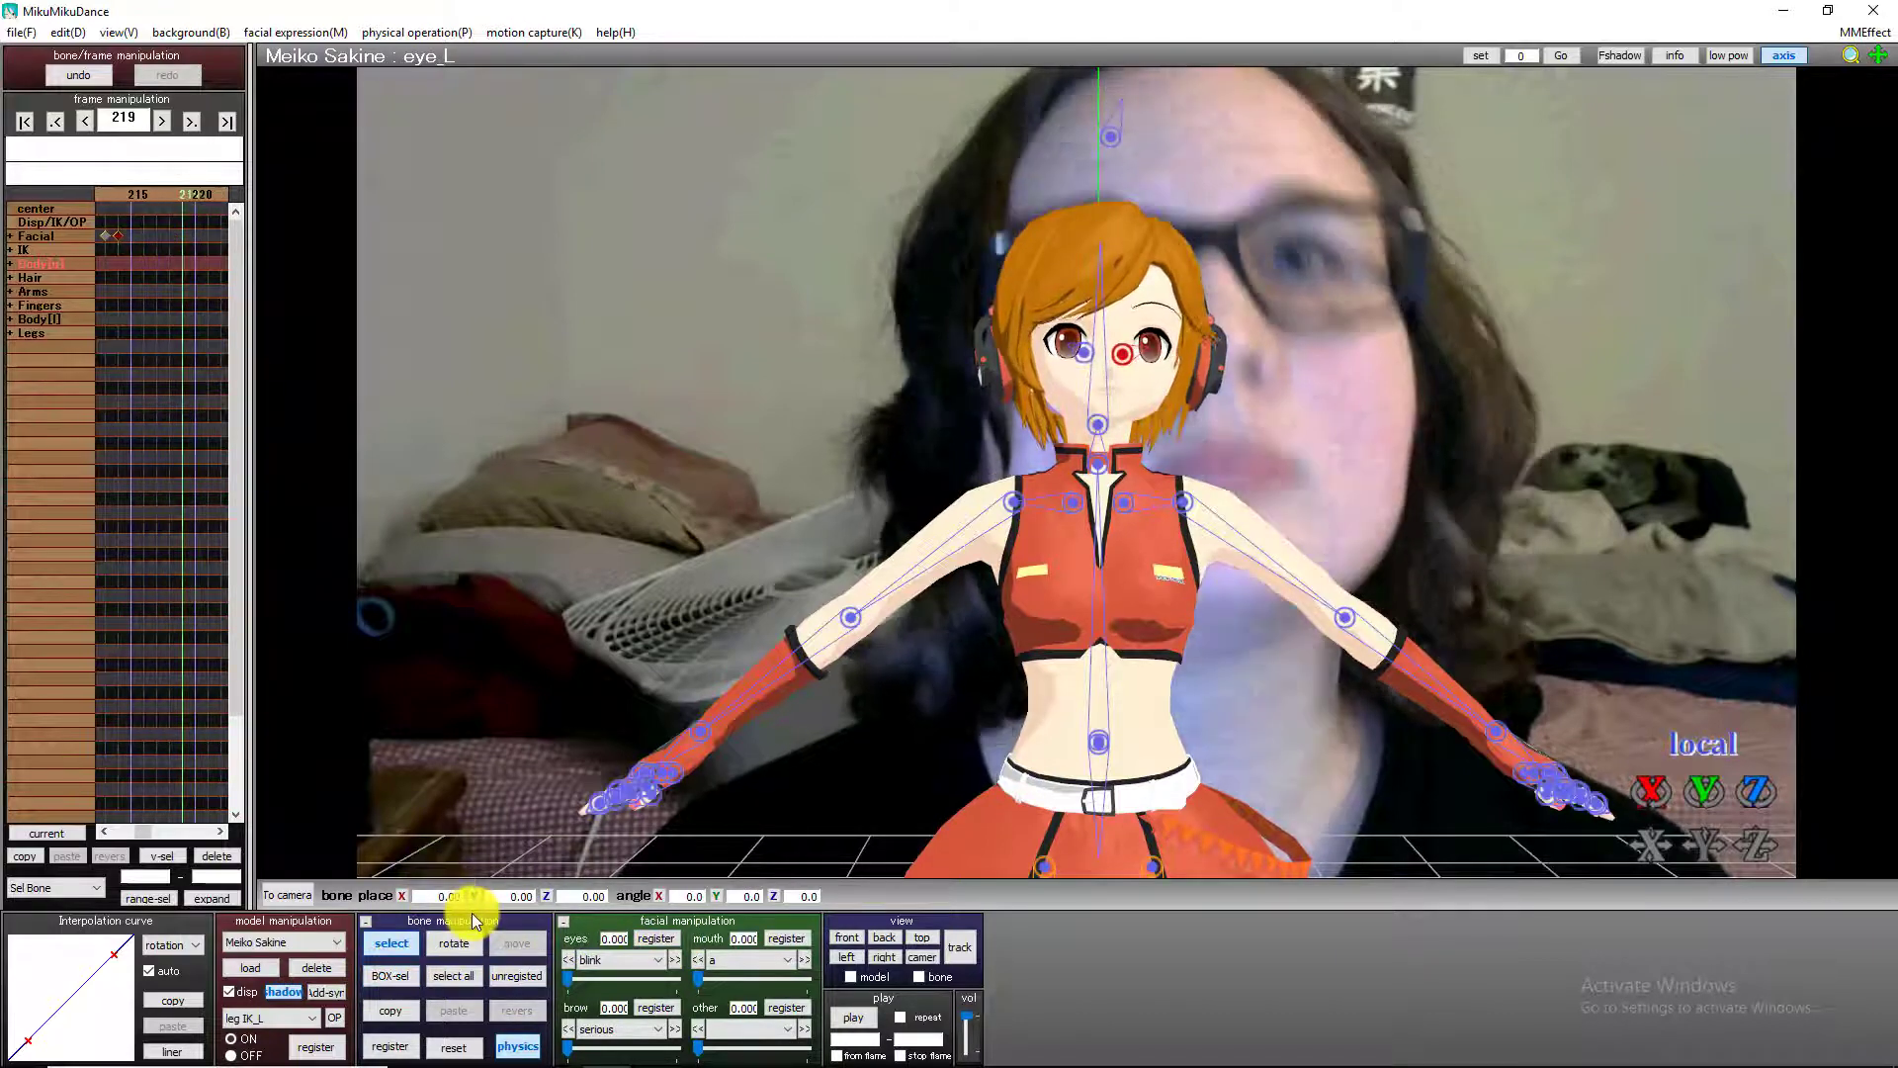
{"action": "key", "text": "Right"}
{"action": "key", "text": "Right"}
{"action": "key", "text": "Right"}
{"action": "key", "text": "Right"}
{"action": "key", "text": "Right"}
{"action": "key", "text": "Right"}
{"action": "key", "text": "Right"}
{"action": "key", "text": "Right"}
{"action": "key", "text": "Right"}
{"action": "key", "text": "Right"}
{"action": "key", "text": "Right"}
{"action": "key", "text": "Right"}
{"action": "key", "text": "Right"}
{"action": "key", "text": "Right"}
{"action": "key", "text": "Right"}
{"action": "key", "text": "Right"}
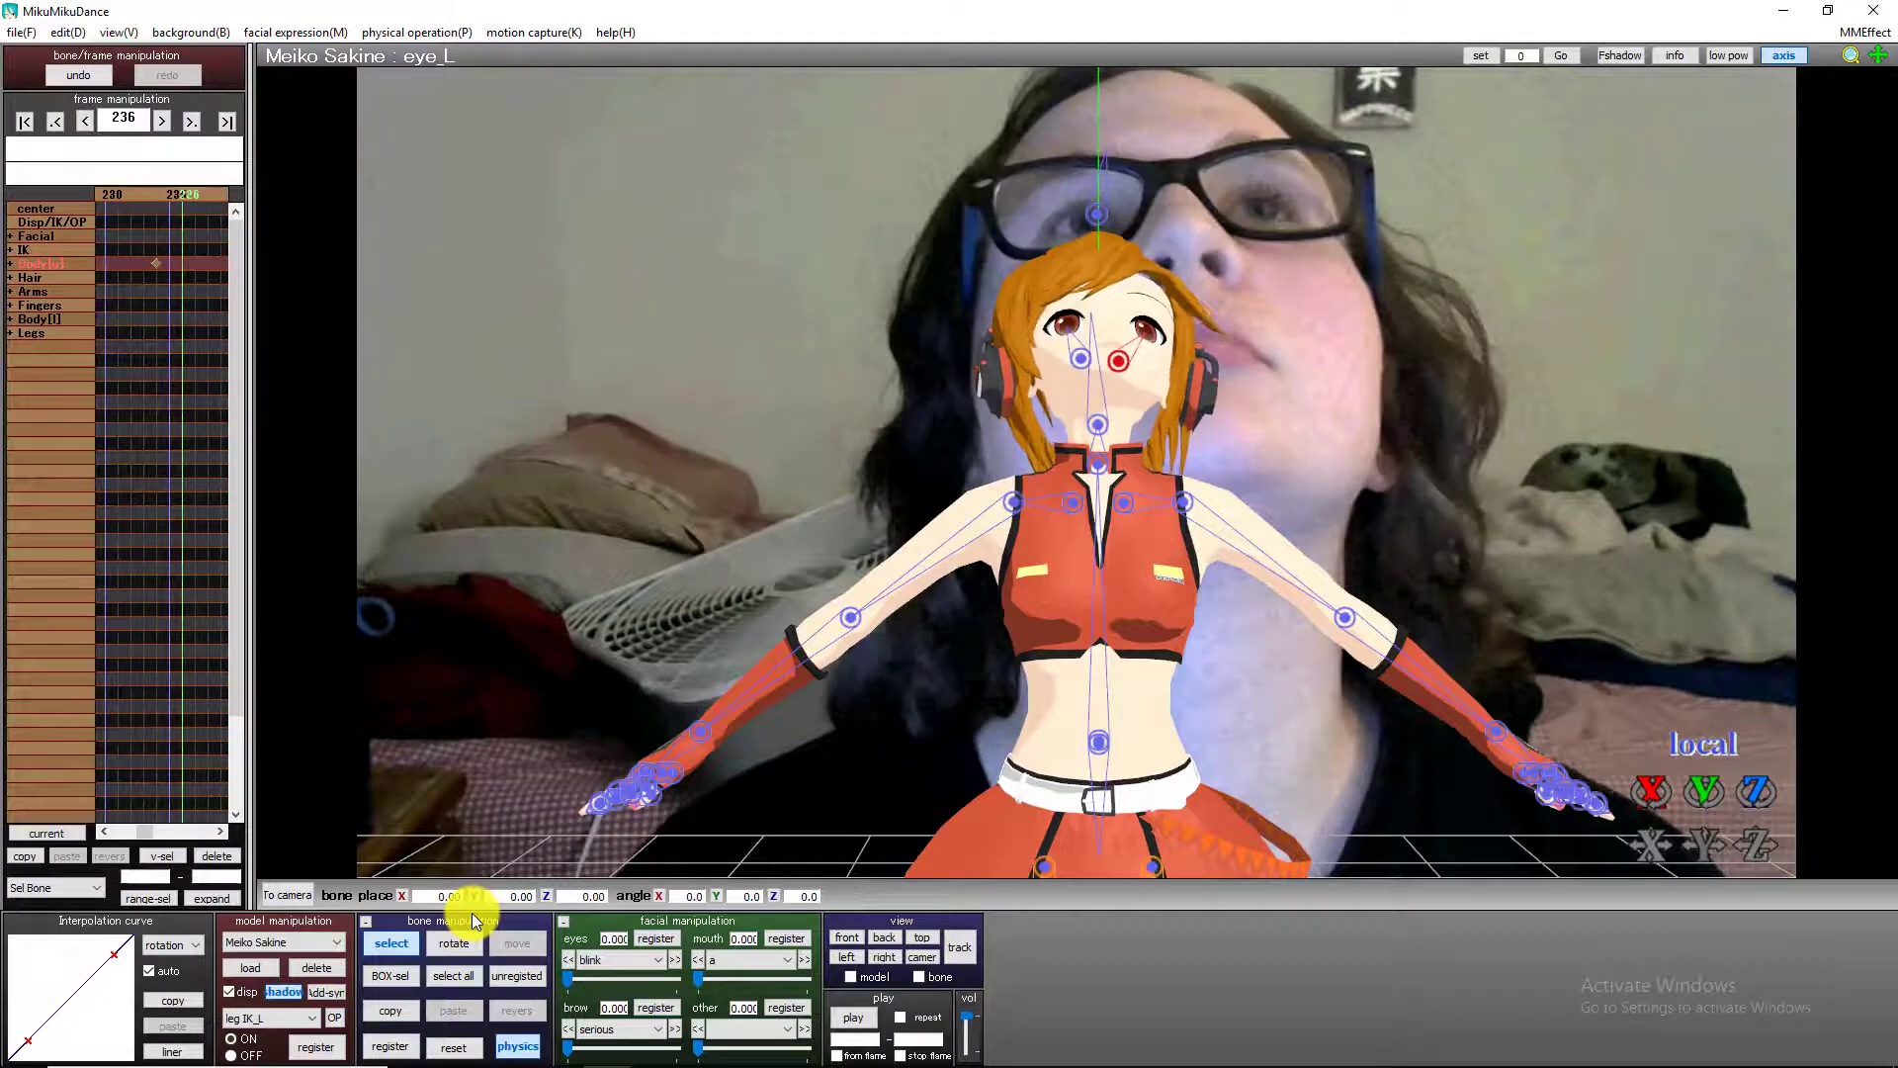
{"action": "key", "text": "Left"}
{"action": "key", "text": "Left"}
{"action": "key", "text": "Left"}
{"action": "key", "text": "Left"}
{"action": "key", "text": "Left"}
{"action": "key", "text": "Left"}
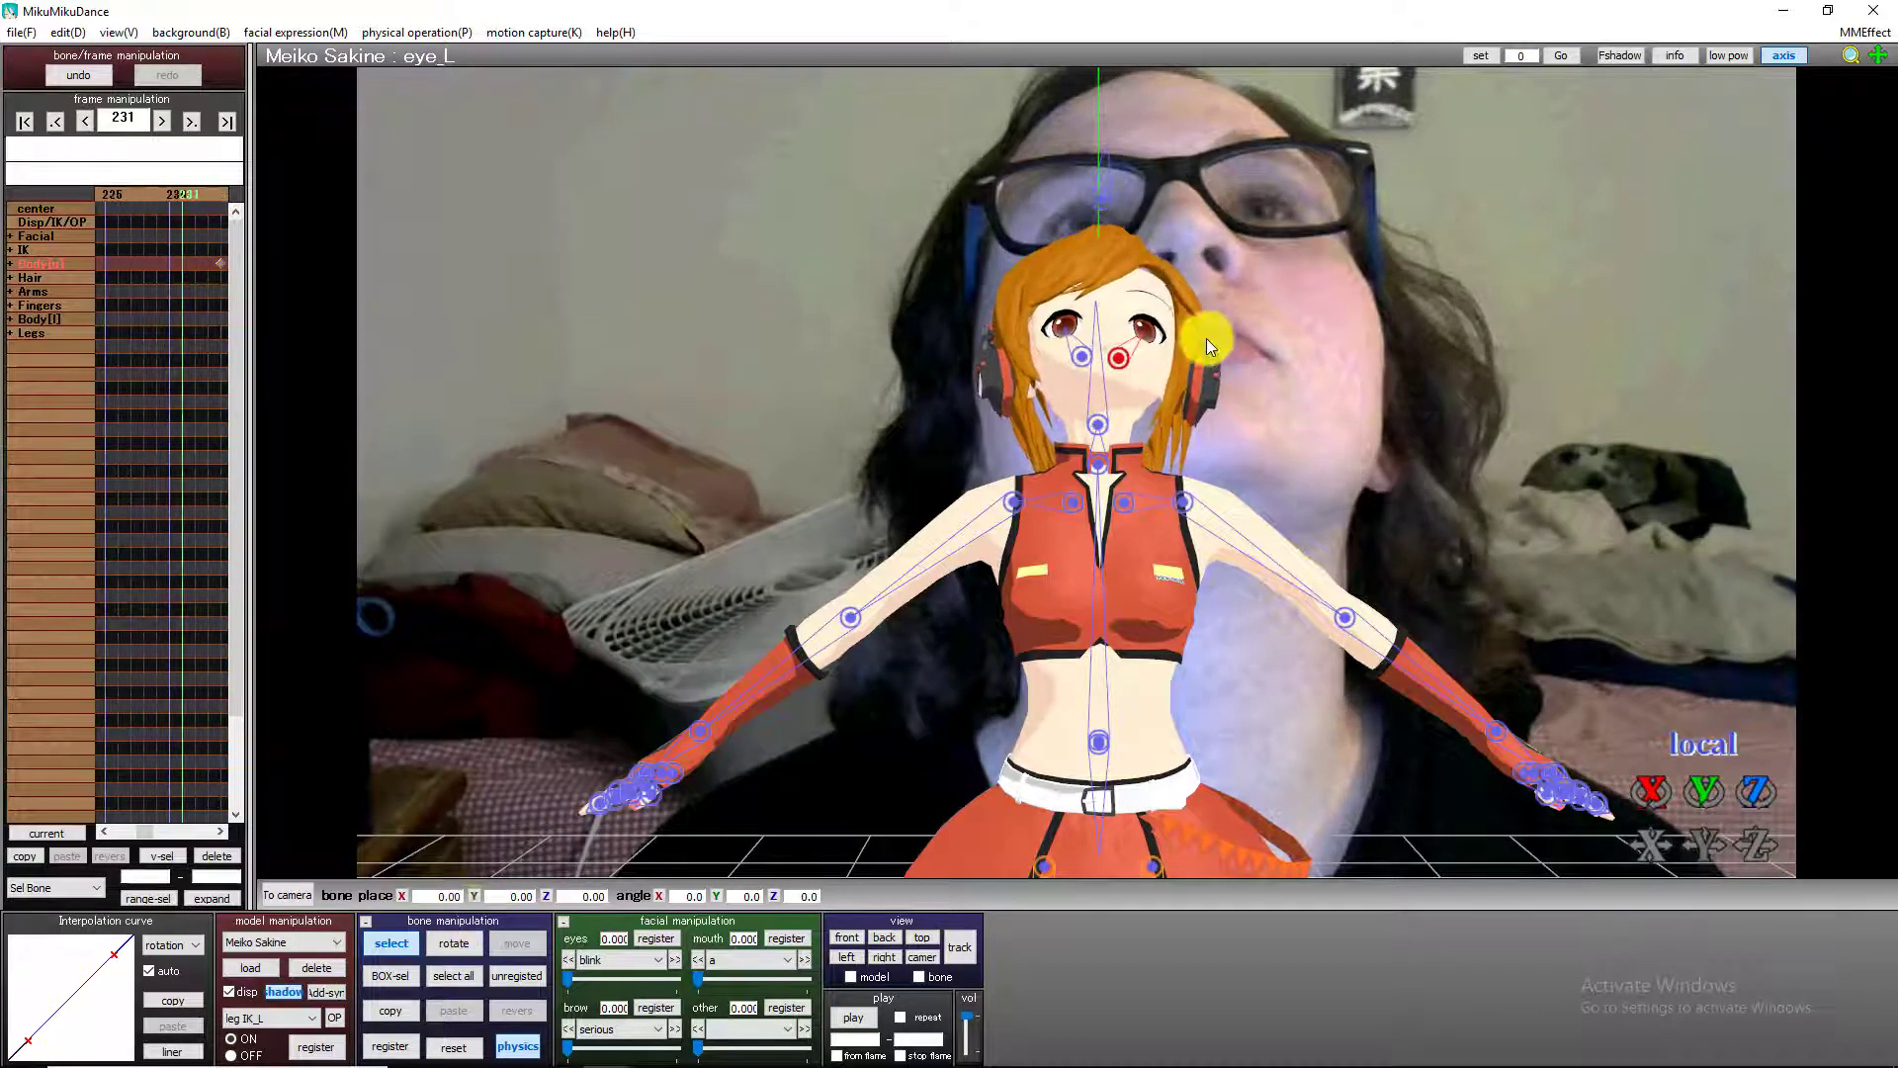
{"action": "key", "text": "Right"}
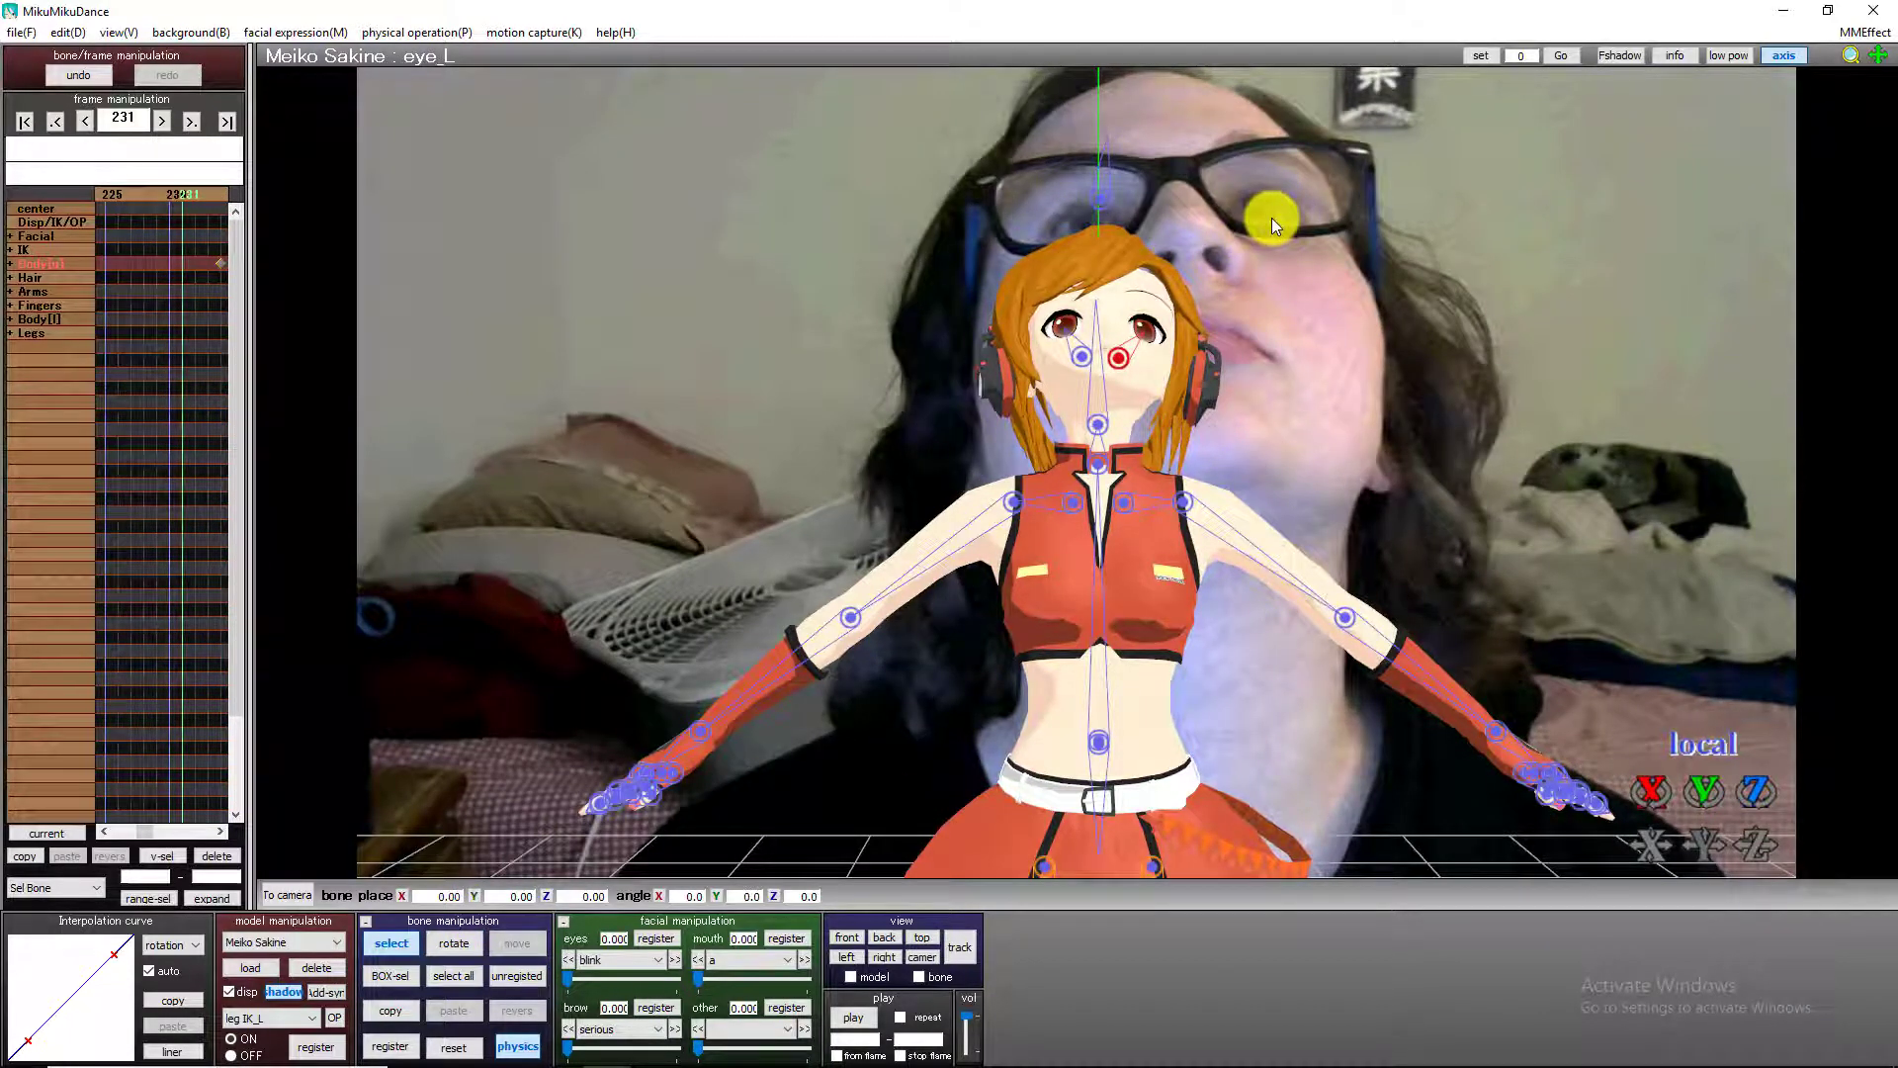
{"action": "key", "text": "Right"}
{"action": "key", "text": "Left"}
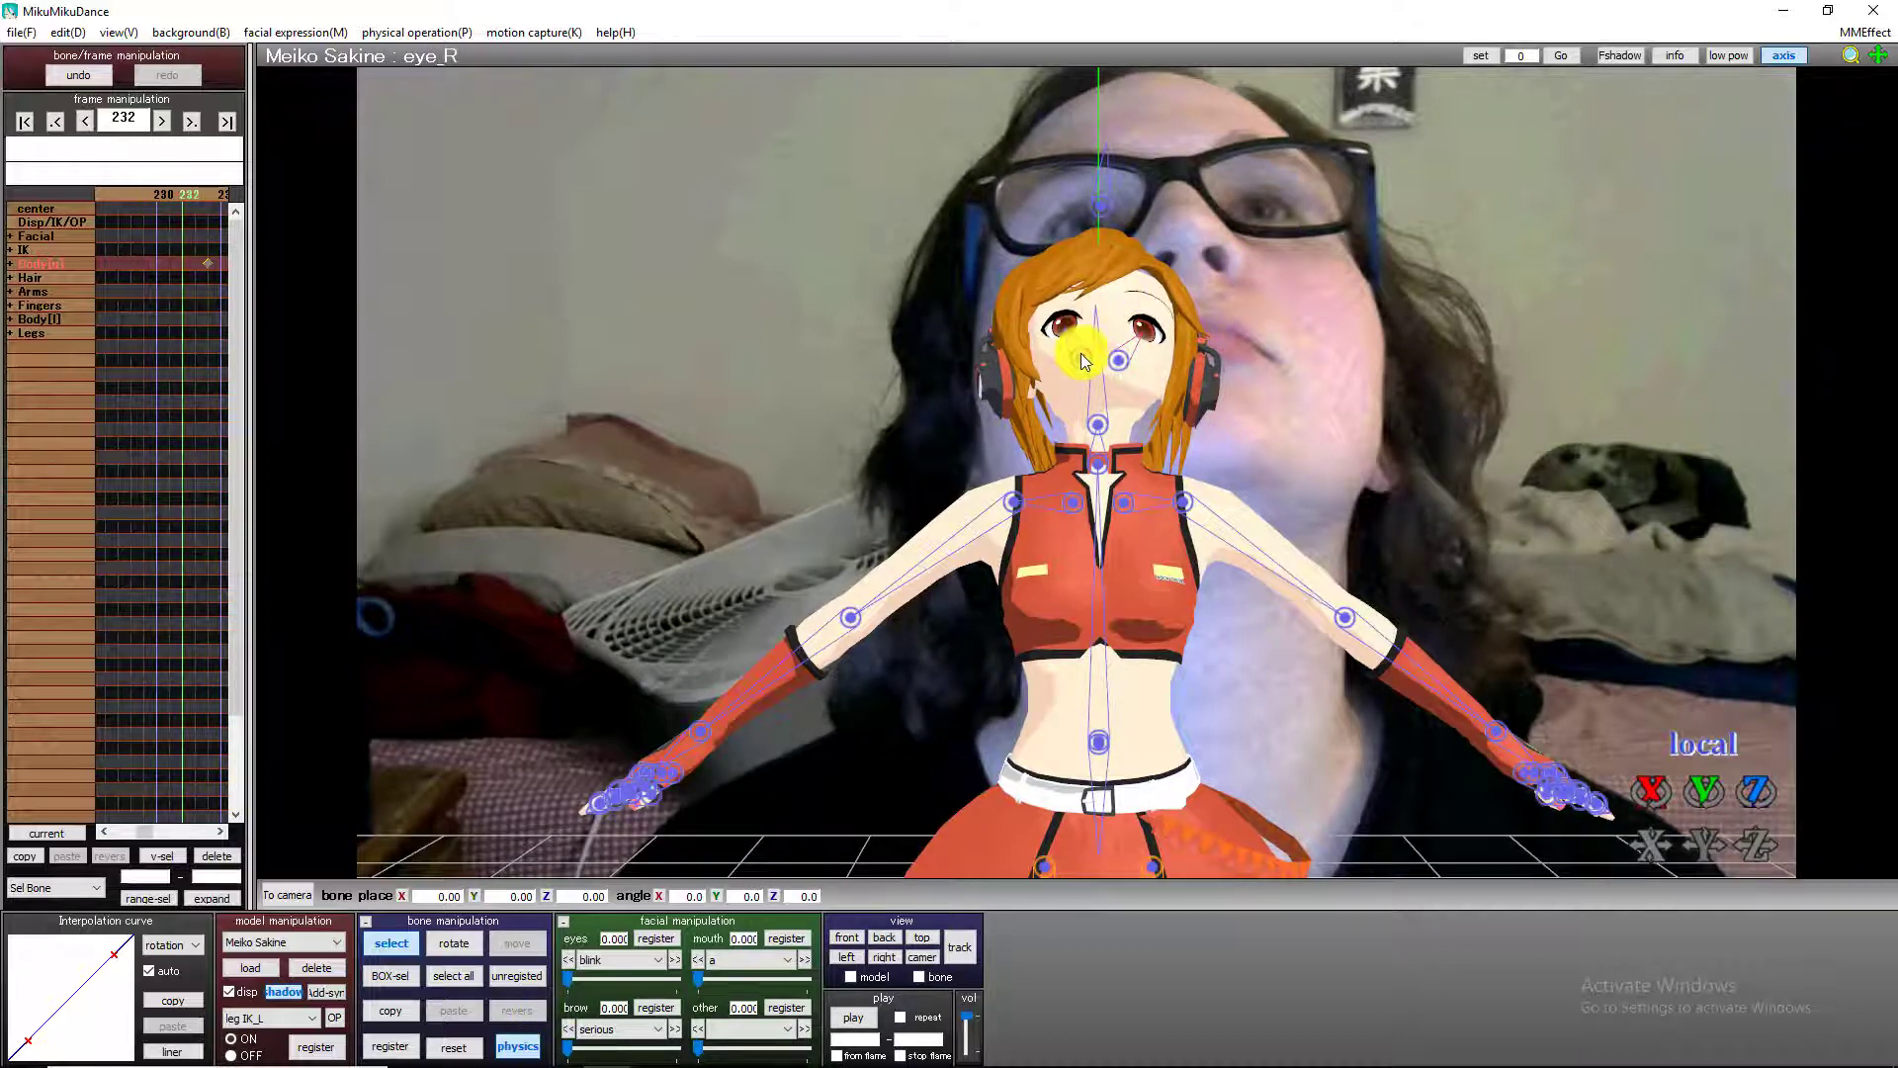
{"action": "left_click", "coordinate": [390, 1045]}
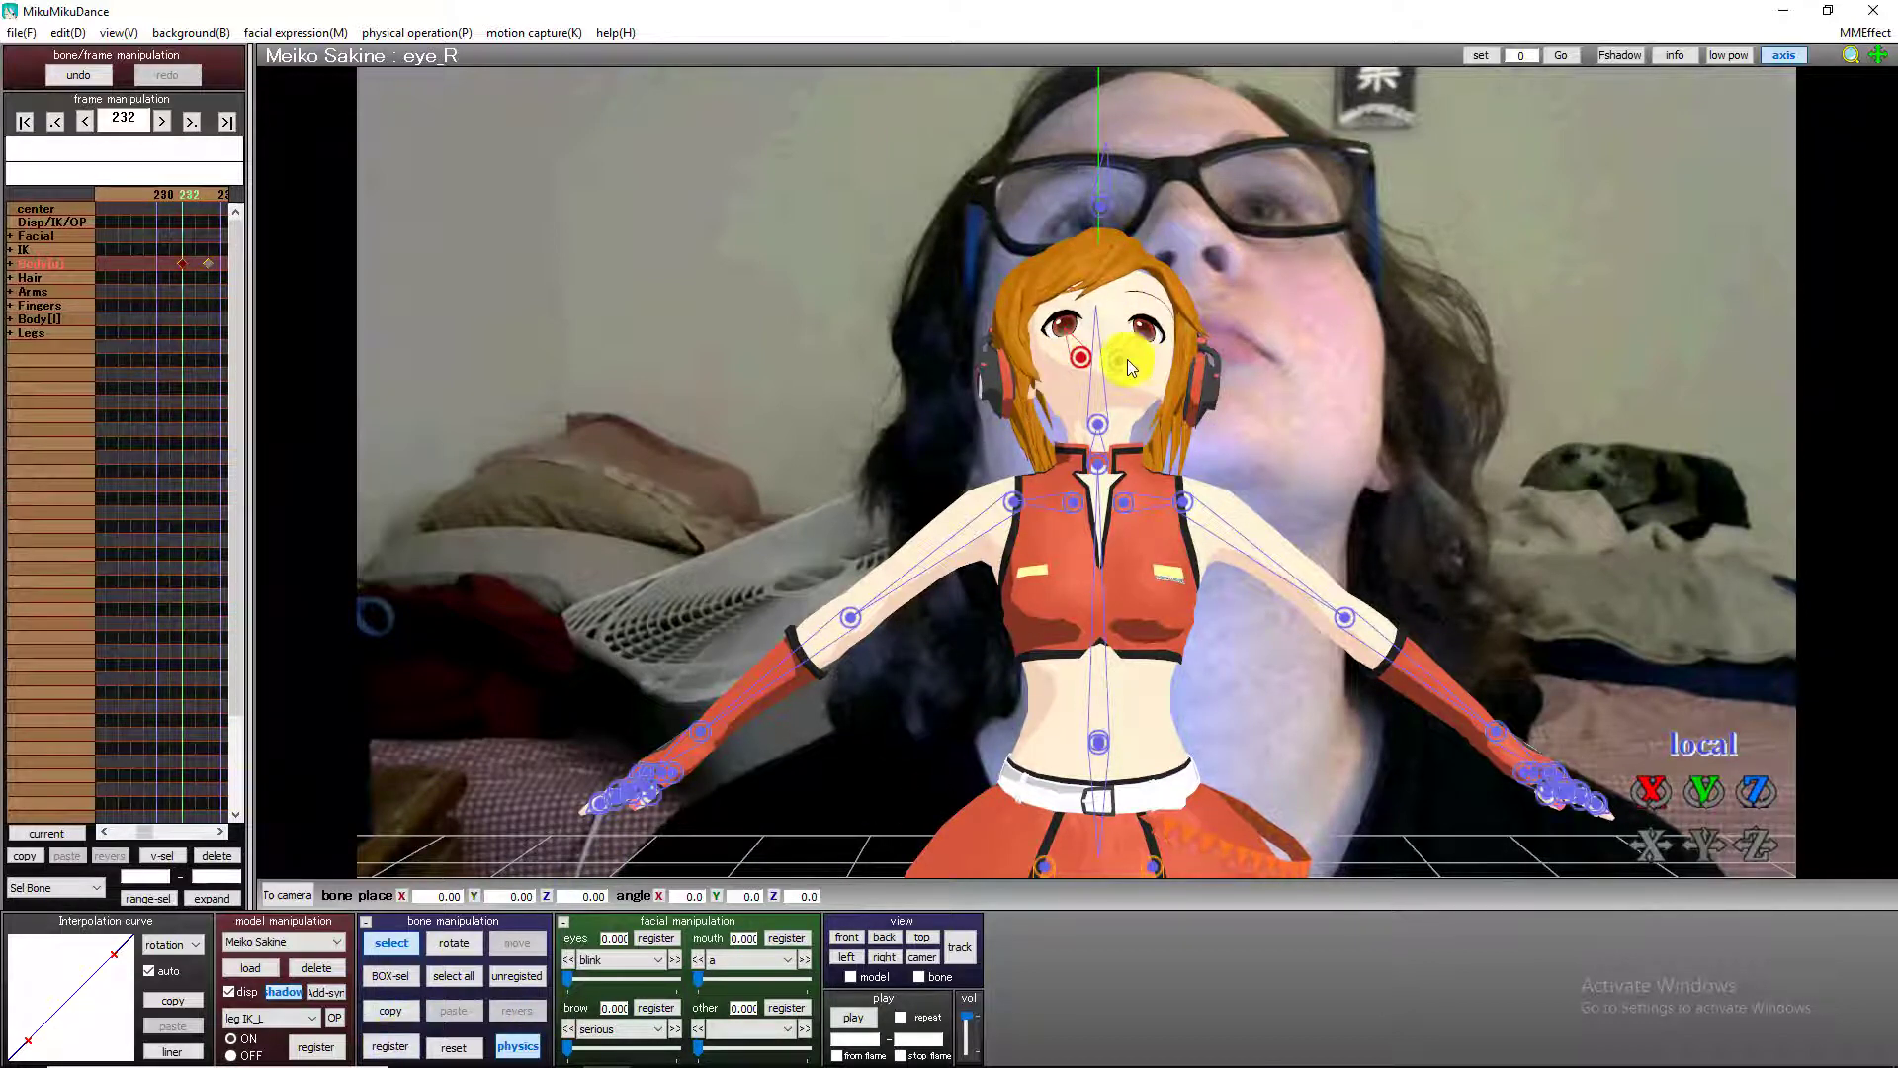
{"action": "left_click", "coordinate": [1120, 358]}
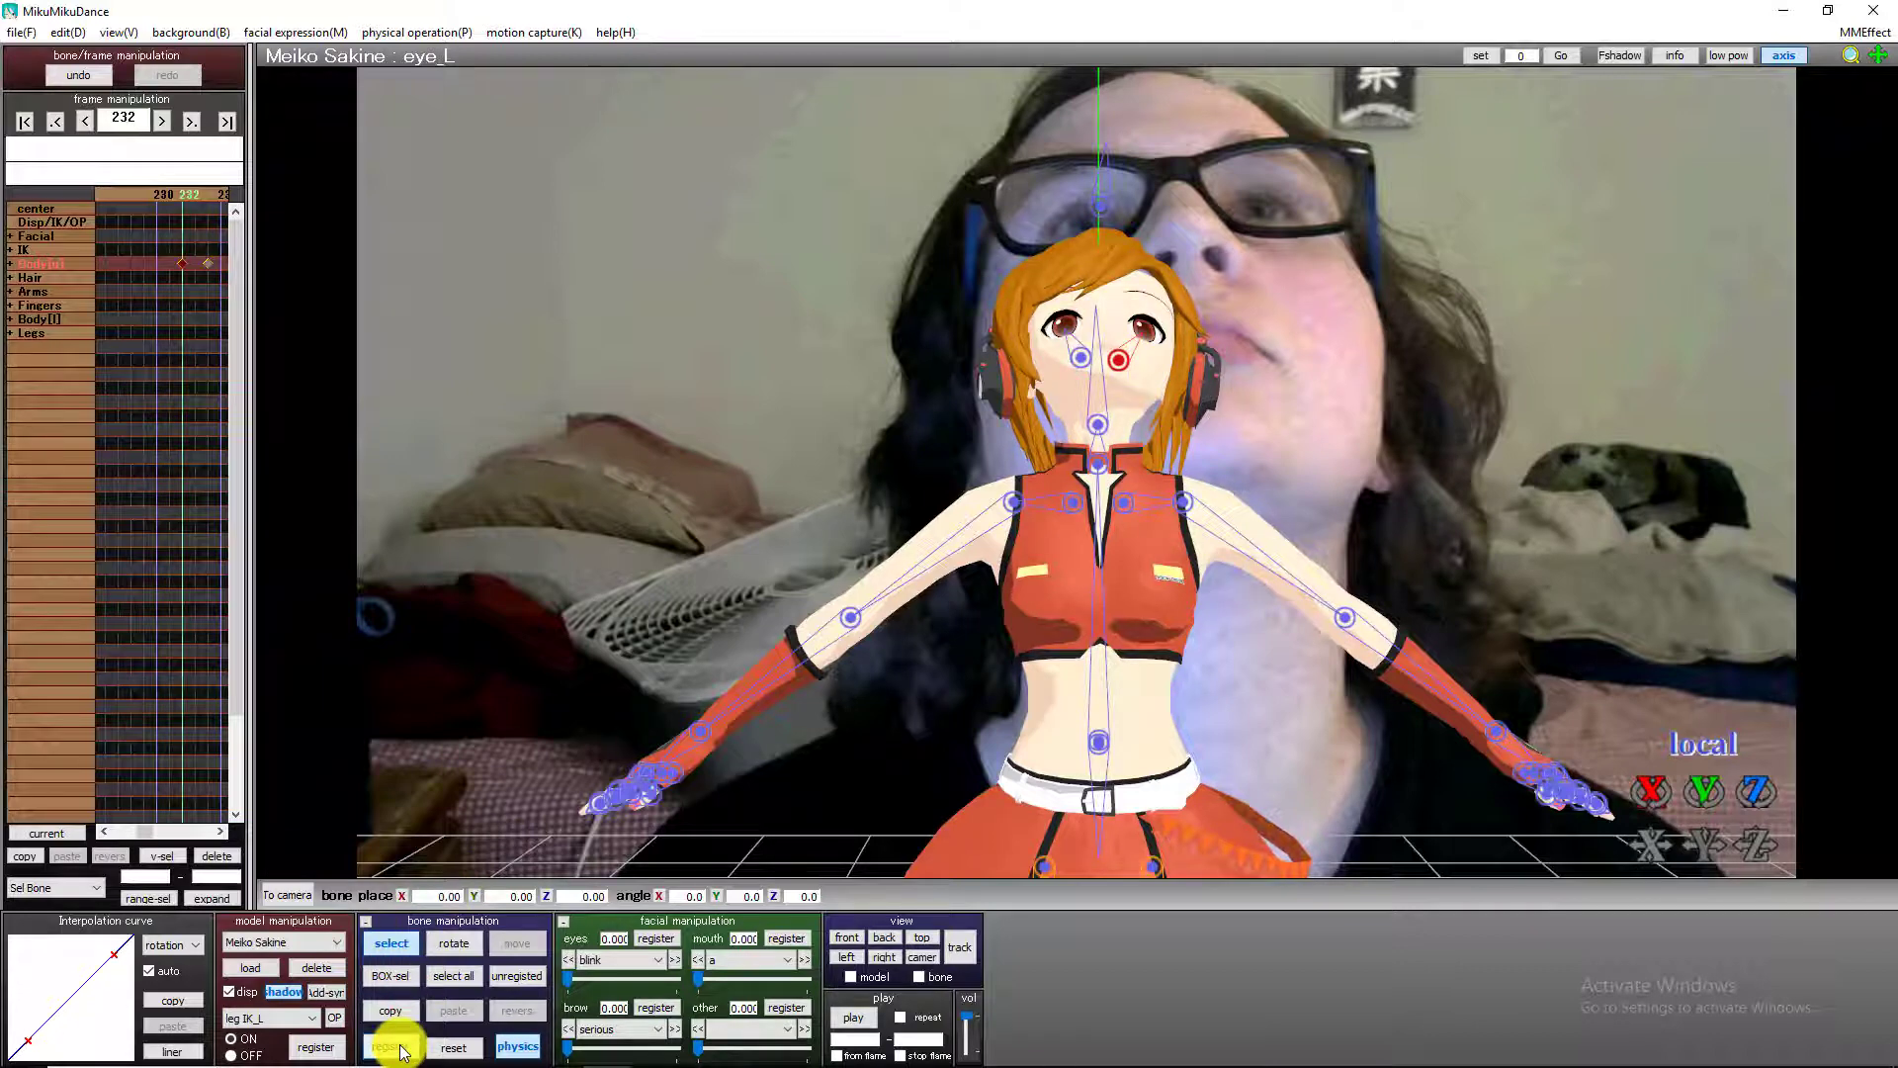
At frame 240, rotate the left eye bone to a Y angle of 6.9 and register it.
{"action": "key", "text": "Right"}
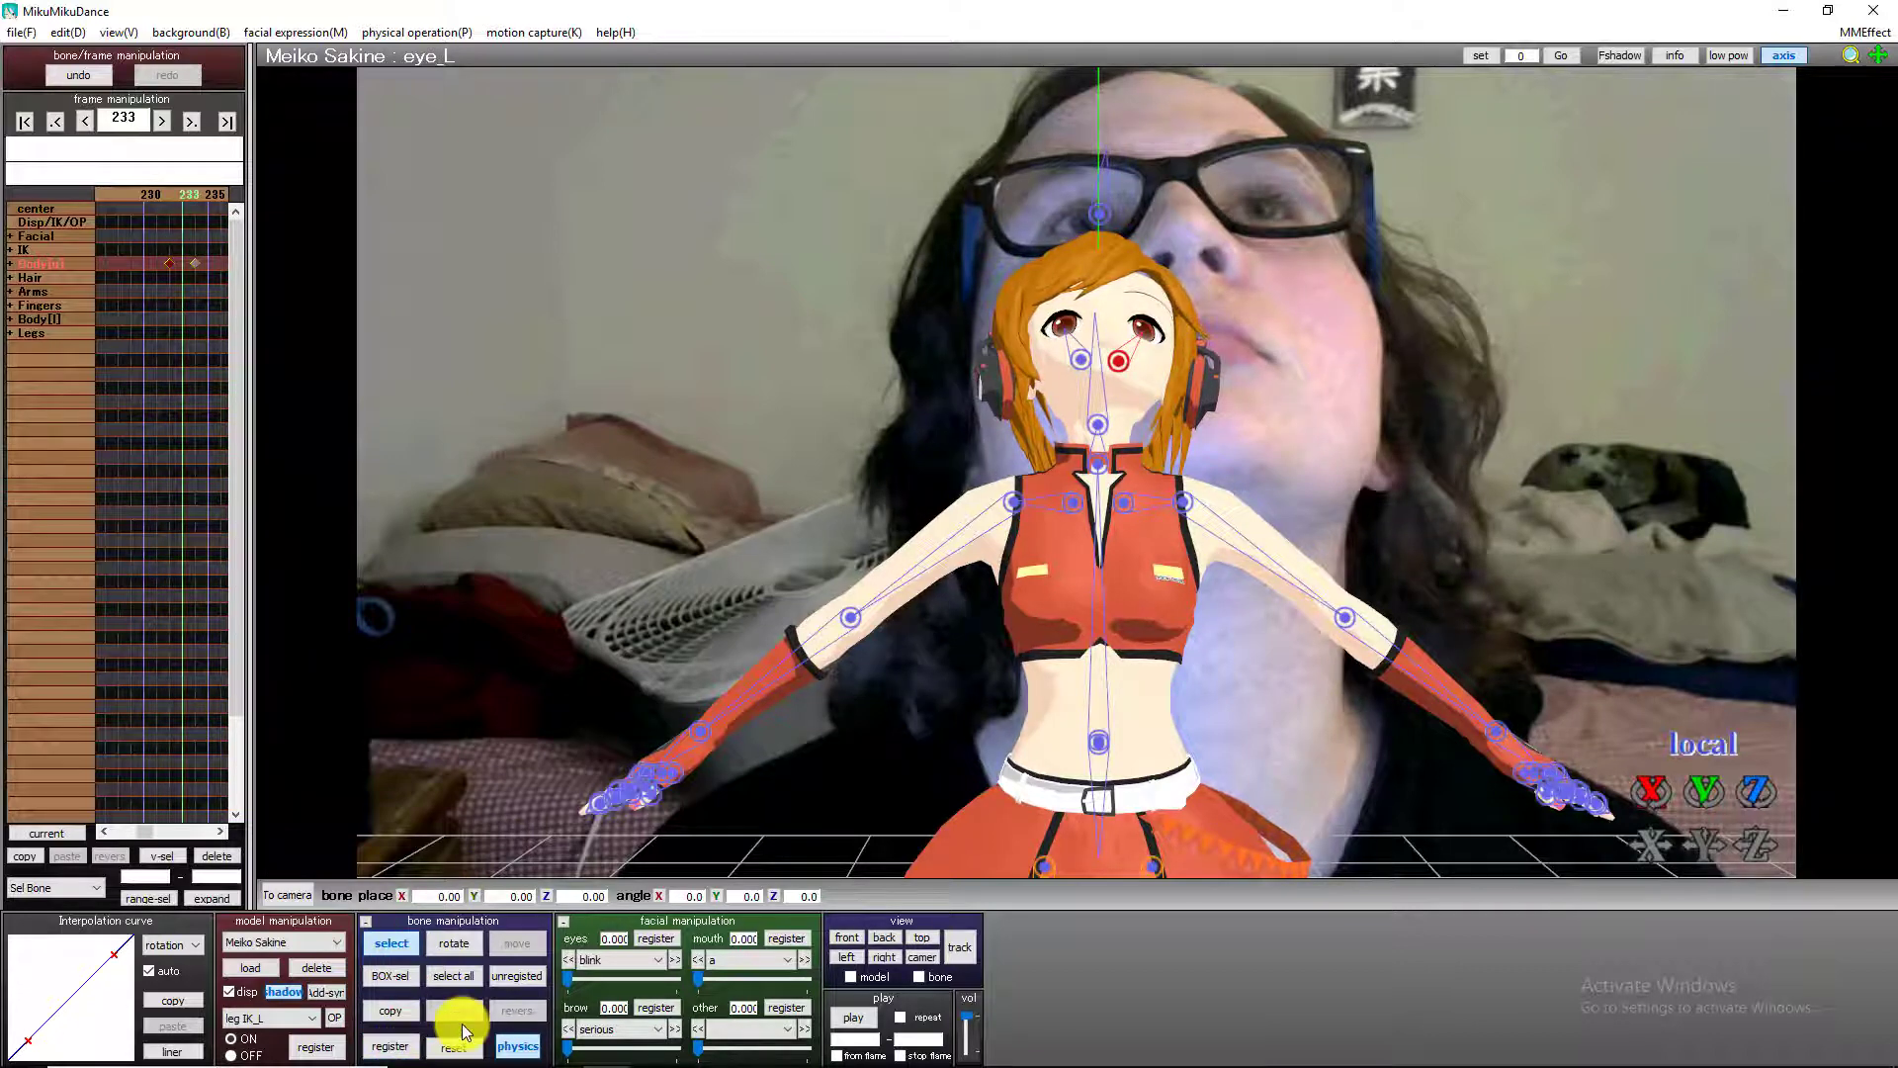
{"action": "key", "text": "Right"}
{"action": "key", "text": "Right"}
{"action": "key", "text": "Right"}
{"action": "key", "text": "Right"}
{"action": "key", "text": "Right"}
{"action": "key", "text": "Right"}
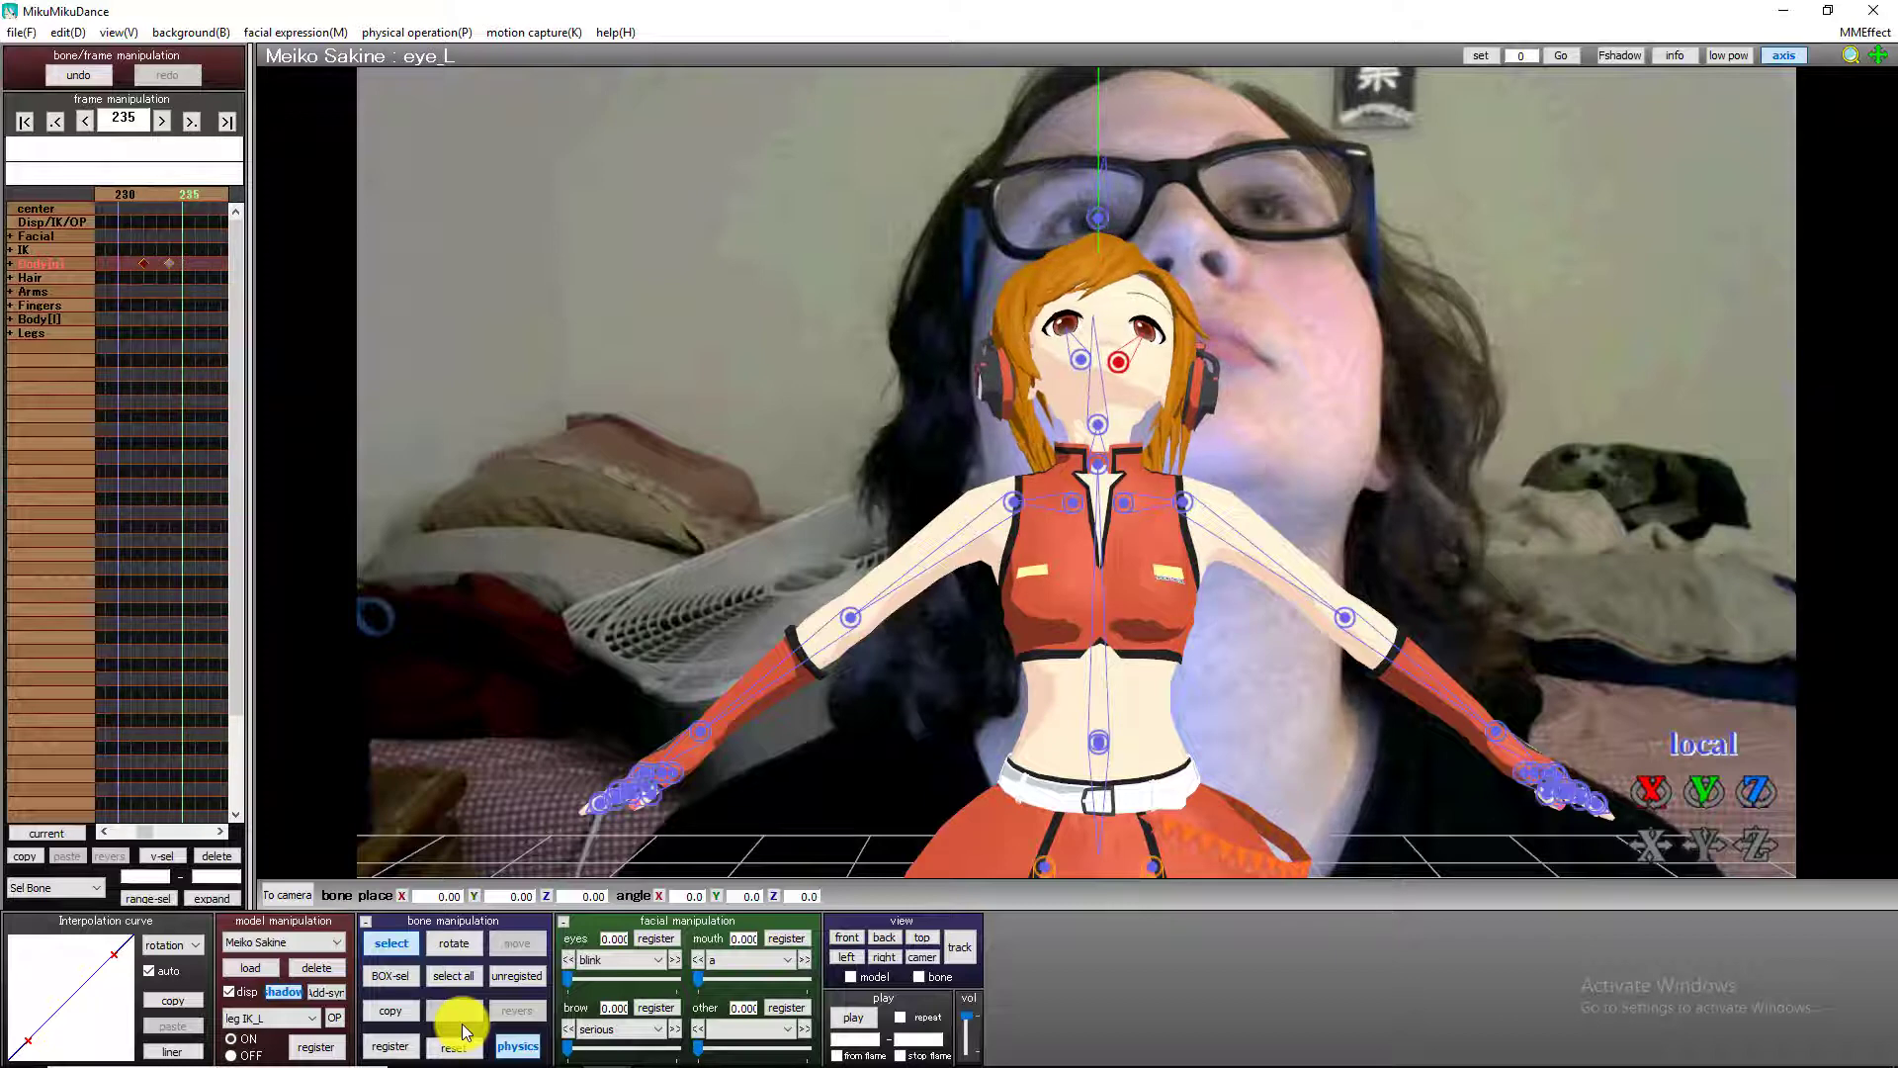
{"action": "key", "text": "Left"}
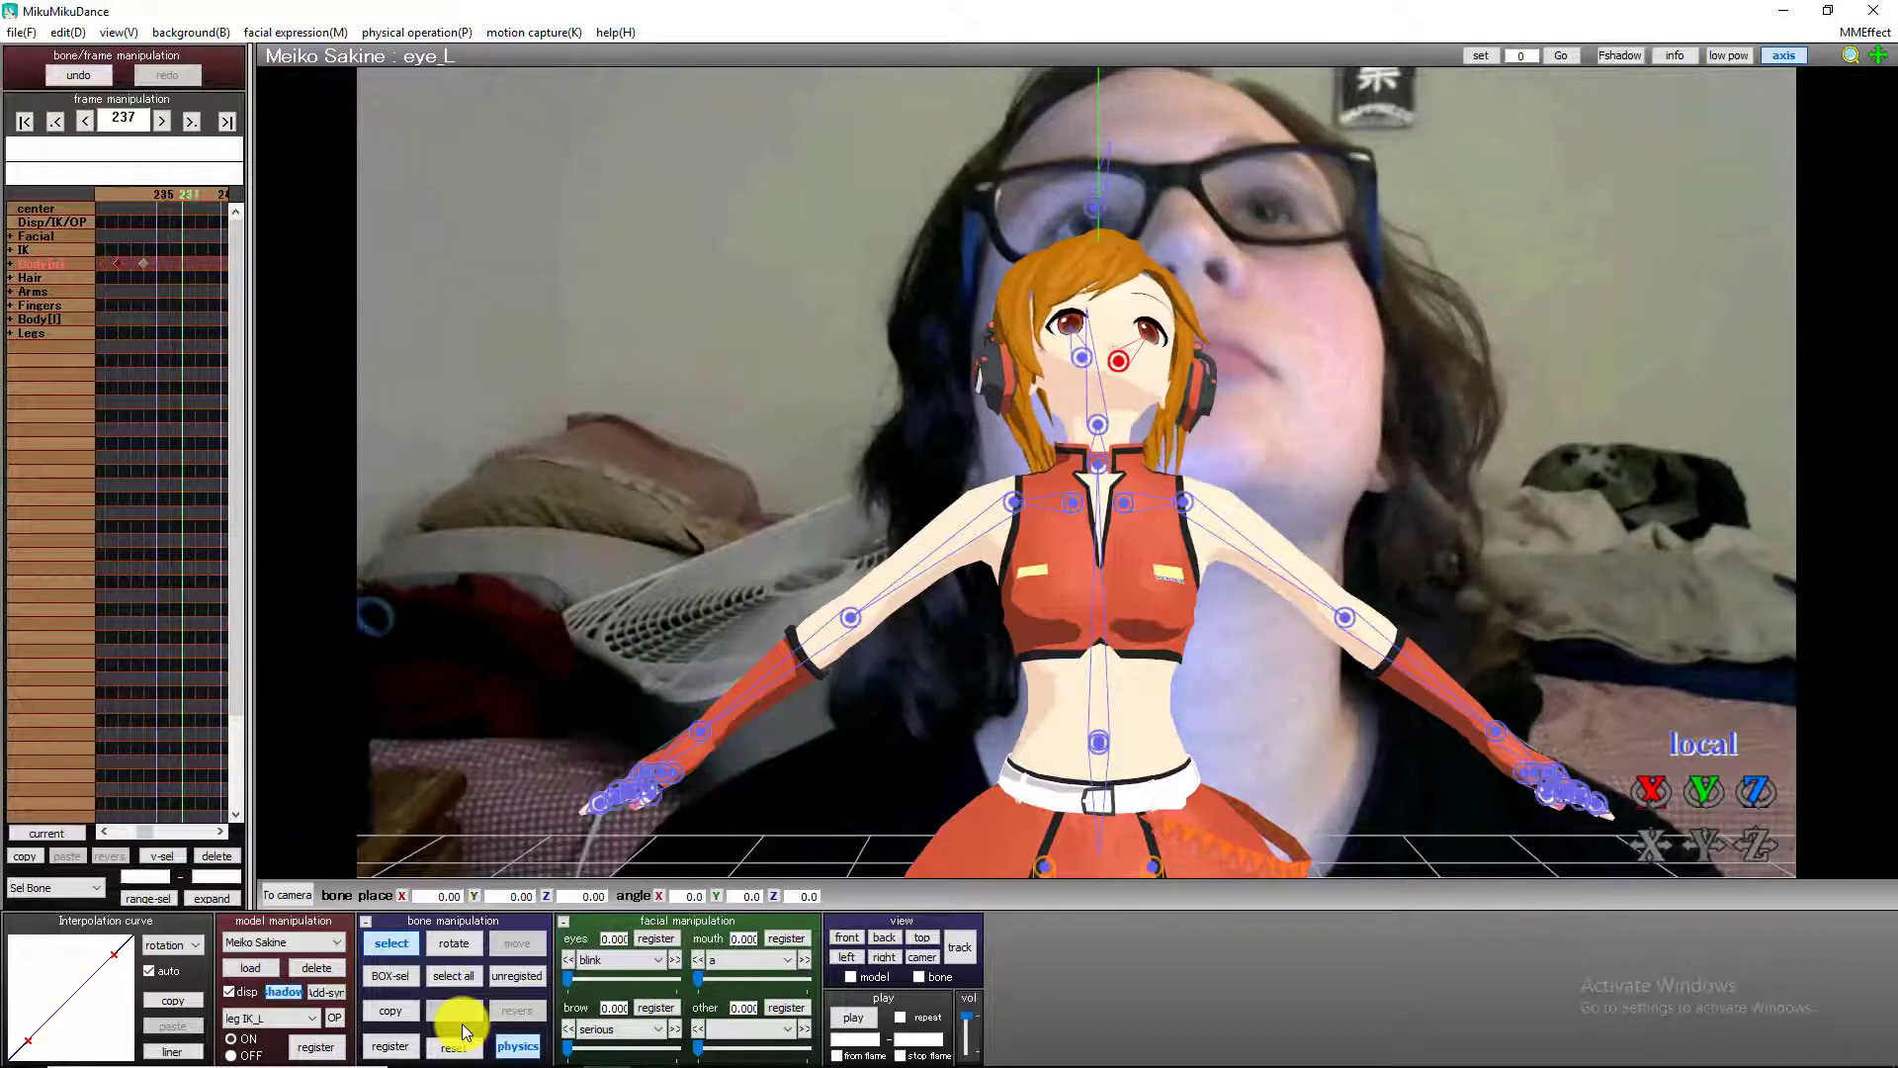
{"action": "key", "text": "Right"}
{"action": "key", "text": "Right"}
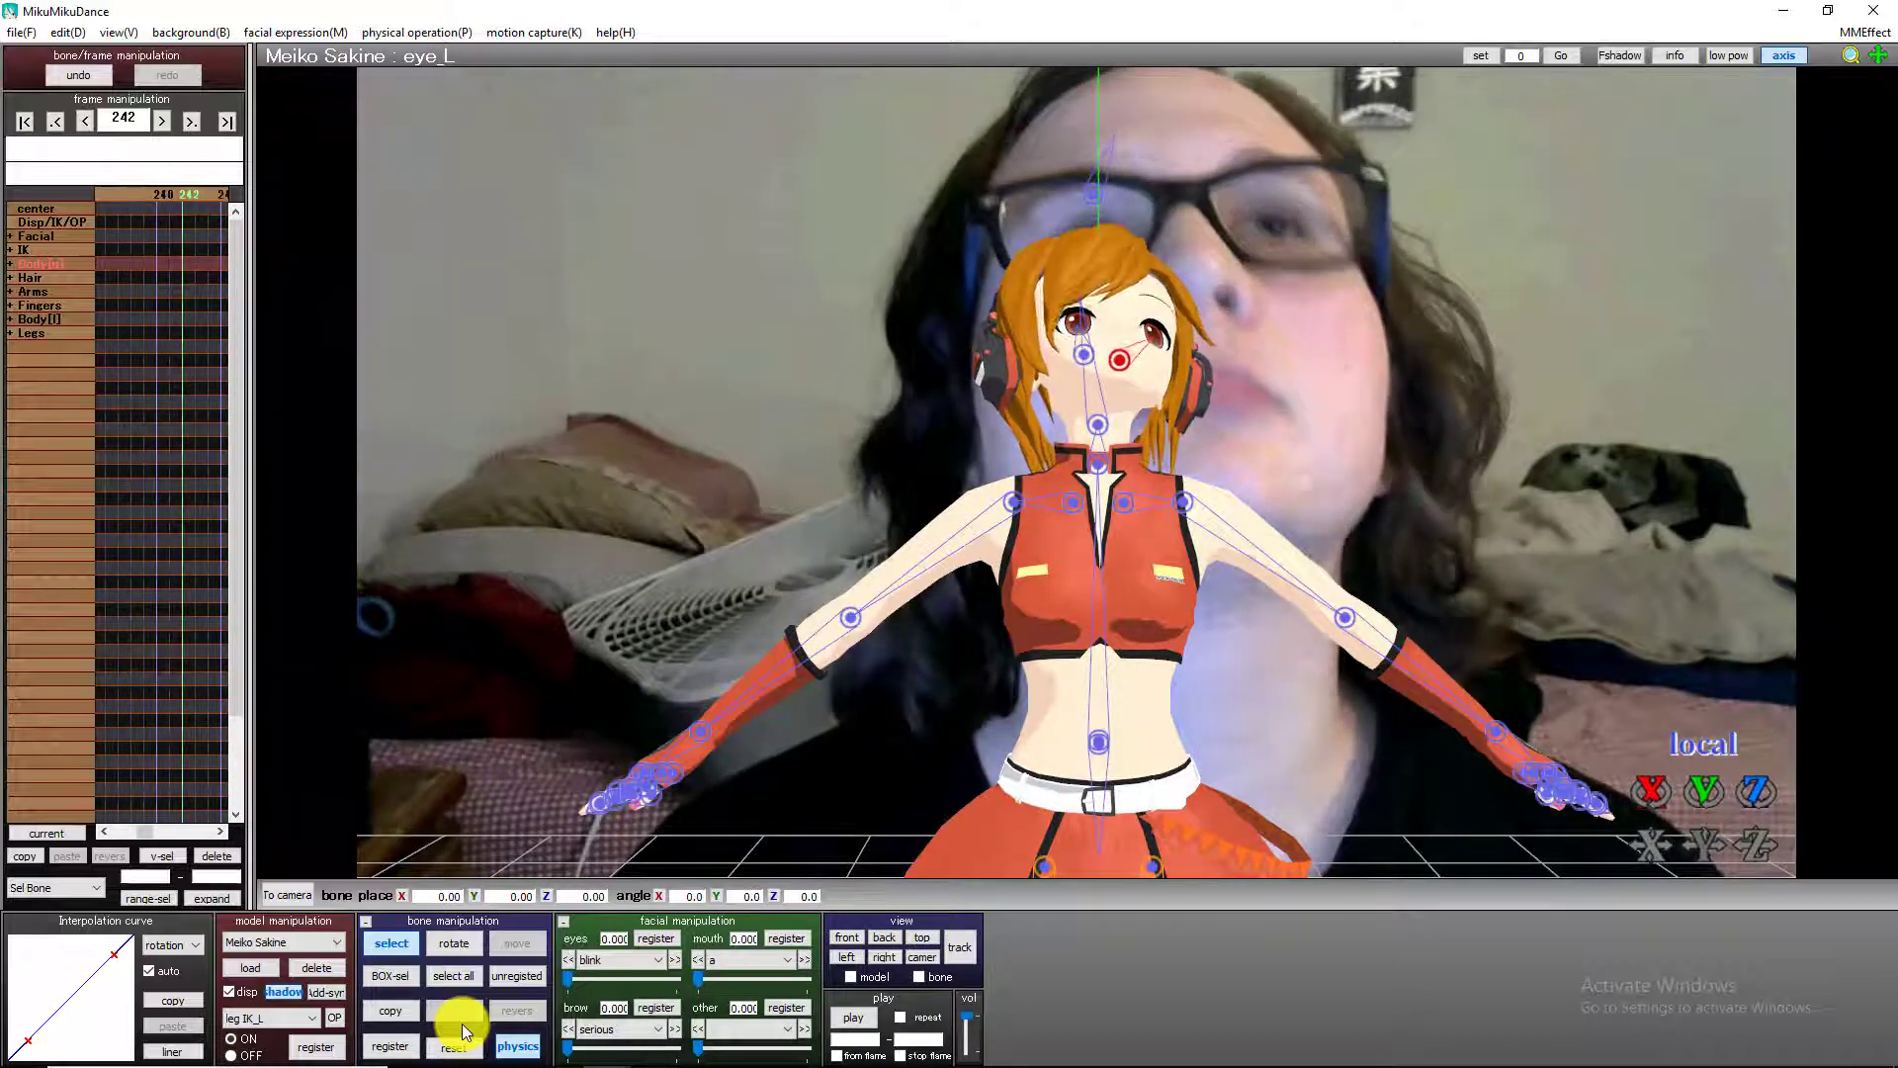
{"action": "key", "text": "Right"}
{"action": "key", "text": "Right"}
{"action": "key", "text": "Right"}
{"action": "key", "text": "Right"}
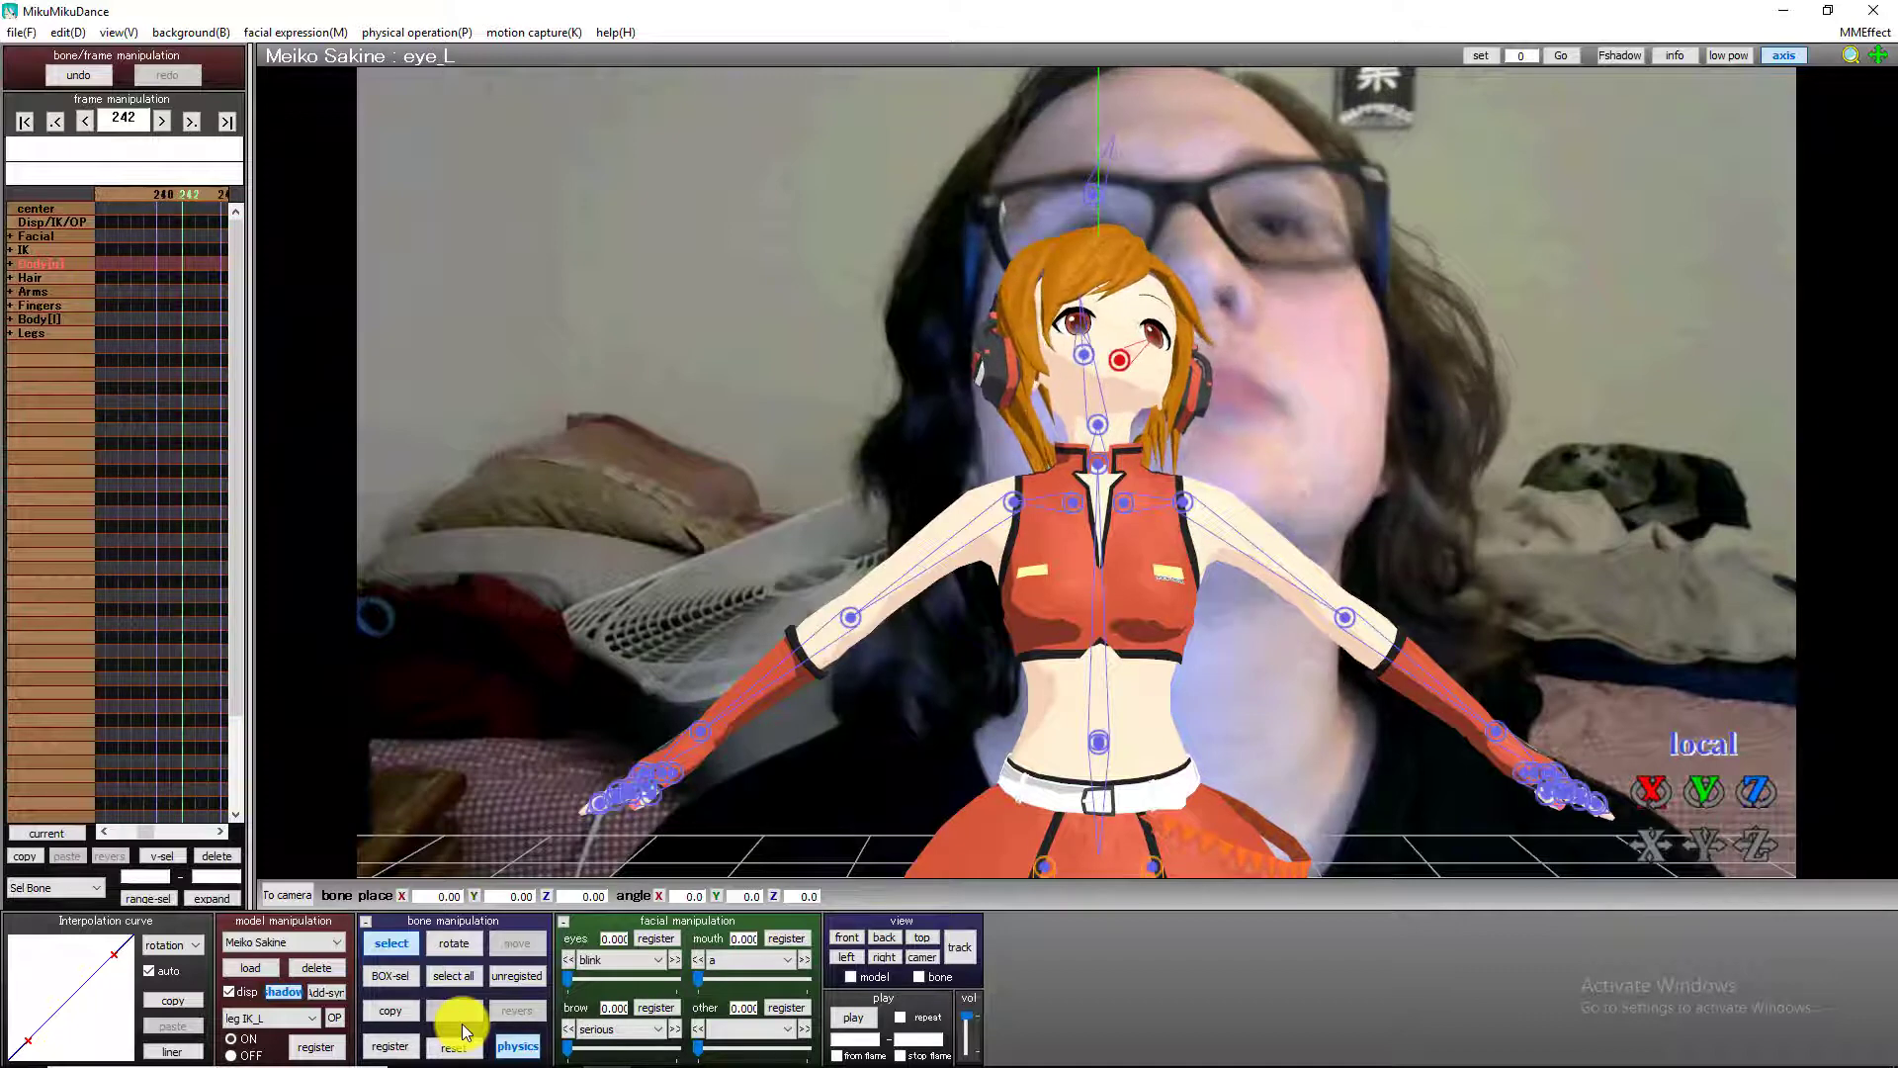
{"action": "key", "text": "Left"}
{"action": "key", "text": "Left"}
{"action": "key", "text": "Left"}
{"action": "key", "text": "Left"}
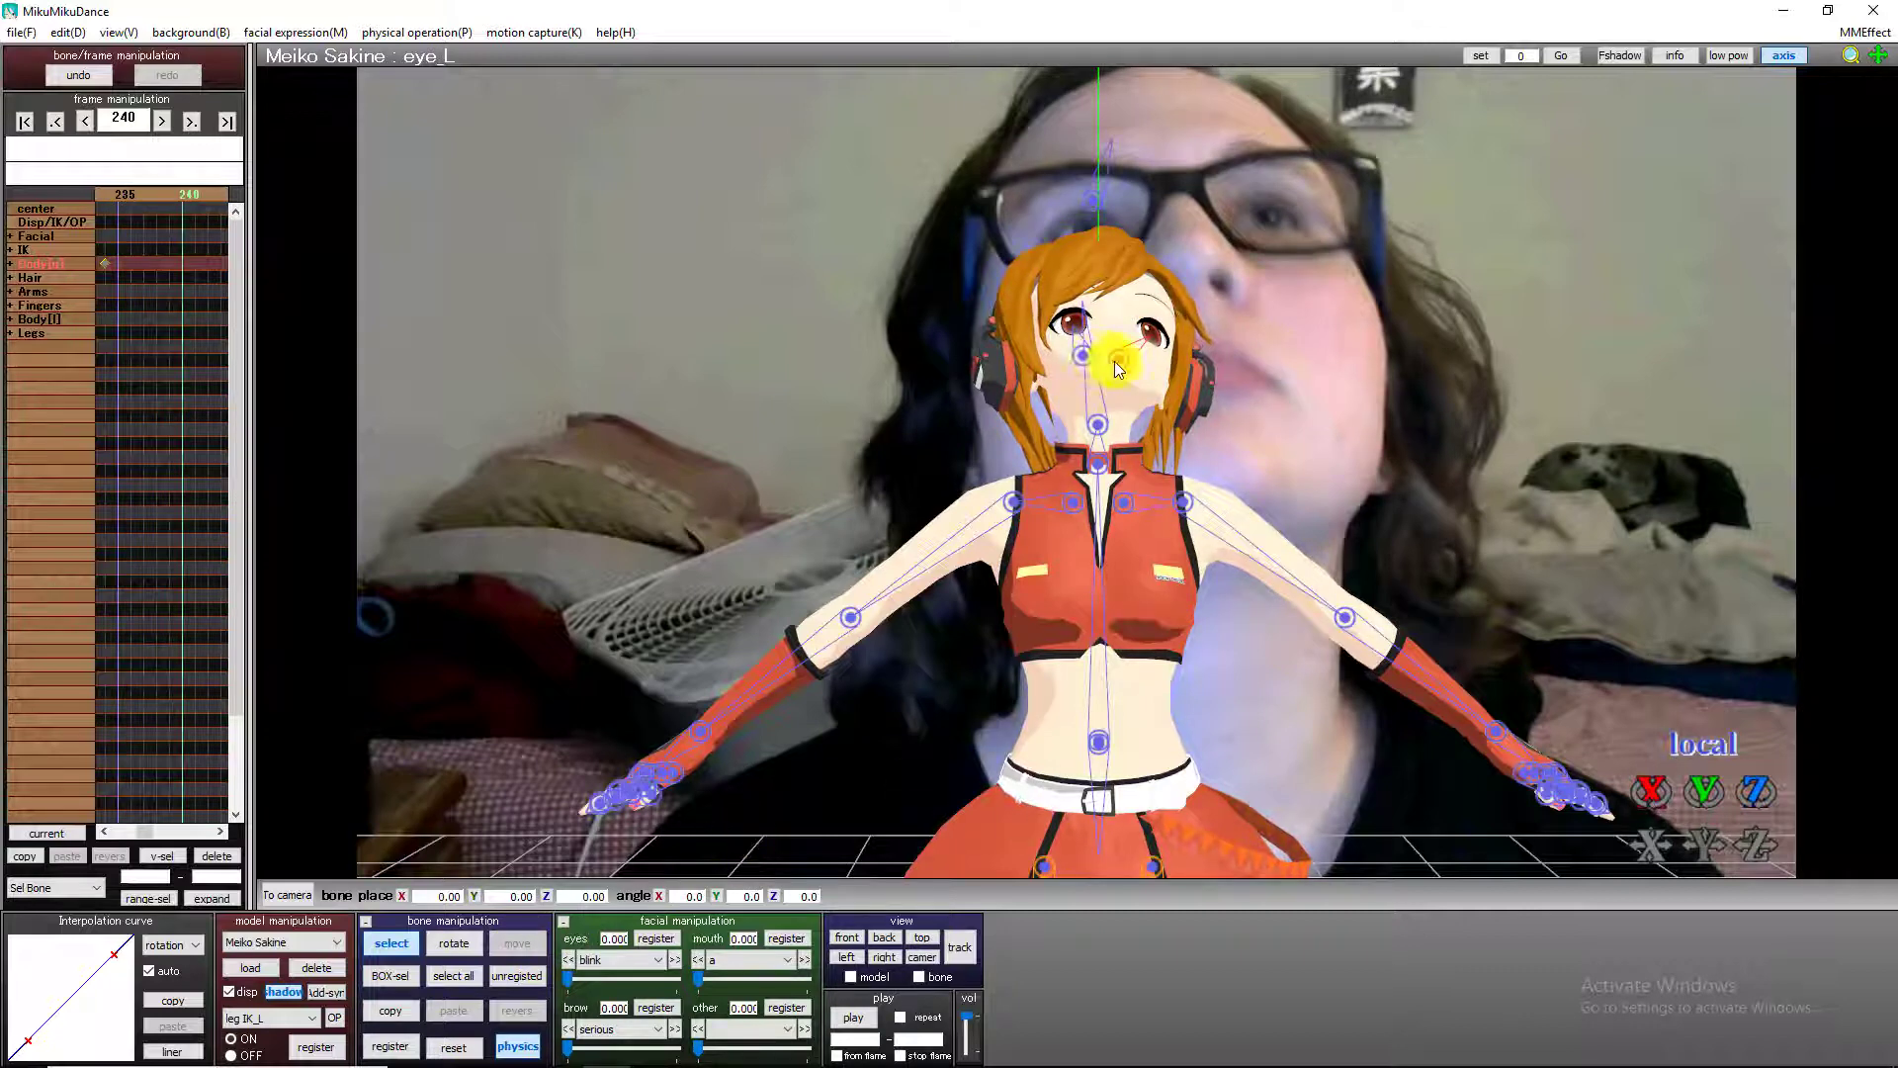
{"action": "left_click_drag", "start_coordinate": [1695, 792], "coordinate": [1081, 481]}
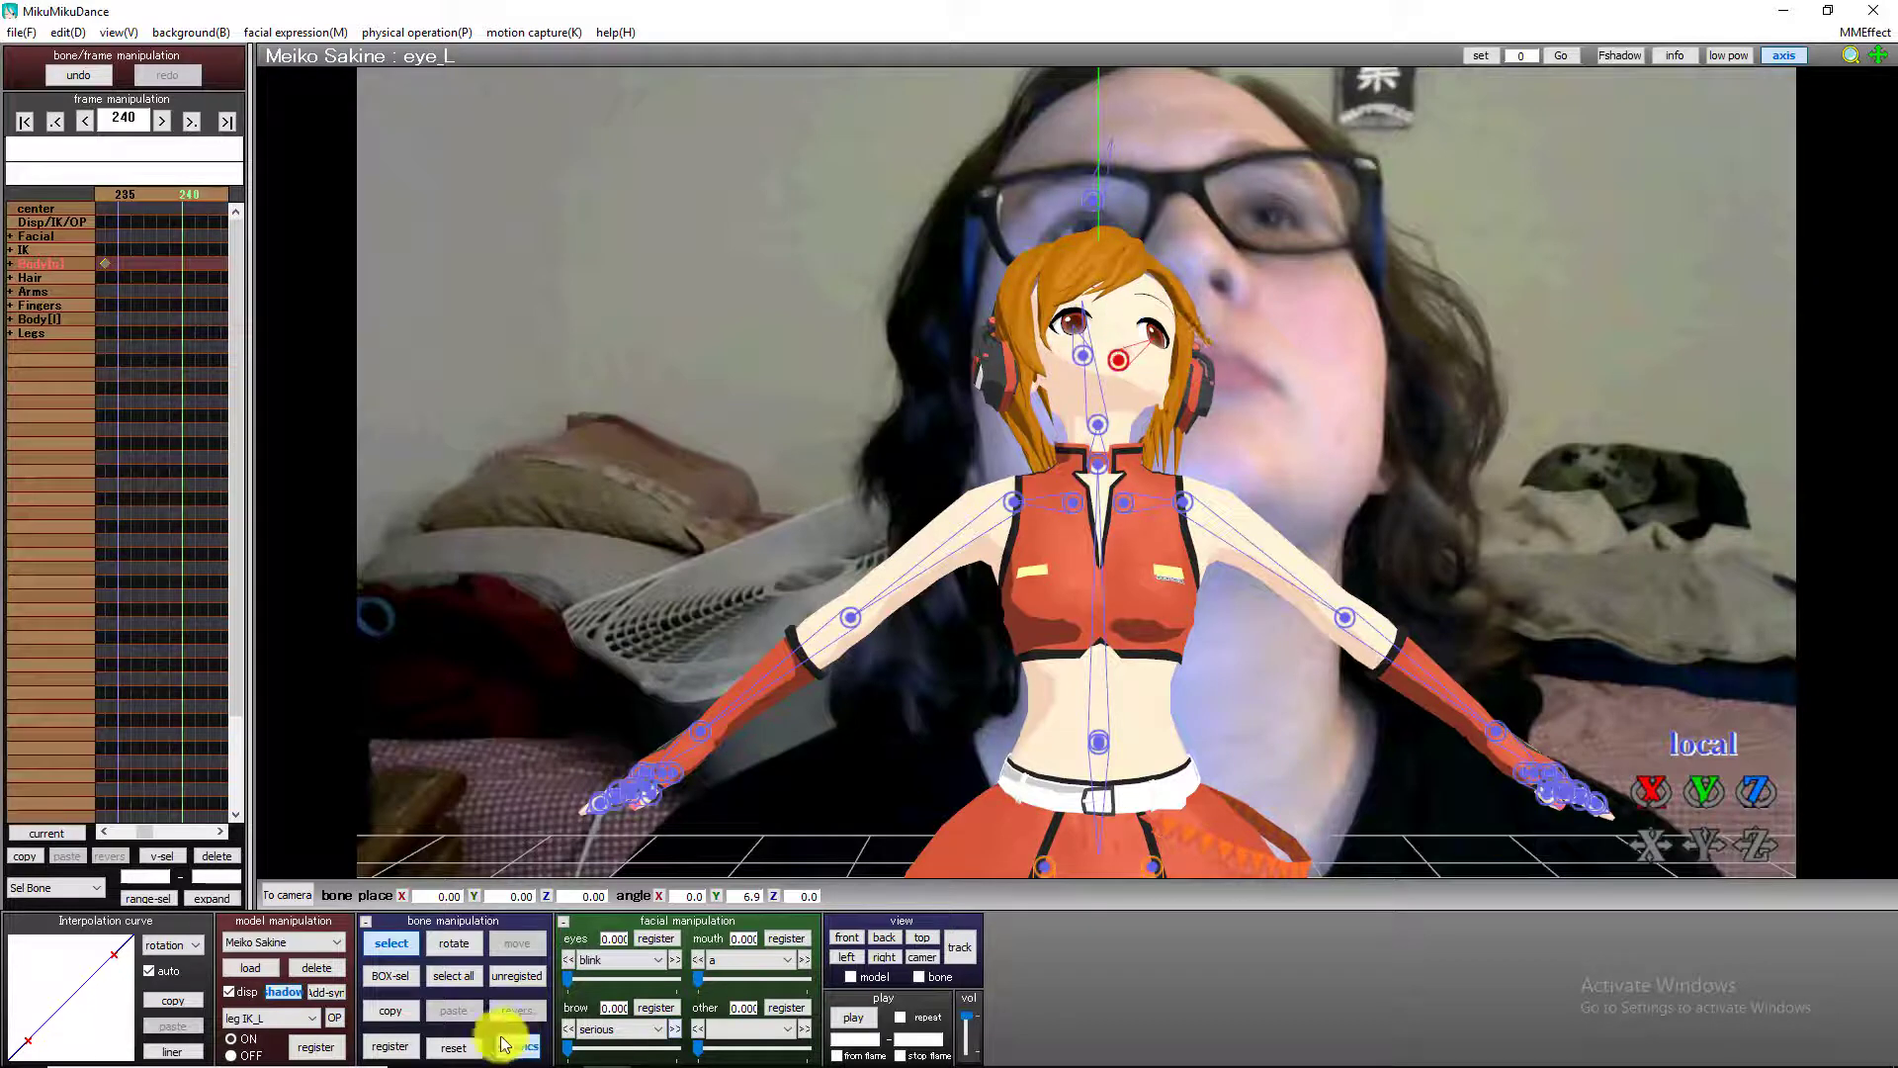
{"action": "left_click", "coordinate": [404, 1043]}
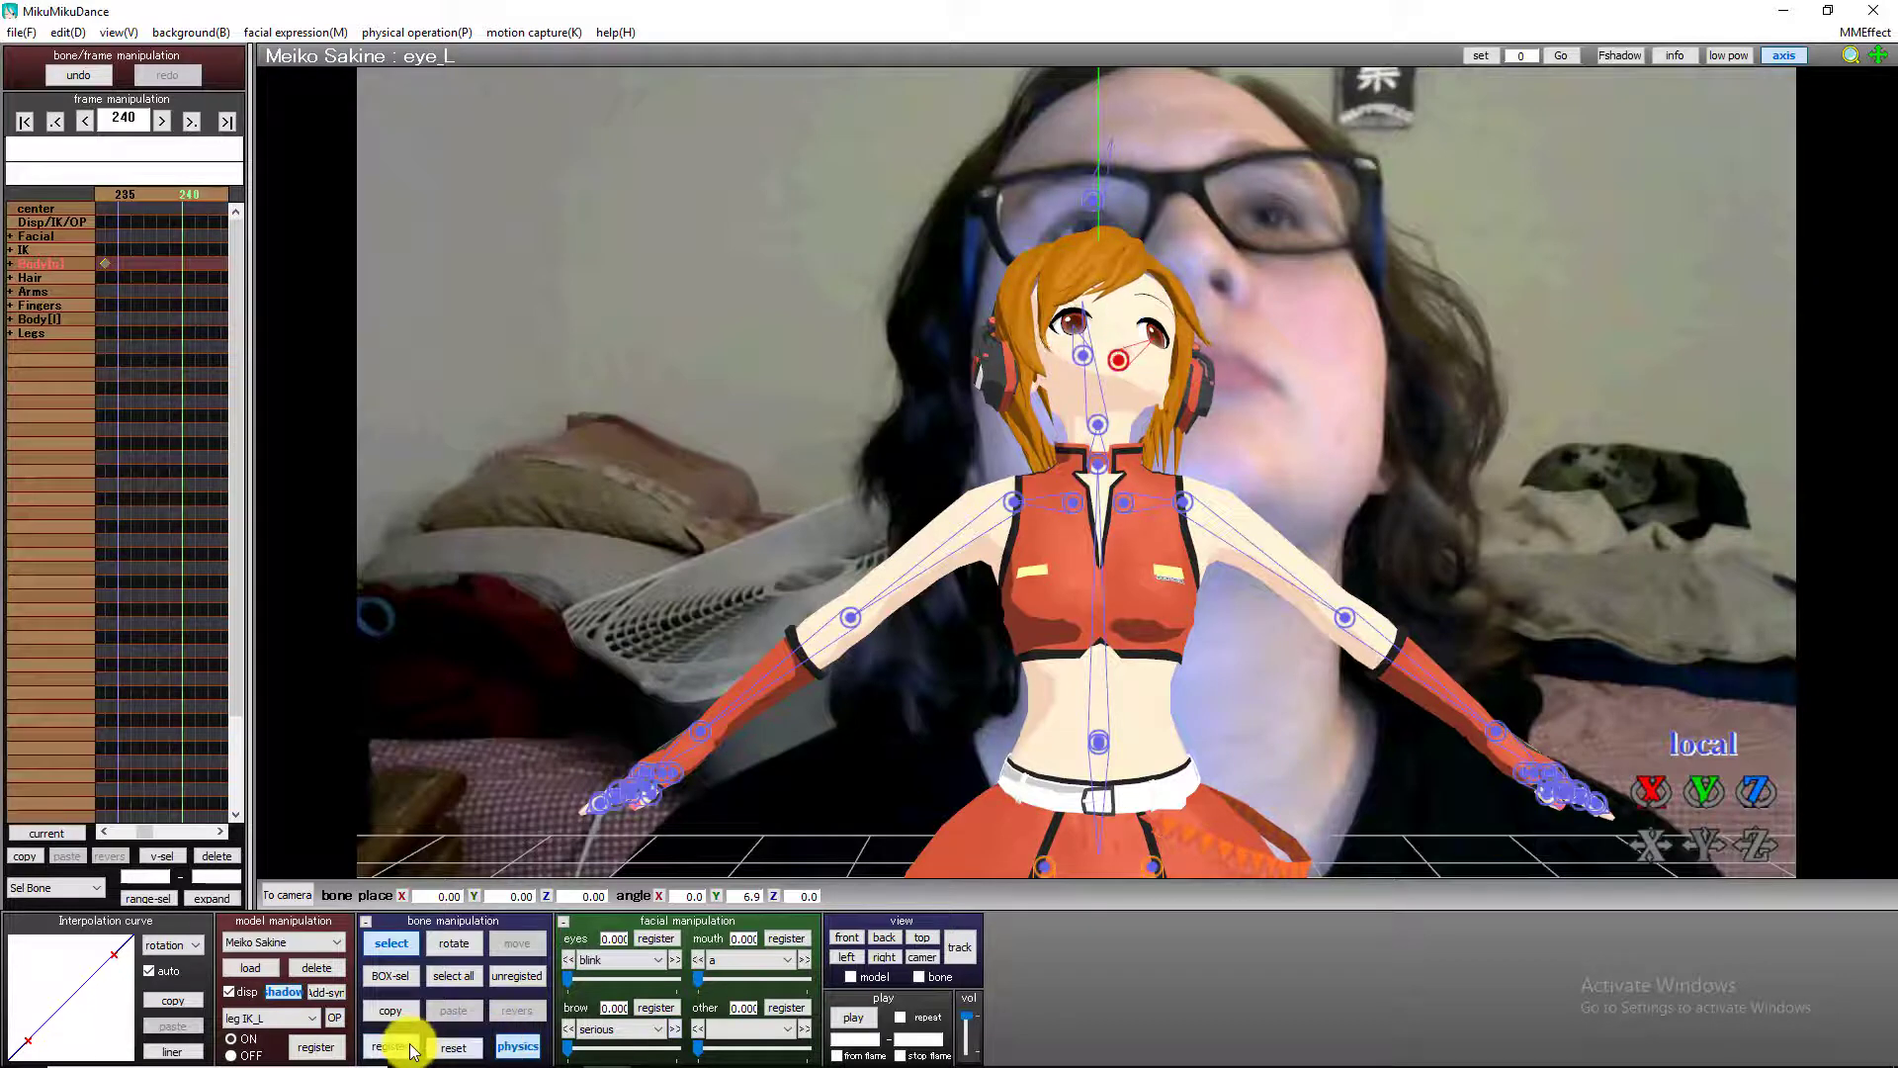
Rotate the right eye bone to a Y angle of 2.3 at frame 240 and register it.
{"action": "left_click", "coordinate": [1076, 354]}
{"action": "left_click_drag", "start_coordinate": [1705, 791], "coordinate": [1091, 479]}
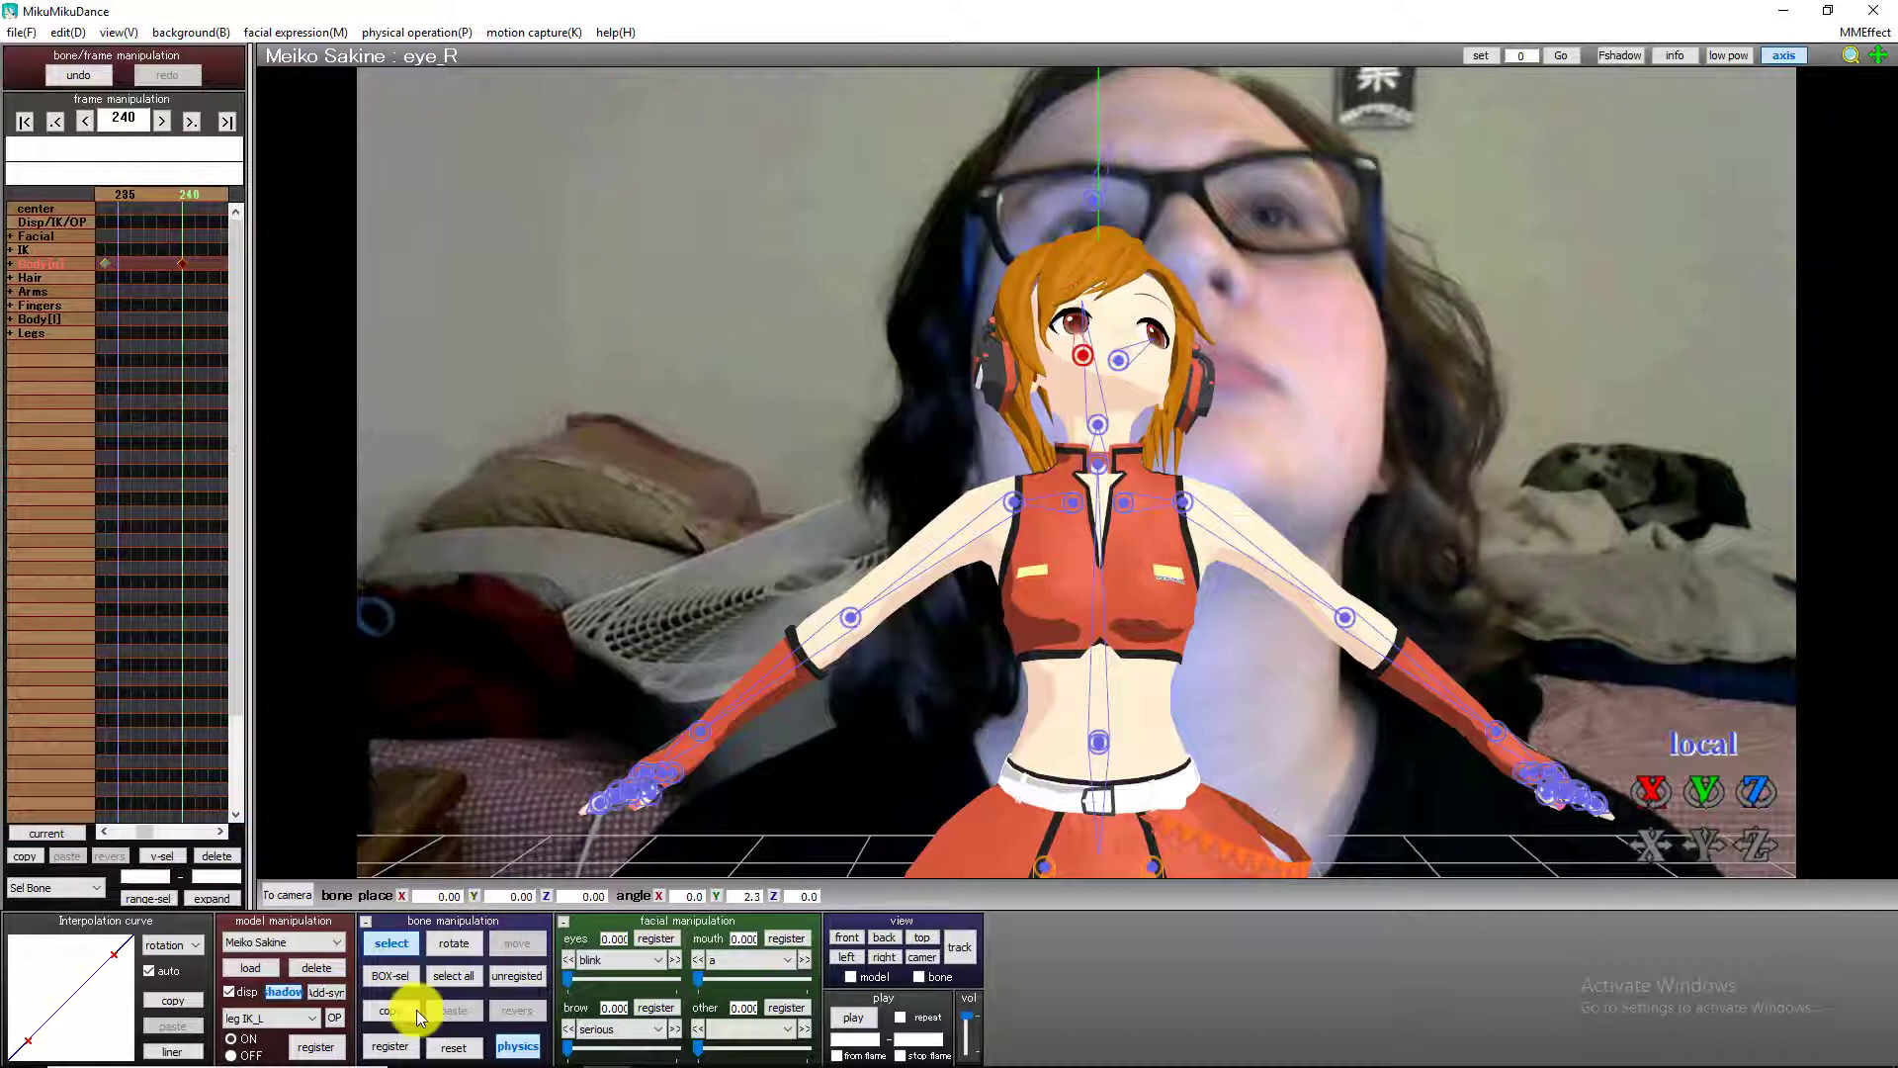
{"action": "left_click", "coordinate": [391, 1046]}
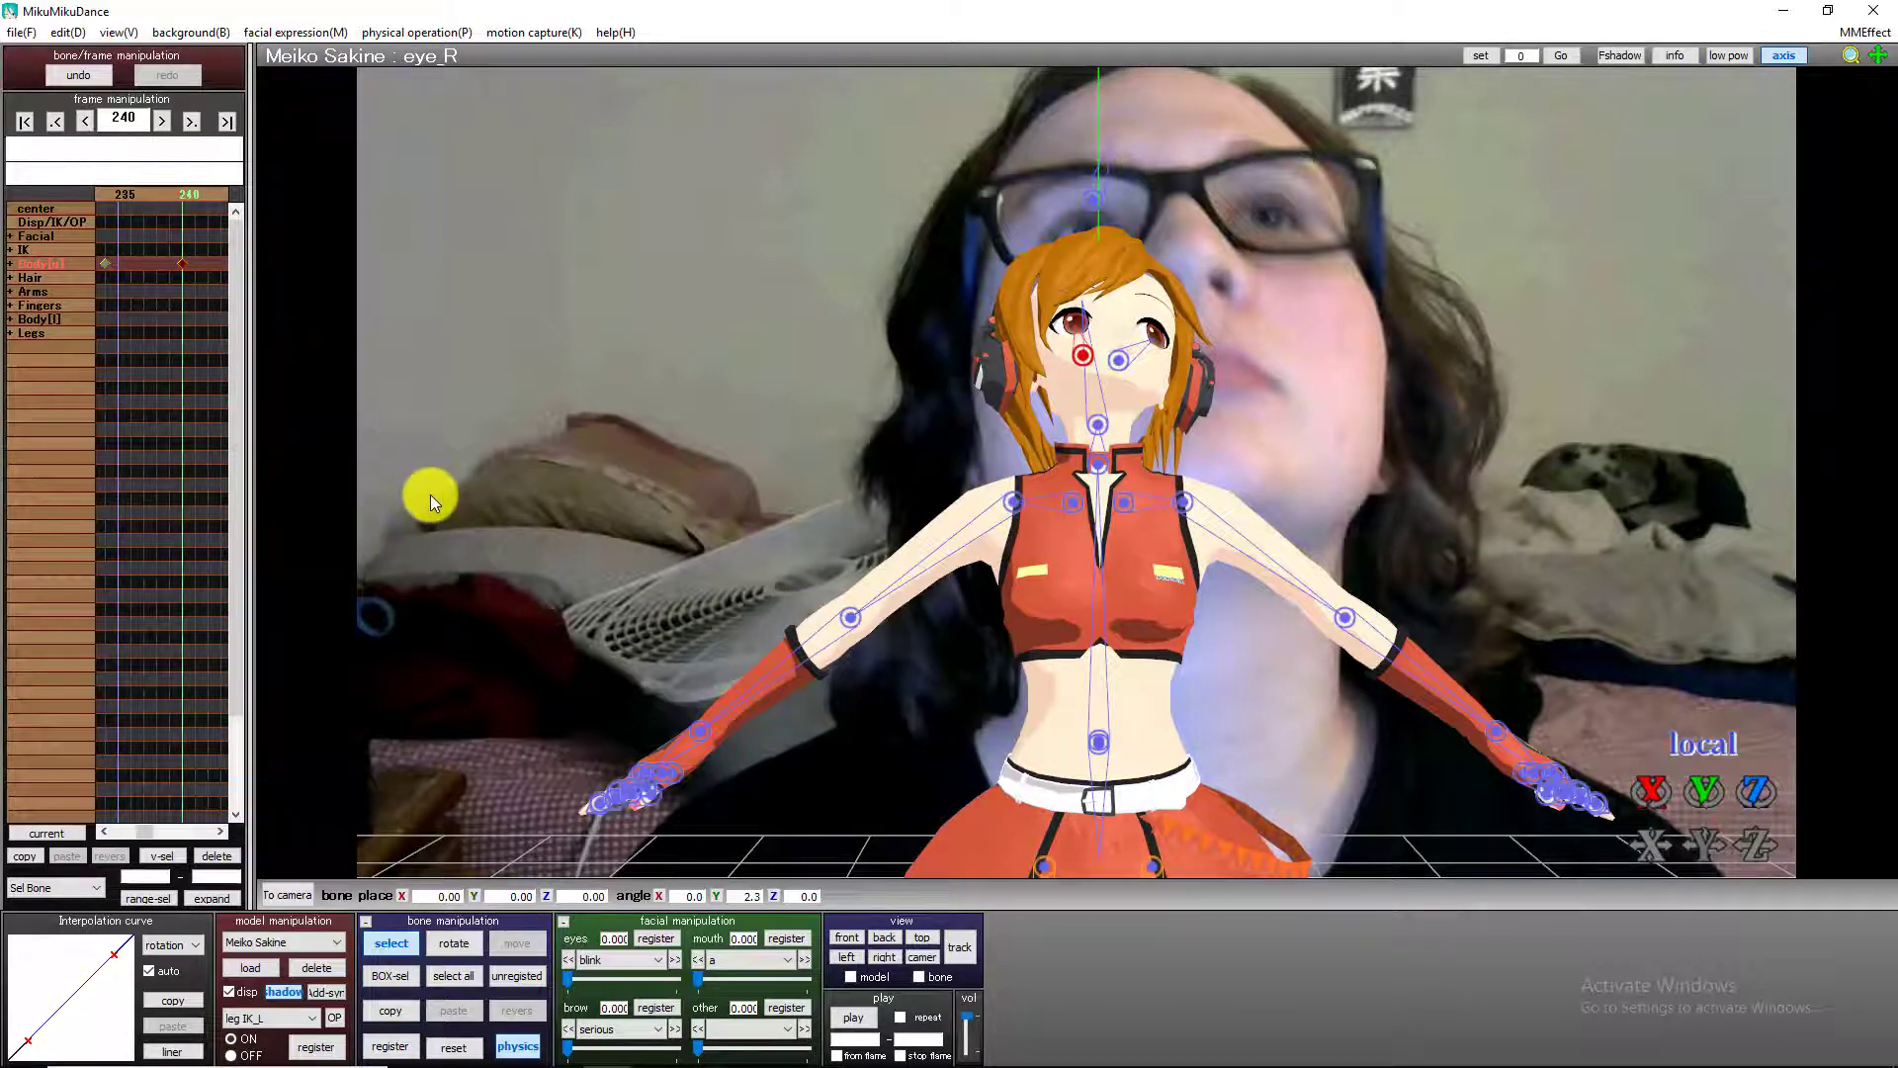
Register keyframes for the right and left eye bones at frame 287, holding their current rotation.
{"action": "key", "text": "Right"}
{"action": "key", "text": "Right"}
{"action": "key", "text": "Right"}
{"action": "key", "text": "Right"}
{"action": "key", "text": "Right"}
{"action": "key", "text": "Right"}
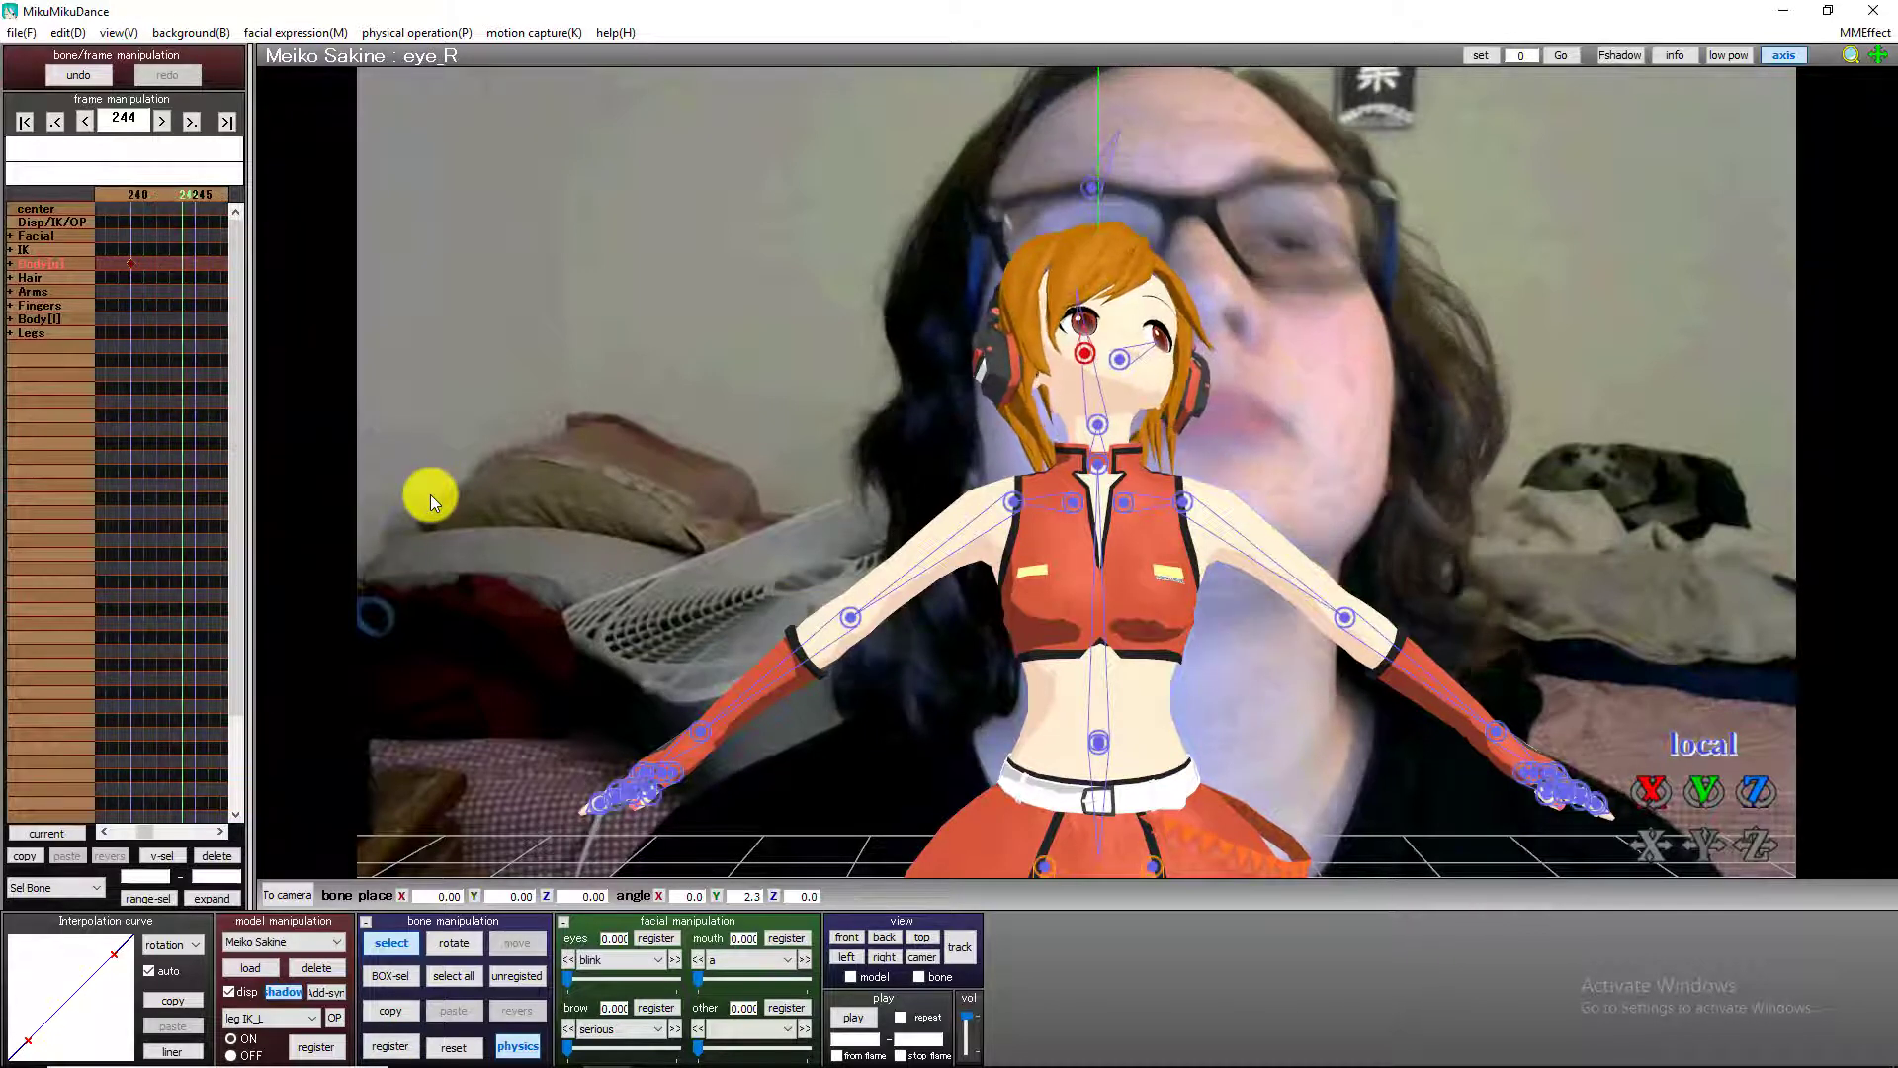
{"action": "key", "text": "Right"}
{"action": "key", "text": "Right"}
{"action": "key", "text": "Right"}
{"action": "key", "text": "Right"}
{"action": "key", "text": "Right"}
{"action": "key", "text": "Right"}
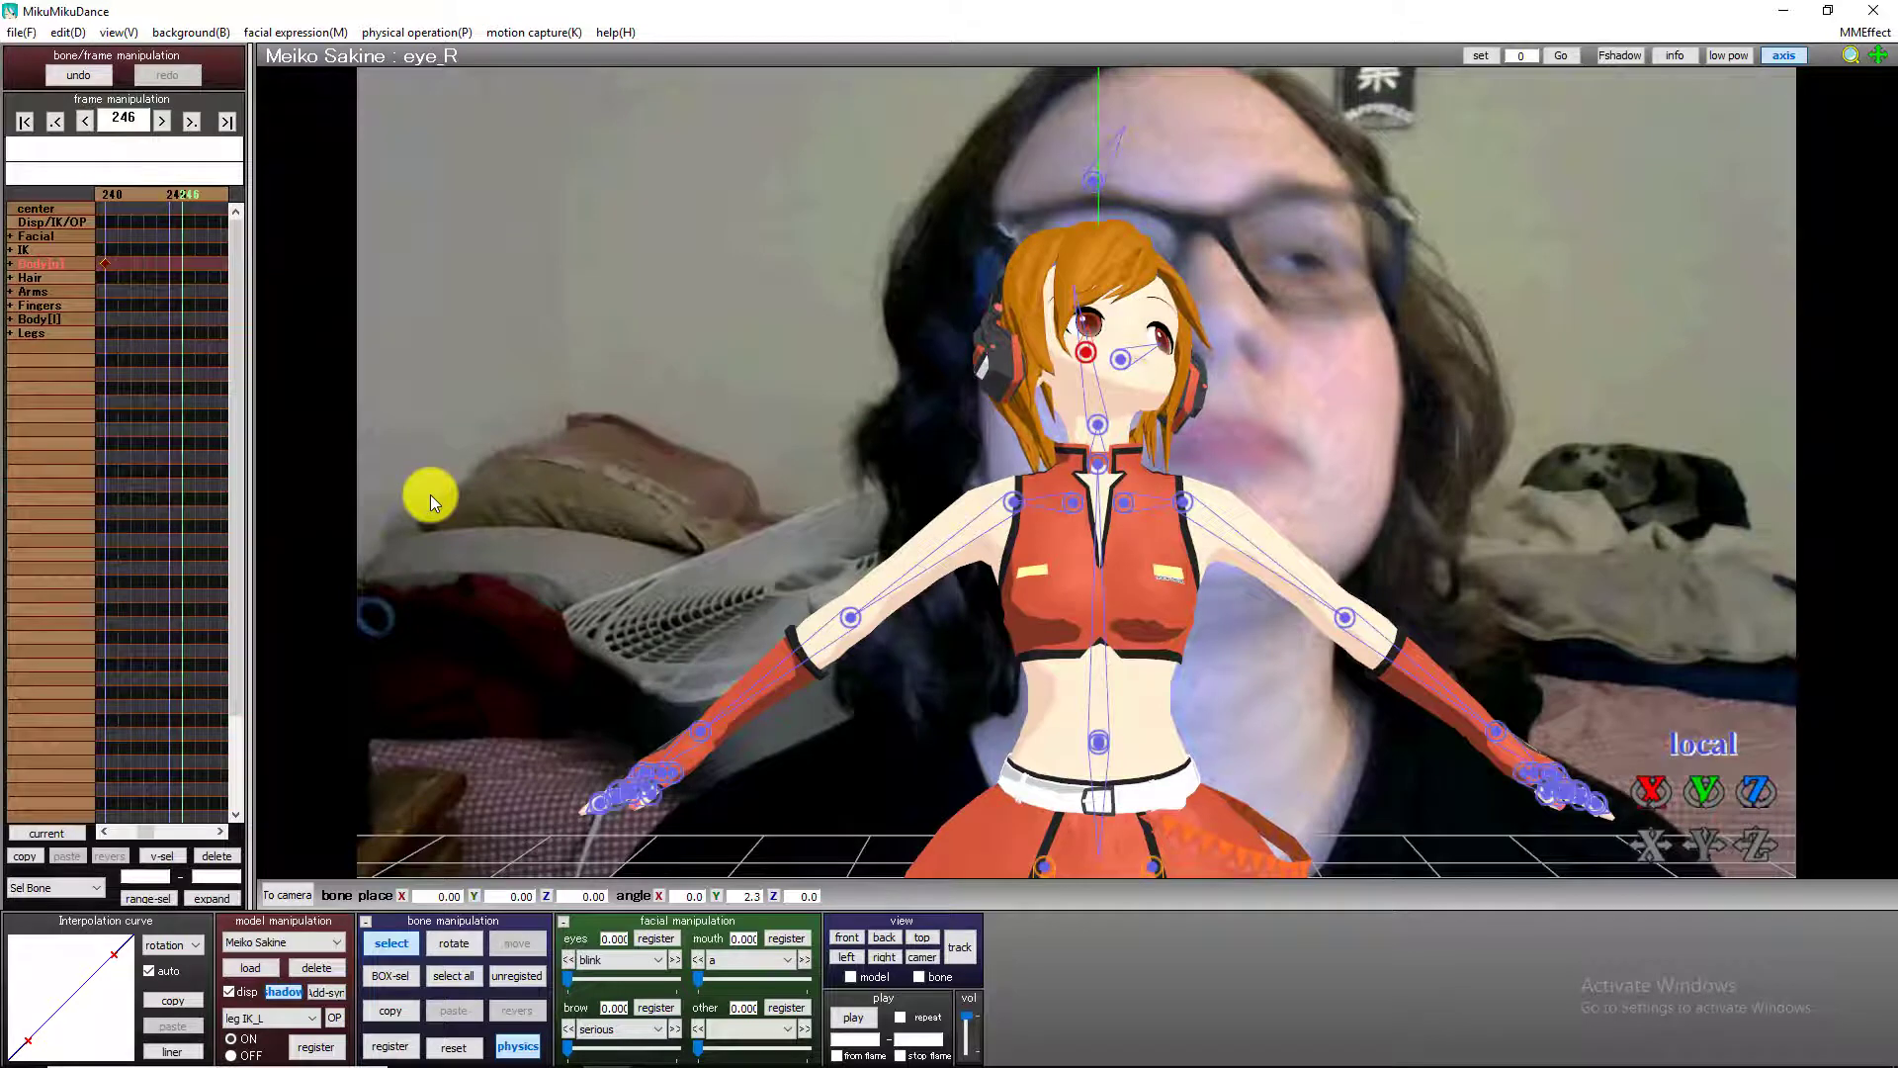
{"action": "key", "text": "Right"}
{"action": "key", "text": "Right"}
{"action": "key", "text": "Right"}
{"action": "key", "text": "Right"}
{"action": "key", "text": "Right"}
{"action": "key", "text": "Right"}
{"action": "key", "text": "Right"}
{"action": "key", "text": "Right"}
{"action": "key", "text": "Right"}
{"action": "key", "text": "Right"}
{"action": "key", "text": "Right"}
{"action": "key", "text": "Right"}
{"action": "key", "text": "Right"}
{"action": "key", "text": "Right"}
{"action": "key", "text": "Right"}
{"action": "key", "text": "Right"}
{"action": "key", "text": "Right"}
{"action": "key", "text": "Right"}
{"action": "key", "text": "Right"}
{"action": "key", "text": "Right"}
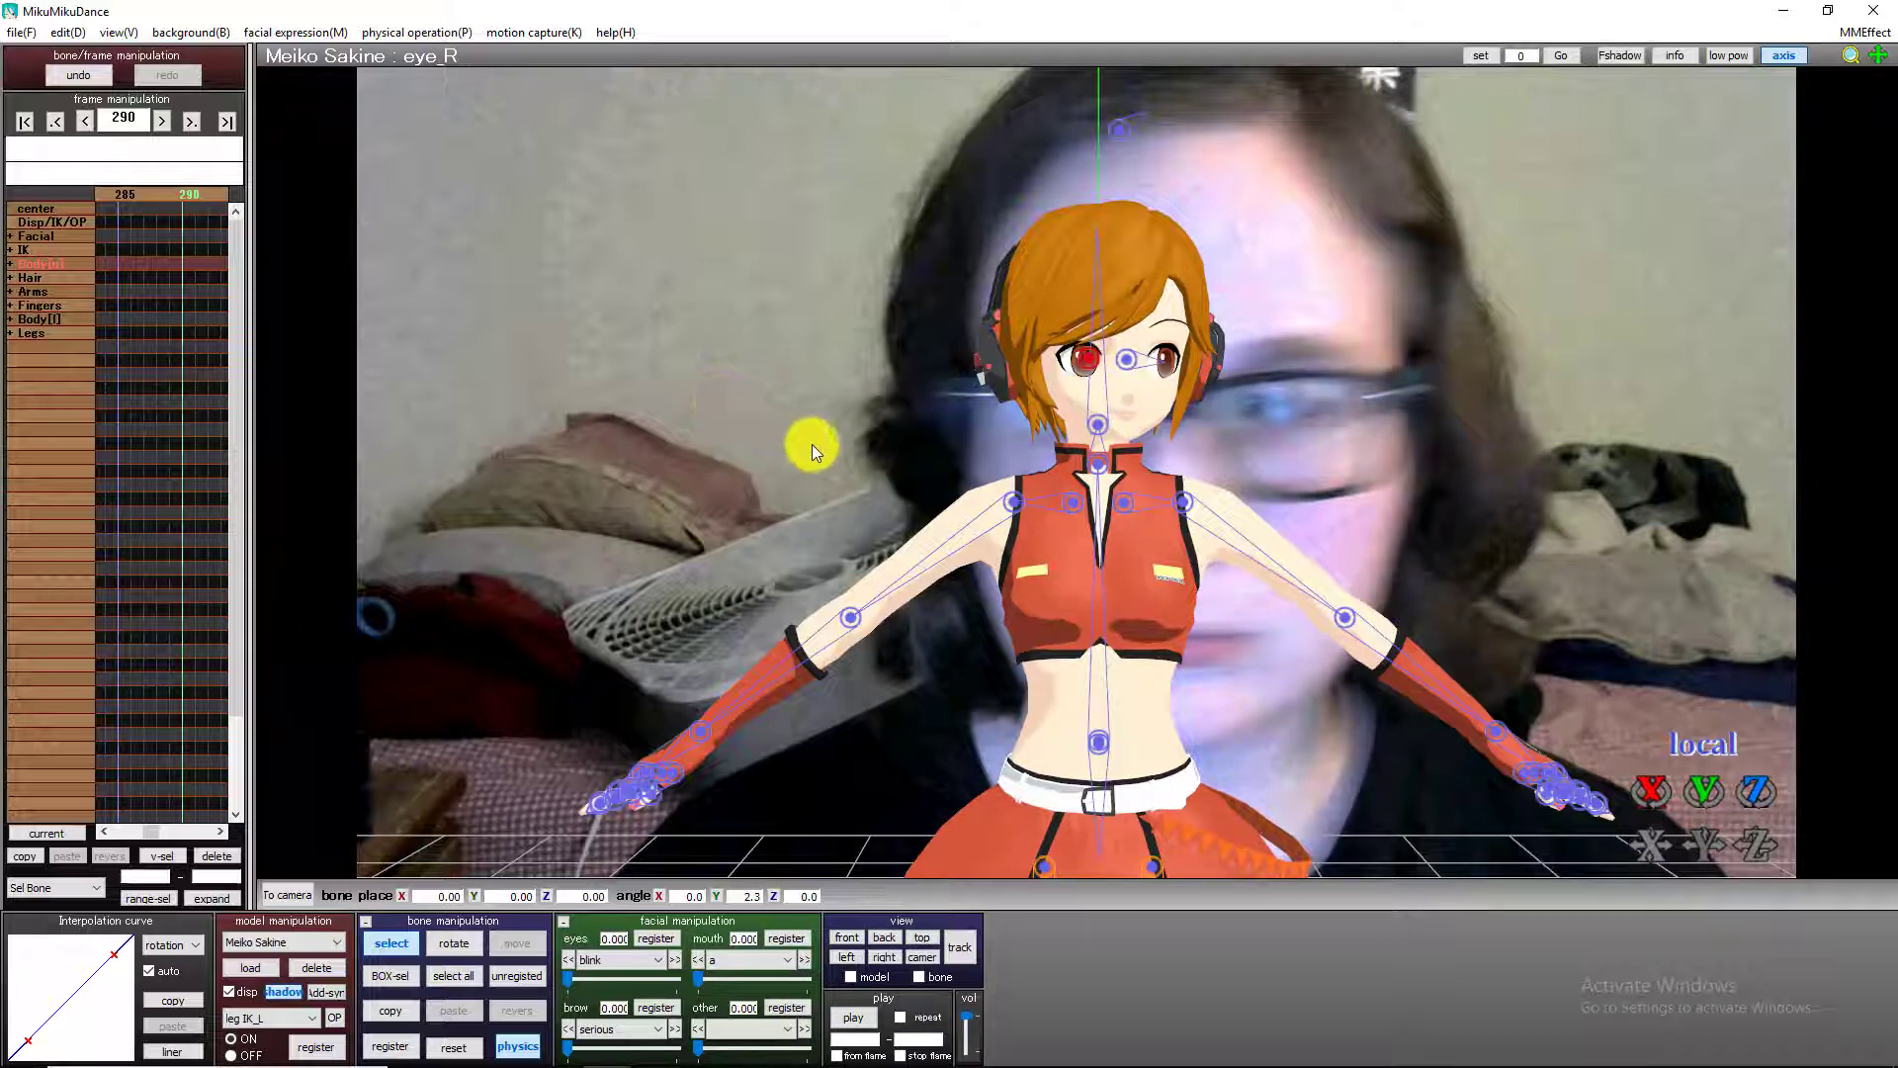
{"action": "key", "text": "Left"}
{"action": "key", "text": "Left"}
{"action": "key", "text": "Left"}
{"action": "key", "text": "Left"}
{"action": "key", "text": "Left"}
{"action": "key", "text": "Left"}
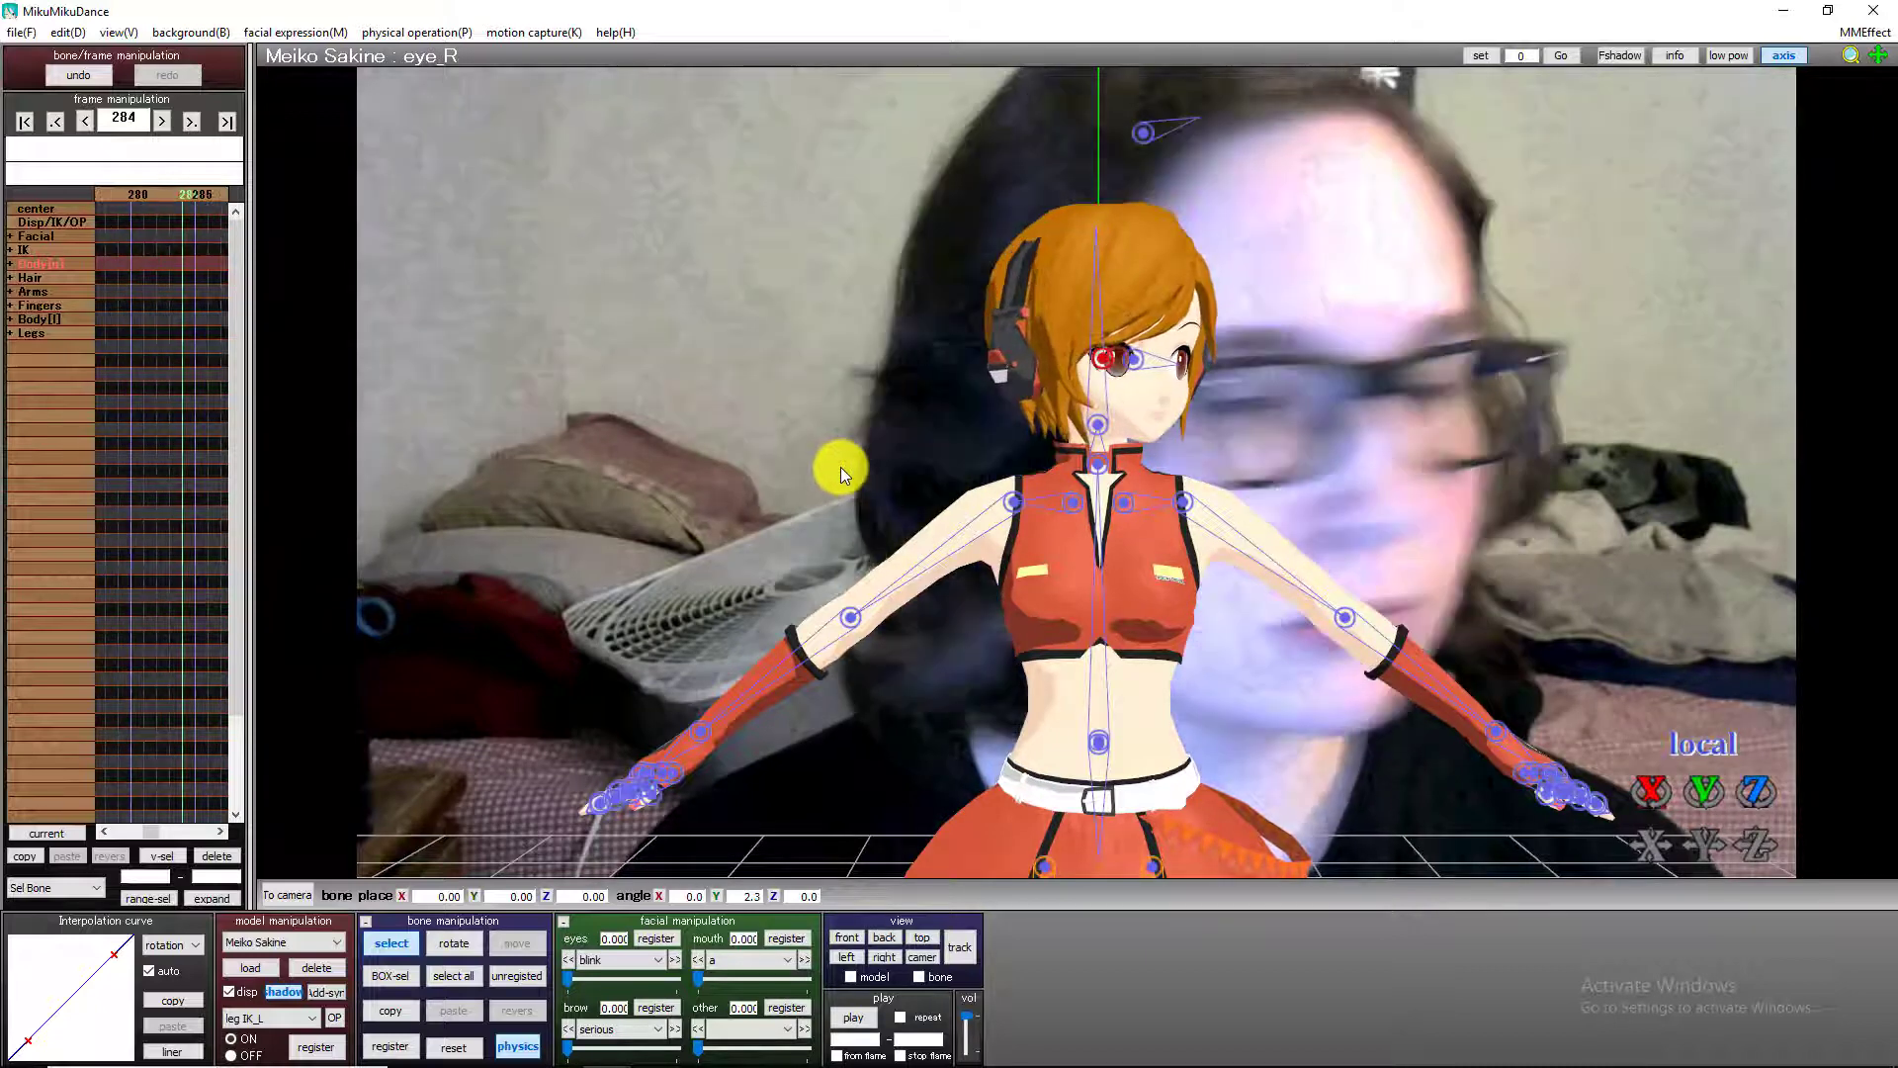
{"action": "key", "text": "Right"}
{"action": "key", "text": "Right"}
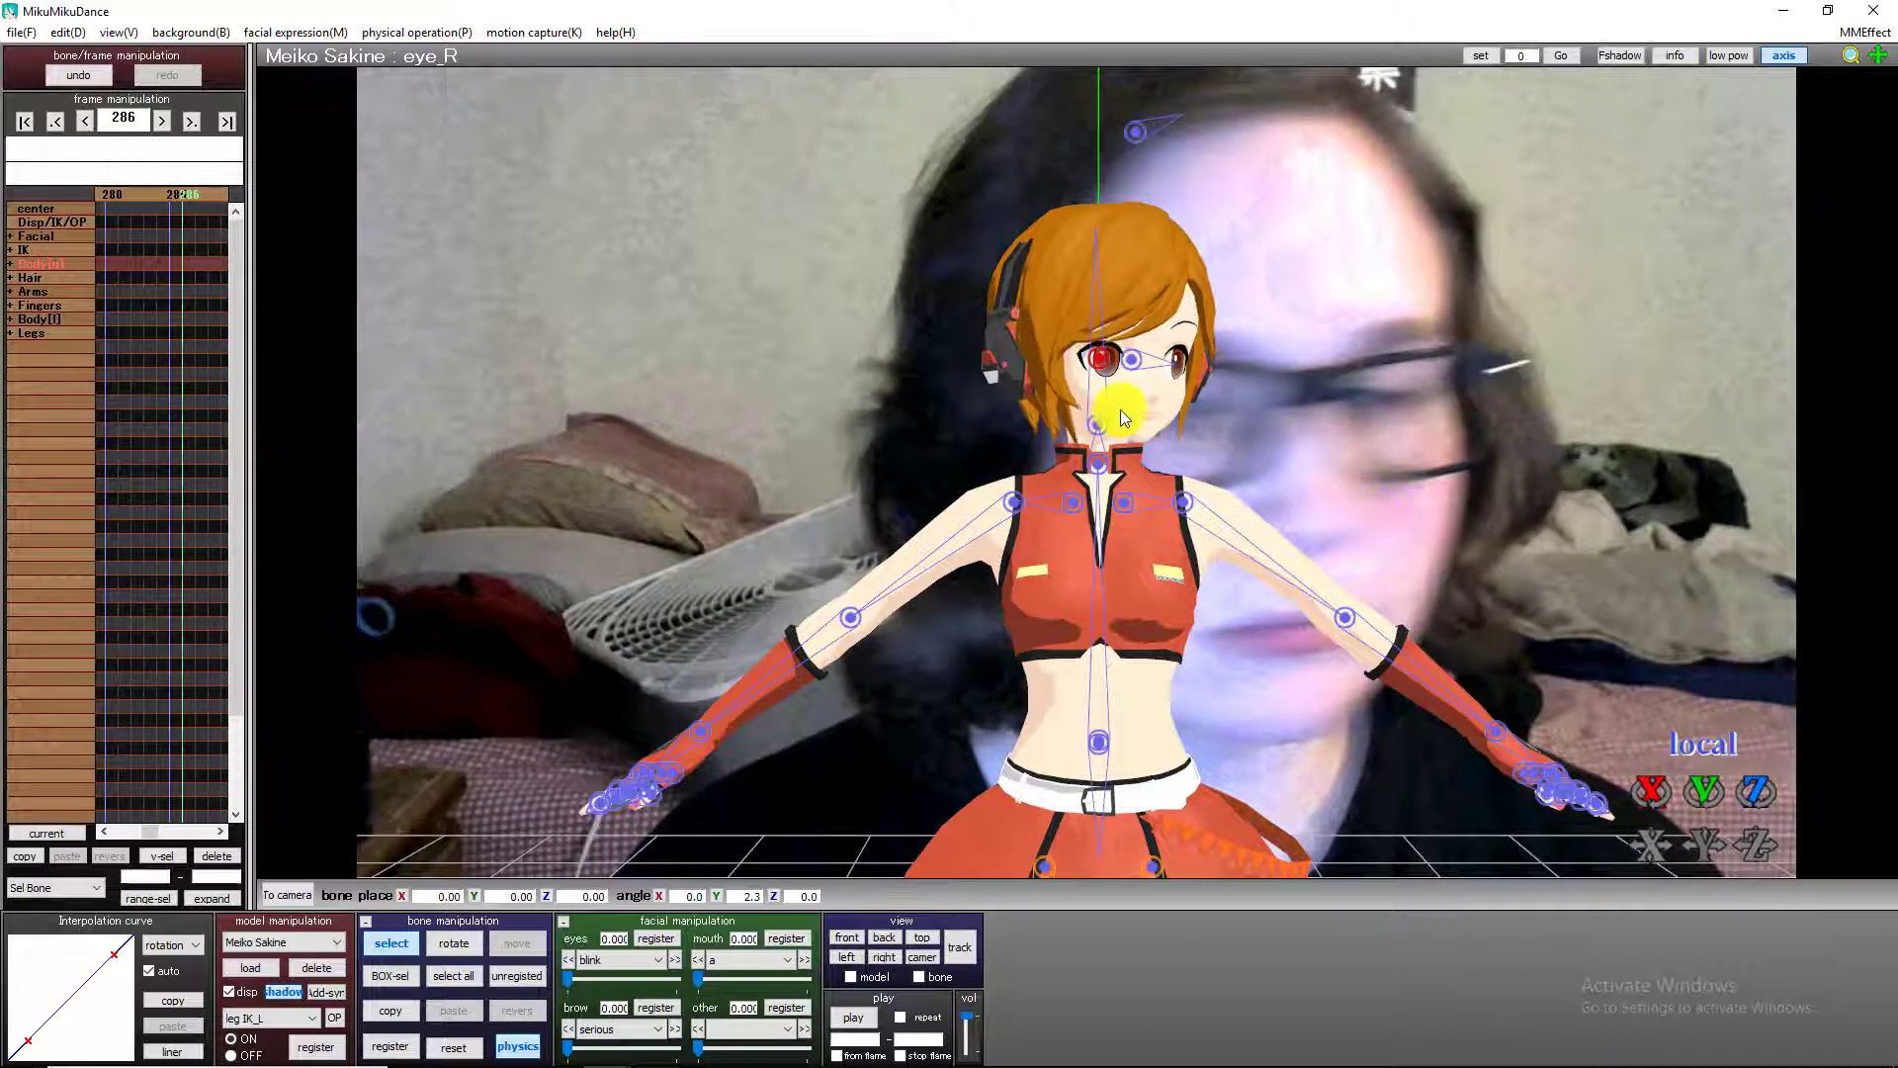
{"action": "key", "text": "Right"}
{"action": "left_click", "coordinate": [407, 1048]}
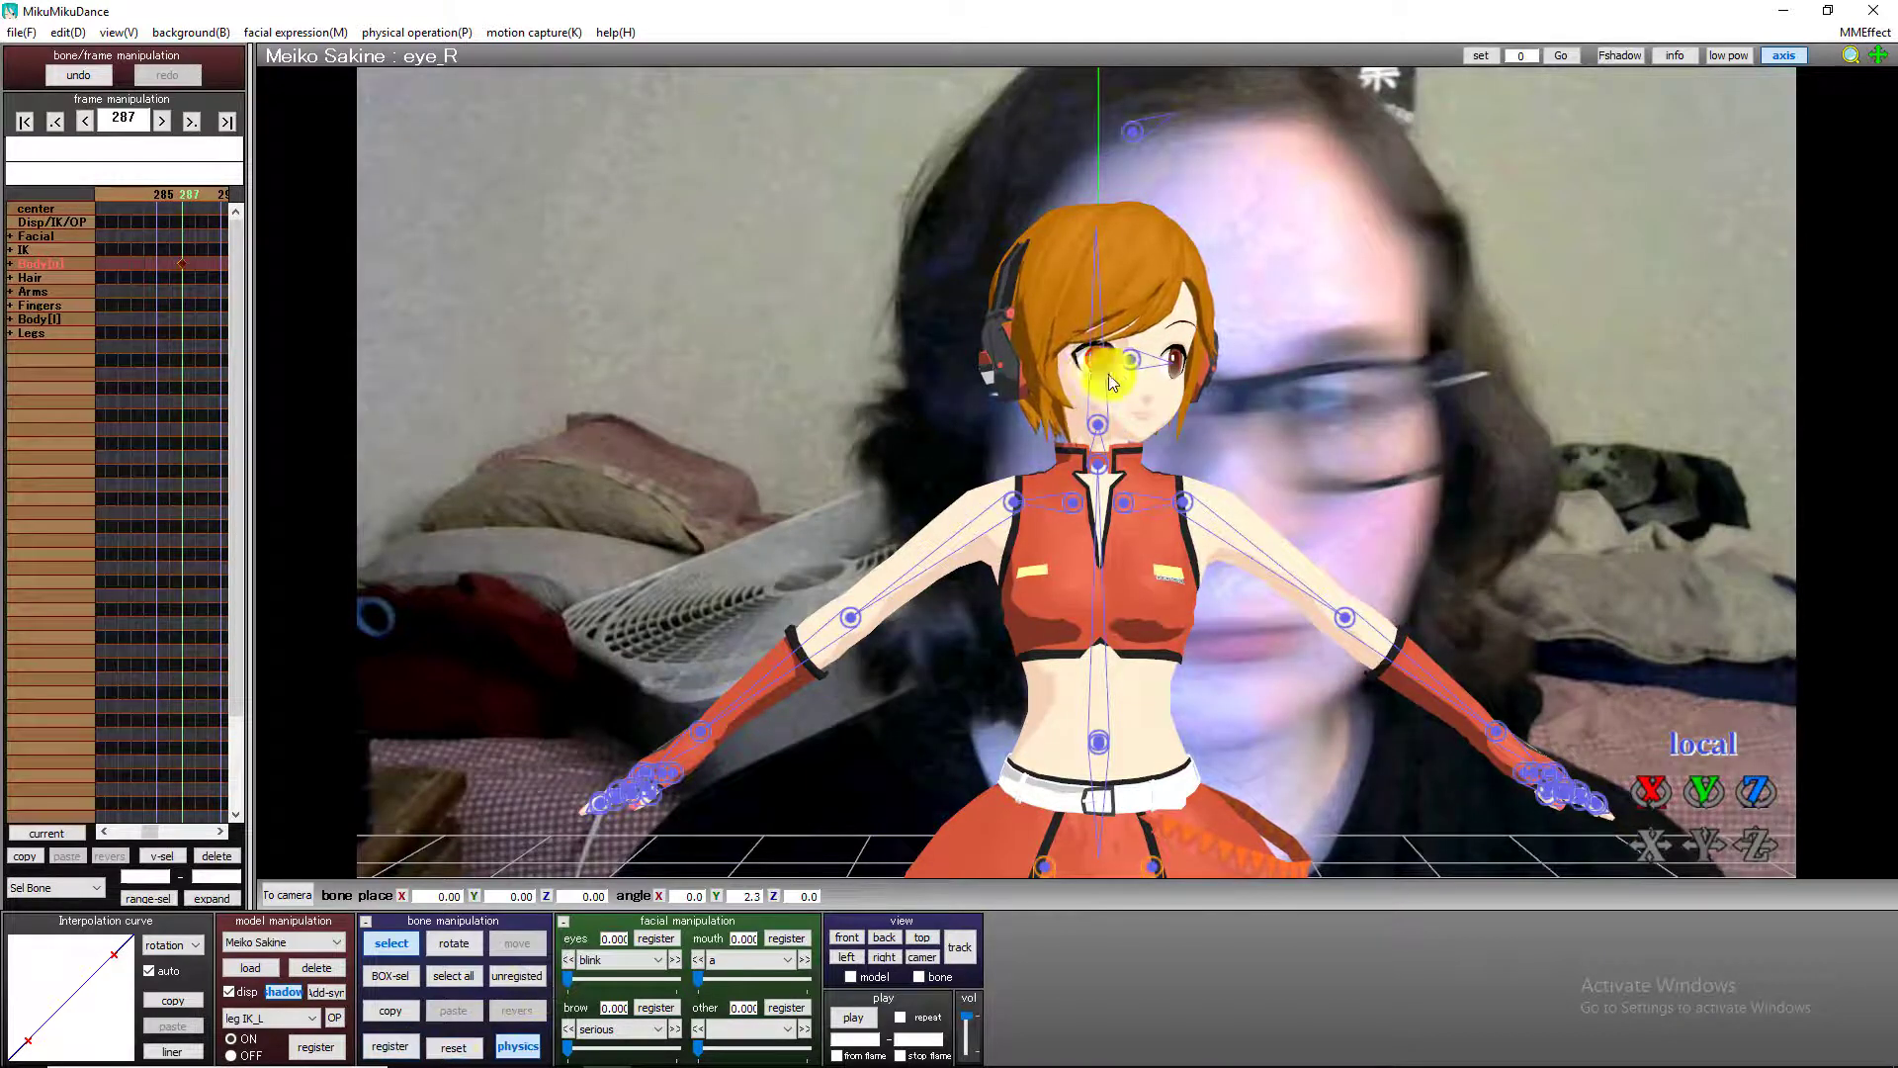
{"action": "left_click", "coordinate": [1130, 360]}
{"action": "left_click", "coordinate": [404, 1048]}
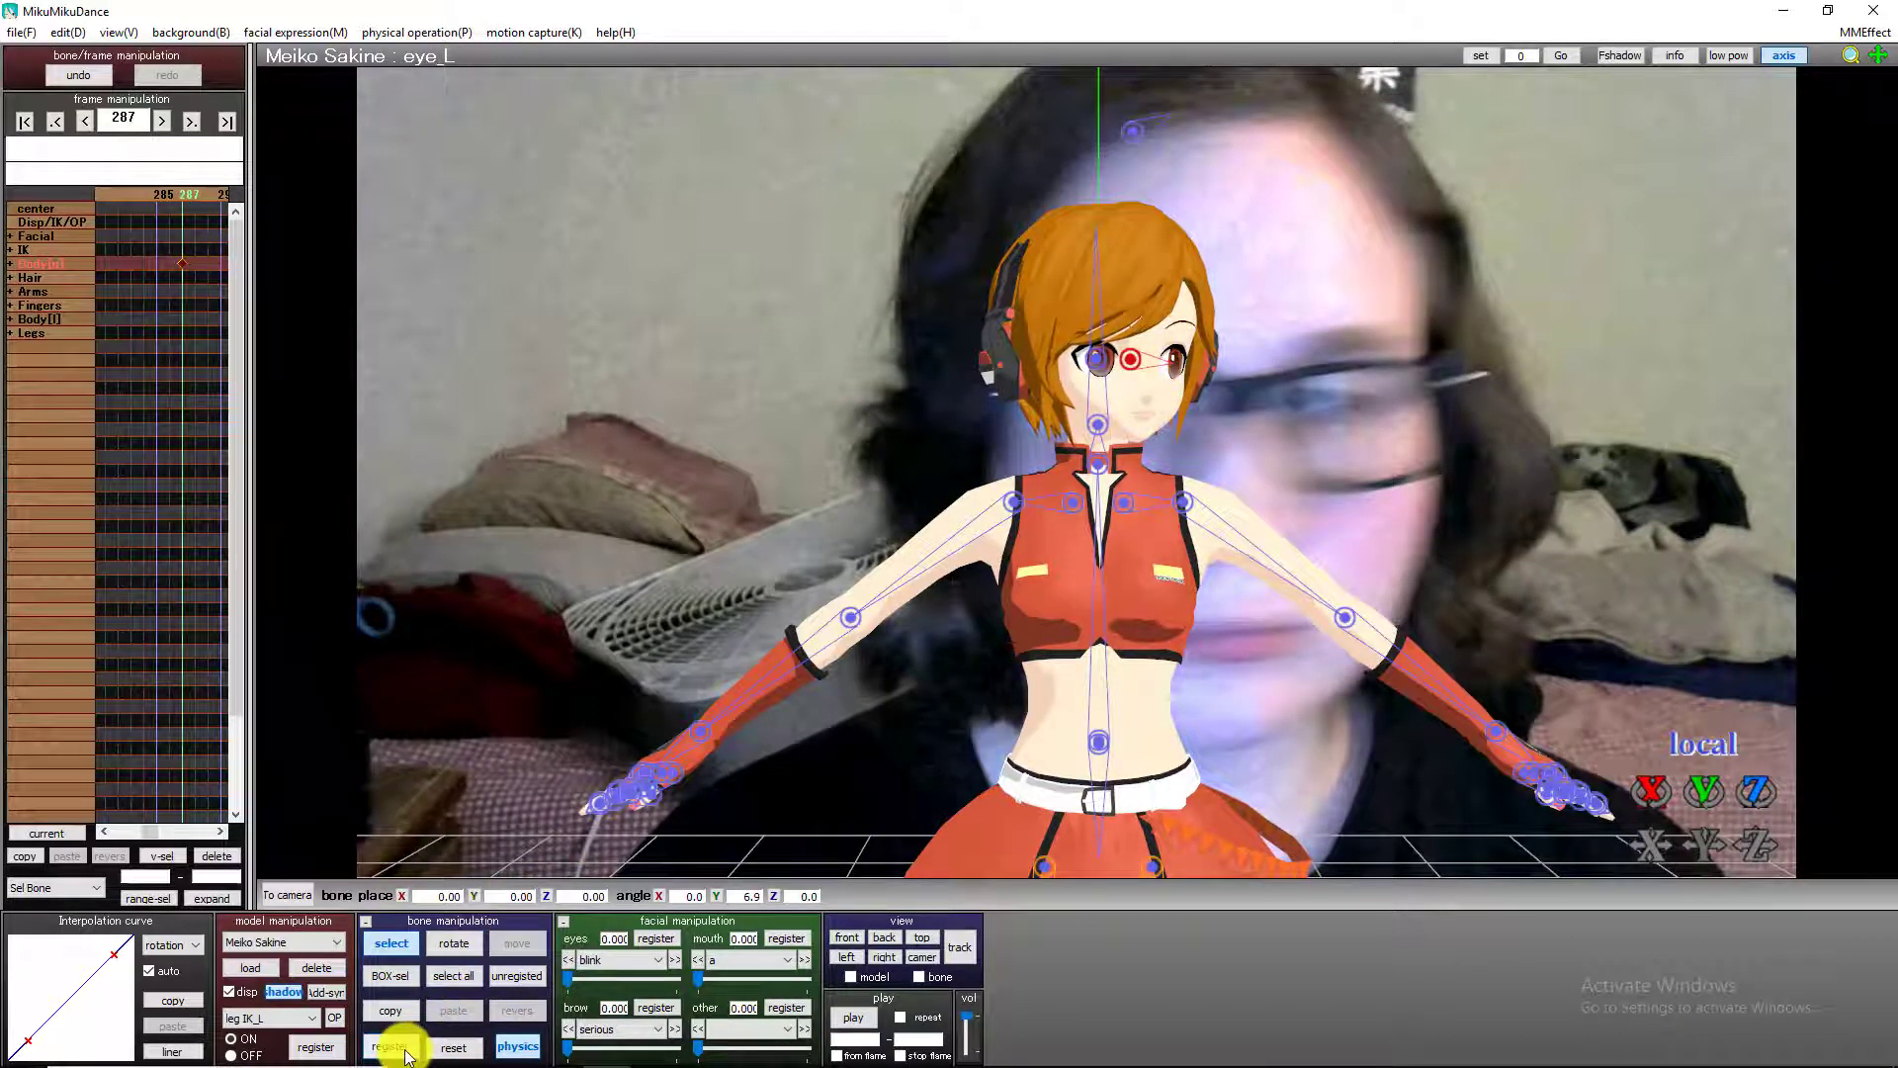
At frame 289, rotate the left eye bone to a Y angle of -5.7 and register it.
{"action": "key", "text": "Right"}
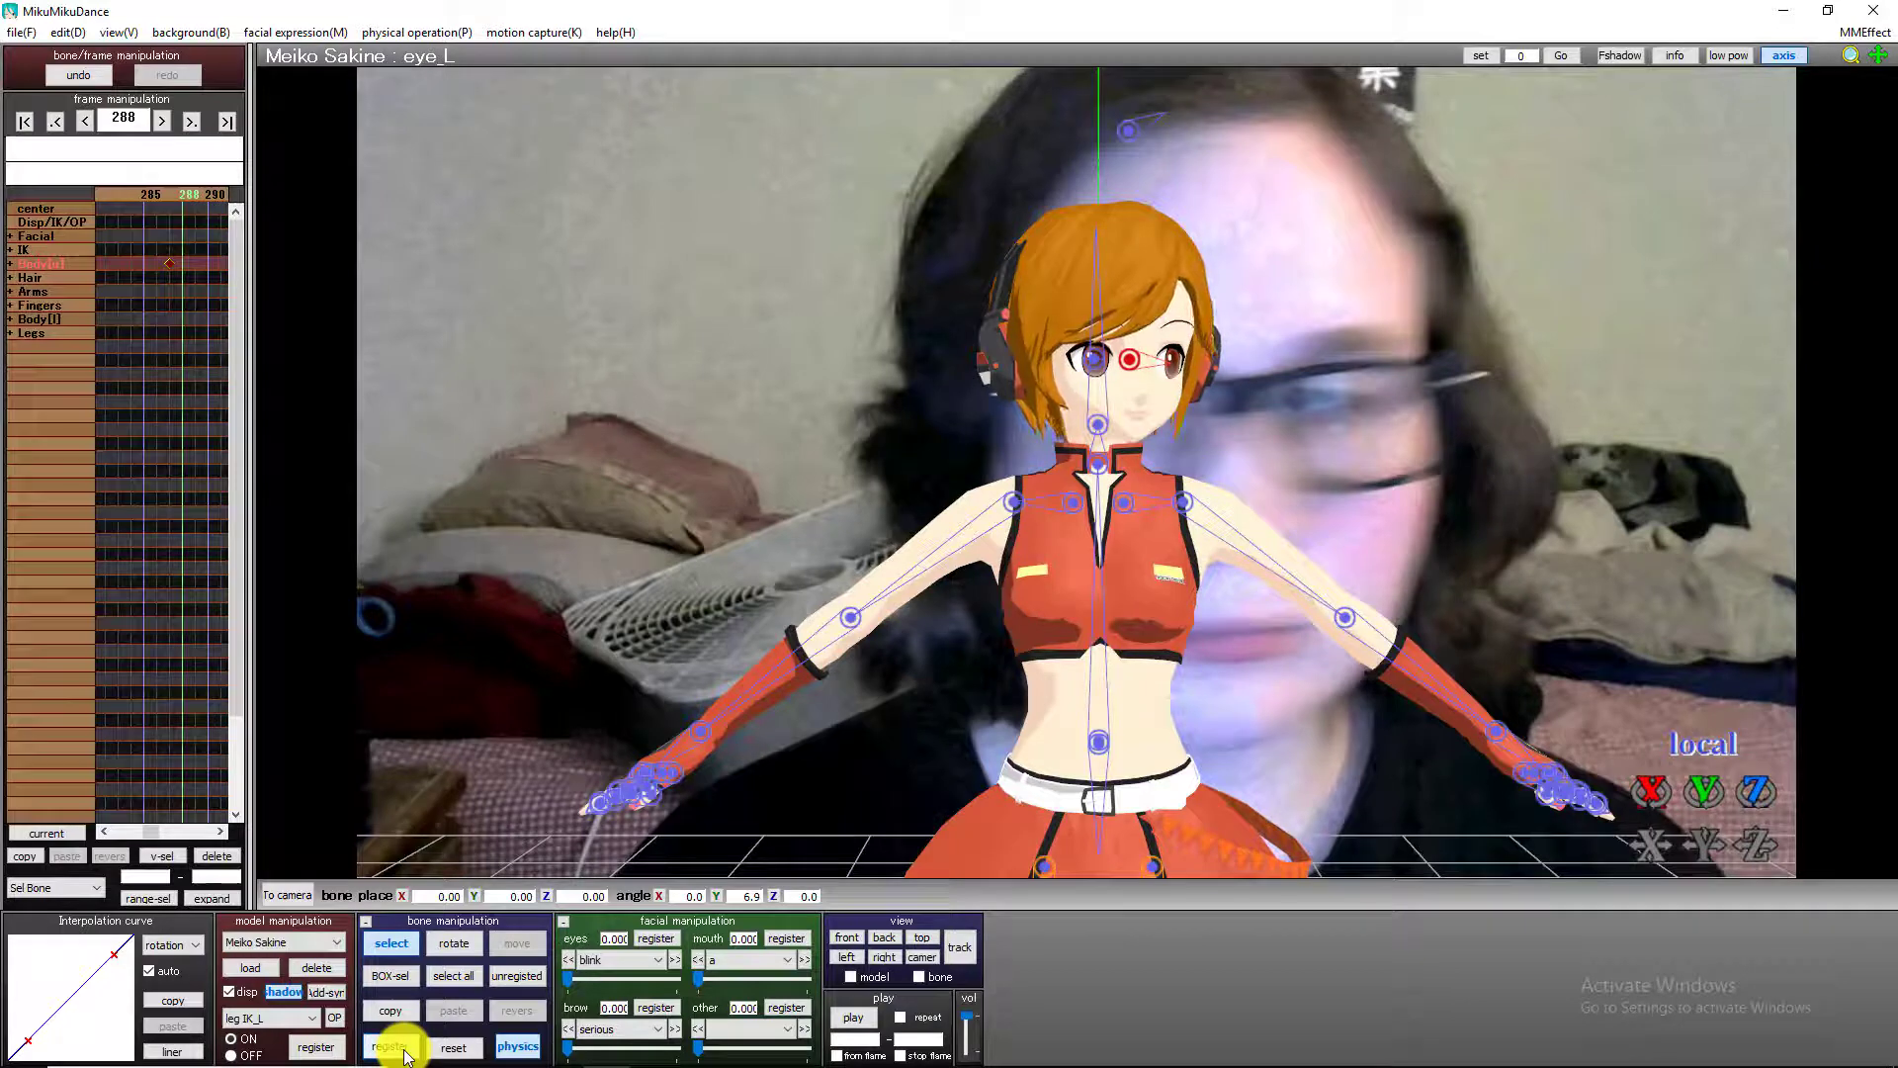
{"action": "key", "text": "Right"}
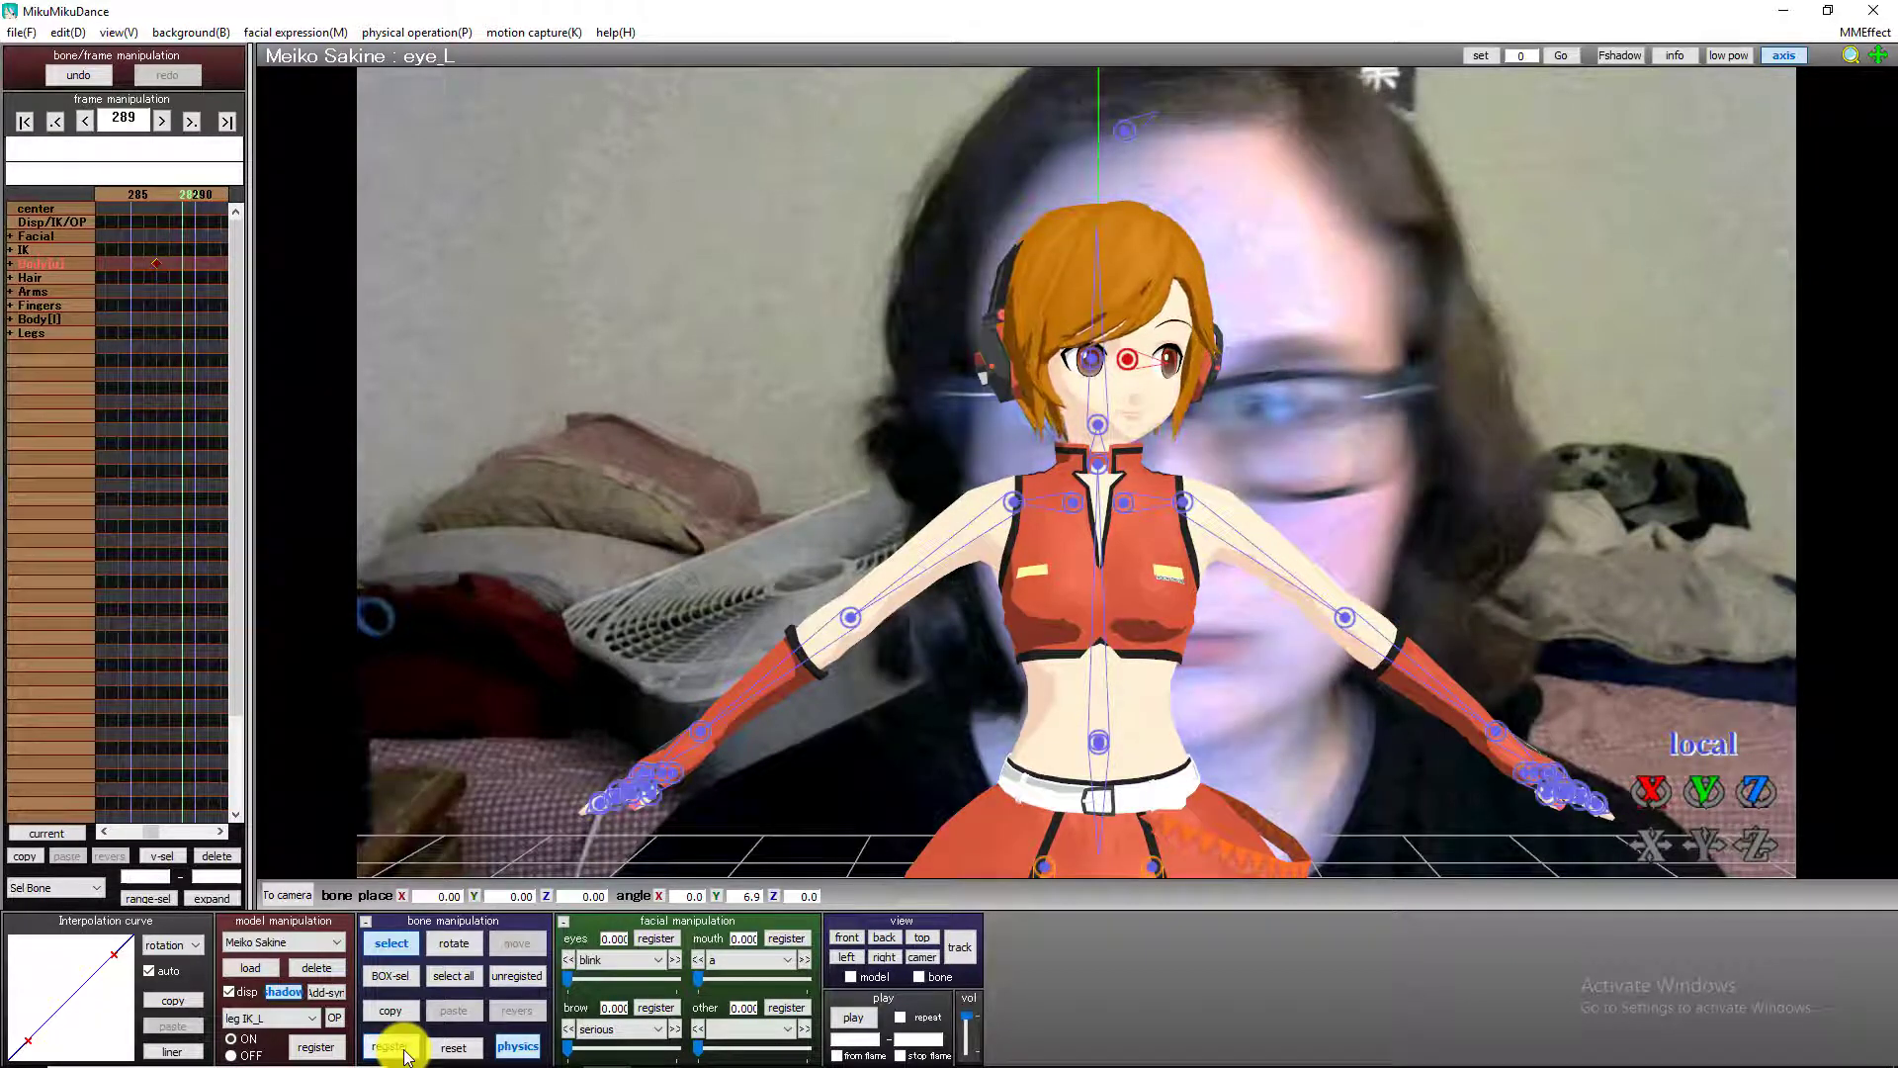
{"action": "left_click", "coordinate": [403, 1056]}
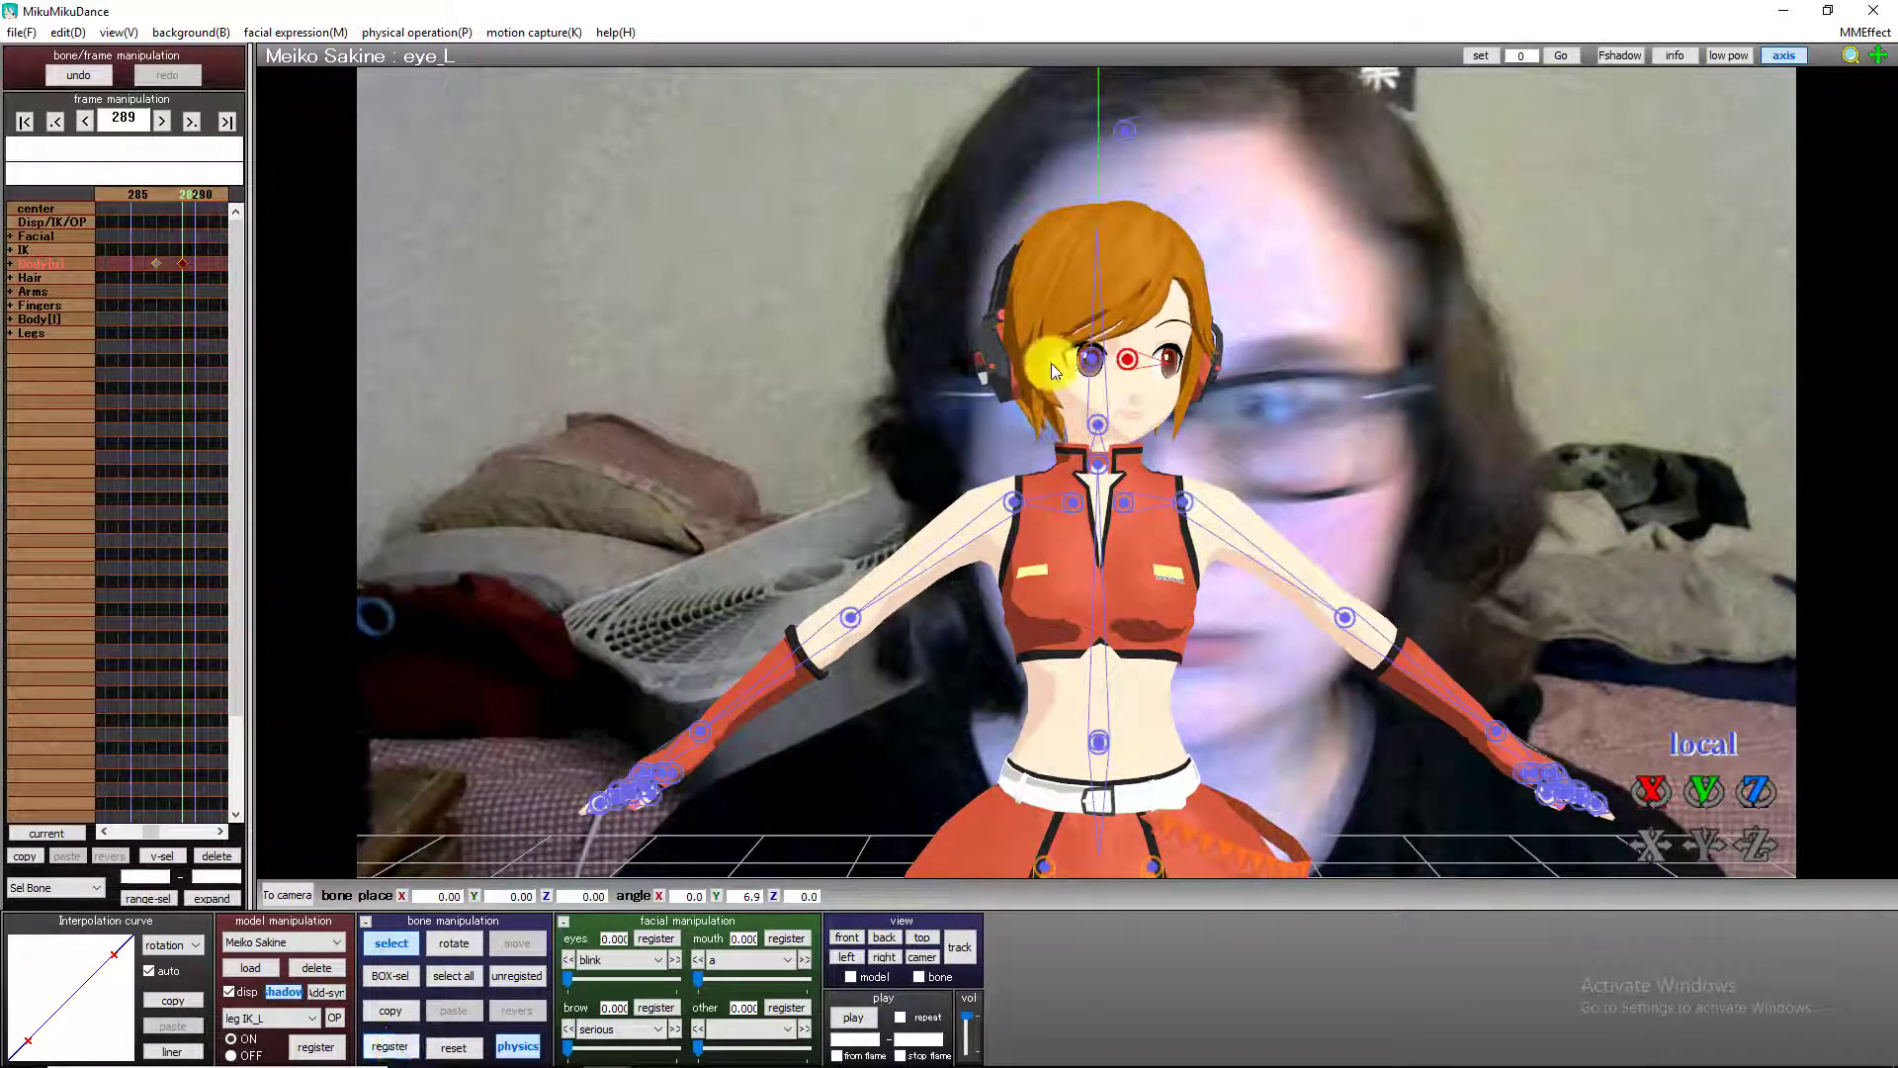
{"action": "left_click_drag", "start_coordinate": [1709, 792], "coordinate": [1077, 462]}
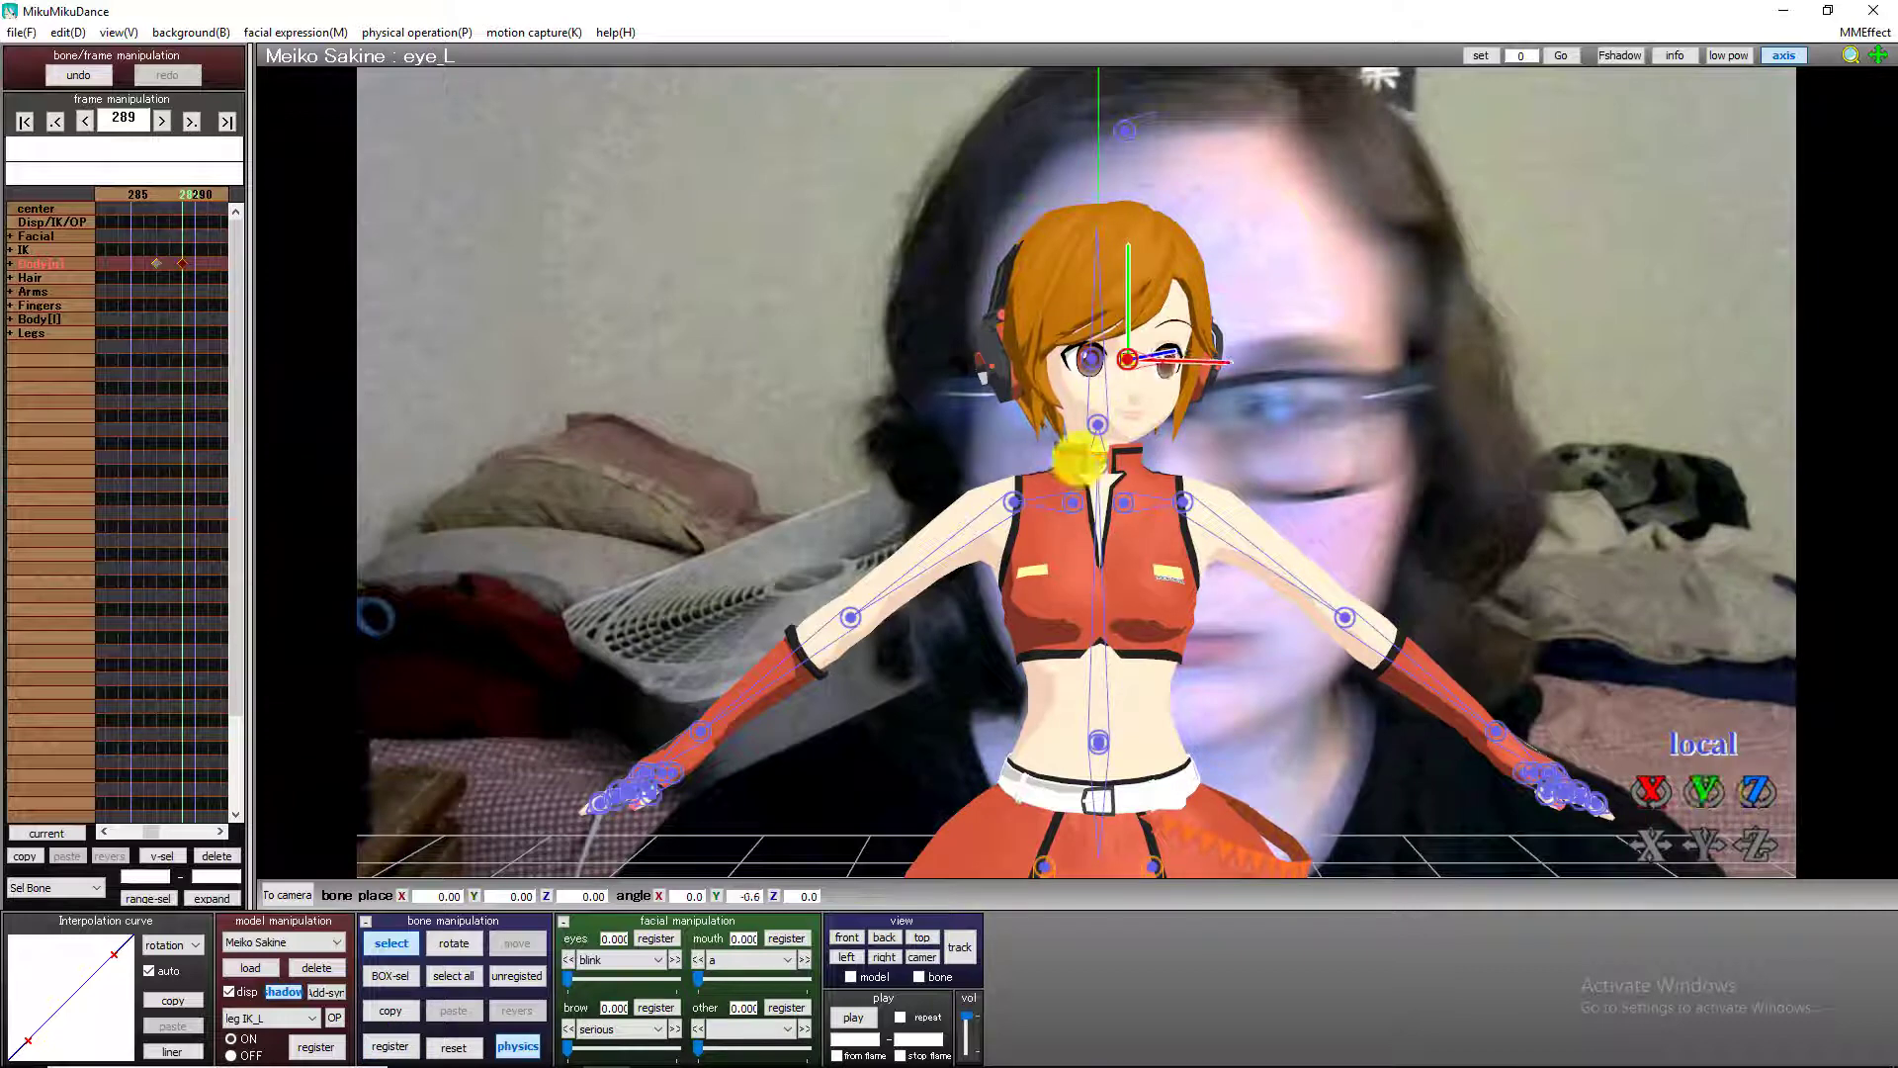
{"action": "left_click", "coordinate": [391, 1044]}
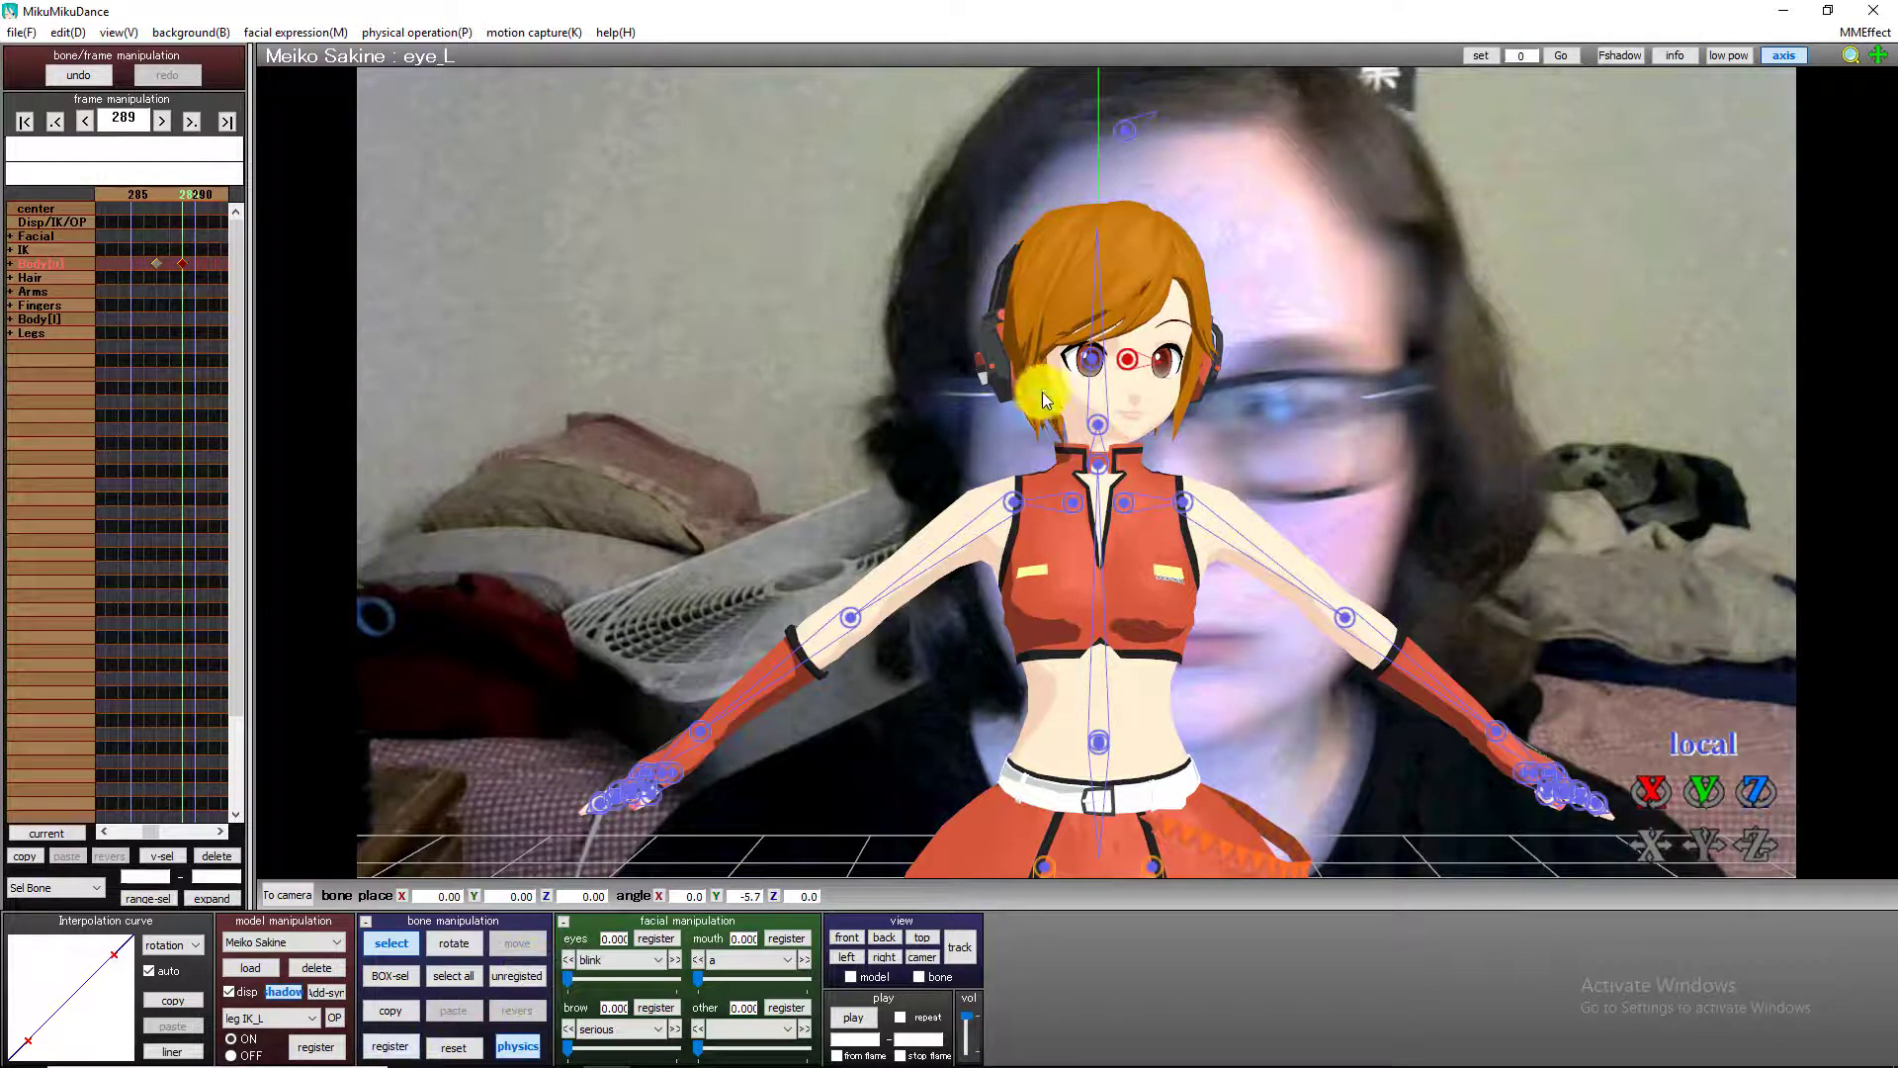
Rotate the right eye bone to a Y angle of -9.7 at frame 289 and register it.
{"action": "left_click", "coordinate": [1093, 360]}
{"action": "left_click_drag", "start_coordinate": [1704, 792], "coordinate": [1078, 457]}
{"action": "left_click", "coordinate": [401, 1046]}
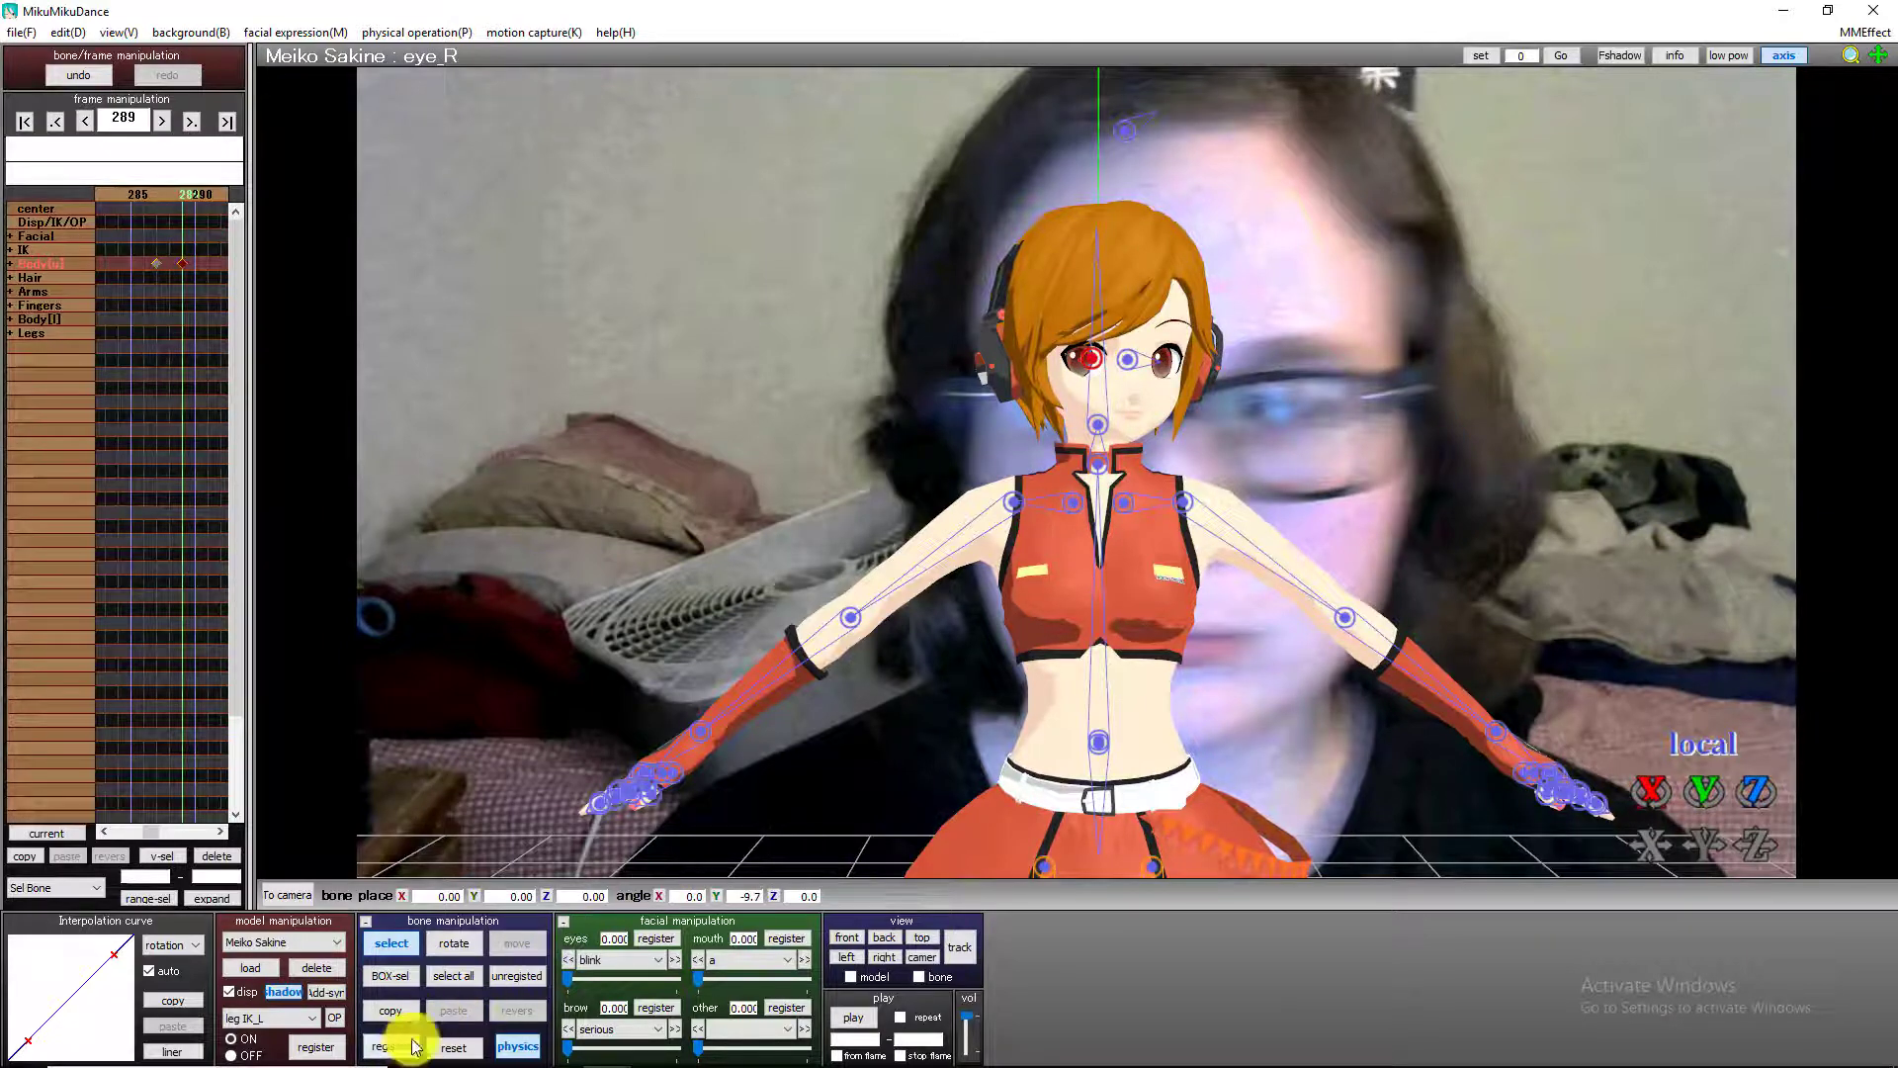
Register a keyframe for the right eye bone at frame 328, where the head turns back towards the camera.
{"action": "key", "text": "Right"}
{"action": "key", "text": "Right"}
{"action": "key", "text": "Right"}
{"action": "key", "text": "Right"}
{"action": "key", "text": "Right"}
{"action": "key", "text": "Right"}
{"action": "key", "text": "Right"}
{"action": "key", "text": "Right"}
{"action": "key", "text": "Right"}
{"action": "key", "text": "Right"}
{"action": "key", "text": "Right"}
{"action": "key", "text": "Right"}
{"action": "key", "text": "Right"}
{"action": "key", "text": "Right"}
{"action": "key", "text": "Right"}
{"action": "key", "text": "Right"}
{"action": "key", "text": "Right"}
{"action": "key", "text": "Right"}
{"action": "key", "text": "Right"}
{"action": "key", "text": "Right"}
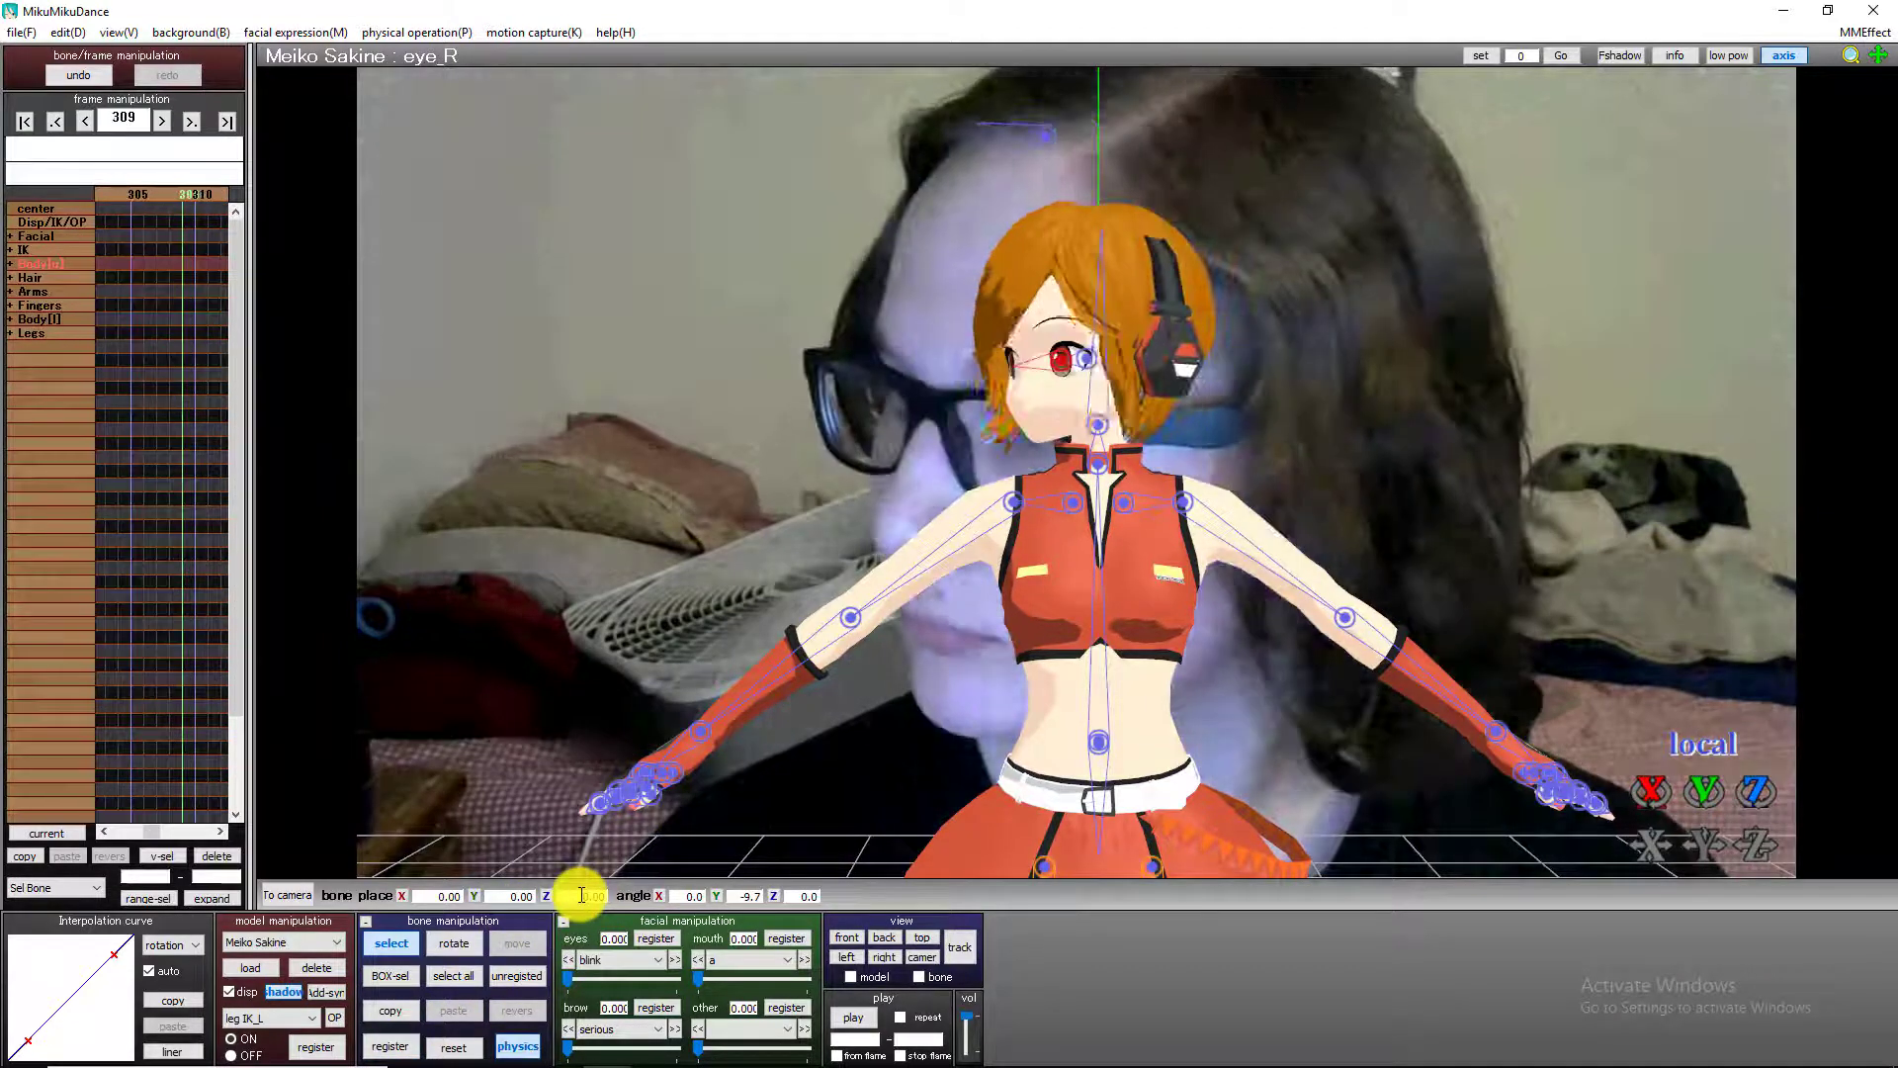
{"action": "key", "text": "Right"}
{"action": "key", "text": "Right"}
{"action": "key", "text": "Right"}
{"action": "key", "text": "Right"}
{"action": "key", "text": "Right"}
{"action": "key", "text": "Right"}
{"action": "key", "text": "Right"}
{"action": "key", "text": "Right"}
{"action": "key", "text": "Right"}
{"action": "key", "text": "Right"}
{"action": "key", "text": "Right"}
{"action": "key", "text": "Right"}
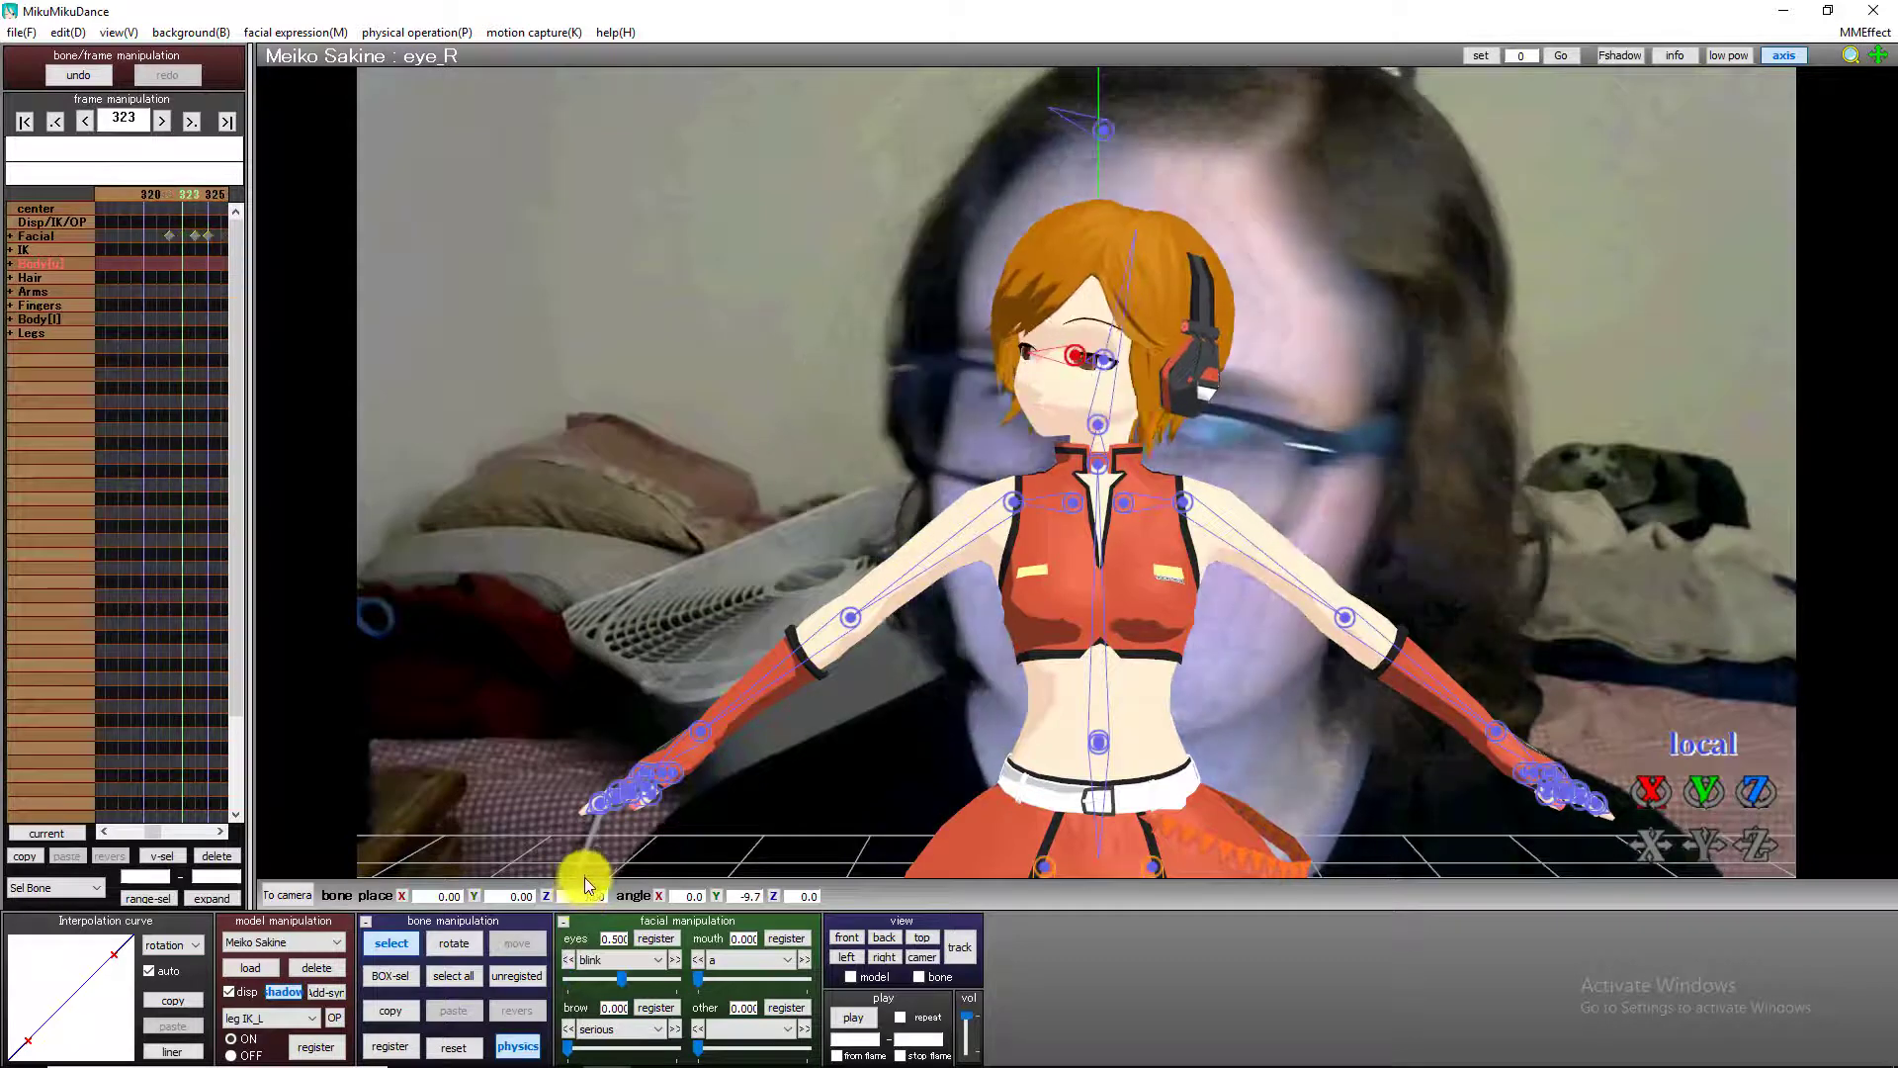
{"action": "key", "text": "Right"}
{"action": "key", "text": "Right"}
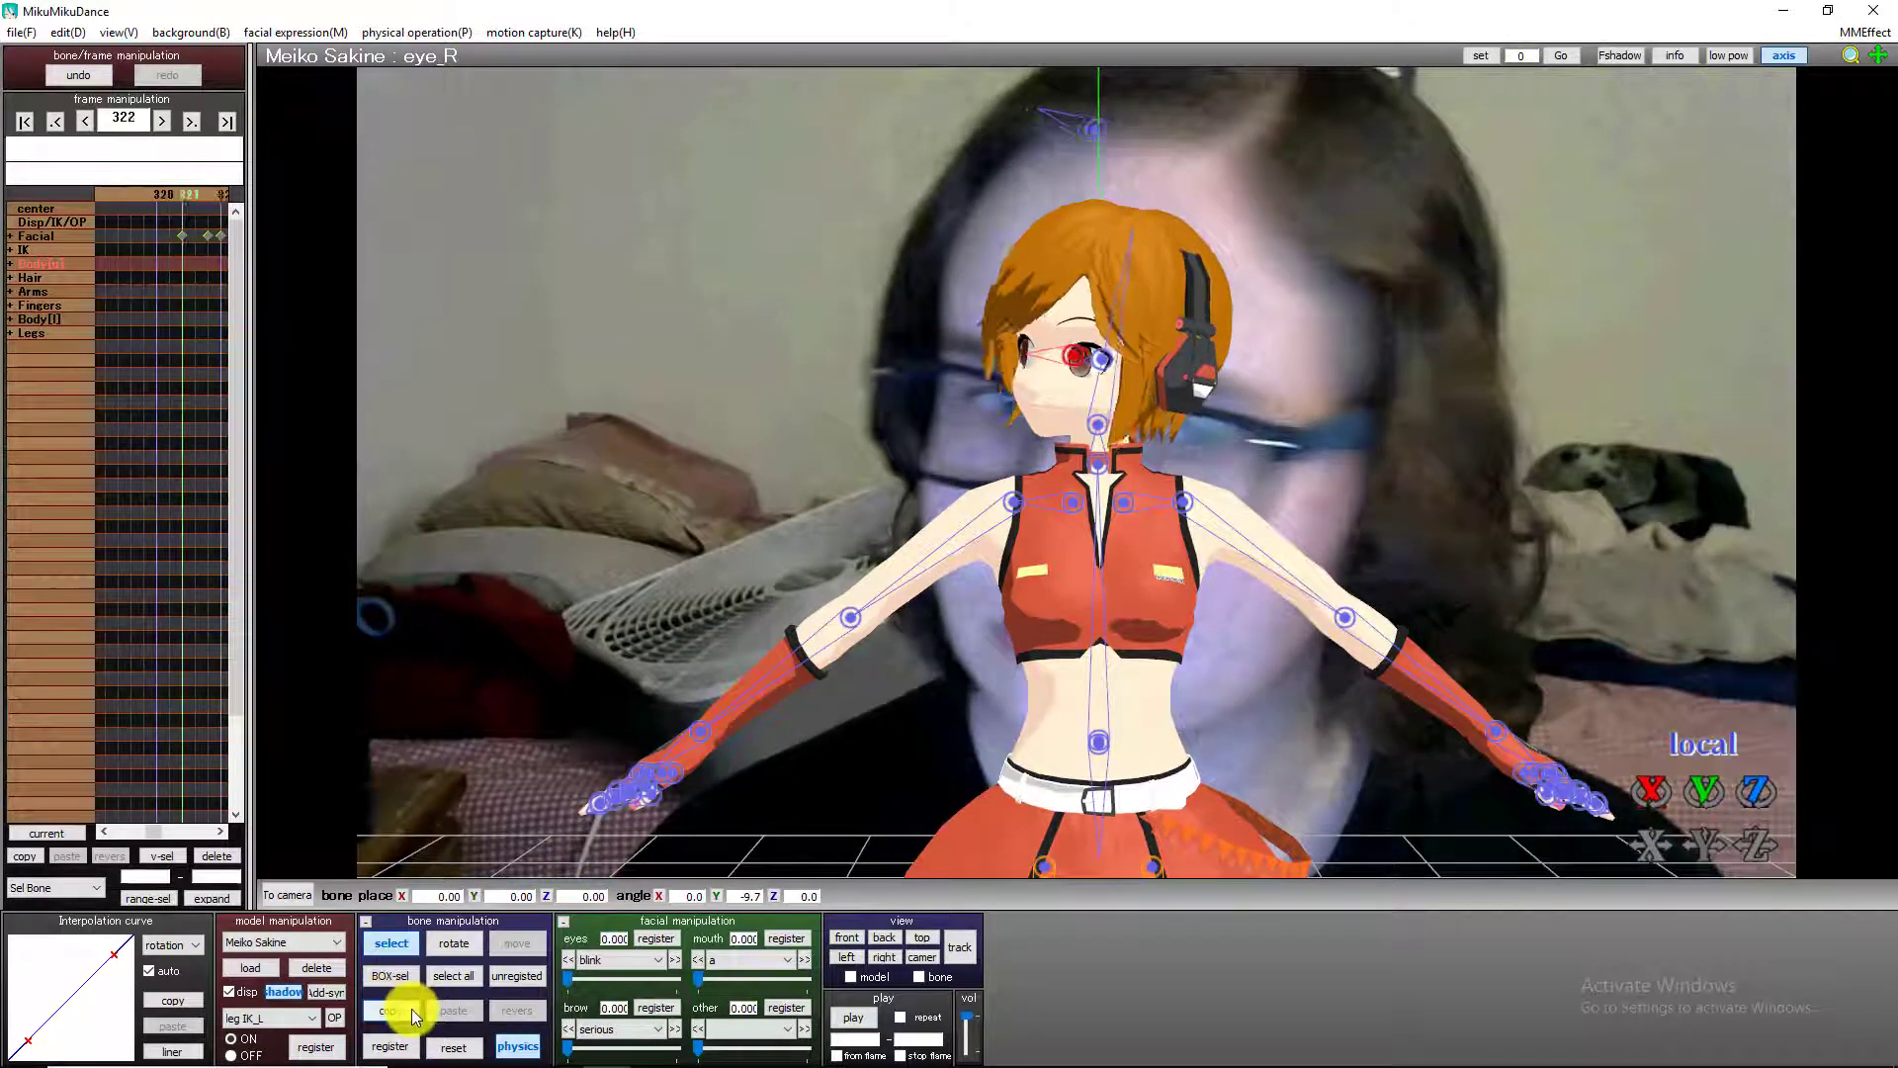
{"action": "key", "text": "Right"}
{"action": "key", "text": "Right"}
{"action": "key", "text": "Right"}
{"action": "key", "text": "Right"}
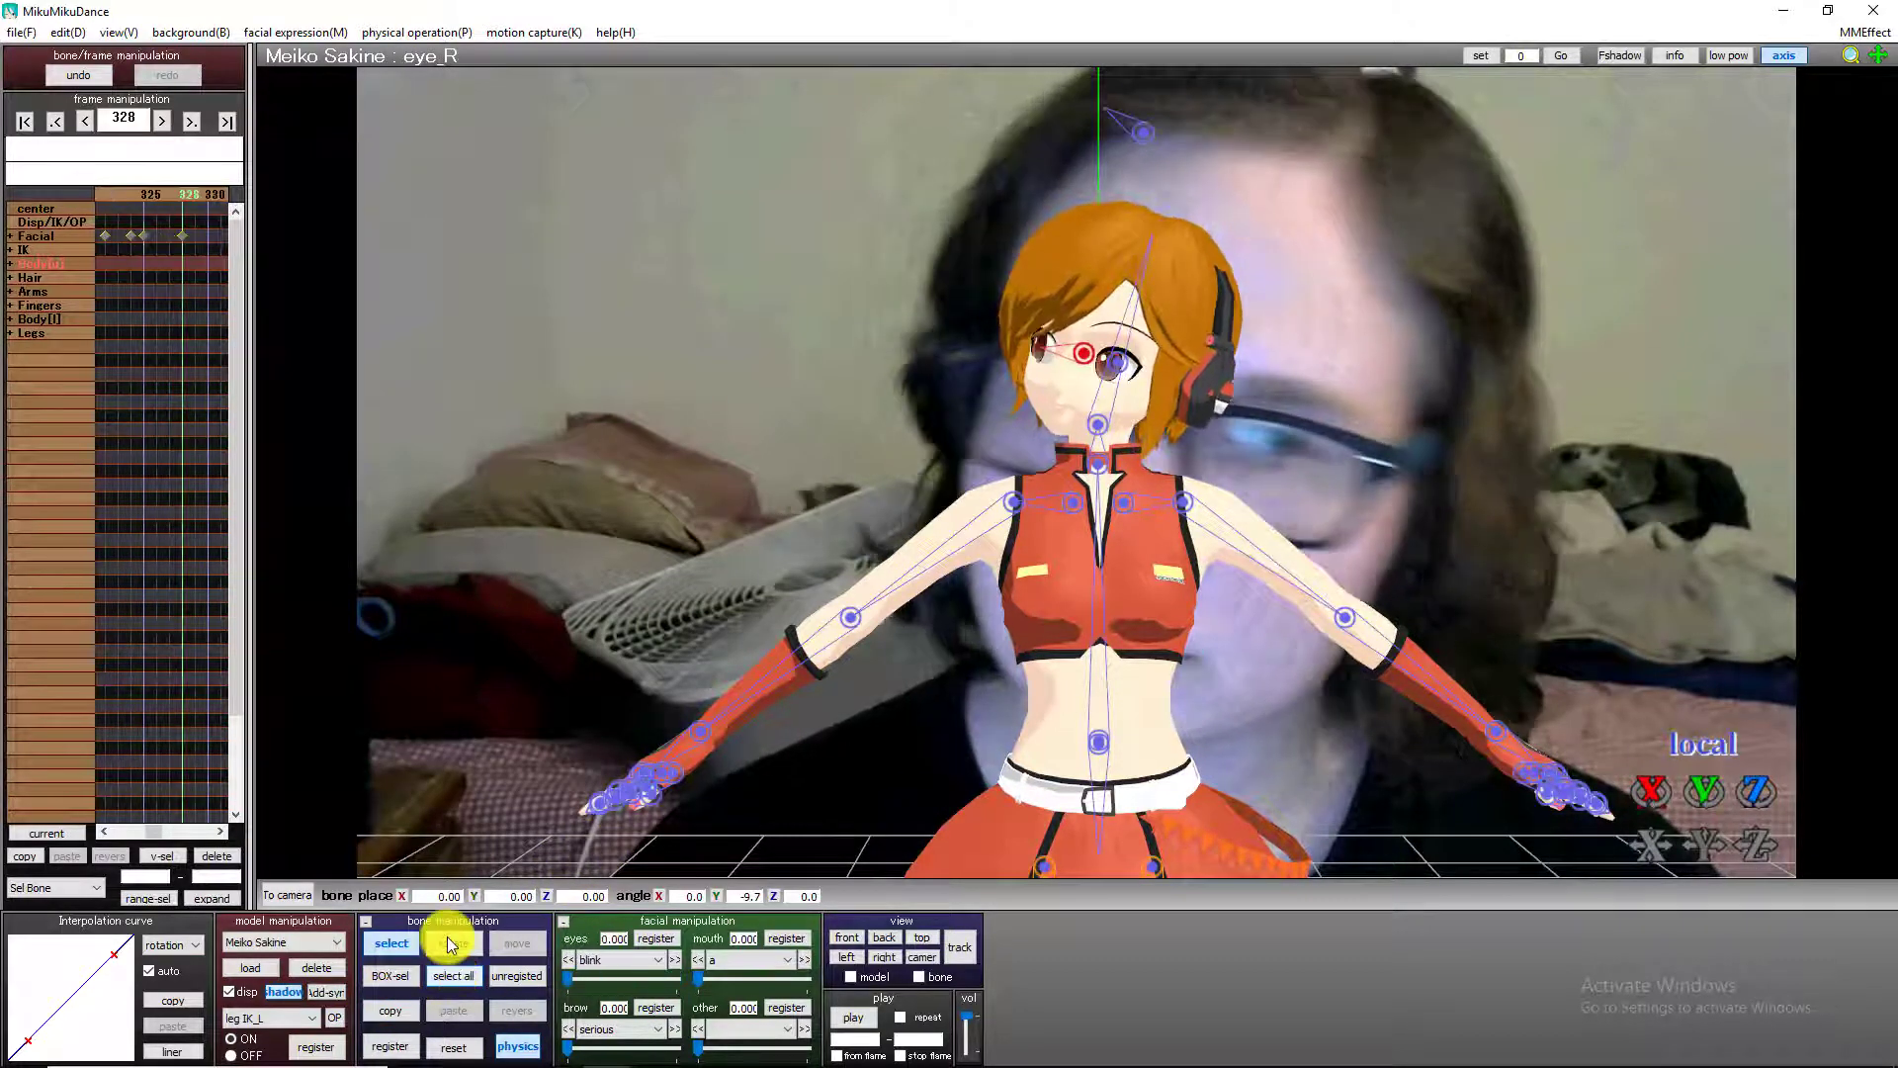
{"action": "left_click", "coordinate": [370, 1048]}
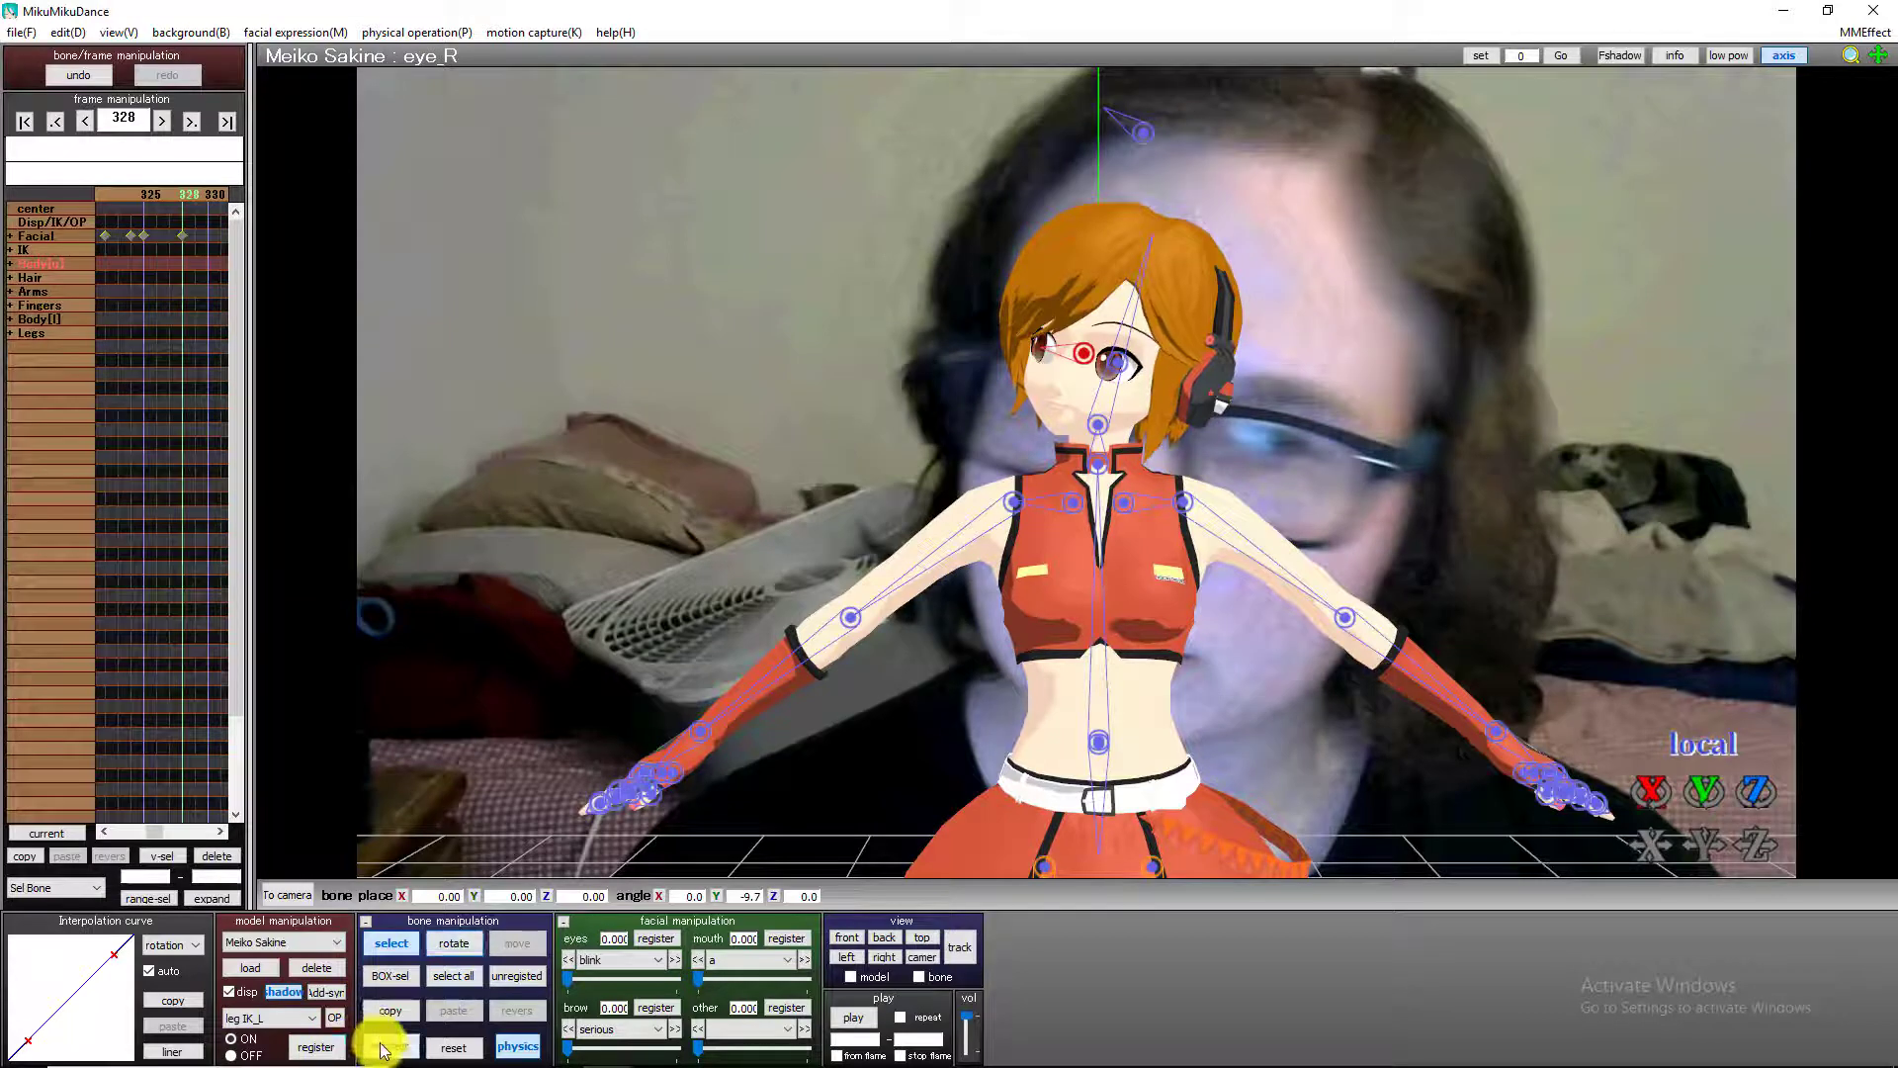
At frame 328, rotate and register the left eye bone, and turn the right eye bone to a Y angle of 4.0.
{"action": "left_click", "coordinate": [1123, 368]}
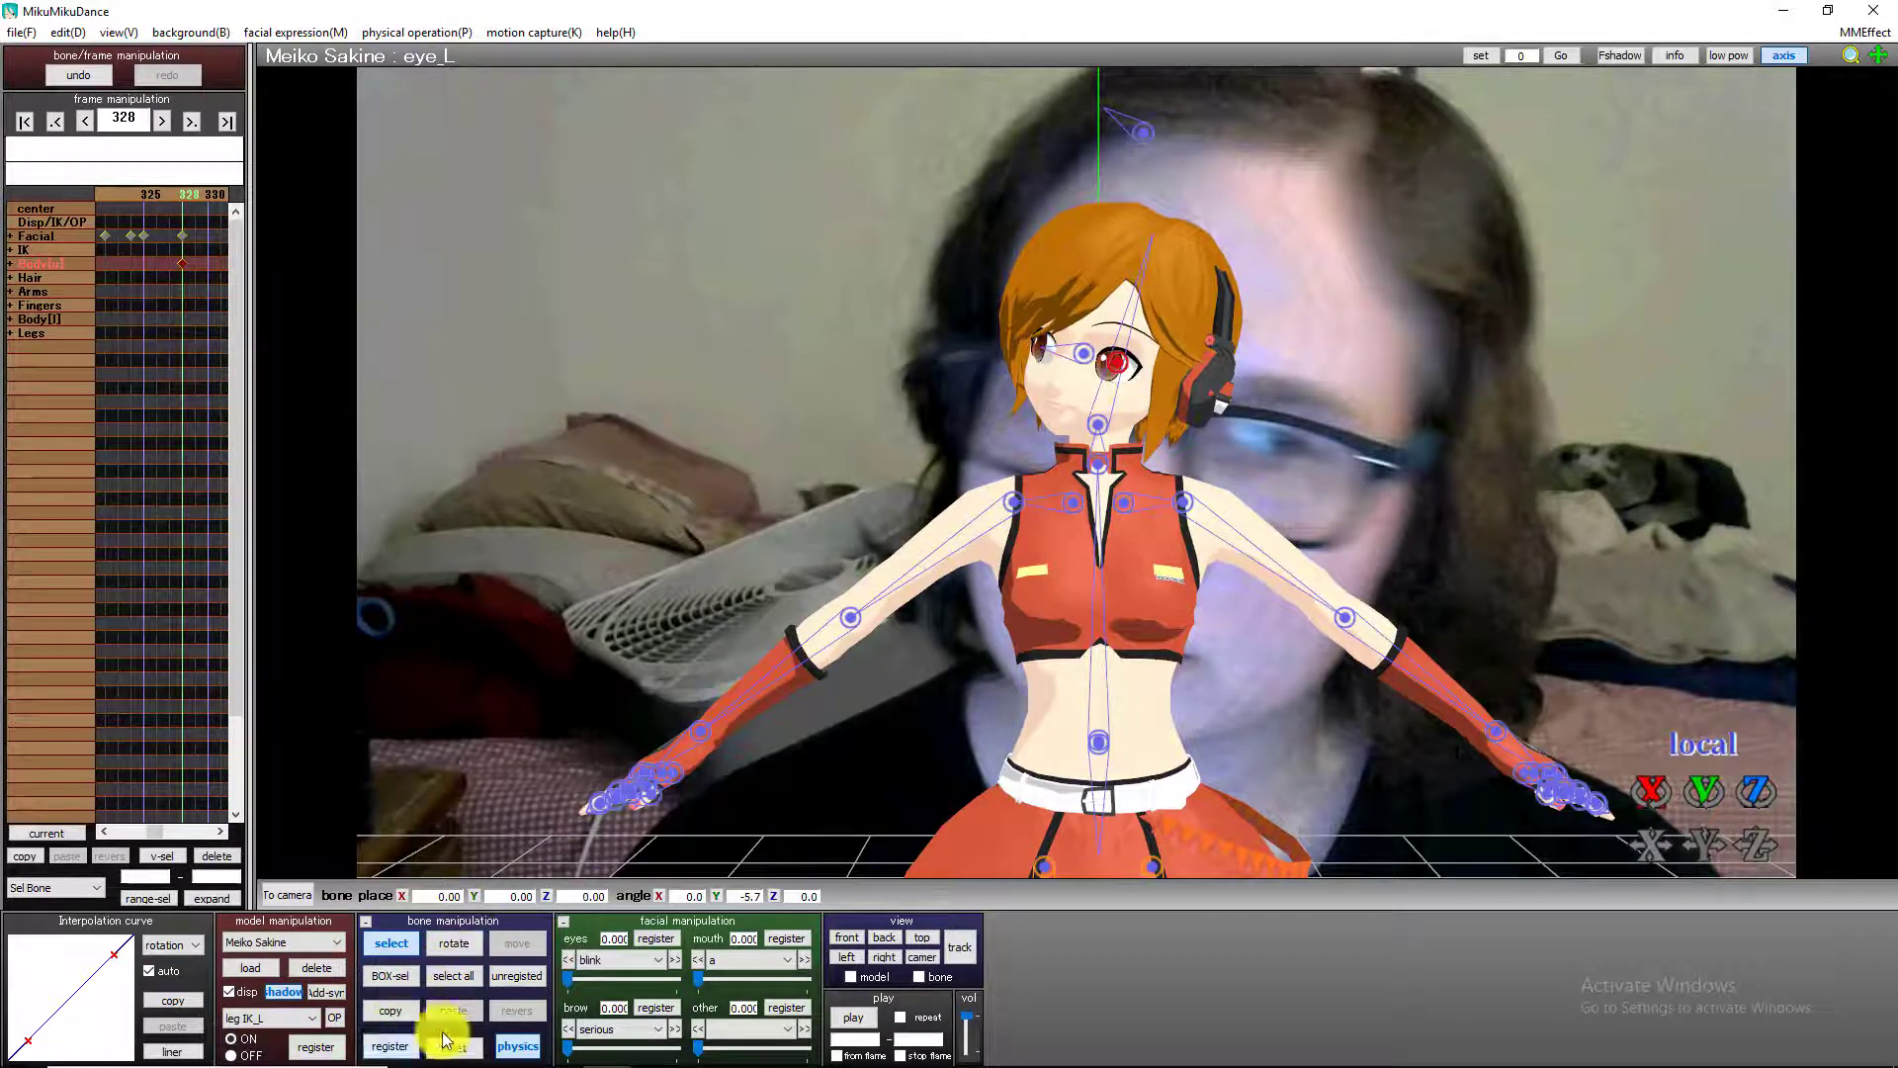
{"action": "left_click_drag", "start_coordinate": [1670, 816], "coordinate": [935, 813]}
{"action": "left_click", "coordinate": [390, 1045]}
{"action": "left_click", "coordinate": [1083, 352]}
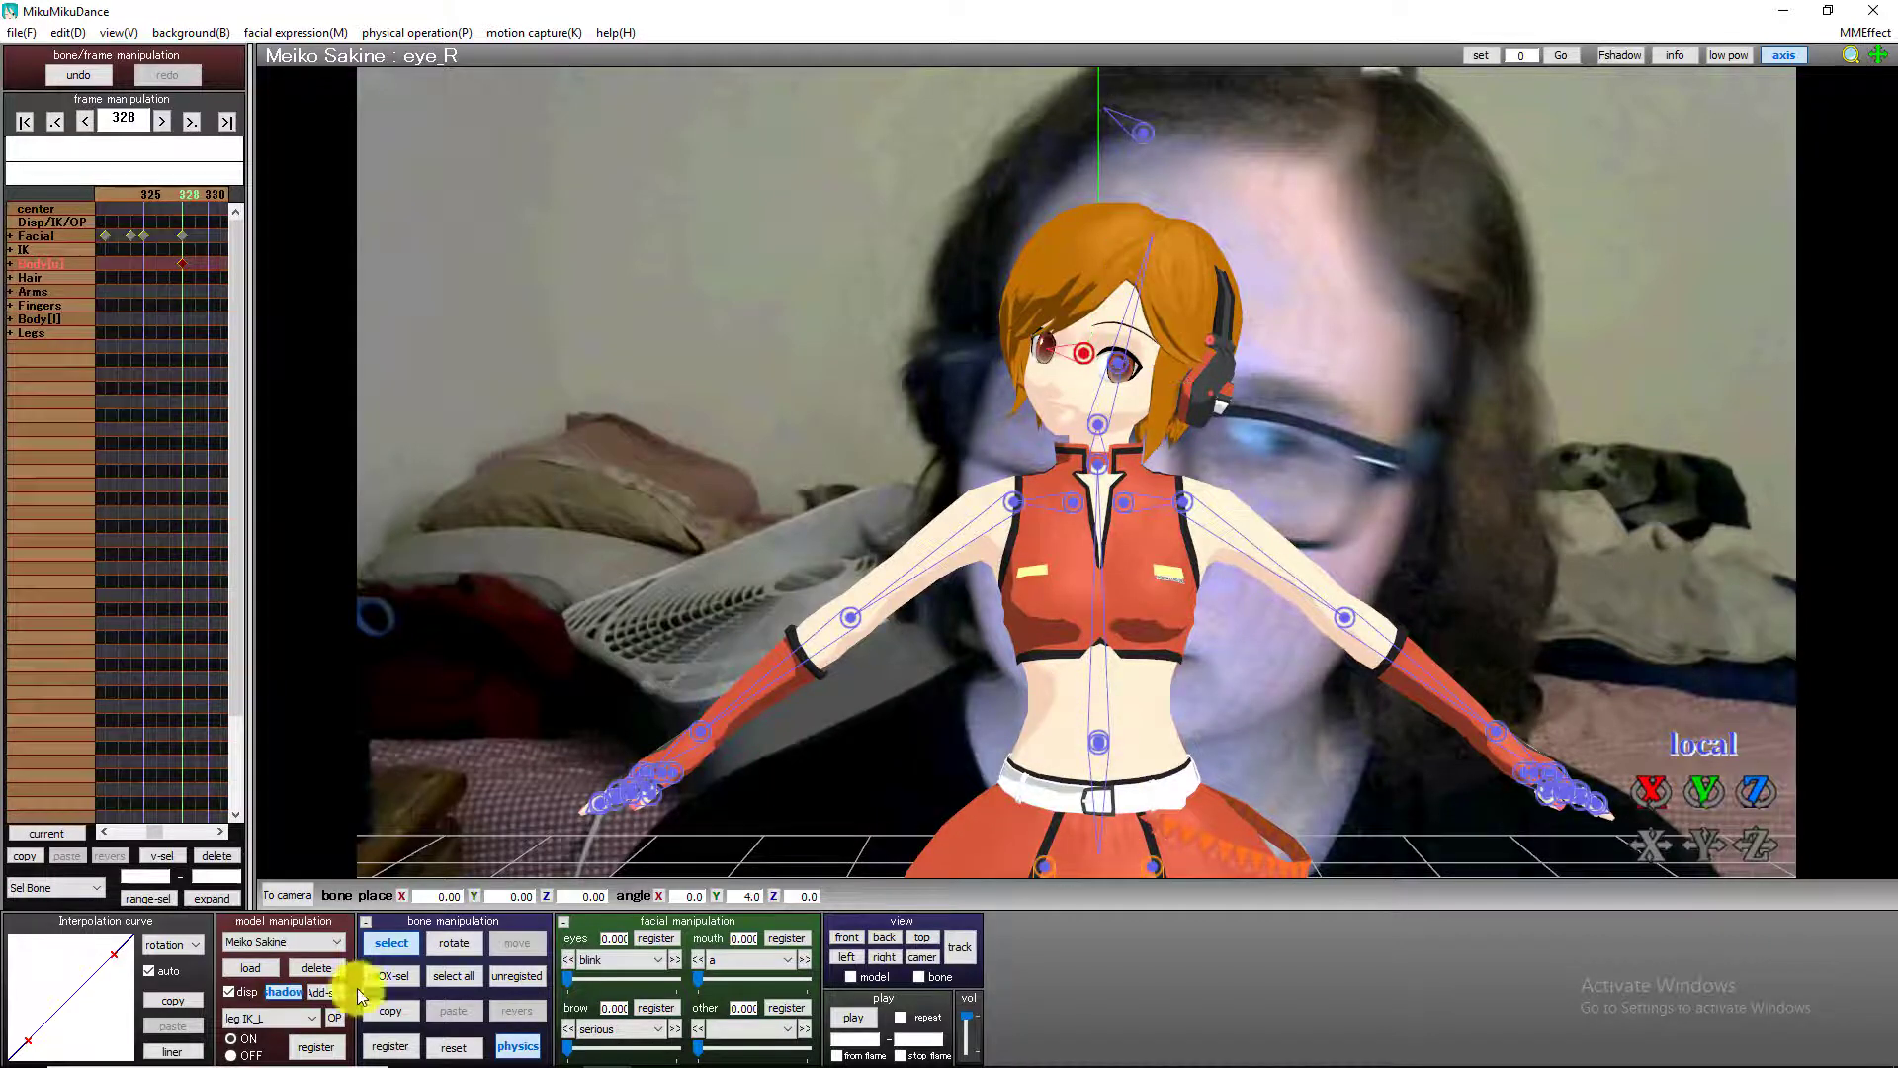
Register the left eye bone with a Y angle of 0.0 at frame 361, and check the eye movement from frame 359.
{"action": "key", "text": "Right"}
{"action": "key", "text": "Right"}
{"action": "key", "text": "Right"}
{"action": "key", "text": "Right"}
{"action": "key", "text": "Right"}
{"action": "key", "text": "Right"}
{"action": "key", "text": "Right"}
{"action": "key", "text": "Right"}
{"action": "key", "text": "Right"}
{"action": "key", "text": "Right"}
{"action": "key", "text": "Right"}
{"action": "key", "text": "Right"}
{"action": "key", "text": "Right"}
{"action": "key", "text": "Right"}
{"action": "key", "text": "Right"}
{"action": "key", "text": "Right"}
{"action": "key", "text": "Right"}
{"action": "key", "text": "Right"}
{"action": "key", "text": "Right"}
{"action": "key", "text": "Right"}
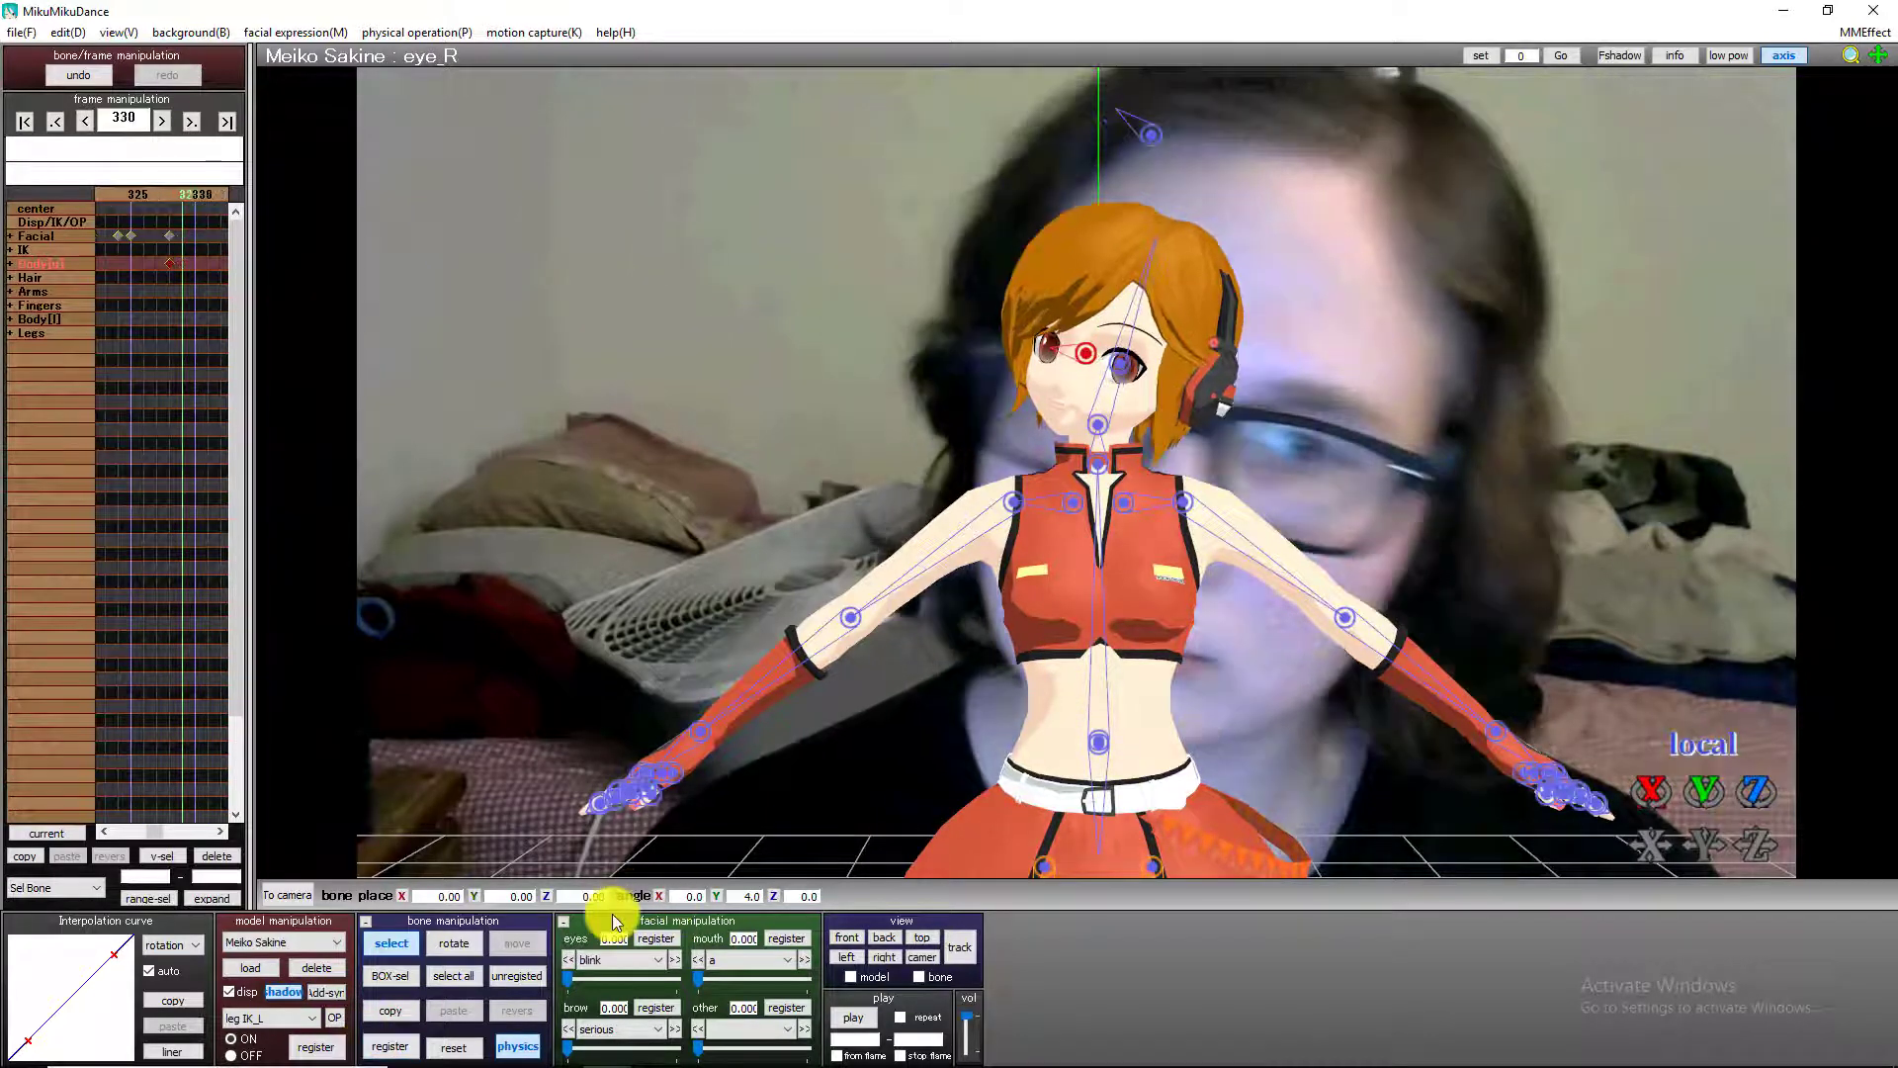
{"action": "key", "text": "Right"}
{"action": "key", "text": "Right"}
{"action": "key", "text": "Right"}
{"action": "key", "text": "Right"}
{"action": "key", "text": "Right"}
{"action": "key", "text": "Right"}
{"action": "key", "text": "Right"}
{"action": "key", "text": "Right"}
{"action": "key", "text": "Right"}
{"action": "key", "text": "Right"}
{"action": "key", "text": "Right"}
{"action": "key", "text": "Right"}
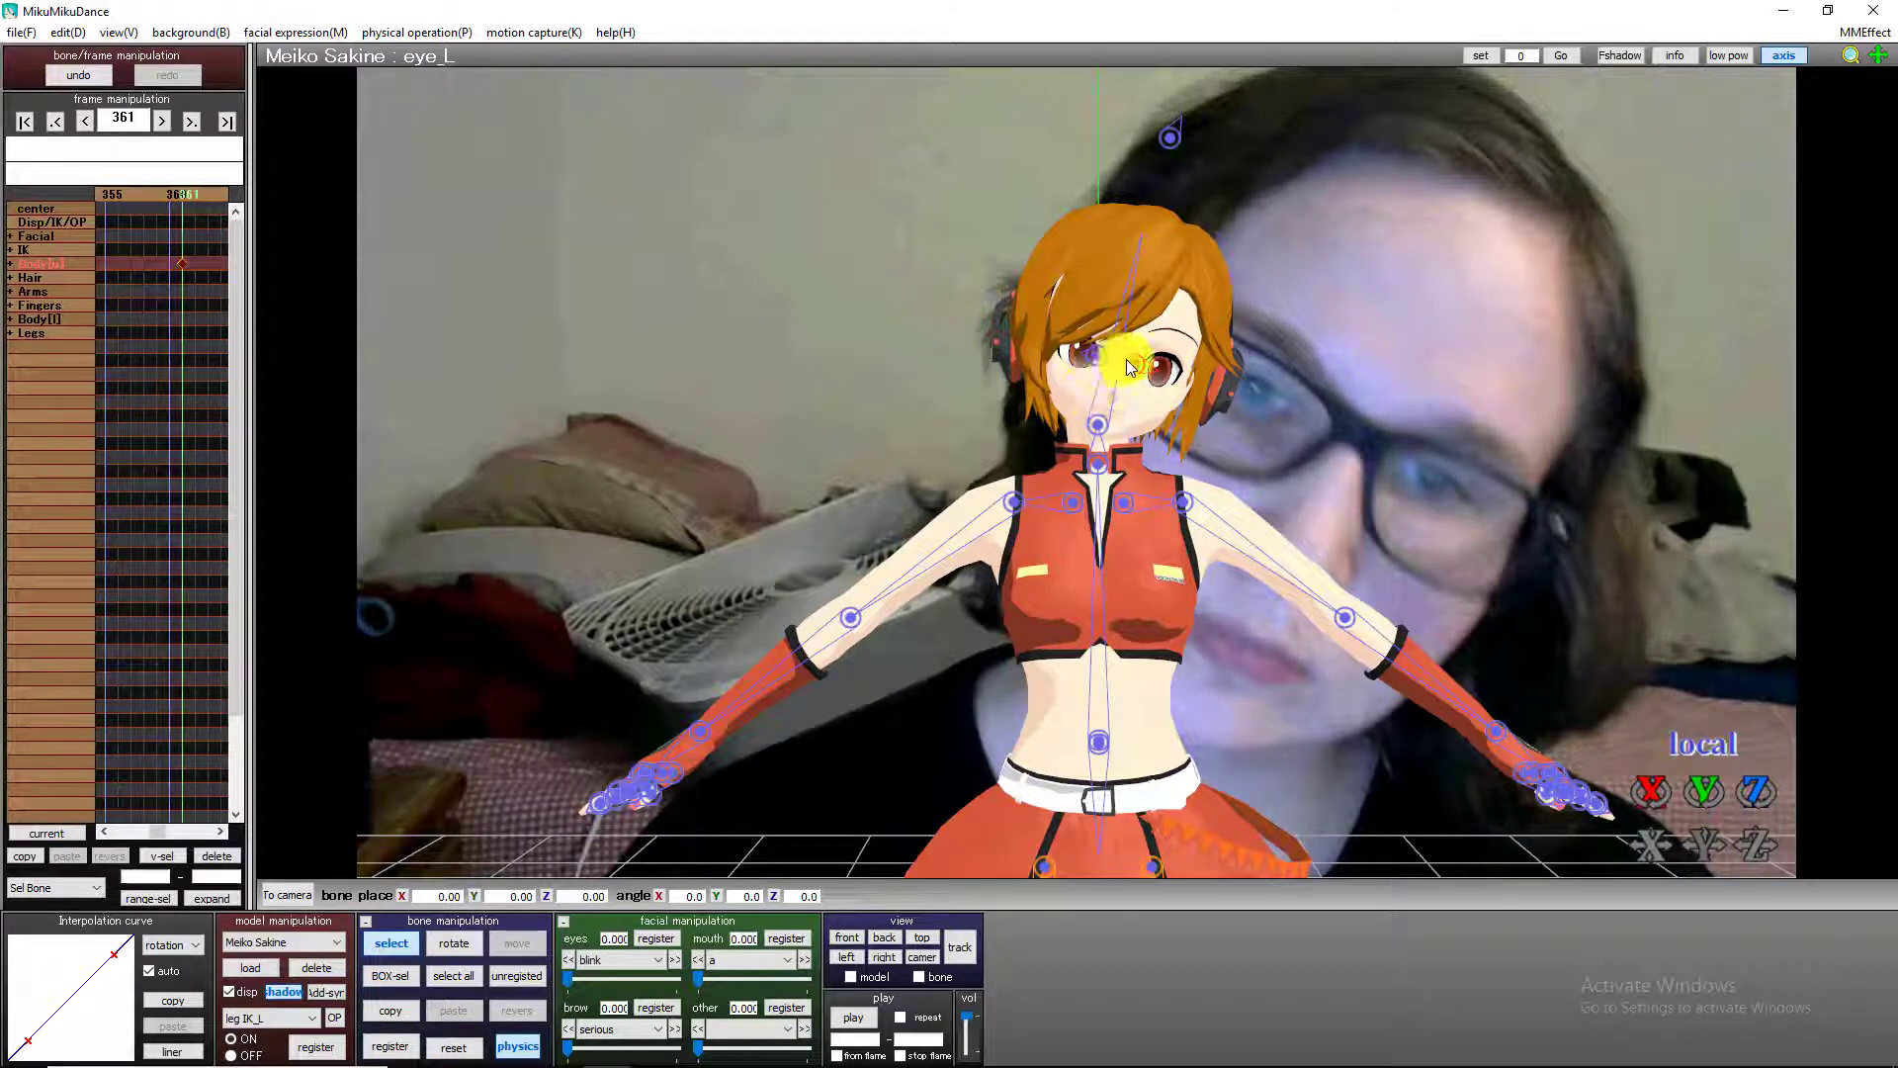
{"action": "left_click", "coordinate": [86, 121]}
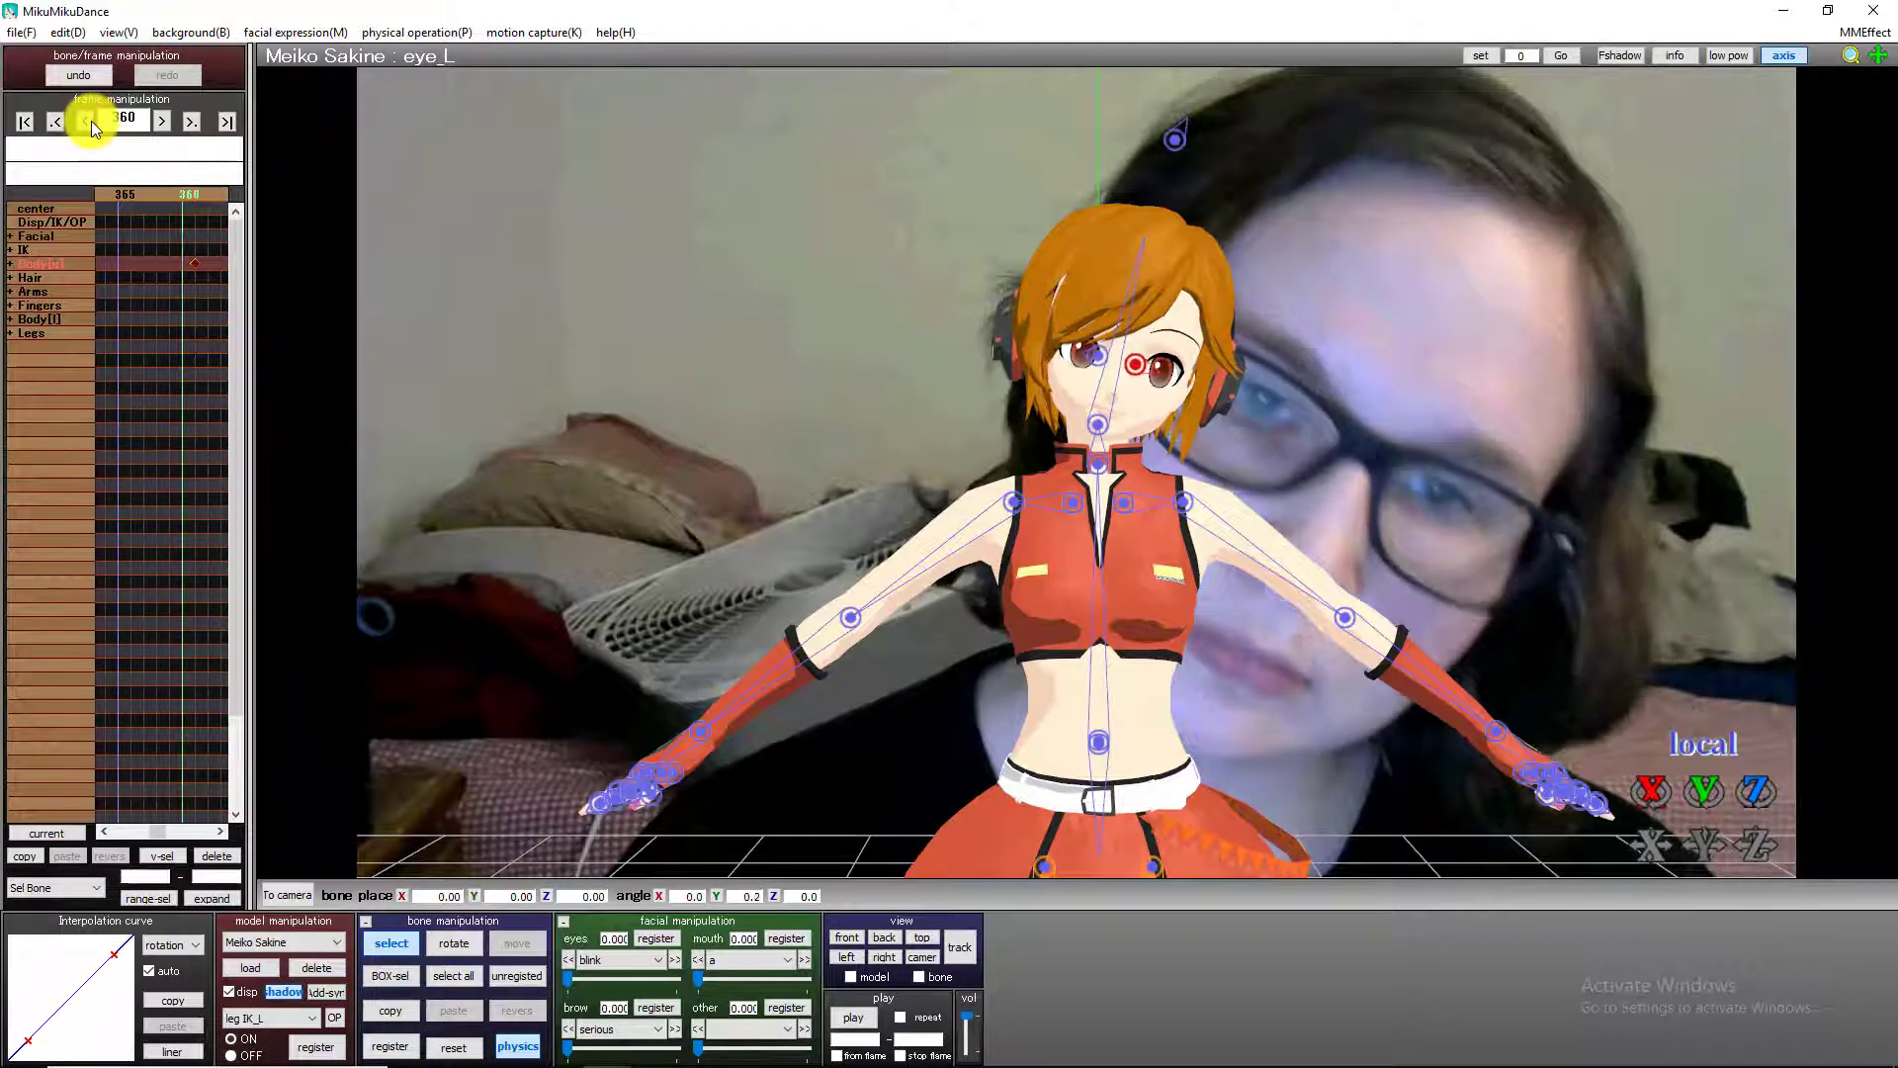
{"action": "left_click", "coordinate": [86, 121]}
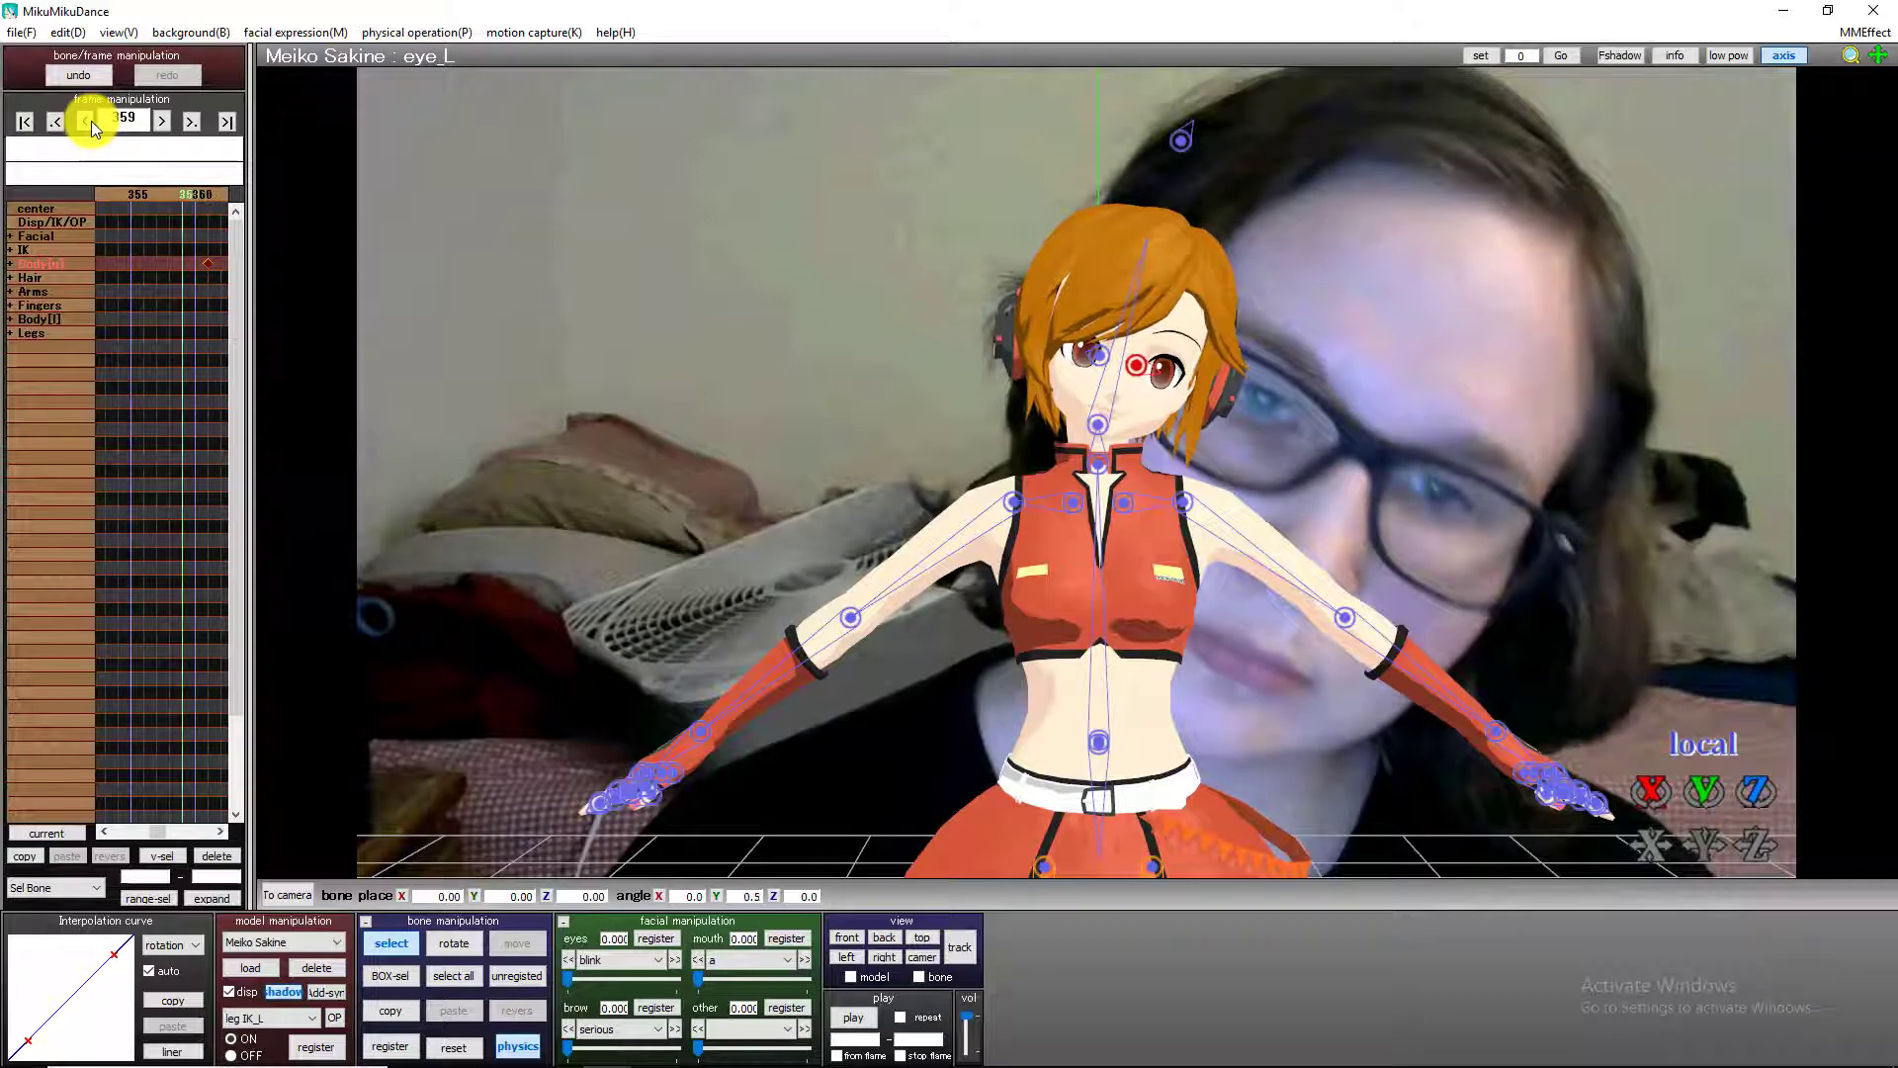
{"action": "left_click", "coordinate": [164, 121]}
{"action": "left_click", "coordinate": [163, 121]}
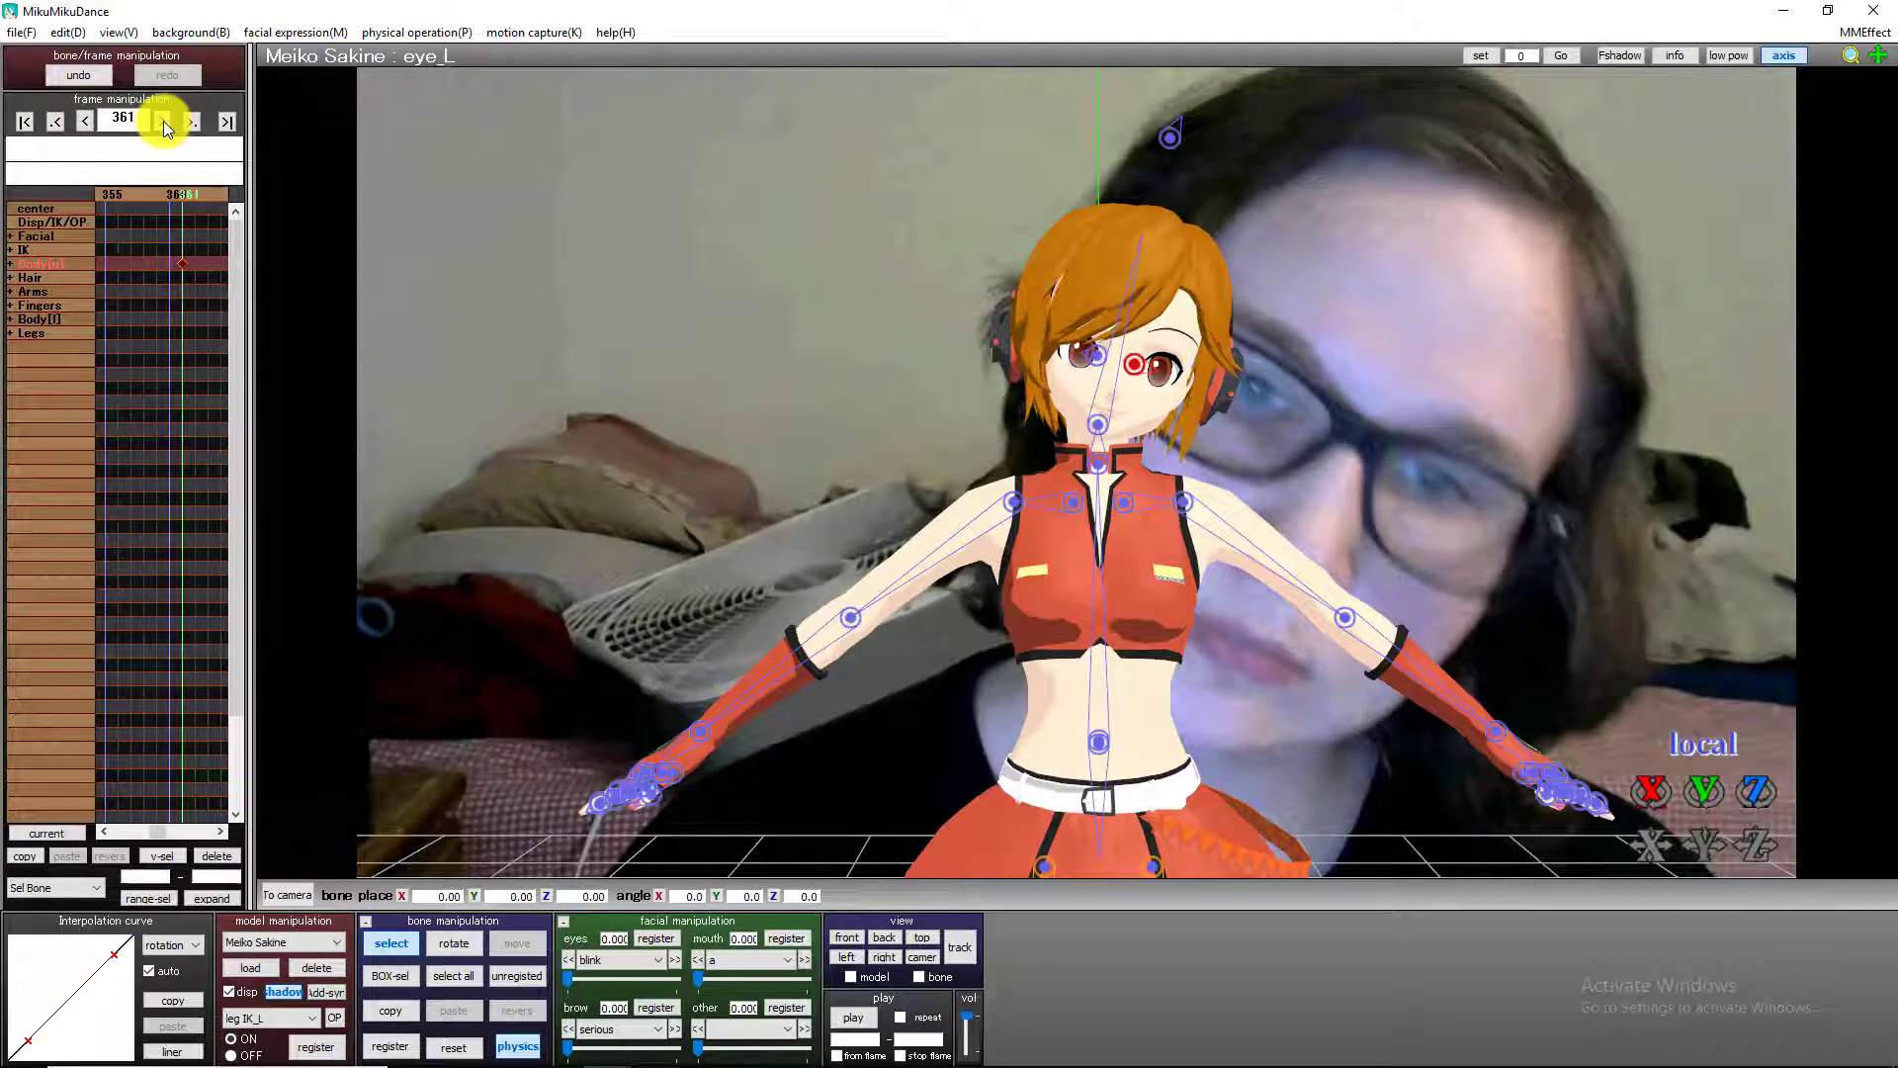
Examine frames 338 to 361 to find where the eyes shift while the head stays tilted.
{"action": "left_click", "coordinate": [163, 120]}
{"action": "left_click", "coordinate": [85, 122]}
{"action": "left_click_drag", "start_coordinate": [1707, 795], "coordinate": [1084, 484]}
{"action": "left_click", "coordinate": [87, 121]}
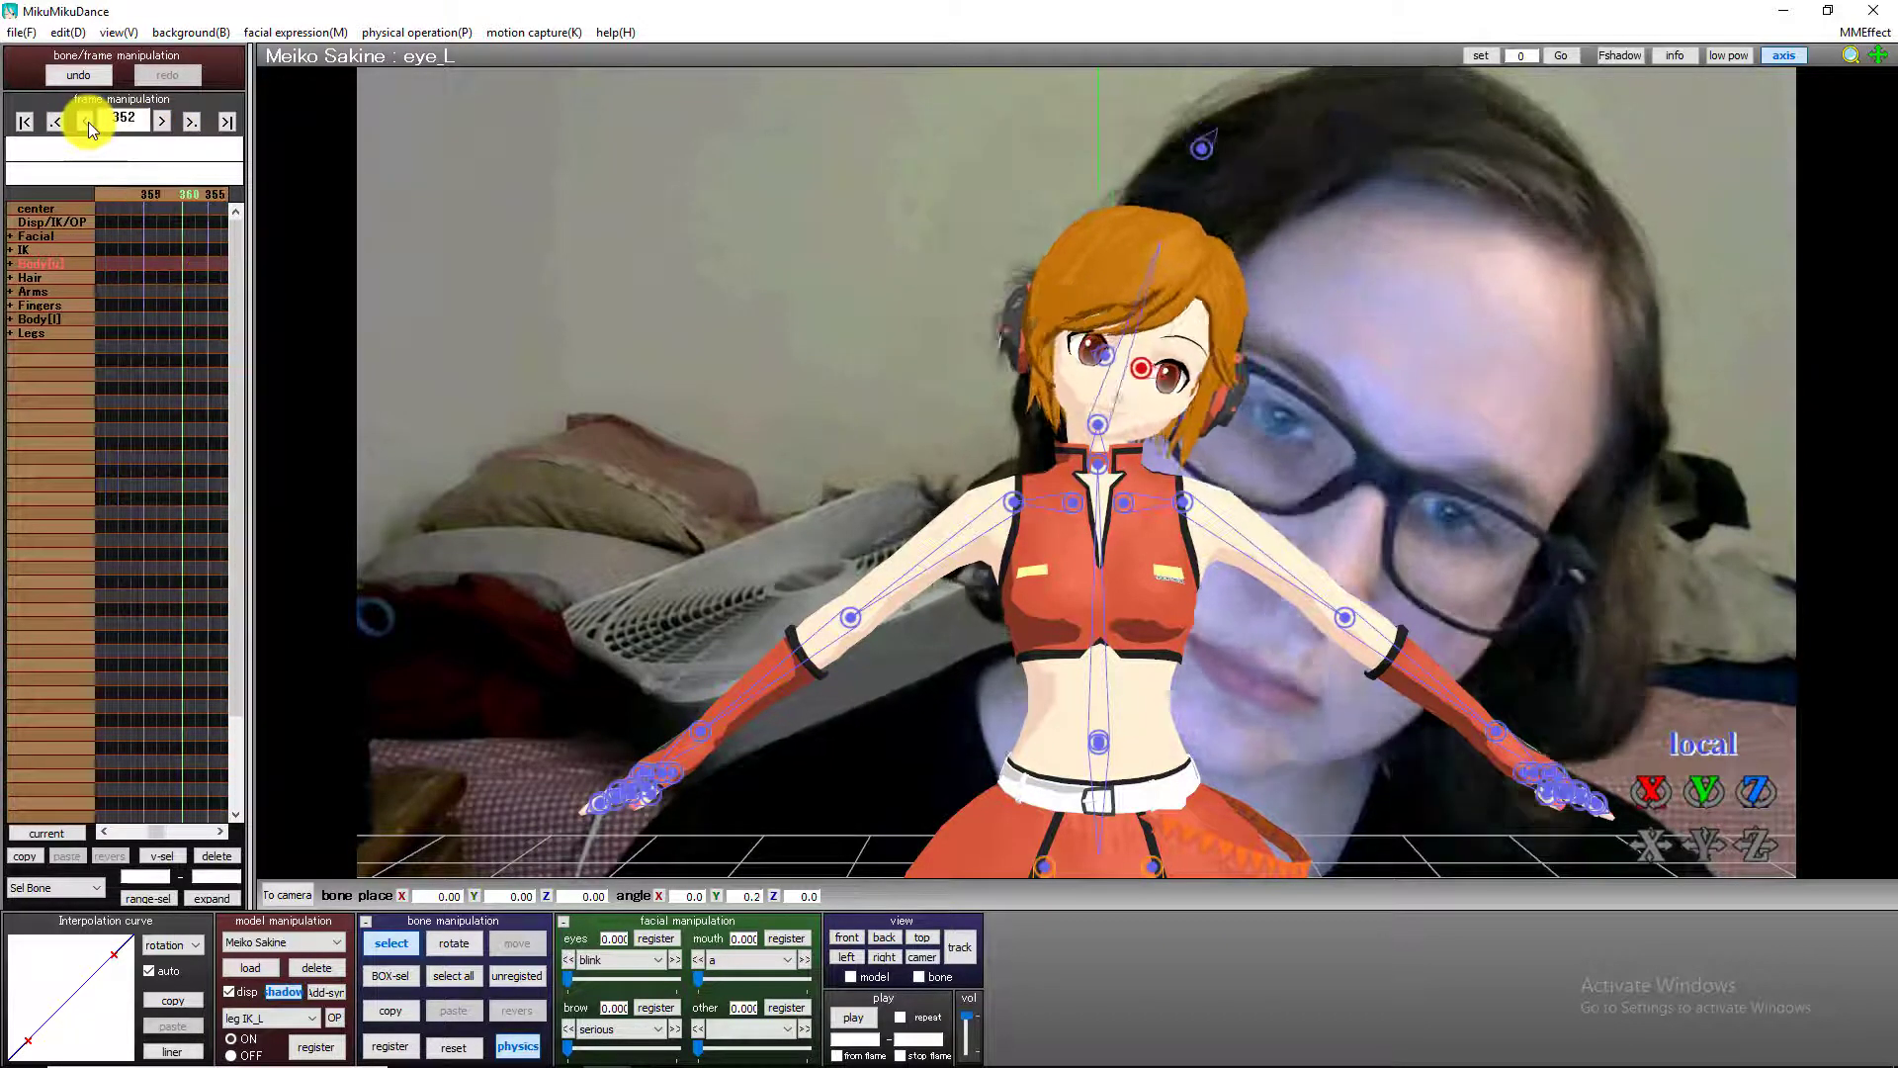
{"action": "scroll", "coordinate": [196, 266], "scroll_direction": "down", "scroll_amount": 15}
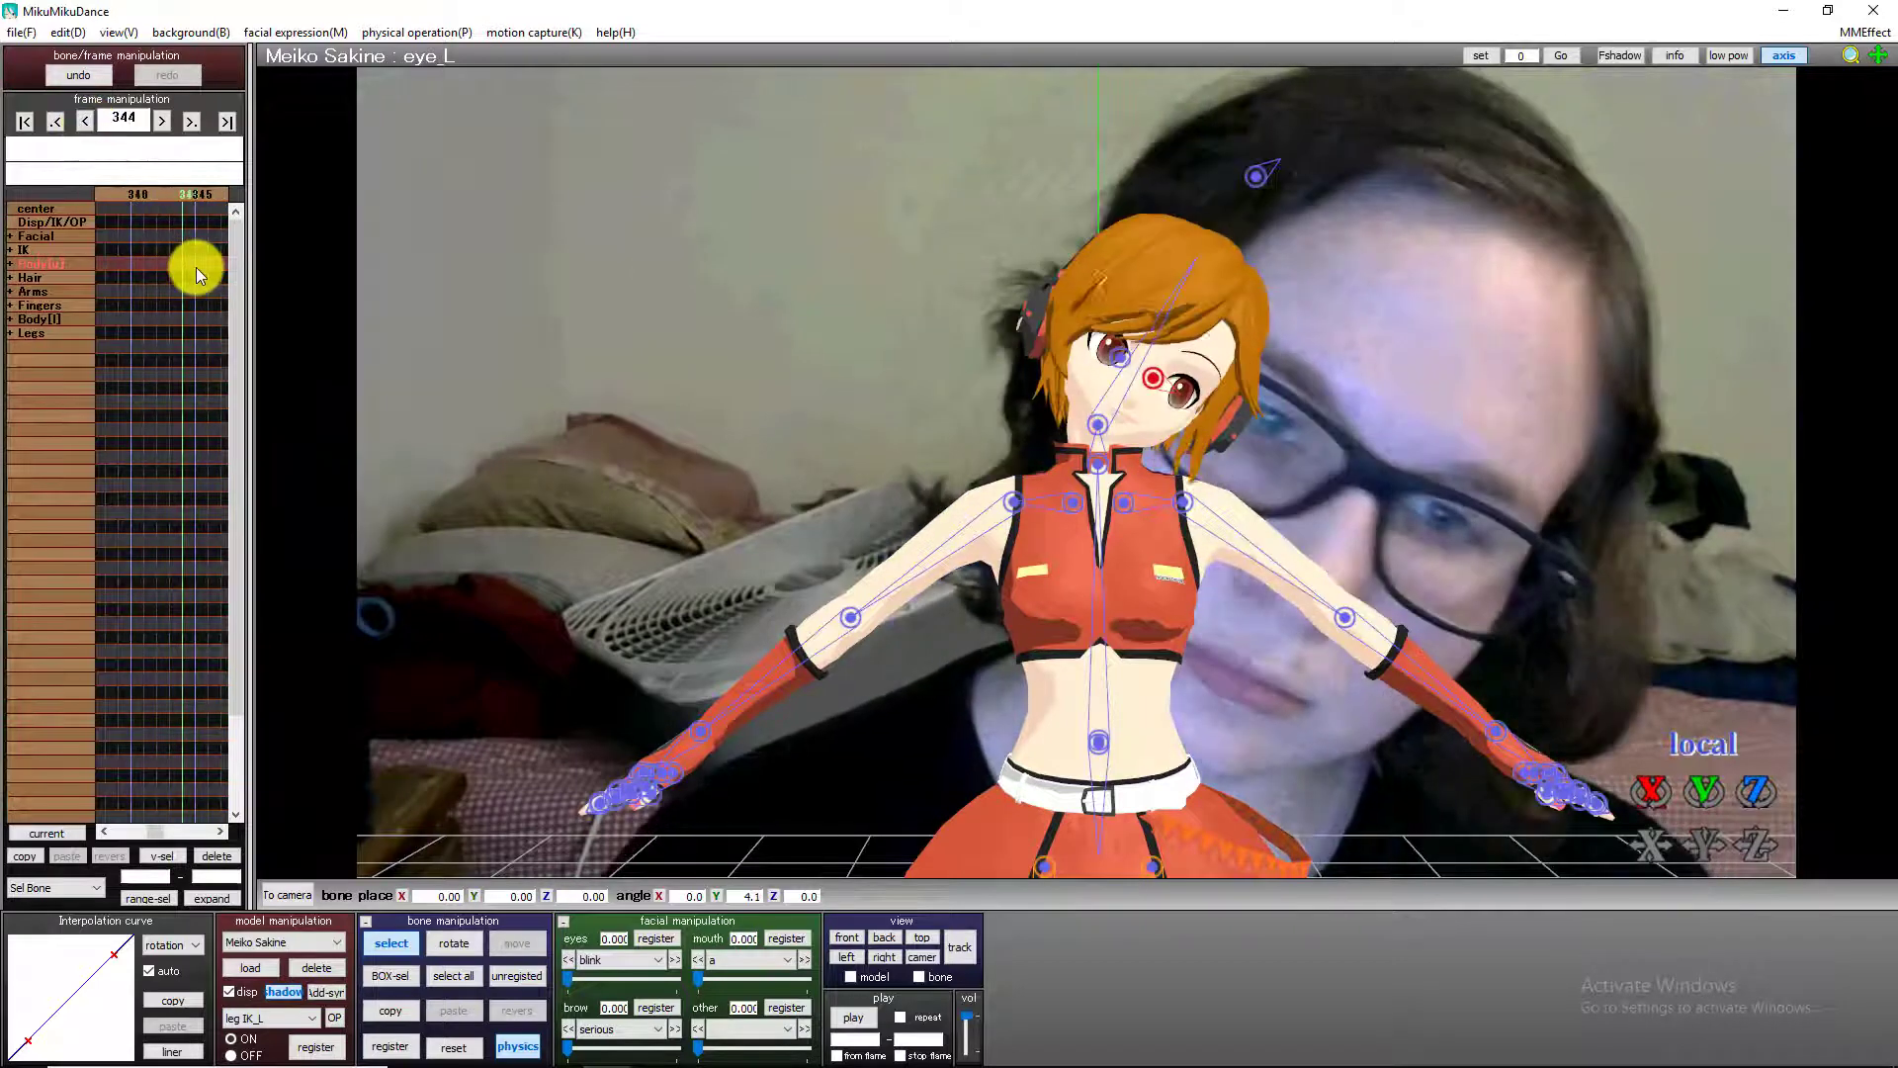
{"action": "scroll", "coordinate": [196, 267], "scroll_direction": "down", "scroll_amount": 9}
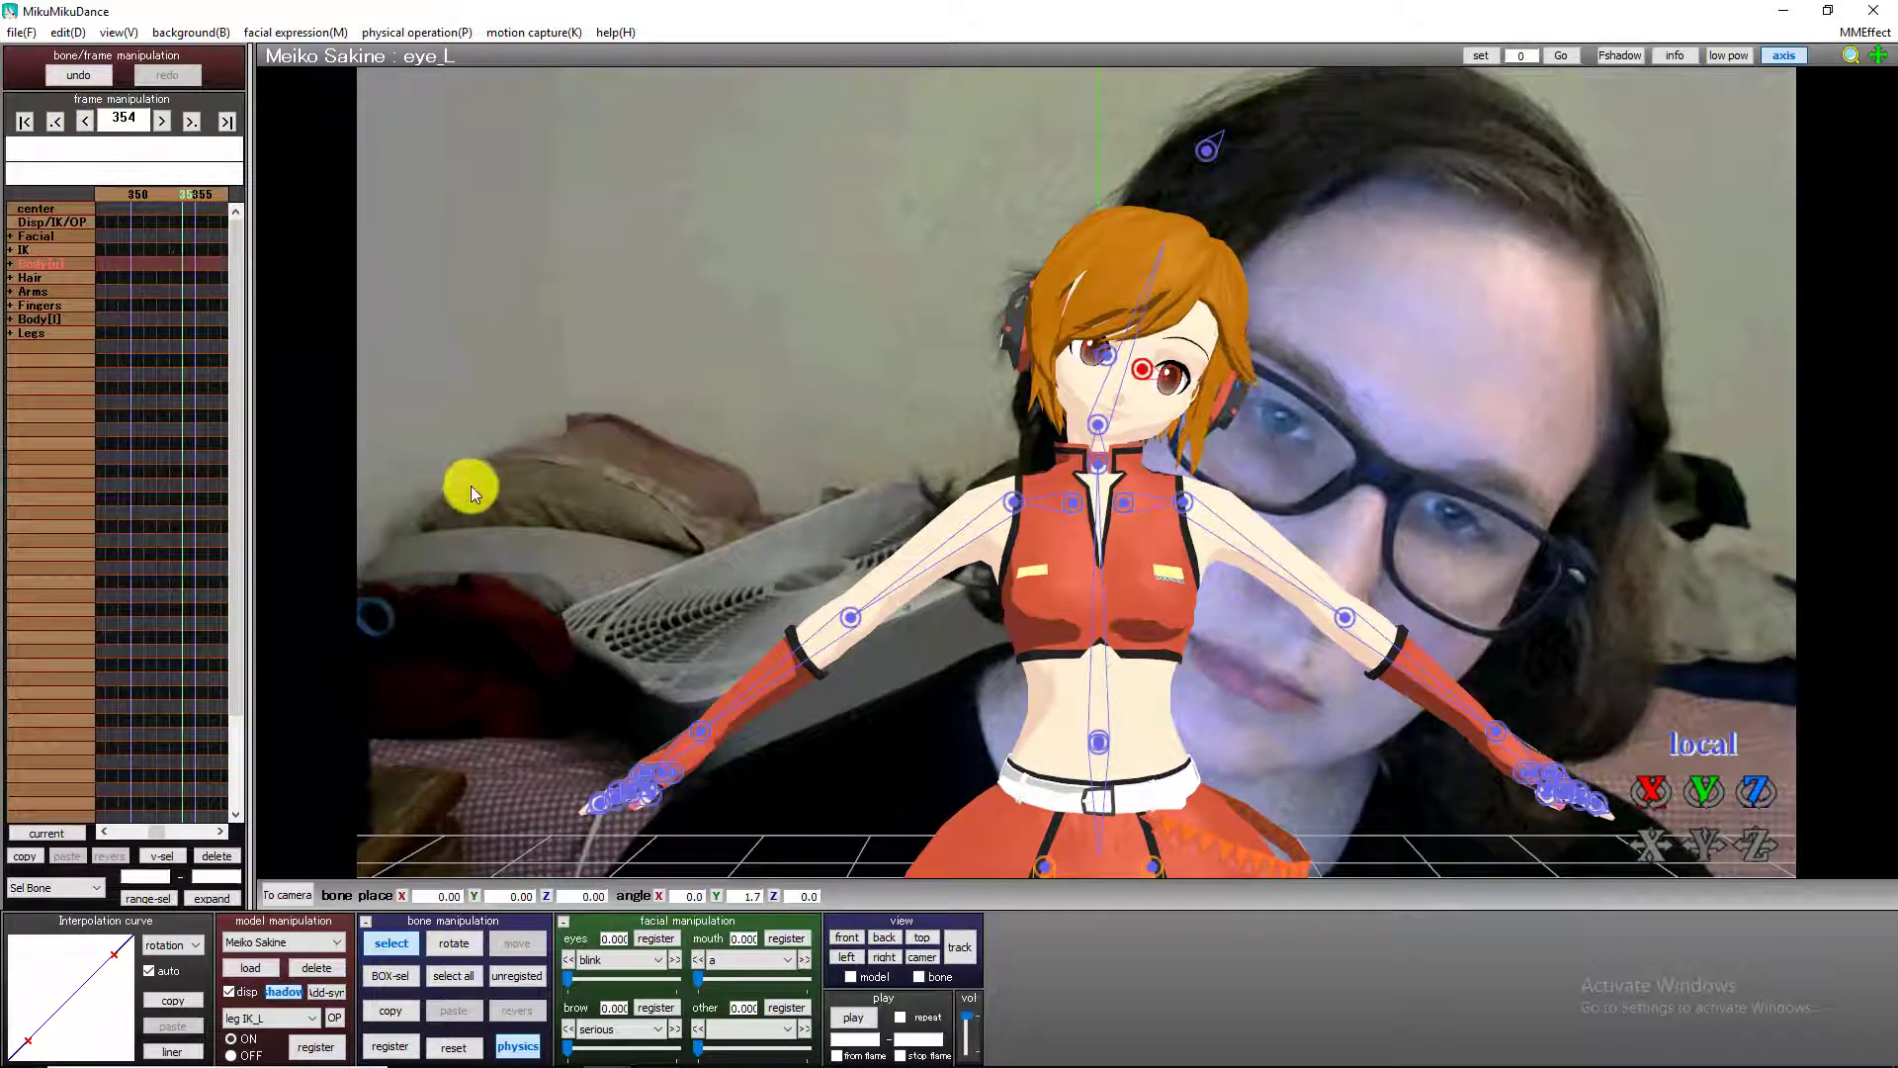
{"action": "key", "text": "Right"}
{"action": "key", "text": "Right"}
{"action": "key", "text": "Right"}
{"action": "key", "text": "Right"}
{"action": "key", "text": "Right"}
{"action": "key", "text": "Right"}
{"action": "key", "text": "Right"}
{"action": "key", "text": "Right"}
{"action": "key", "text": "Left"}
{"action": "key", "text": "Left"}
{"action": "key", "text": "Left"}
{"action": "key", "text": "Left"}
{"action": "key", "text": "Left"}
{"action": "key", "text": "Left"}
{"action": "key", "text": "Left"}
{"action": "key", "text": "Left"}
{"action": "key", "text": "Left"}
{"action": "key", "text": "Left"}
{"action": "key", "text": "Left"}
{"action": "key", "text": "Left"}
{"action": "key", "text": "Left"}
{"action": "key", "text": "Left"}
{"action": "key", "text": "Left"}
{"action": "key", "text": "Left"}
{"action": "key", "text": "Left"}
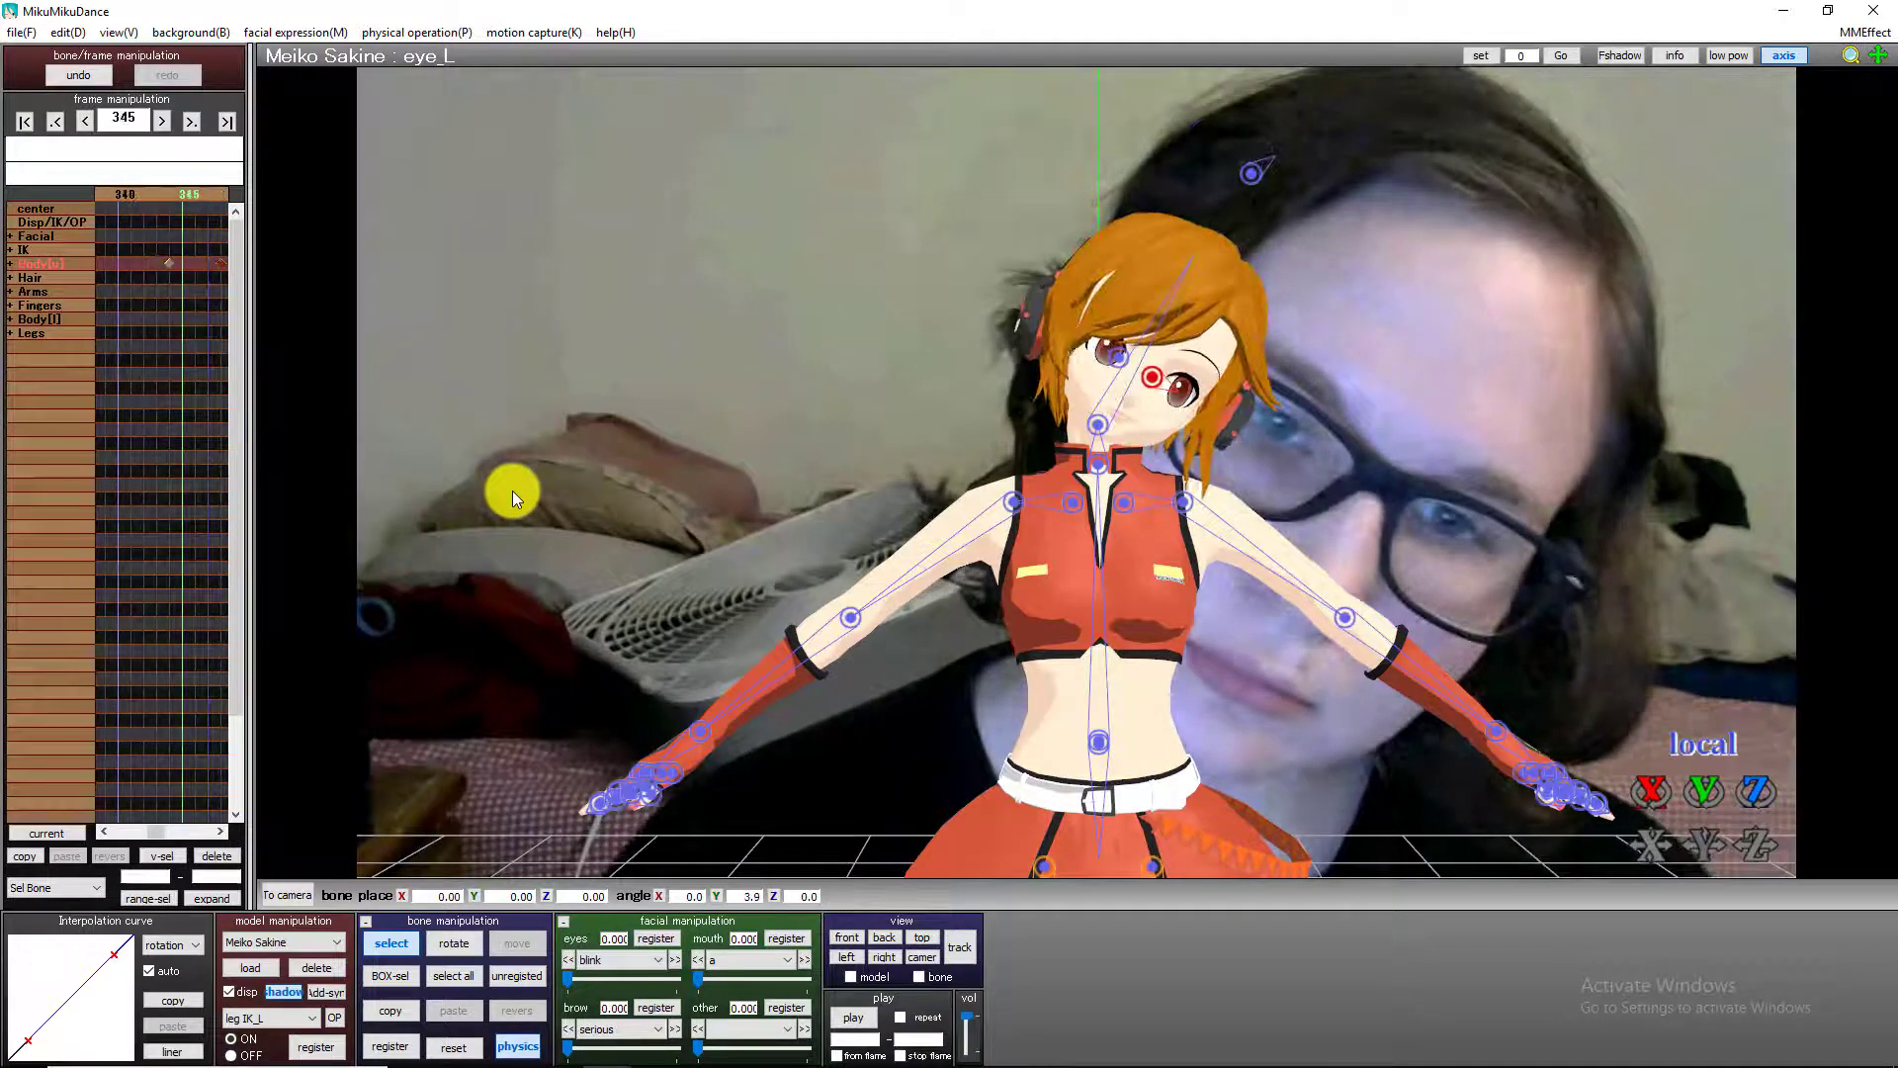
{"action": "key", "text": "Right"}
{"action": "key", "text": "Right"}
{"action": "key", "text": "Right"}
{"action": "key", "text": "Right"}
{"action": "key", "text": "Right"}
{"action": "key", "text": "Right"}
{"action": "key", "text": "Right"}
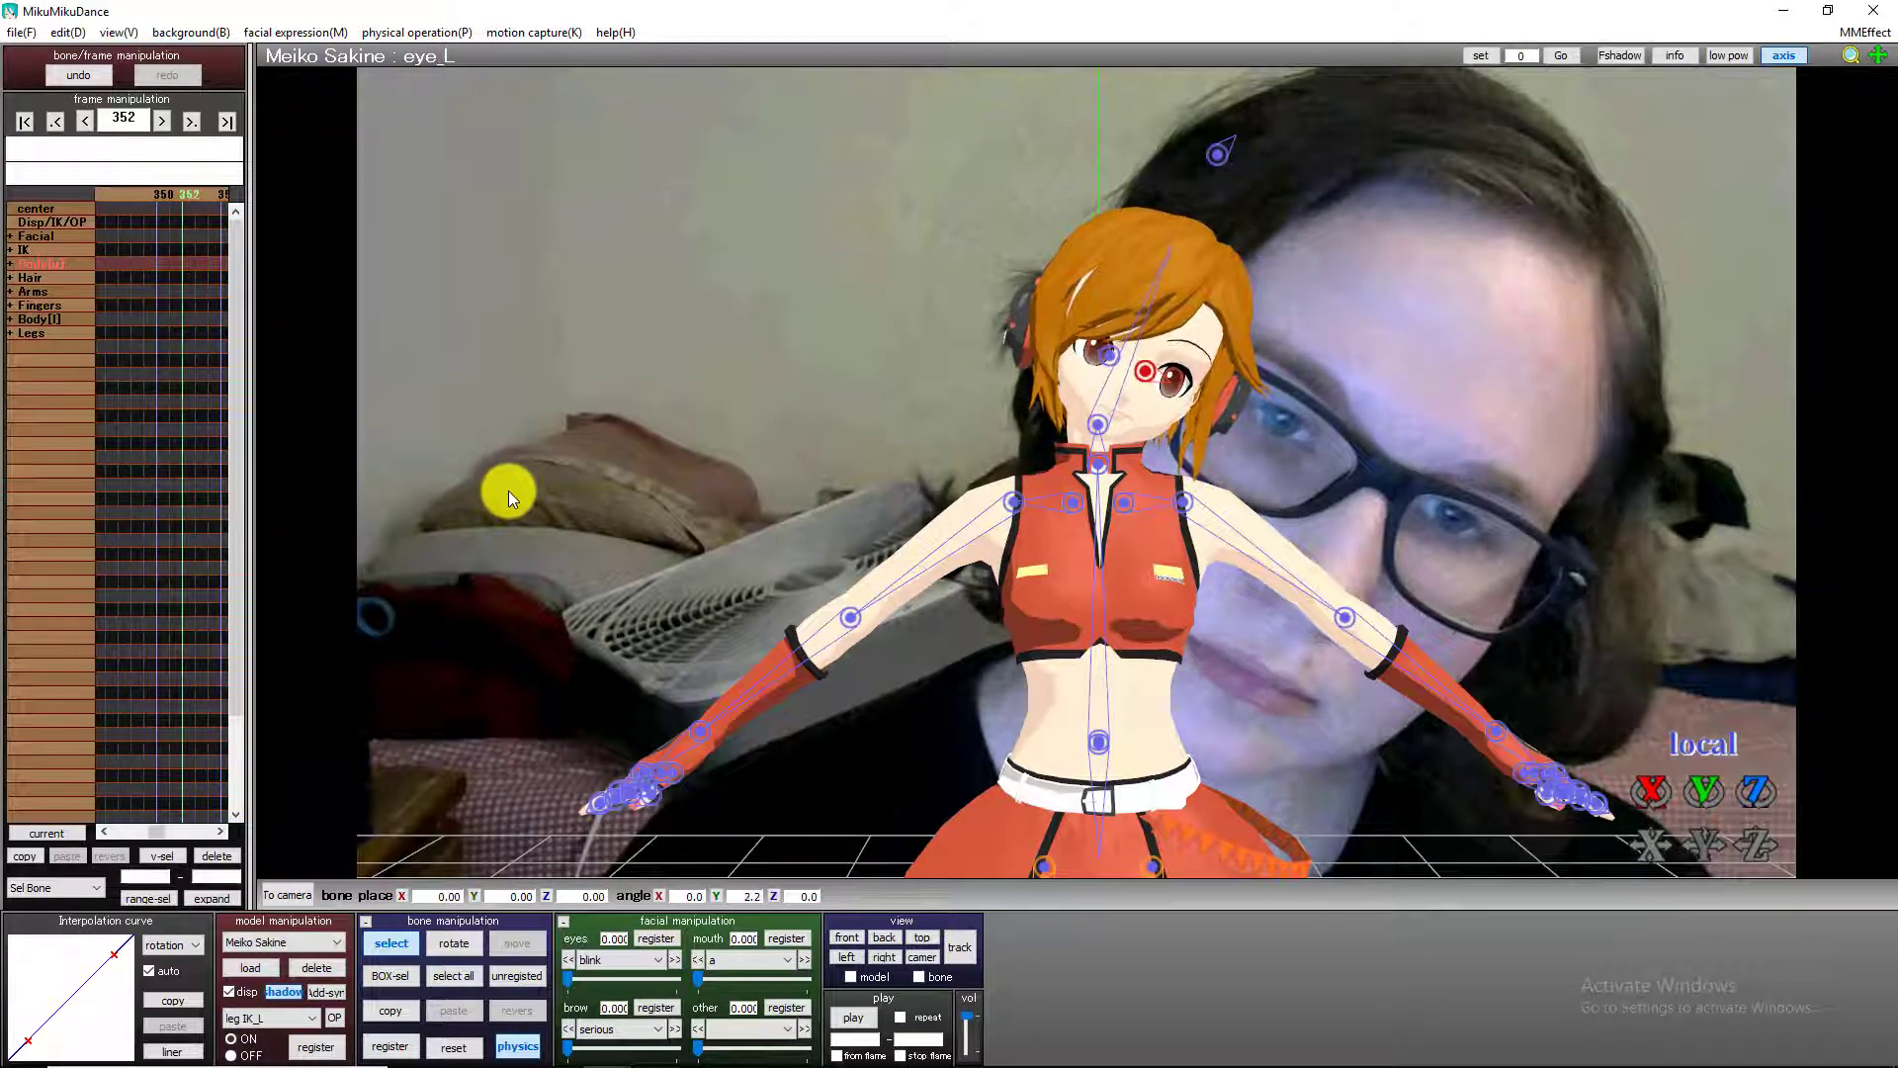
{"action": "key", "text": "Left"}
{"action": "key", "text": "Left"}
{"action": "key", "text": "Left"}
{"action": "key", "text": "Left"}
{"action": "key", "text": "Left"}
{"action": "key", "text": "Left"}
{"action": "key", "text": "Left"}
{"action": "key", "text": "Left"}
{"action": "key", "text": "Left"}
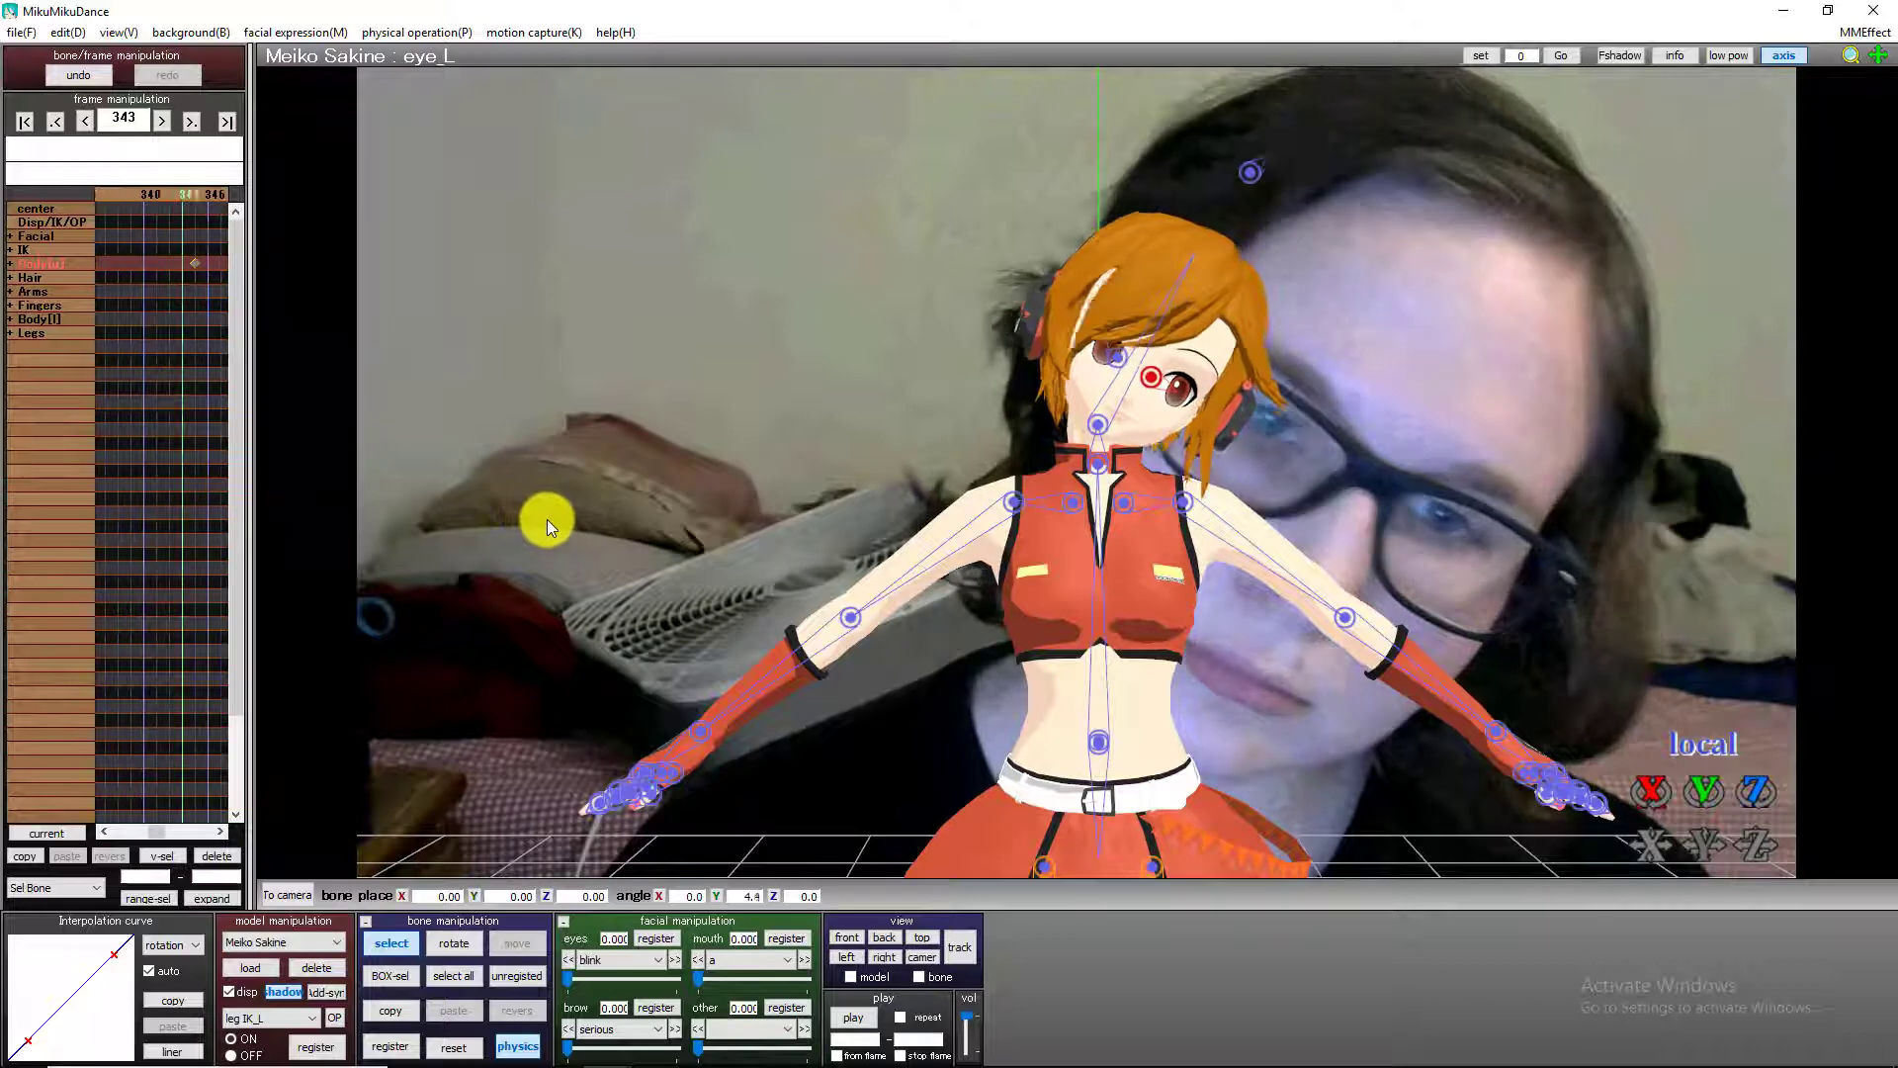
{"action": "key", "text": "Left"}
{"action": "key", "text": "Left"}
{"action": "key", "text": "Left"}
{"action": "key", "text": "Left"}
{"action": "key", "text": "Left"}
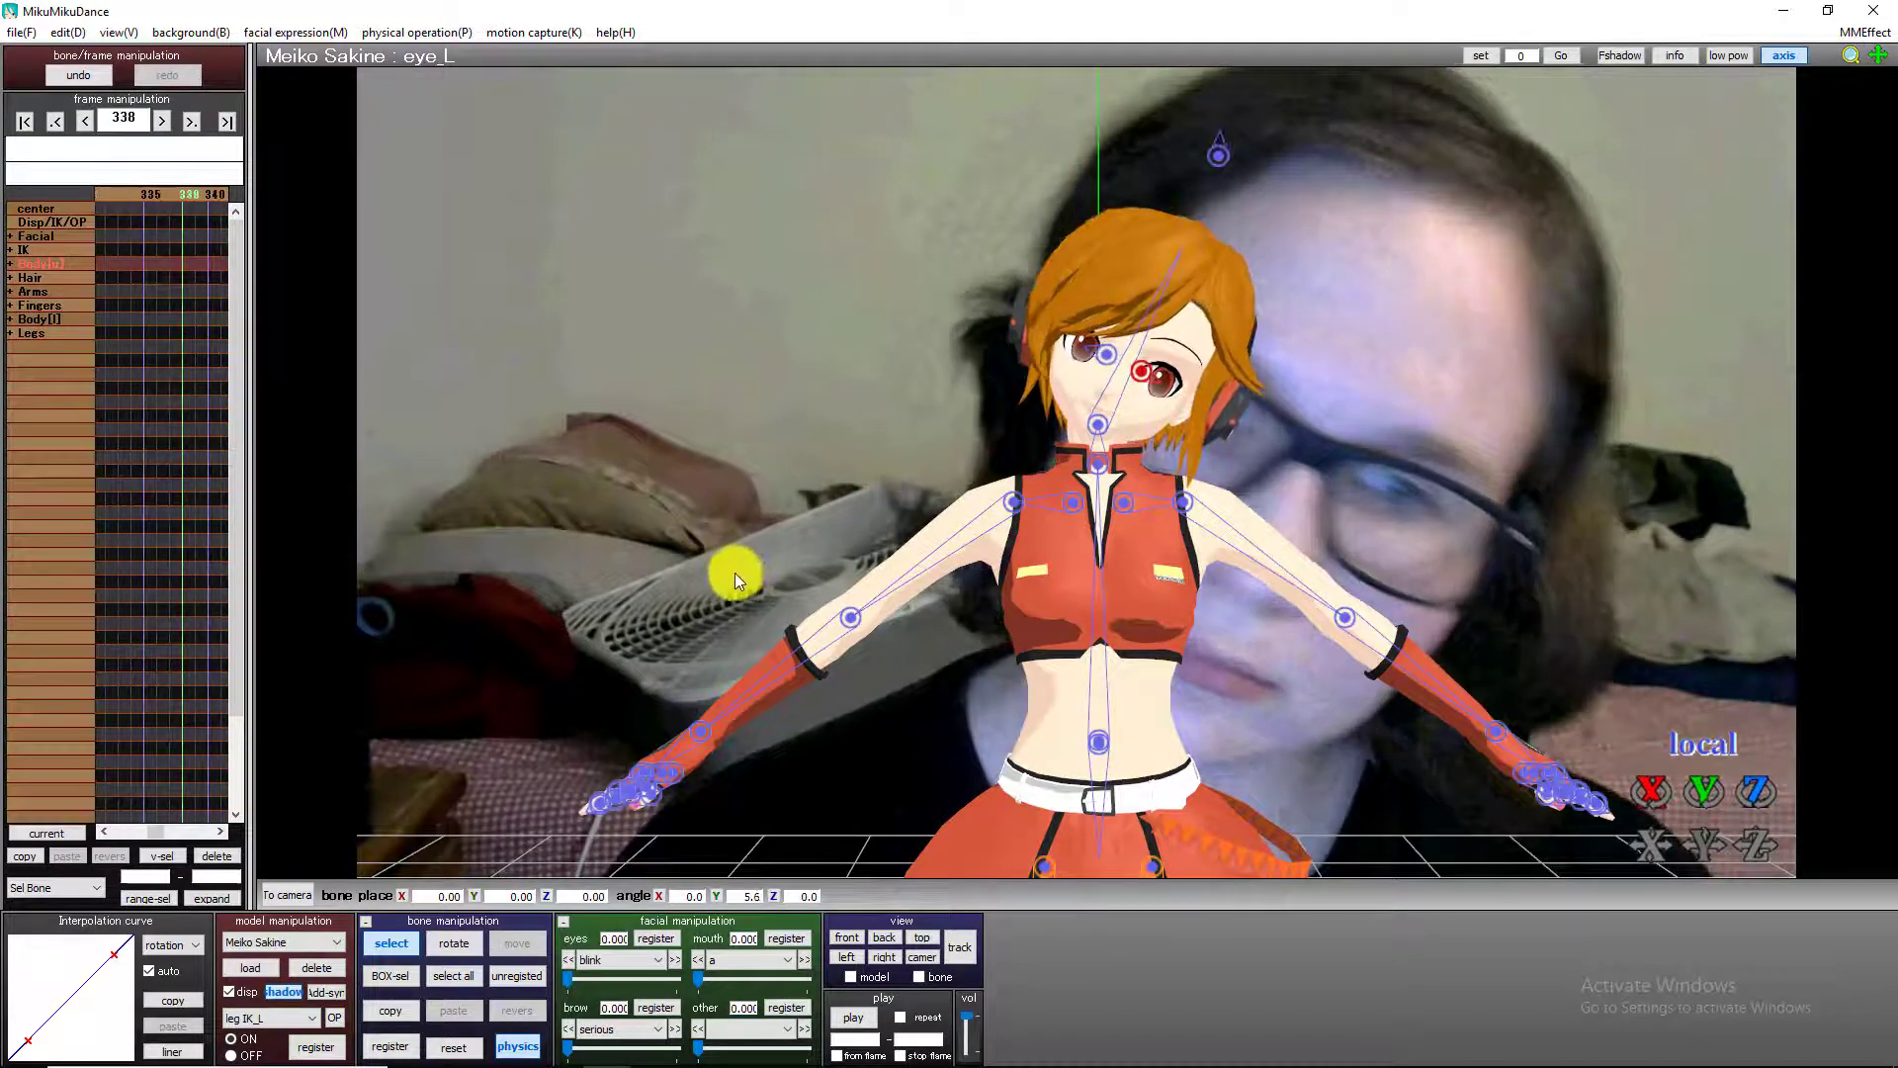
Register keyframes for the left eye bone at frames 344 and 345.
{"action": "key", "text": "Right"}
{"action": "key", "text": "Right"}
{"action": "key", "text": "Right"}
{"action": "key", "text": "Right"}
{"action": "key", "text": "Right"}
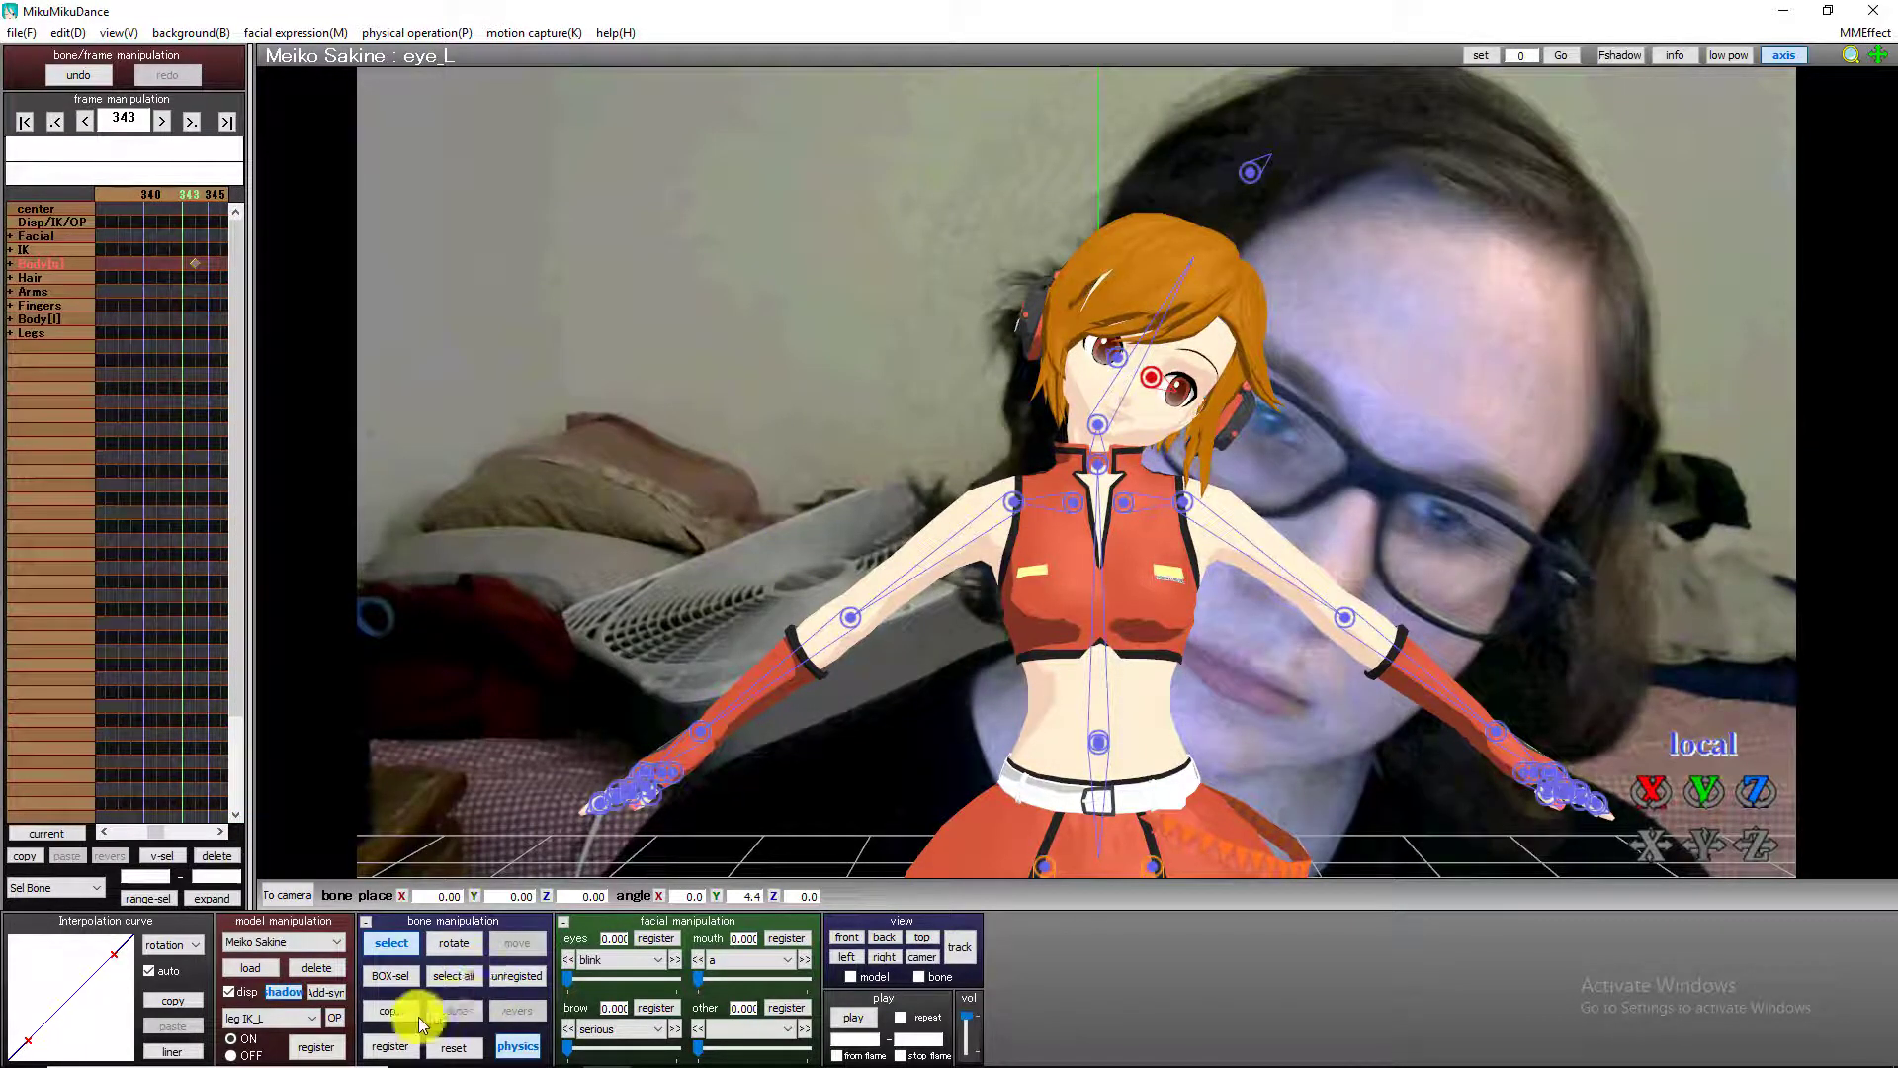
{"action": "key", "text": "Right"}
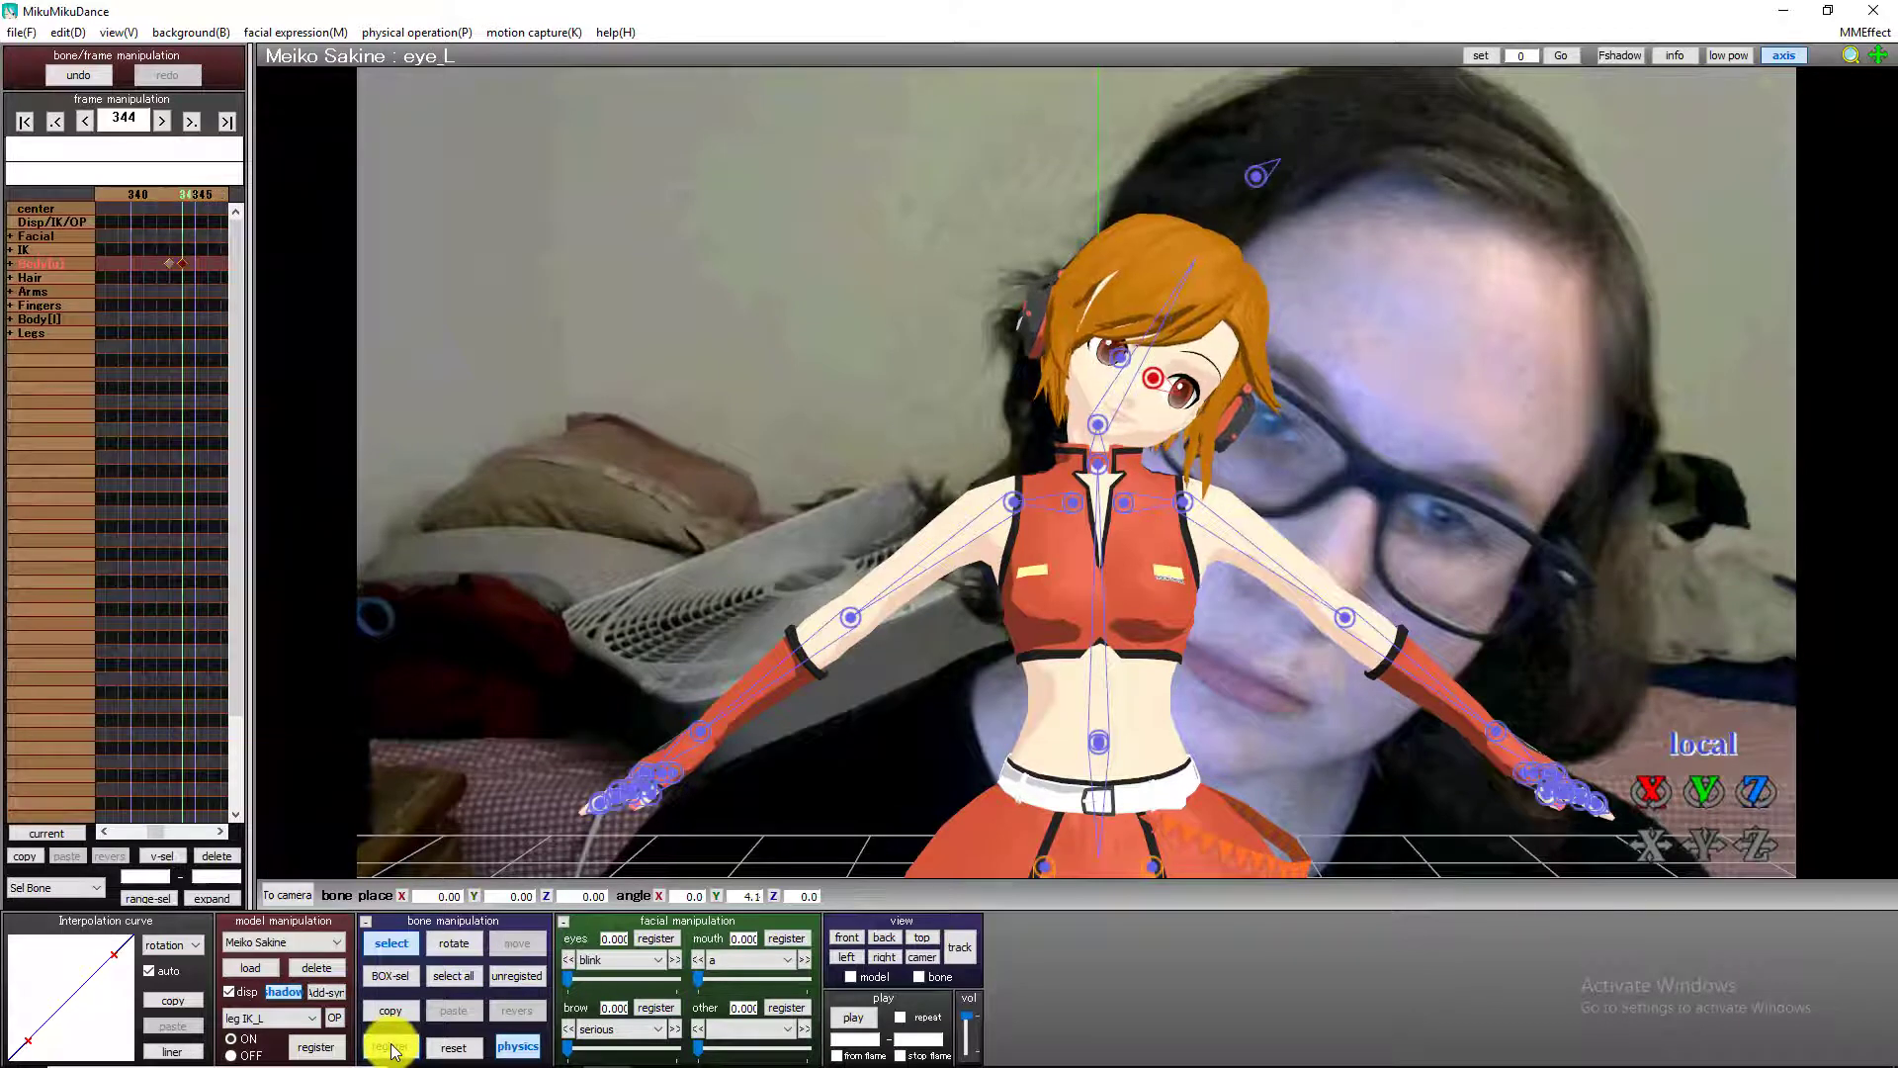
{"action": "key", "text": "Right"}
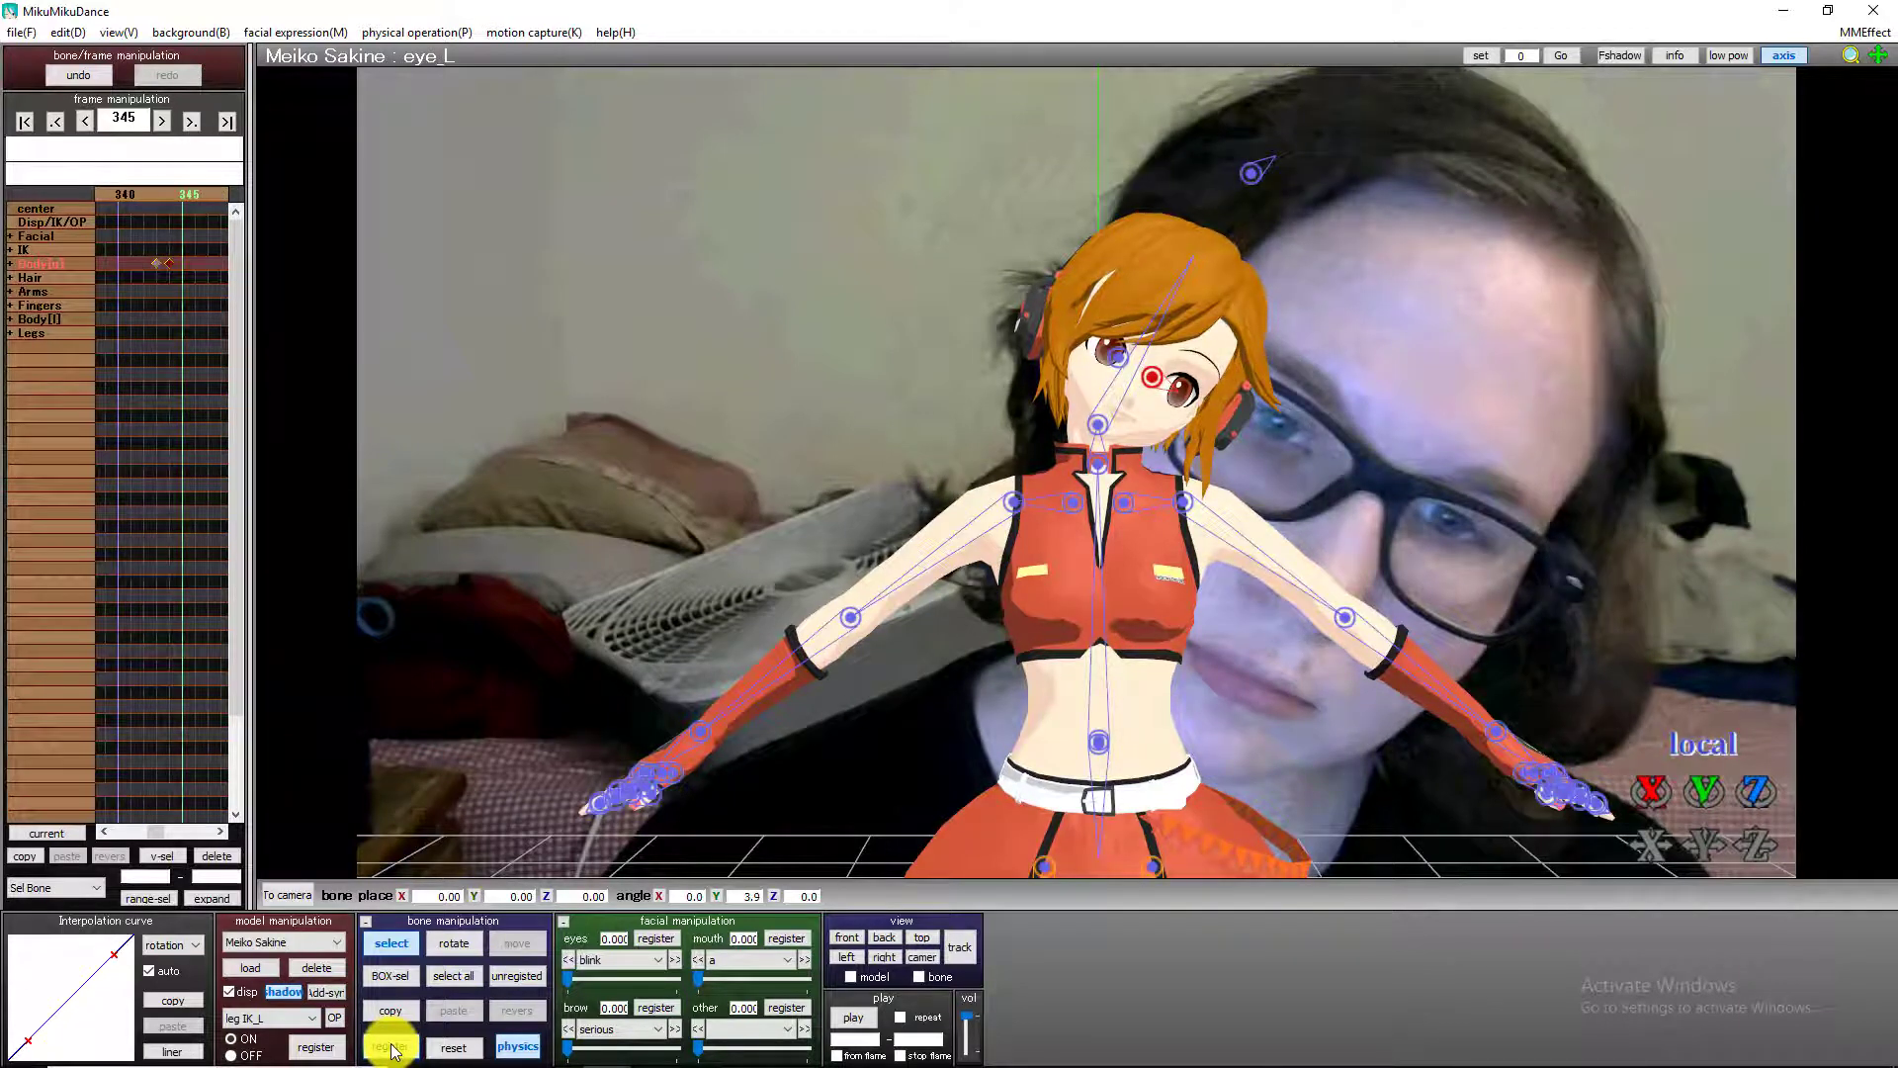
{"action": "left_click", "coordinate": [391, 1046]}
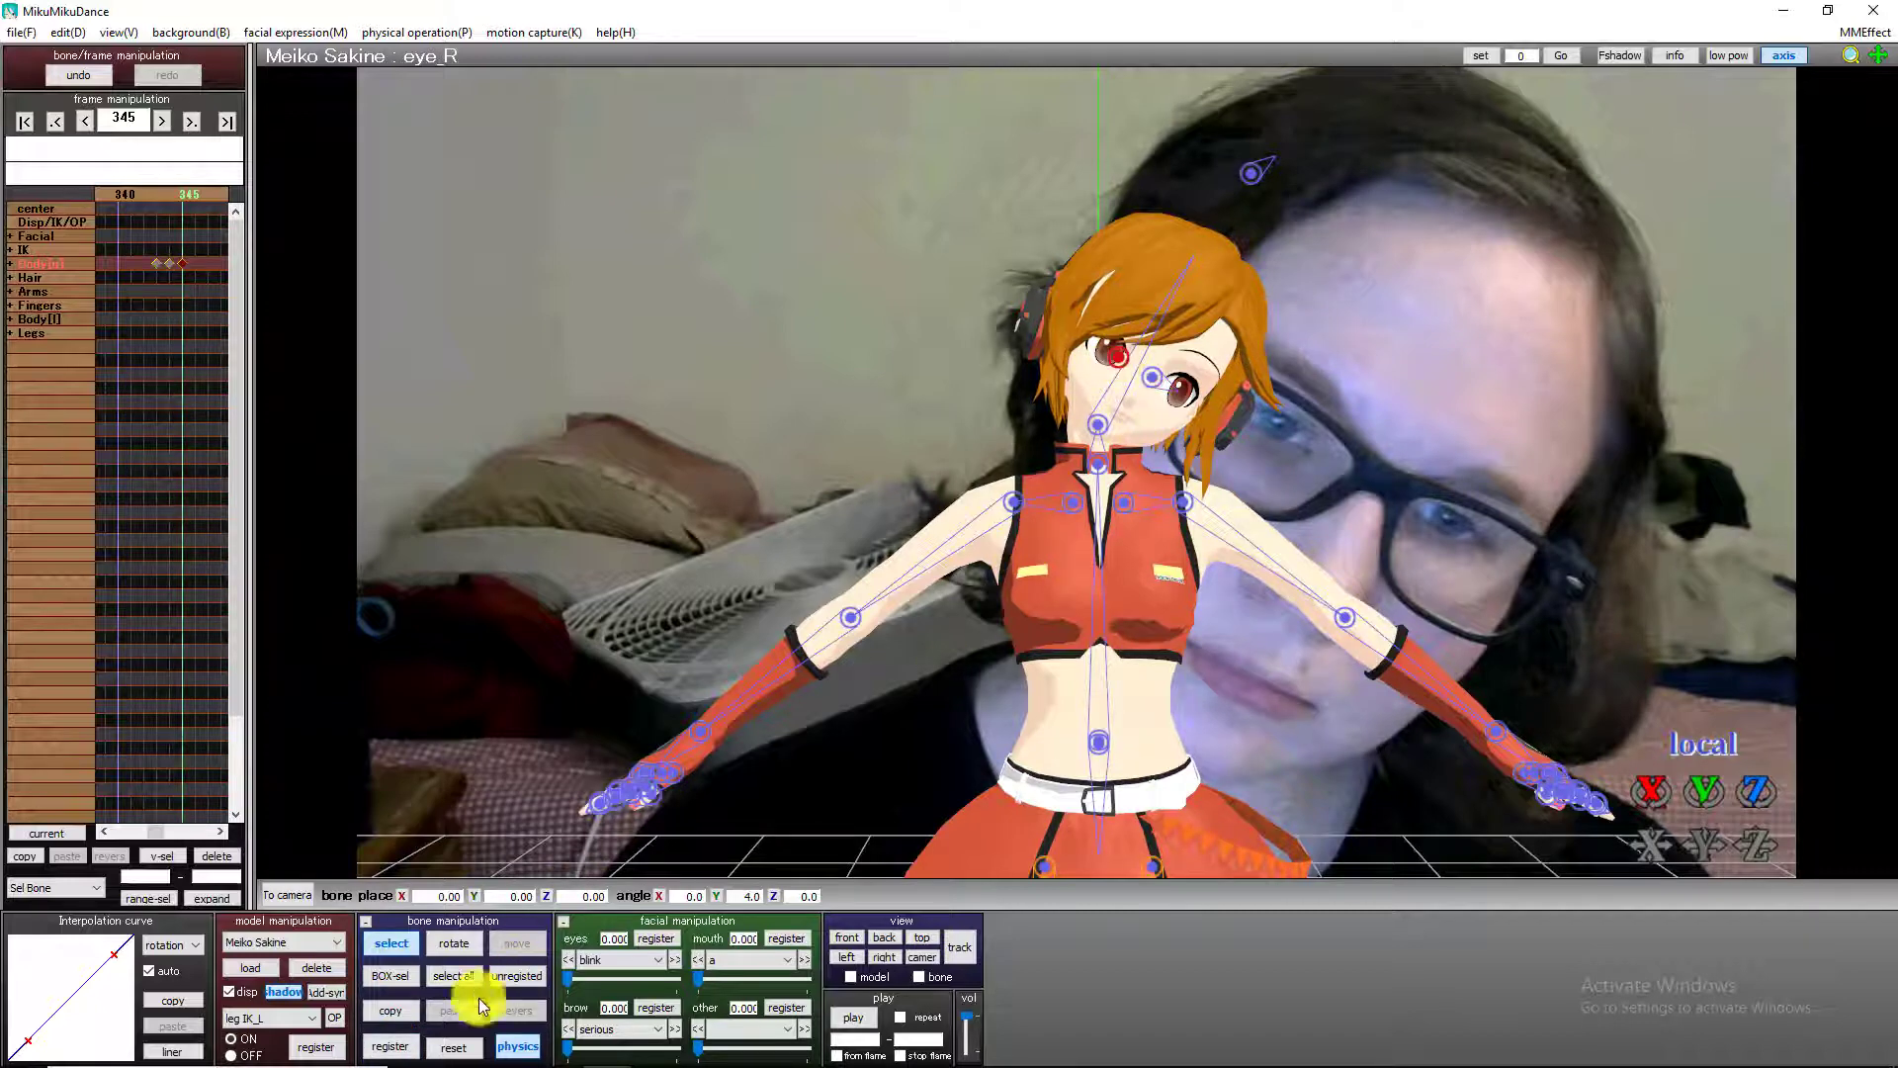
At frame 346, reset the left eye bone to a Y angle of 0.0 and register it, and reset the right eye bone.
{"action": "key", "text": "Right"}
{"action": "left_click", "coordinate": [390, 1046]}
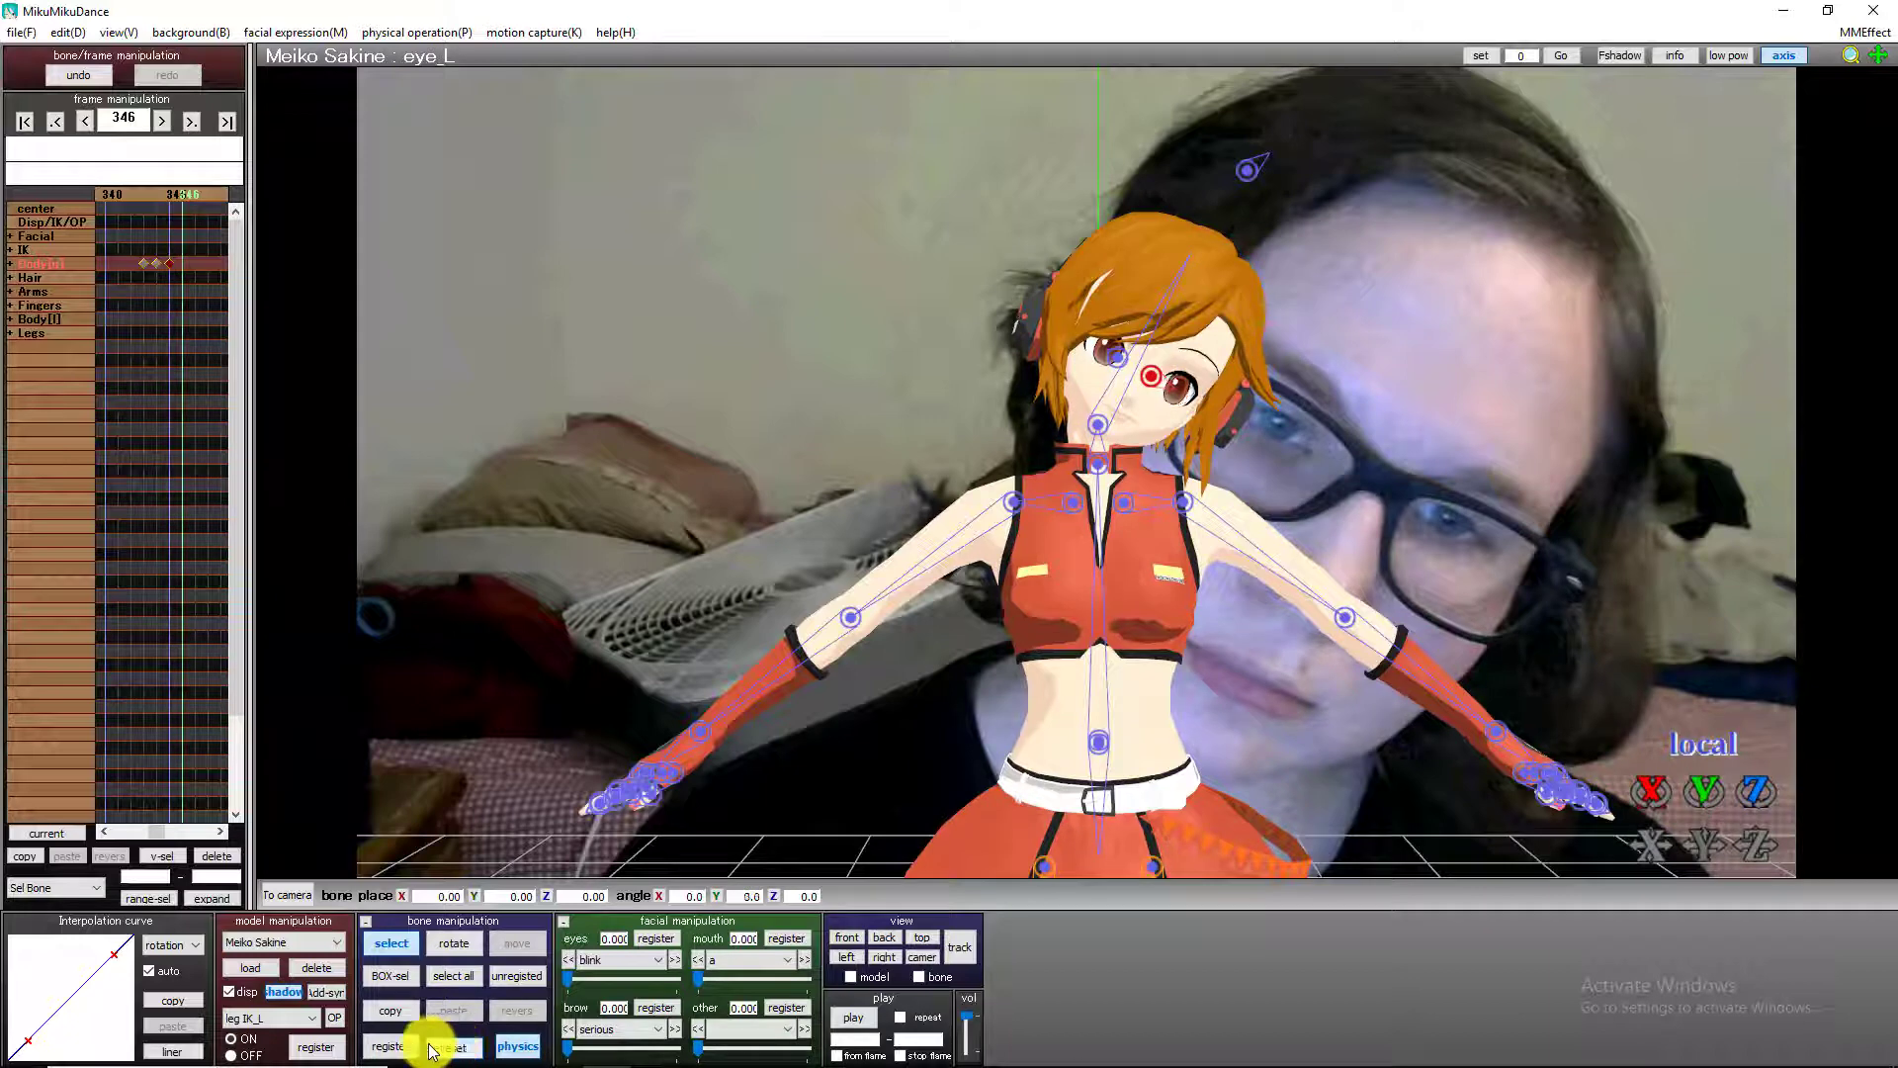
{"action": "left_click", "coordinate": [390, 1046]}
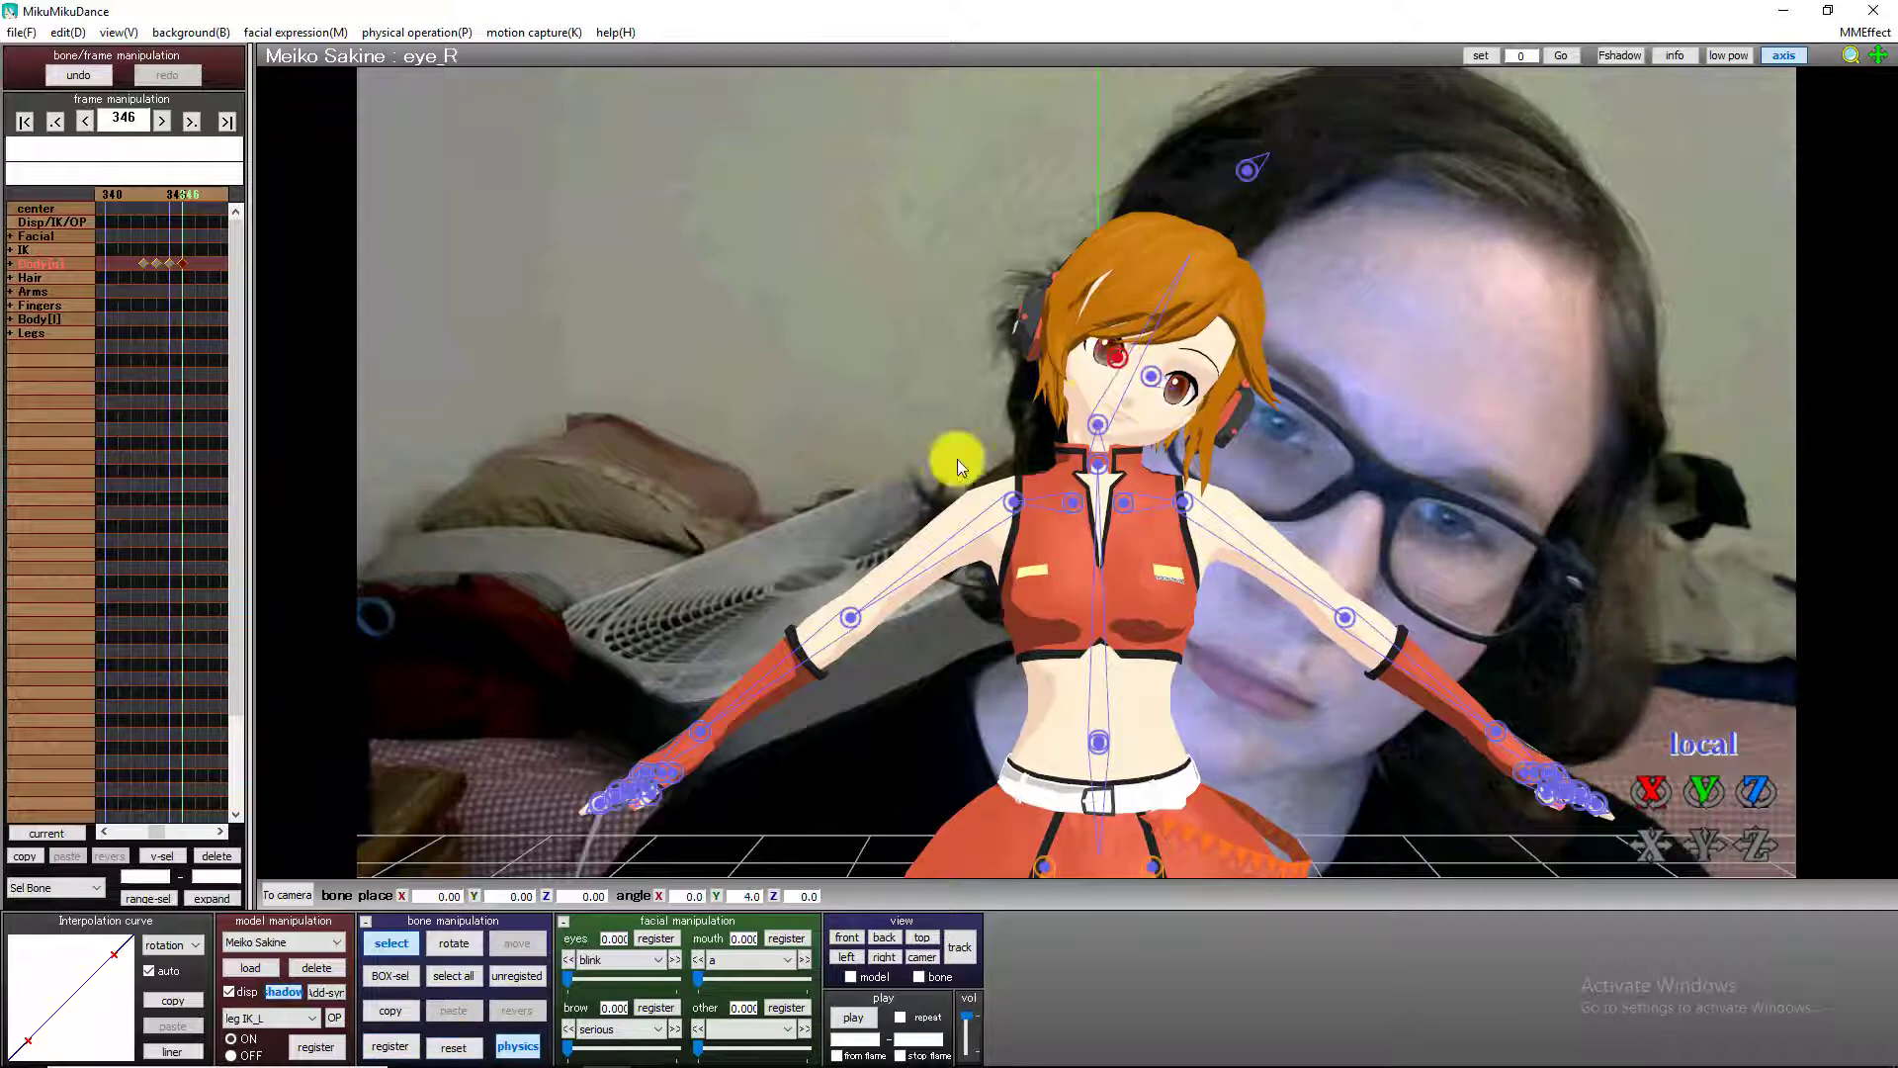
{"action": "left_click", "coordinate": [447, 1046]}
Examine the frames from 346 to 464 for the next eye movement in the background video.
{"action": "key", "text": "Right"}
{"action": "key", "text": "Right"}
{"action": "key", "text": "Right"}
{"action": "key", "text": "Right"}
{"action": "key", "text": "Right"}
{"action": "key", "text": "Right"}
{"action": "key", "text": "Right"}
{"action": "key", "text": "Right"}
{"action": "key", "text": "Right"}
{"action": "key", "text": "Right"}
{"action": "key", "text": "Right"}
{"action": "key", "text": "Right"}
{"action": "key", "text": "Right"}
{"action": "key", "text": "Right"}
{"action": "key", "text": "Right"}
{"action": "key", "text": "Right"}
{"action": "key", "text": "Right"}
{"action": "key", "text": "Right"}
{"action": "key", "text": "Right"}
{"action": "key", "text": "Right"}
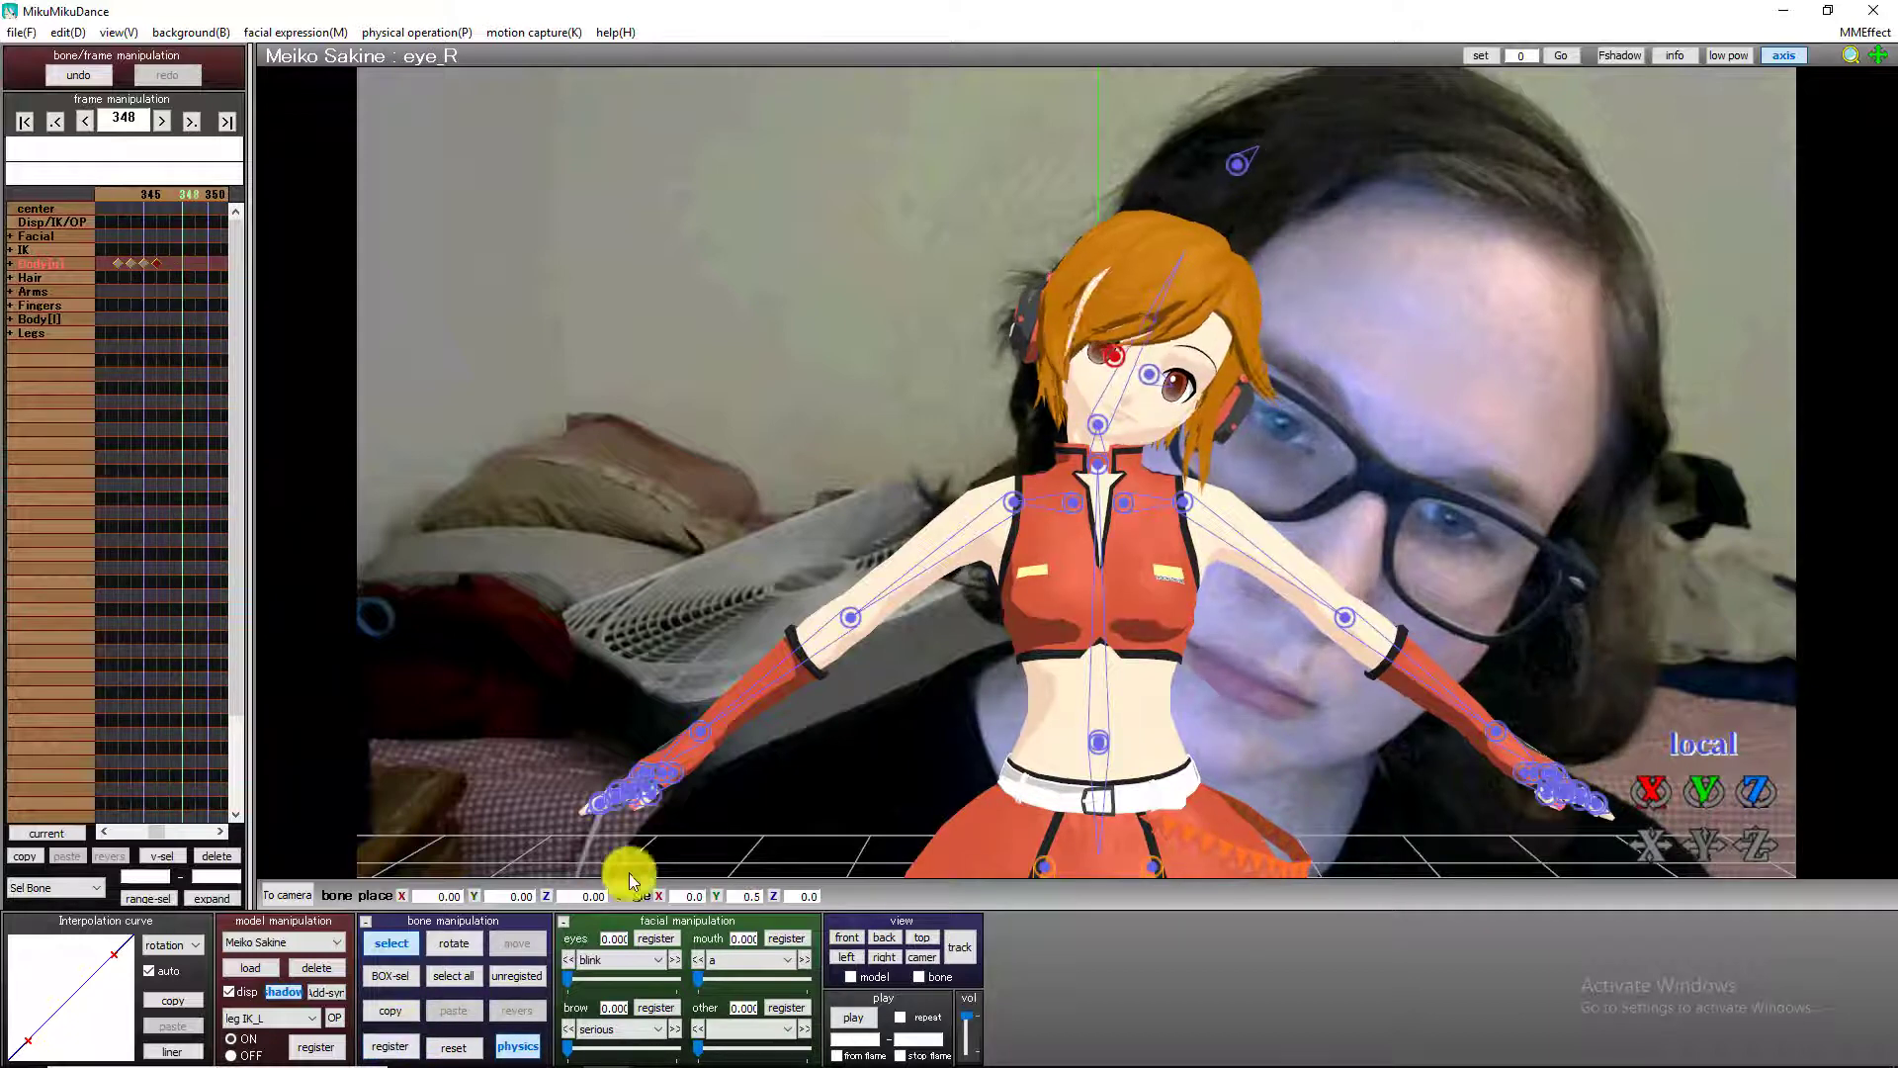
{"action": "key", "text": "Right"}
{"action": "key", "text": "Right"}
{"action": "key", "text": "Right"}
{"action": "key", "text": "Right"}
{"action": "key", "text": "Right"}
{"action": "key", "text": "Right"}
{"action": "key", "text": "Right"}
{"action": "key", "text": "Right"}
{"action": "key", "text": "Right"}
{"action": "key", "text": "Right"}
{"action": "key", "text": "Right"}
{"action": "key", "text": "Right"}
{"action": "key", "text": "Right"}
{"action": "key", "text": "Right"}
{"action": "key", "text": "Right"}
{"action": "key", "text": "Right"}
{"action": "key", "text": "Right"}
{"action": "key", "text": "Right"}
{"action": "key", "text": "Right"}
{"action": "key", "text": "Right"}
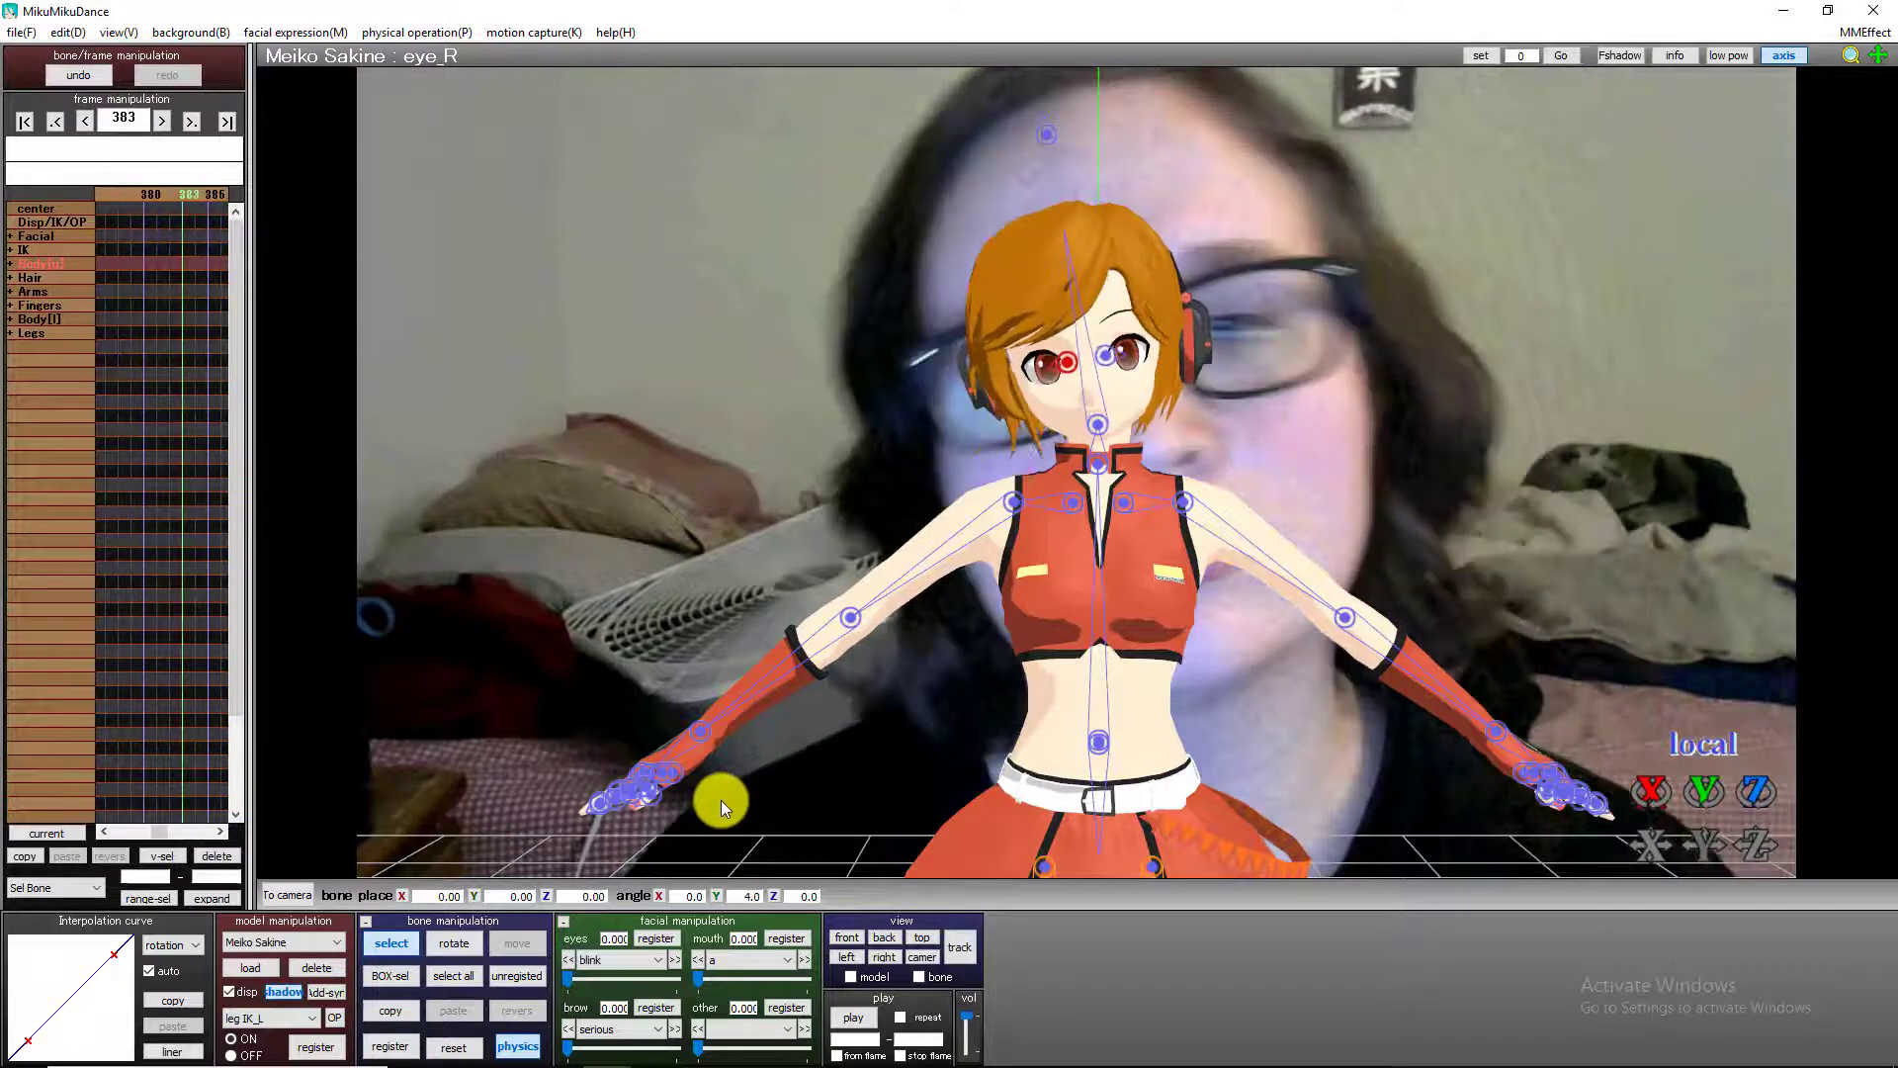
{"action": "key", "text": "Right"}
{"action": "key", "text": "Right"}
{"action": "key", "text": "Right"}
{"action": "key", "text": "Right"}
{"action": "key", "text": "Right"}
{"action": "key", "text": "Right"}
{"action": "key", "text": "Right"}
{"action": "key", "text": "Right"}
{"action": "key", "text": "Right"}
{"action": "key", "text": "Right"}
{"action": "key", "text": "Right"}
{"action": "key", "text": "Right"}
{"action": "key", "text": "Right"}
{"action": "key", "text": "Right"}
{"action": "key", "text": "Right"}
{"action": "key", "text": "Right"}
{"action": "key", "text": "Right"}
{"action": "key", "text": "Right"}
{"action": "key", "text": "Right"}
{"action": "key", "text": "Right"}
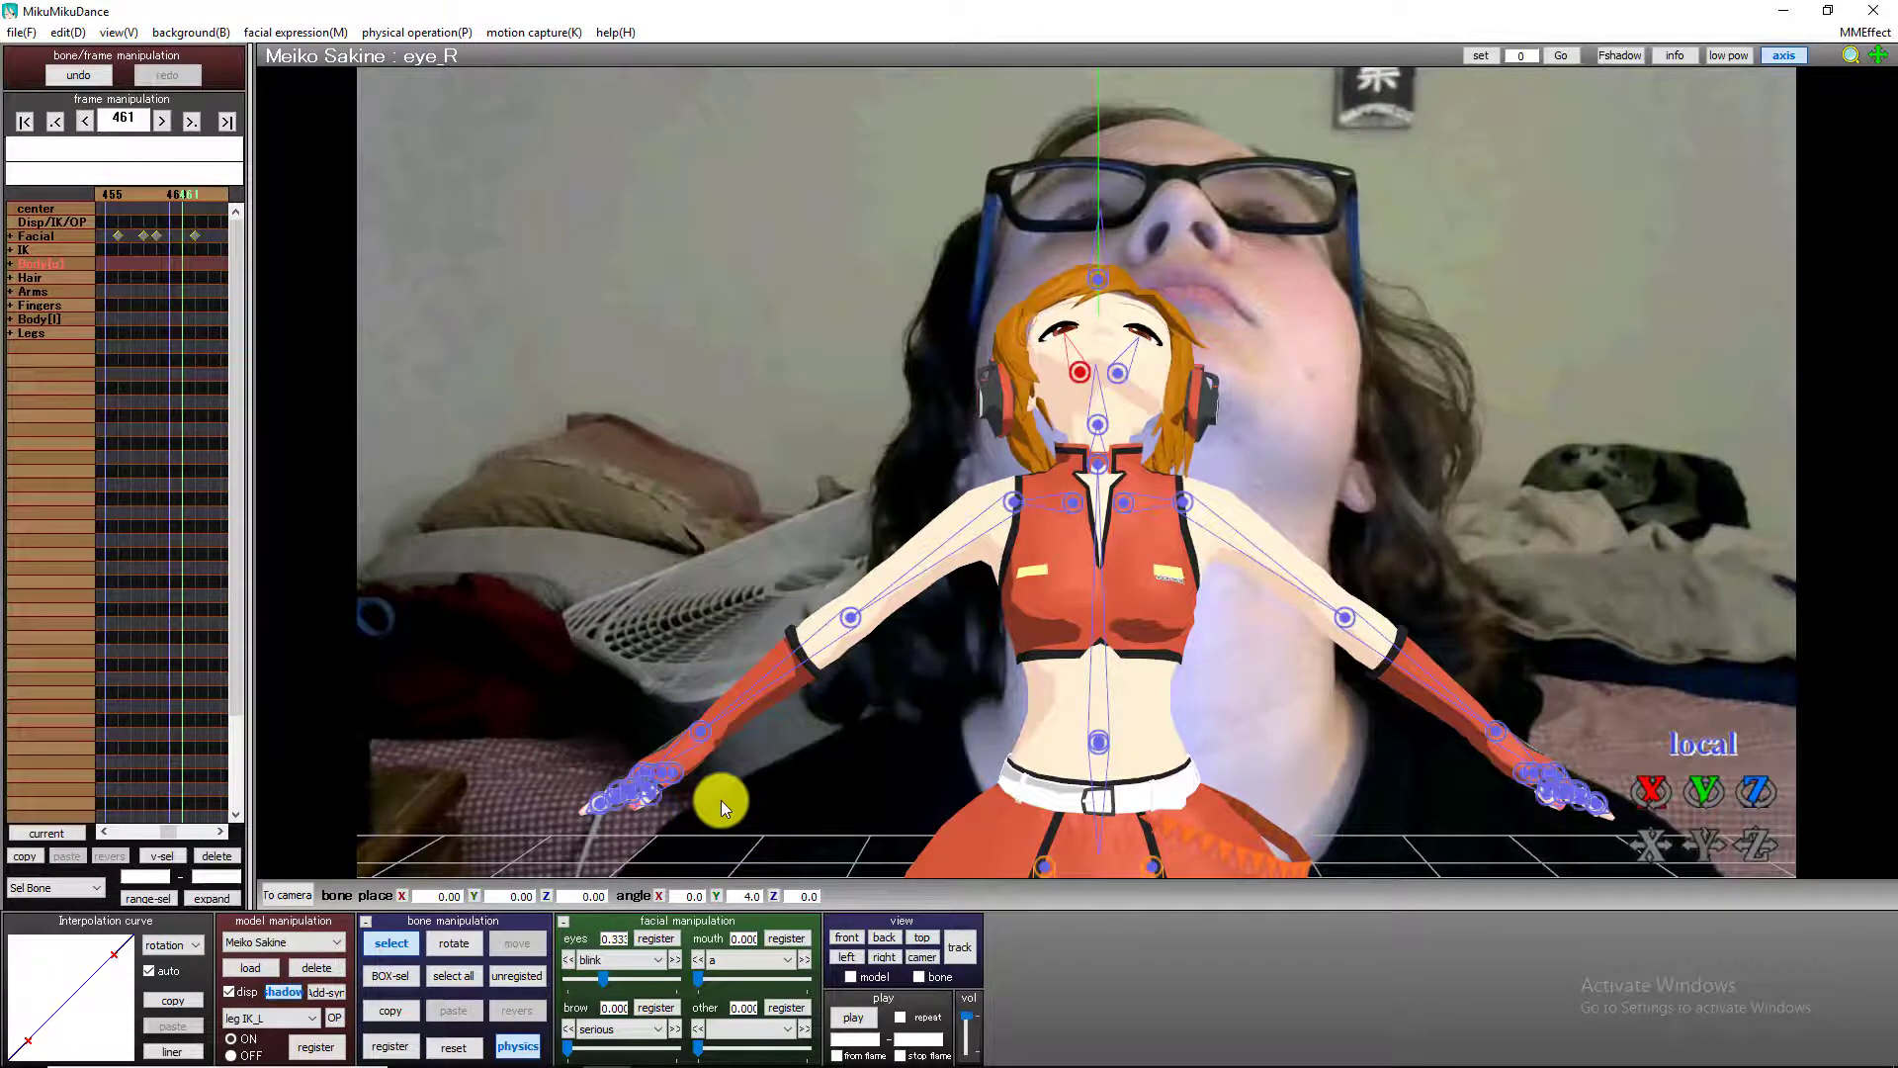
{"action": "key", "text": "Left"}
{"action": "key", "text": "Left"}
{"action": "key", "text": "Left"}
{"action": "key", "text": "Left"}
{"action": "key", "text": "Left"}
{"action": "key", "text": "Left"}
{"action": "key", "text": "Left"}
{"action": "key", "text": "Left"}
{"action": "key", "text": "Left"}
{"action": "key", "text": "Left"}
{"action": "key", "text": "Left"}
{"action": "key", "text": "Left"}
{"action": "key", "text": "Left"}
{"action": "key", "text": "Left"}
{"action": "key", "text": "Left"}
{"action": "key", "text": "Left"}
{"action": "key", "text": "Left"}
{"action": "key", "text": "Left"}
{"action": "key", "text": "Left"}
{"action": "key", "text": "Left"}
{"action": "key", "text": "Right"}
{"action": "key", "text": "Right"}
{"action": "key", "text": "Right"}
{"action": "key", "text": "Right"}
{"action": "key", "text": "Right"}
{"action": "key", "text": "Right"}
{"action": "key", "text": "Right"}
{"action": "key", "text": "Right"}
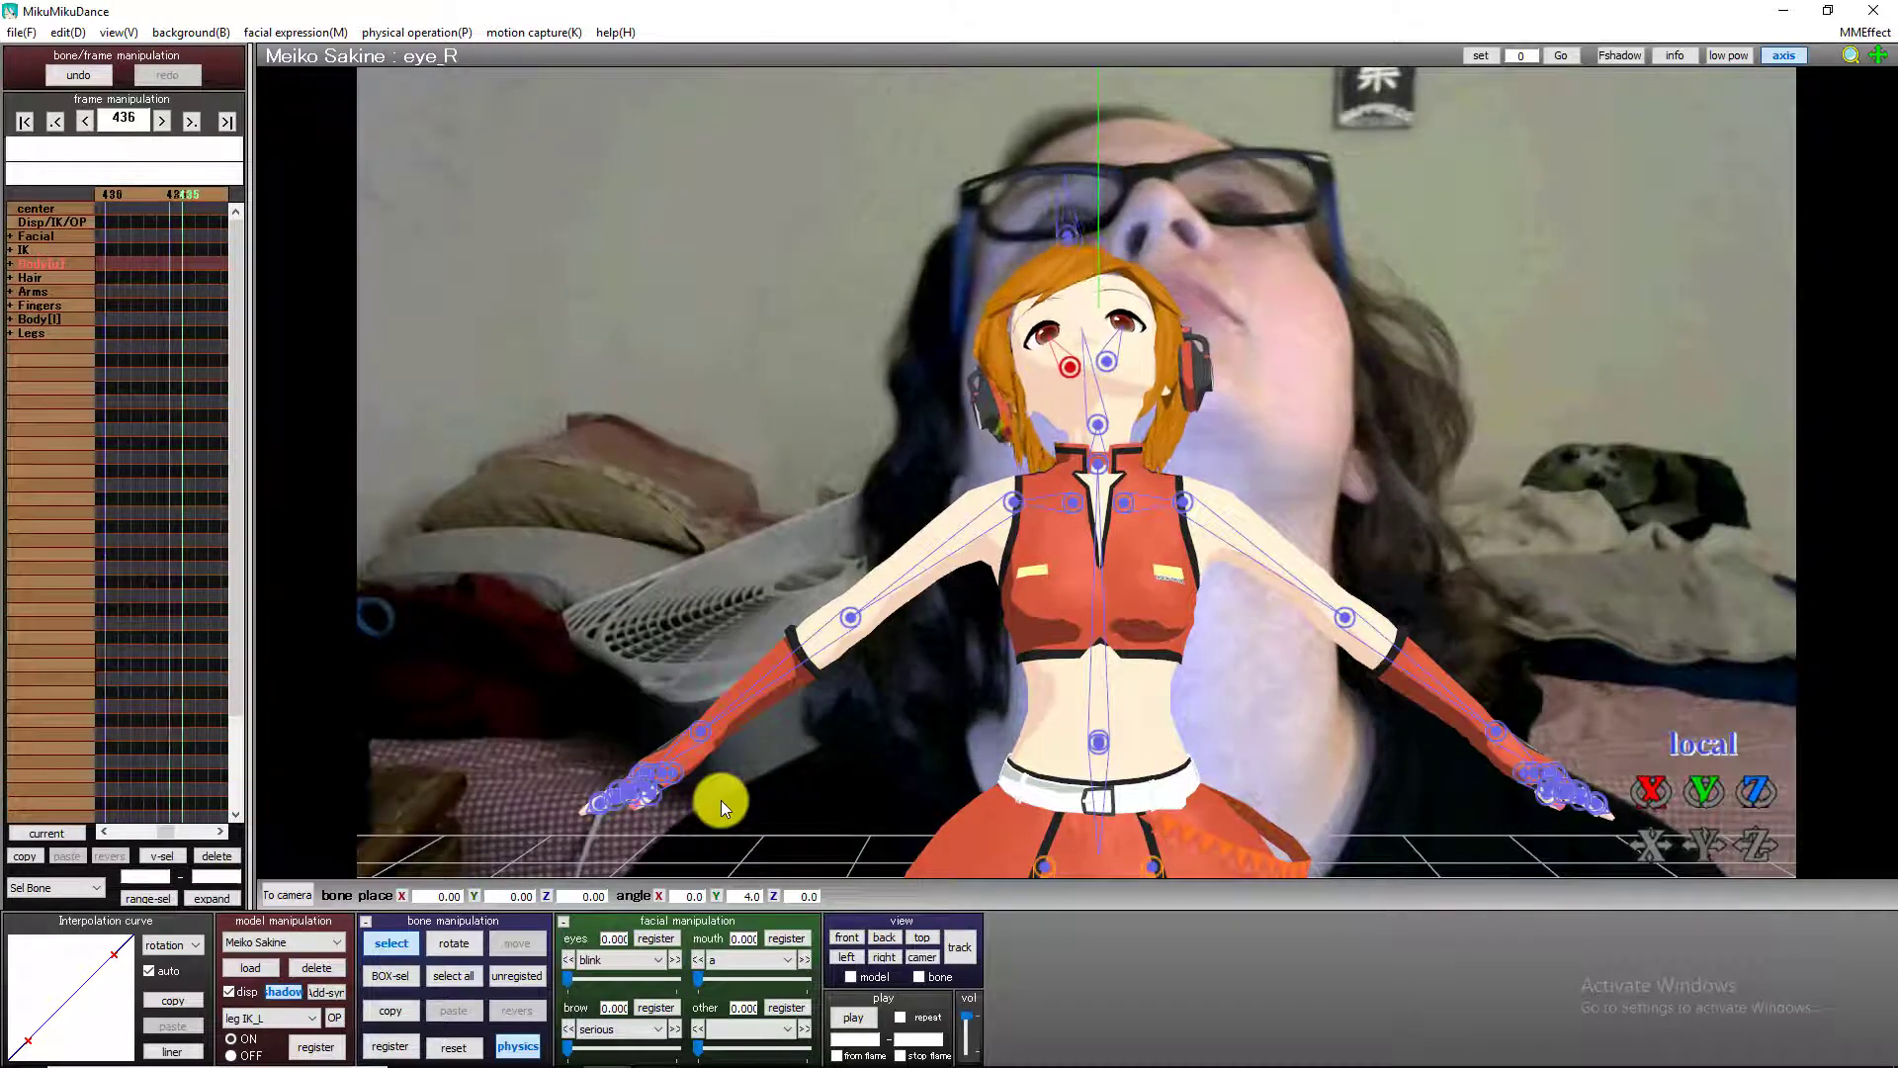
{"action": "key", "text": "Right"}
{"action": "key", "text": "Right"}
{"action": "key", "text": "Right"}
{"action": "key", "text": "Right"}
{"action": "key", "text": "Right"}
{"action": "key", "text": "Right"}
{"action": "key", "text": "Right"}
{"action": "key", "text": "Right"}
{"action": "key", "text": "Right"}
{"action": "key", "text": "Right"}
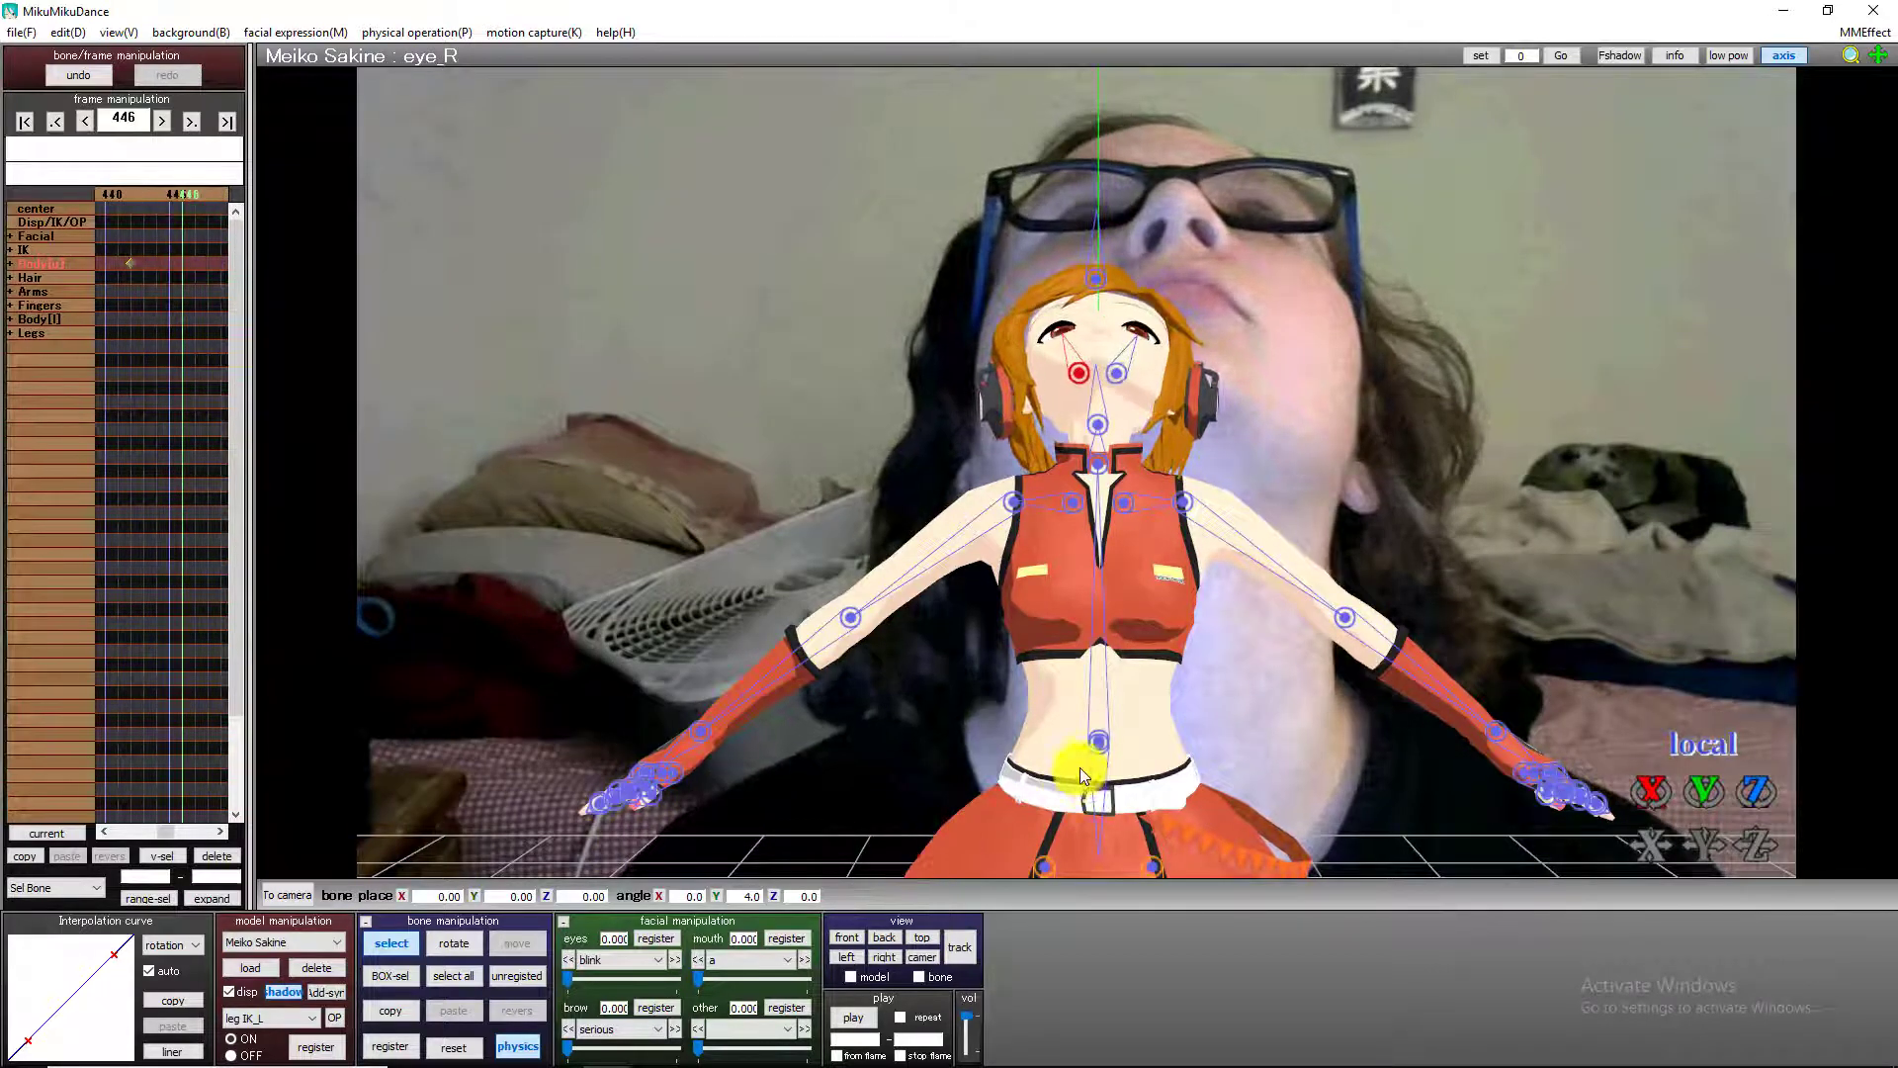
{"action": "key", "text": "Right"}
{"action": "key", "text": "Right"}
{"action": "key", "text": "Right"}
{"action": "key", "text": "Right"}
{"action": "key", "text": "Right"}
{"action": "key", "text": "Right"}
{"action": "key", "text": "Right"}
{"action": "key", "text": "Right"}
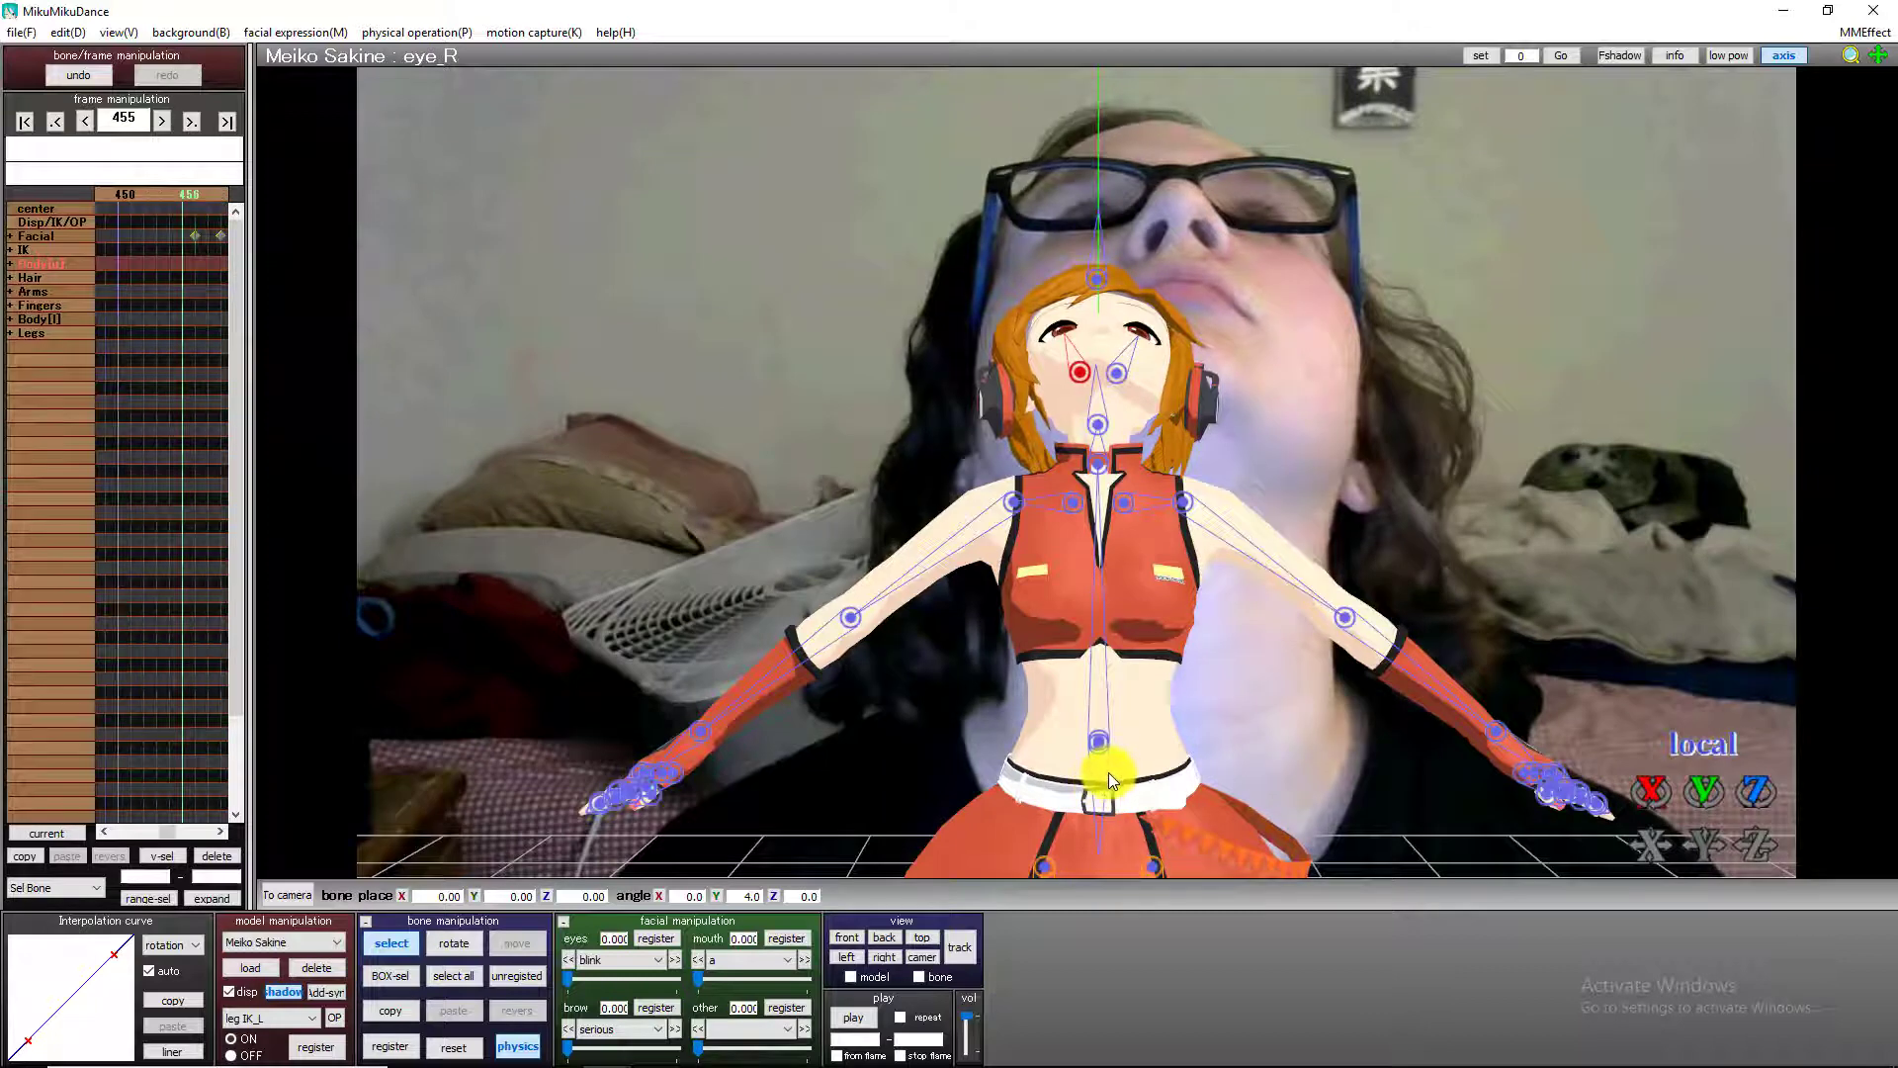
{"action": "key", "text": "Right"}
{"action": "key", "text": "Right"}
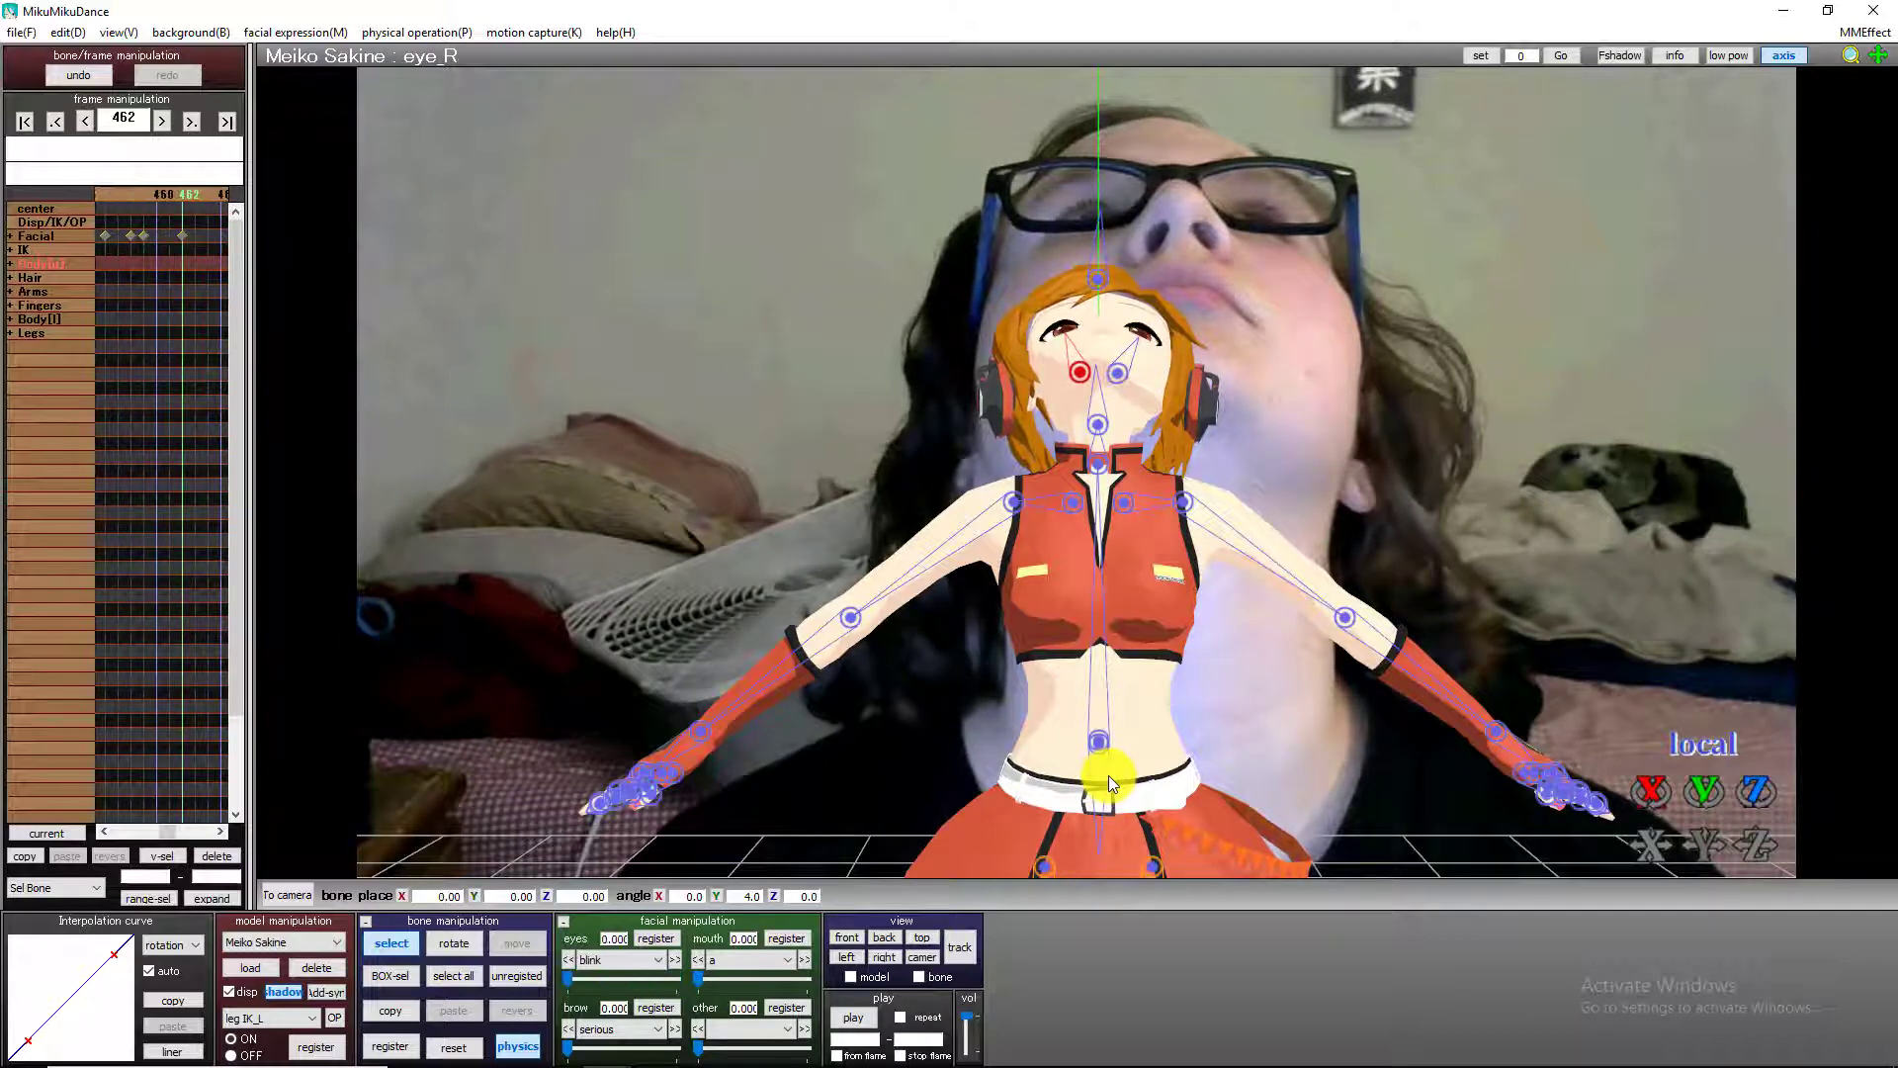
{"action": "key", "text": "Right"}
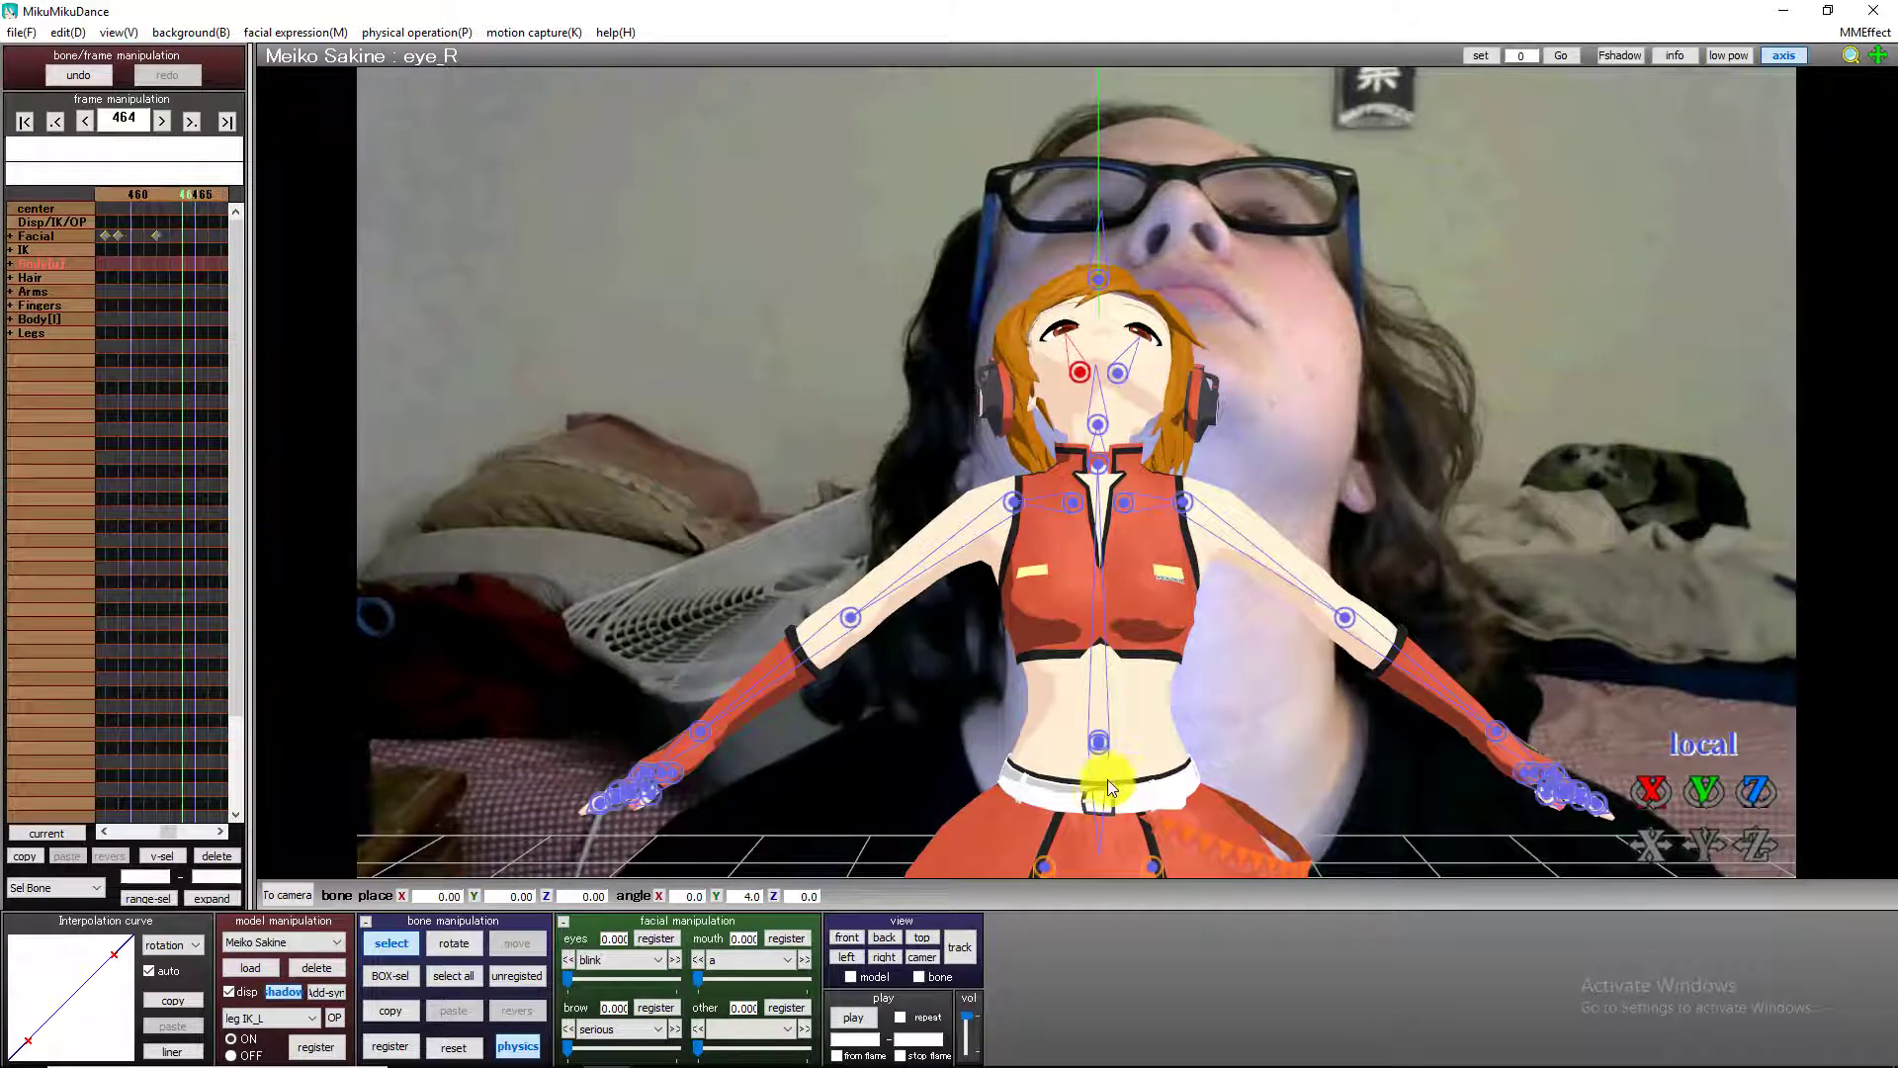
Register keyframes for the right and left eye bones at frame 463, while the head is tilted back.
{"action": "key", "text": "Left"}
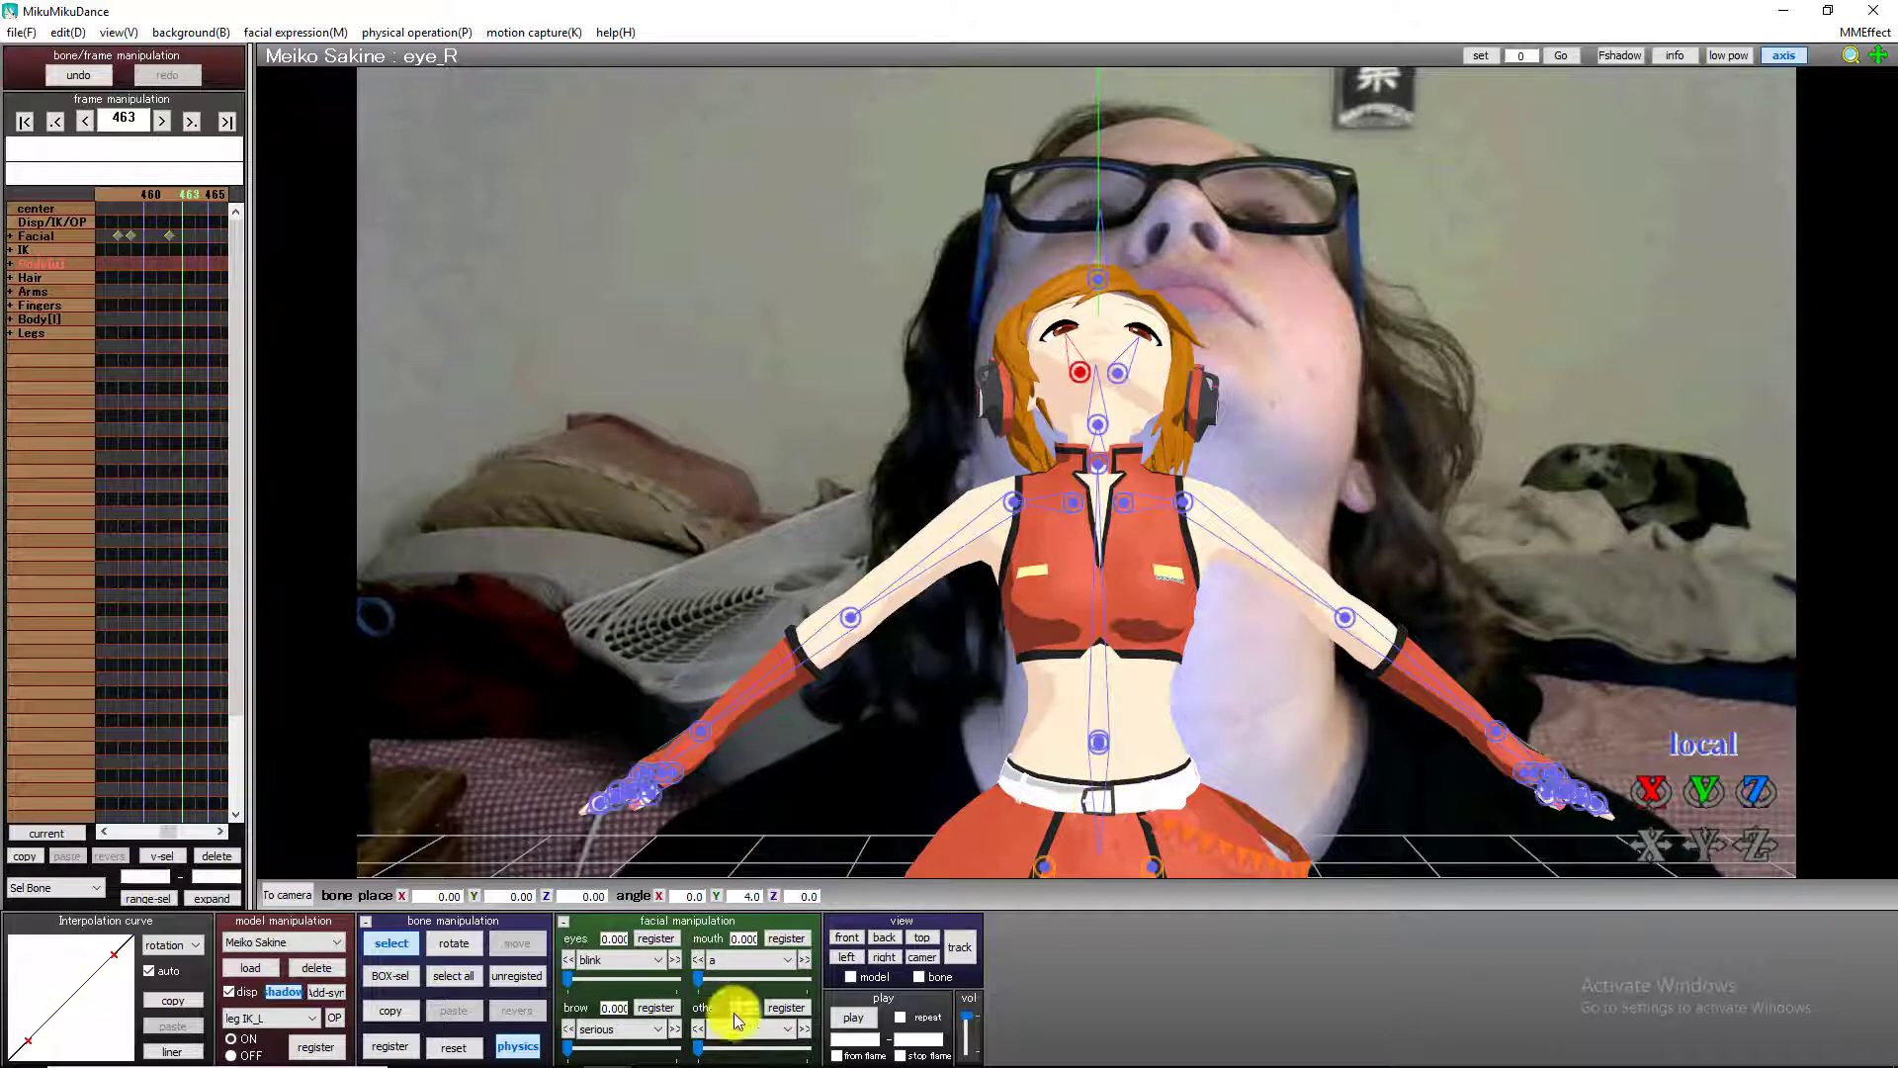
{"action": "left_click", "coordinate": [1117, 373]}
{"action": "left_click", "coordinate": [392, 1046]}
At frame 464, rotate the left eye bone to a Y angle of 9.7 and the right to 6.3, registering both.
{"action": "key", "text": "Right"}
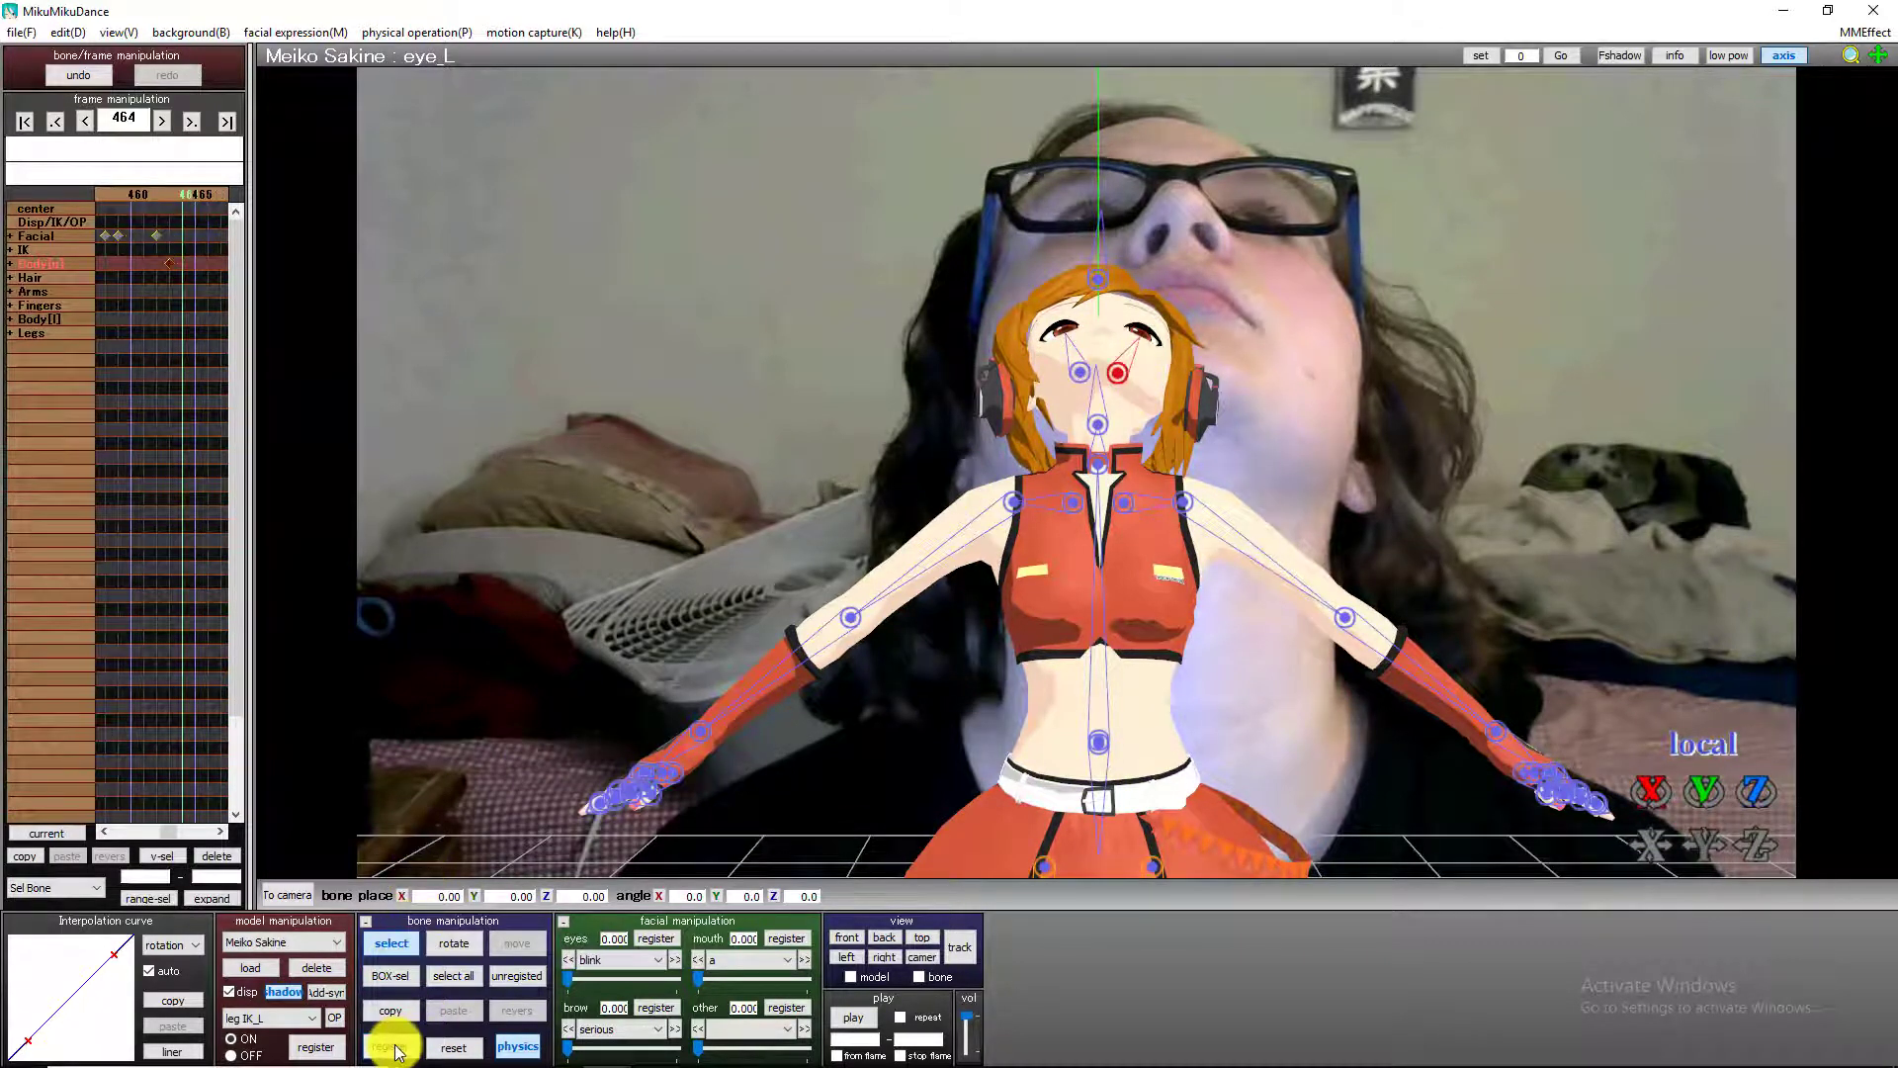
{"action": "left_click_drag", "start_coordinate": [1703, 791], "coordinate": [1714, 802]}
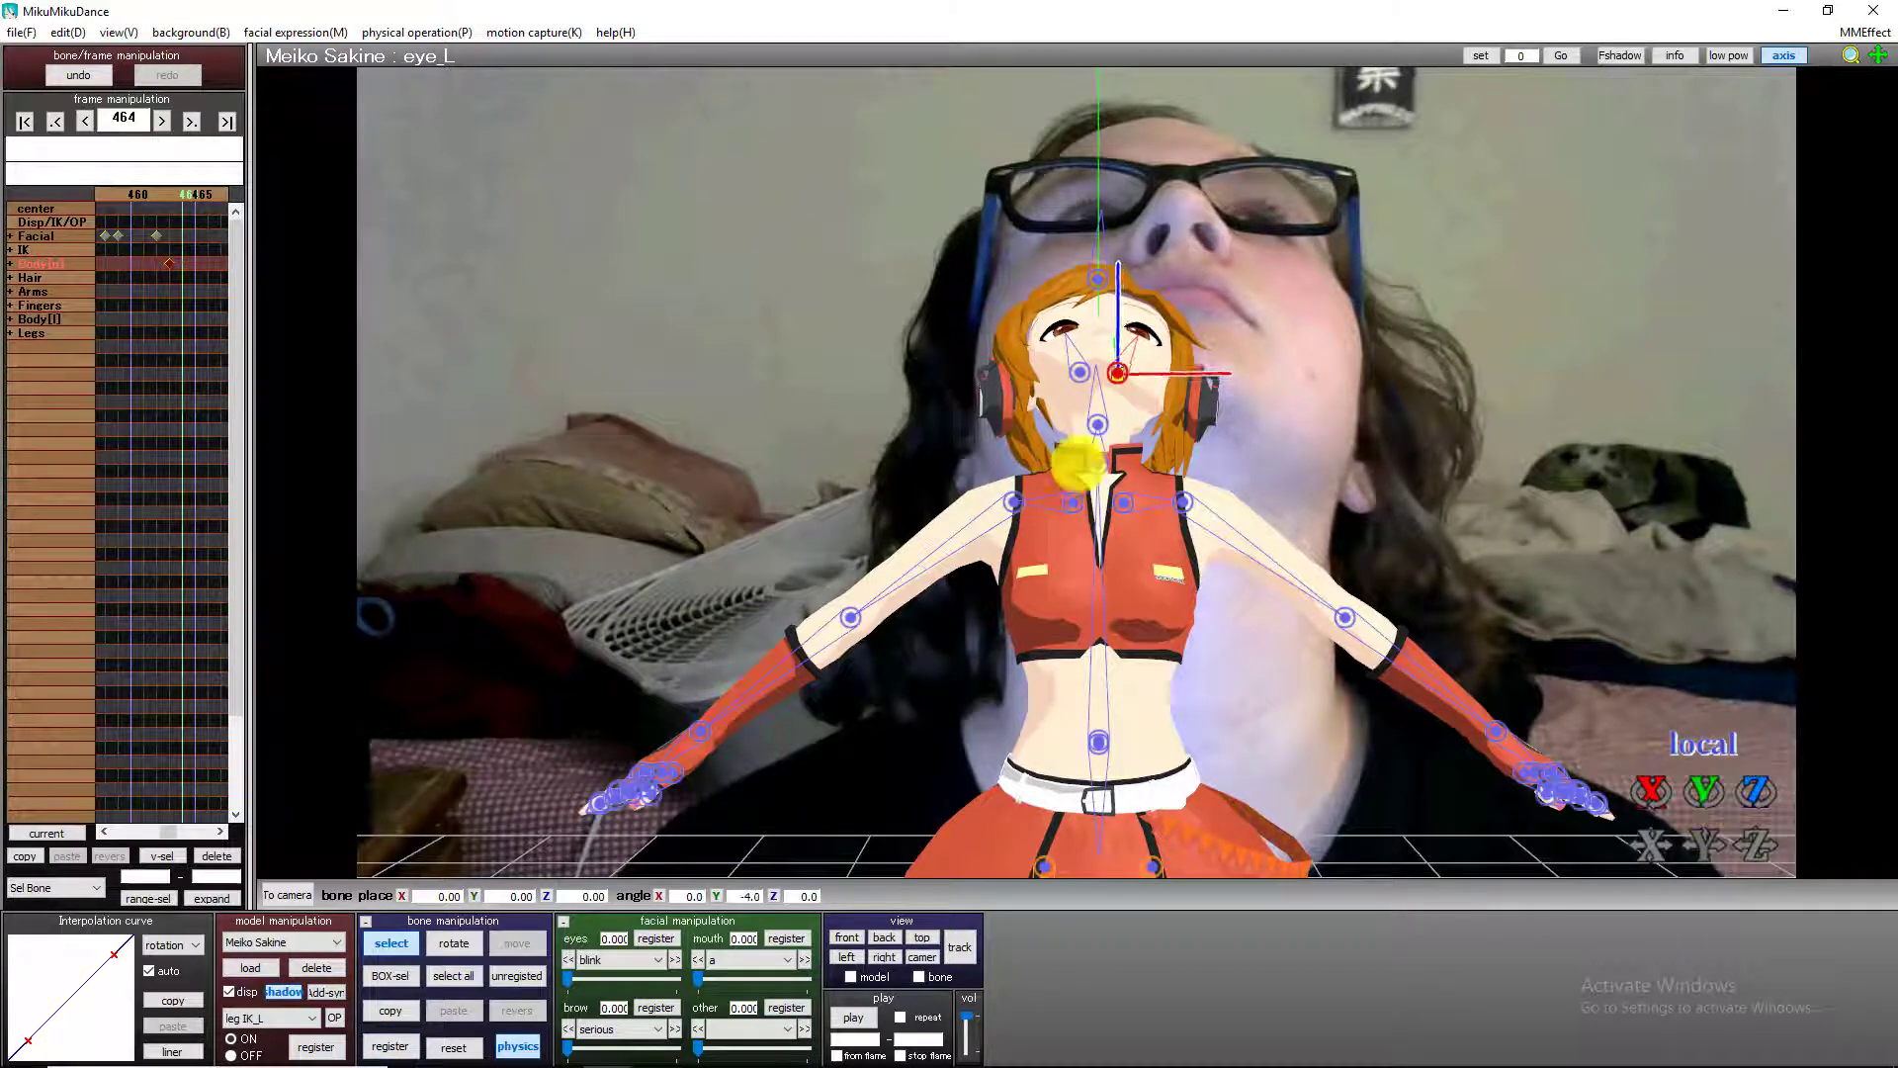
{"action": "left_click_drag", "start_coordinate": [1077, 464], "coordinate": [1093, 488]}
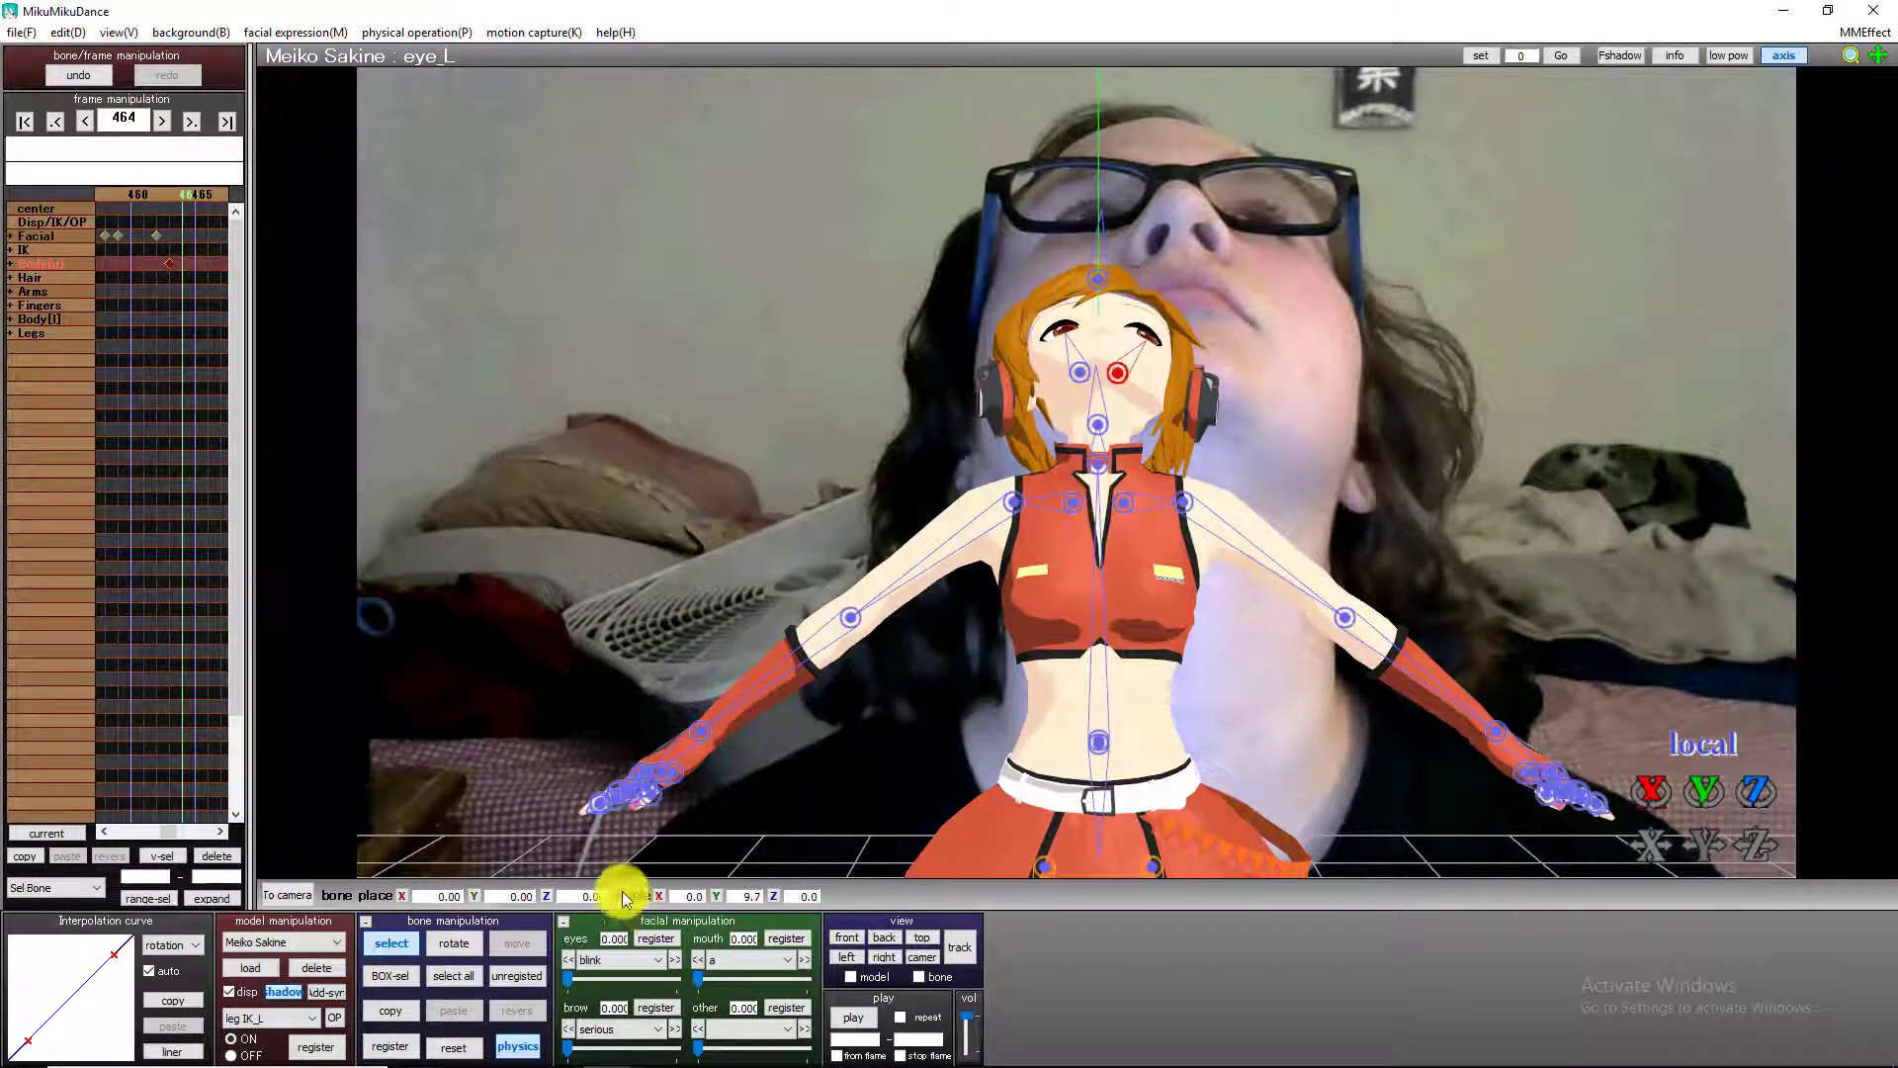
{"action": "left_click", "coordinate": [389, 1044]}
{"action": "left_click", "coordinate": [1080, 374]}
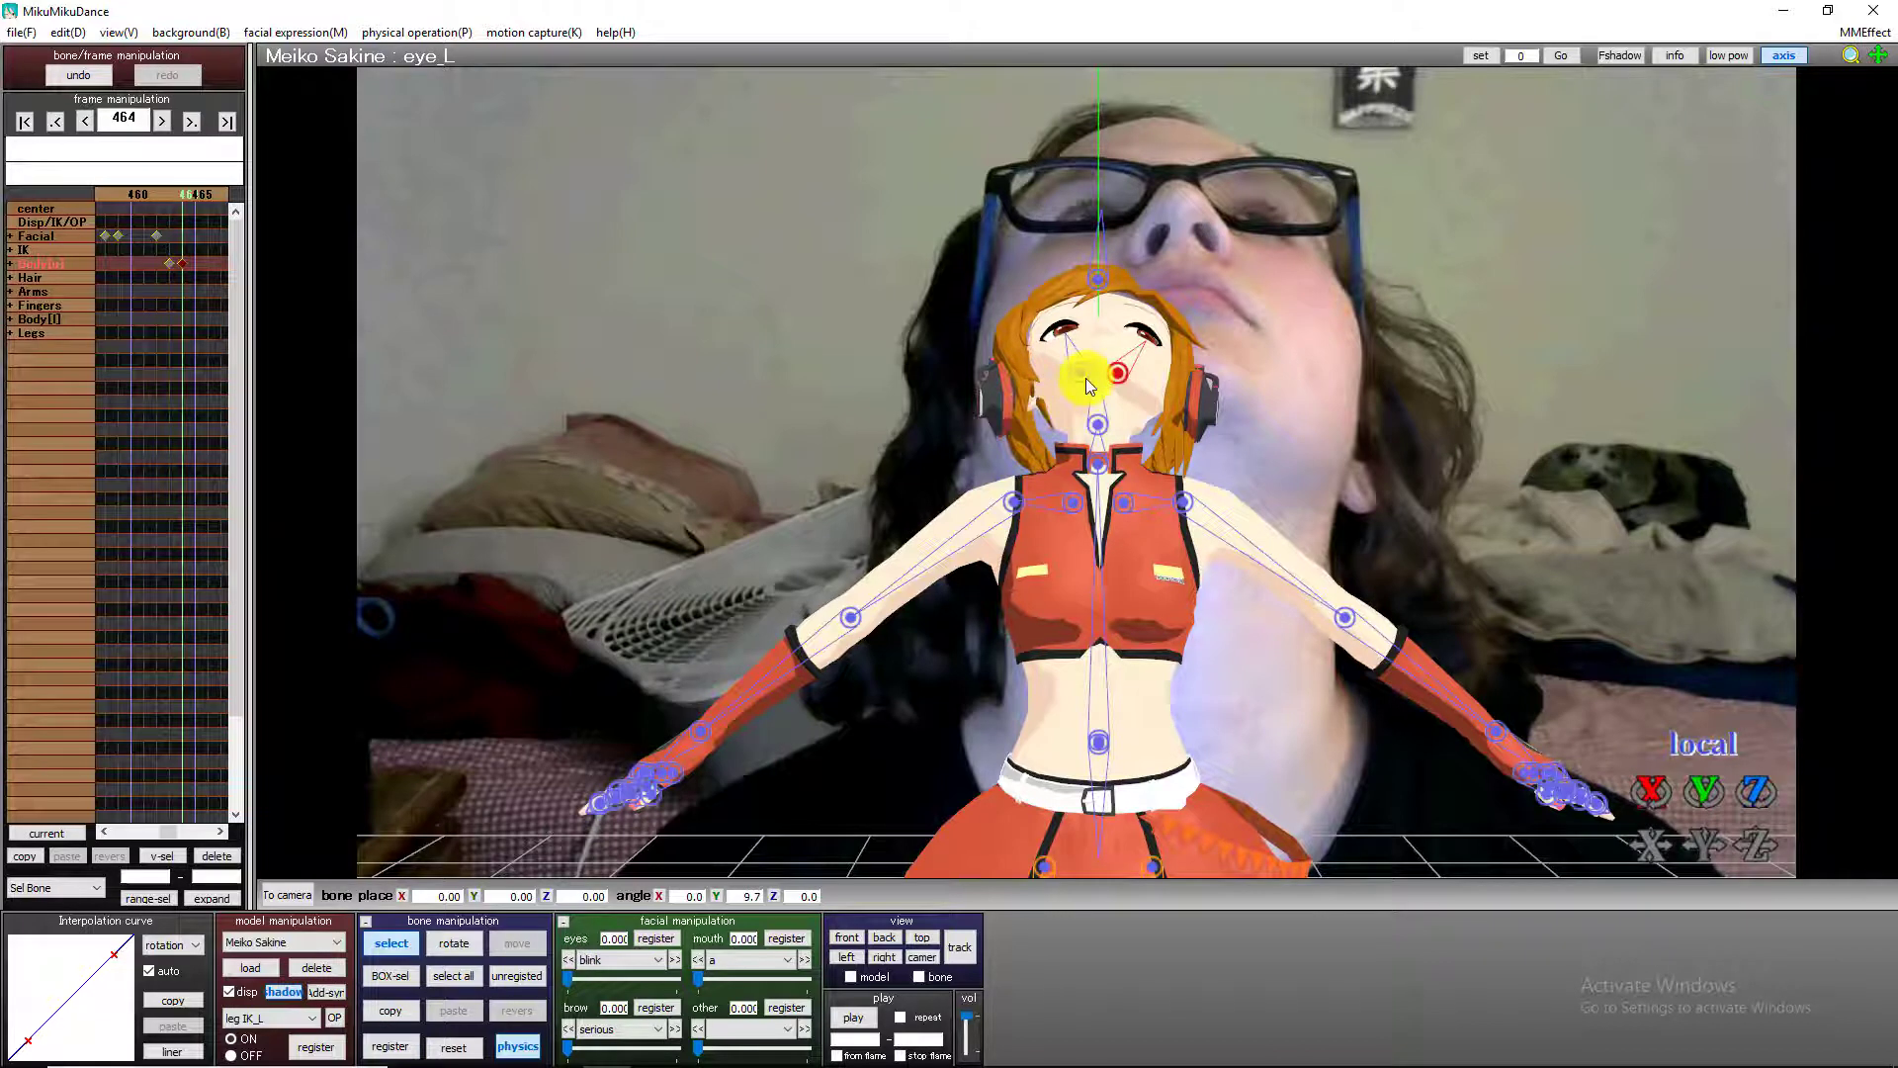
{"action": "left_click_drag", "start_coordinate": [1706, 795], "coordinate": [1720, 796]}
{"action": "left_click", "coordinate": [389, 1046]}
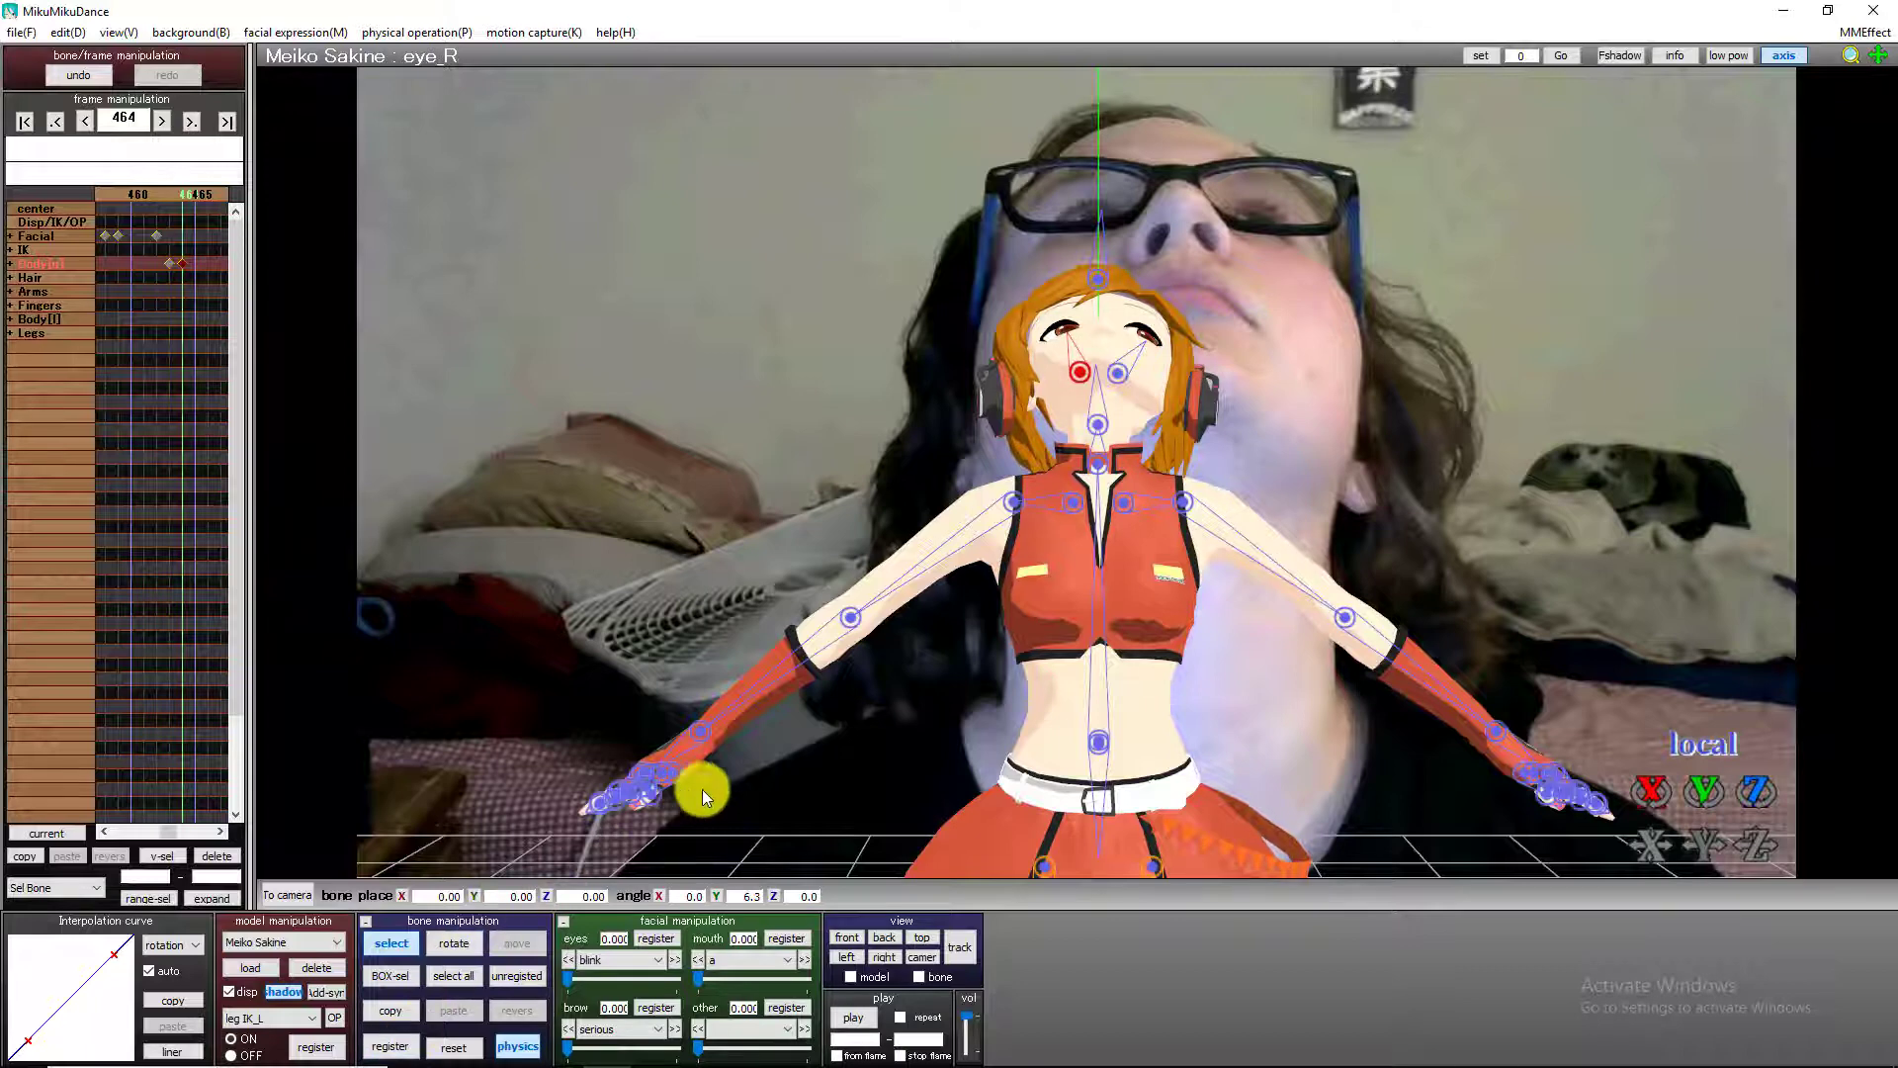
Examine the frames from 464 to 506 to find where the eyes move as the head comes back down.
{"action": "key", "text": "Right"}
{"action": "key", "text": "Right"}
{"action": "key", "text": "Right"}
{"action": "key", "text": "Right"}
{"action": "key", "text": "Right"}
{"action": "key", "text": "Right"}
{"action": "key", "text": "Right"}
{"action": "key", "text": "Right"}
{"action": "key", "text": "Right"}
{"action": "key", "text": "Right"}
{"action": "key", "text": "Right"}
{"action": "key", "text": "Right"}
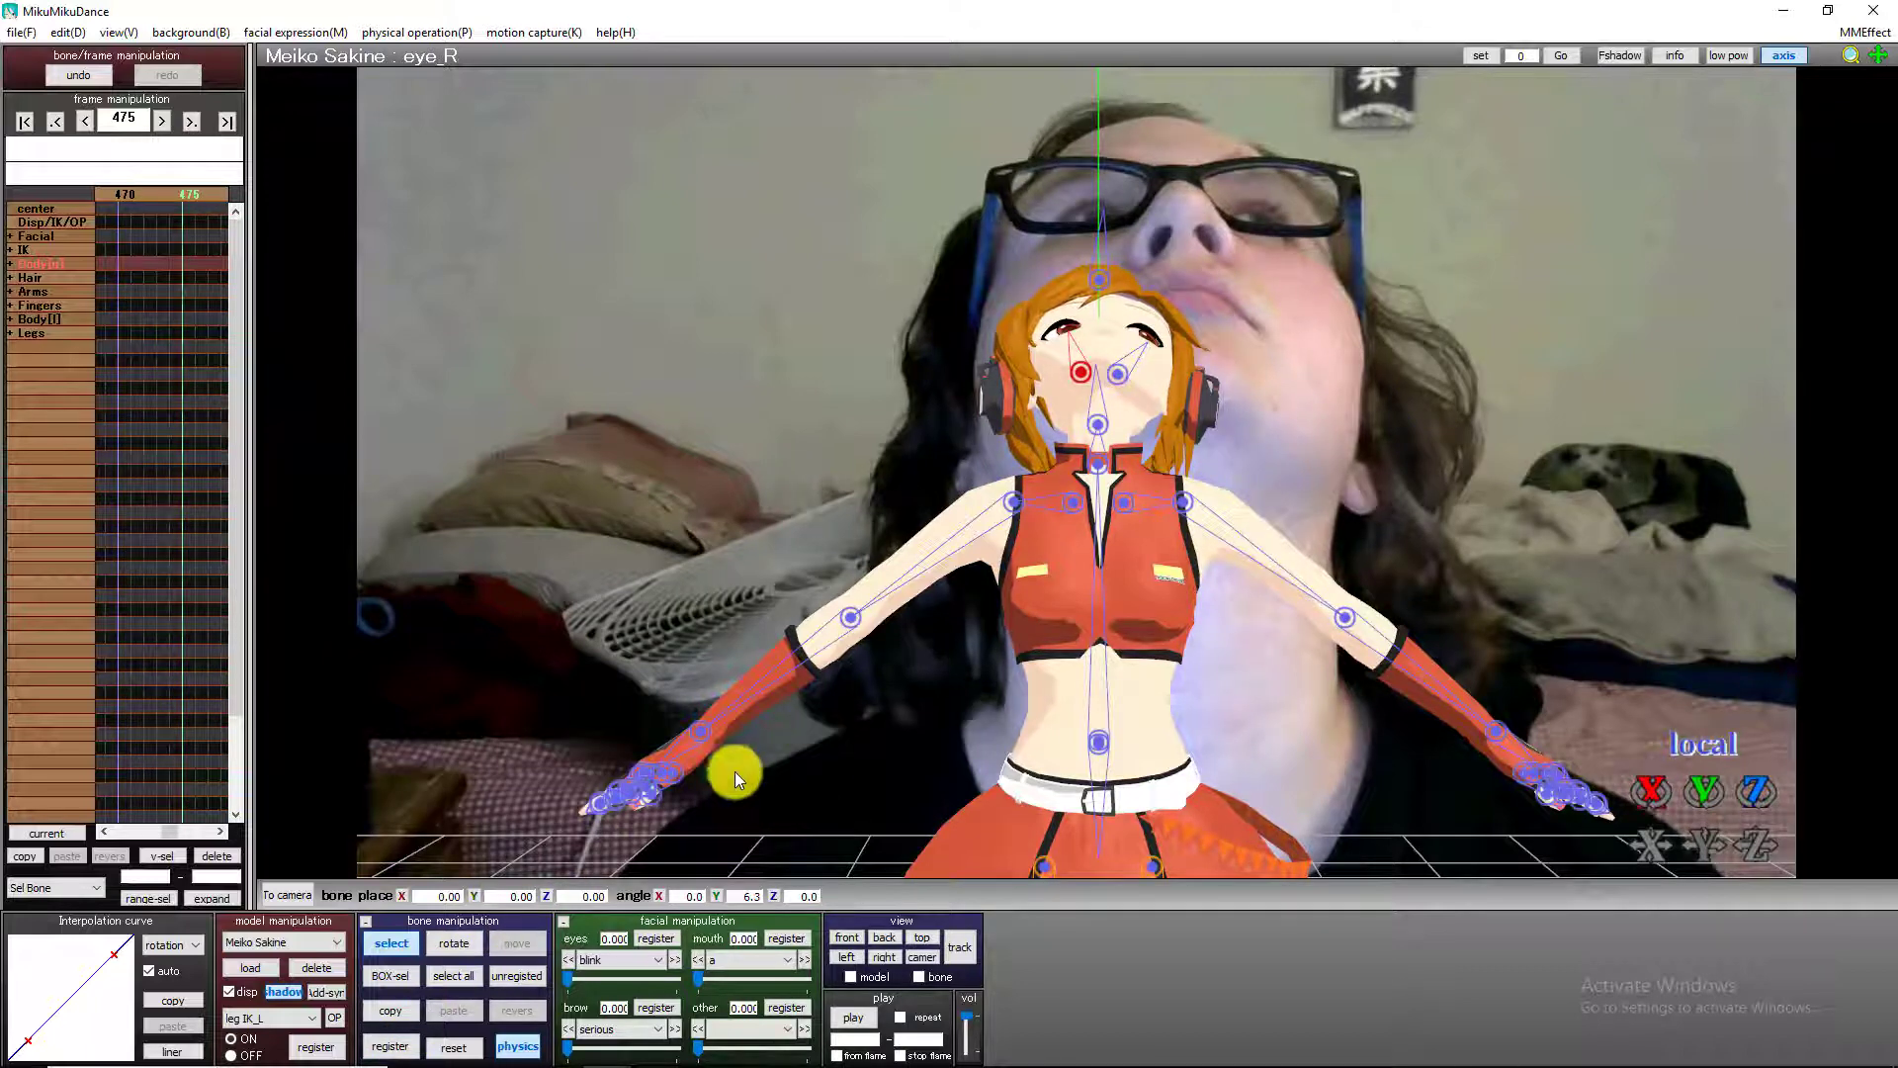
{"action": "key", "text": "Right"}
{"action": "key", "text": "Right"}
{"action": "key", "text": "Right"}
{"action": "key", "text": "Right"}
{"action": "key", "text": "Right"}
{"action": "key", "text": "Right"}
{"action": "key", "text": "Right"}
{"action": "key", "text": "Right"}
{"action": "key", "text": "Right"}
{"action": "key", "text": "Right"}
{"action": "key", "text": "Right"}
{"action": "key", "text": "Right"}
{"action": "key", "text": "Right"}
{"action": "key", "text": "Right"}
{"action": "key", "text": "Right"}
{"action": "key", "text": "Right"}
{"action": "key", "text": "Right"}
{"action": "key", "text": "Right"}
{"action": "key", "text": "Right"}
{"action": "key", "text": "Right"}
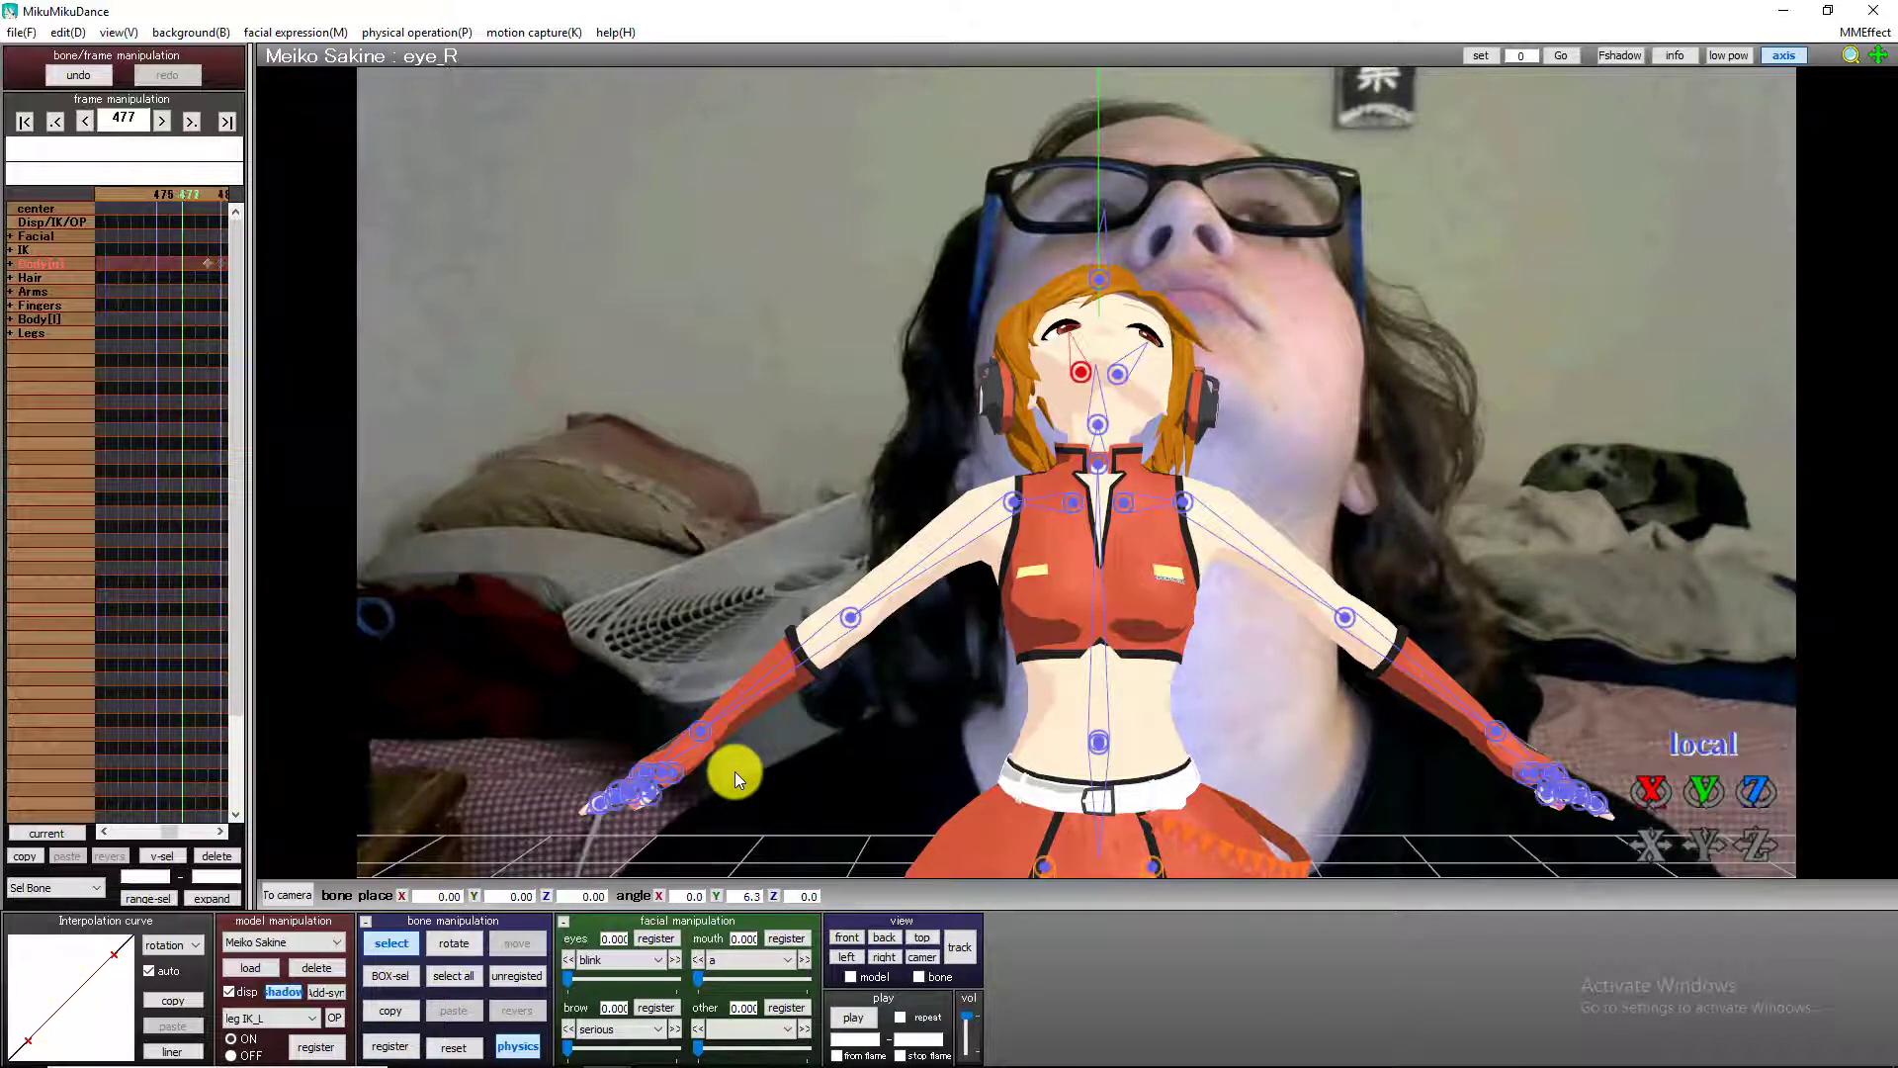
{"action": "key", "text": "Left"}
{"action": "key", "text": "Left"}
{"action": "key", "text": "Left"}
{"action": "key", "text": "Left"}
{"action": "key", "text": "Left"}
{"action": "key", "text": "Left"}
{"action": "key", "text": "Left"}
{"action": "key", "text": "Left"}
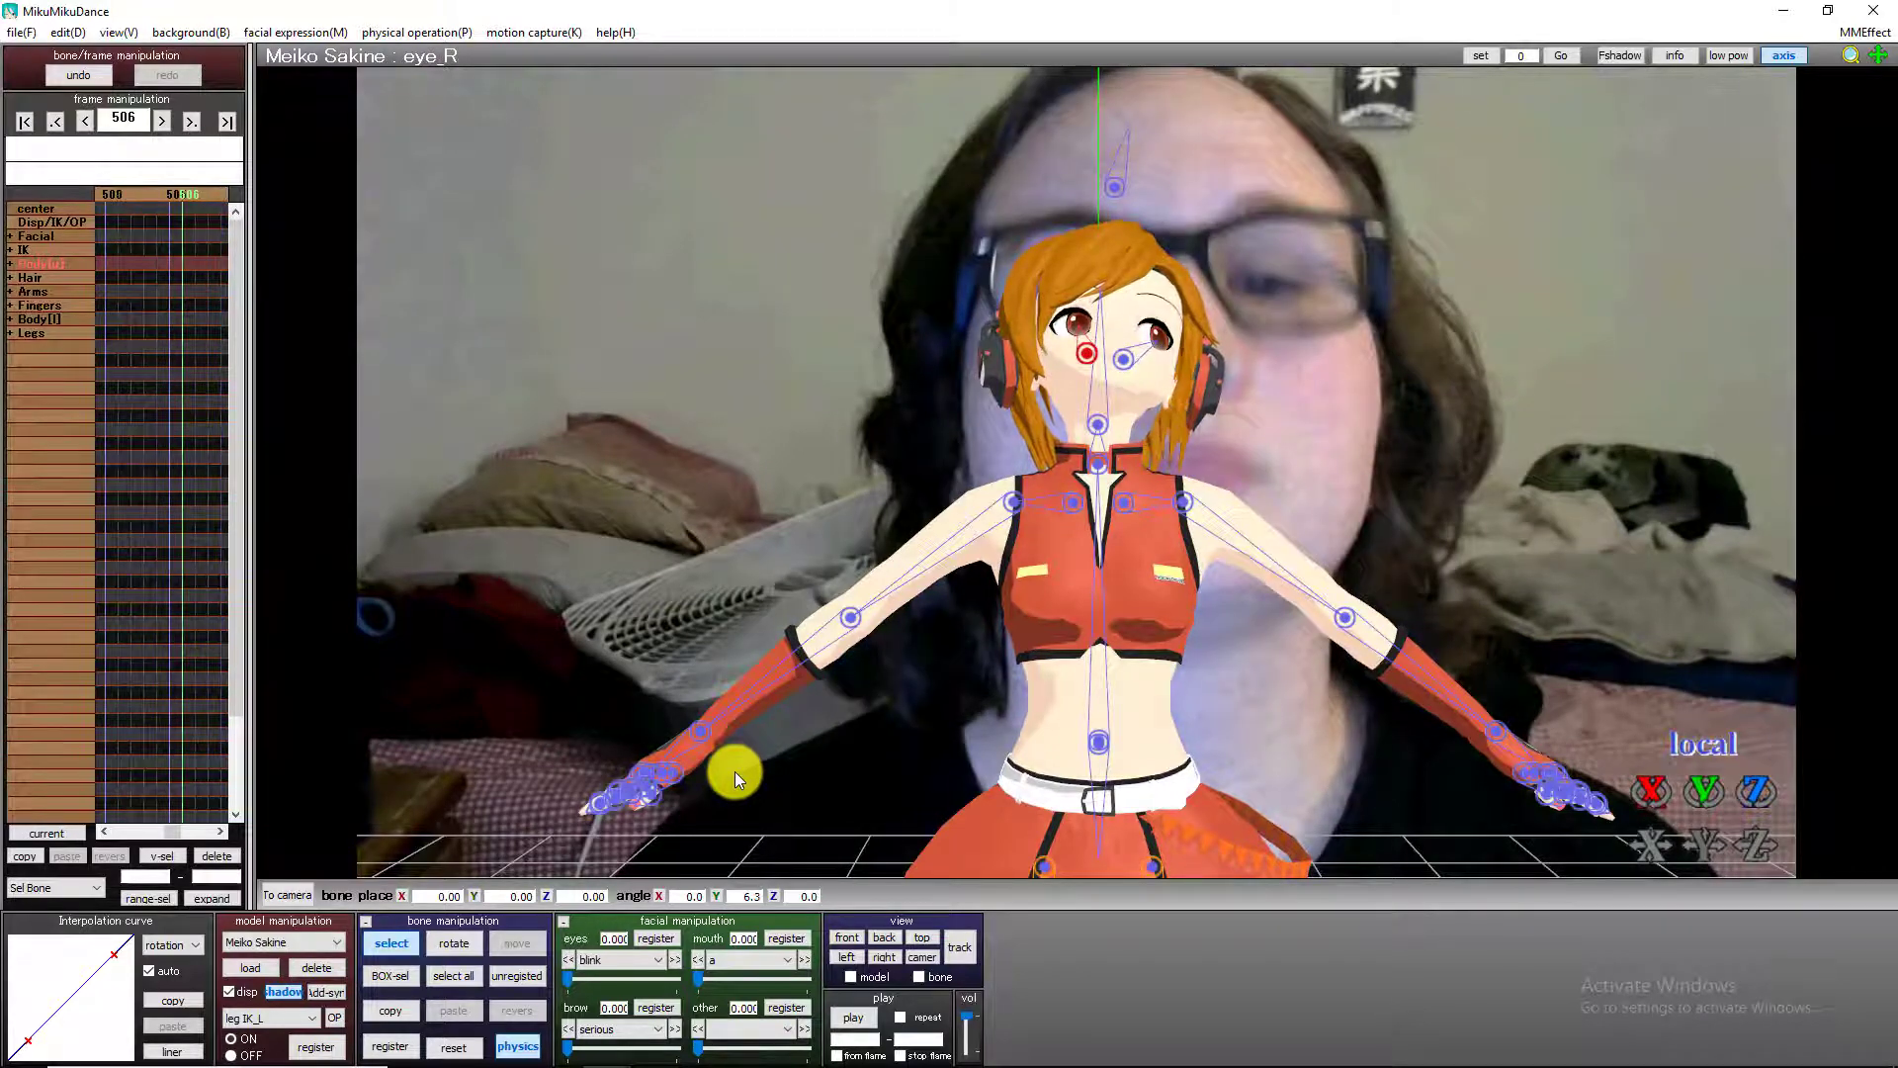
{"action": "key", "text": "Left"}
{"action": "key", "text": "Left"}
{"action": "key", "text": "Left"}
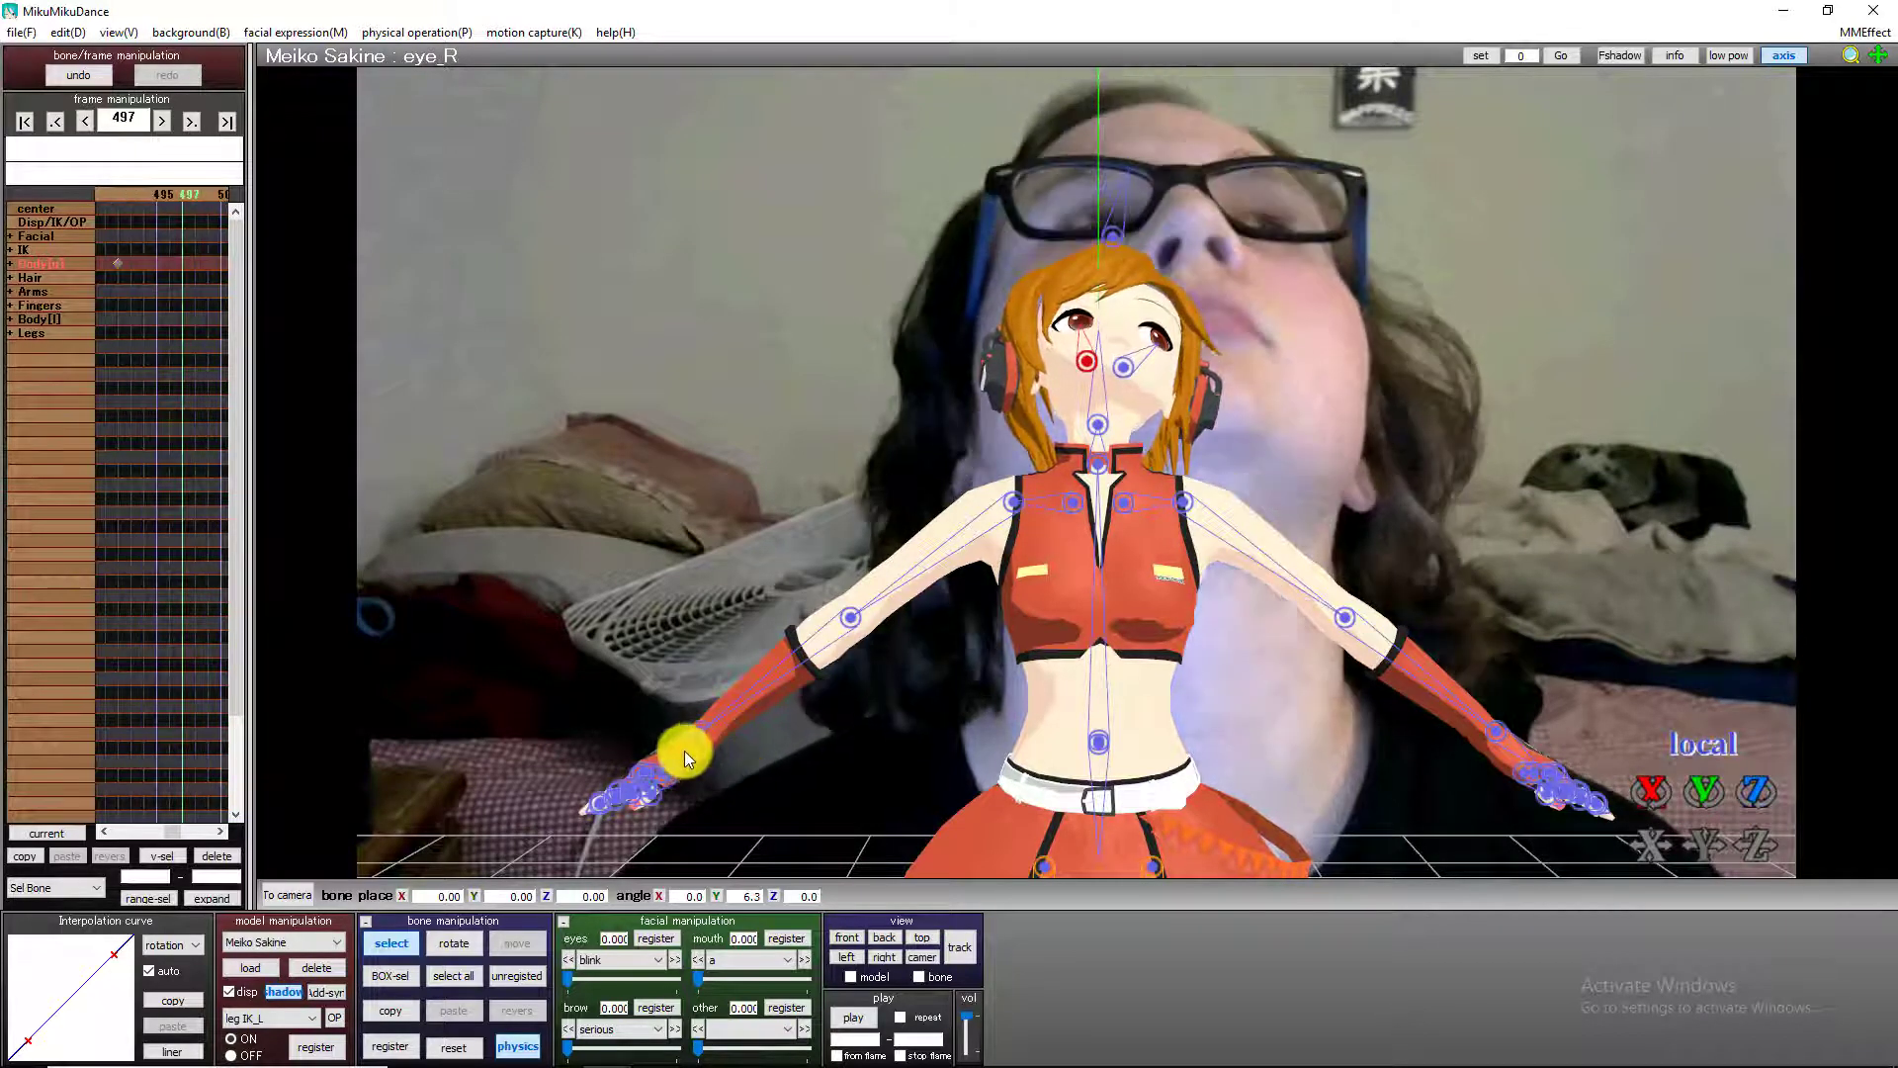
{"action": "key", "text": "Right"}
{"action": "key", "text": "Right"}
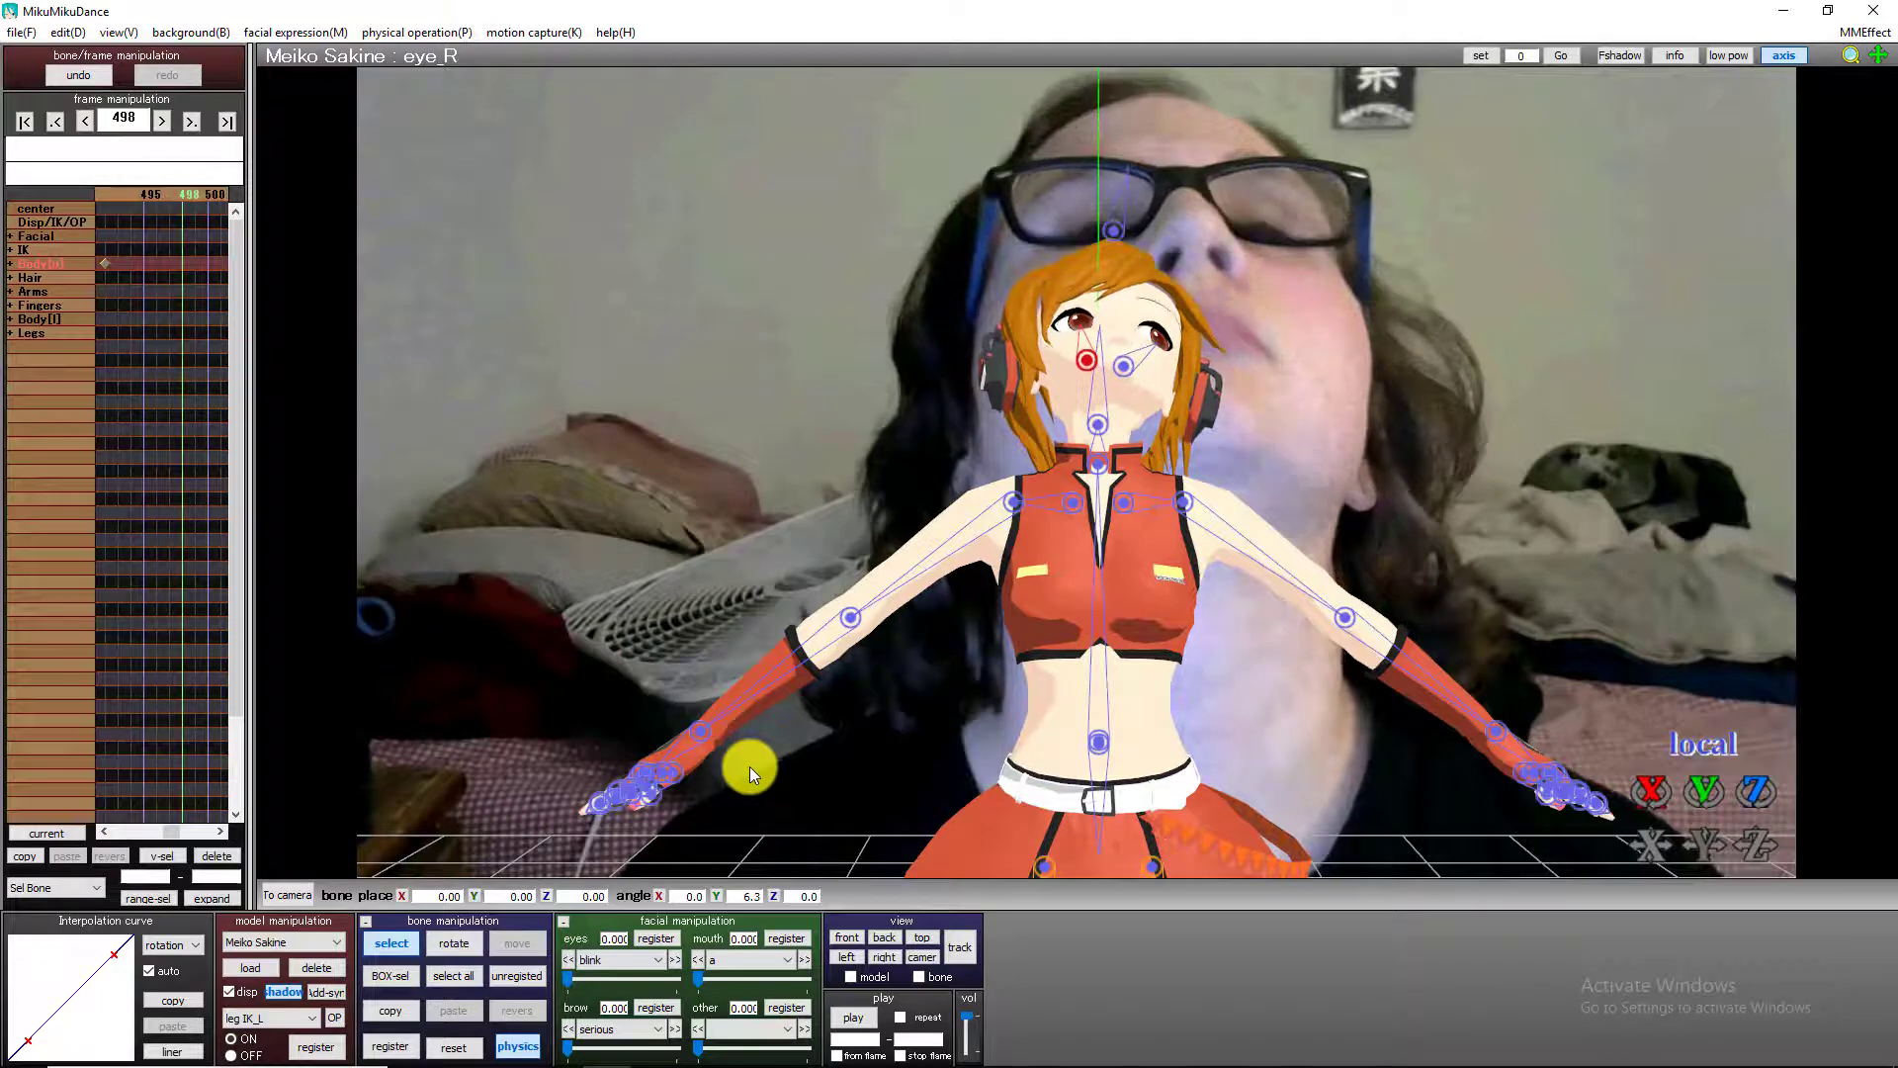
Register keyframes for the right and left eye bones at frame 497.
{"action": "key", "text": "Left"}
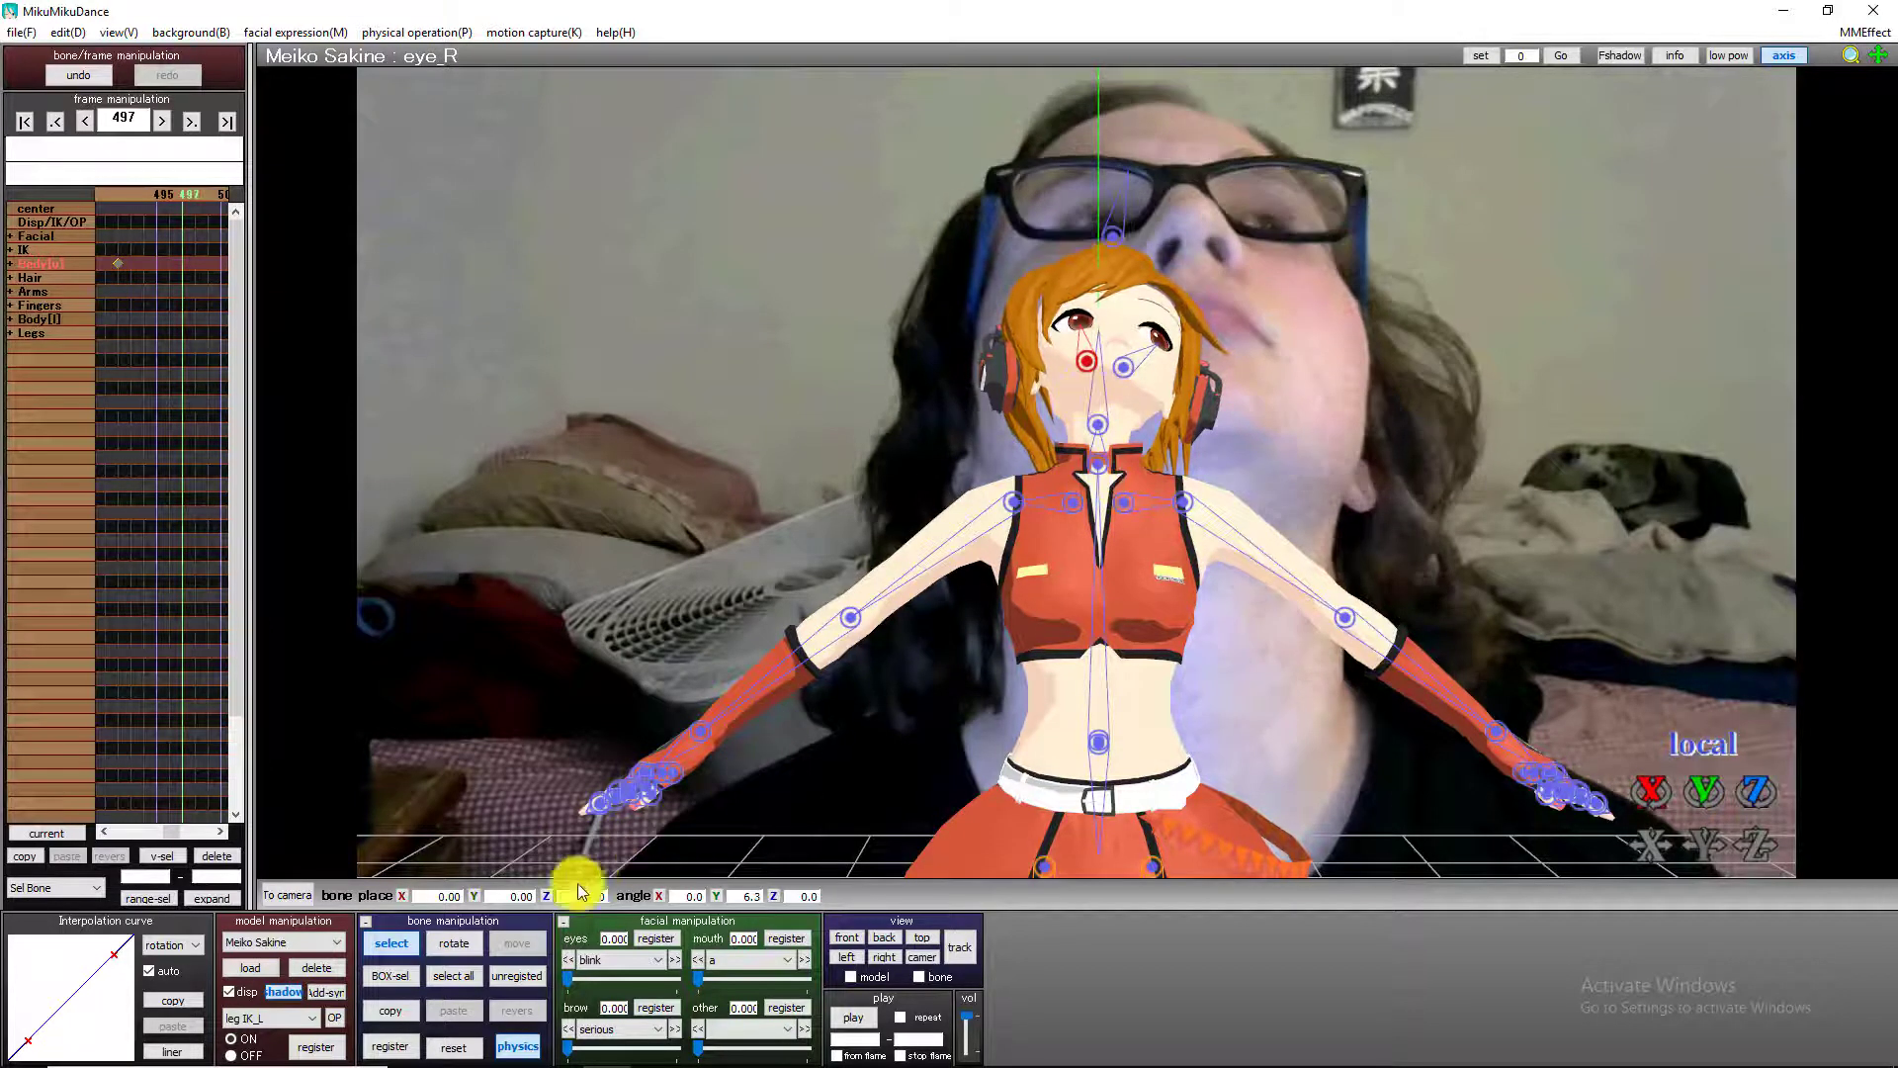
{"action": "left_click", "coordinate": [1125, 378]}
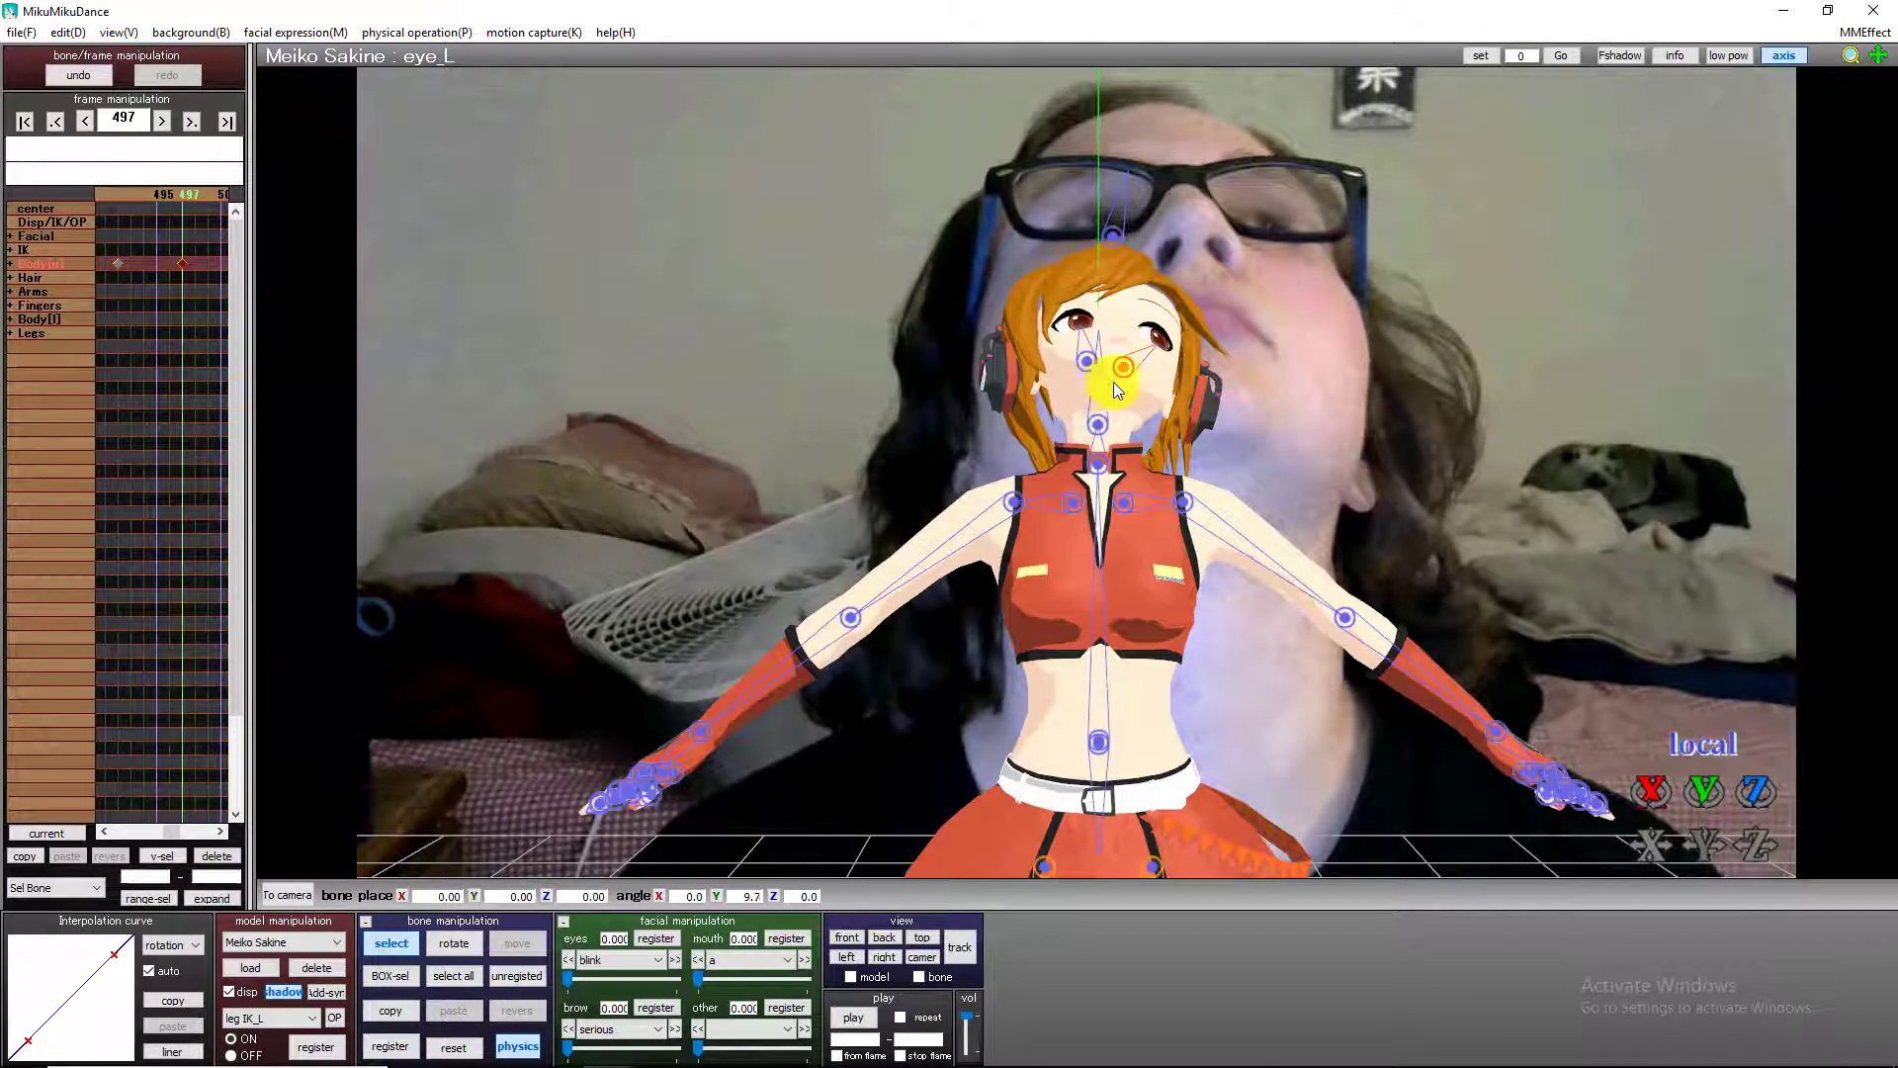
{"action": "left_click", "coordinate": [374, 1041]}
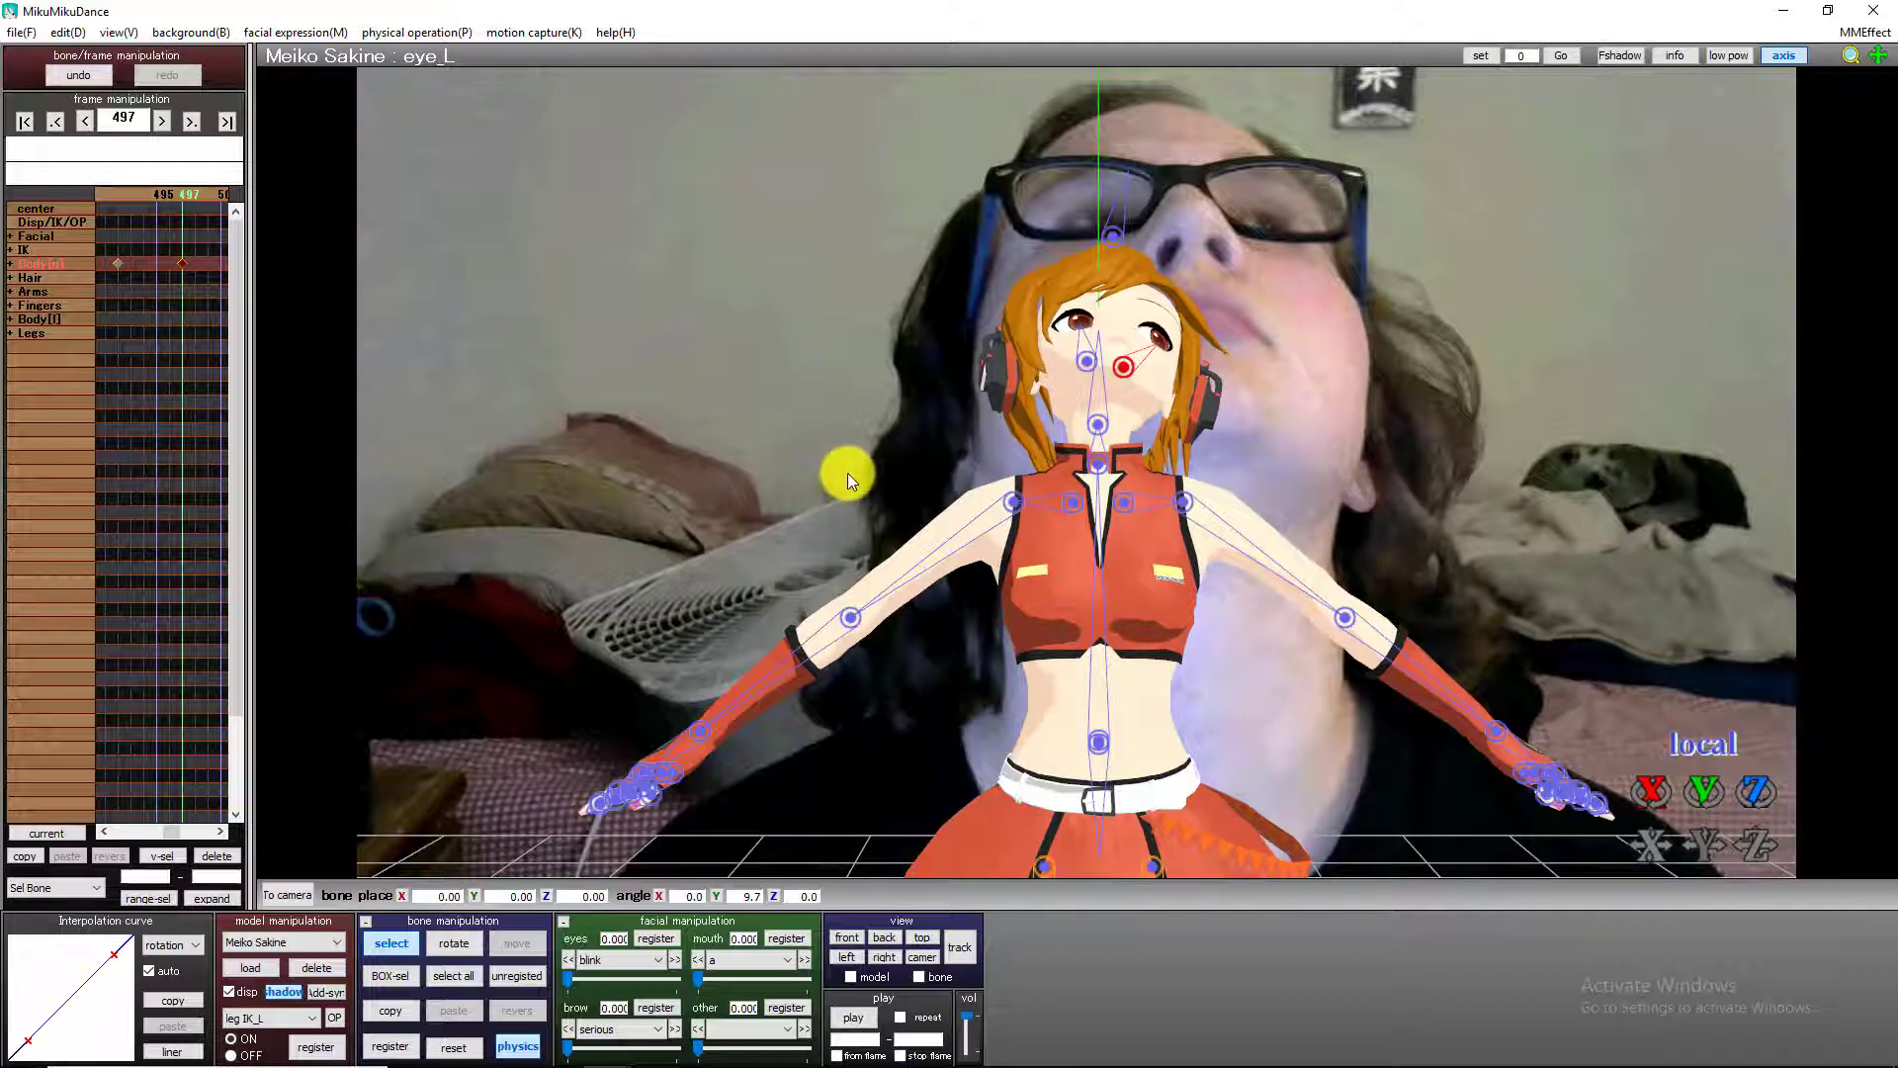
At frame 498, reset the rotation of the right and left eye bones and register both.
{"action": "key", "text": "Right"}
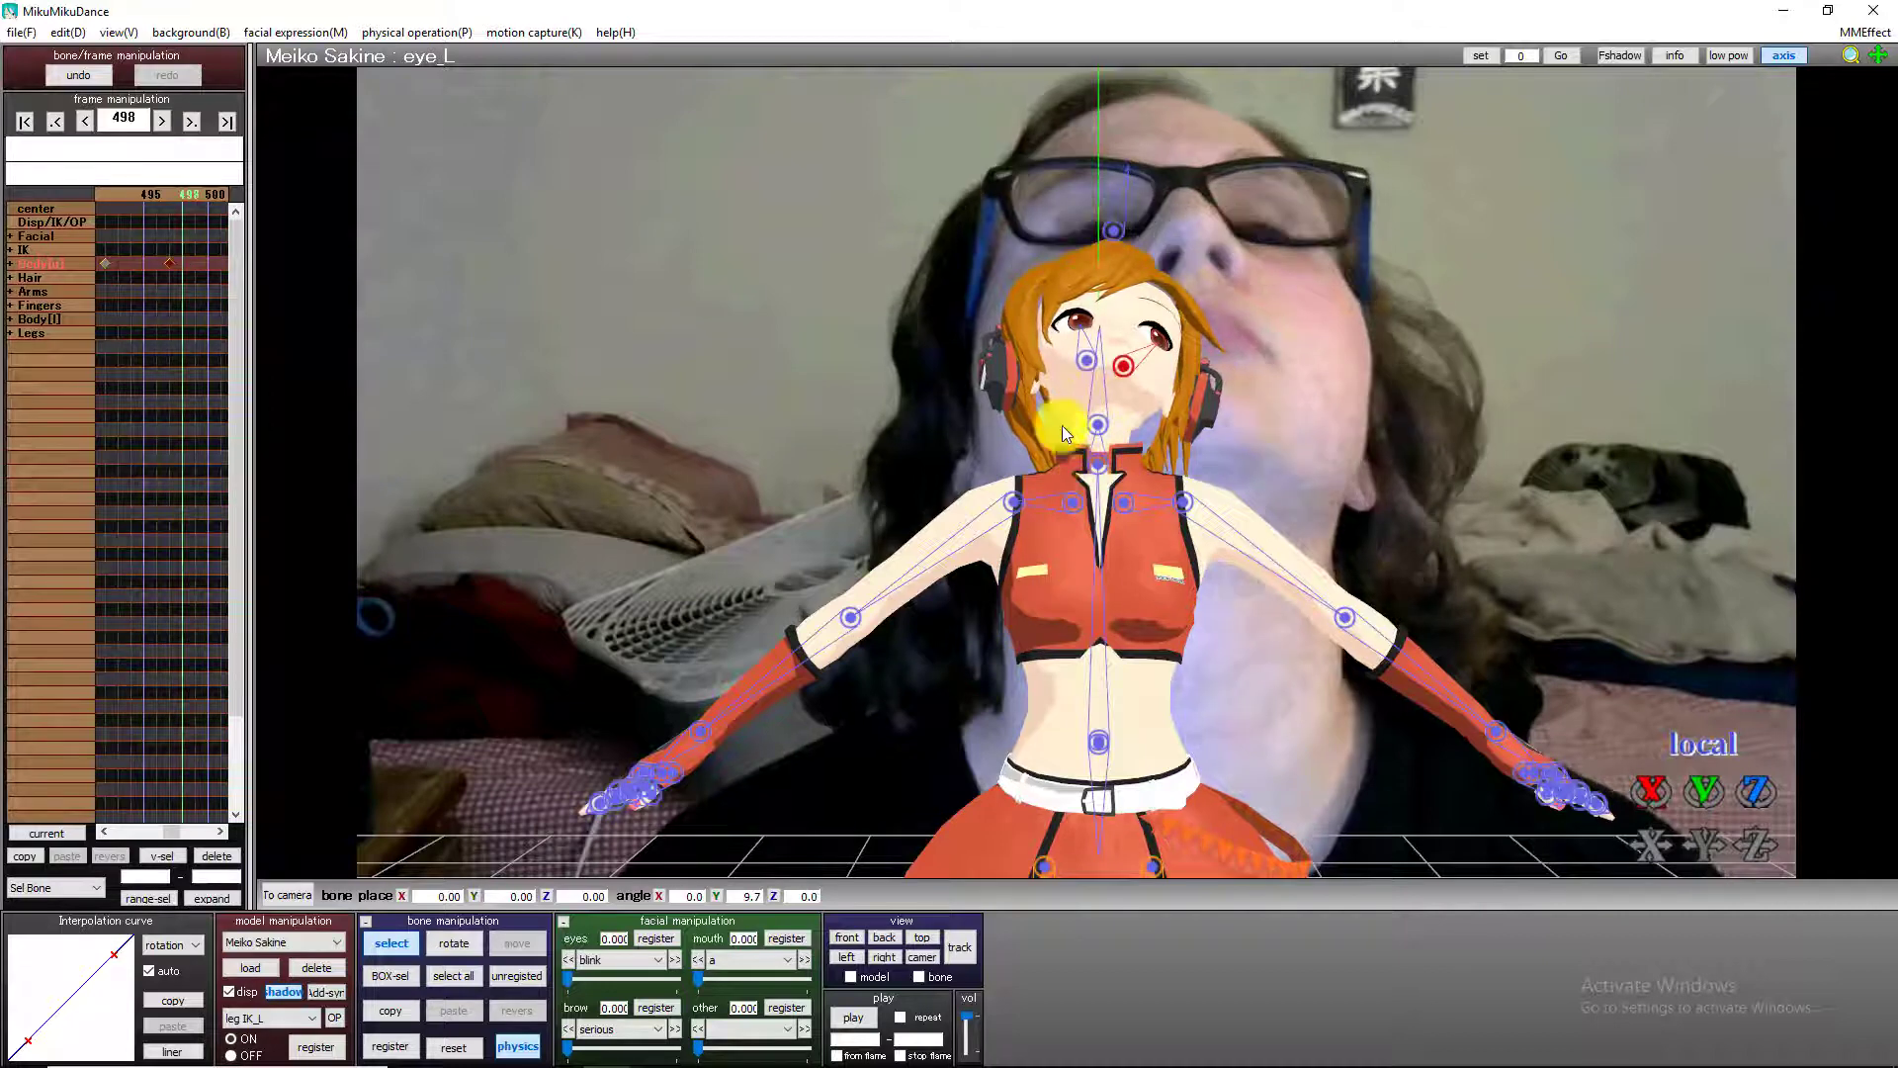
{"action": "left_click", "coordinate": [453, 1045]}
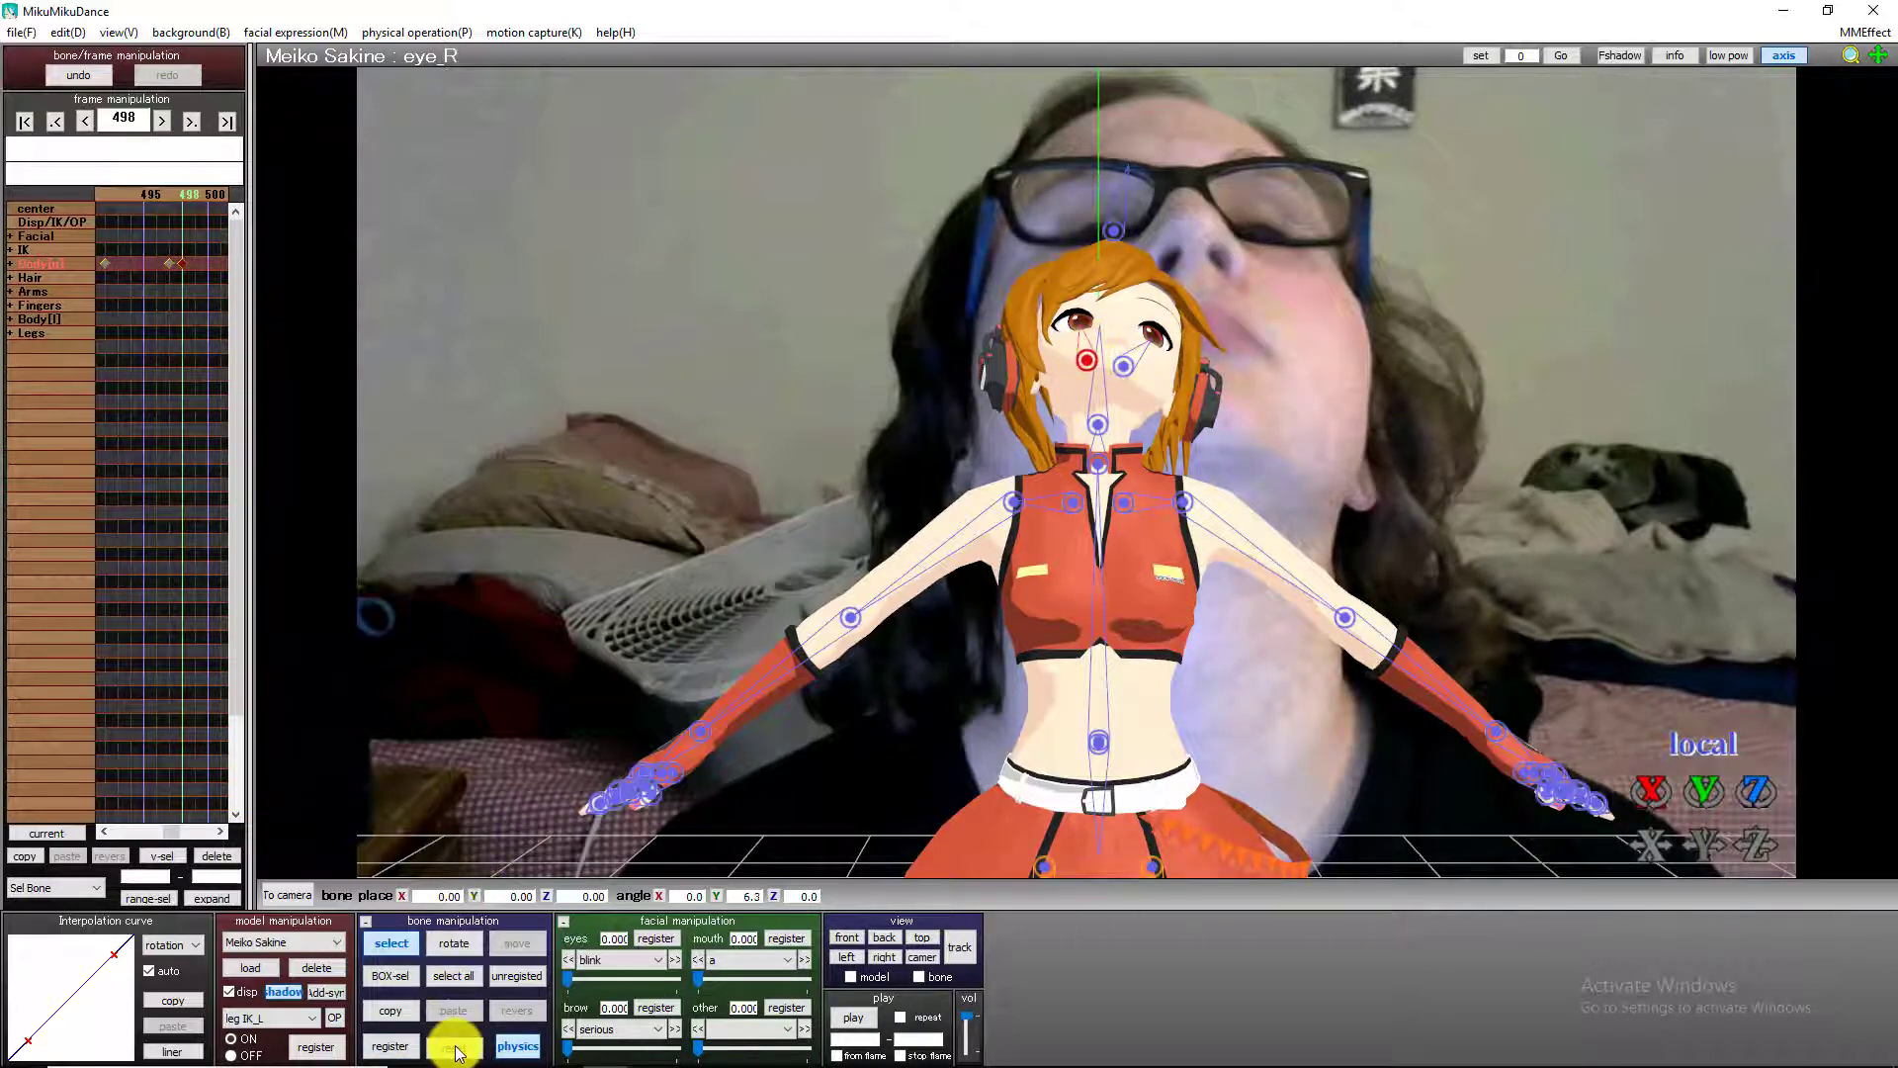
{"action": "key", "text": "Right"}
{"action": "key", "text": "Right"}
{"action": "key", "text": "Right"}
{"action": "key", "text": "Right"}
{"action": "key", "text": "Right"}
{"action": "key", "text": "Right"}
{"action": "key", "text": "Right"}
{"action": "key", "text": "Right"}
{"action": "key", "text": "Right"}
{"action": "key", "text": "Right"}
{"action": "key", "text": "Right"}
{"action": "key", "text": "Right"}
{"action": "key", "text": "Right"}
{"action": "key", "text": "Right"}
{"action": "key", "text": "Right"}
{"action": "key", "text": "Right"}
{"action": "key", "text": "Right"}
{"action": "key", "text": "Right"}
{"action": "key", "text": "Right"}
{"action": "key", "text": "Right"}
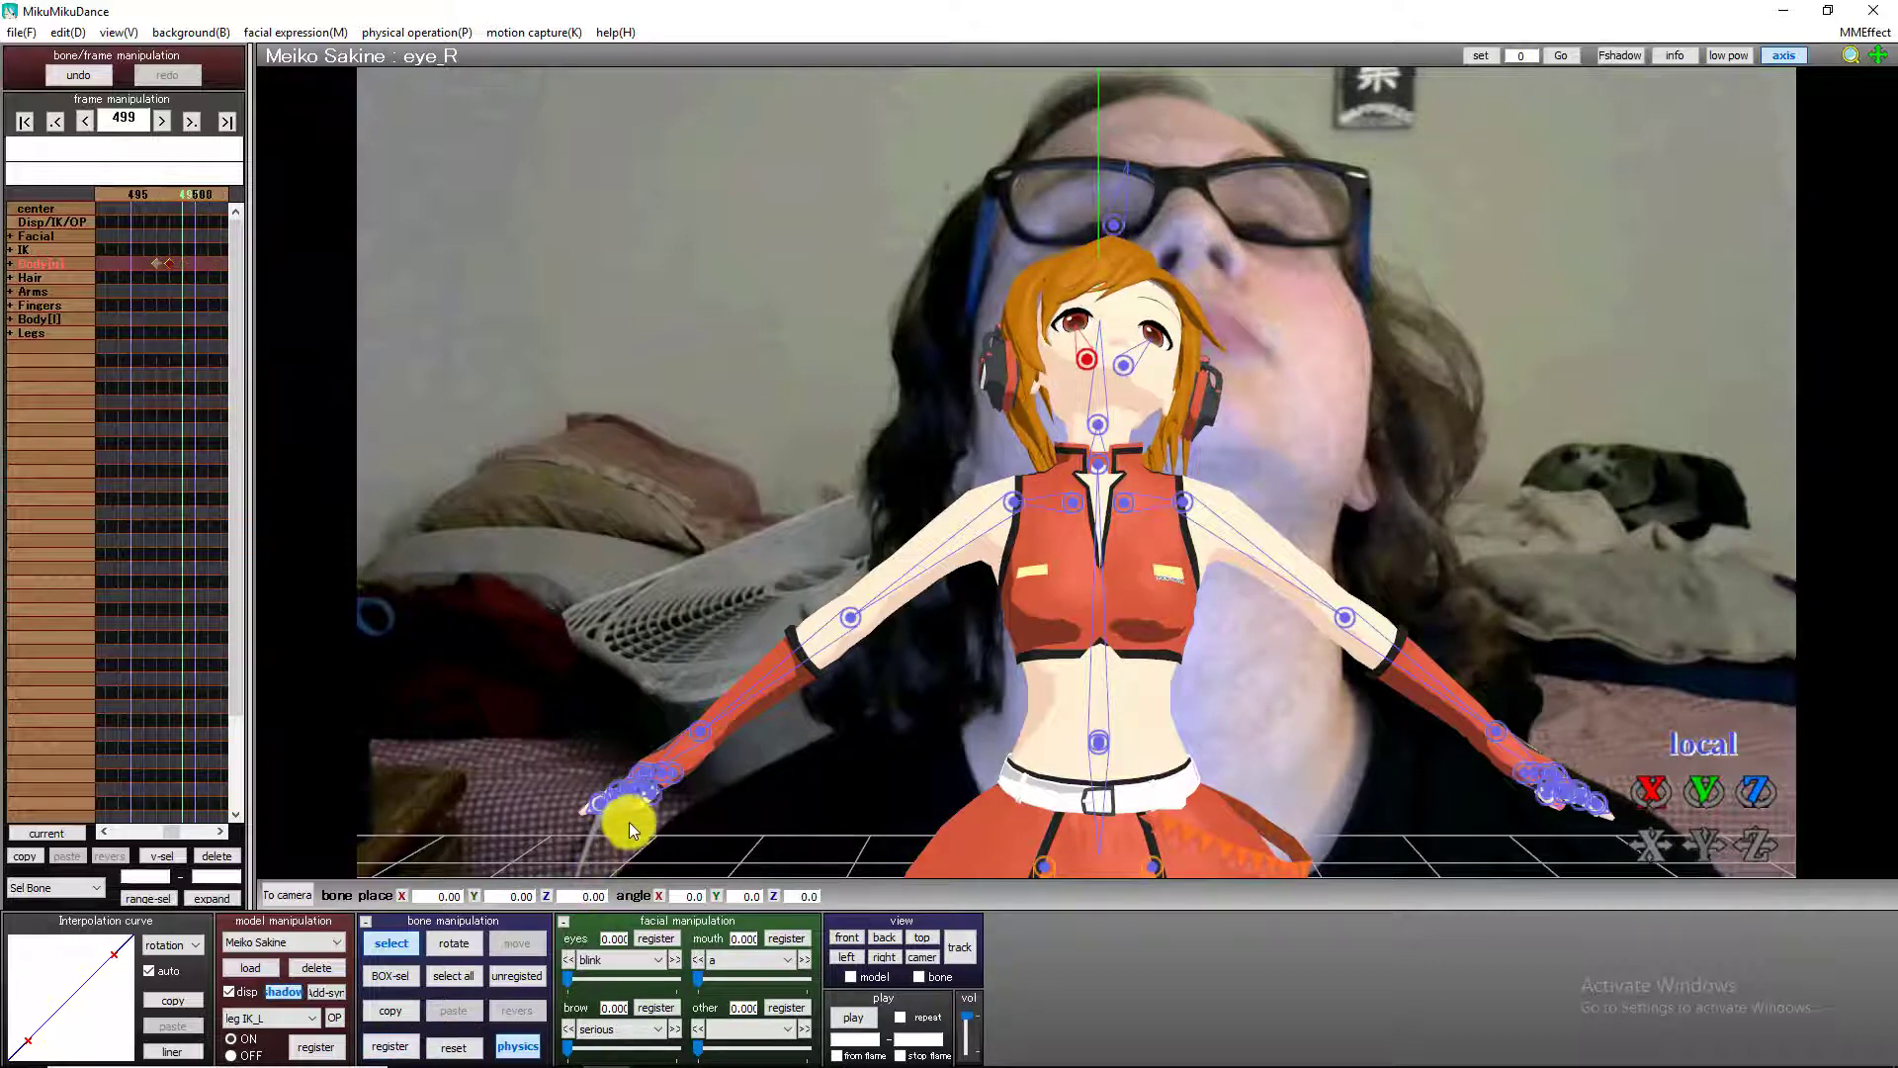
Register keyframes for the right and left eye bones at frame 592, before the eyes move to the side.
{"action": "key", "text": "Right"}
{"action": "key", "text": "Right"}
{"action": "key", "text": "Right"}
{"action": "key", "text": "Right"}
{"action": "key", "text": "Right"}
{"action": "key", "text": "Right"}
{"action": "key", "text": "Right"}
{"action": "key", "text": "Right"}
{"action": "key", "text": "Right"}
{"action": "key", "text": "Right"}
{"action": "key", "text": "Right"}
{"action": "key", "text": "Right"}
{"action": "key", "text": "Right"}
{"action": "key", "text": "Right"}
{"action": "key", "text": "Right"}
{"action": "key", "text": "Right"}
{"action": "key", "text": "Right"}
{"action": "key", "text": "Right"}
{"action": "key", "text": "Right"}
{"action": "key", "text": "Right"}
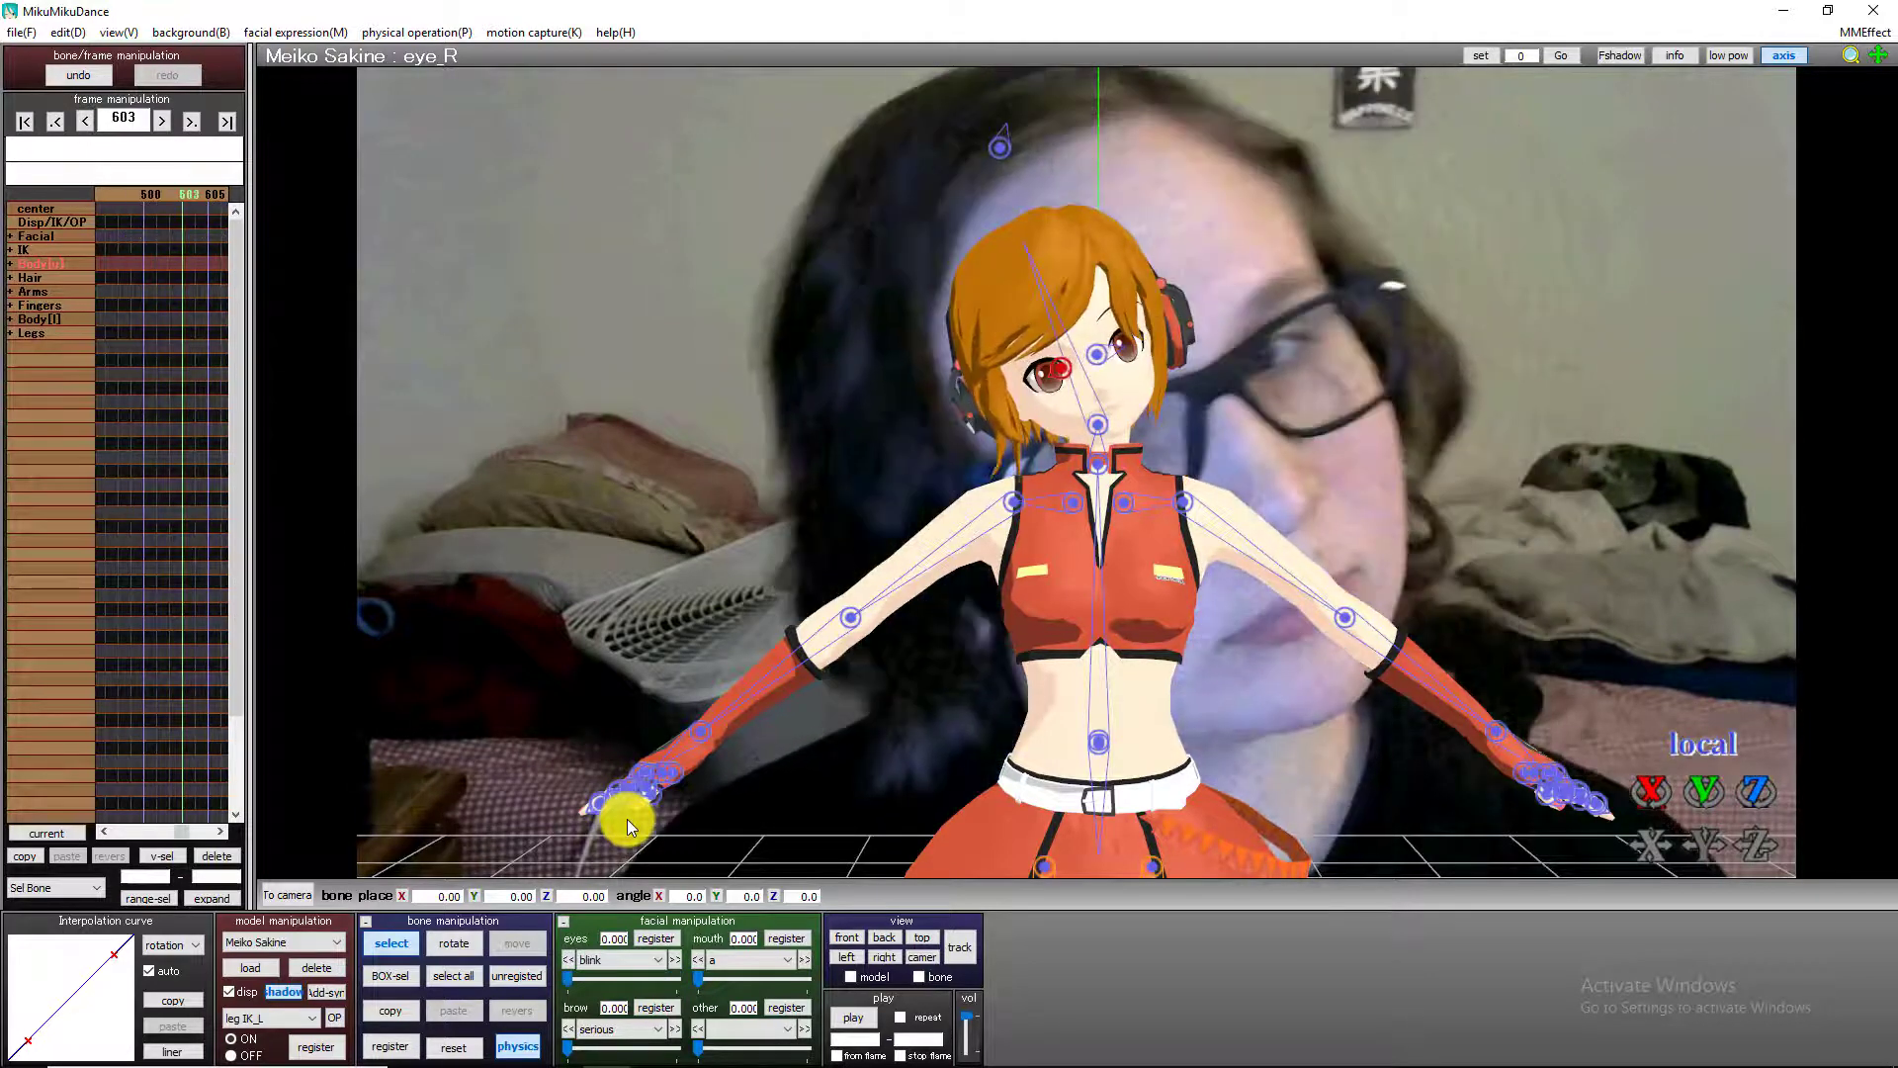
{"action": "key", "text": "Left"}
{"action": "key", "text": "Left"}
{"action": "key", "text": "Left"}
{"action": "key", "text": "Left"}
{"action": "key", "text": "Left"}
{"action": "key", "text": "Left"}
{"action": "key", "text": "Left"}
{"action": "key", "text": "Left"}
{"action": "key", "text": "Left"}
{"action": "key", "text": "Left"}
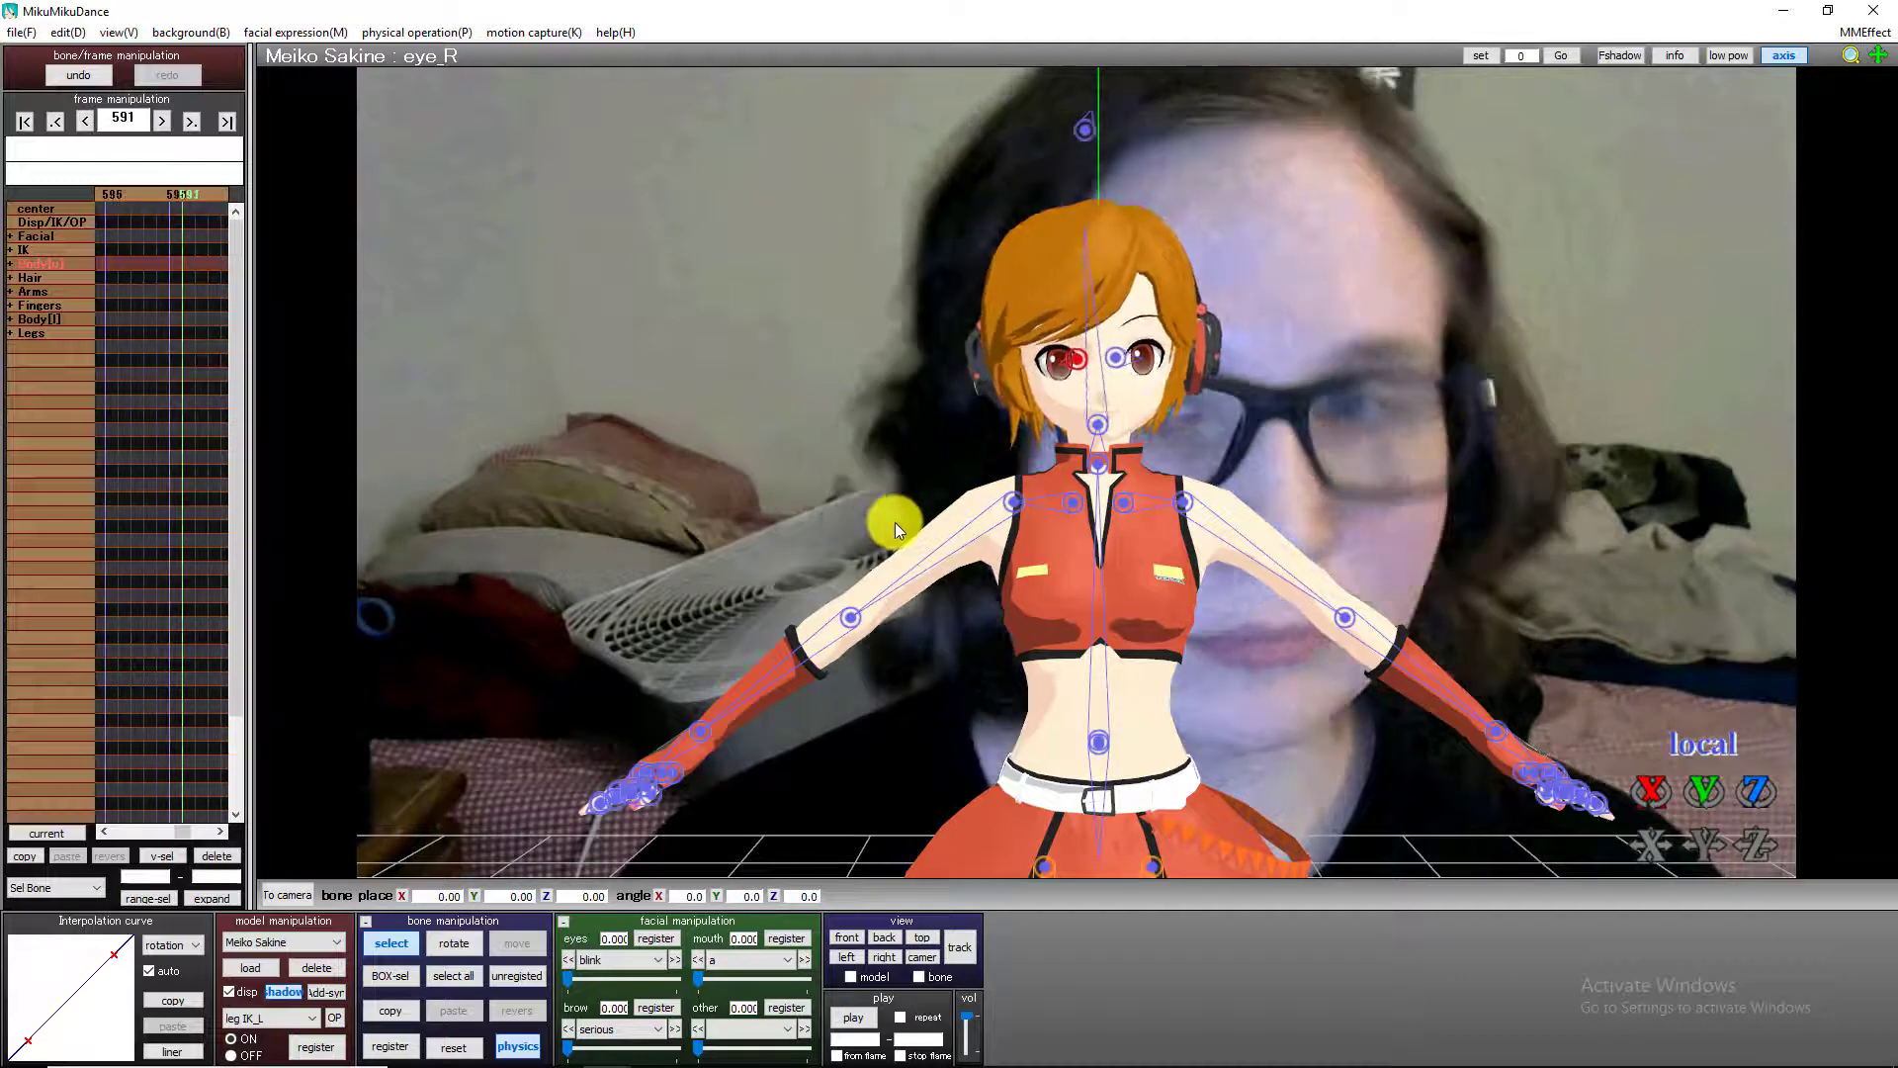
{"action": "left_click", "coordinate": [392, 1046]}
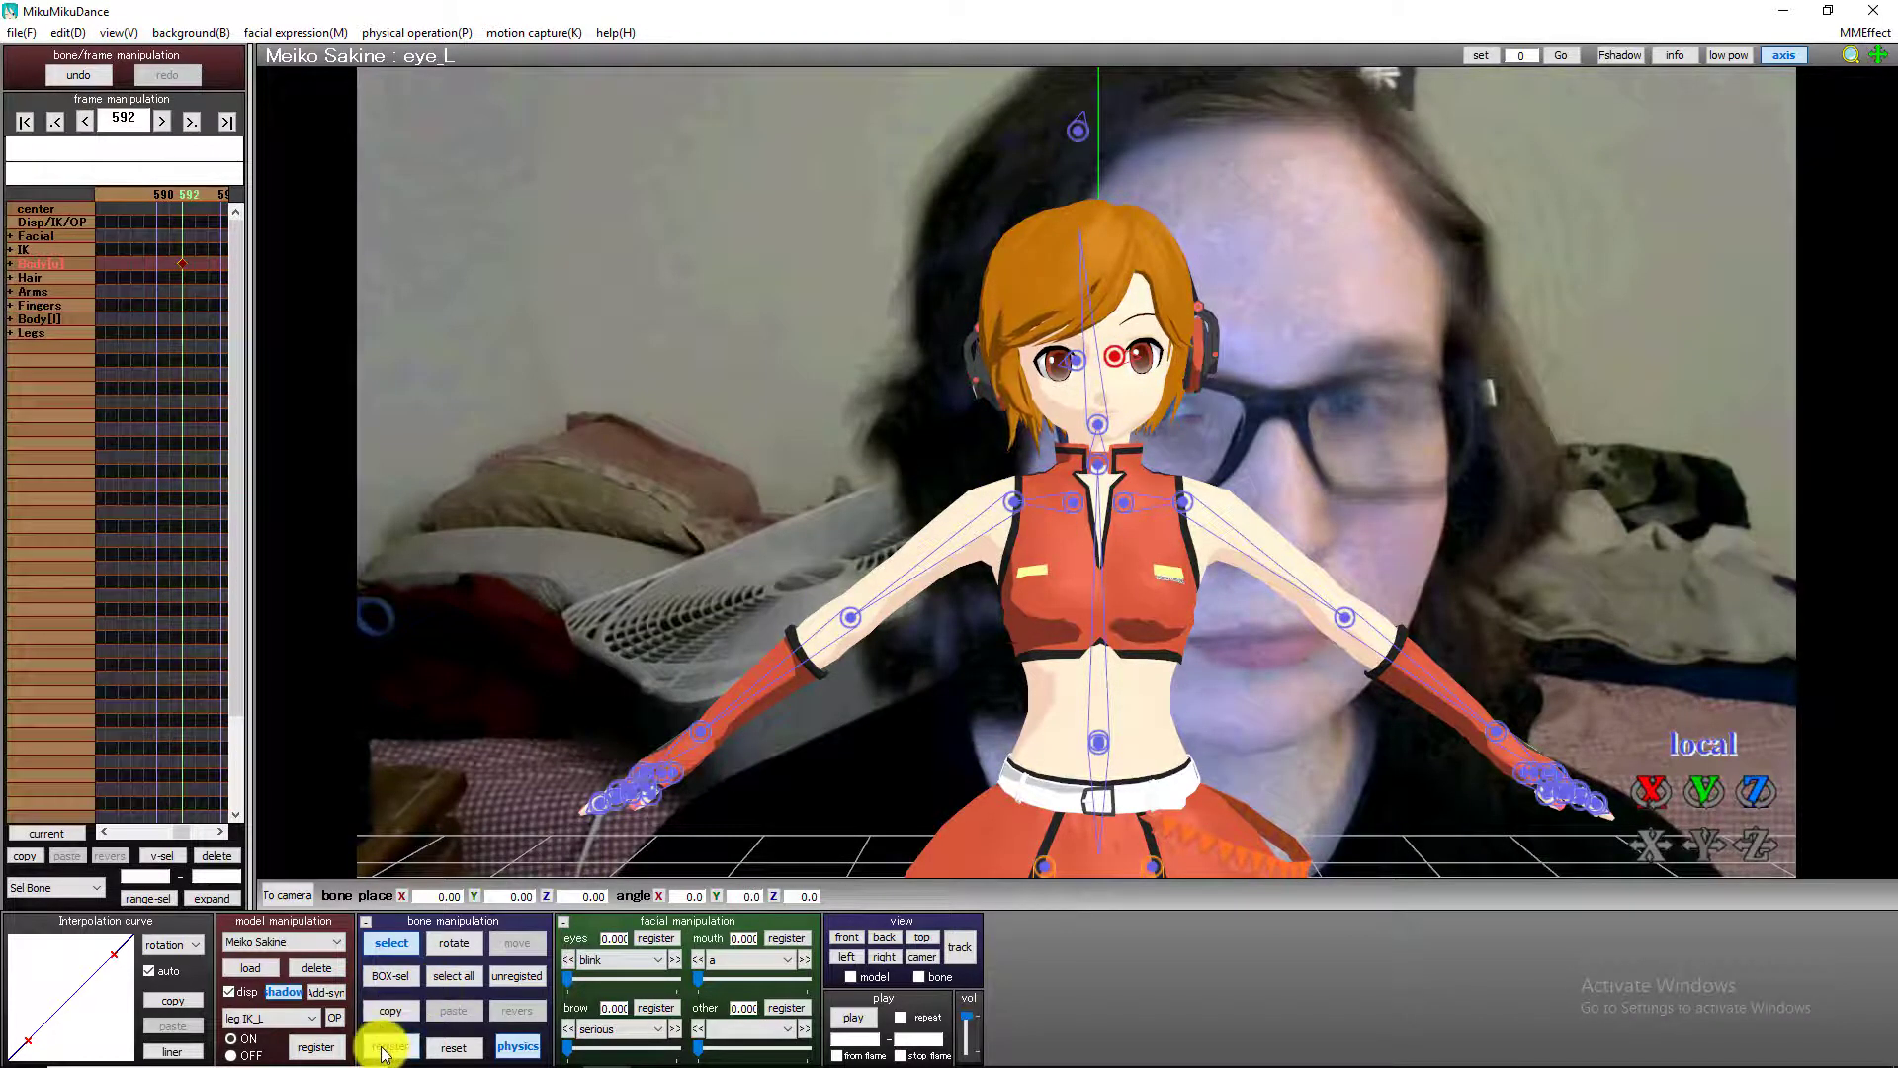
At frame 593, rotate the left eye bone to a Y angle of -8.0 and register it.
{"action": "key", "text": "Right"}
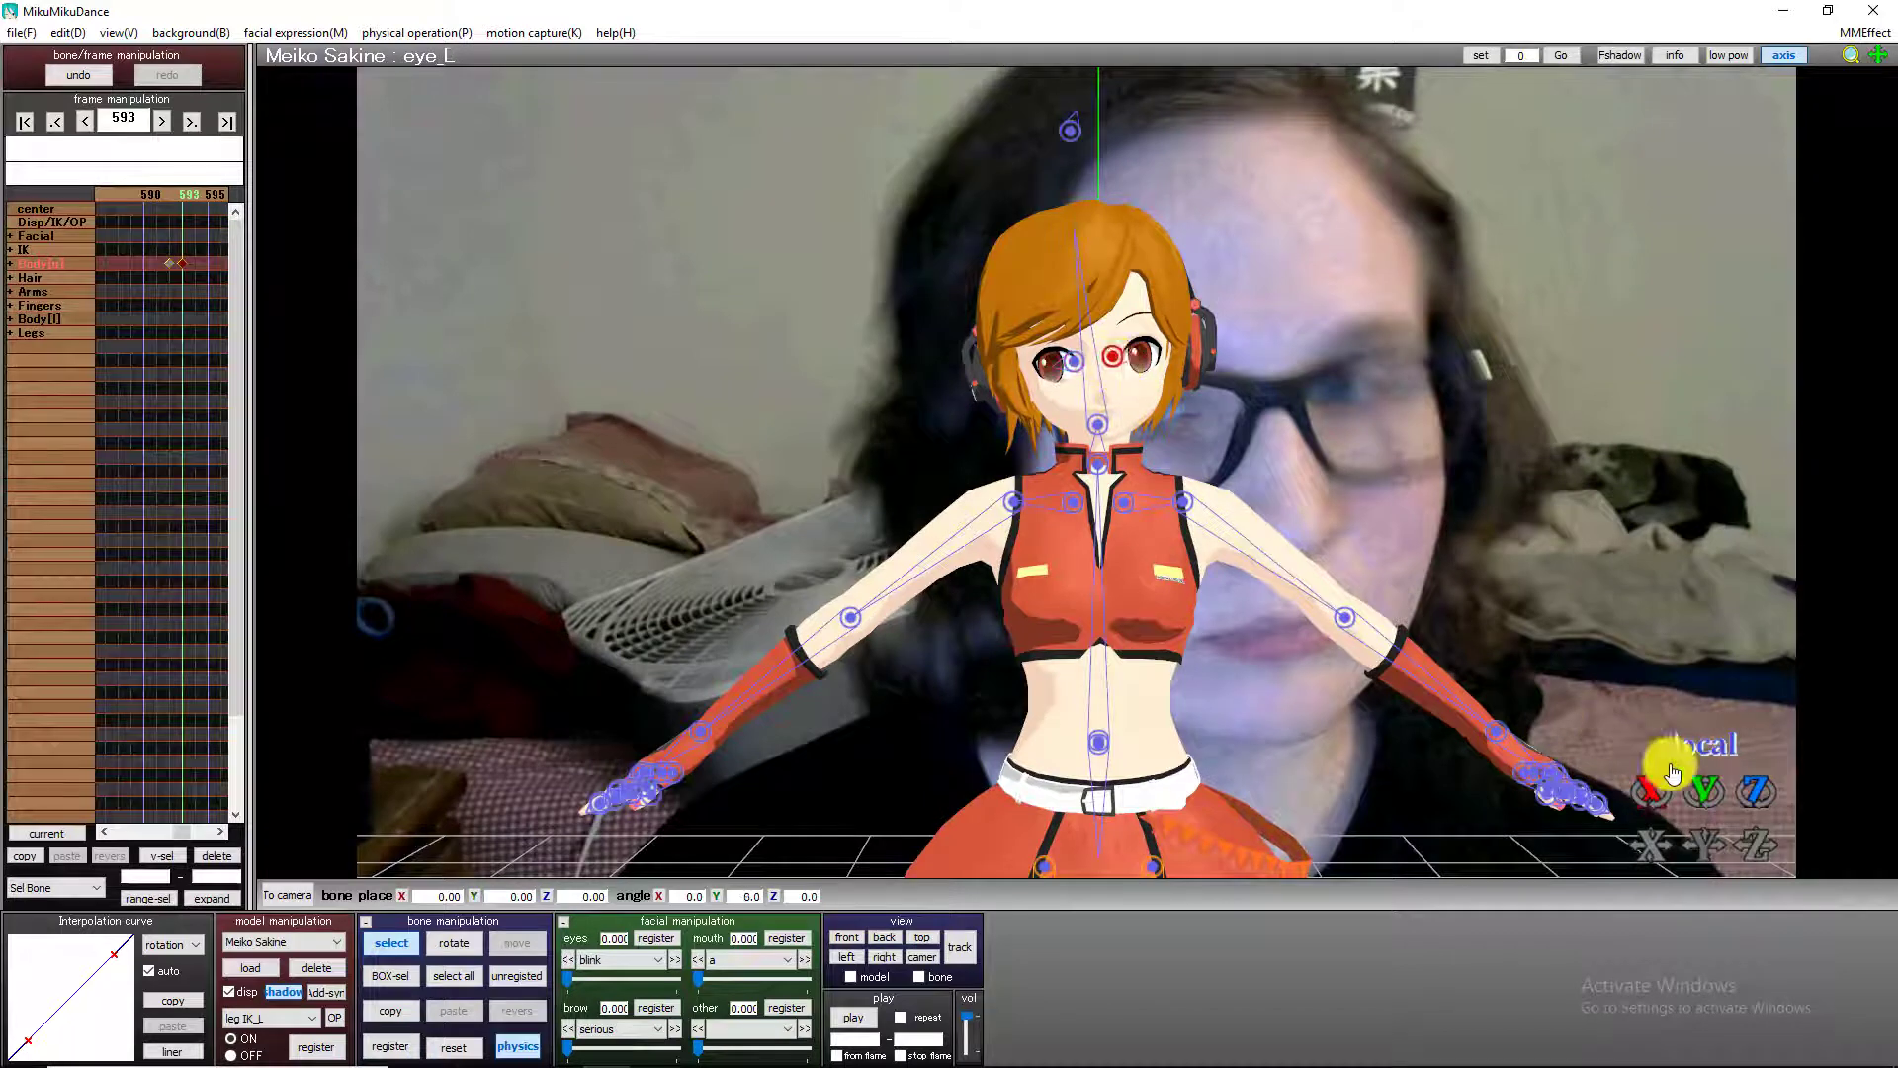
{"action": "left_click_drag", "start_coordinate": [1695, 790], "coordinate": [1121, 781]}
{"action": "left_click", "coordinate": [394, 1046]}
Register both eye bones at frame 627, and reset and register them at frame 628.
{"action": "key", "text": "Right"}
{"action": "key", "text": "Right"}
{"action": "key", "text": "Right"}
{"action": "key", "text": "Right"}
{"action": "key", "text": "Right"}
{"action": "key", "text": "Right"}
{"action": "key", "text": "Right"}
{"action": "key", "text": "Right"}
{"action": "key", "text": "Right"}
{"action": "key", "text": "Right"}
{"action": "key", "text": "Right"}
{"action": "key", "text": "Right"}
{"action": "key", "text": "Right"}
{"action": "key", "text": "Right"}
{"action": "key", "text": "Right"}
{"action": "key", "text": "Right"}
{"action": "key", "text": "Right"}
{"action": "key", "text": "Right"}
{"action": "key", "text": "Right"}
{"action": "key", "text": "Right"}
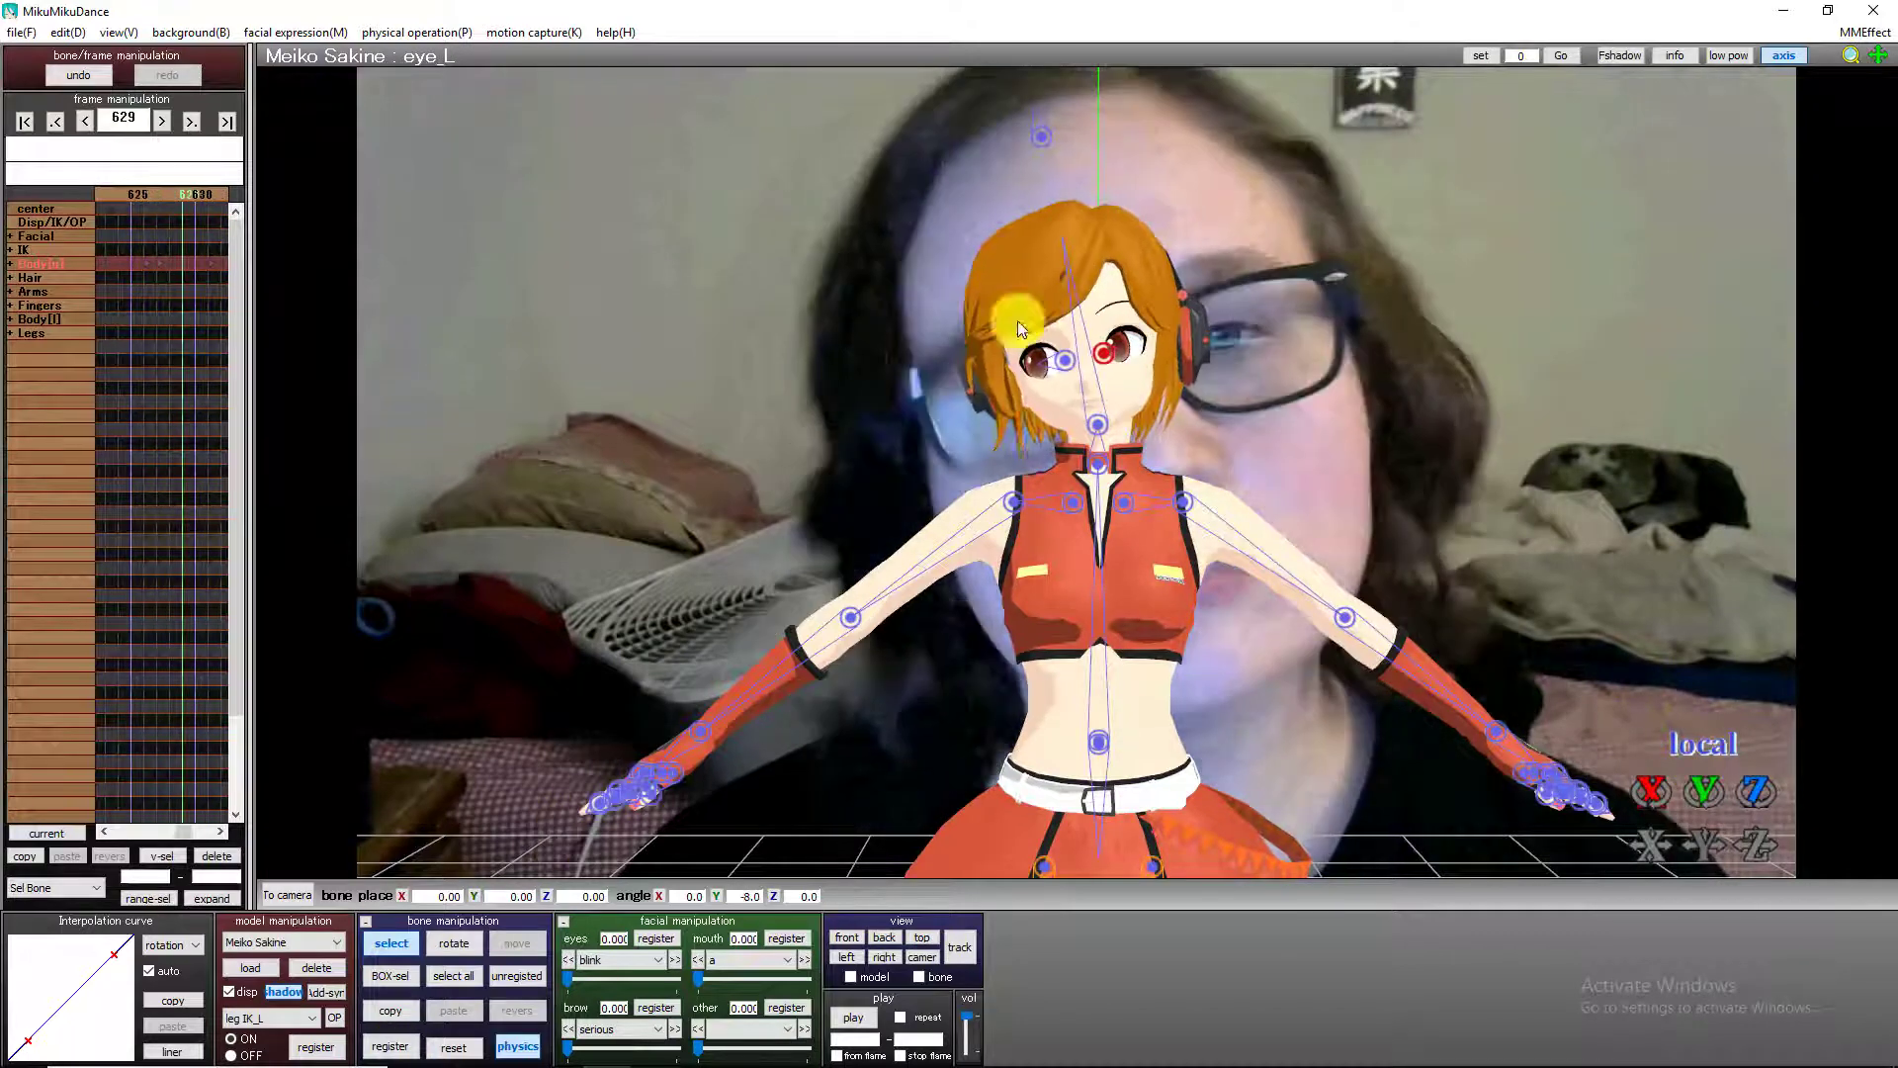
{"action": "key", "text": "Left"}
{"action": "key", "text": "Left"}
{"action": "left_click", "coordinate": [393, 1046]}
{"action": "left_click", "coordinate": [1064, 361]}
{"action": "left_click", "coordinate": [397, 1044]}
{"action": "key", "text": "Right"}
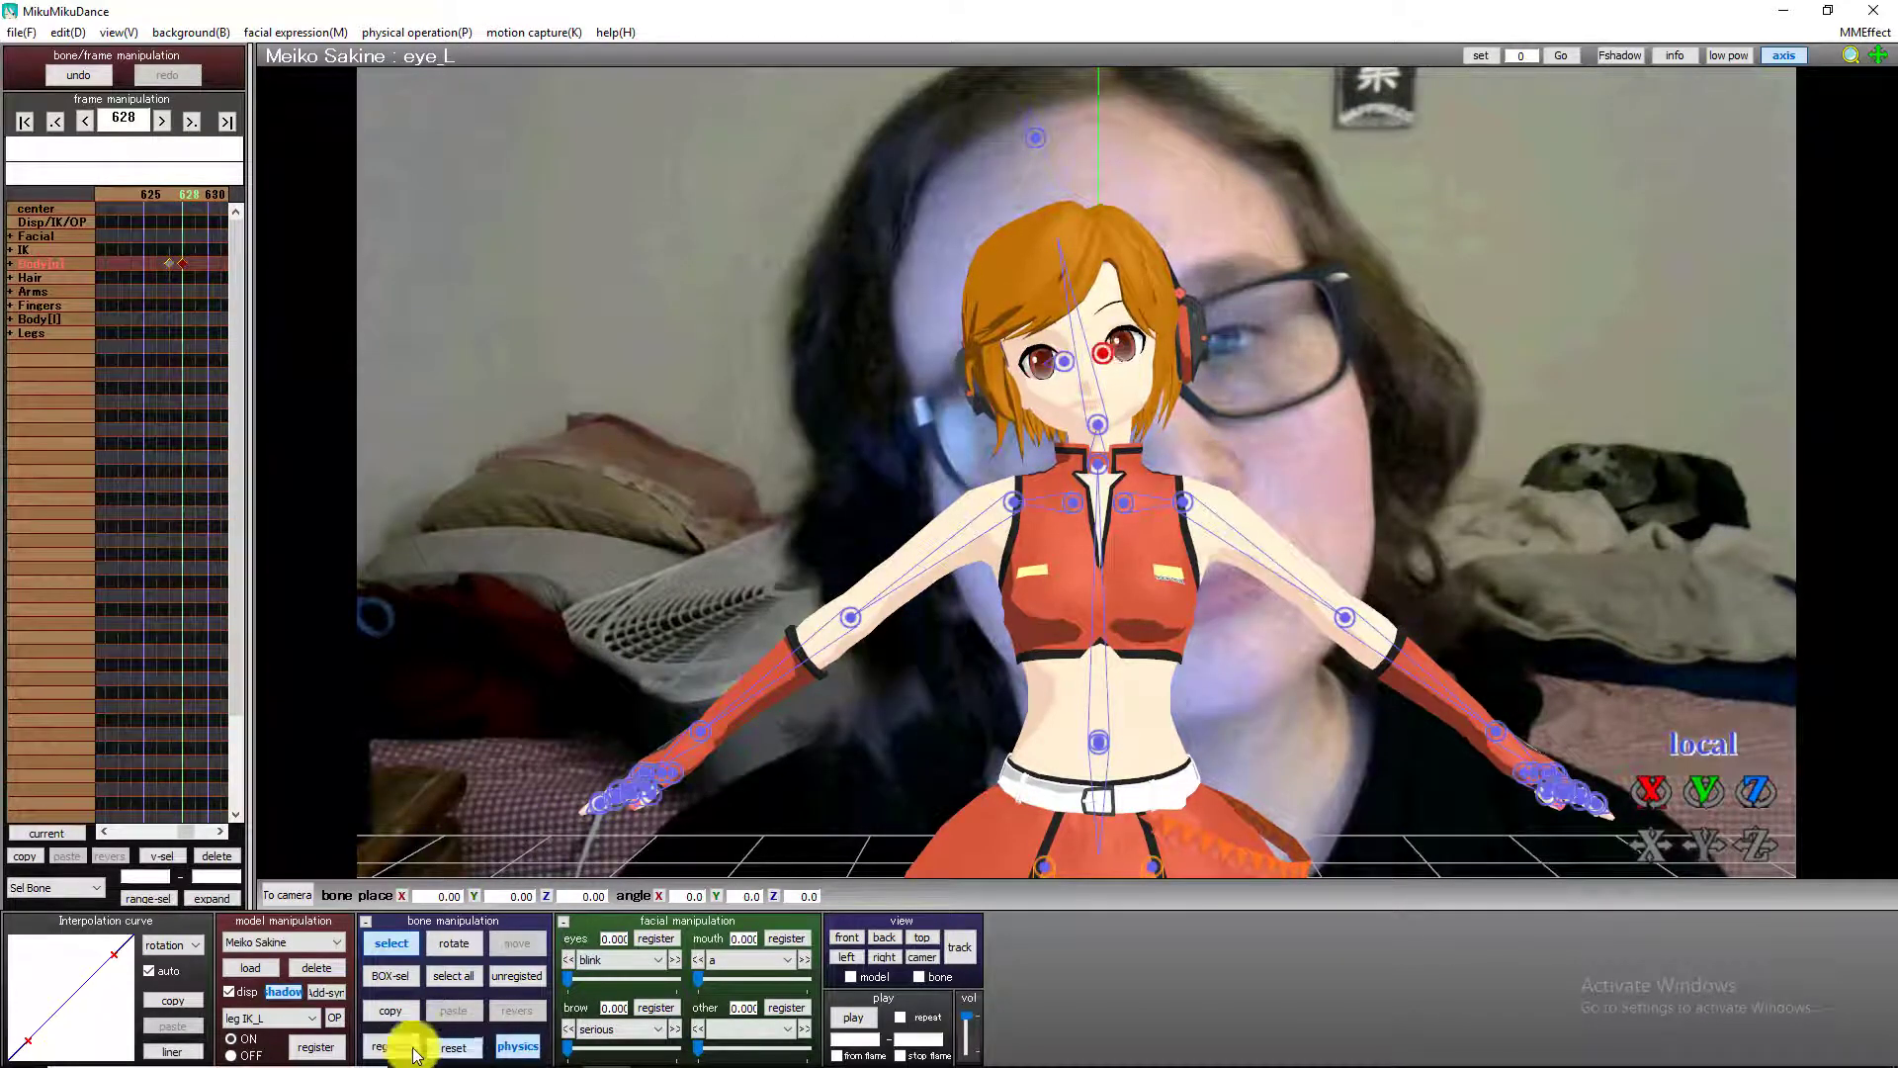
Register keyframes for the eye bones at frame 637, before the next eye movement.
{"action": "key", "text": "Right"}
{"action": "key", "text": "Right"}
{"action": "key", "text": "Right"}
{"action": "key", "text": "Right"}
{"action": "key", "text": "Right"}
{"action": "key", "text": "Right"}
{"action": "key", "text": "Right"}
{"action": "key", "text": "Right"}
{"action": "key", "text": "Right"}
{"action": "key", "text": "Right"}
{"action": "key", "text": "Right"}
{"action": "key", "text": "Right"}
{"action": "key", "text": "Right"}
{"action": "key", "text": "Right"}
{"action": "key", "text": "Right"}
{"action": "key", "text": "Right"}
{"action": "key", "text": "Left"}
{"action": "key", "text": "Left"}
{"action": "key", "text": "Left"}
{"action": "key", "text": "Left"}
{"action": "key", "text": "Left"}
{"action": "key", "text": "Left"}
{"action": "key", "text": "Left"}
{"action": "key", "text": "Left"}
{"action": "key", "text": "Right"}
{"action": "left_click", "coordinate": [395, 1046]}
At frame 638, rotate the left eye bone to a Y angle of 5.2 and the right to 5.7, registering both.
{"action": "key", "text": "Right"}
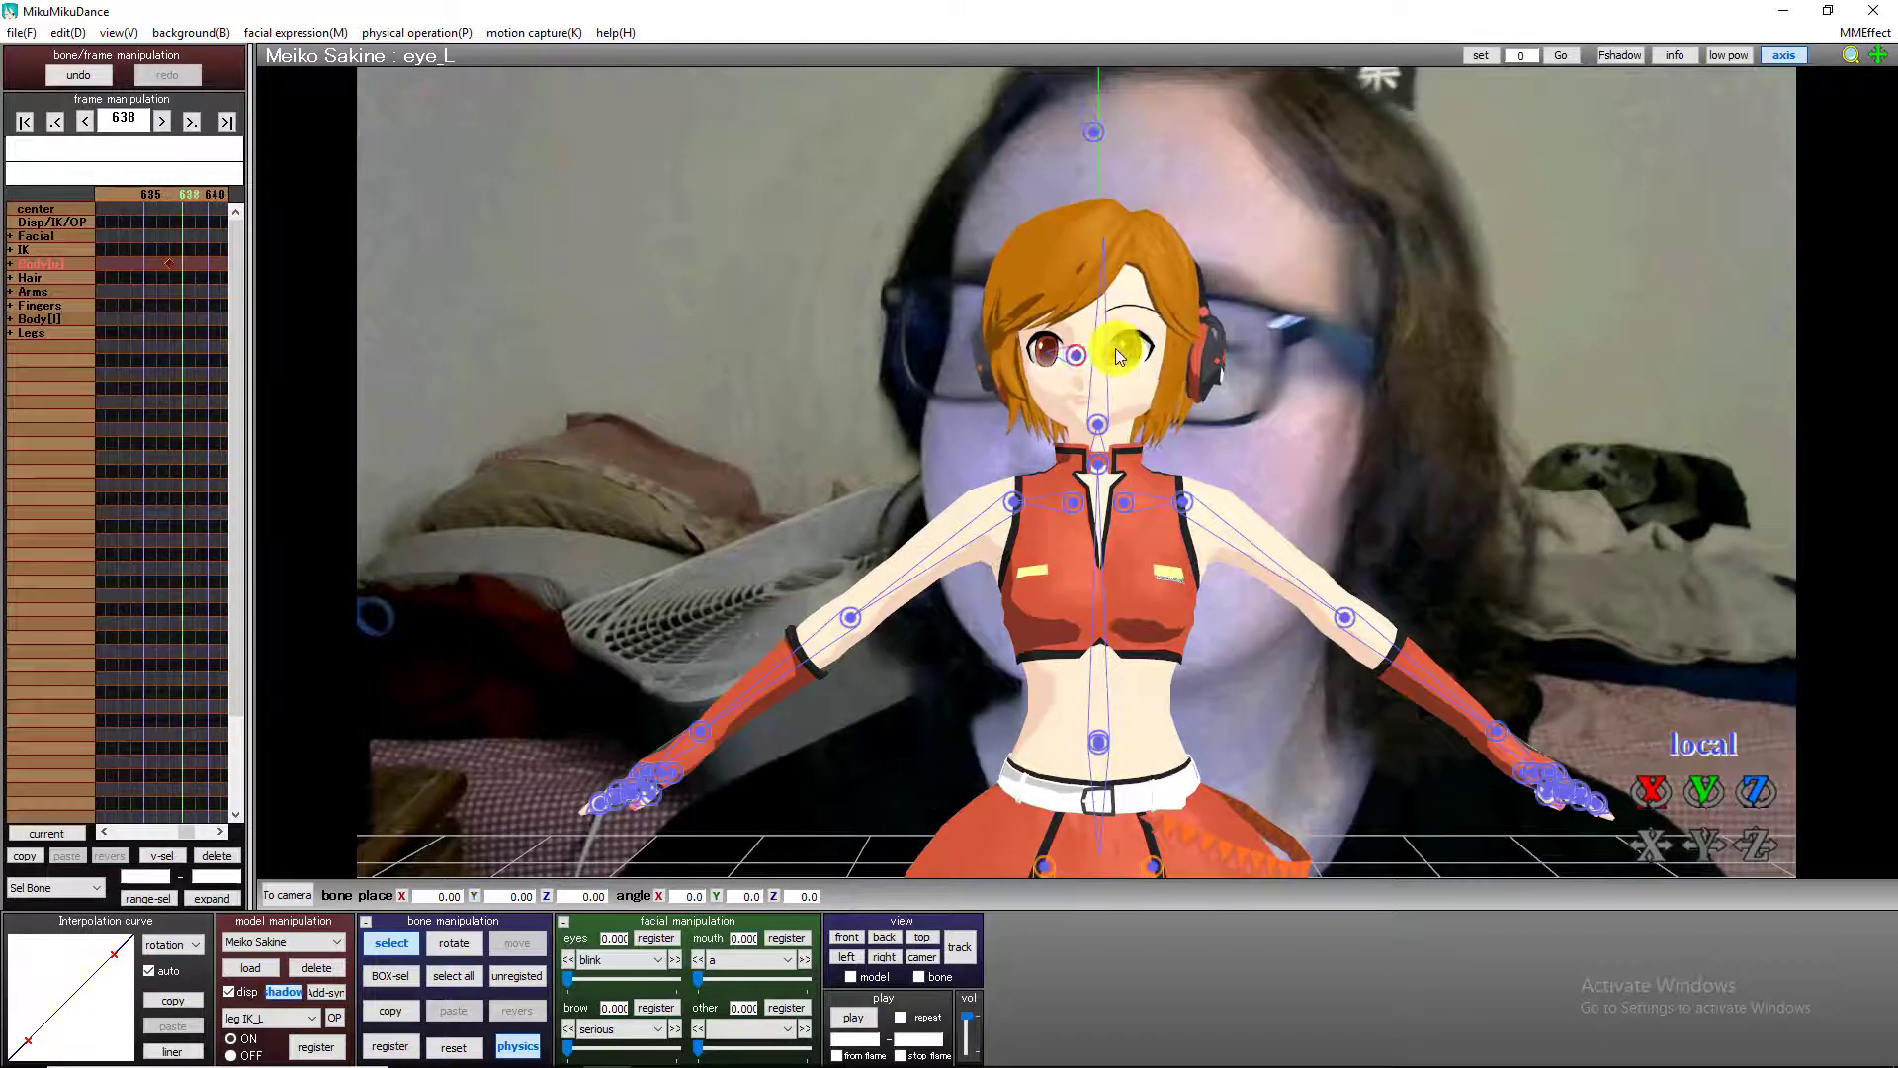
{"action": "left_click_drag", "start_coordinate": [1119, 358], "coordinate": [531, 1023]}
{"action": "left_click_drag", "start_coordinate": [1710, 790], "coordinate": [1082, 479]}
{"action": "left_click", "coordinate": [399, 1046]}
Register both eye bones at frame 661, and reset and register them at frame 662.
{"action": "key", "text": "Right"}
{"action": "key", "text": "Right"}
{"action": "key", "text": "Right"}
{"action": "key", "text": "Right"}
{"action": "key", "text": "Right"}
{"action": "key", "text": "Right"}
{"action": "key", "text": "Right"}
{"action": "key", "text": "Right"}
{"action": "key", "text": "Right"}
{"action": "key", "text": "Right"}
{"action": "key", "text": "Right"}
{"action": "key", "text": "Right"}
{"action": "key", "text": "Right"}
{"action": "key", "text": "Right"}
{"action": "key", "text": "Right"}
{"action": "key", "text": "Right"}
{"action": "key", "text": "Right"}
{"action": "key", "text": "Right"}
{"action": "key", "text": "Right"}
{"action": "key", "text": "Right"}
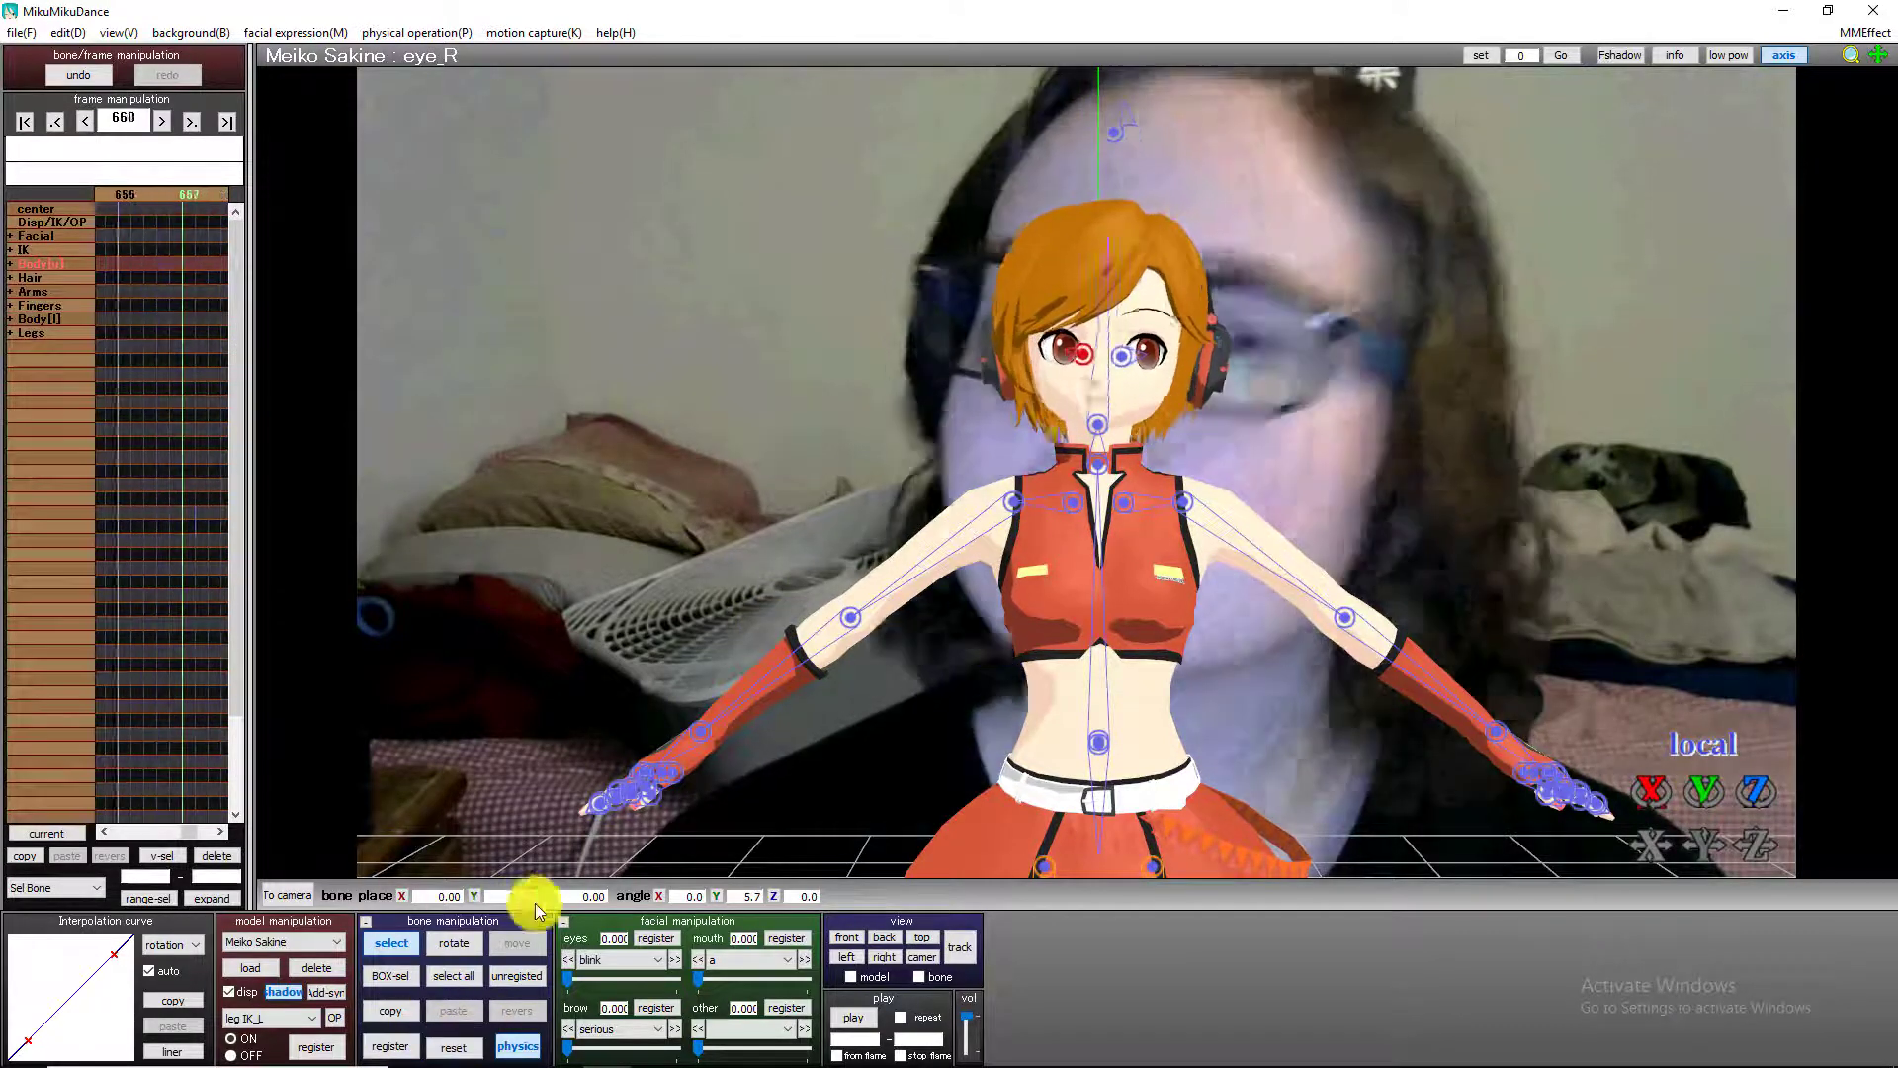
{"action": "left_click_drag", "start_coordinate": [1120, 369], "coordinate": [431, 1046]}
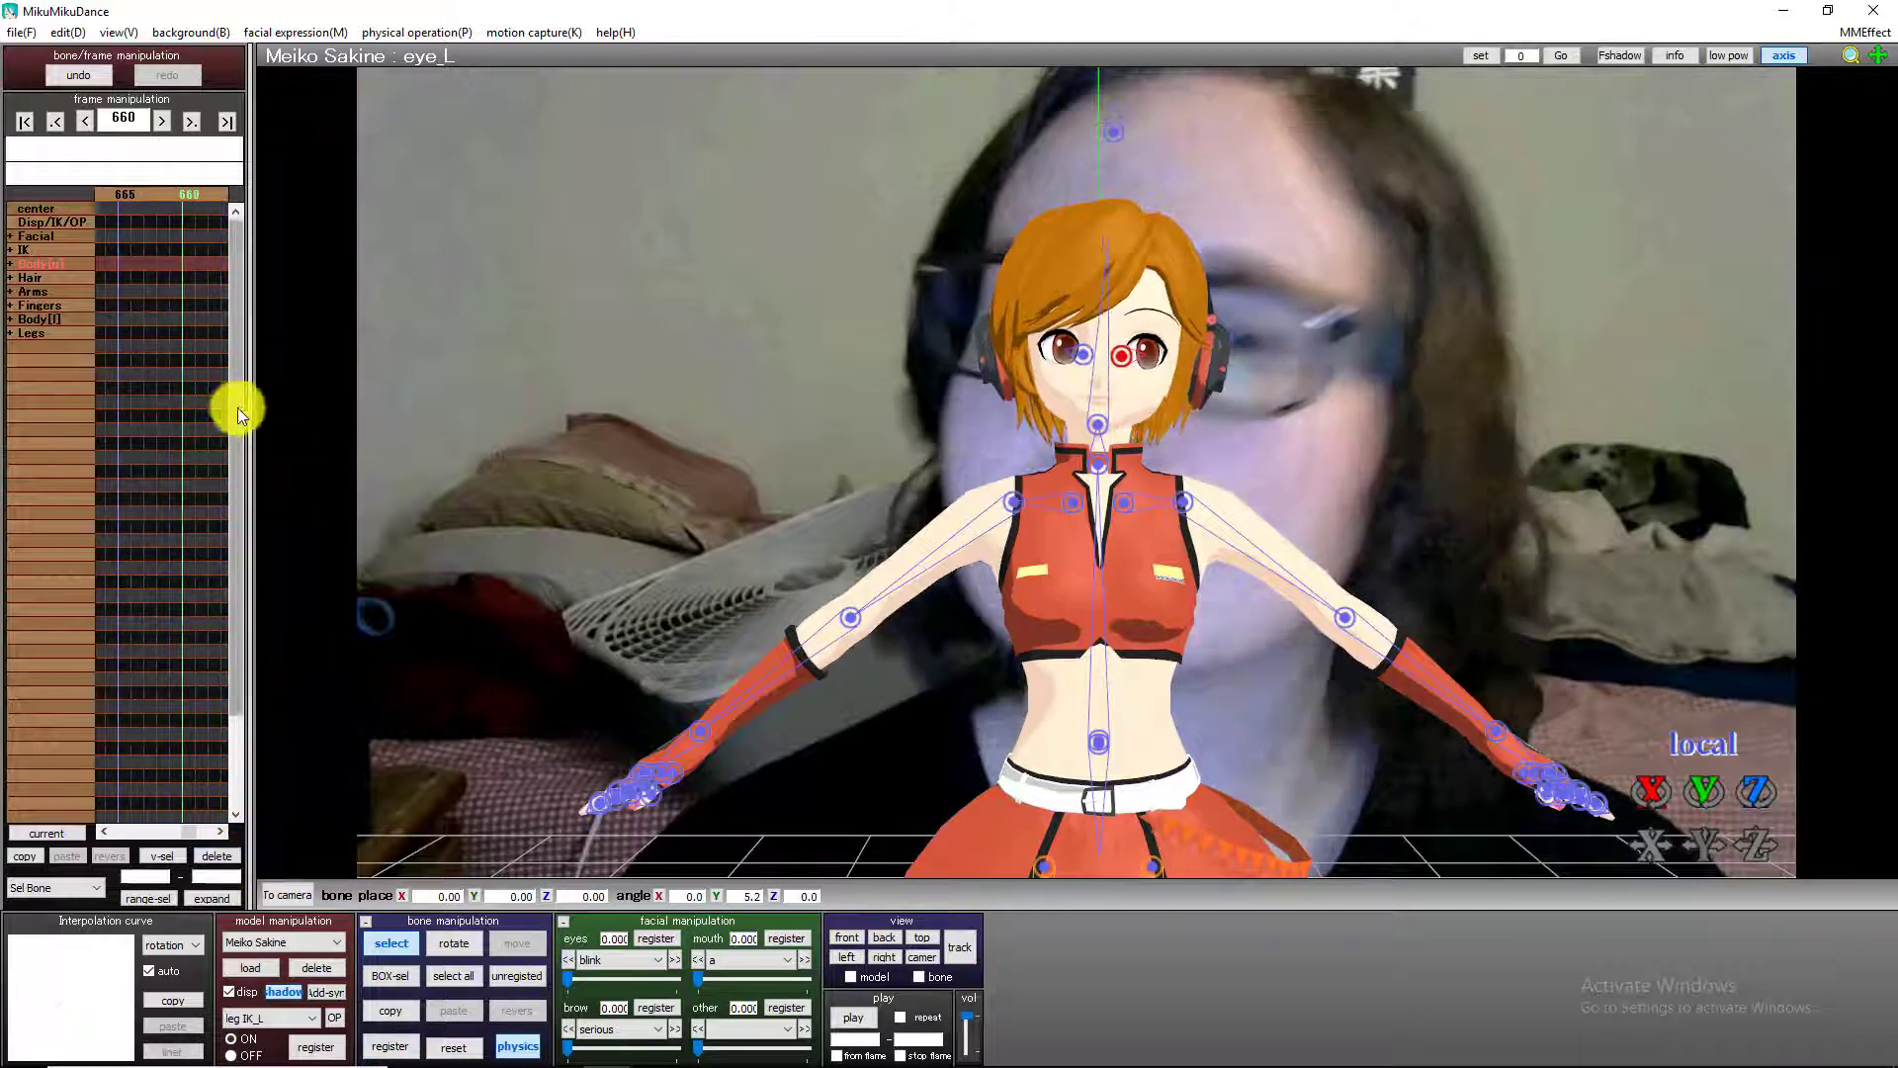
{"action": "left_click", "coordinate": [1080, 354]}
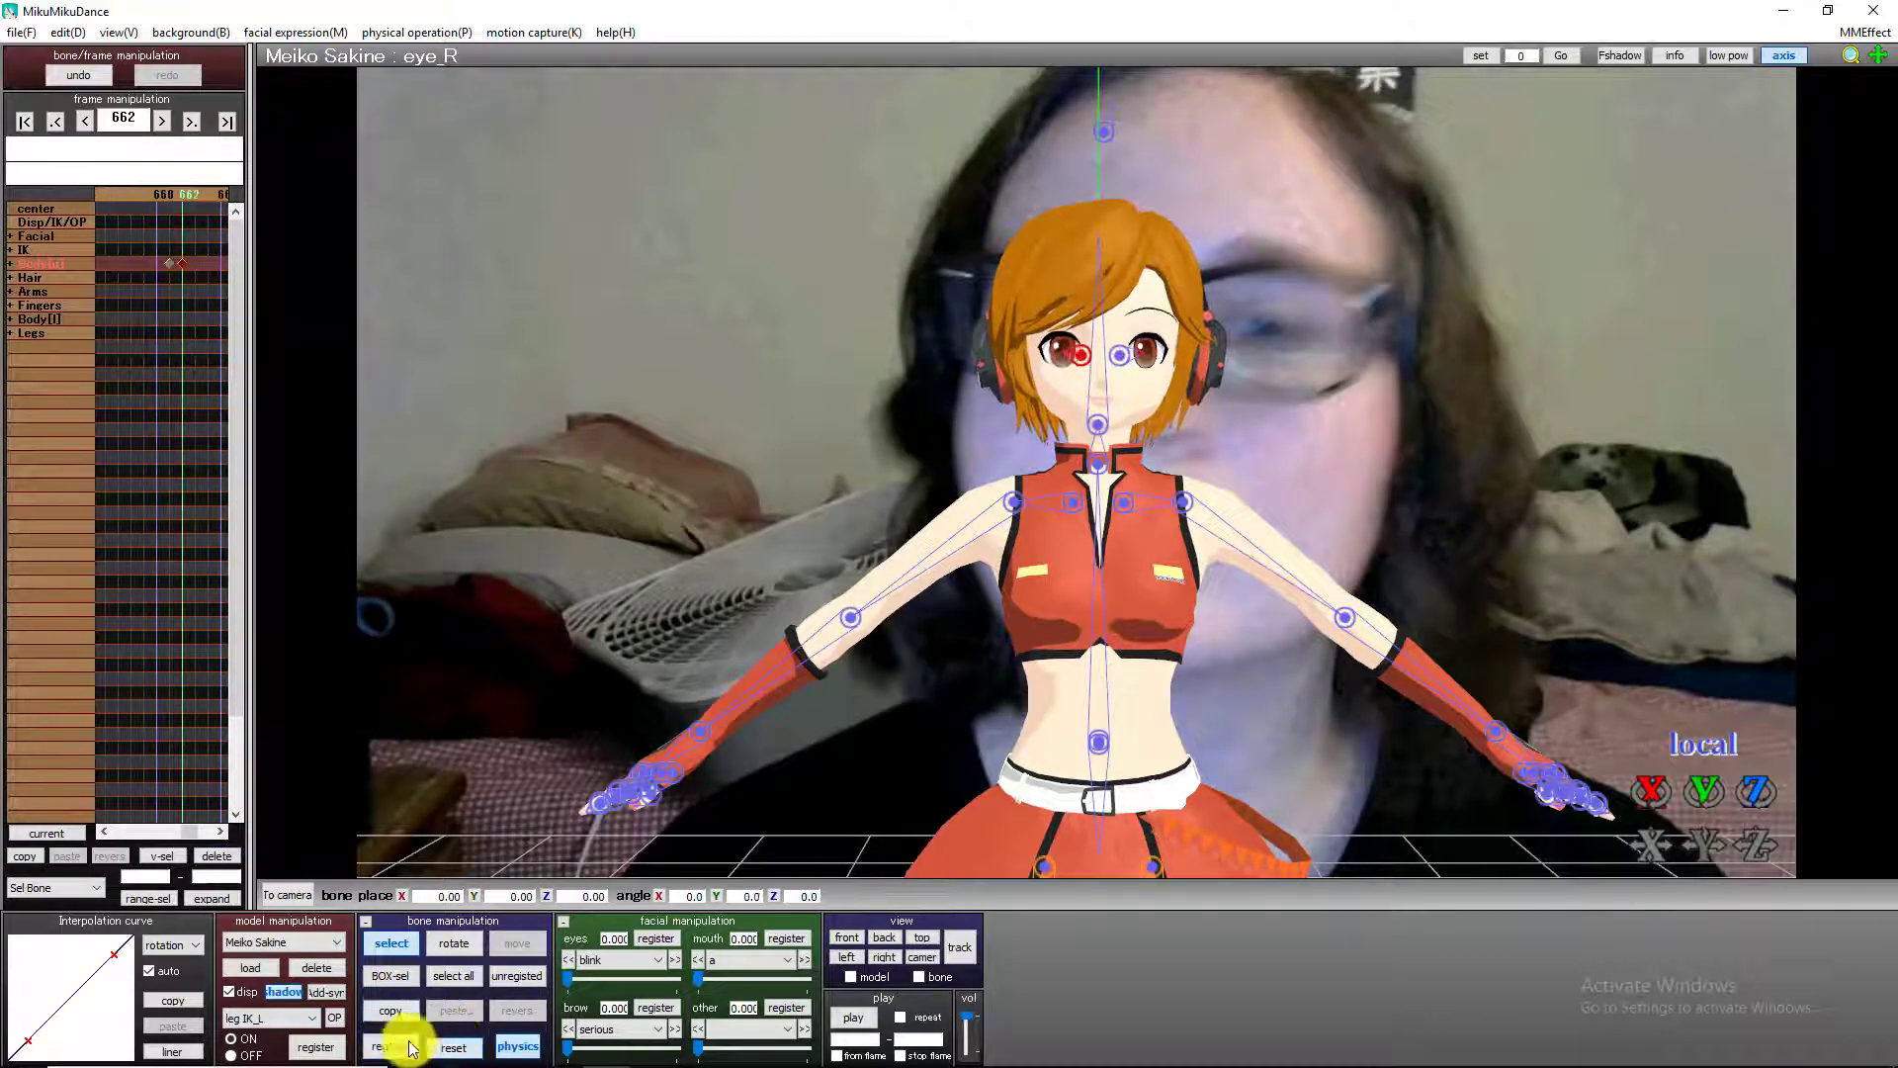
Register both eye bones at frame 666, and at frame 667 register Y angles of -5.2 for the left and -8.0 for the right.
{"action": "key", "text": "Right"}
{"action": "key", "text": "Right"}
{"action": "key", "text": "Right"}
{"action": "key", "text": "Right"}
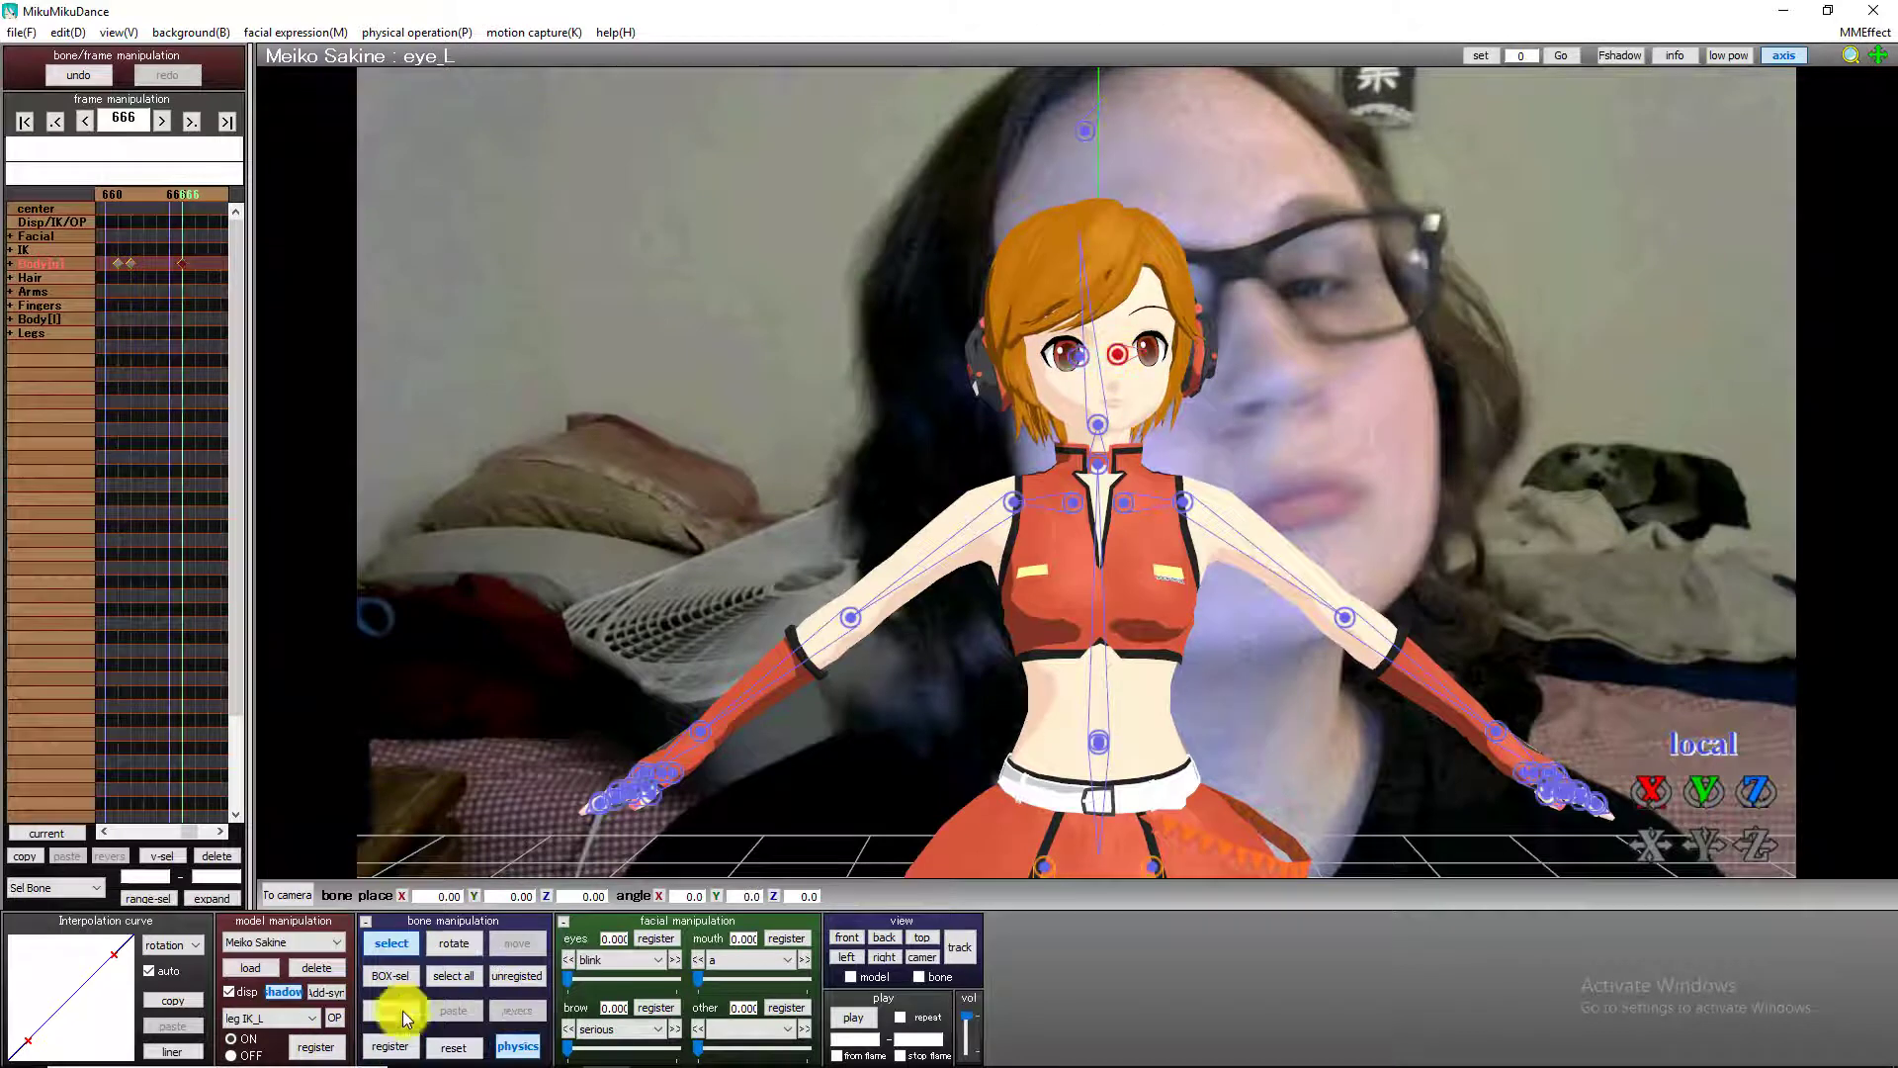
{"action": "key", "text": "Right"}
{"action": "left_click", "coordinate": [390, 1046]}
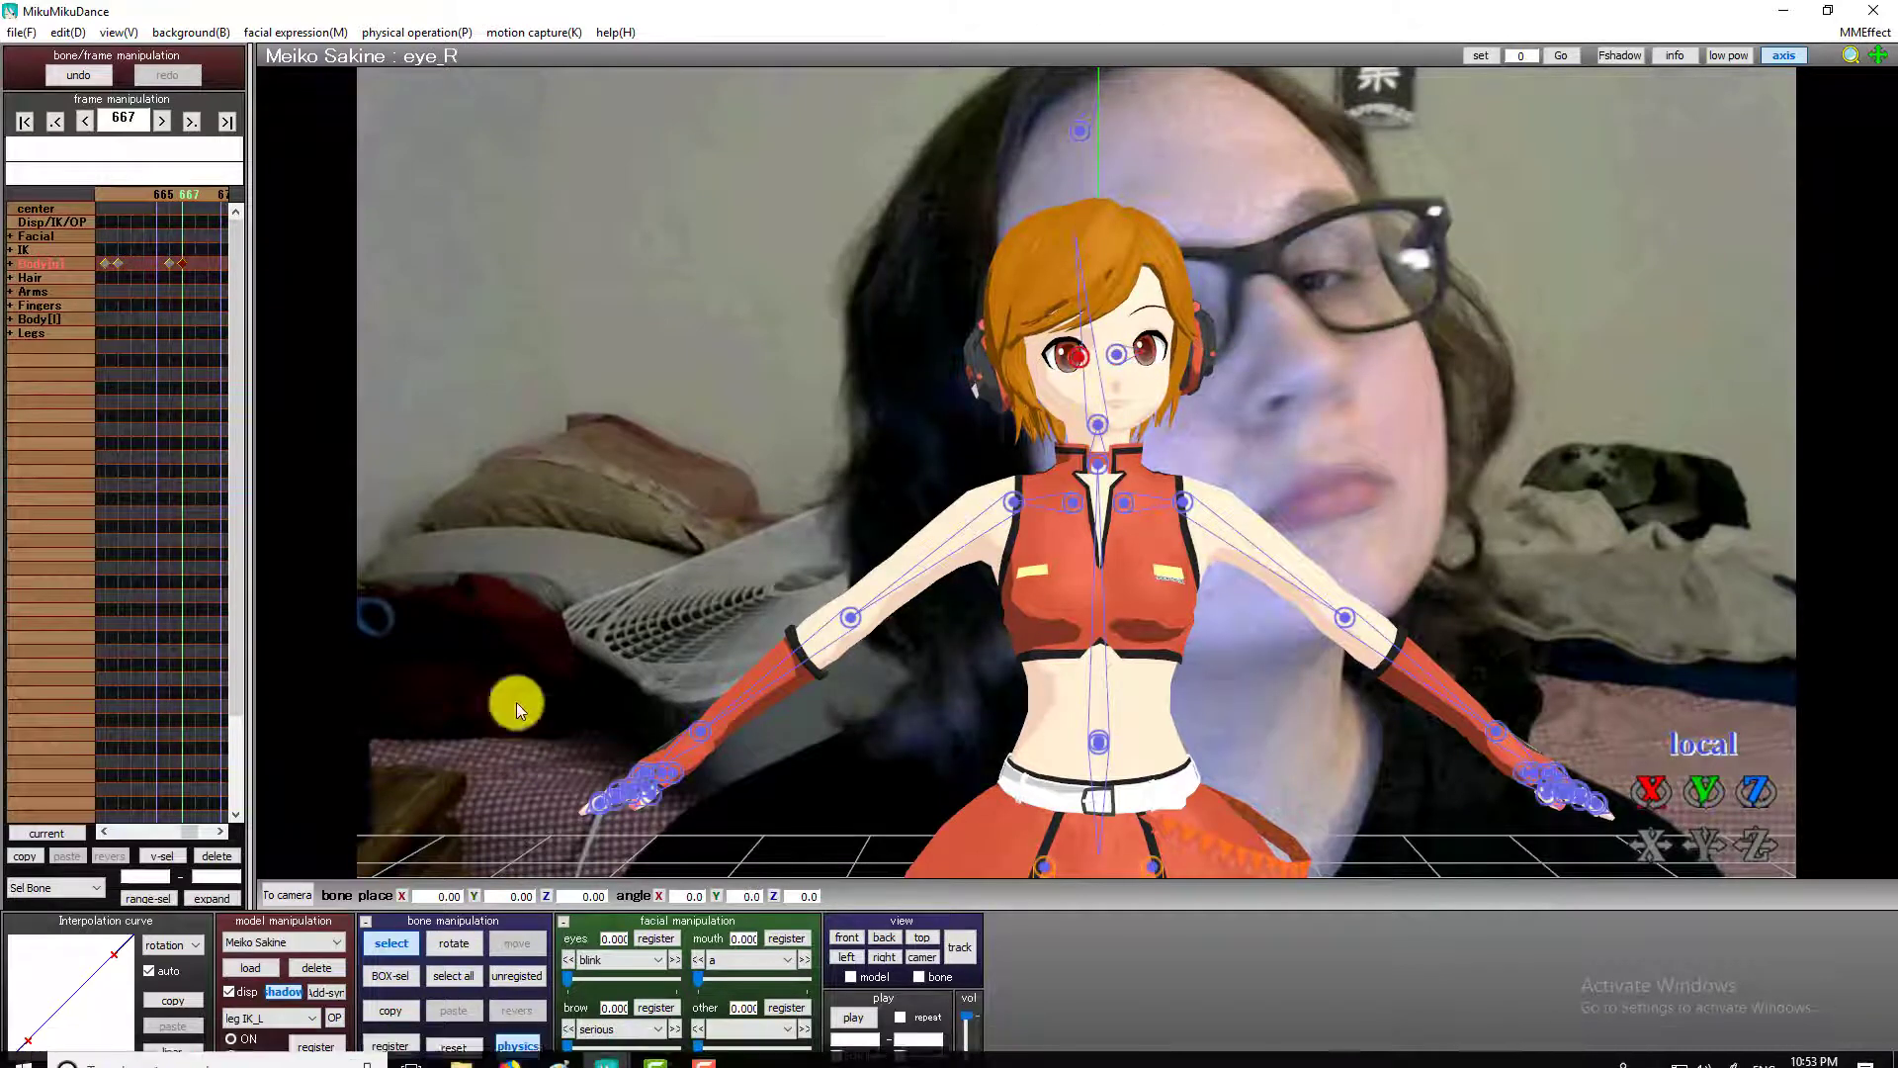
{"action": "left_click", "coordinate": [405, 1046]}
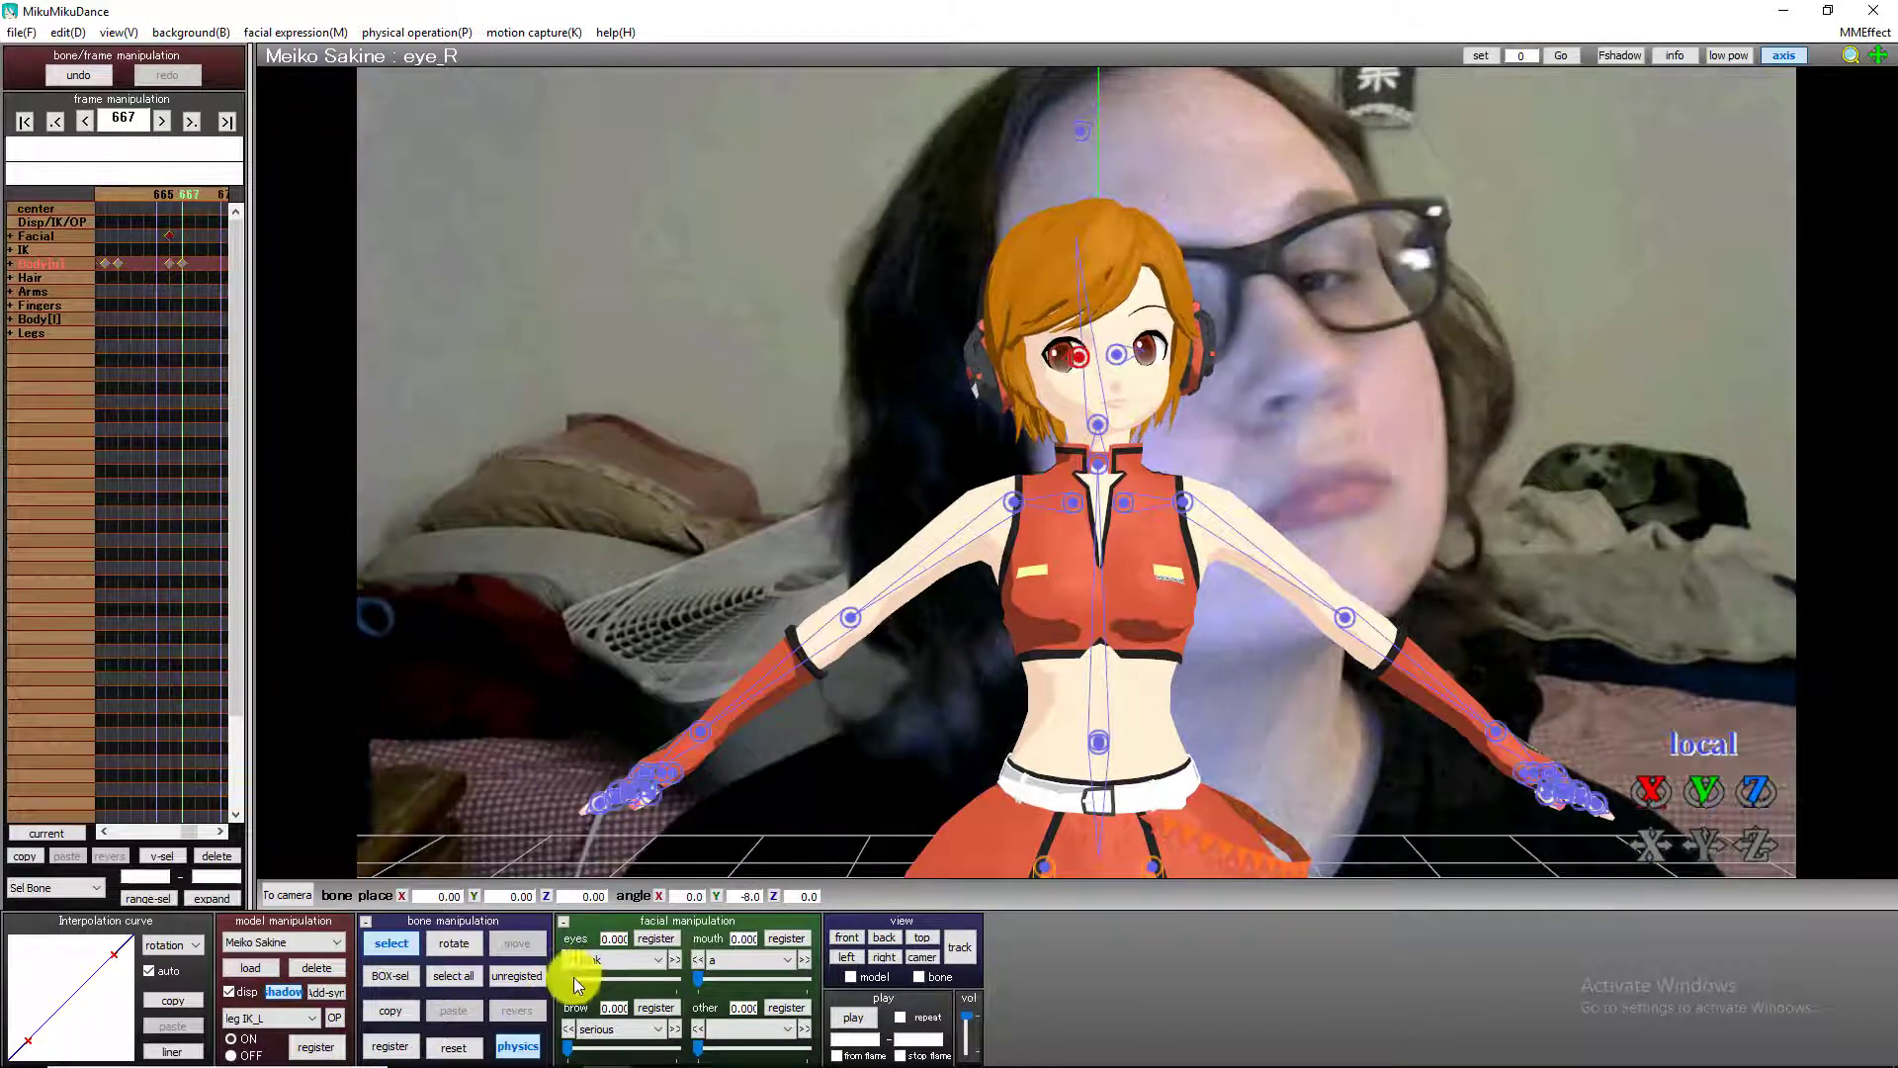
Set the blink morph to 0.220 just after frame 666 and register it.
{"action": "left_click_drag", "start_coordinate": [600, 979], "coordinate": [576, 982]}
{"action": "left_click", "coordinate": [652, 938]}
Register the blink and eye bones at frame 693, and return them to 0 with new keyframes at frame 694.
{"action": "key", "text": "Right"}
{"action": "key", "text": "Right"}
{"action": "key", "text": "Right"}
{"action": "key", "text": "Right"}
{"action": "key", "text": "Right"}
{"action": "key", "text": "Right"}
{"action": "key", "text": "Right"}
{"action": "key", "text": "Right"}
{"action": "key", "text": "Right"}
{"action": "key", "text": "Right"}
{"action": "key", "text": "Right"}
{"action": "key", "text": "Right"}
{"action": "key", "text": "Right"}
{"action": "key", "text": "Right"}
{"action": "key", "text": "Right"}
{"action": "key", "text": "Right"}
{"action": "key", "text": "Right"}
{"action": "key", "text": "Right"}
{"action": "key", "text": "Right"}
{"action": "key", "text": "Right"}
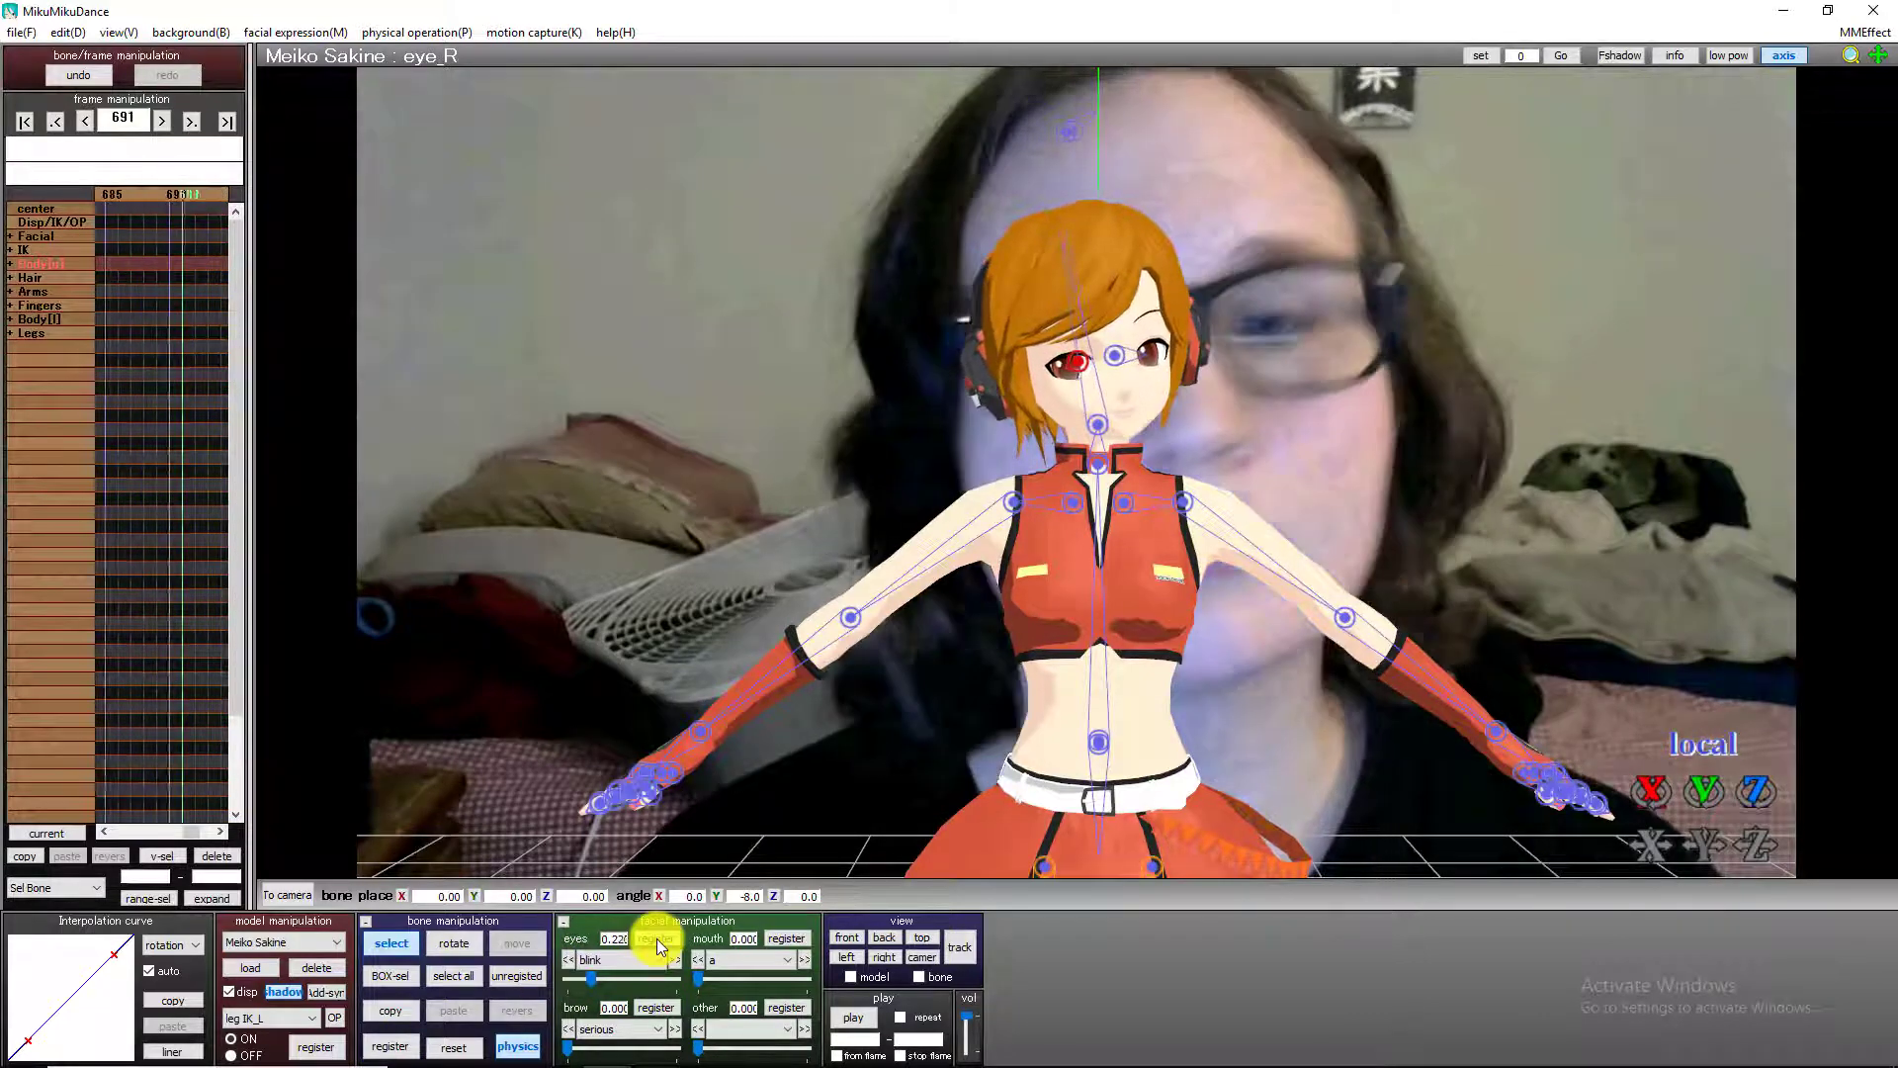
{"action": "left_click", "coordinate": [656, 938]}
{"action": "key", "text": "Right"}
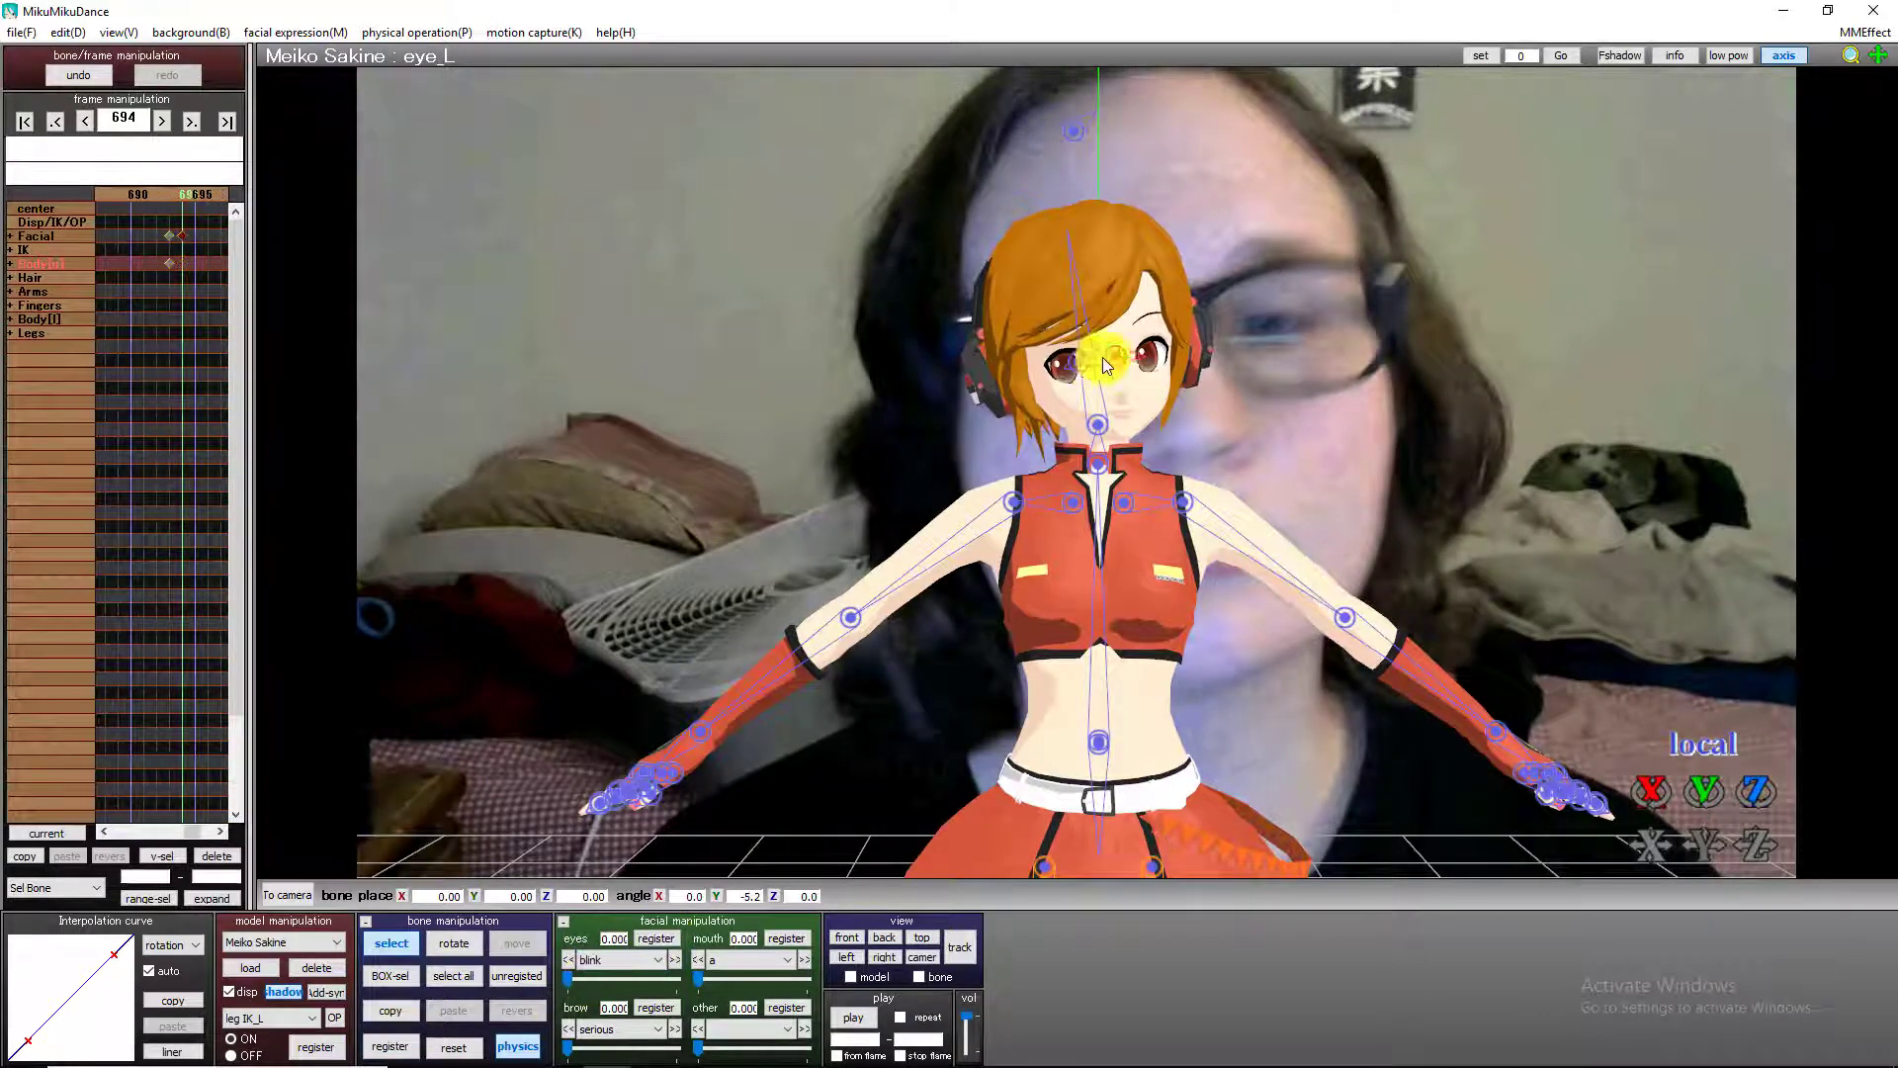
{"action": "left_click", "coordinate": [398, 1044]}
Check the remaining frames up to 801, and play the animation from frame 0 with the bones hidden.
{"action": "key", "text": "Right"}
{"action": "key", "text": "Right"}
{"action": "key", "text": "Right"}
{"action": "key", "text": "Right"}
{"action": "key", "text": "Right"}
{"action": "key", "text": "Right"}
{"action": "key", "text": "Right"}
{"action": "key", "text": "Right"}
{"action": "key", "text": "Right"}
{"action": "key", "text": "Right"}
{"action": "key", "text": "Right"}
{"action": "key", "text": "Right"}
{"action": "key", "text": "Right"}
{"action": "key", "text": "Right"}
{"action": "key", "text": "Right"}
{"action": "key", "text": "Right"}
{"action": "key", "text": "Right"}
{"action": "key", "text": "Right"}
{"action": "key", "text": "Right"}
{"action": "key", "text": "Right"}
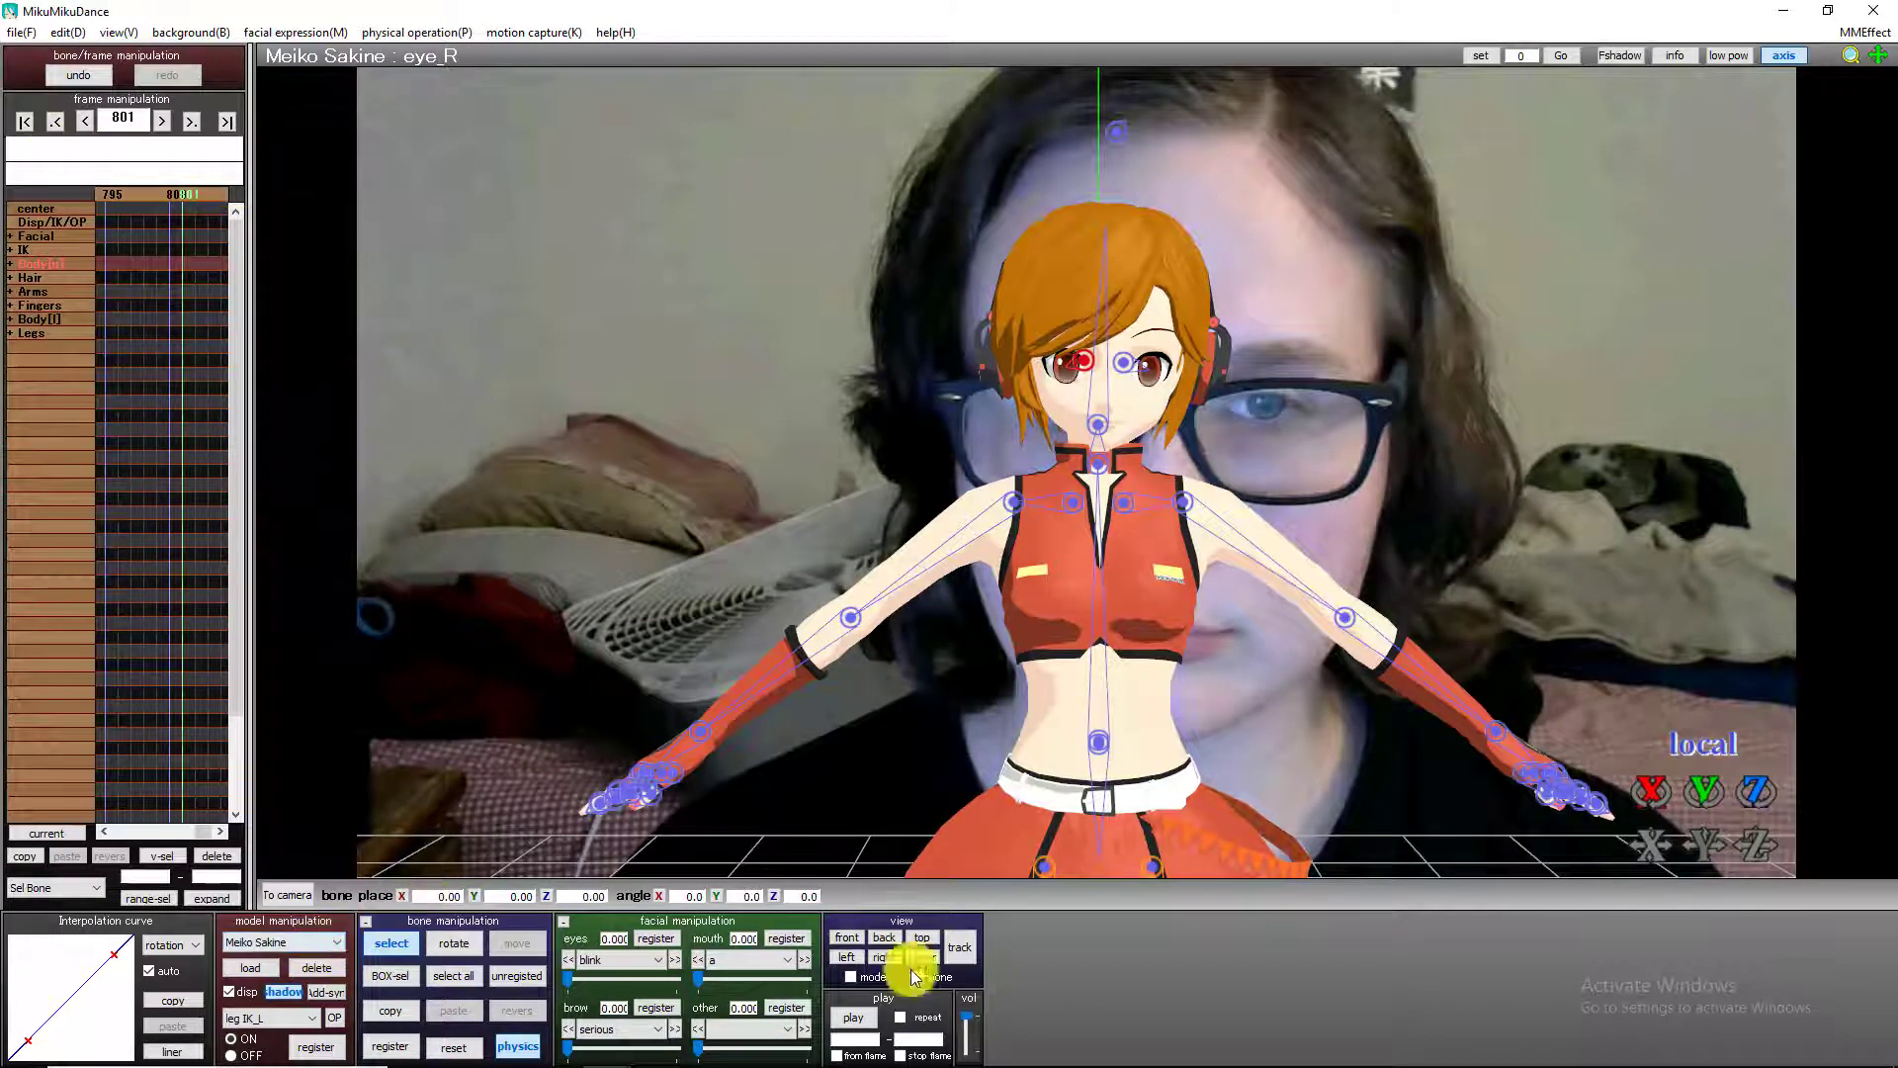
{"action": "left_click", "coordinate": [25, 121]}
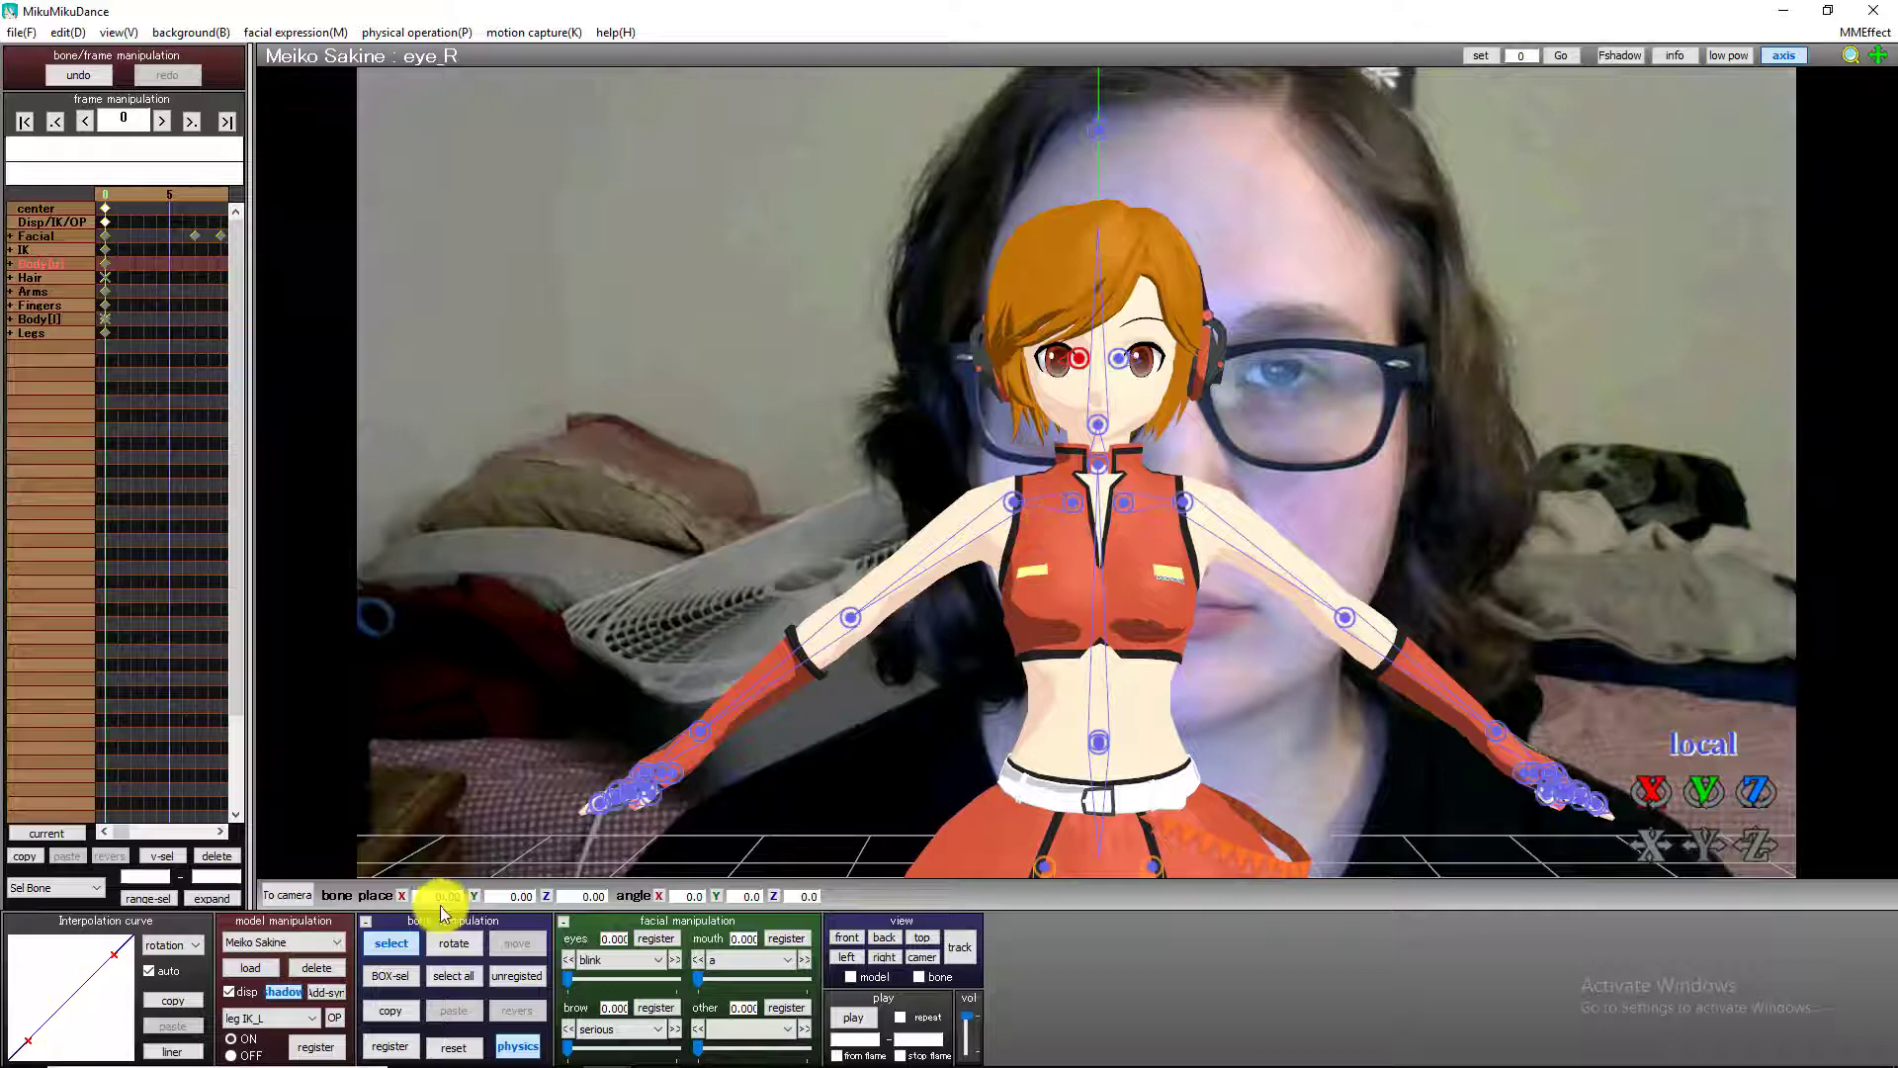
{"action": "left_click", "coordinate": [384, 943]}
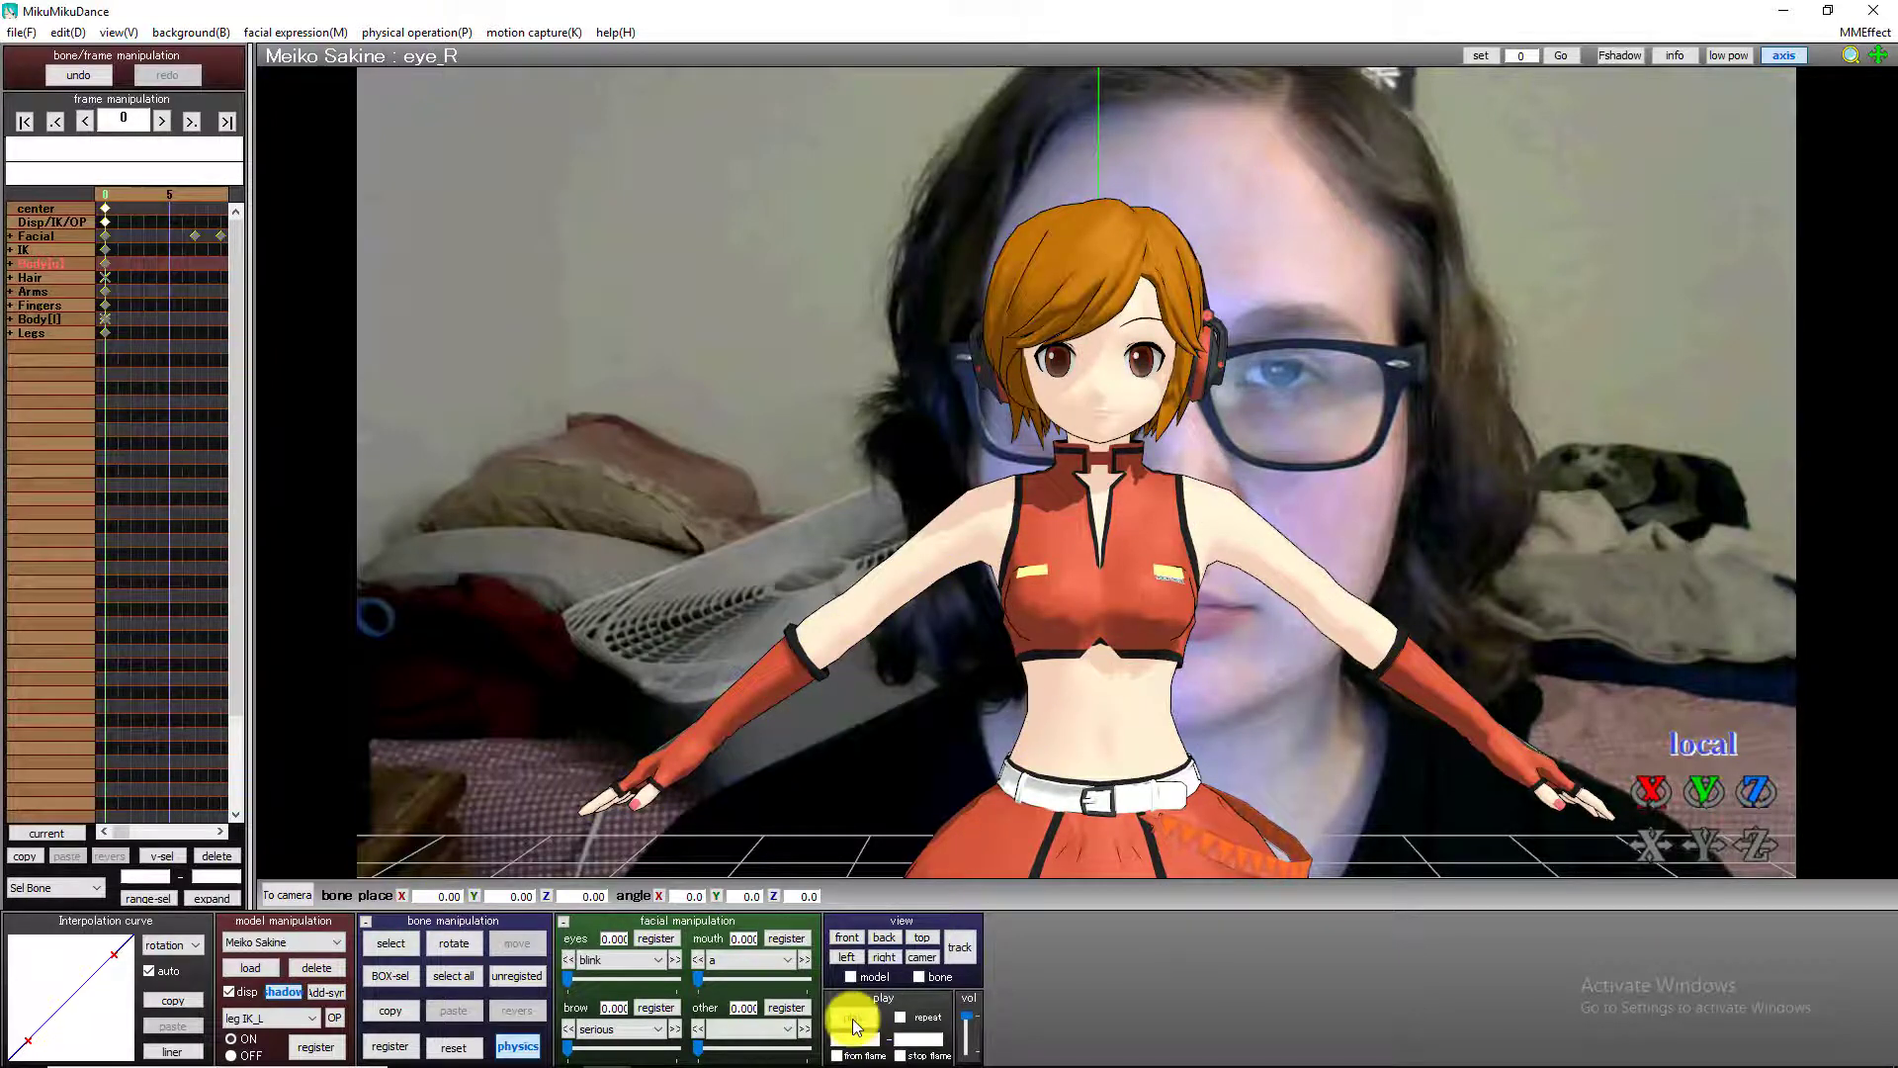
{"action": "left_click", "coordinate": [854, 1018]}
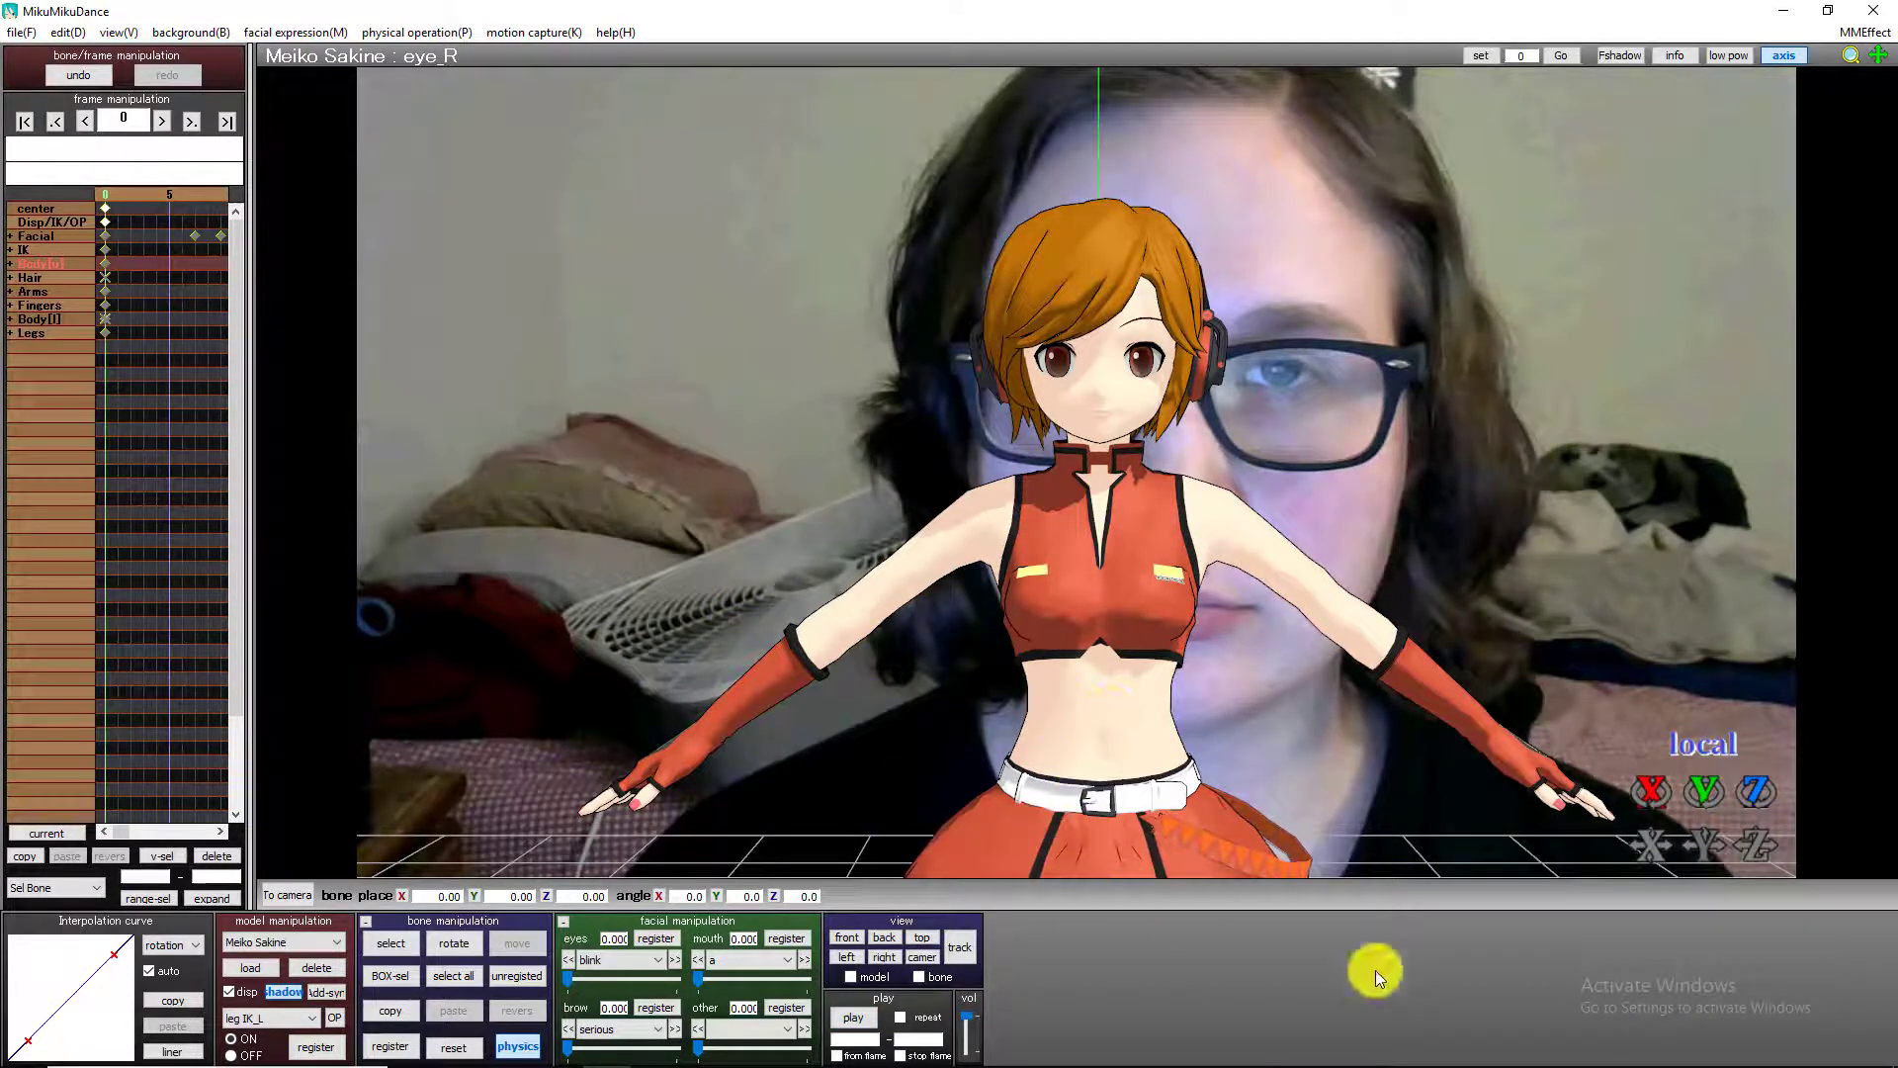
Close this MikuMikuDance project and switch to the other open one with the red-haired model.
{"action": "left_click", "coordinate": [1878, 10]}
{"action": "left_click", "coordinate": [930, 619]}
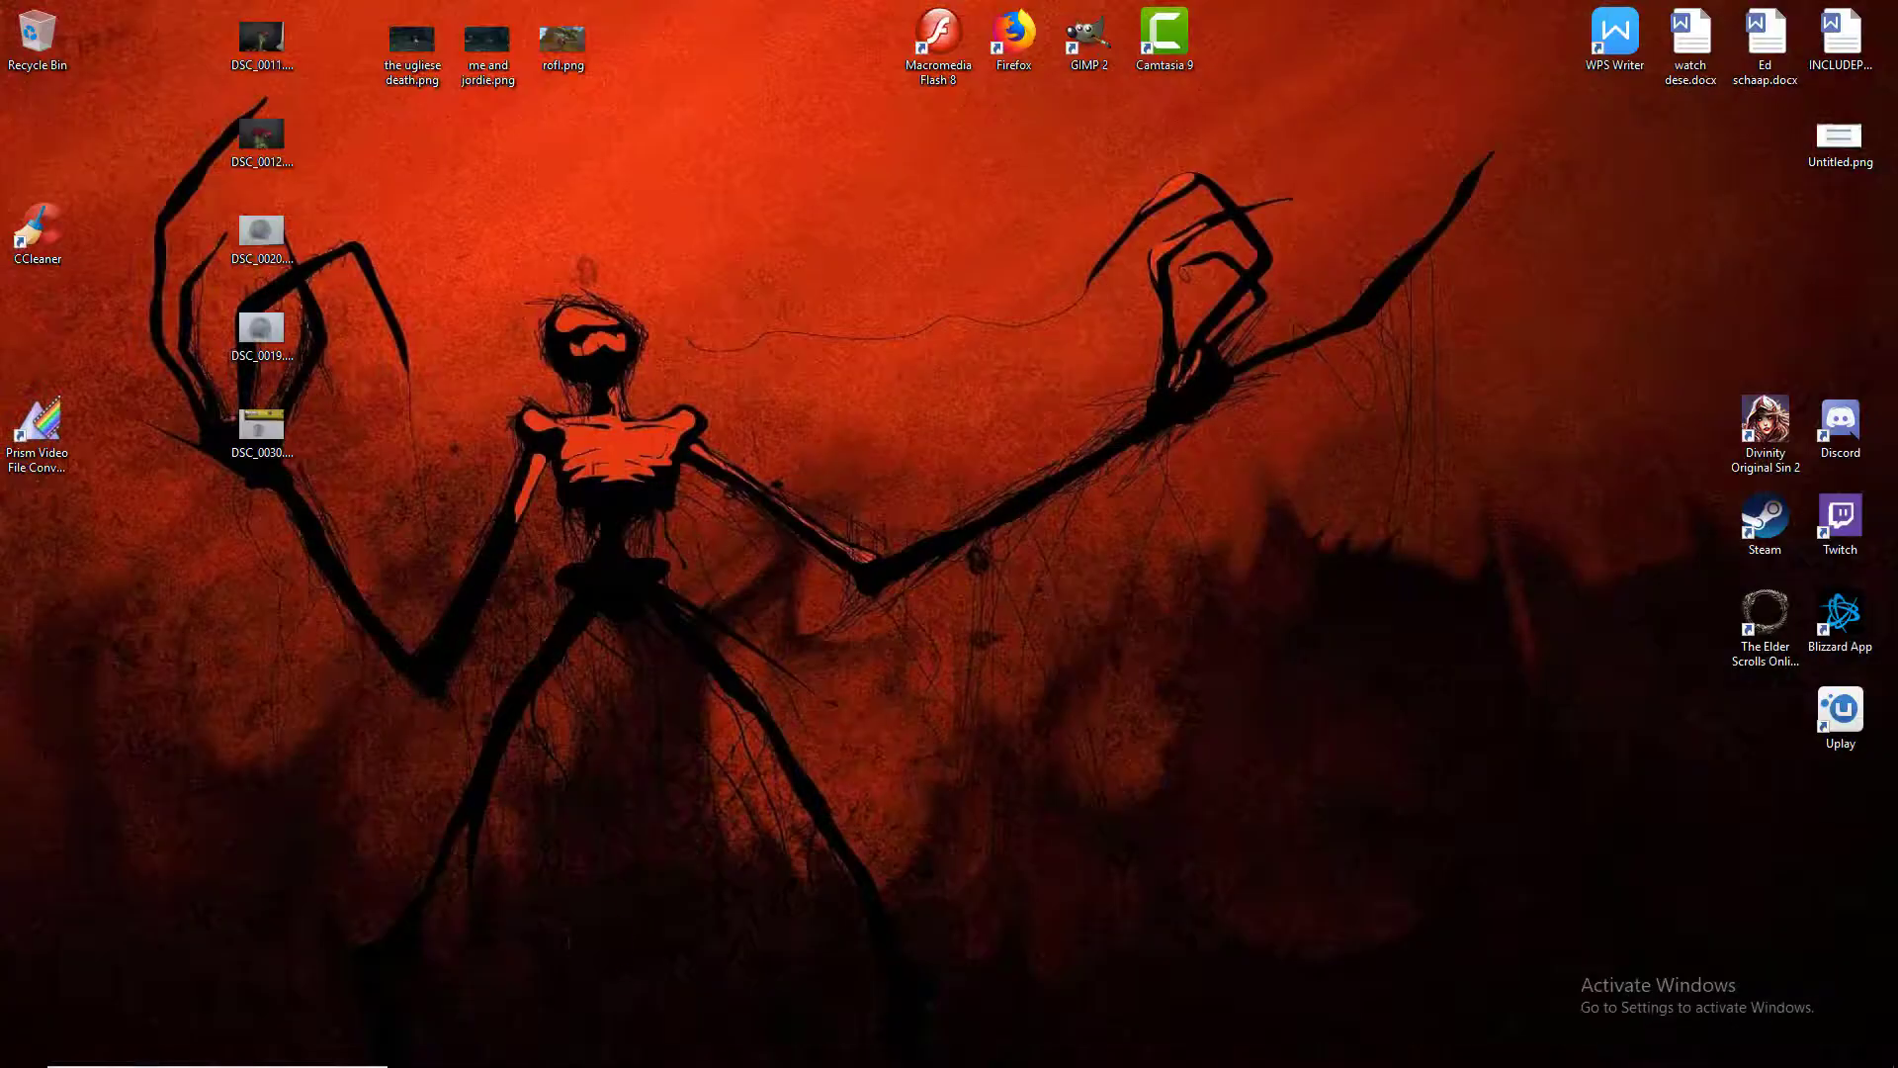
{"action": "left_click", "coordinate": [606, 1038]}
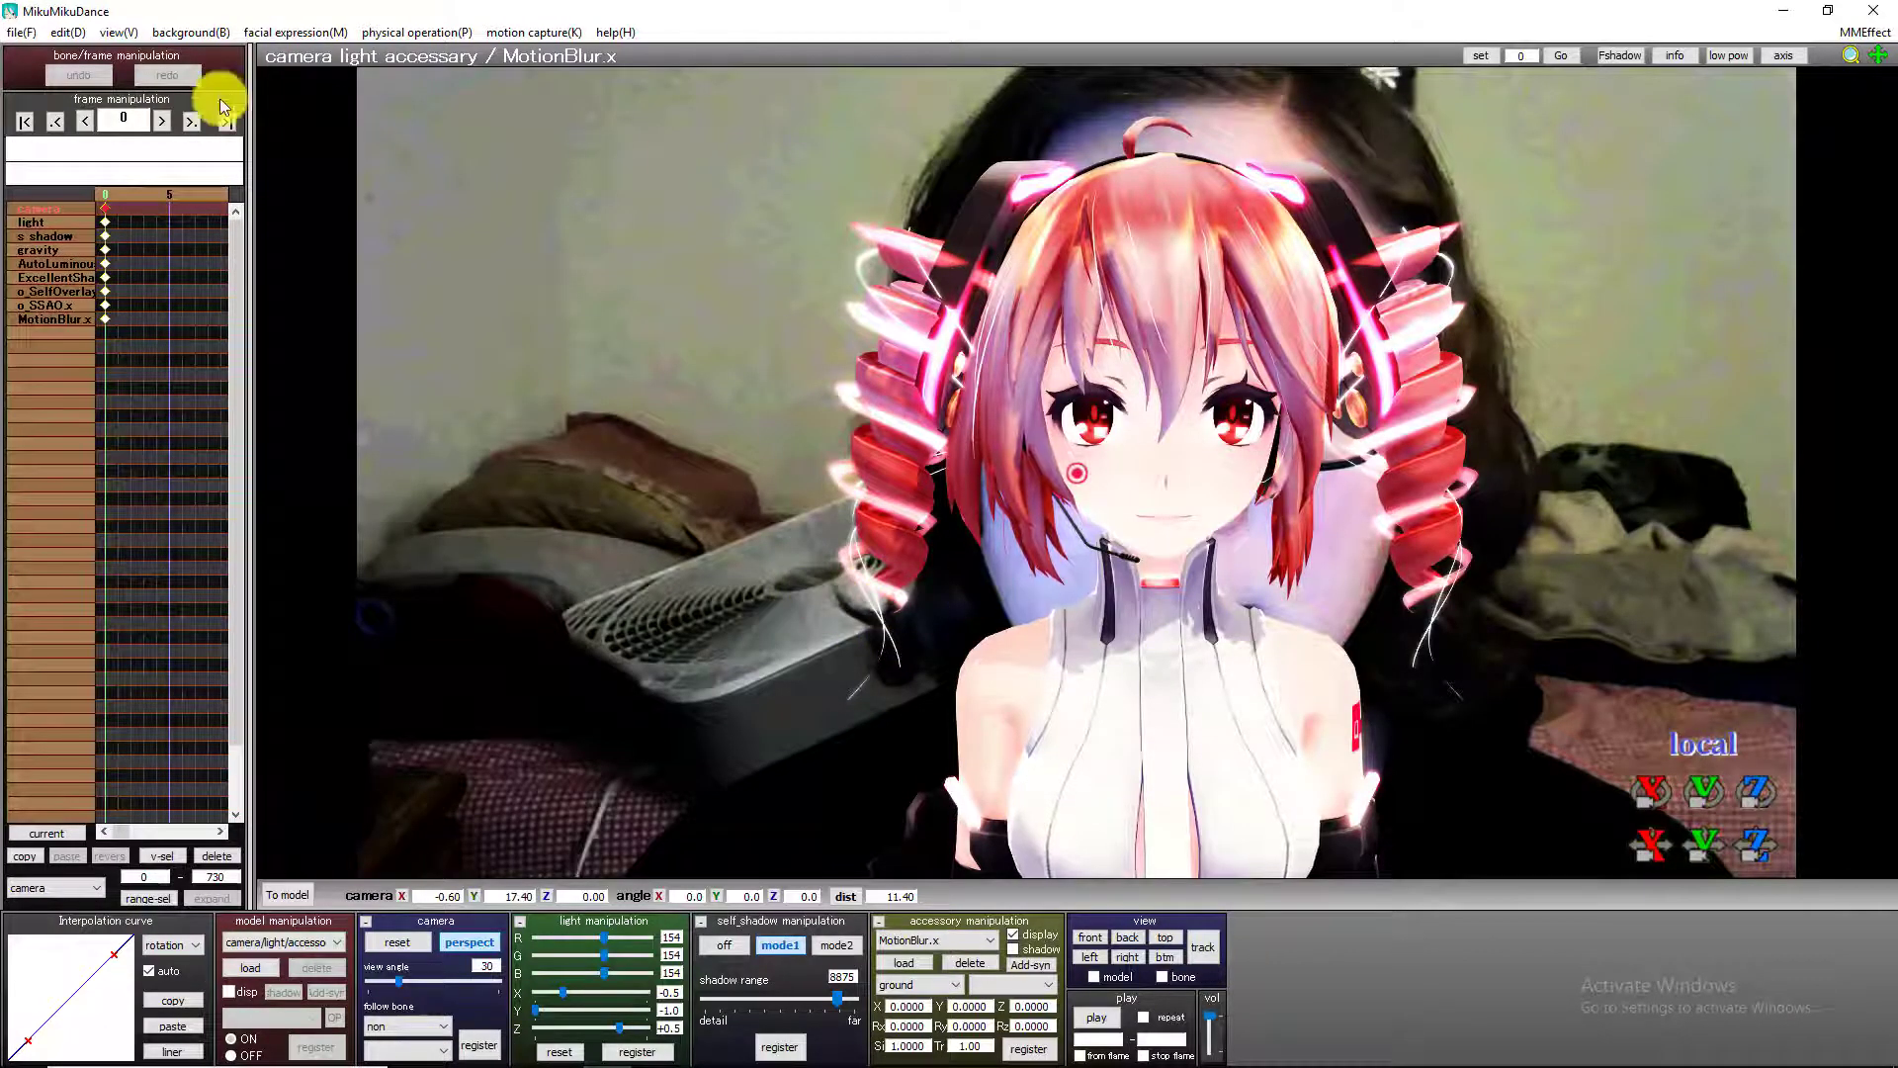
Turn off the background AVI video behind the red-haired model.
{"action": "left_click", "coordinate": [188, 33]}
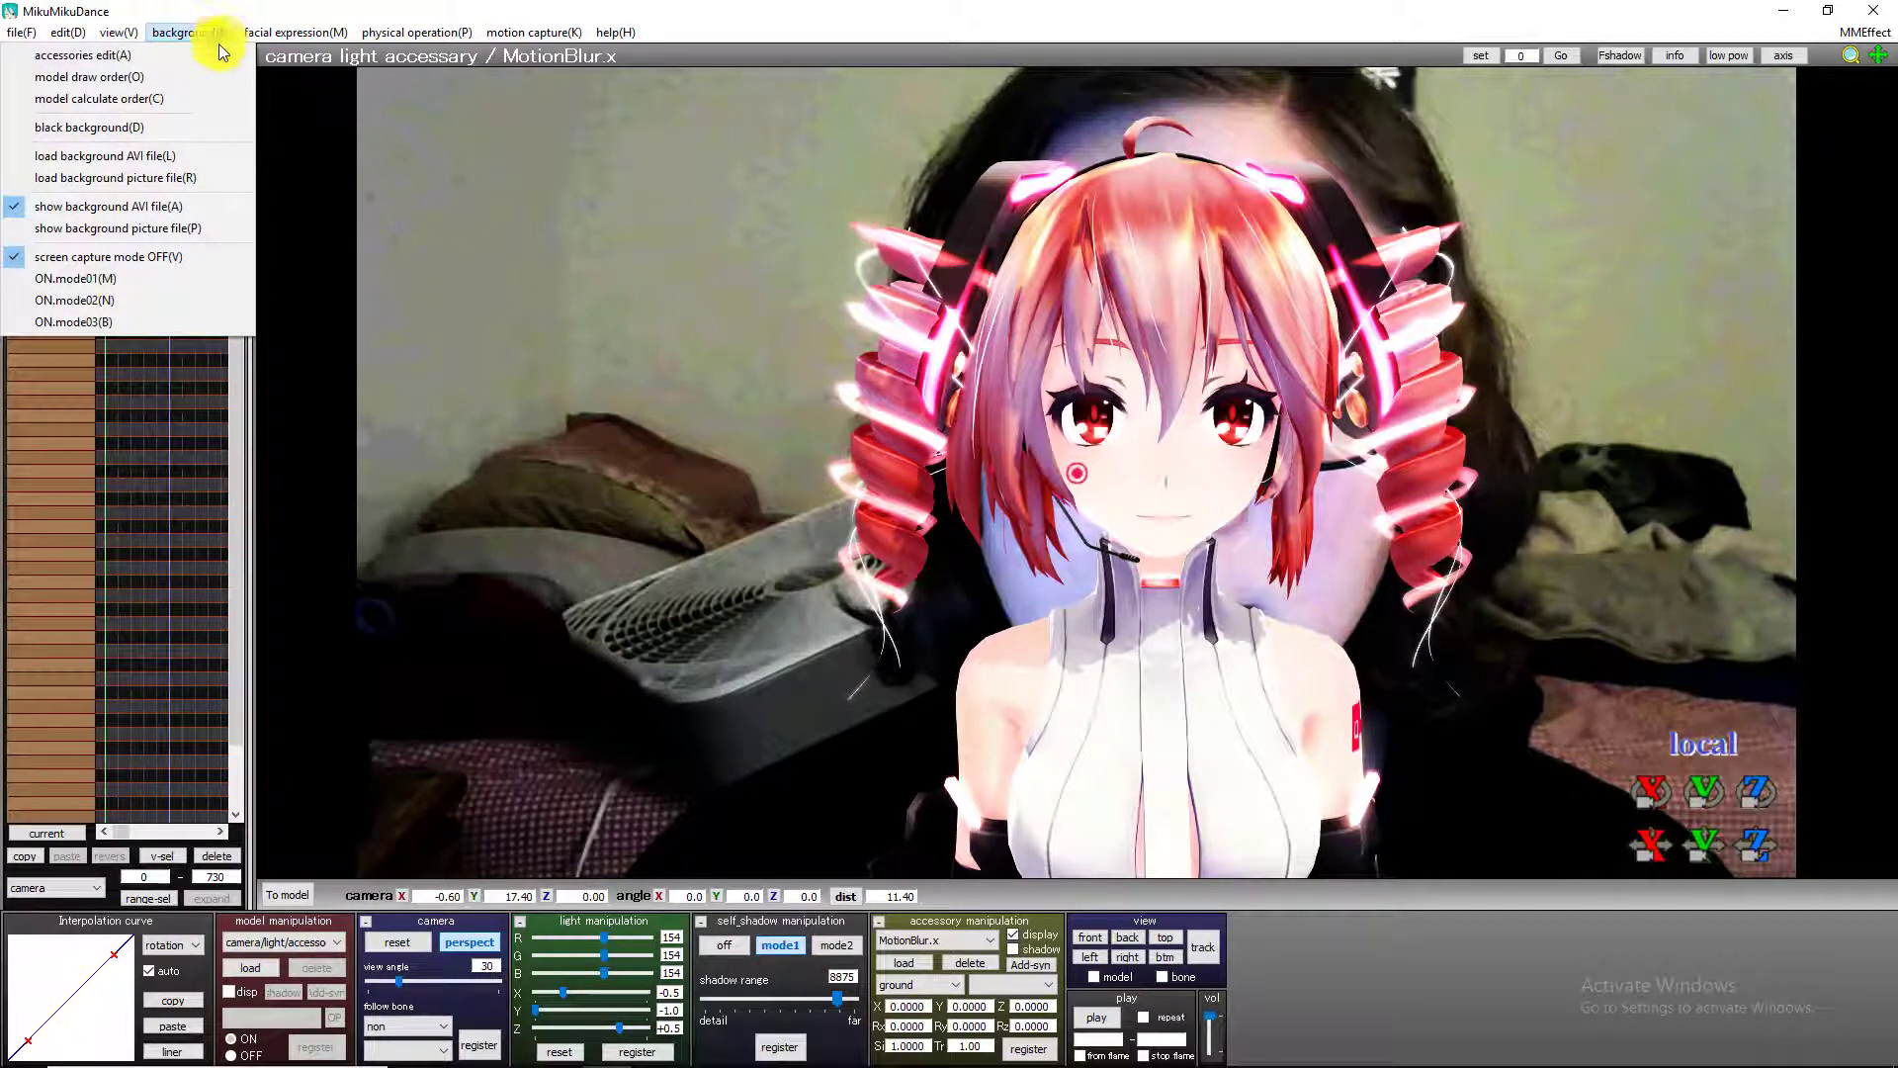
{"action": "left_click", "coordinate": [182, 227]}
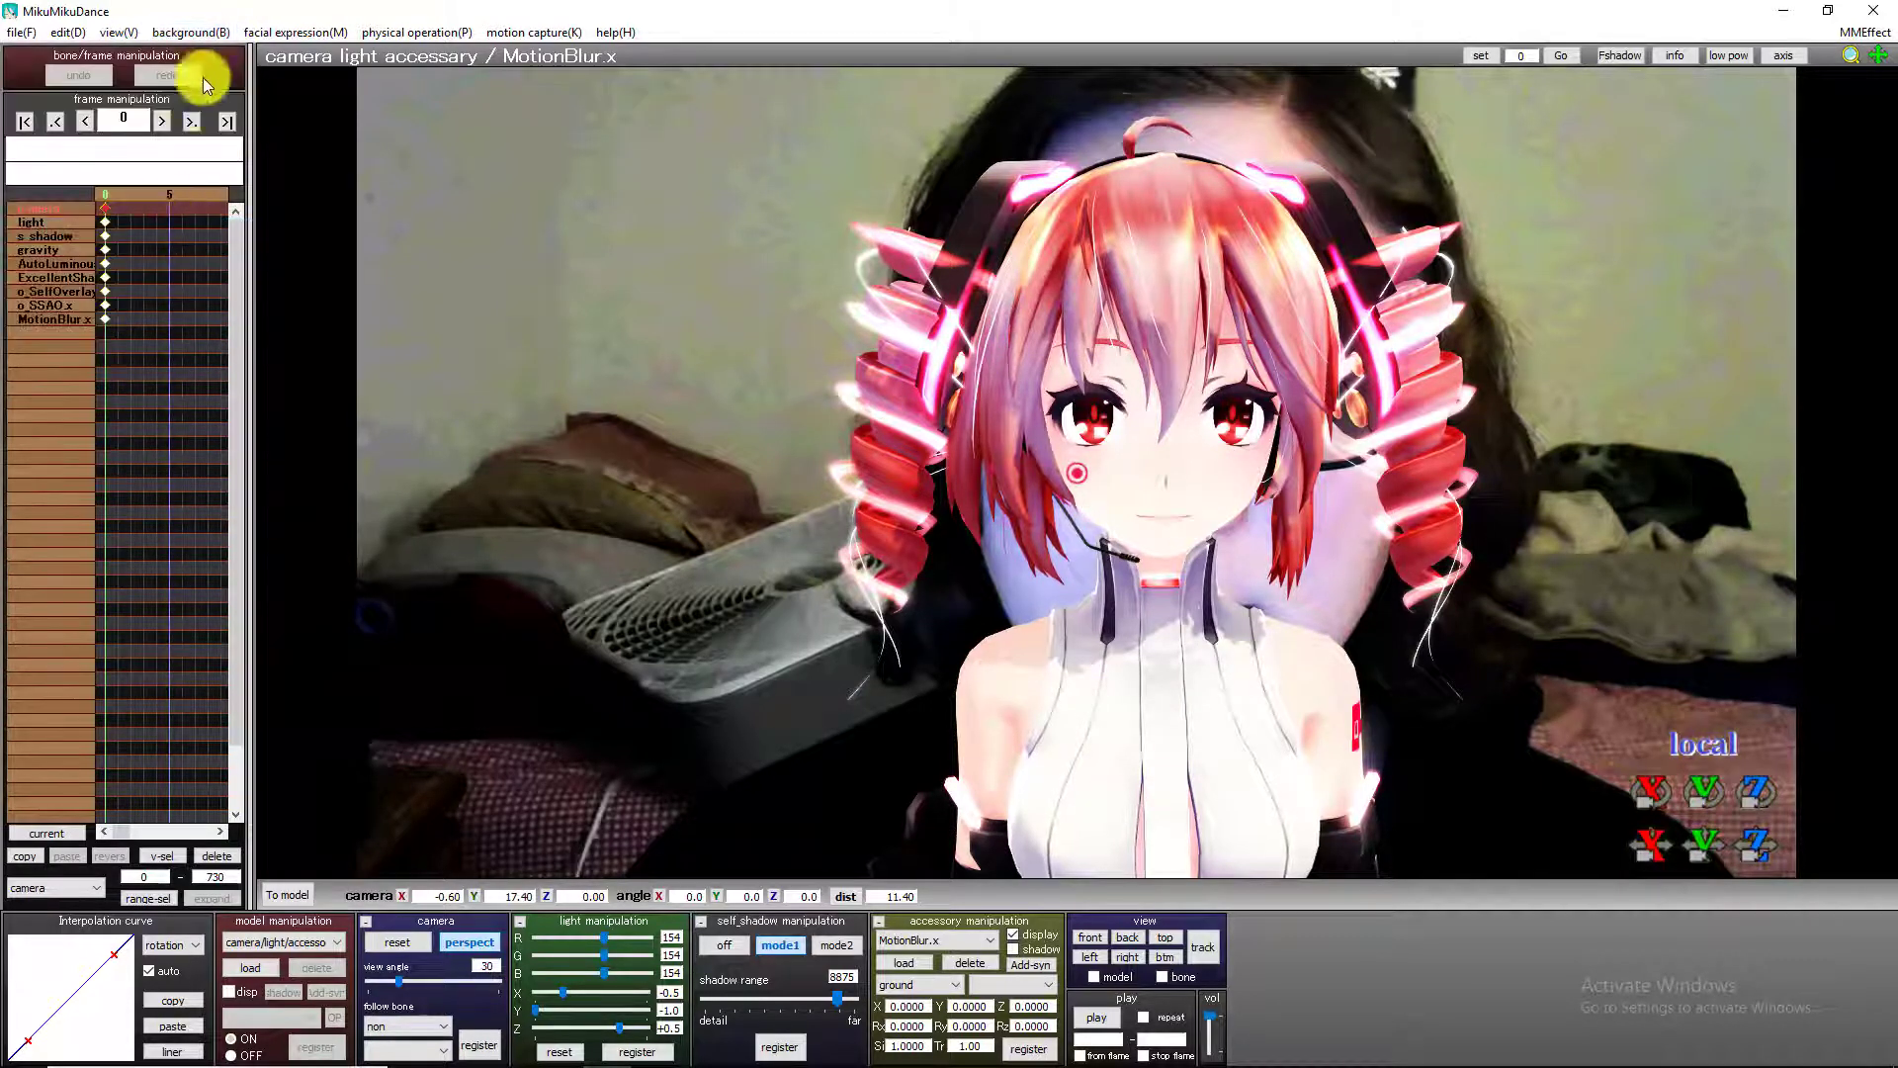
{"action": "left_click", "coordinate": [201, 34]}
{"action": "left_click", "coordinate": [114, 190]}
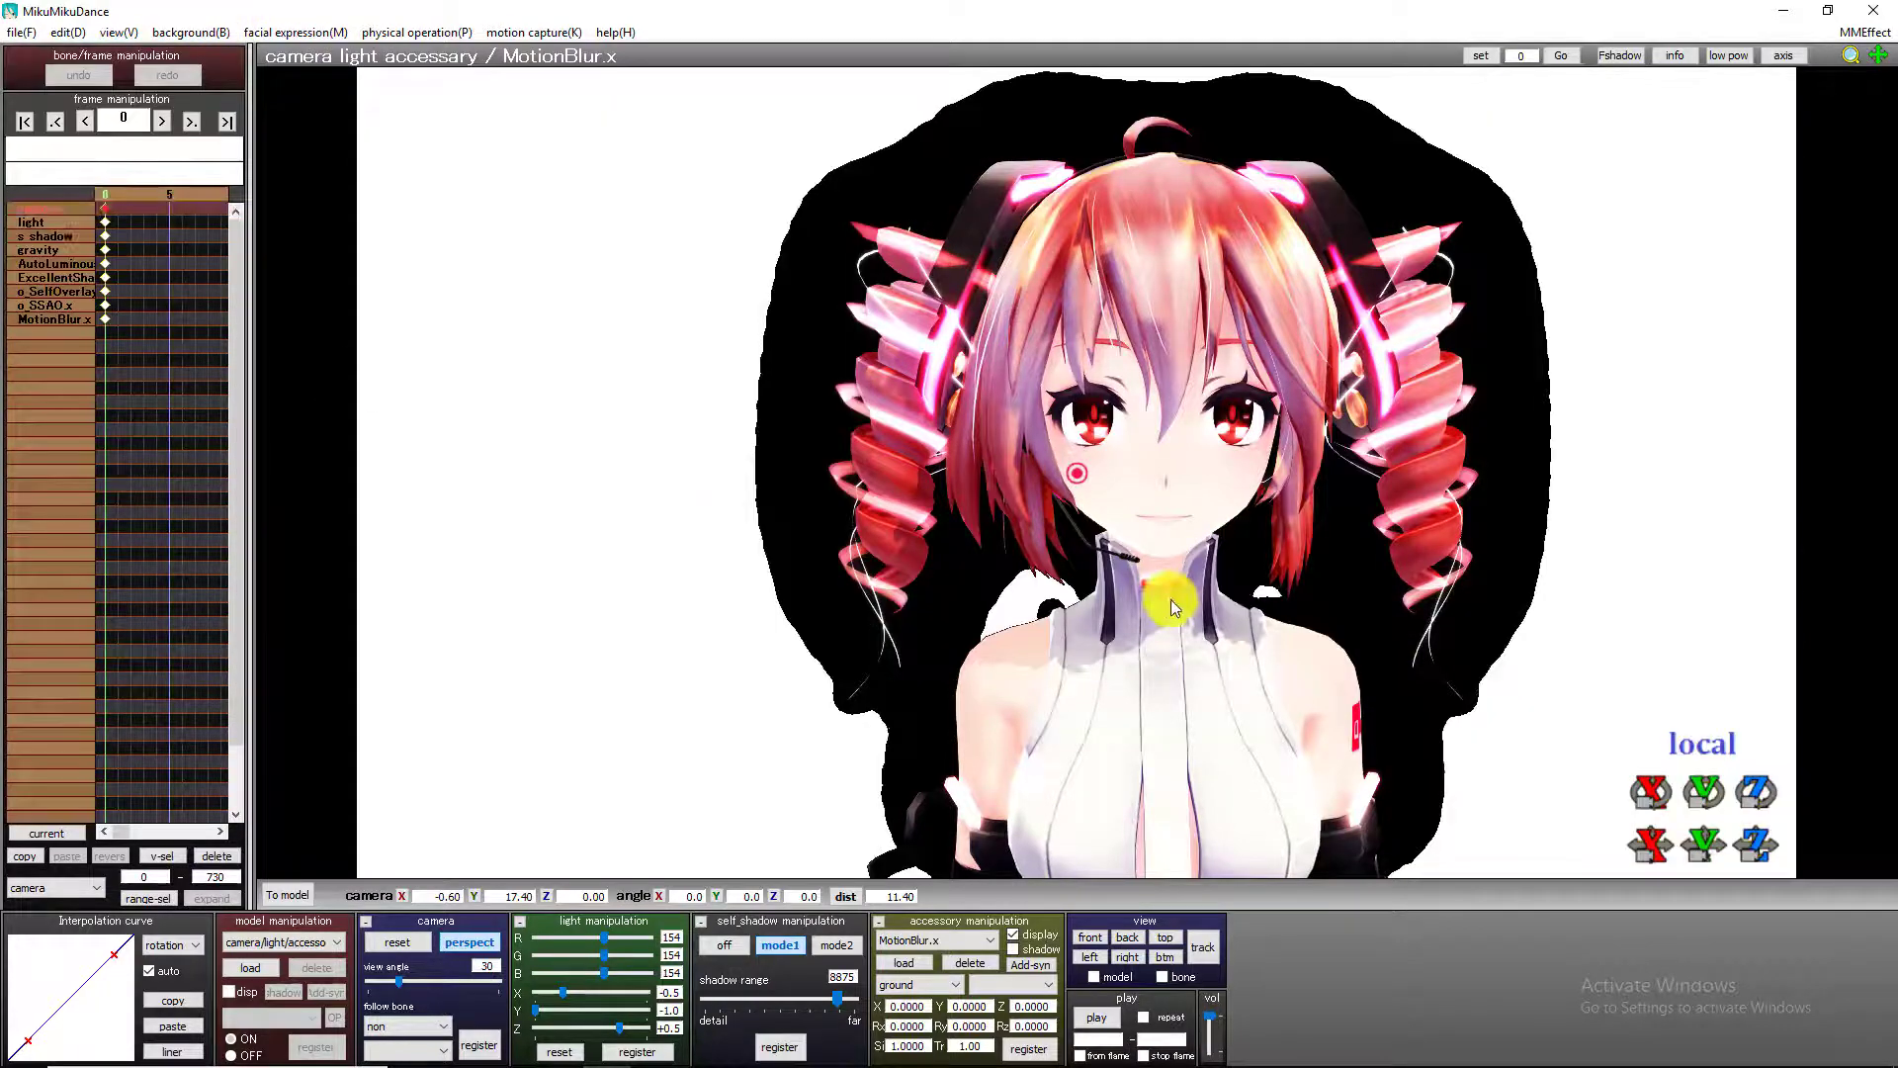
{"action": "right_click_drag", "start_coordinate": [905, 644], "coordinate": [1394, 643]}
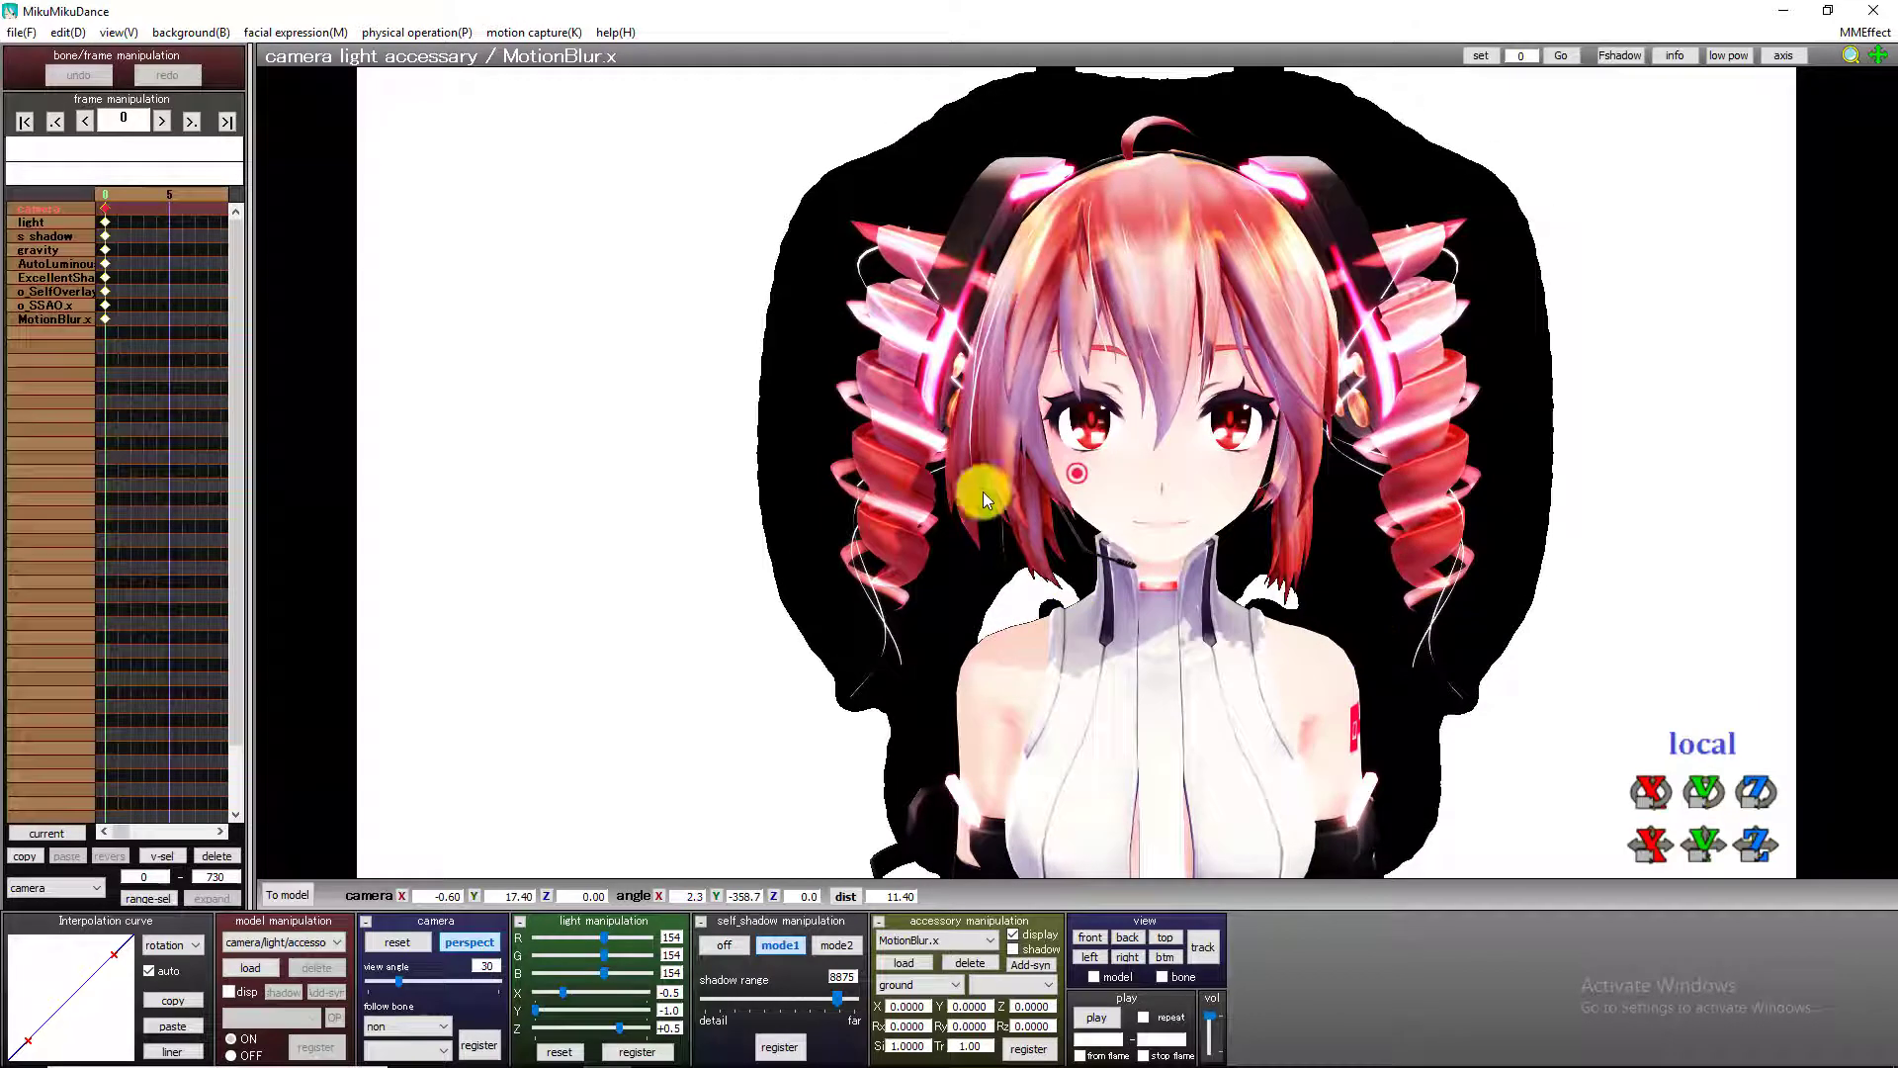
Start loading an accessory and browse to the lightcube stage folder inside UserFile > BackGround.
{"action": "left_click", "coordinate": [903, 964]}
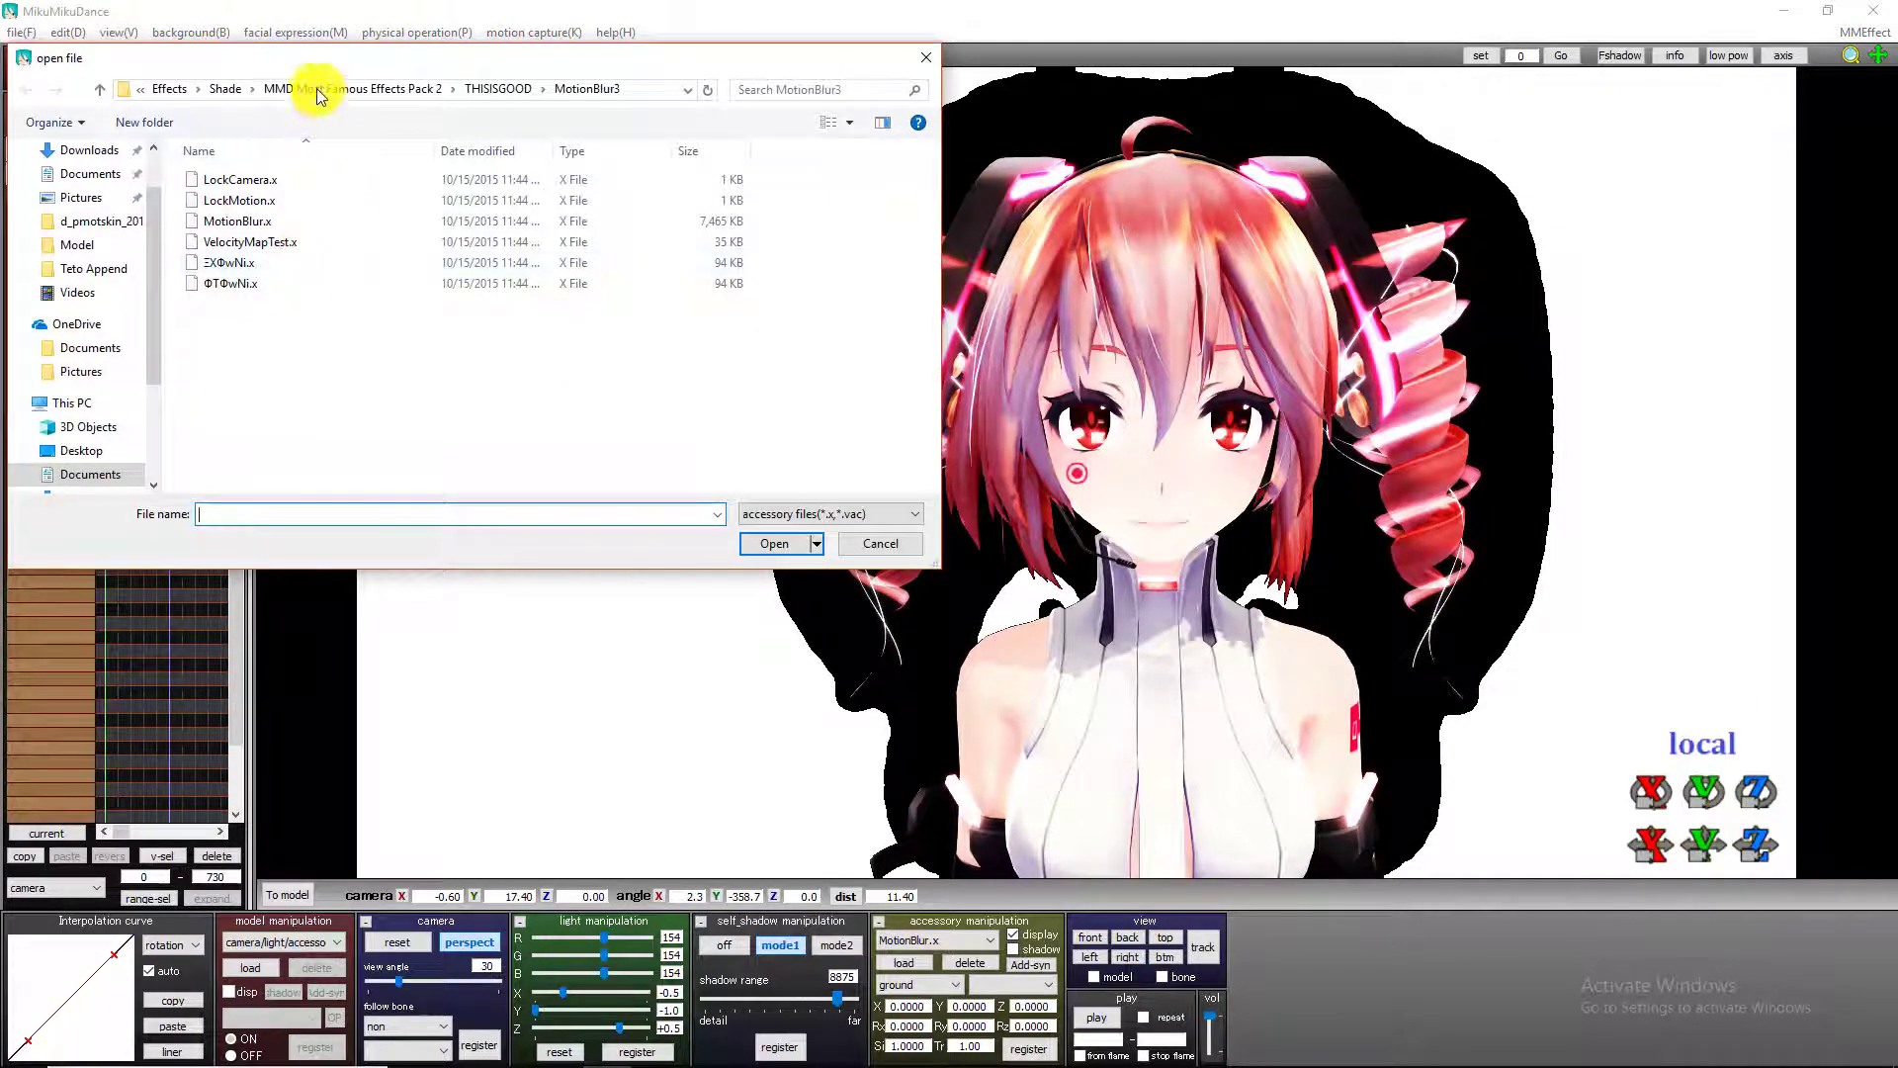
{"action": "left_click", "coordinate": [170, 89]}
{"action": "left_click", "coordinate": [239, 90]}
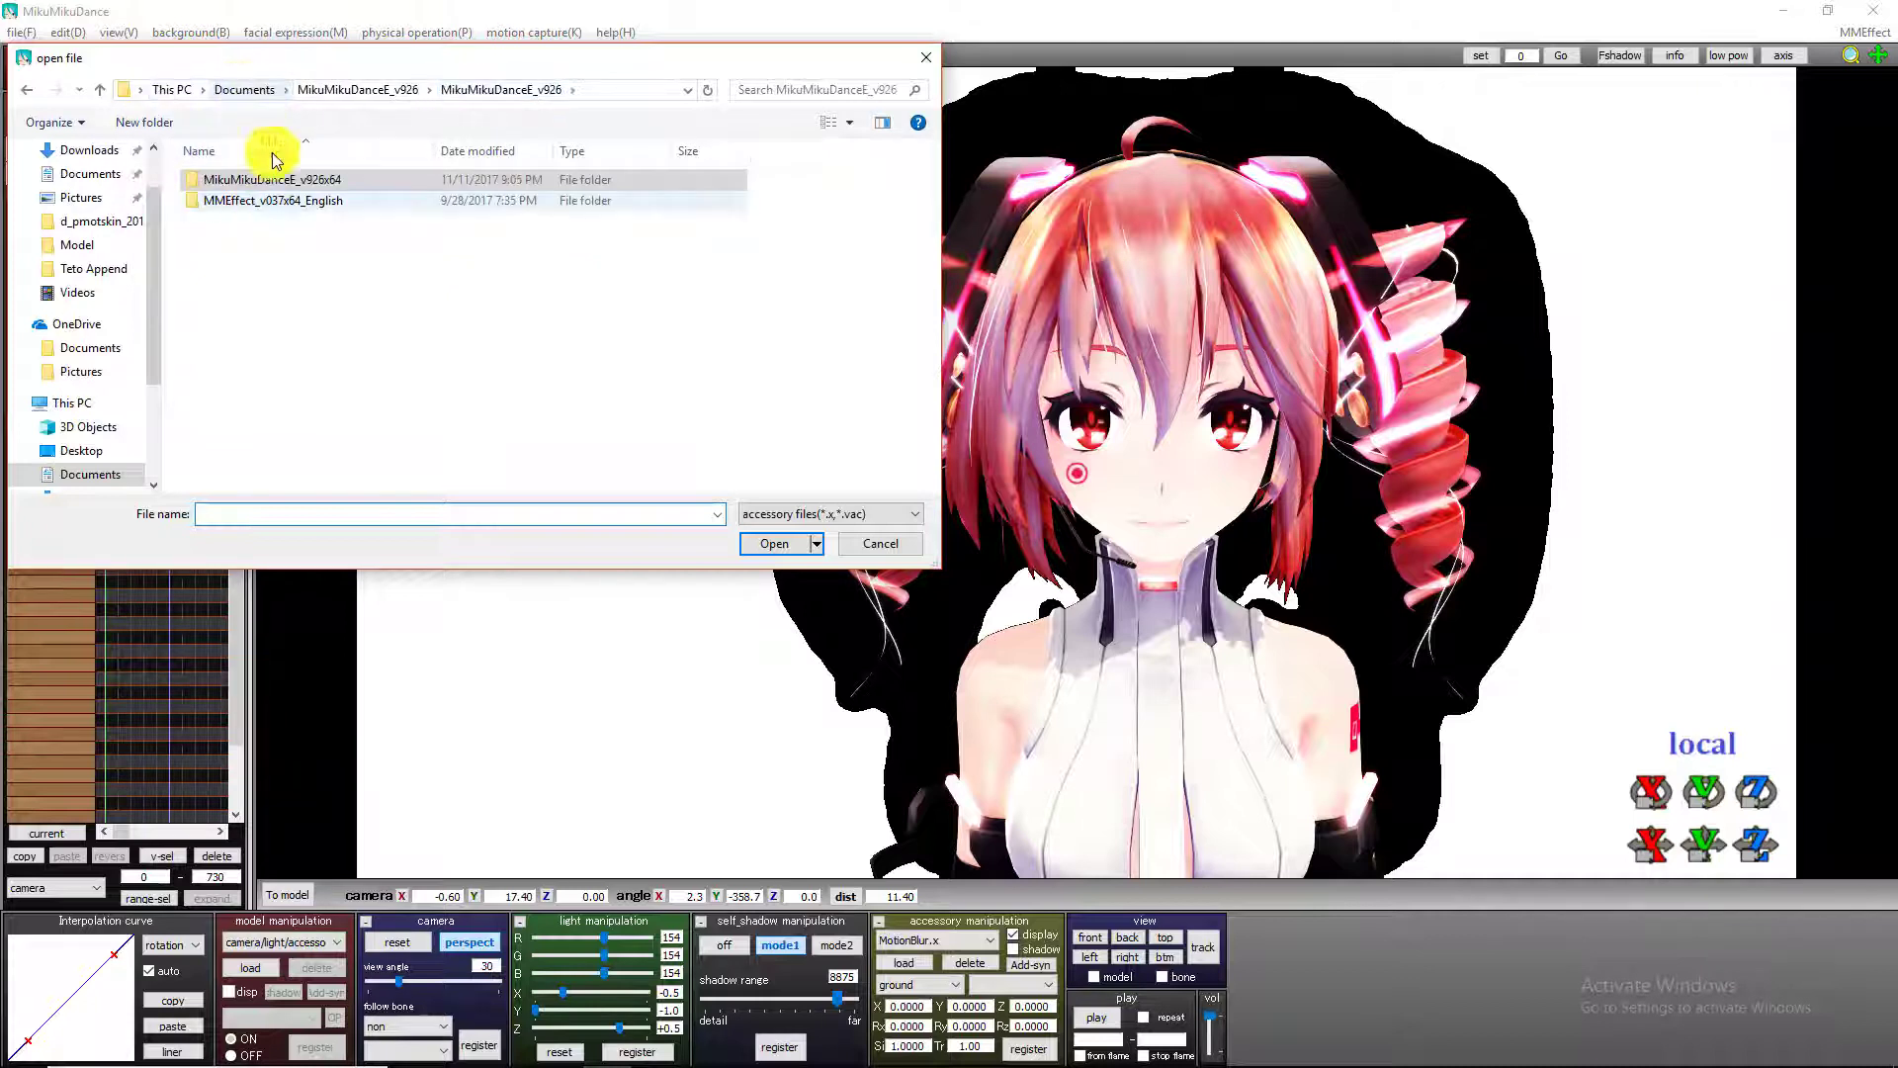
{"action": "double_click", "coordinate": [247, 179]}
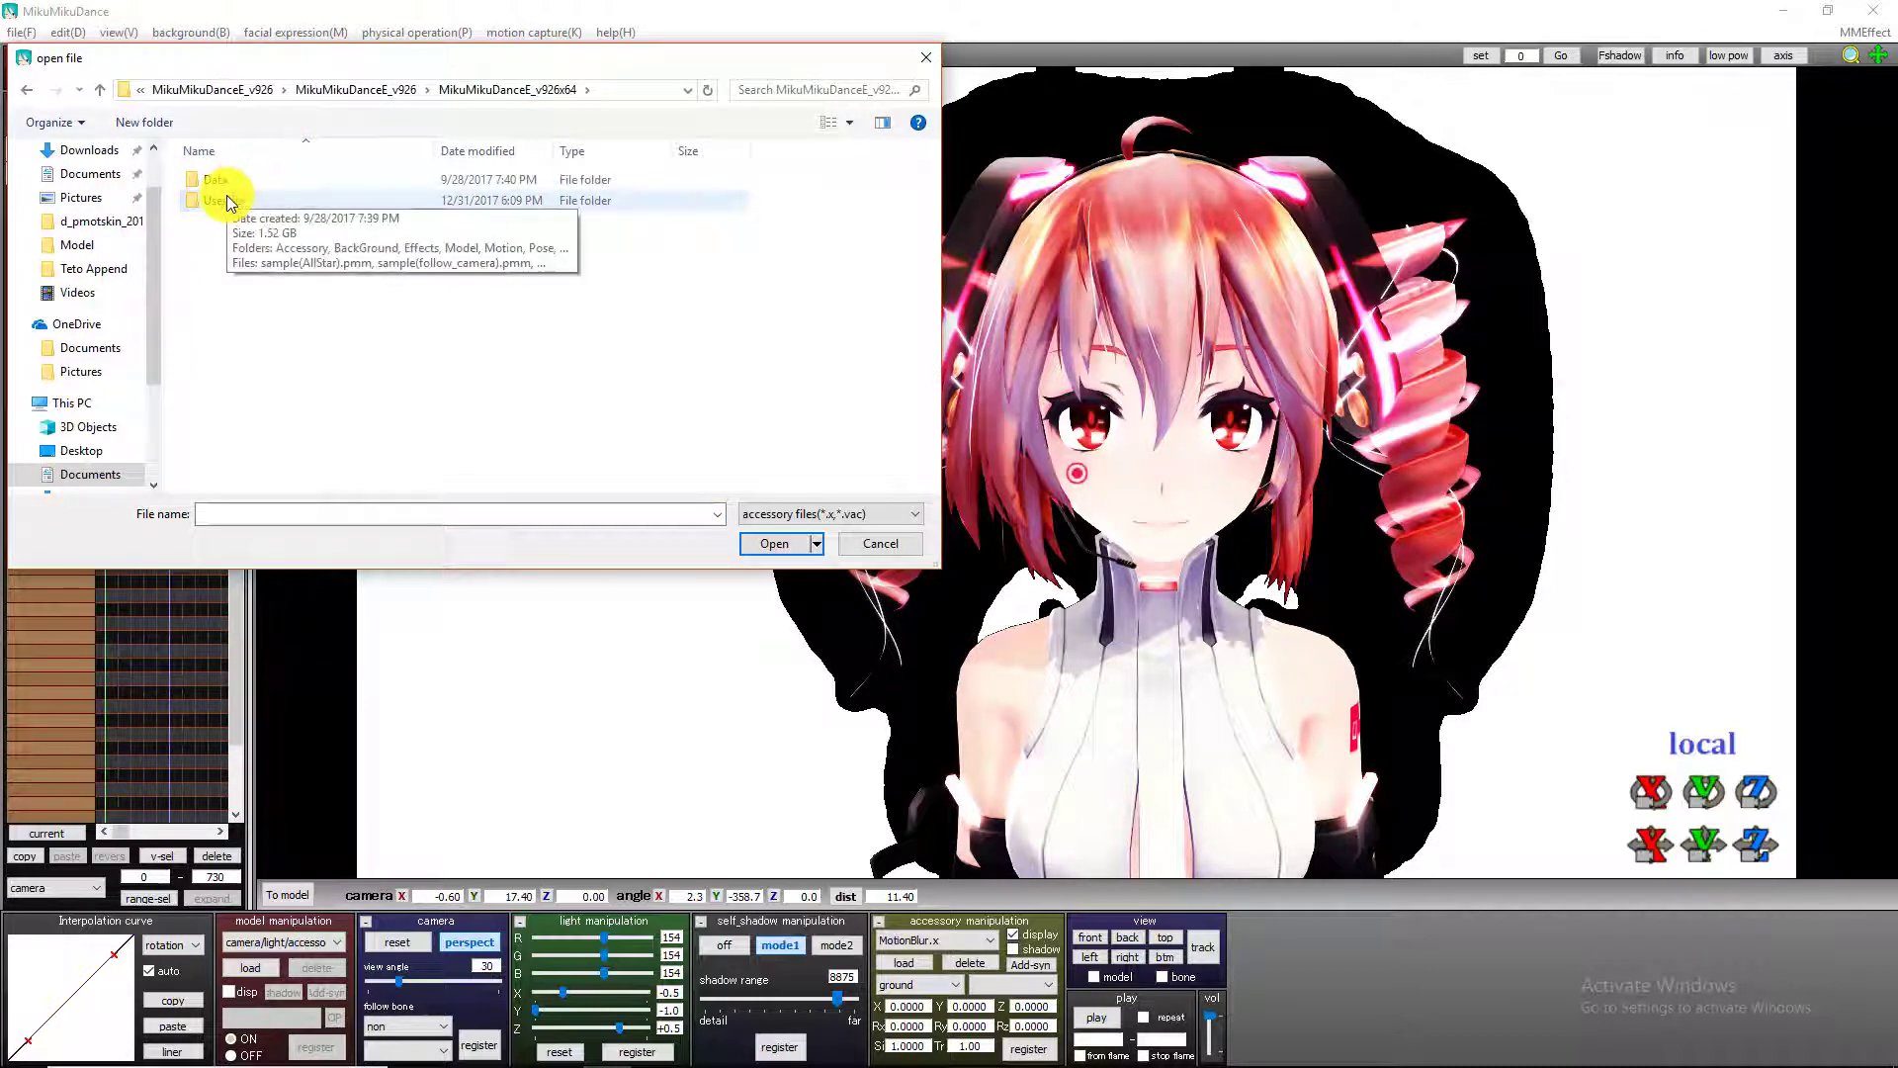
{"action": "double_click", "coordinate": [228, 199]}
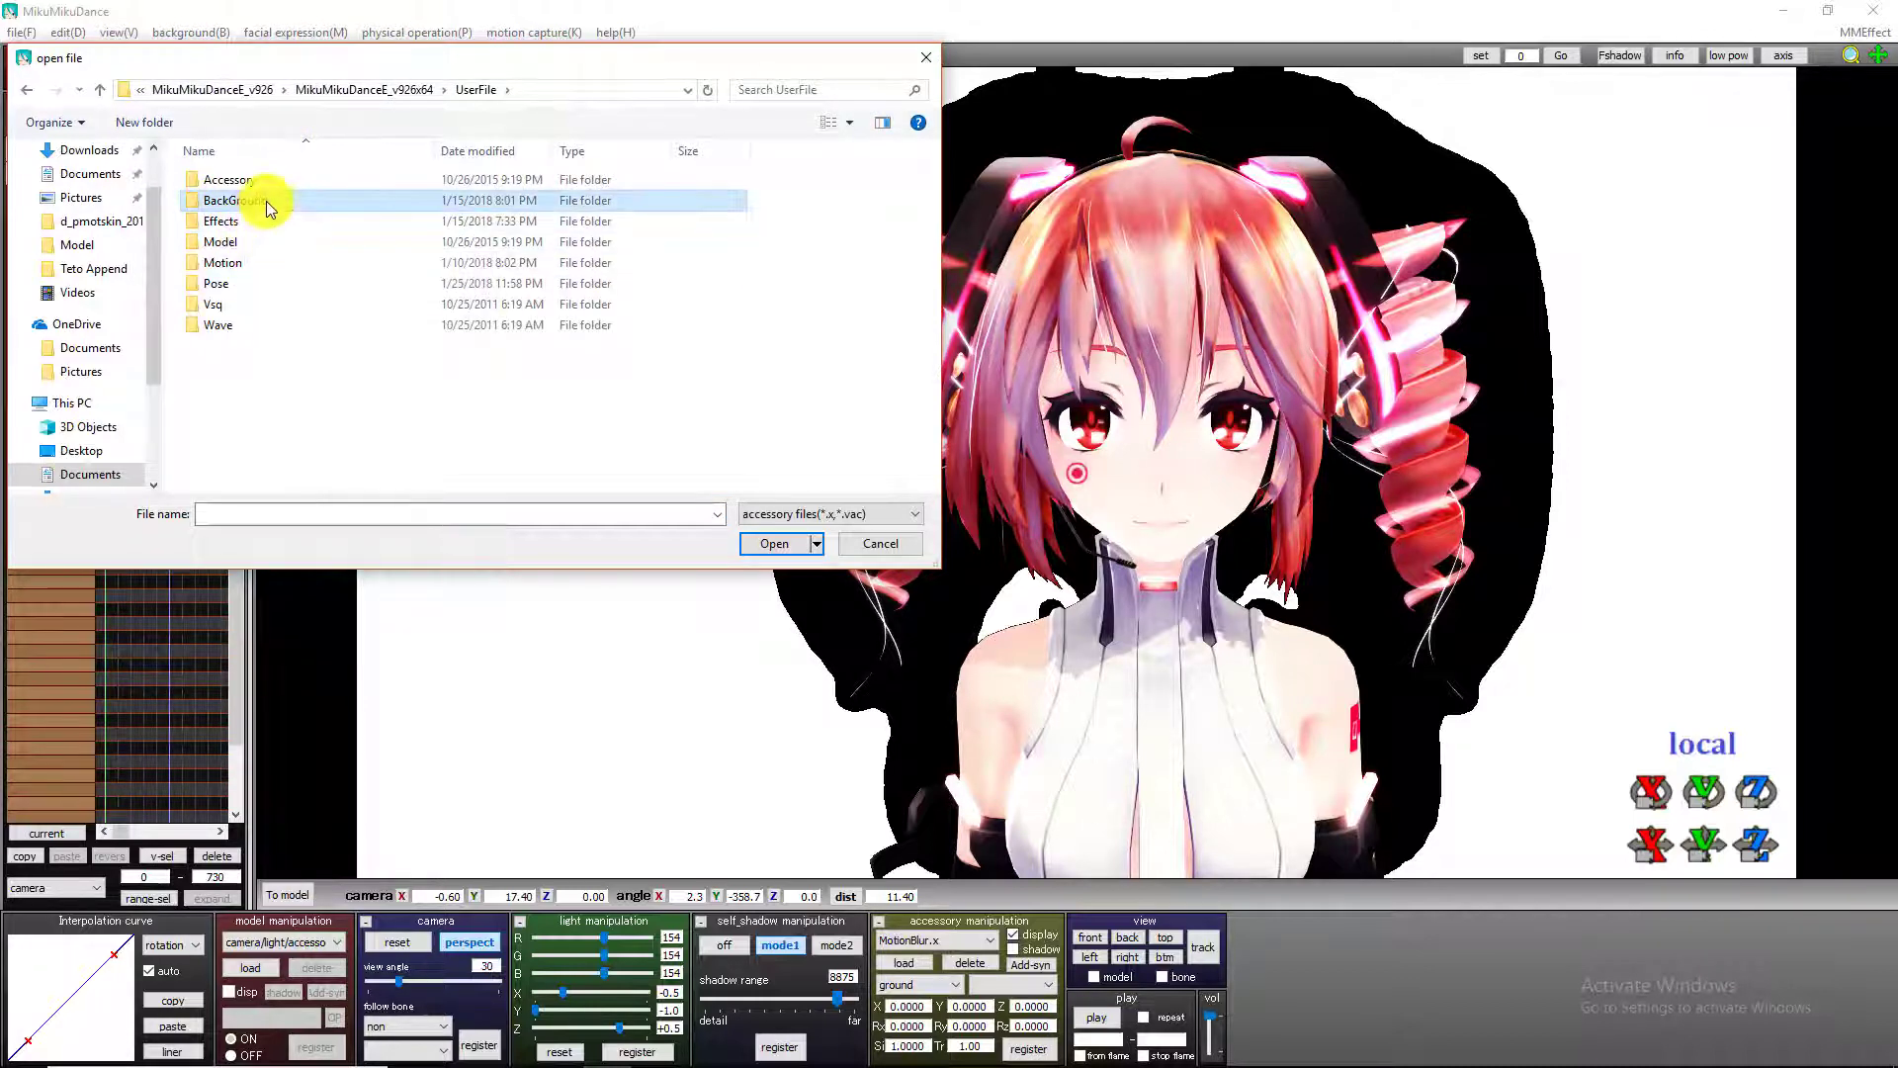
{"action": "double_click", "coordinate": [263, 199]}
{"action": "double_click", "coordinate": [339, 196]}
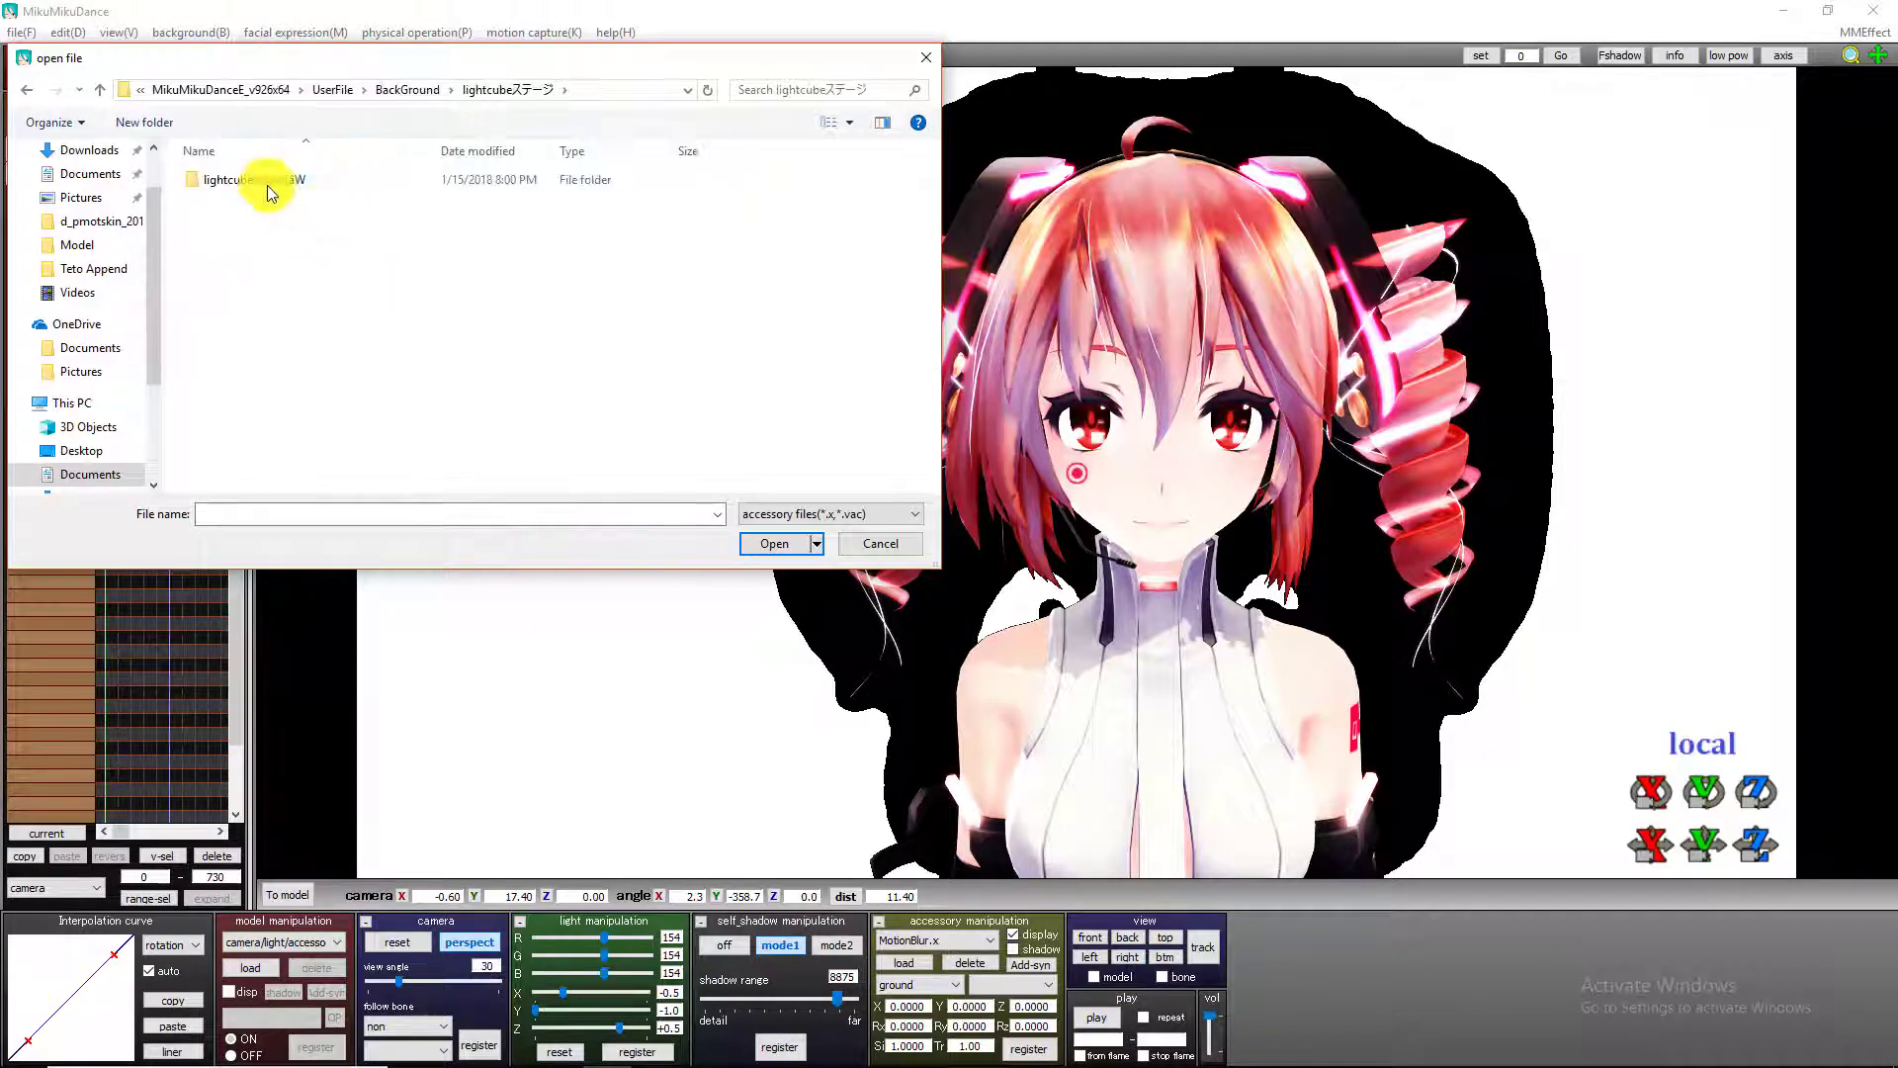
{"action": "double_click", "coordinate": [263, 182]}
{"action": "left_click", "coordinate": [831, 515]}
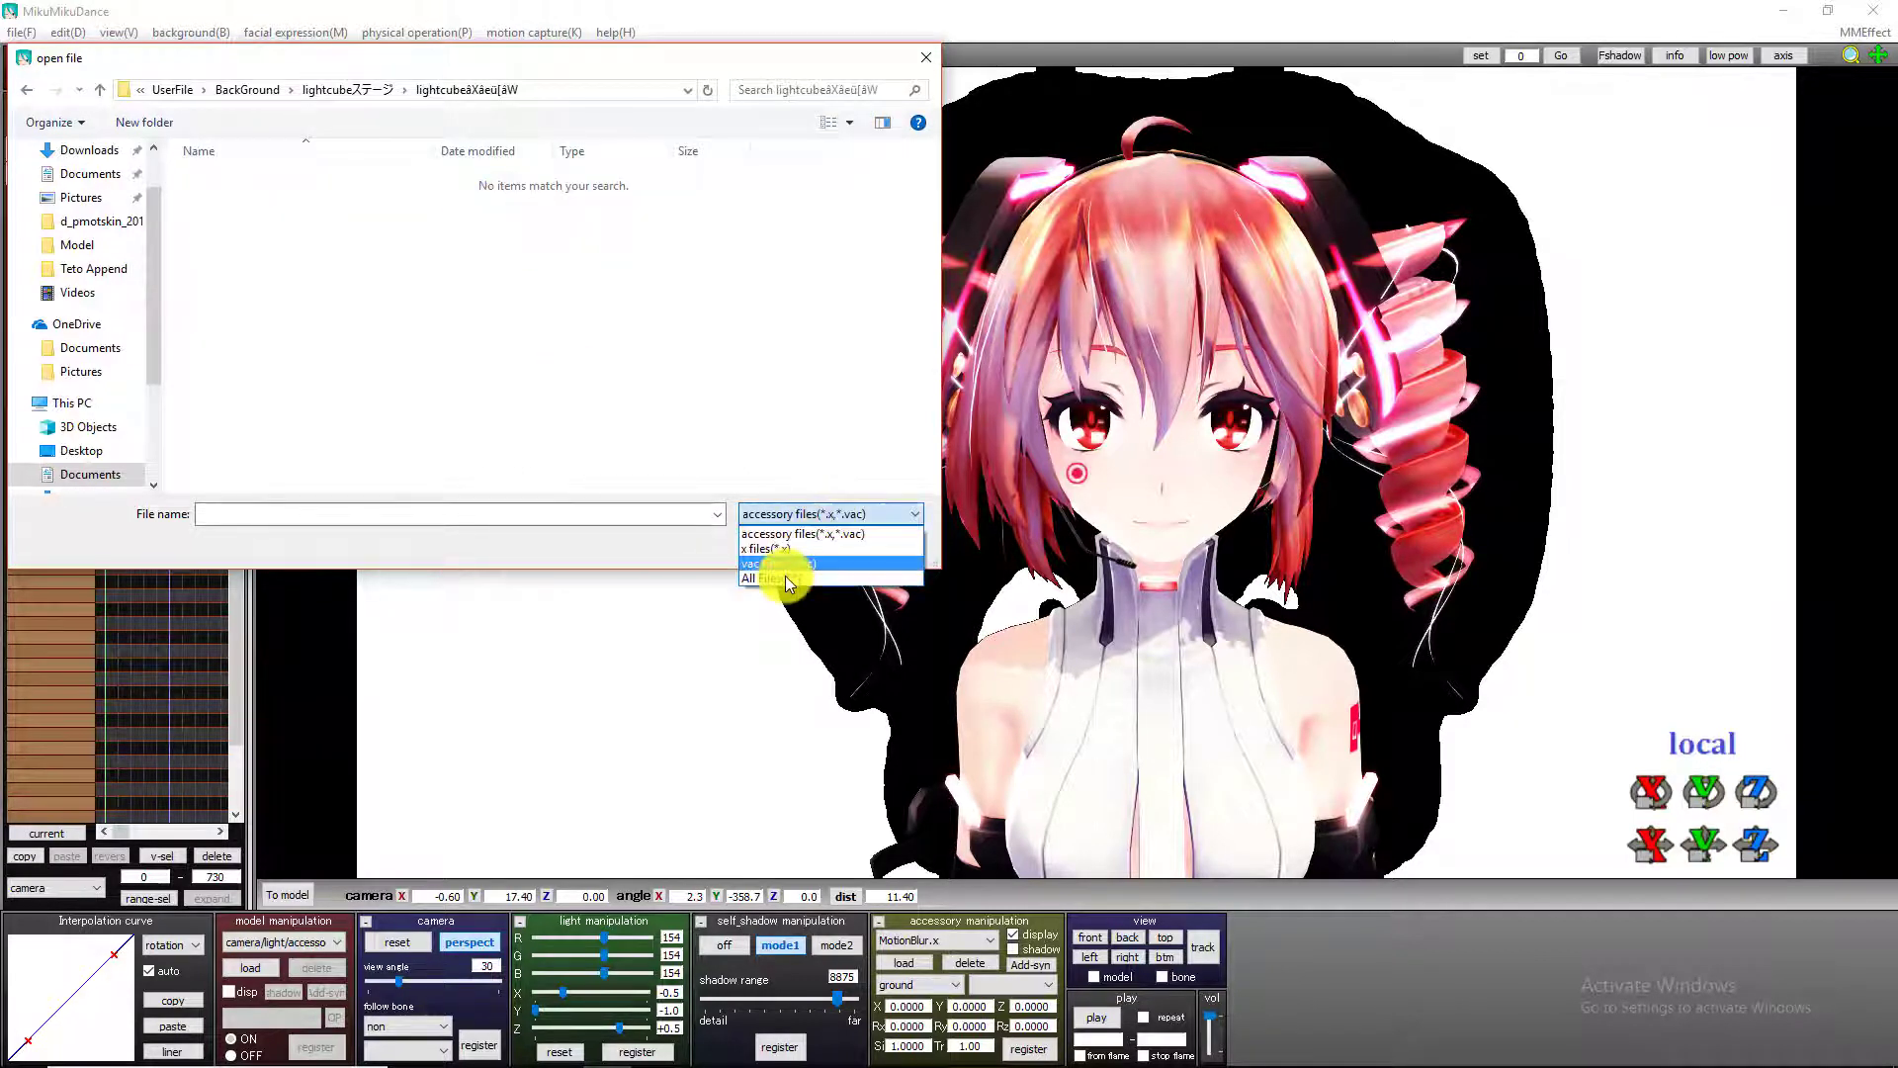
{"action": "left_click", "coordinate": [776, 571]}
{"action": "left_click_drag", "start_coordinate": [247, 225], "coordinate": [484, 654]}
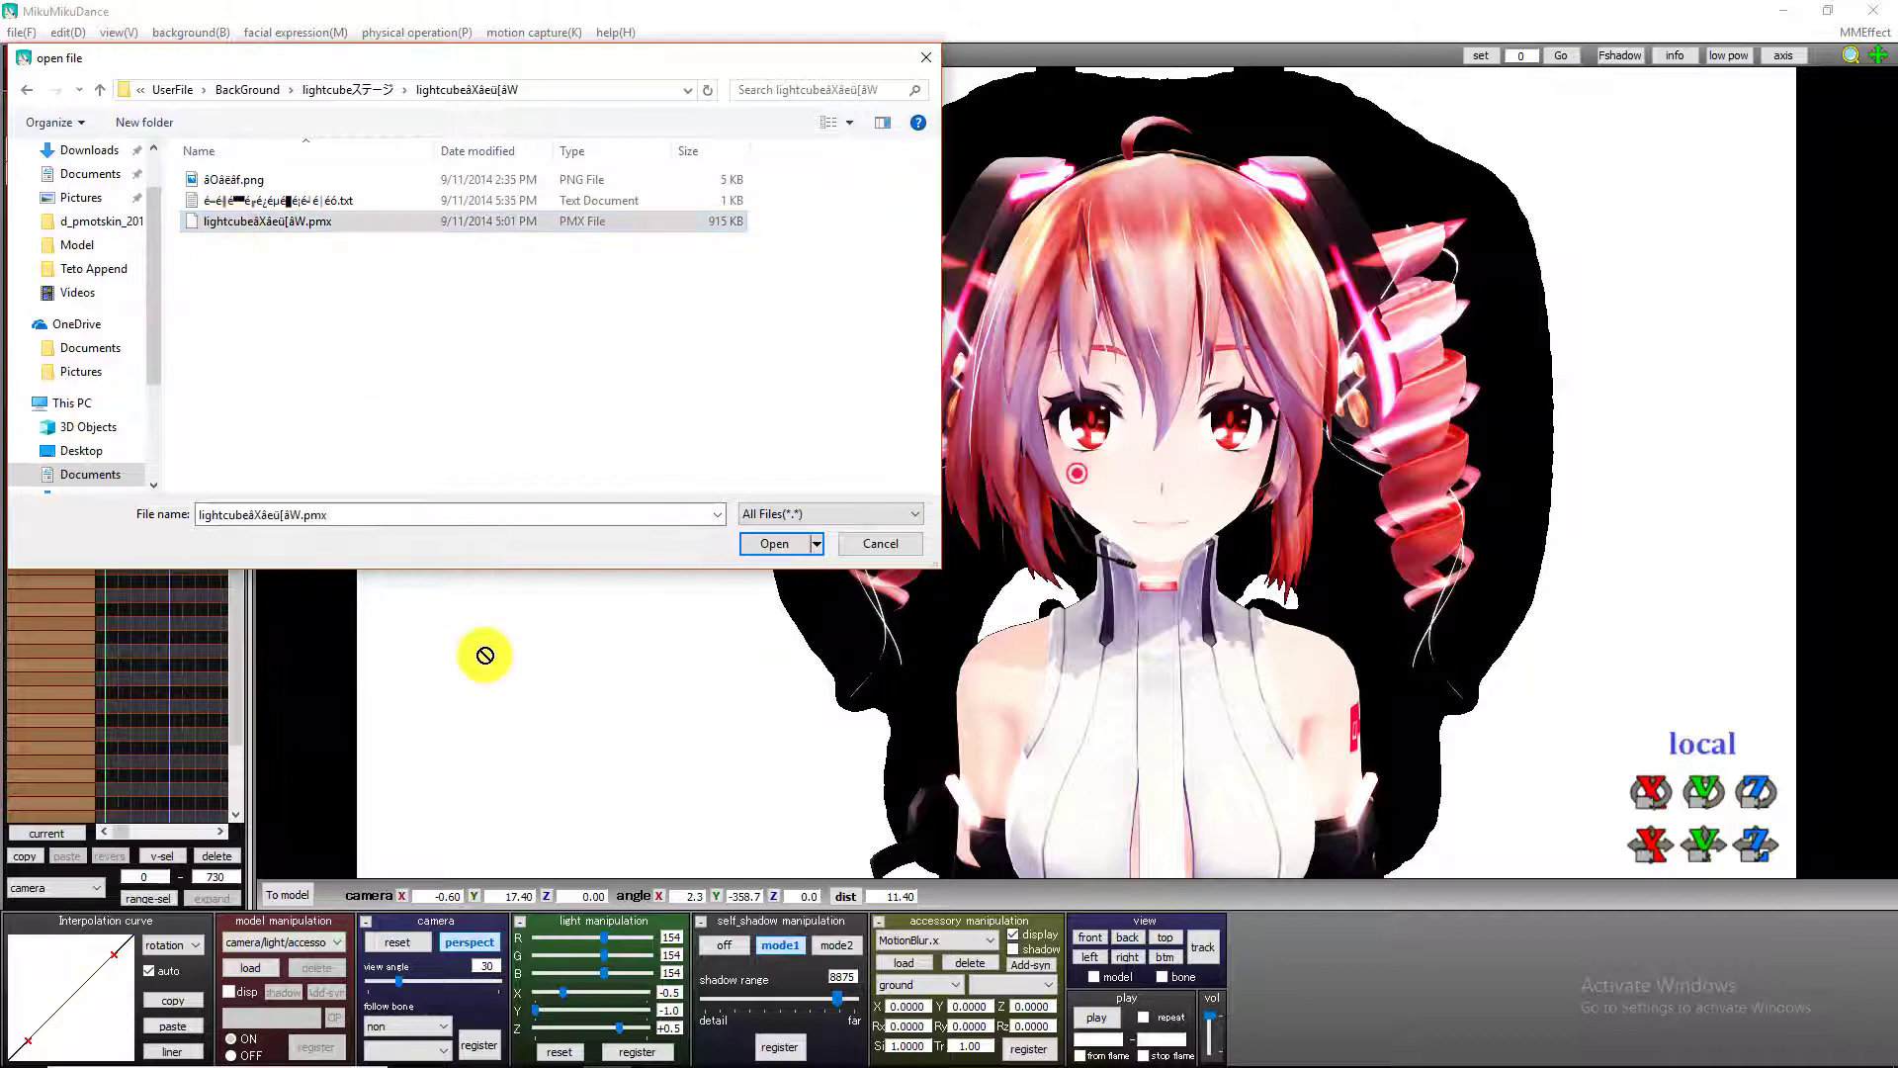
{"action": "left_click", "coordinate": [926, 58]}
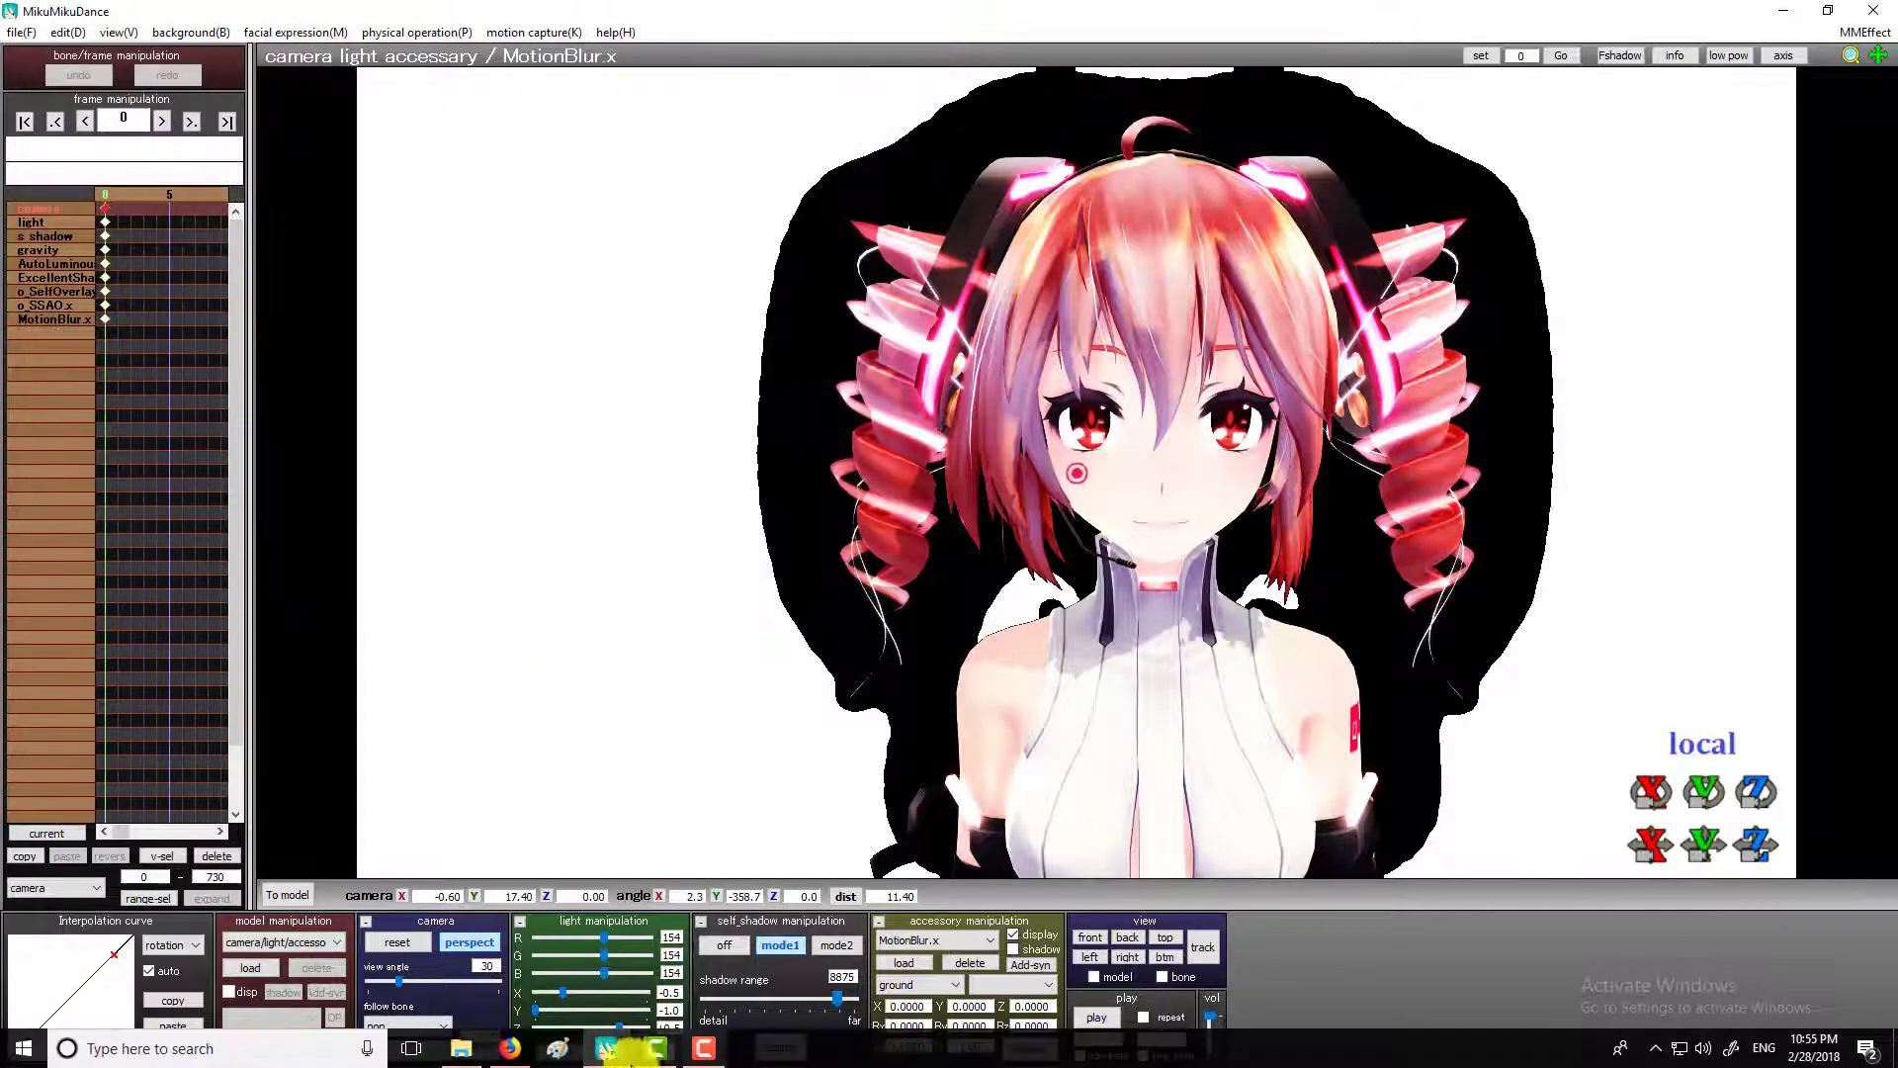
Switch to File Explorer and browse to the inner lightcube stage folder inside UserFile > BackGround.
{"action": "left_click", "coordinate": [458, 1051]}
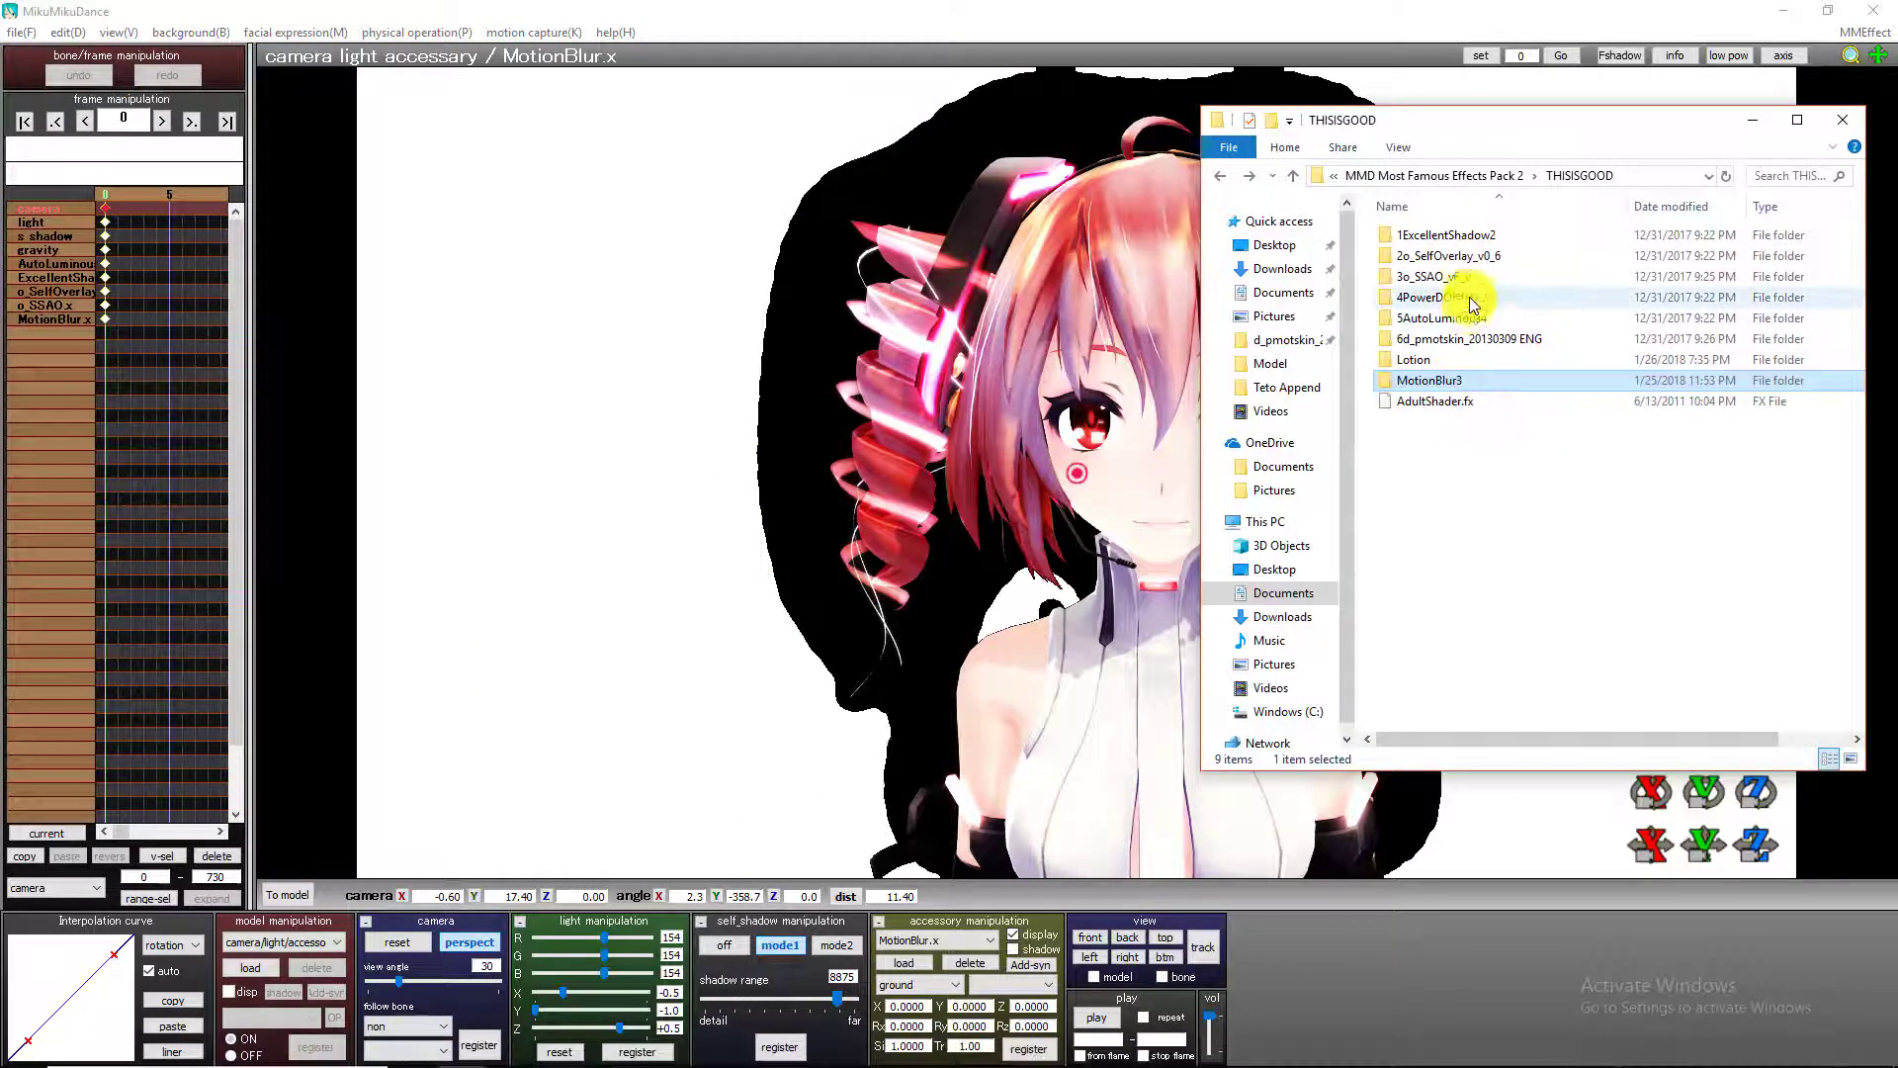
{"action": "left_click", "coordinate": [1425, 177]}
{"action": "left_click", "coordinate": [1426, 178]}
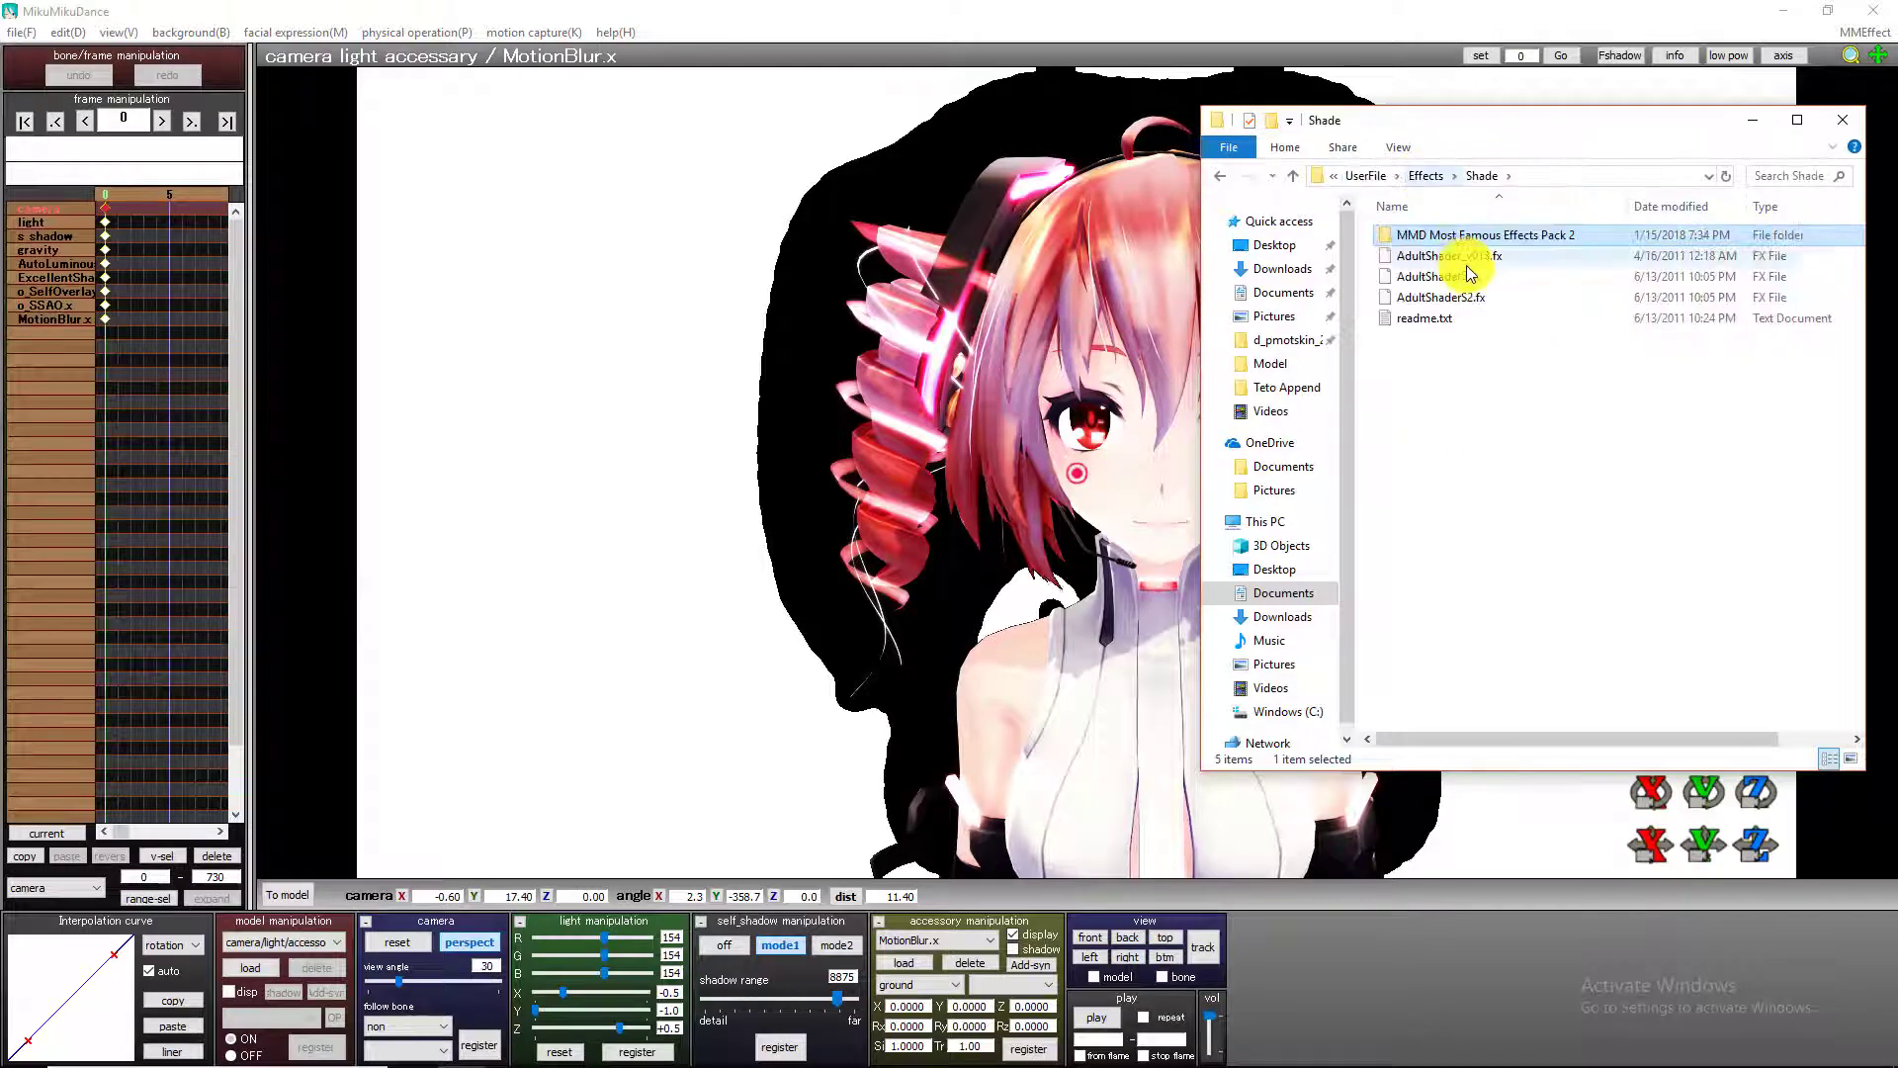
{"action": "left_click", "coordinate": [1402, 179]}
{"action": "left_click", "coordinate": [1411, 183]}
{"action": "left_click", "coordinate": [1412, 183]}
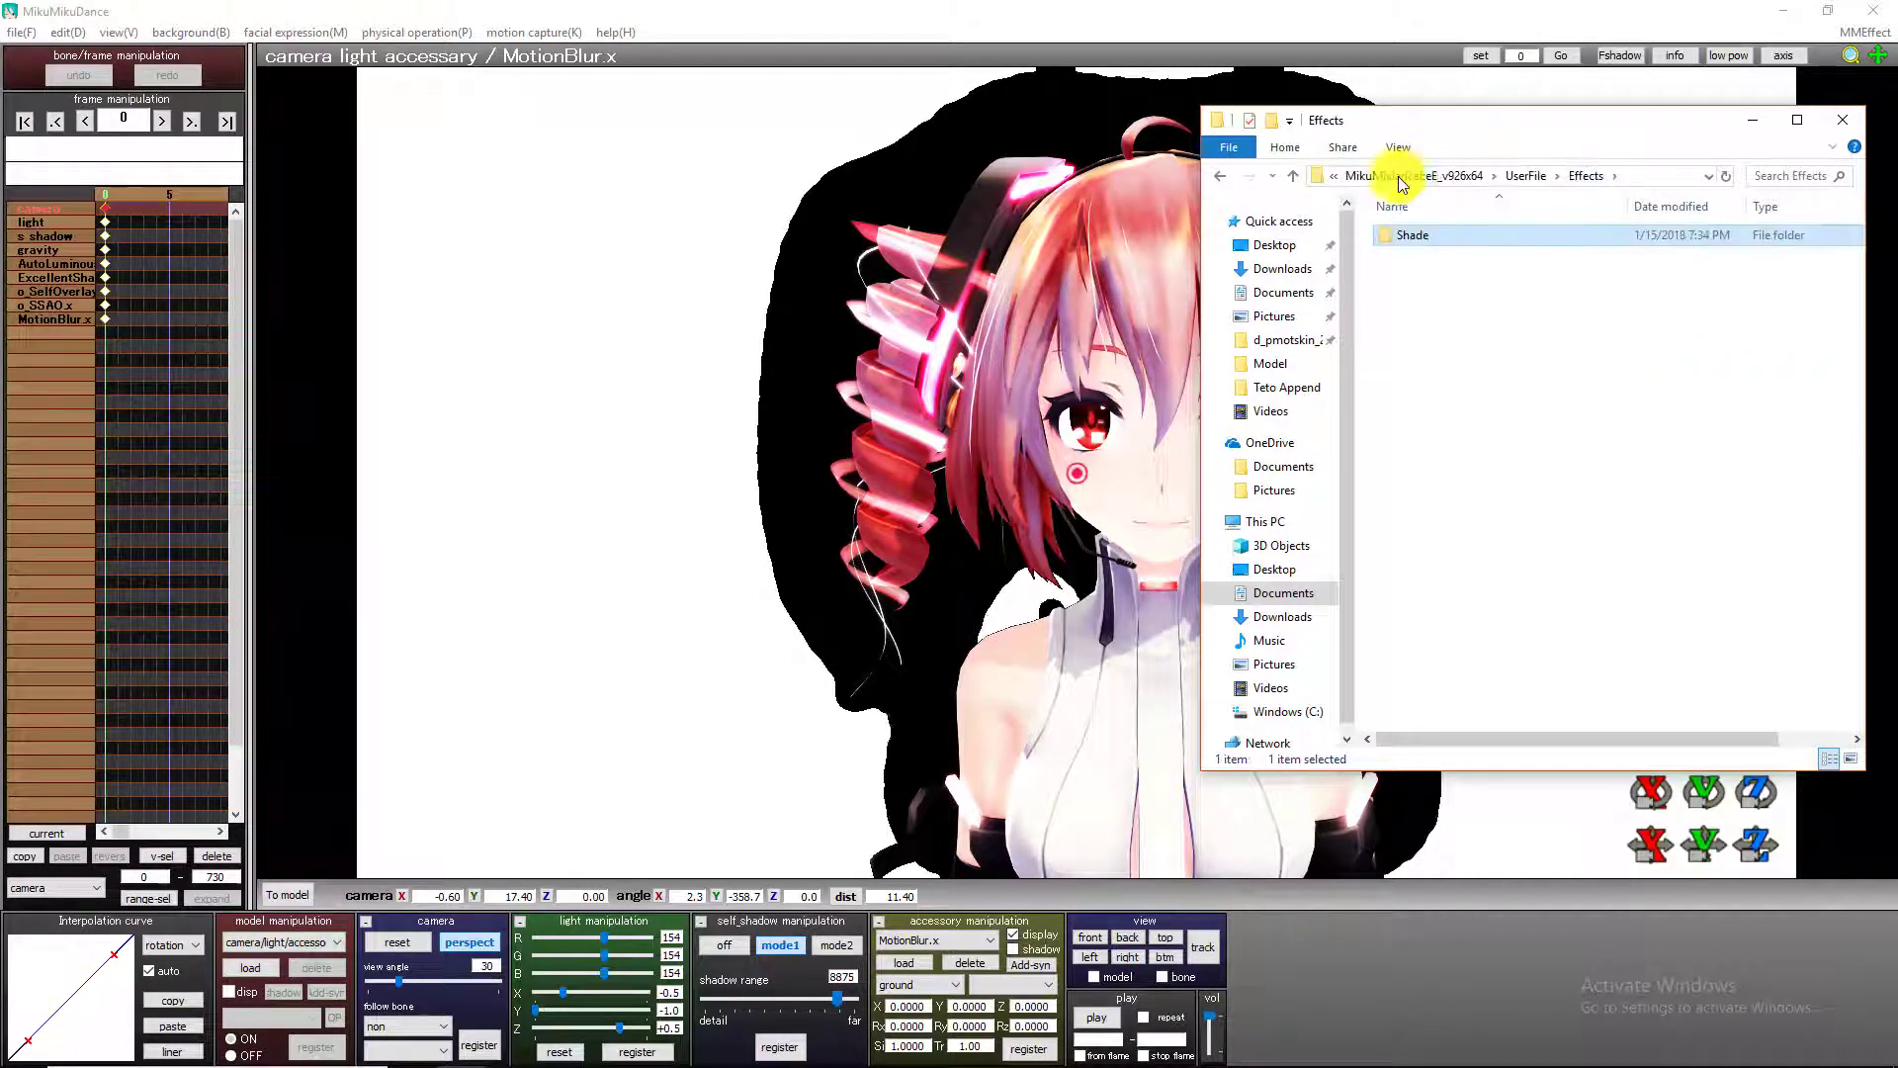
{"action": "left_click", "coordinate": [1393, 181]}
{"action": "double_click", "coordinate": [1451, 254]}
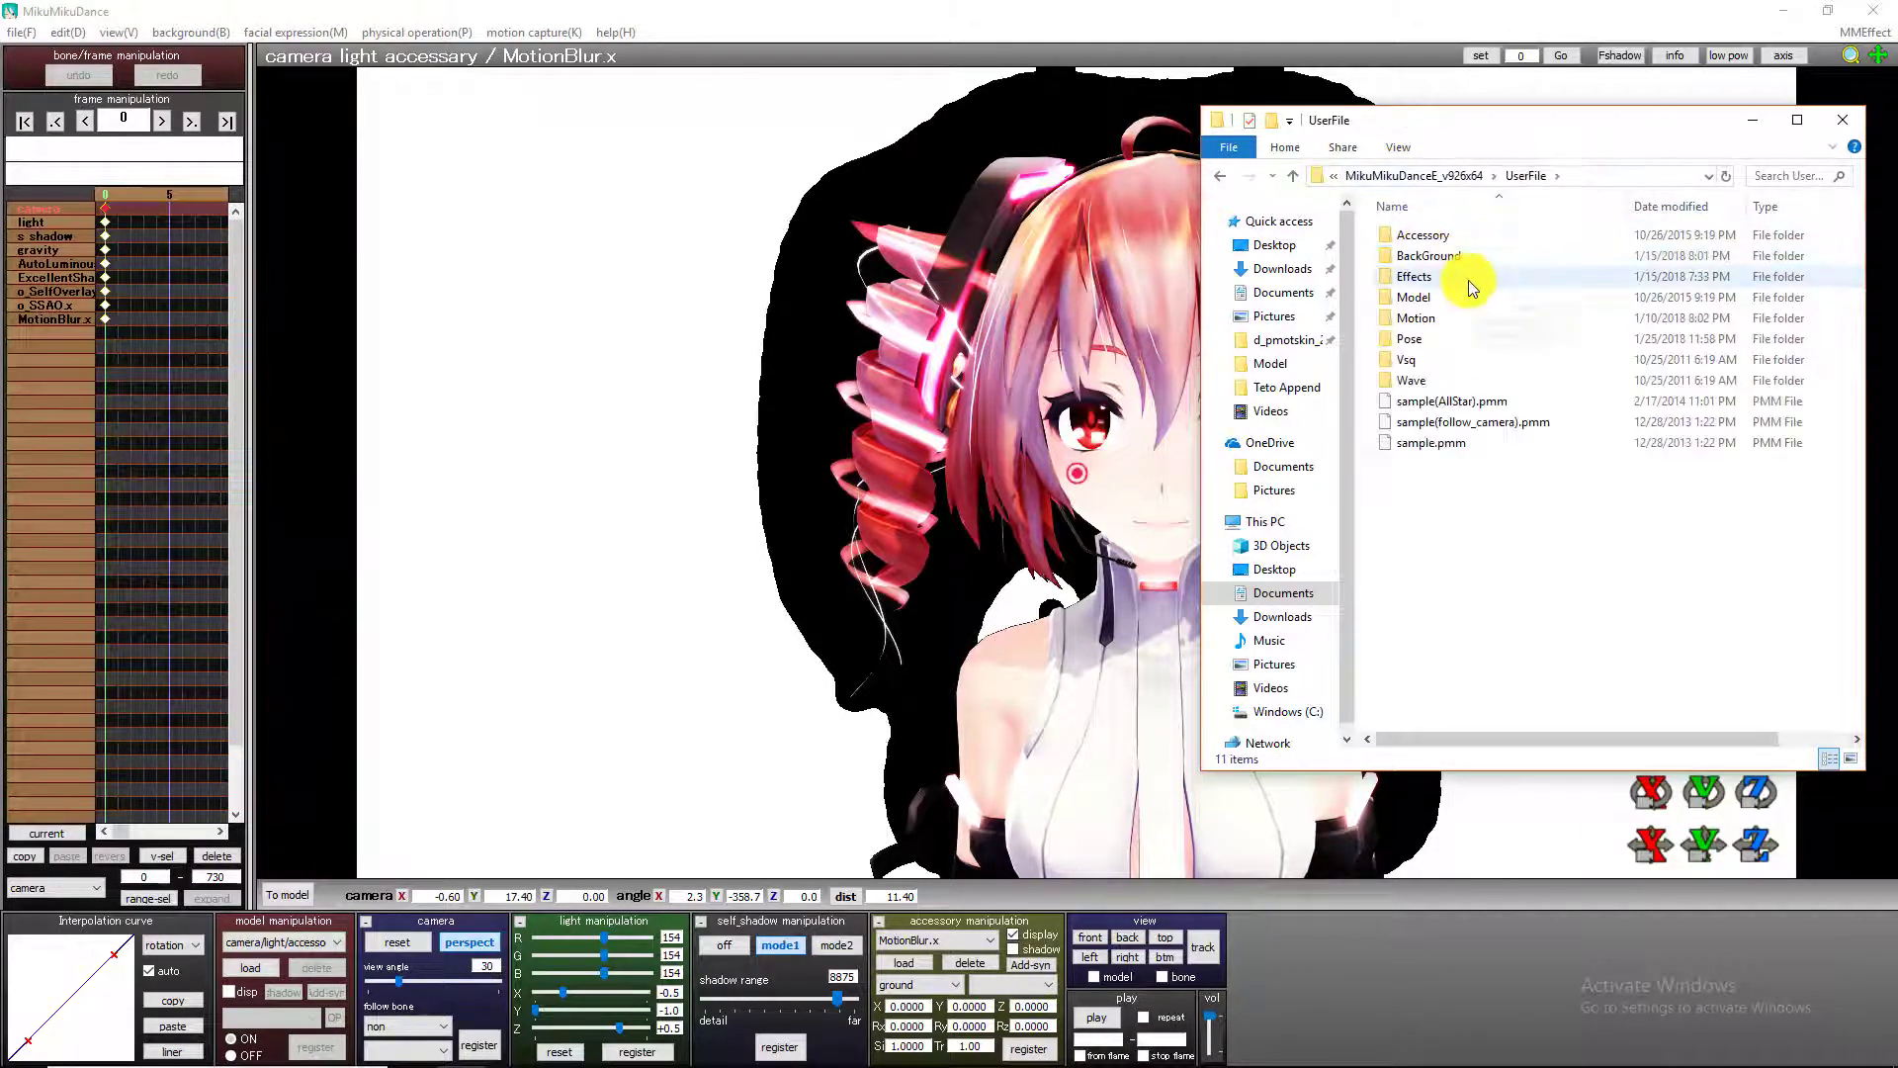
{"action": "double_click", "coordinate": [1463, 258]}
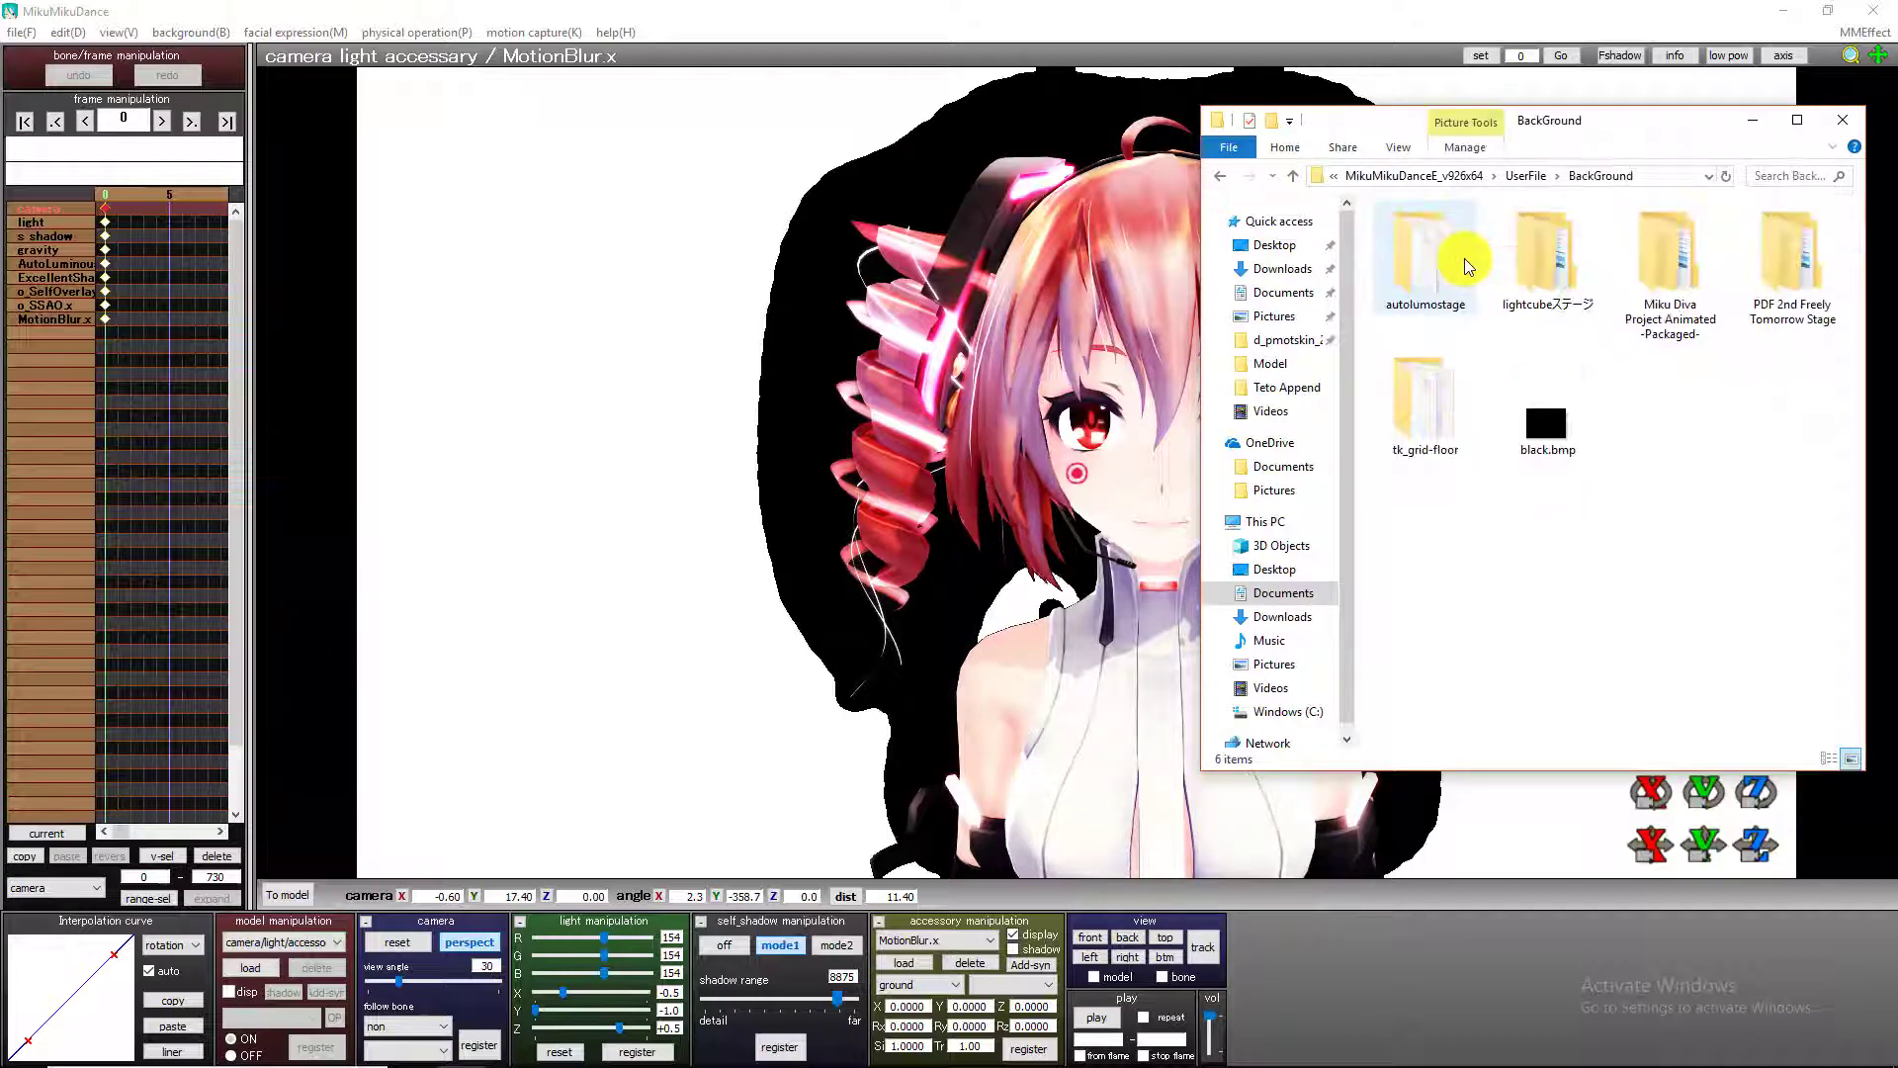
{"action": "left_click", "coordinate": [1556, 295]}
{"action": "double_click", "coordinate": [1557, 290]}
{"action": "double_click", "coordinate": [1496, 237]}
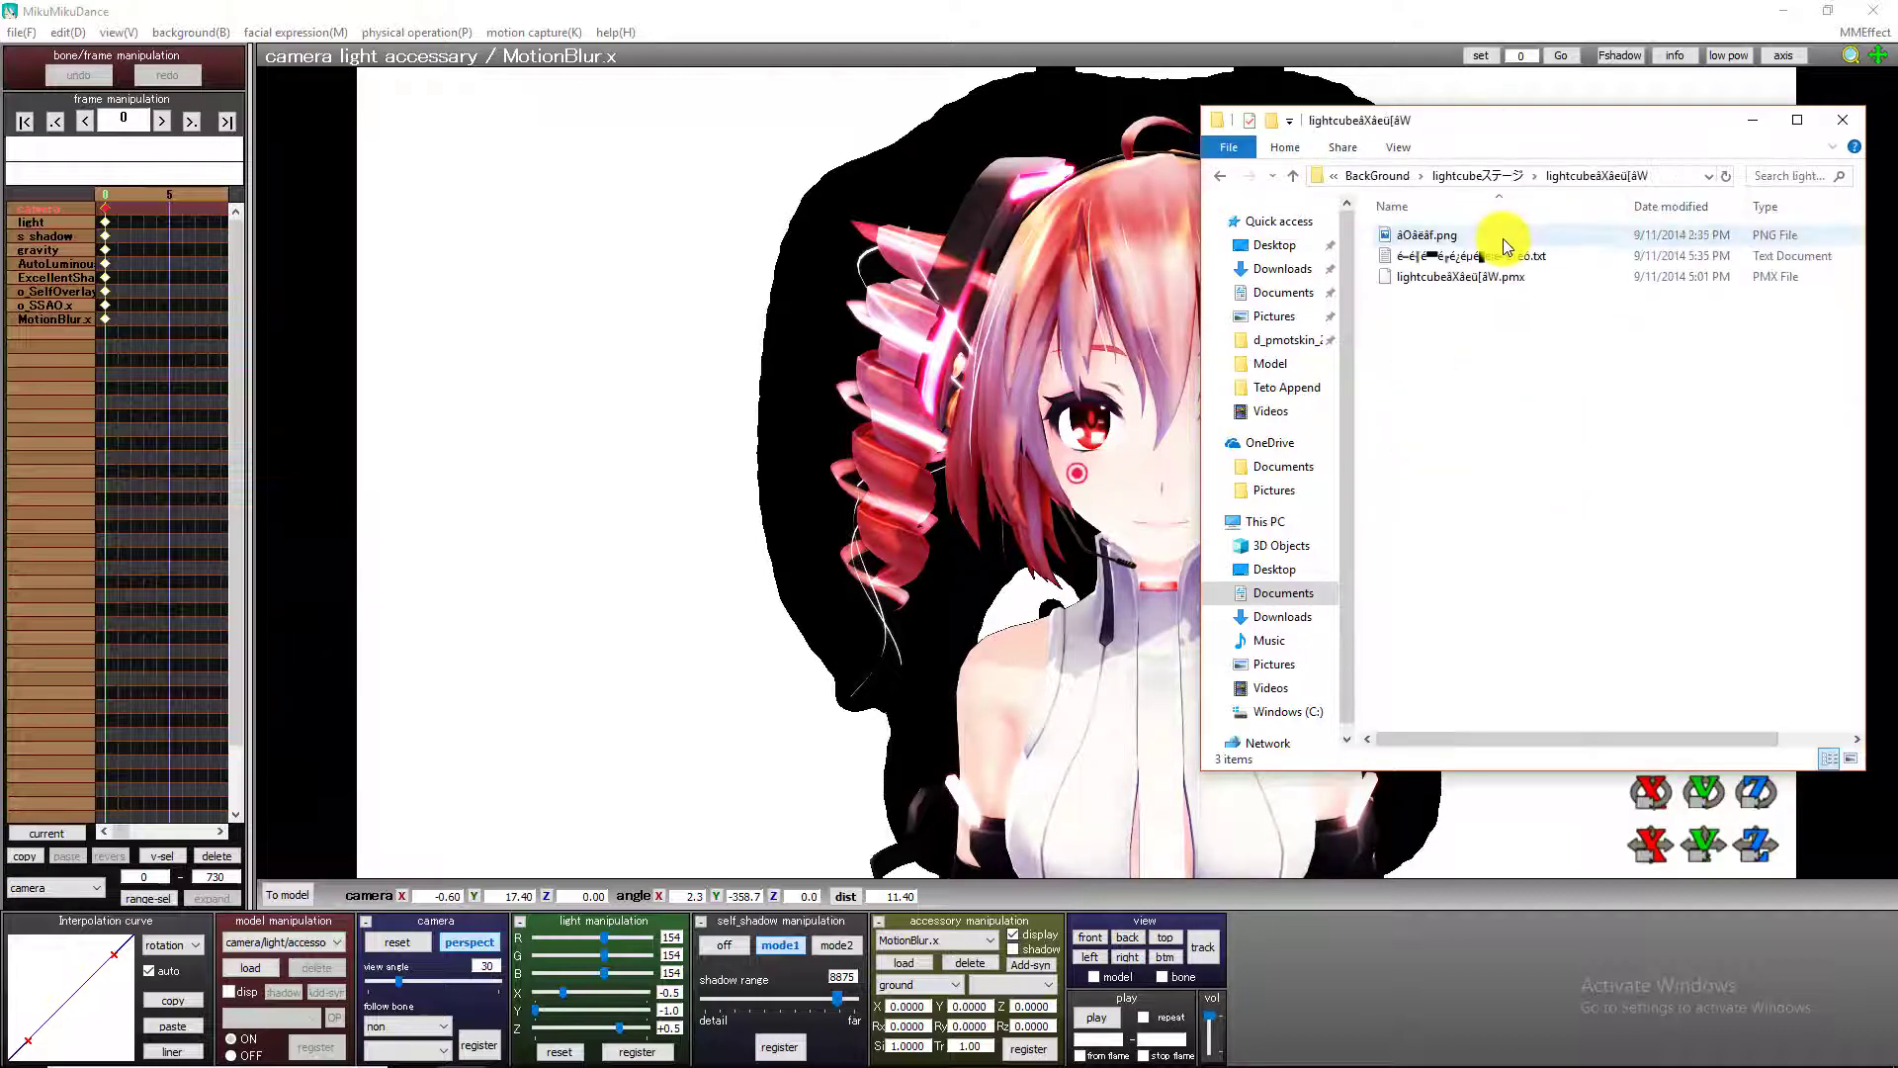
Add the lightcube stage PMX model to the MikuMikuDance scene behind the red-haired model, and play the animation.
{"action": "left_click_drag", "start_coordinate": [1512, 277], "coordinate": [697, 567]}
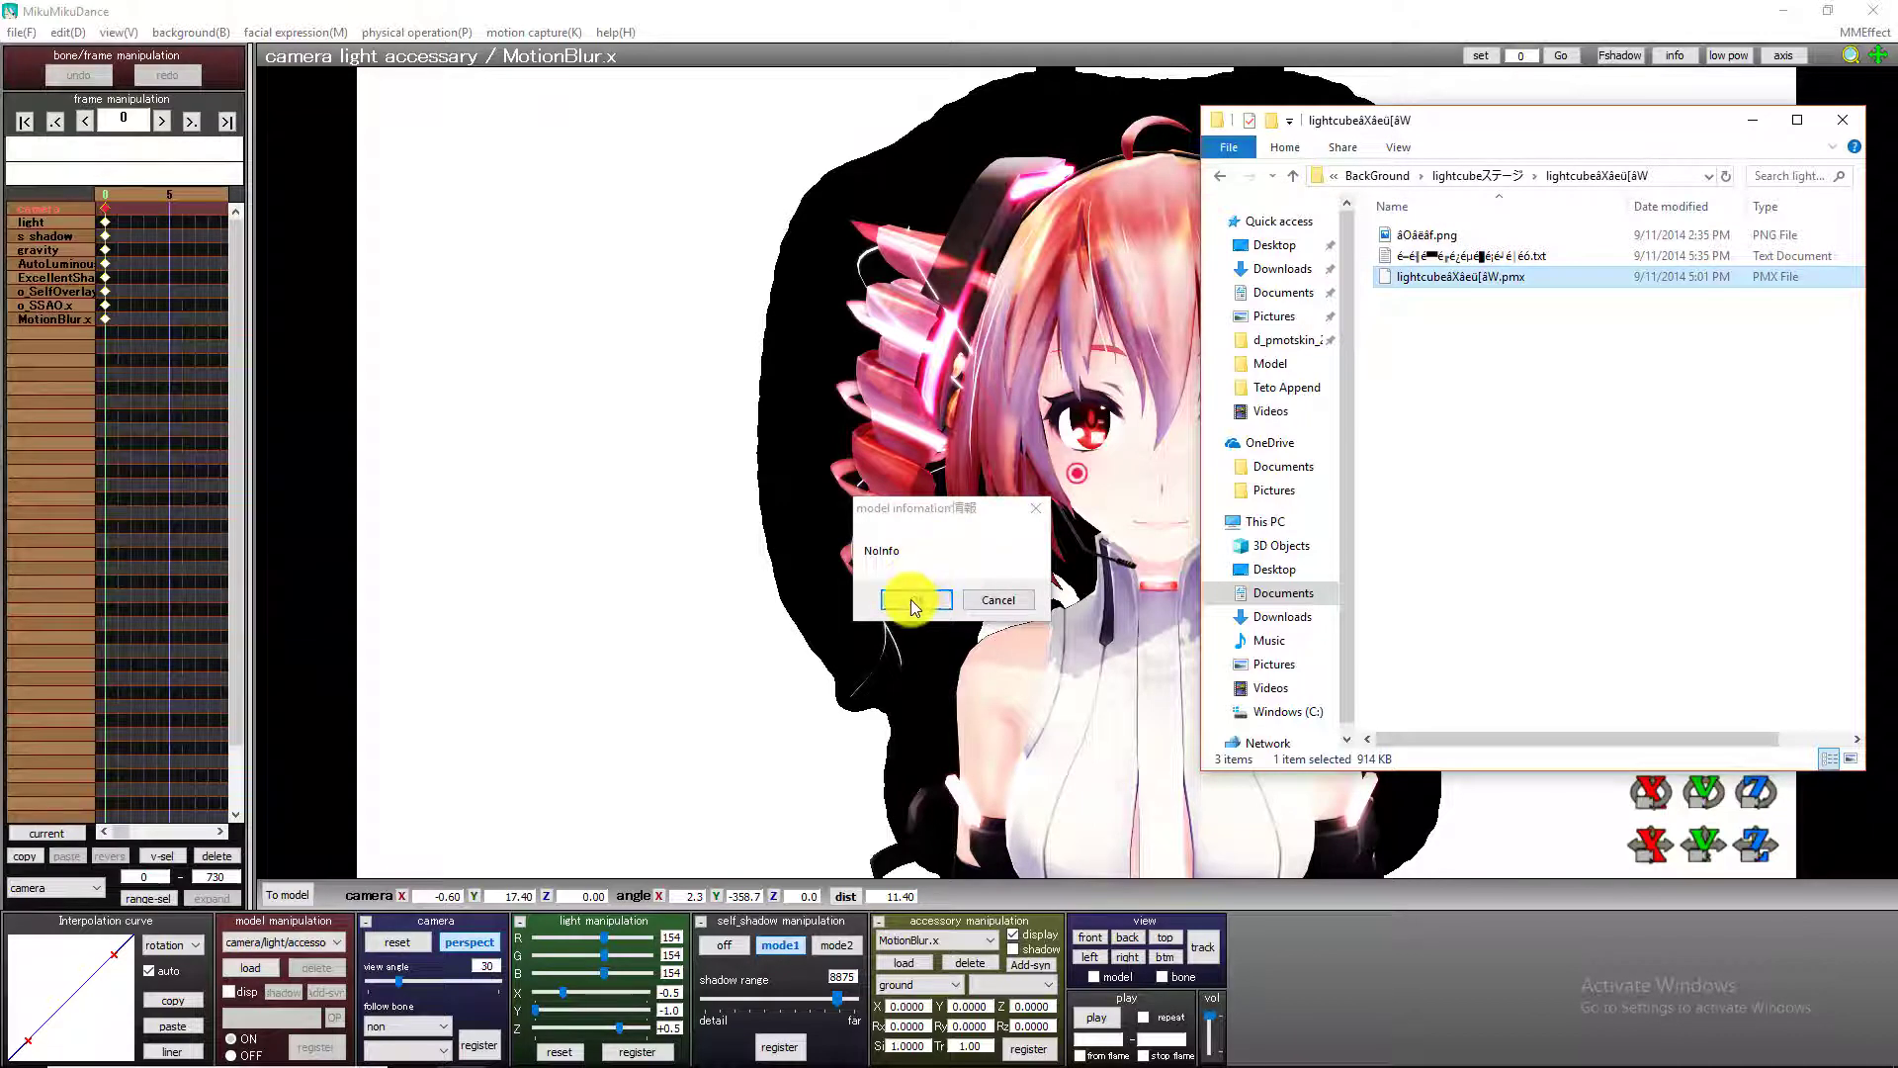
{"action": "left_click", "coordinate": [910, 599]}
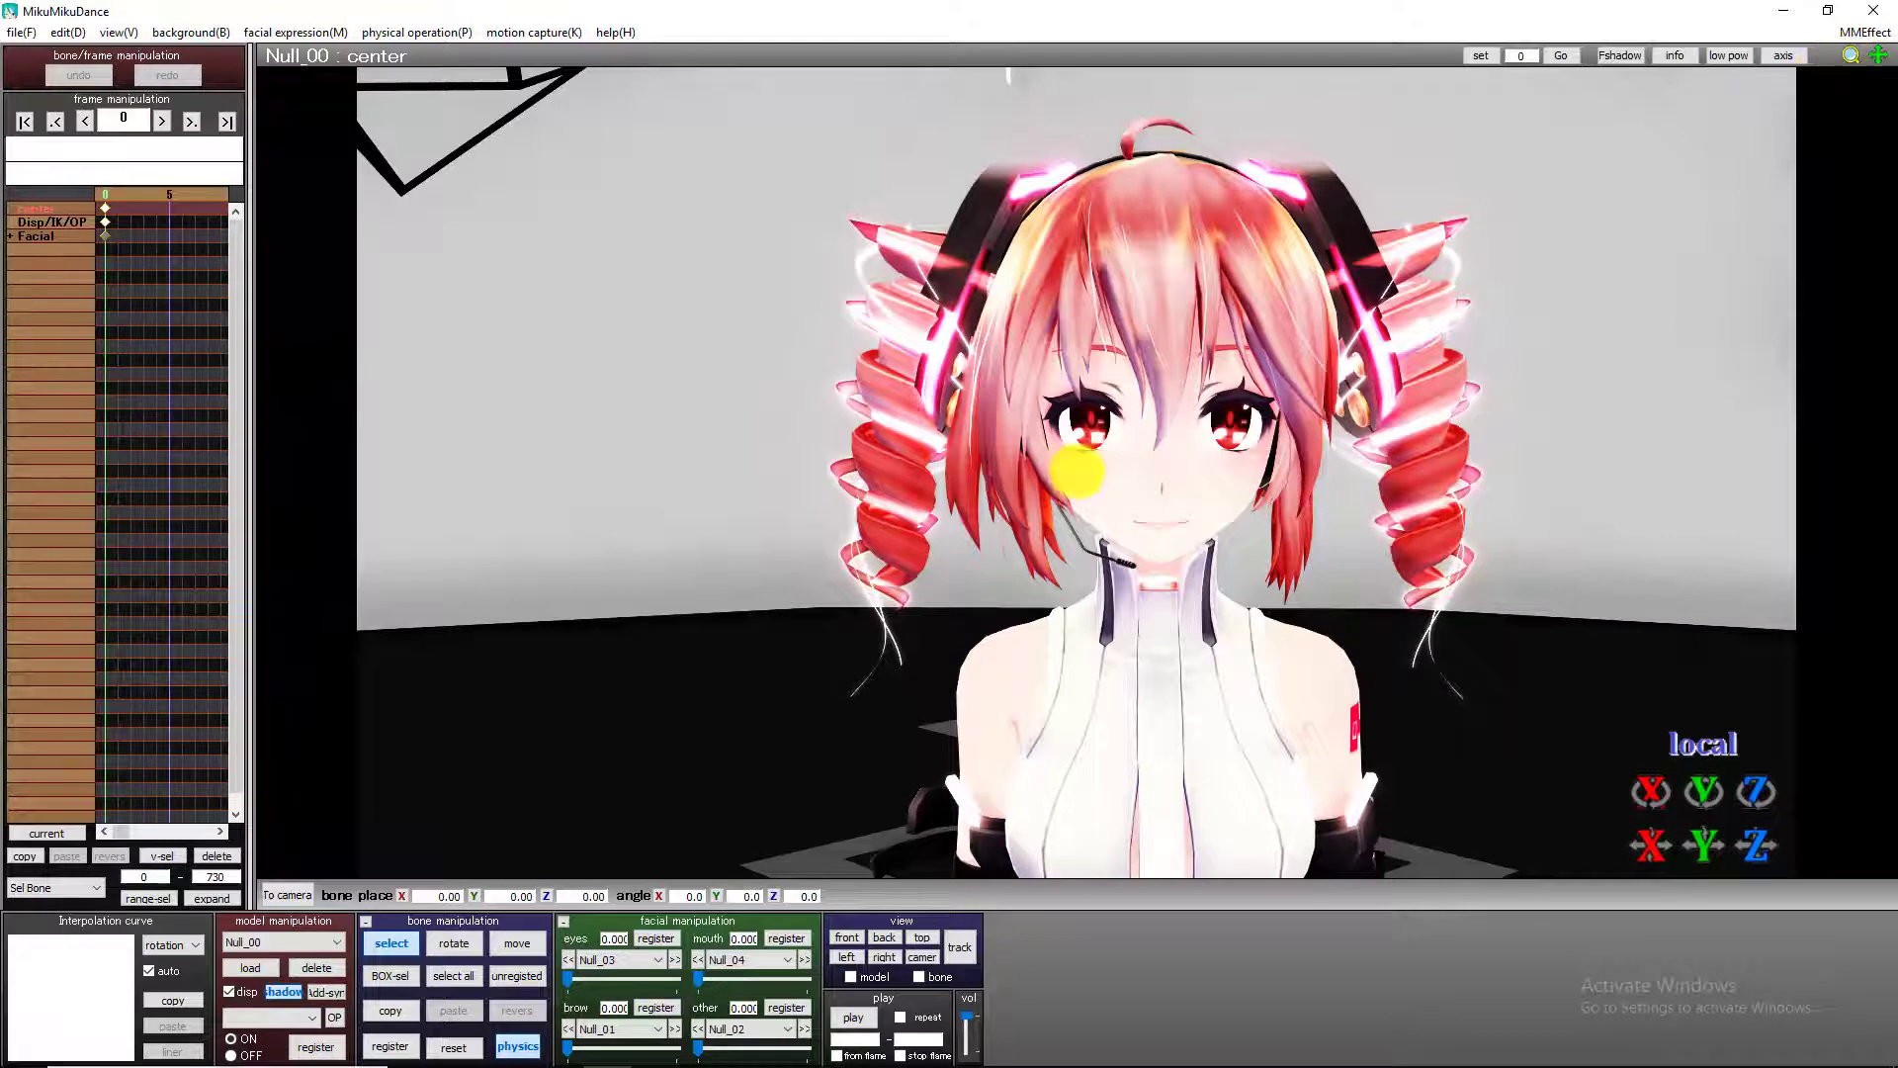
{"action": "left_click", "coordinate": [852, 1012]}
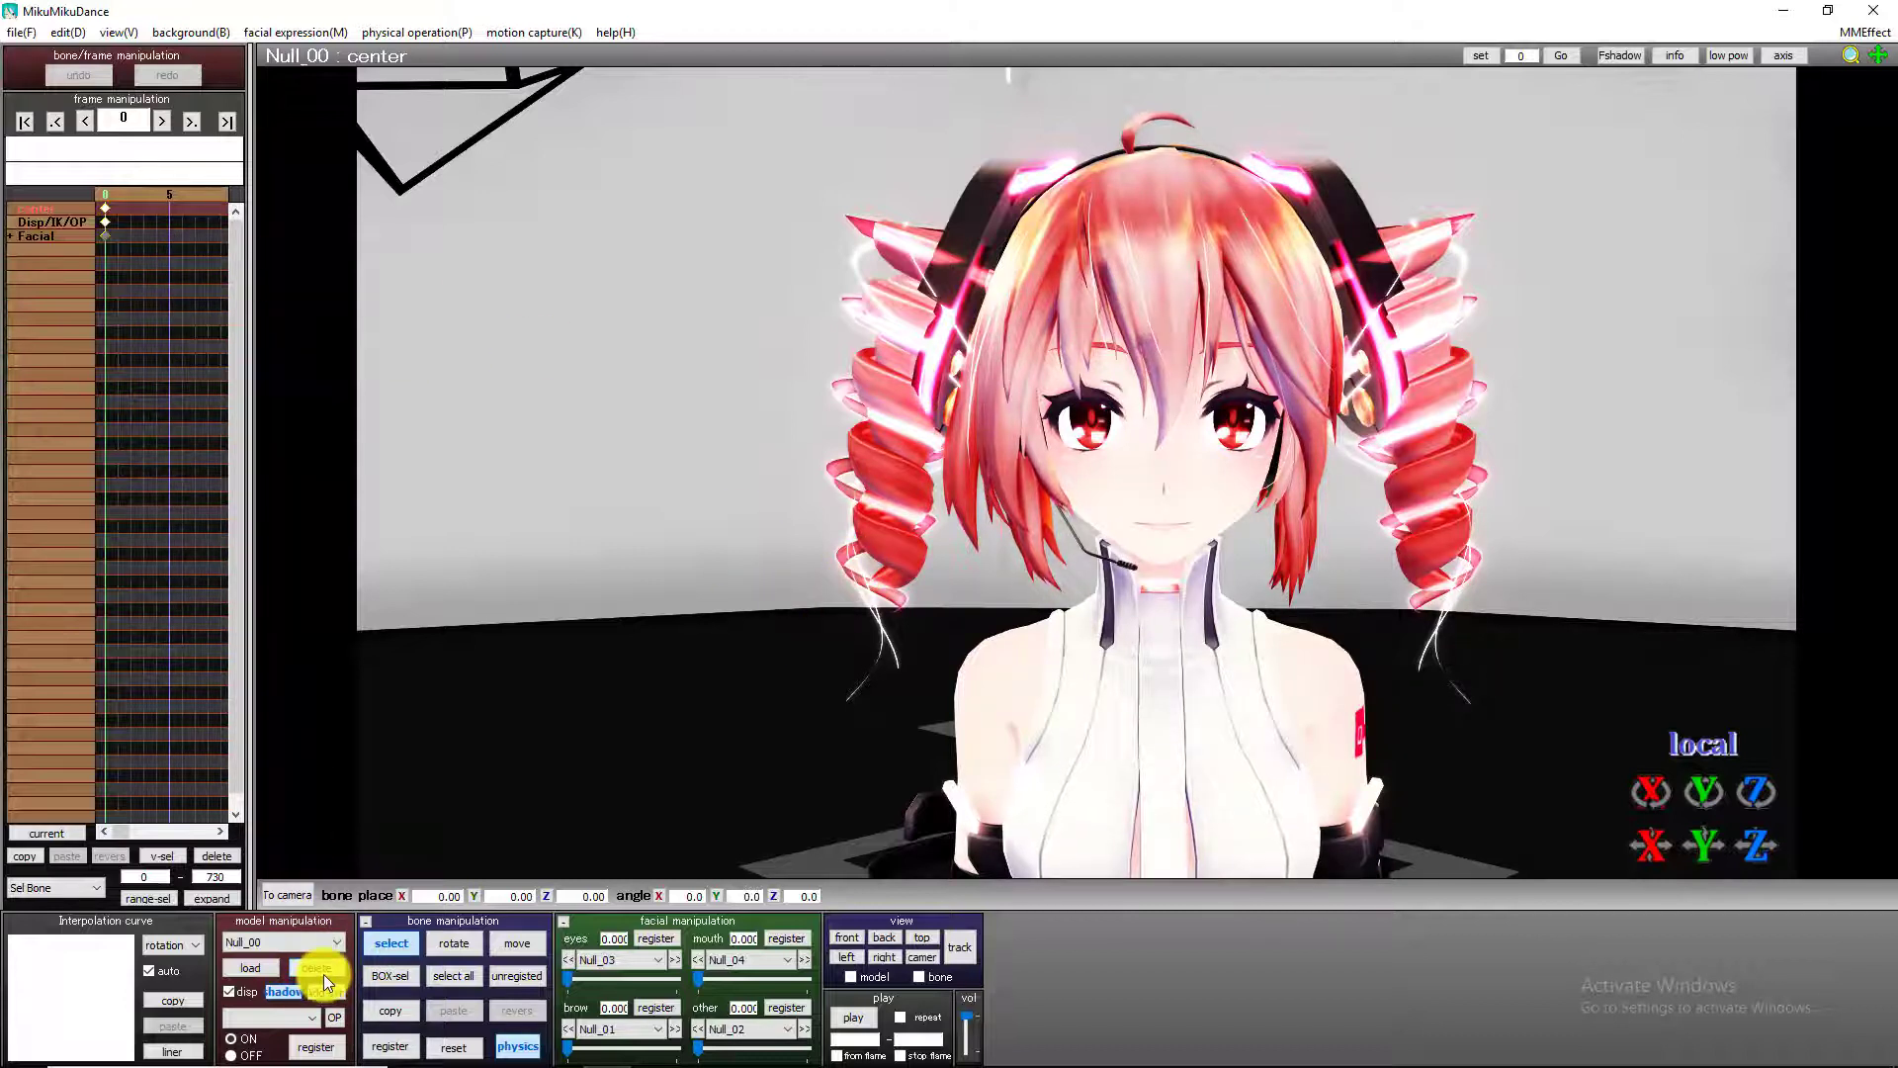
Try to save the motion data with no frame points selected.
{"action": "left_click", "coordinate": [32, 34]}
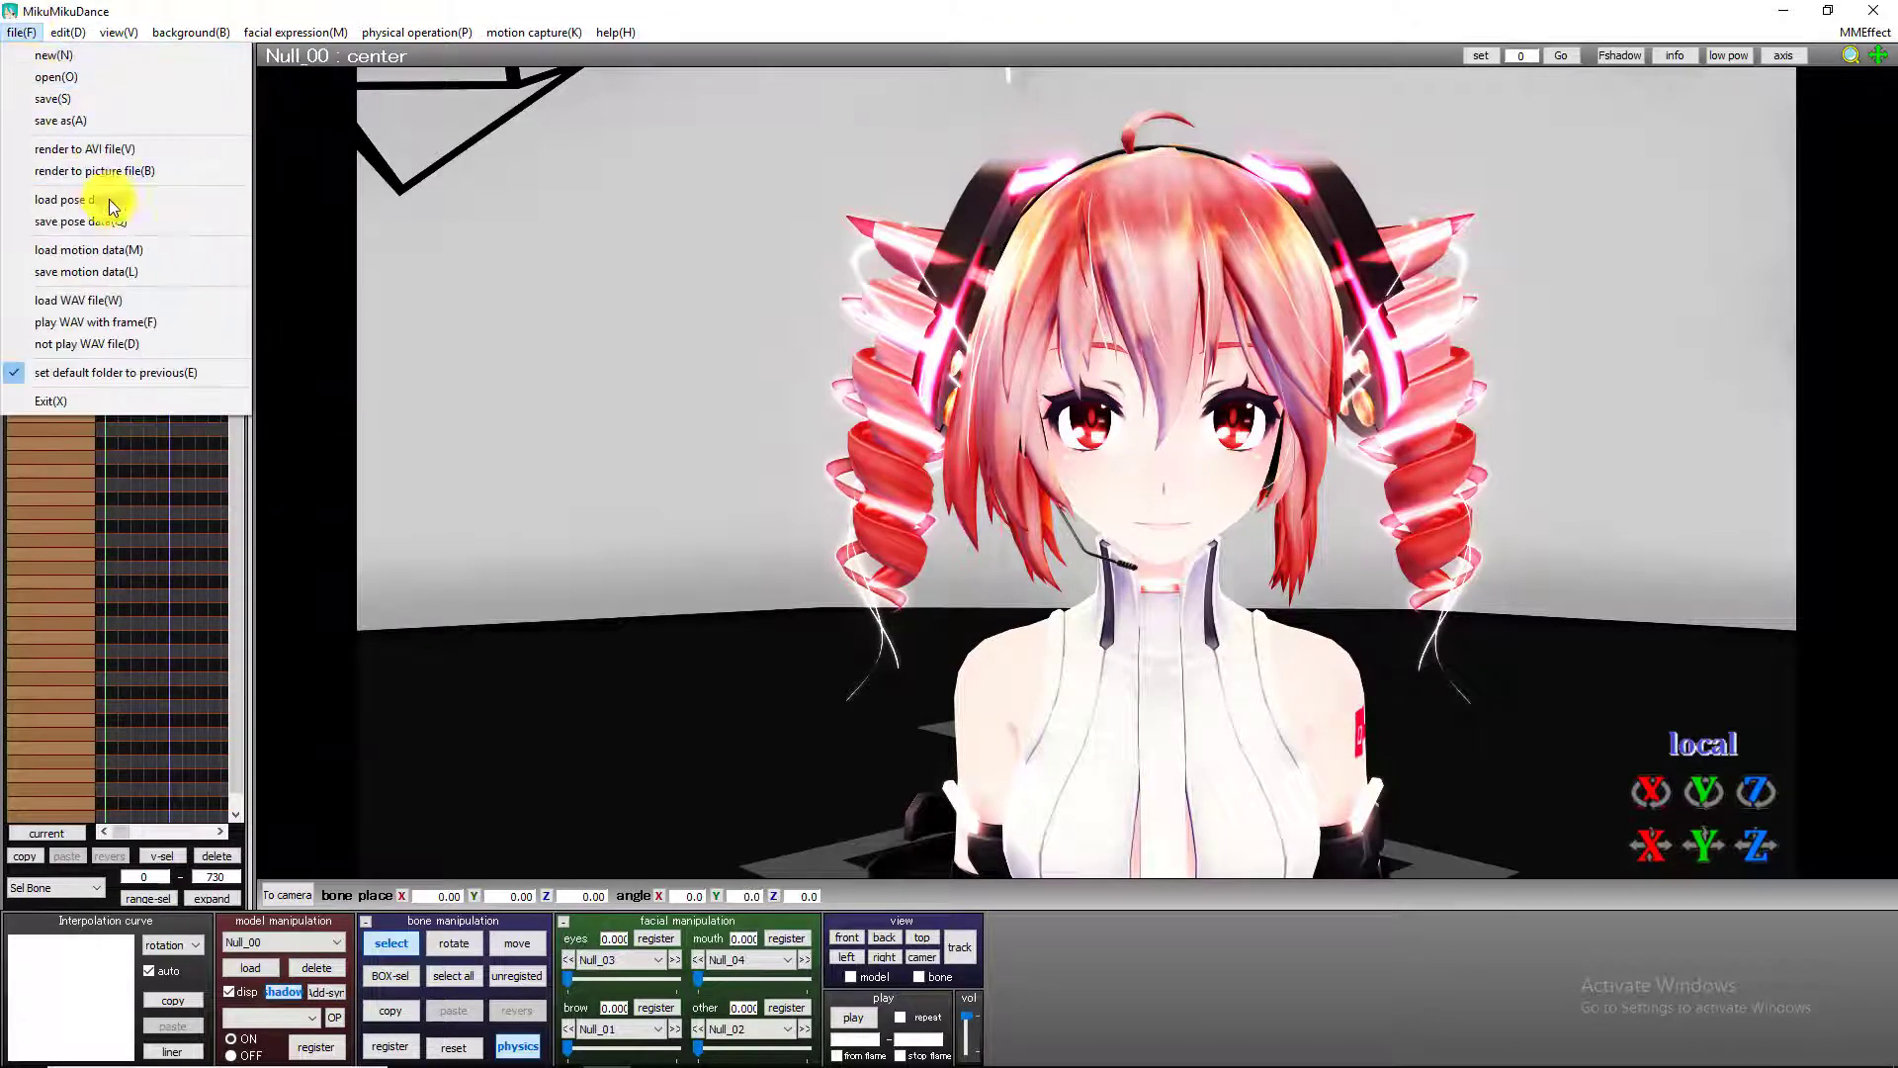
{"action": "left_click", "coordinate": [212, 271]}
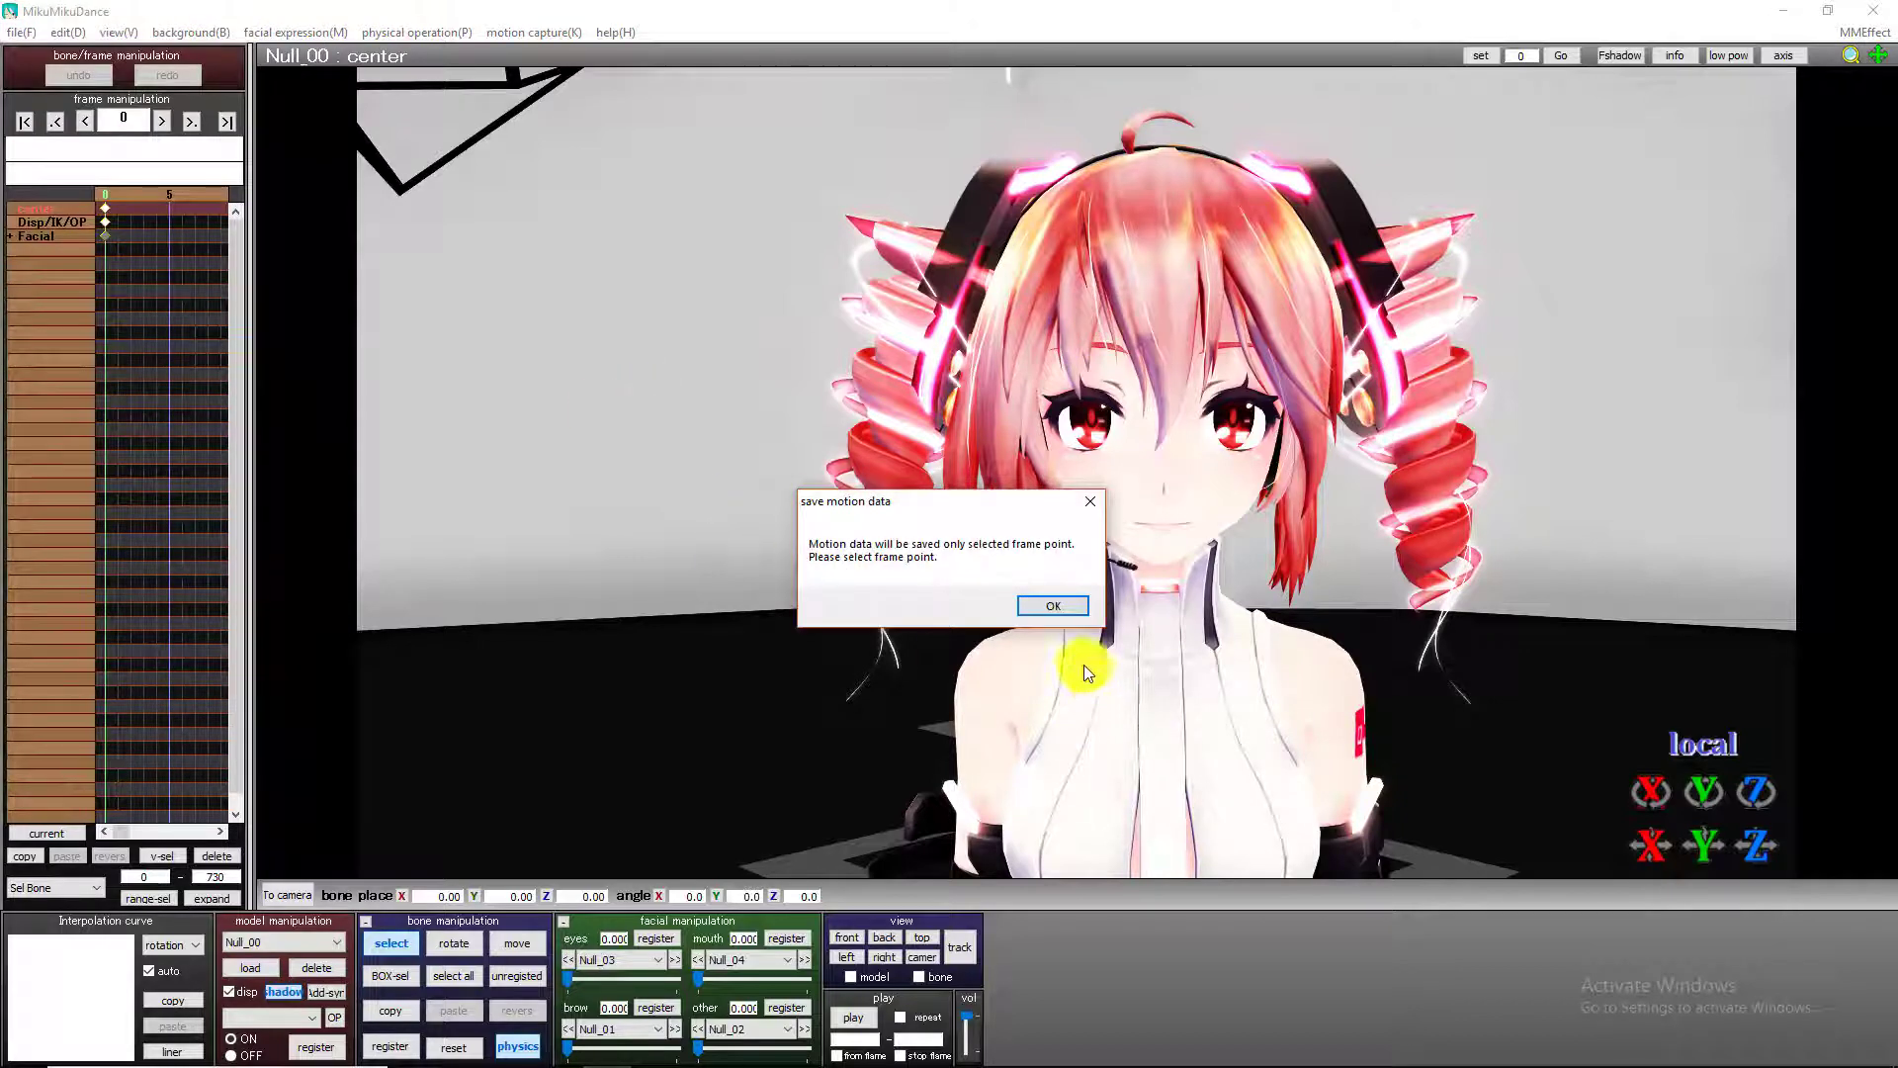
{"action": "left_click", "coordinate": [1064, 609]}
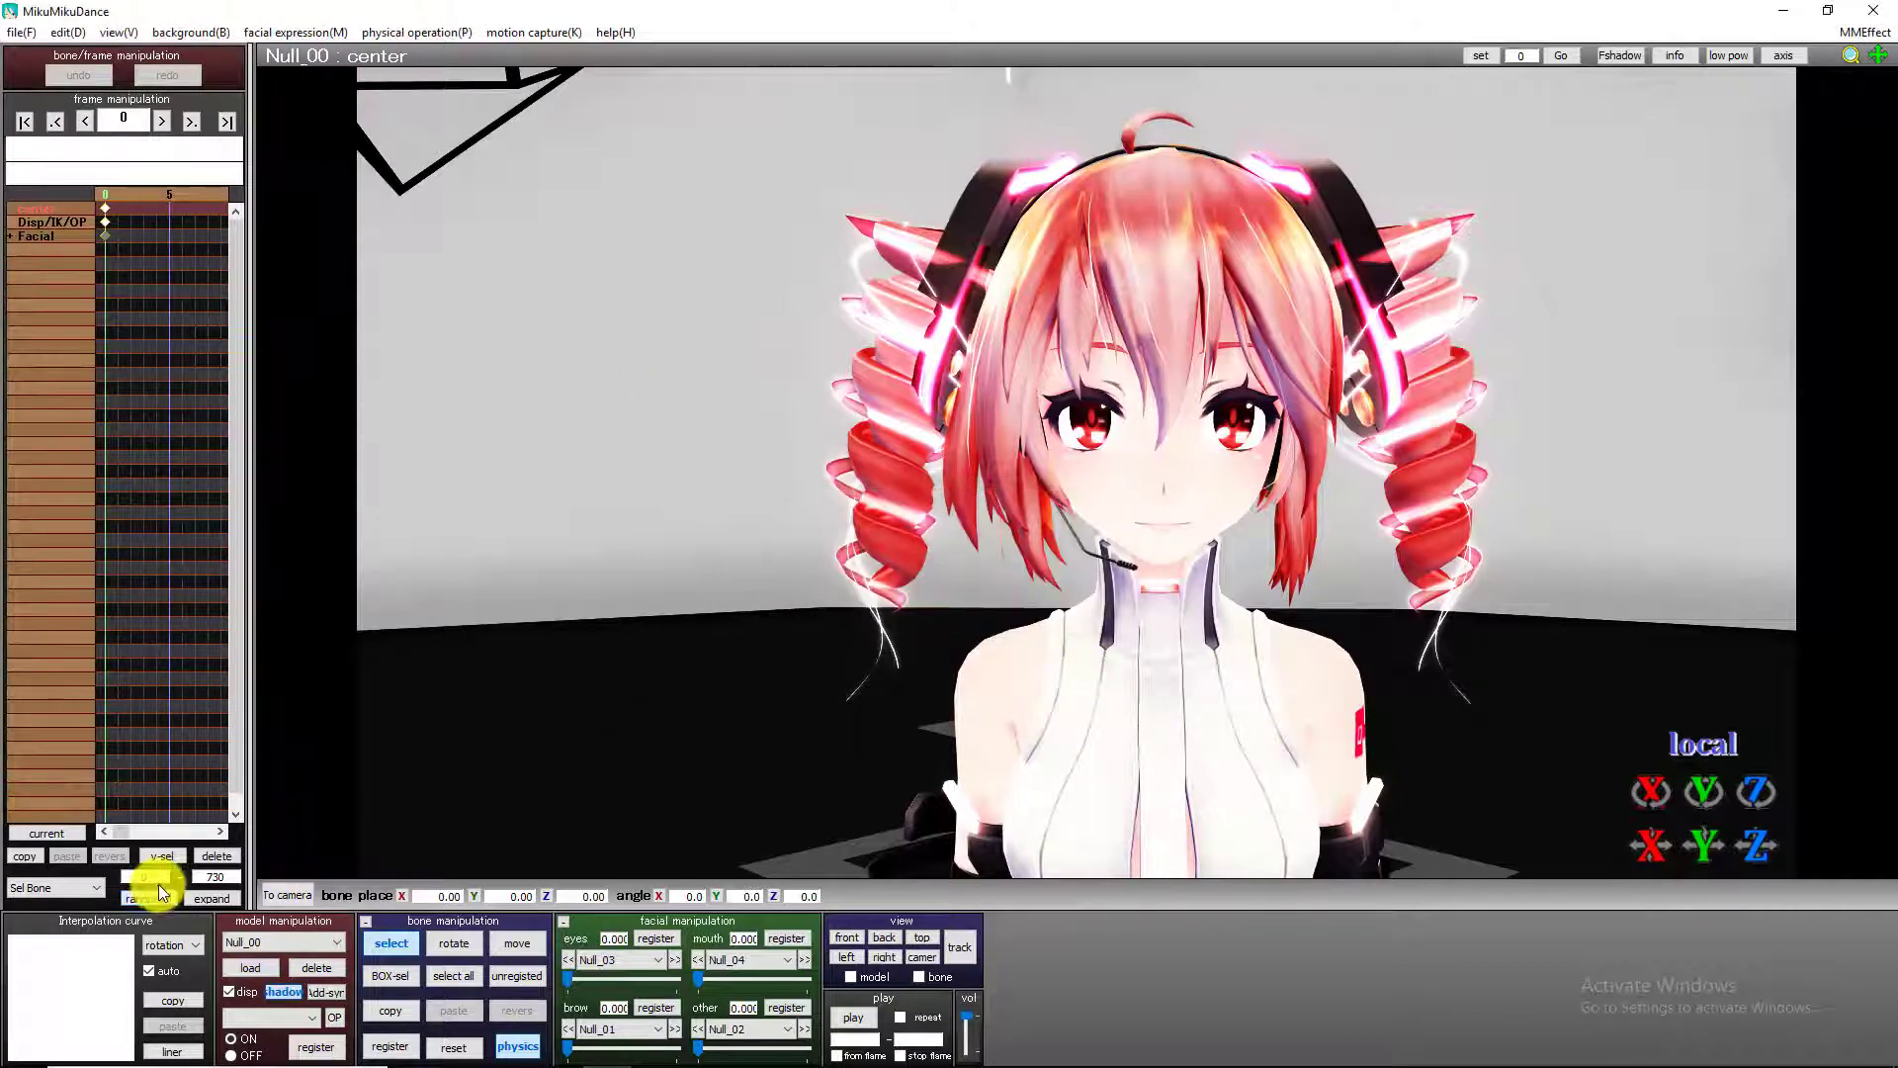
Save the pose data as a Vocaloid Pose Data file in the UserFile > Motion > motions > MEEEE folder.
{"action": "left_click", "coordinate": [20, 32]}
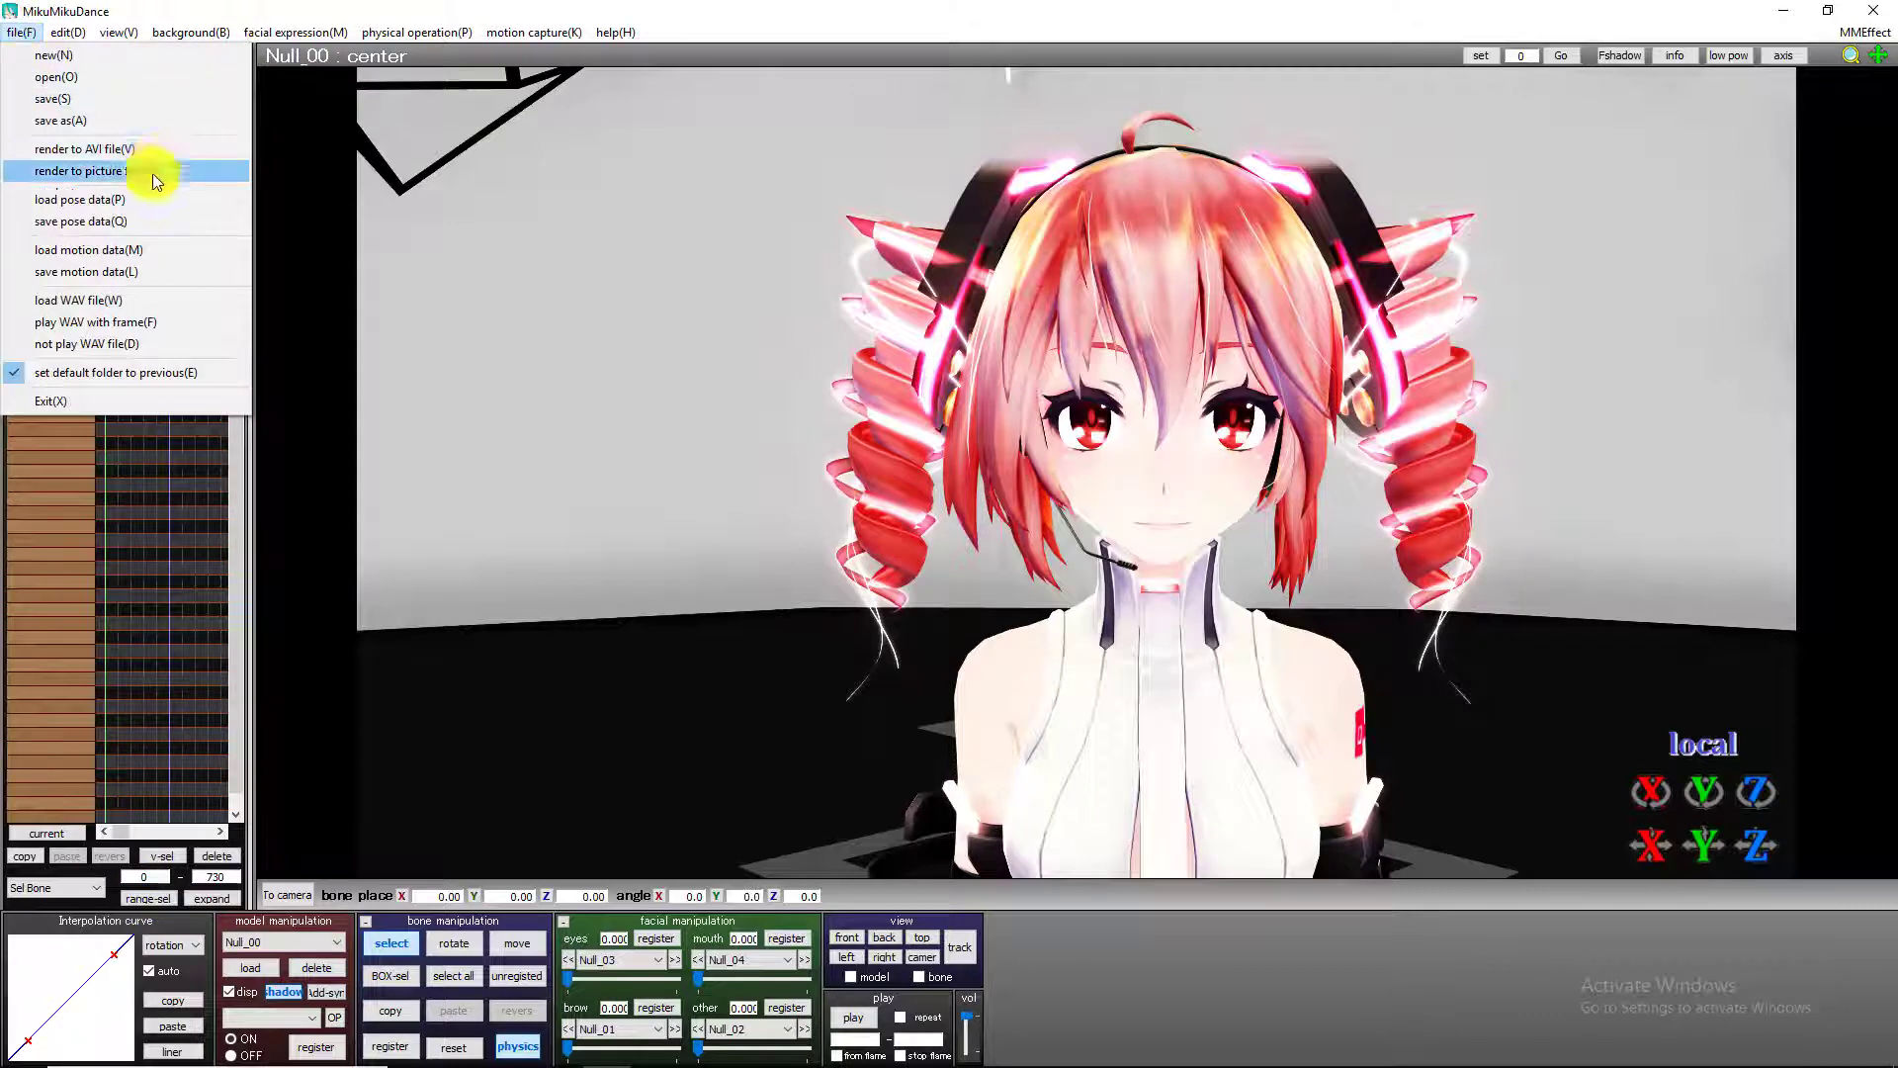
{"action": "left_click", "coordinate": [75, 222]}
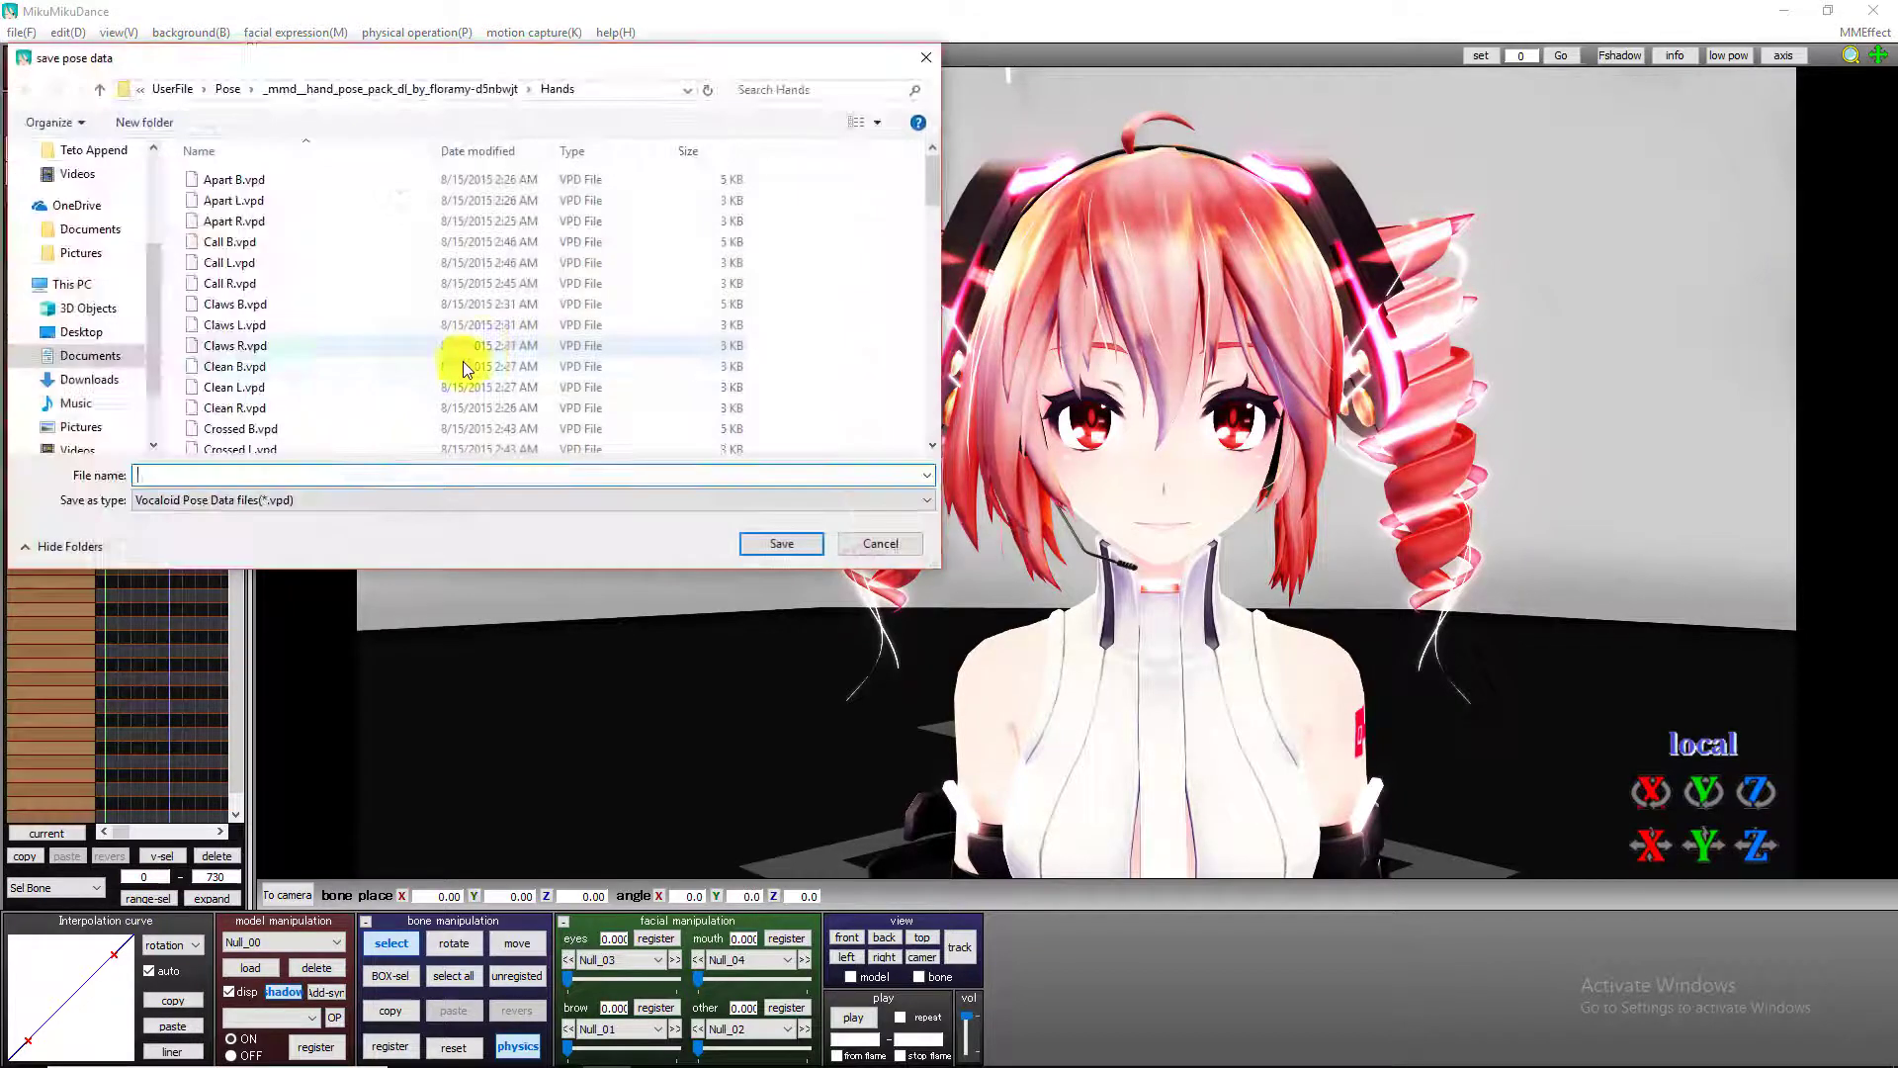
{"action": "left_click", "coordinate": [346, 89]}
{"action": "left_click", "coordinate": [230, 91]}
{"action": "left_click", "coordinate": [202, 90]}
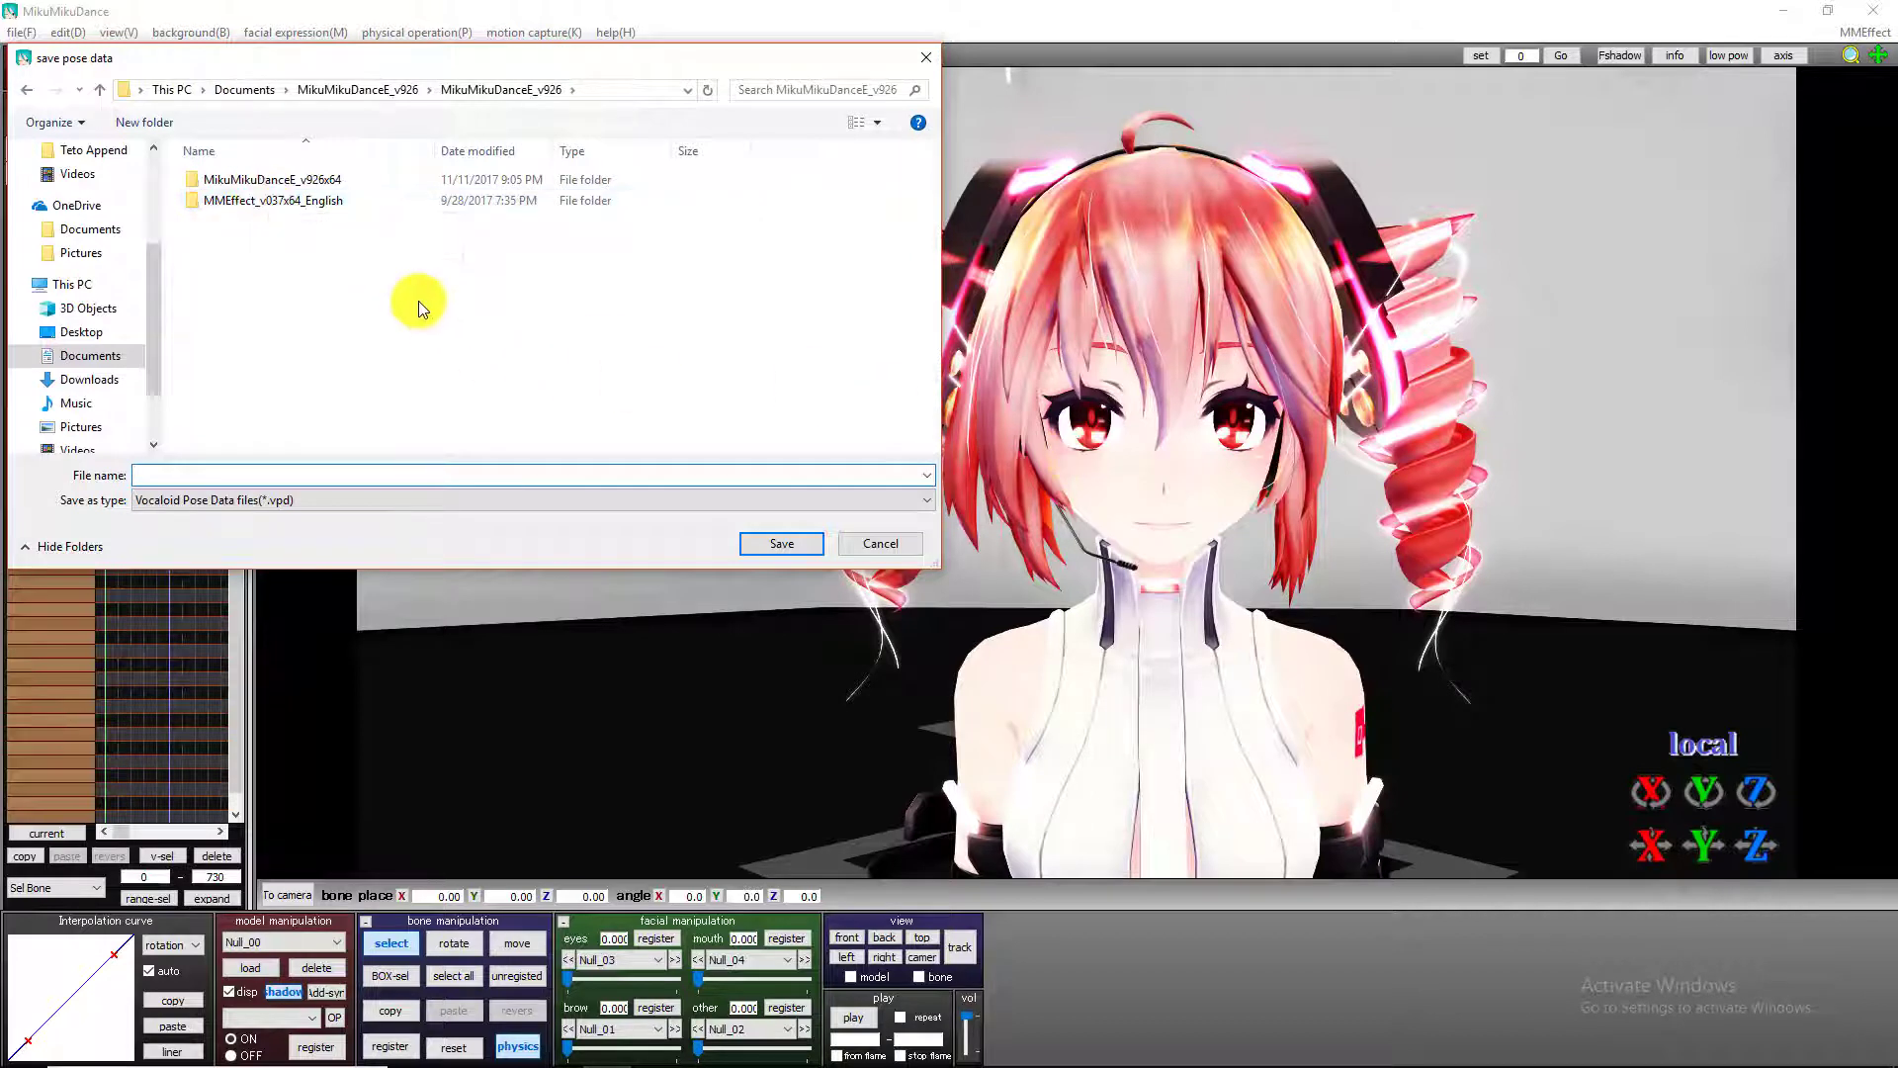
{"action": "double_click", "coordinate": [296, 181]}
{"action": "double_click", "coordinate": [270, 199]}
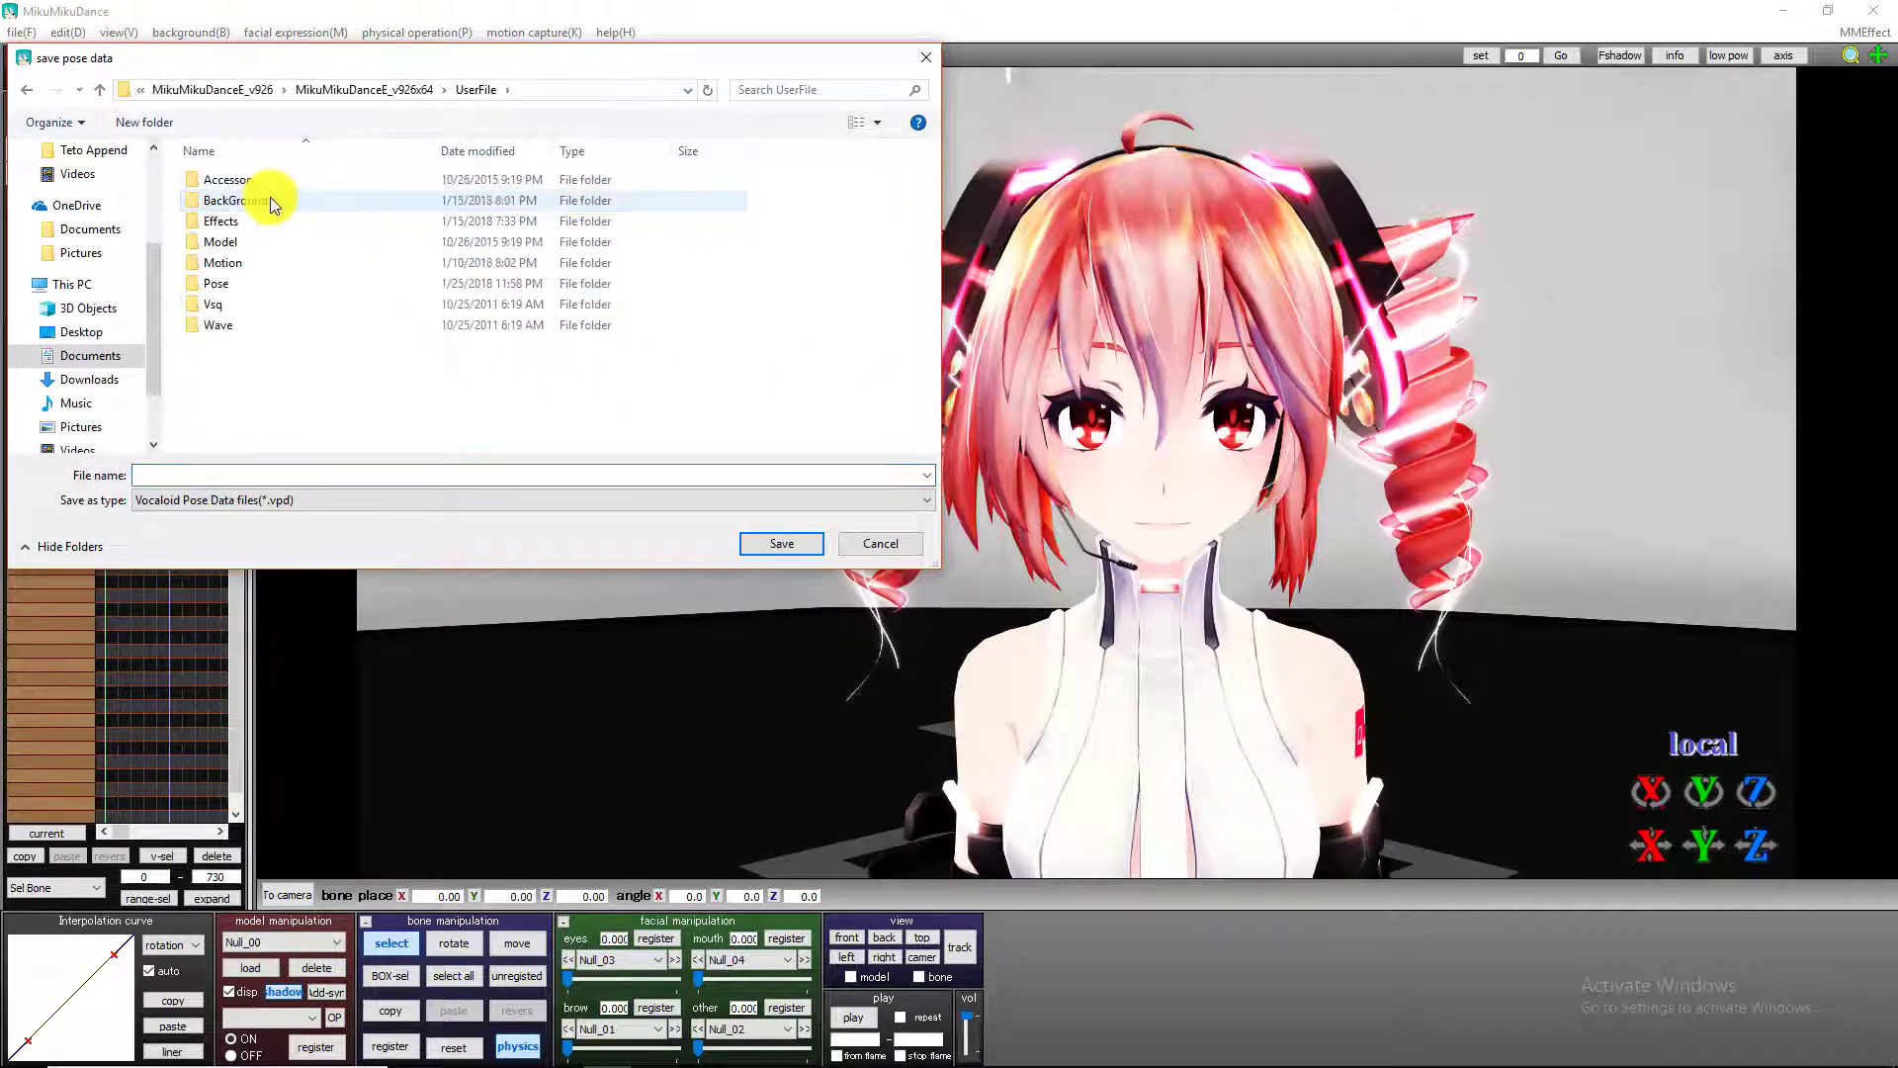
{"action": "double_click", "coordinate": [231, 263]}
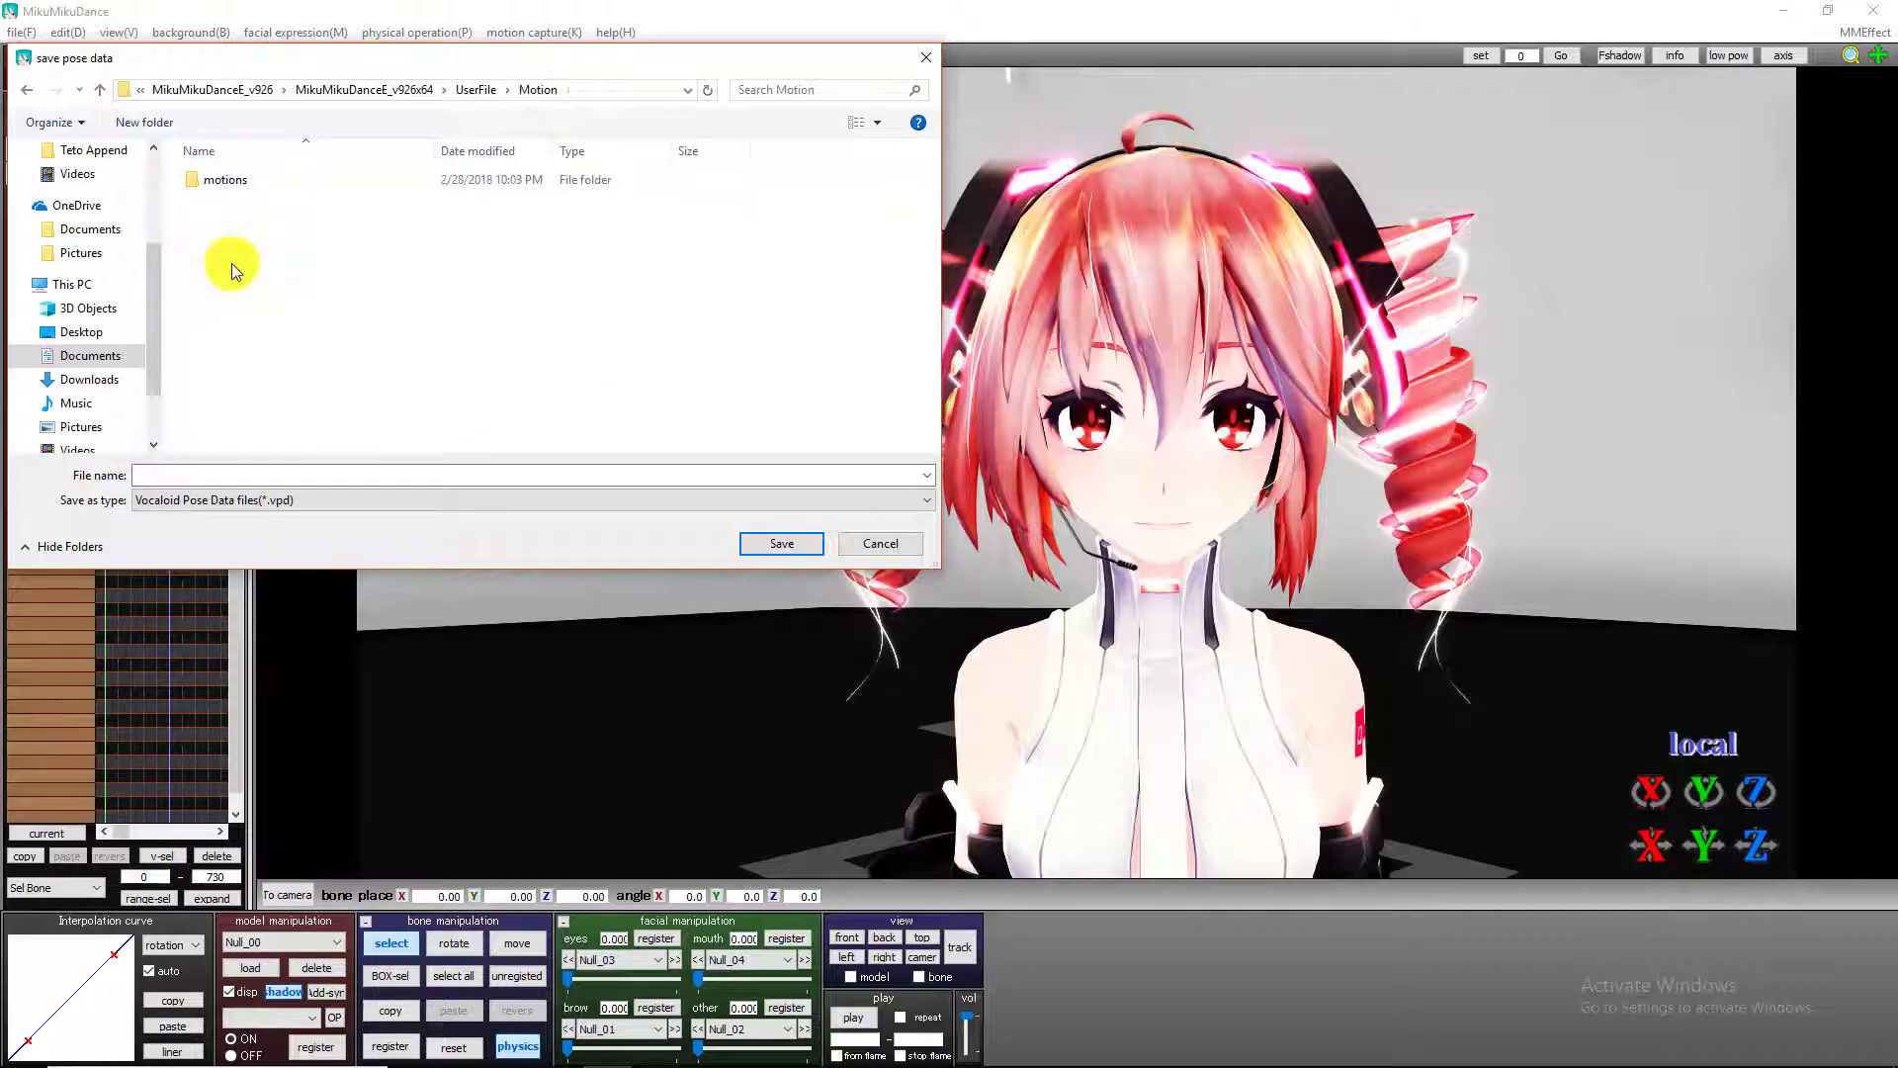
{"action": "double_click", "coordinate": [247, 180]}
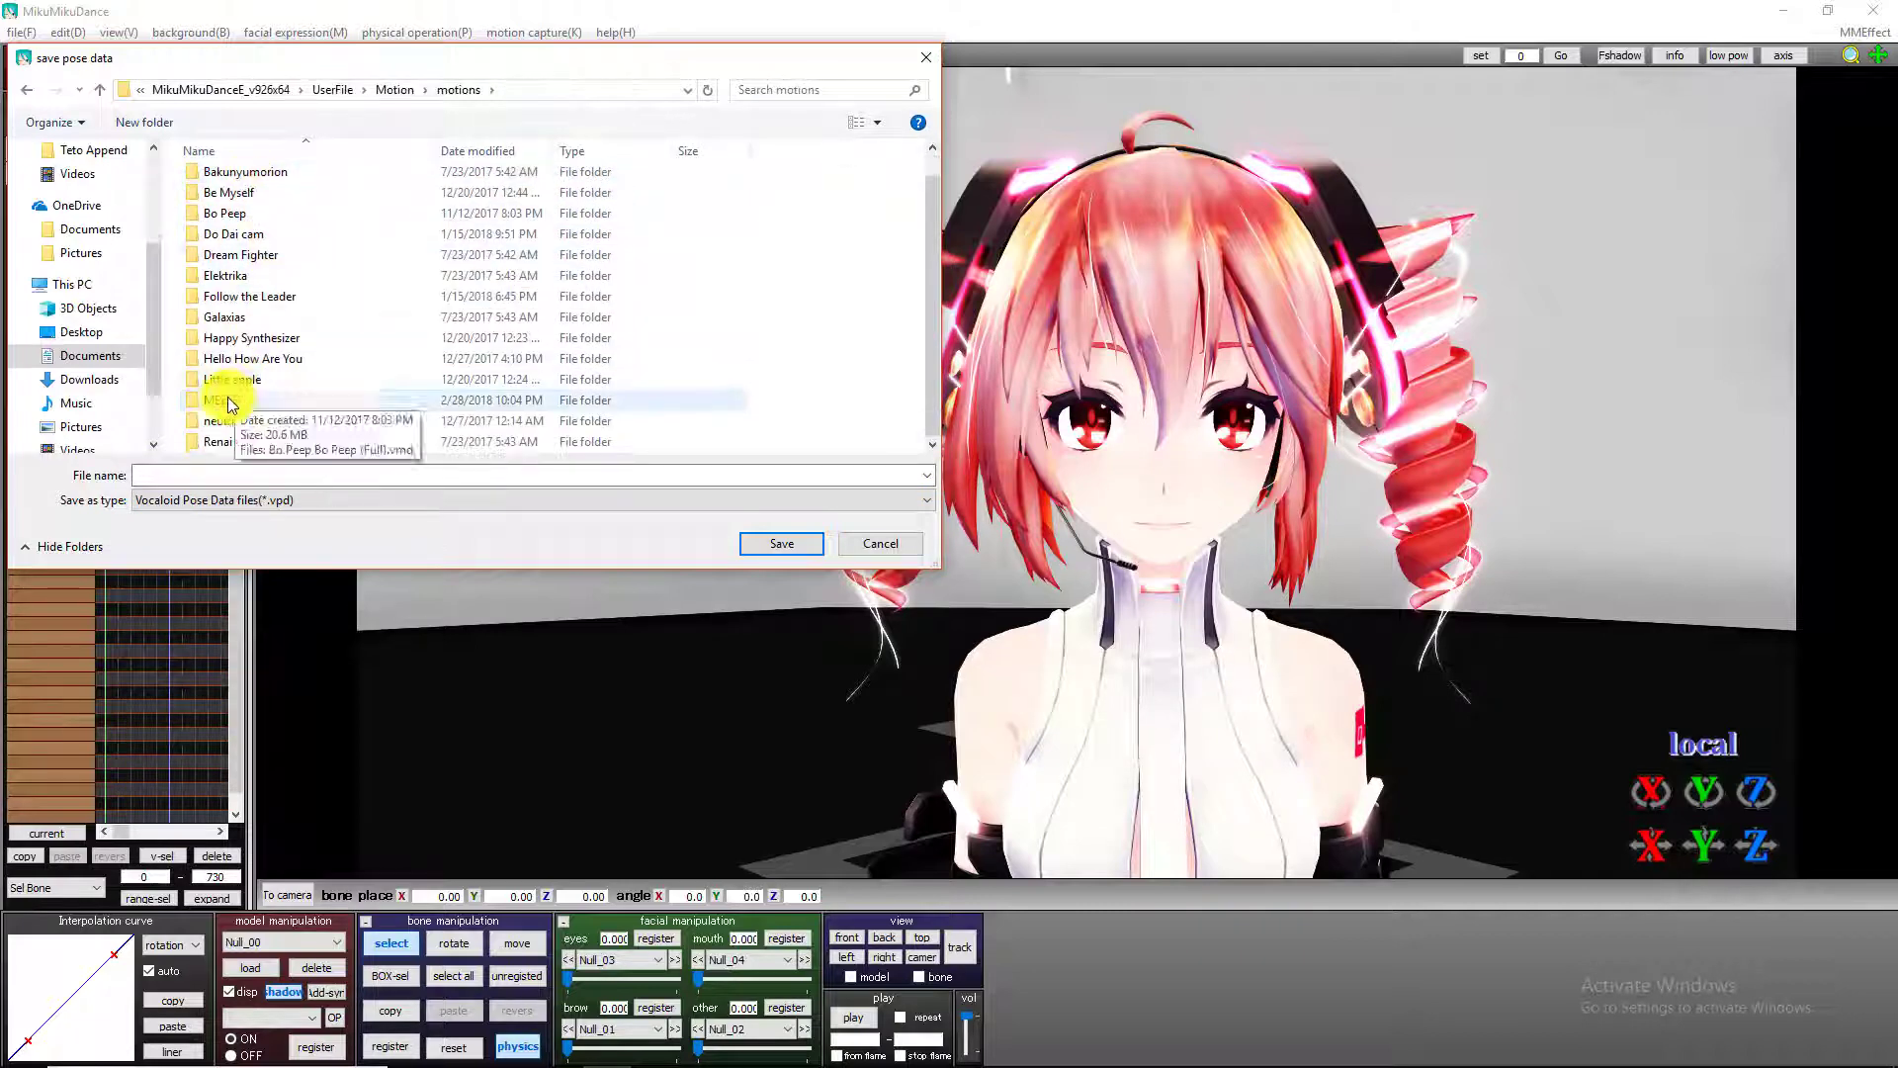
{"action": "double_click", "coordinate": [228, 400]}
{"action": "left_click", "coordinate": [363, 474]}
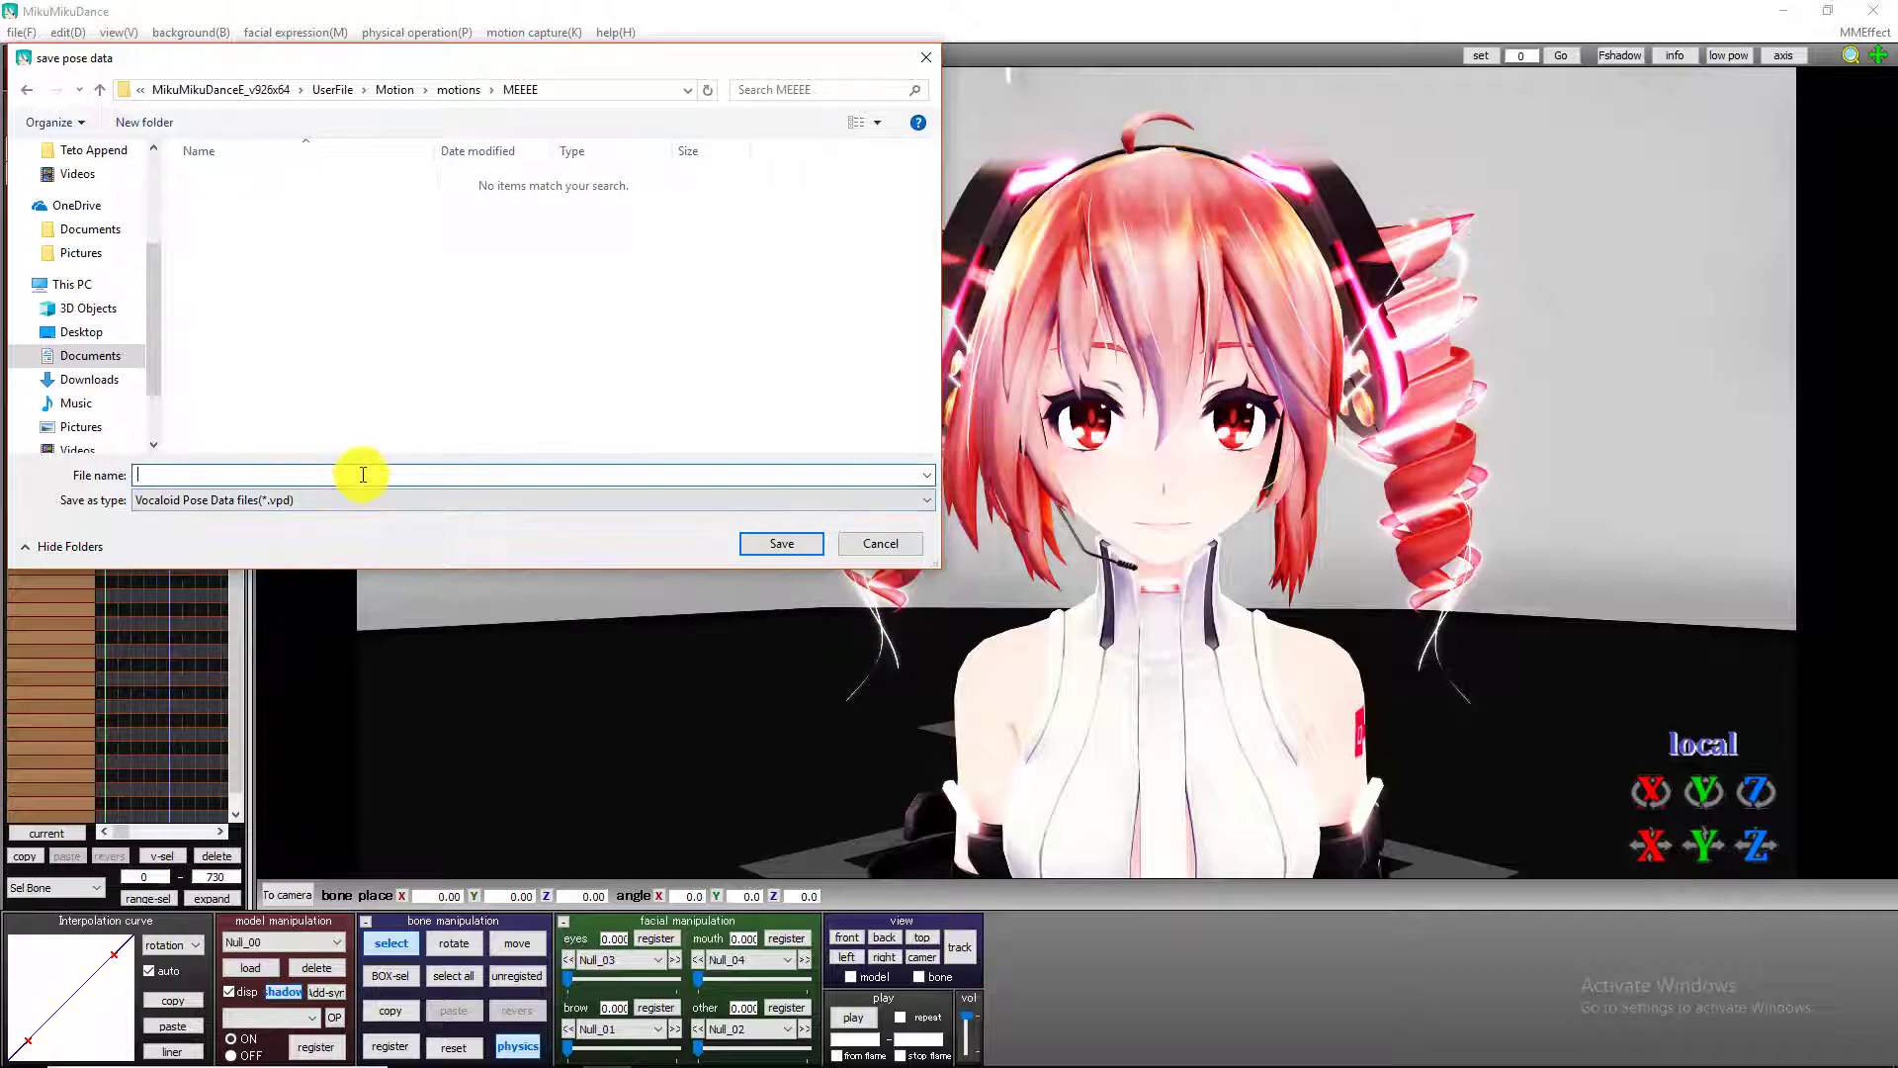
{"action": "left_click", "coordinate": [776, 542]}
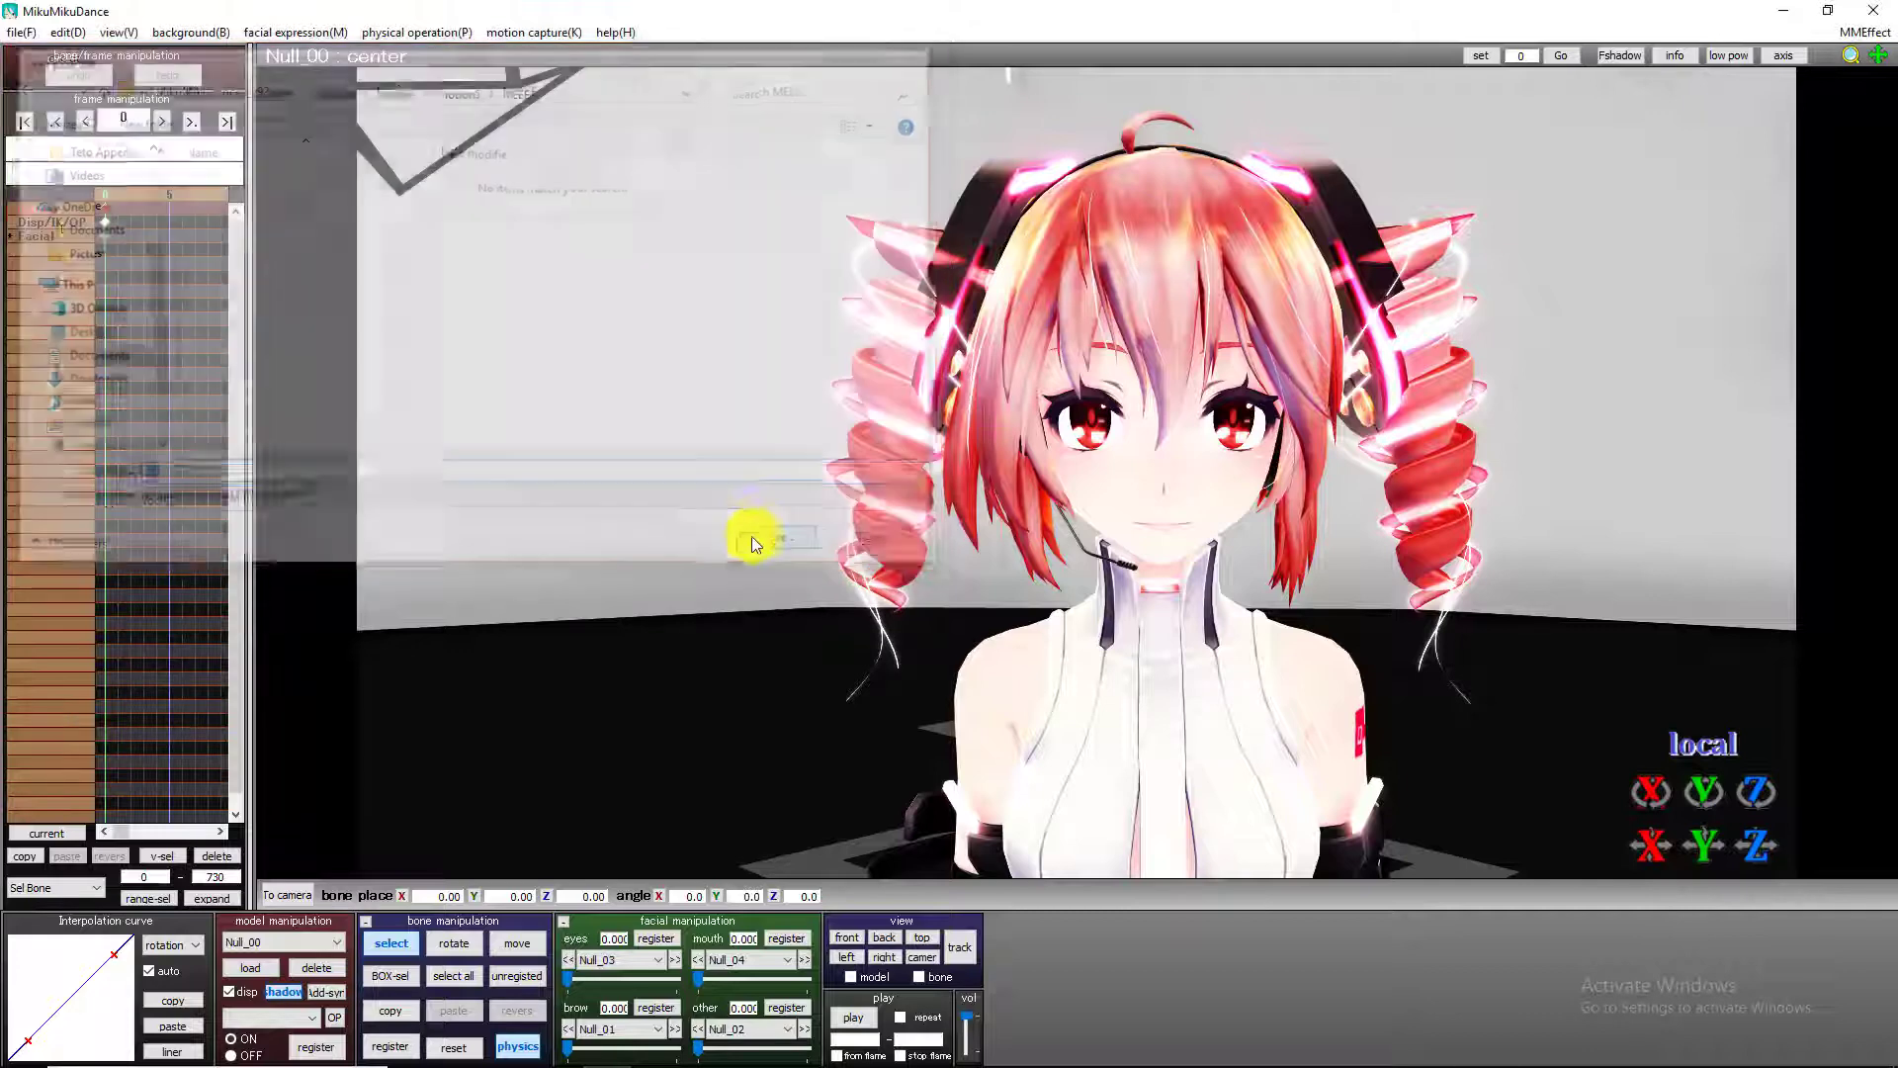
Delete the Null_00 stage model and the red-haired model from the scene.
{"action": "left_click", "coordinate": [319, 968]}
{"action": "left_click", "coordinate": [961, 623]}
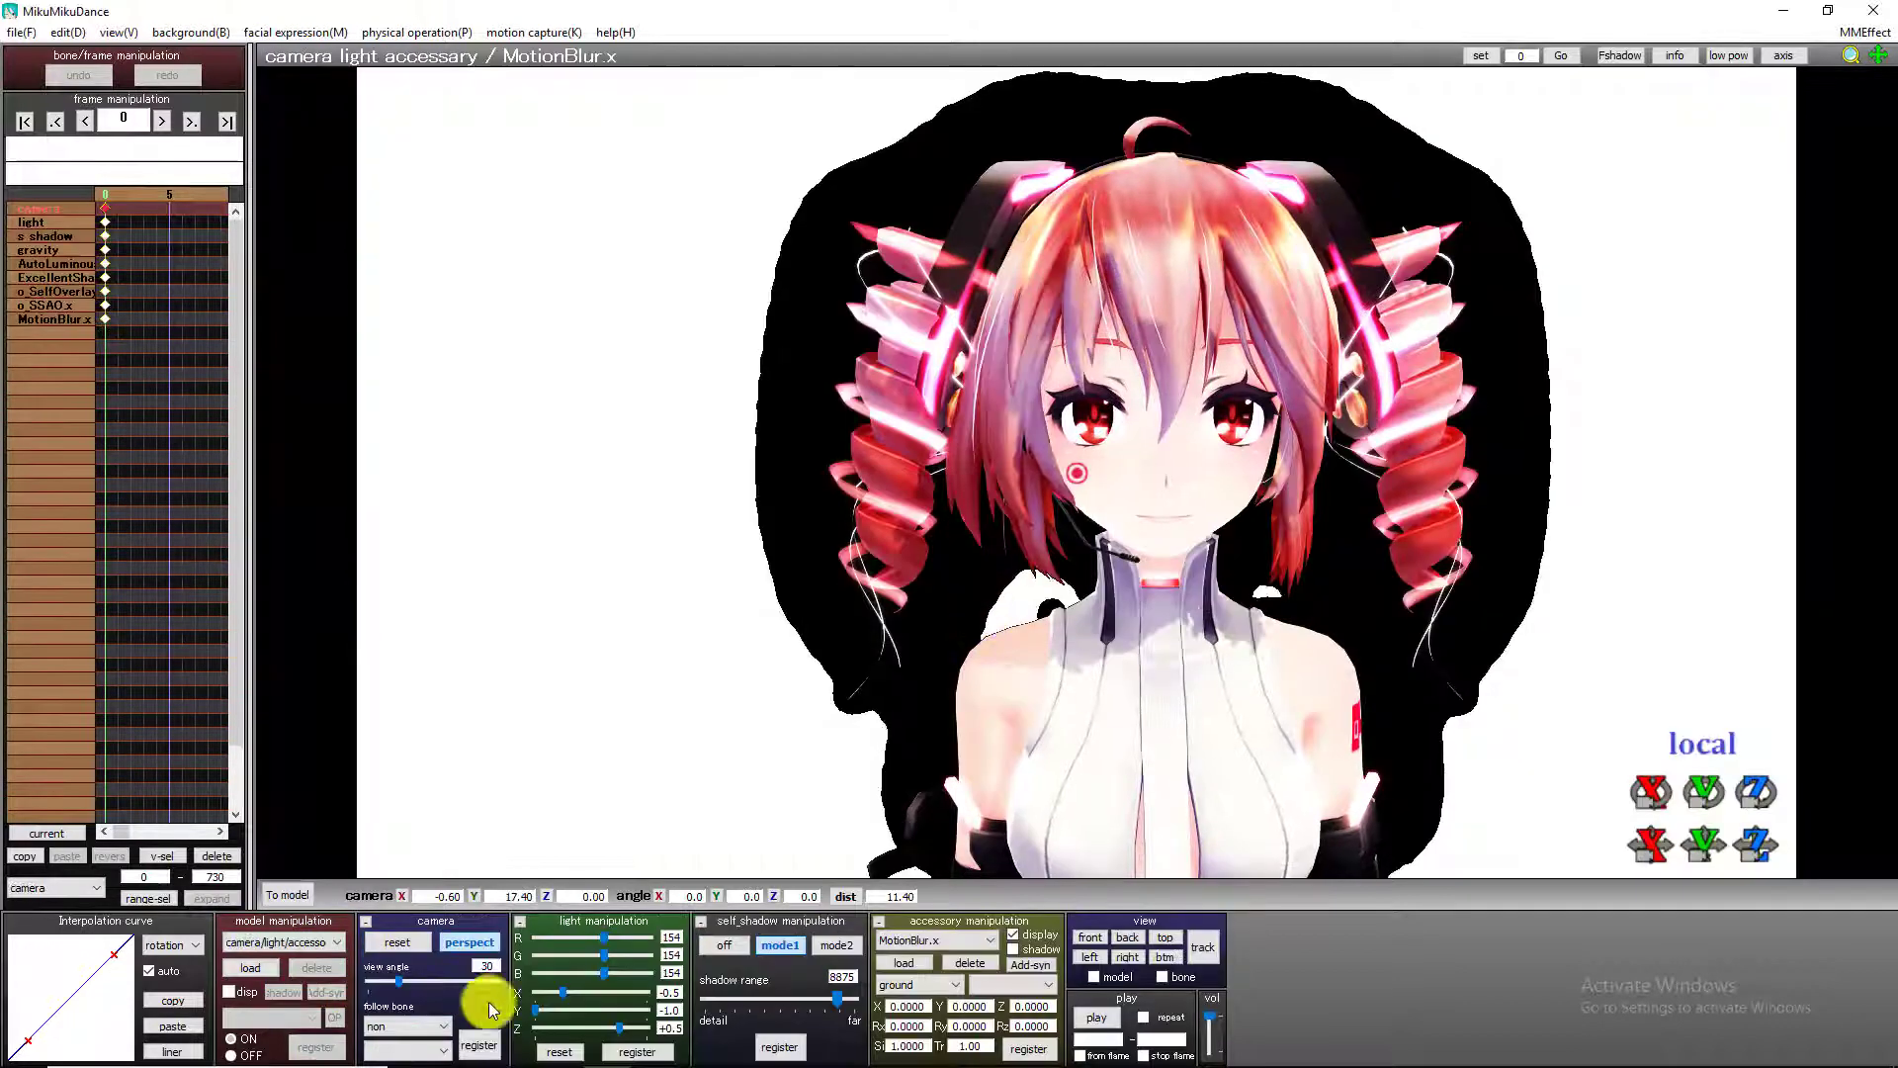
{"action": "left_click", "coordinate": [340, 946]}
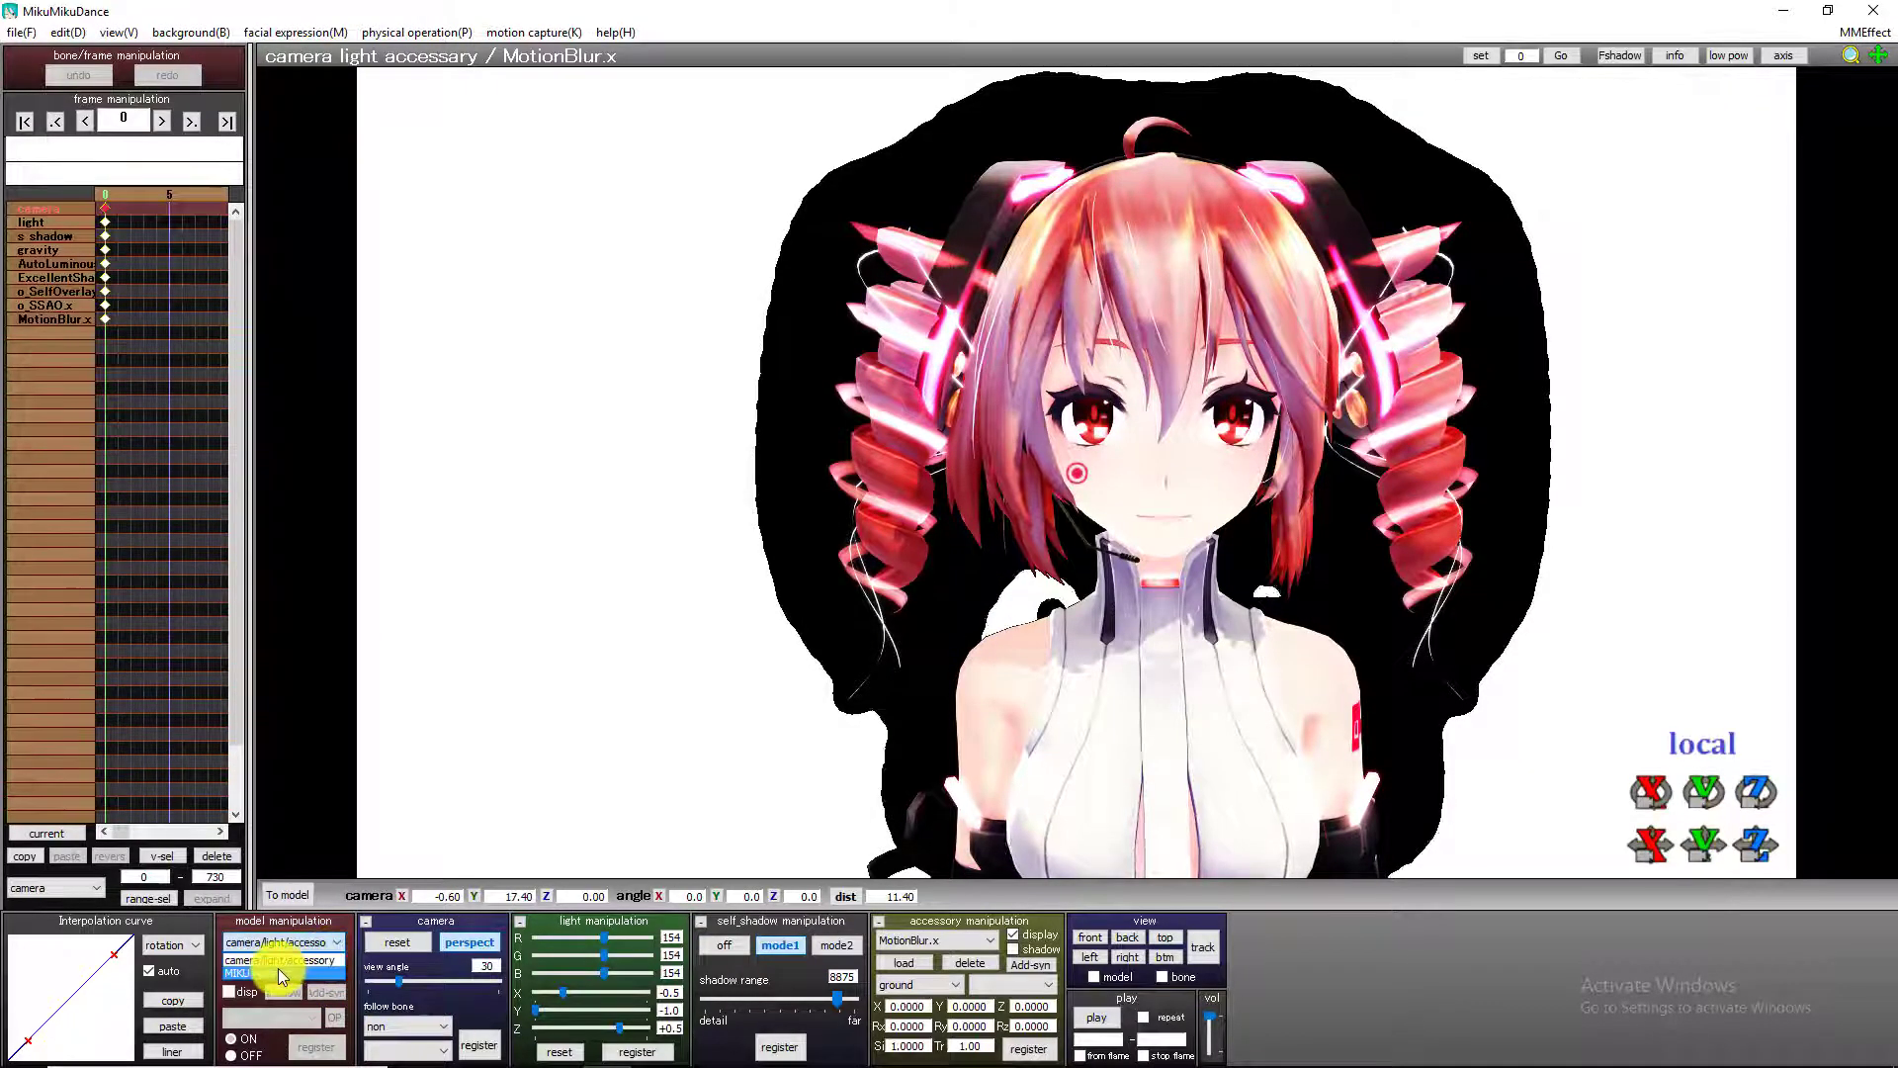
{"action": "left_click", "coordinate": [276, 969]}
{"action": "left_click", "coordinate": [317, 968]}
{"action": "left_click", "coordinate": [968, 624]}
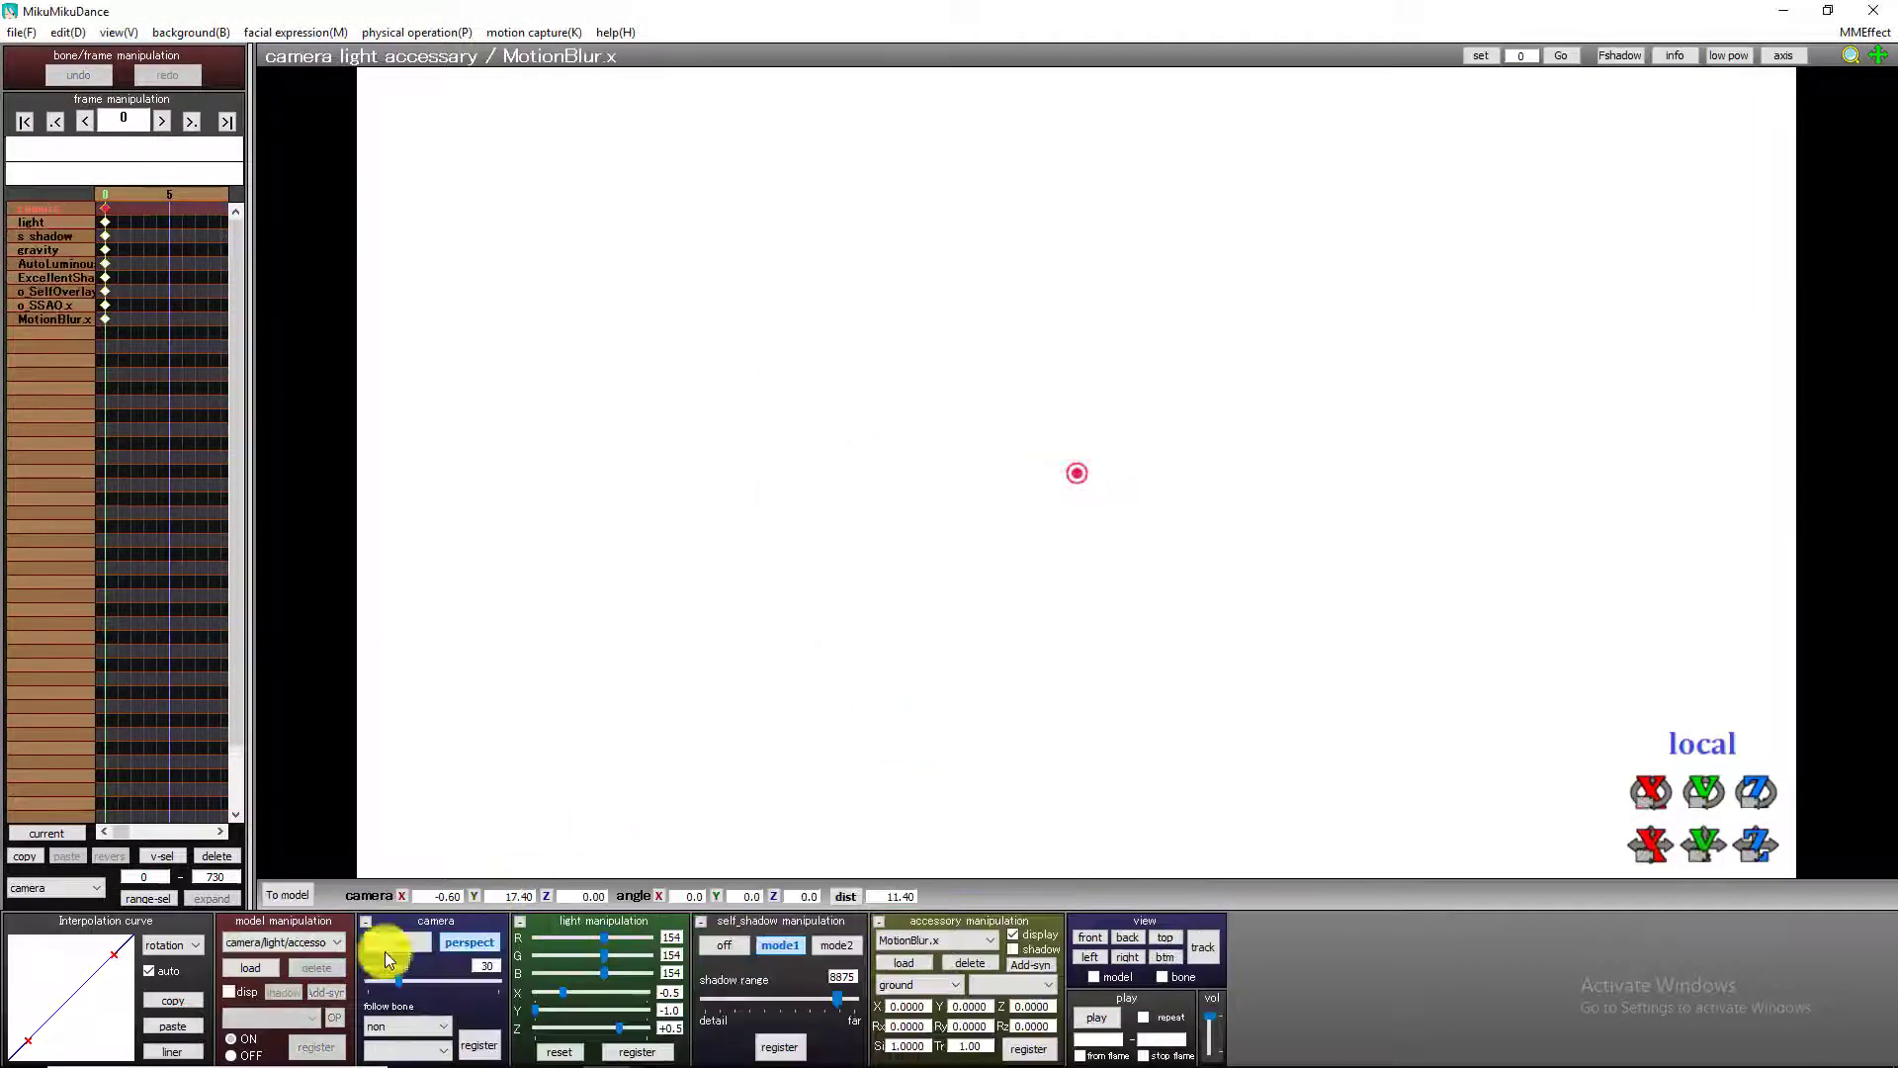
Load the lightcube stage PMX model from File Explorer into the emptied scene.
{"action": "left_click", "coordinate": [474, 1048]}
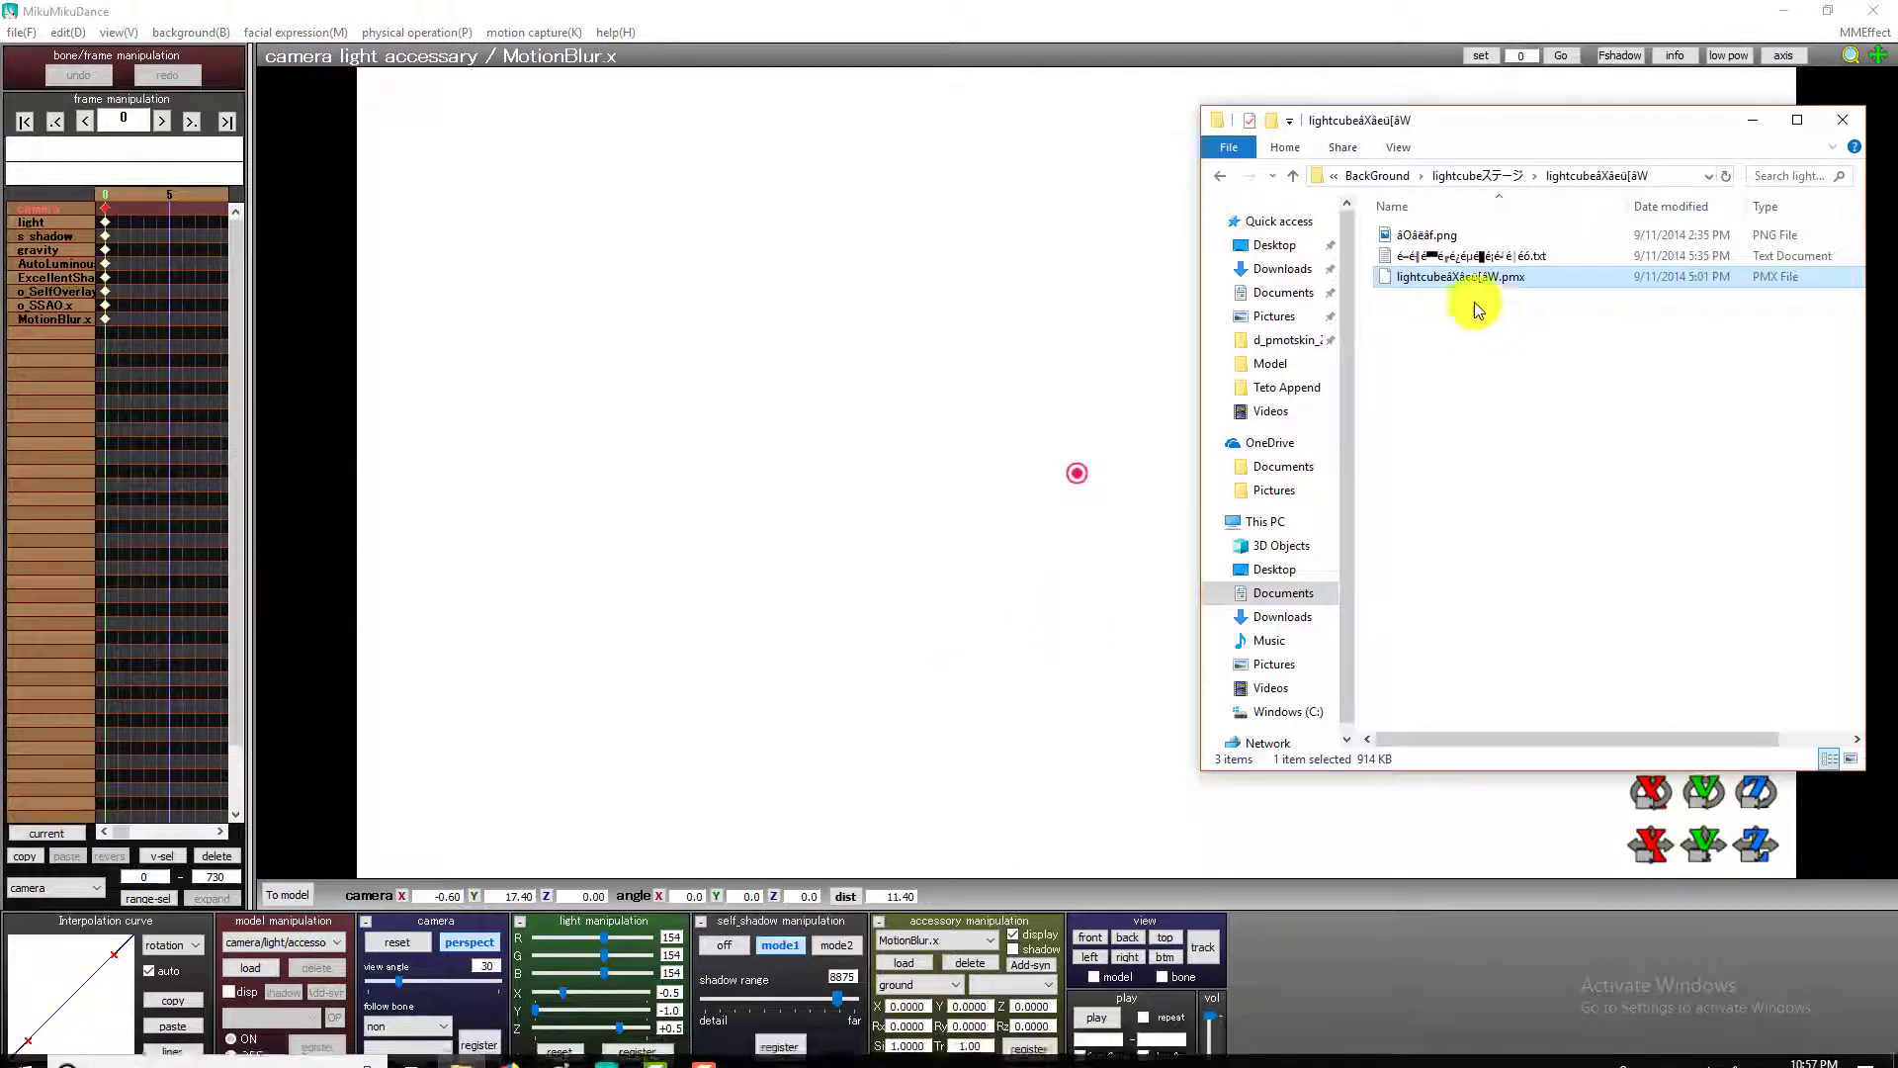
{"action": "left_click_drag", "start_coordinate": [1458, 279], "coordinate": [955, 436]}
{"action": "left_click", "coordinate": [894, 601]}
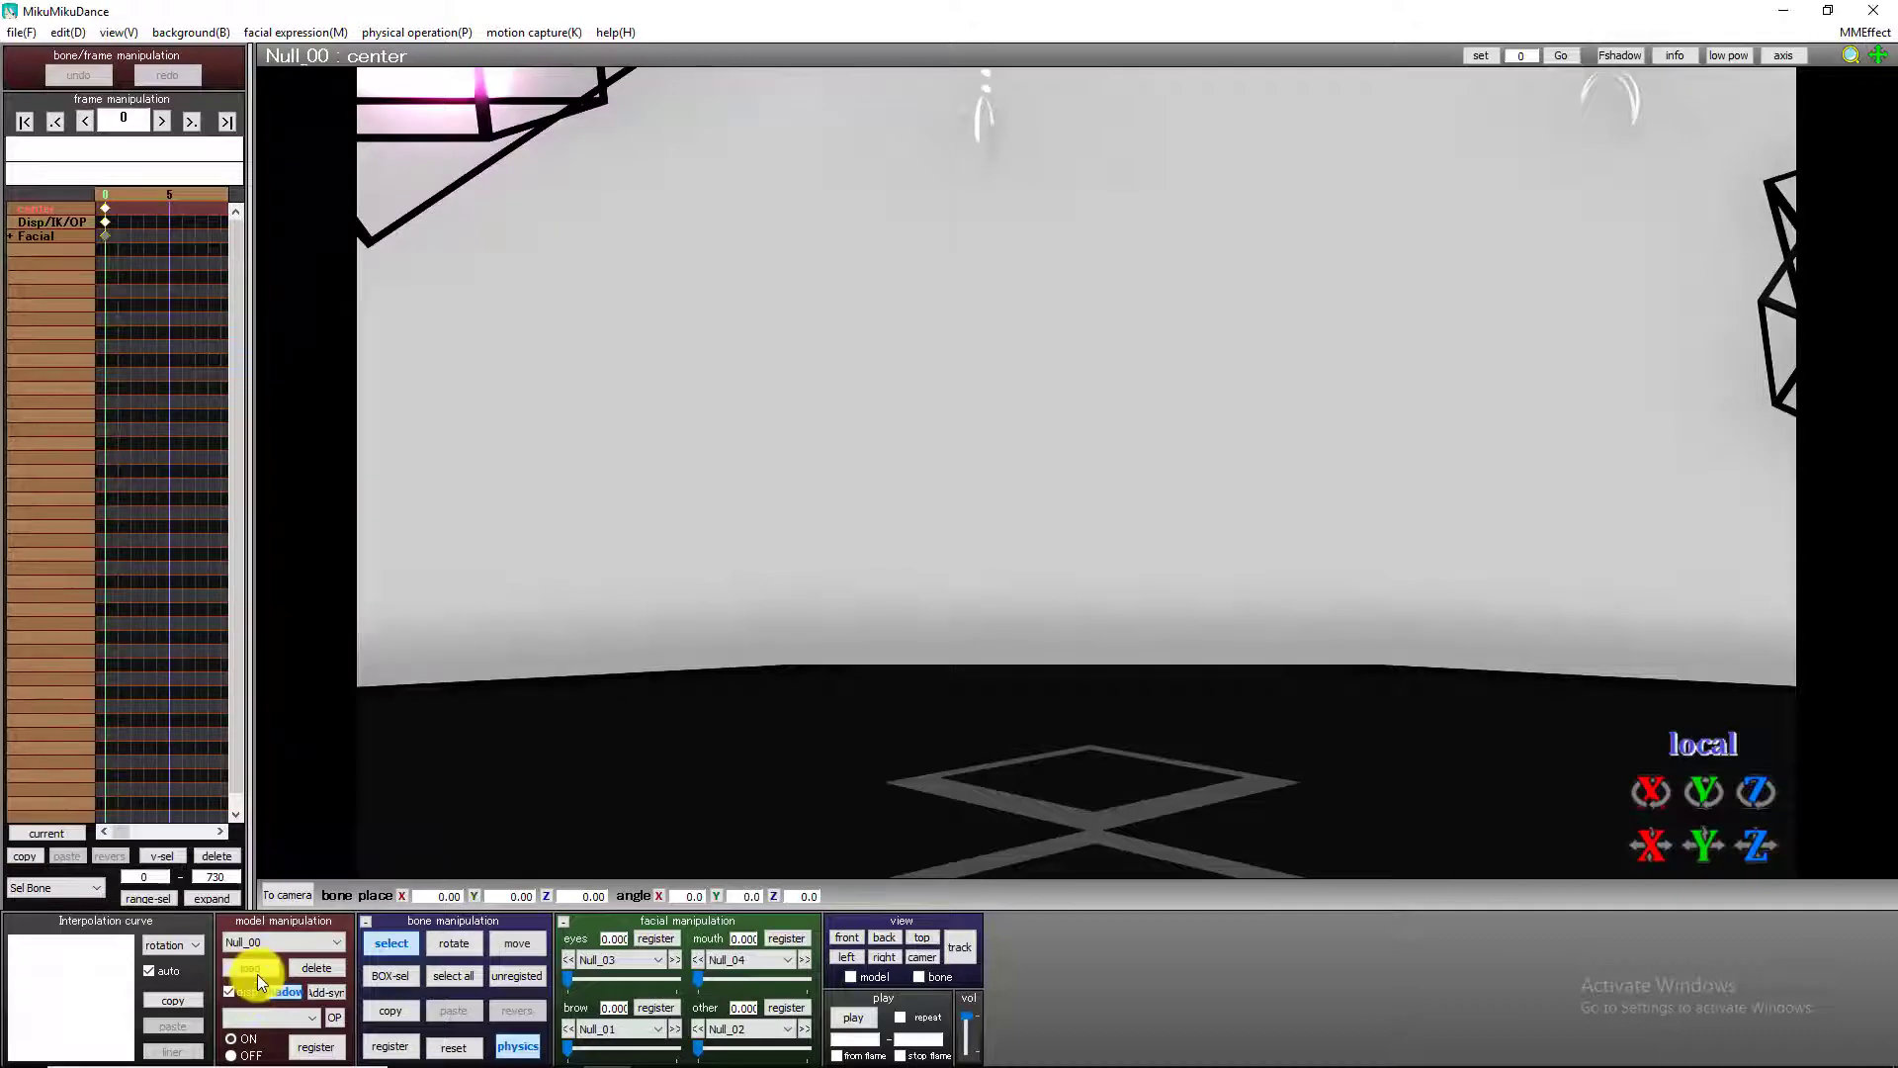
Load the gumiband model from PMD Editor > base > MODELDL > APPEND > #Gumi Megpoid TDA CV Edit.
{"action": "left_click", "coordinate": [255, 971]}
{"action": "left_click", "coordinate": [249, 89]}
{"action": "left_click", "coordinate": [257, 89]}
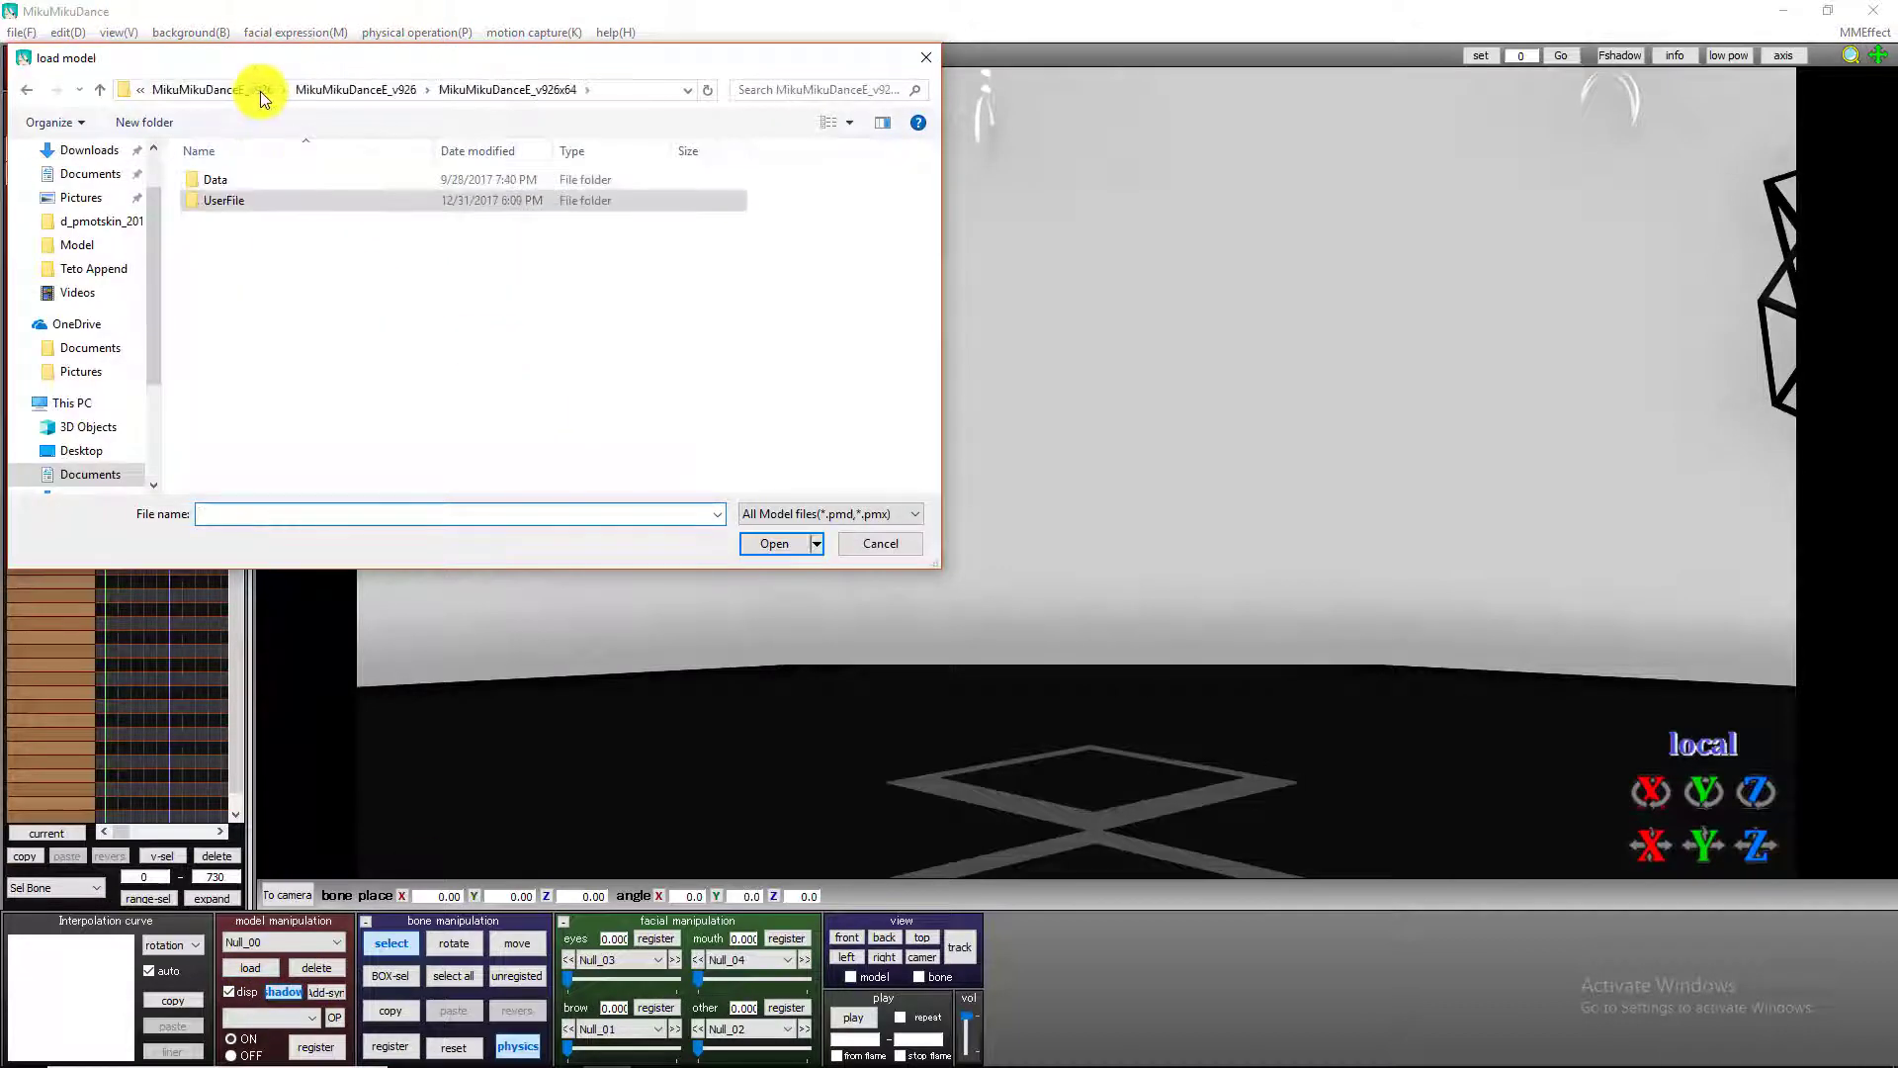
{"action": "left_click", "coordinate": [259, 91]}
{"action": "double_click", "coordinate": [257, 224]}
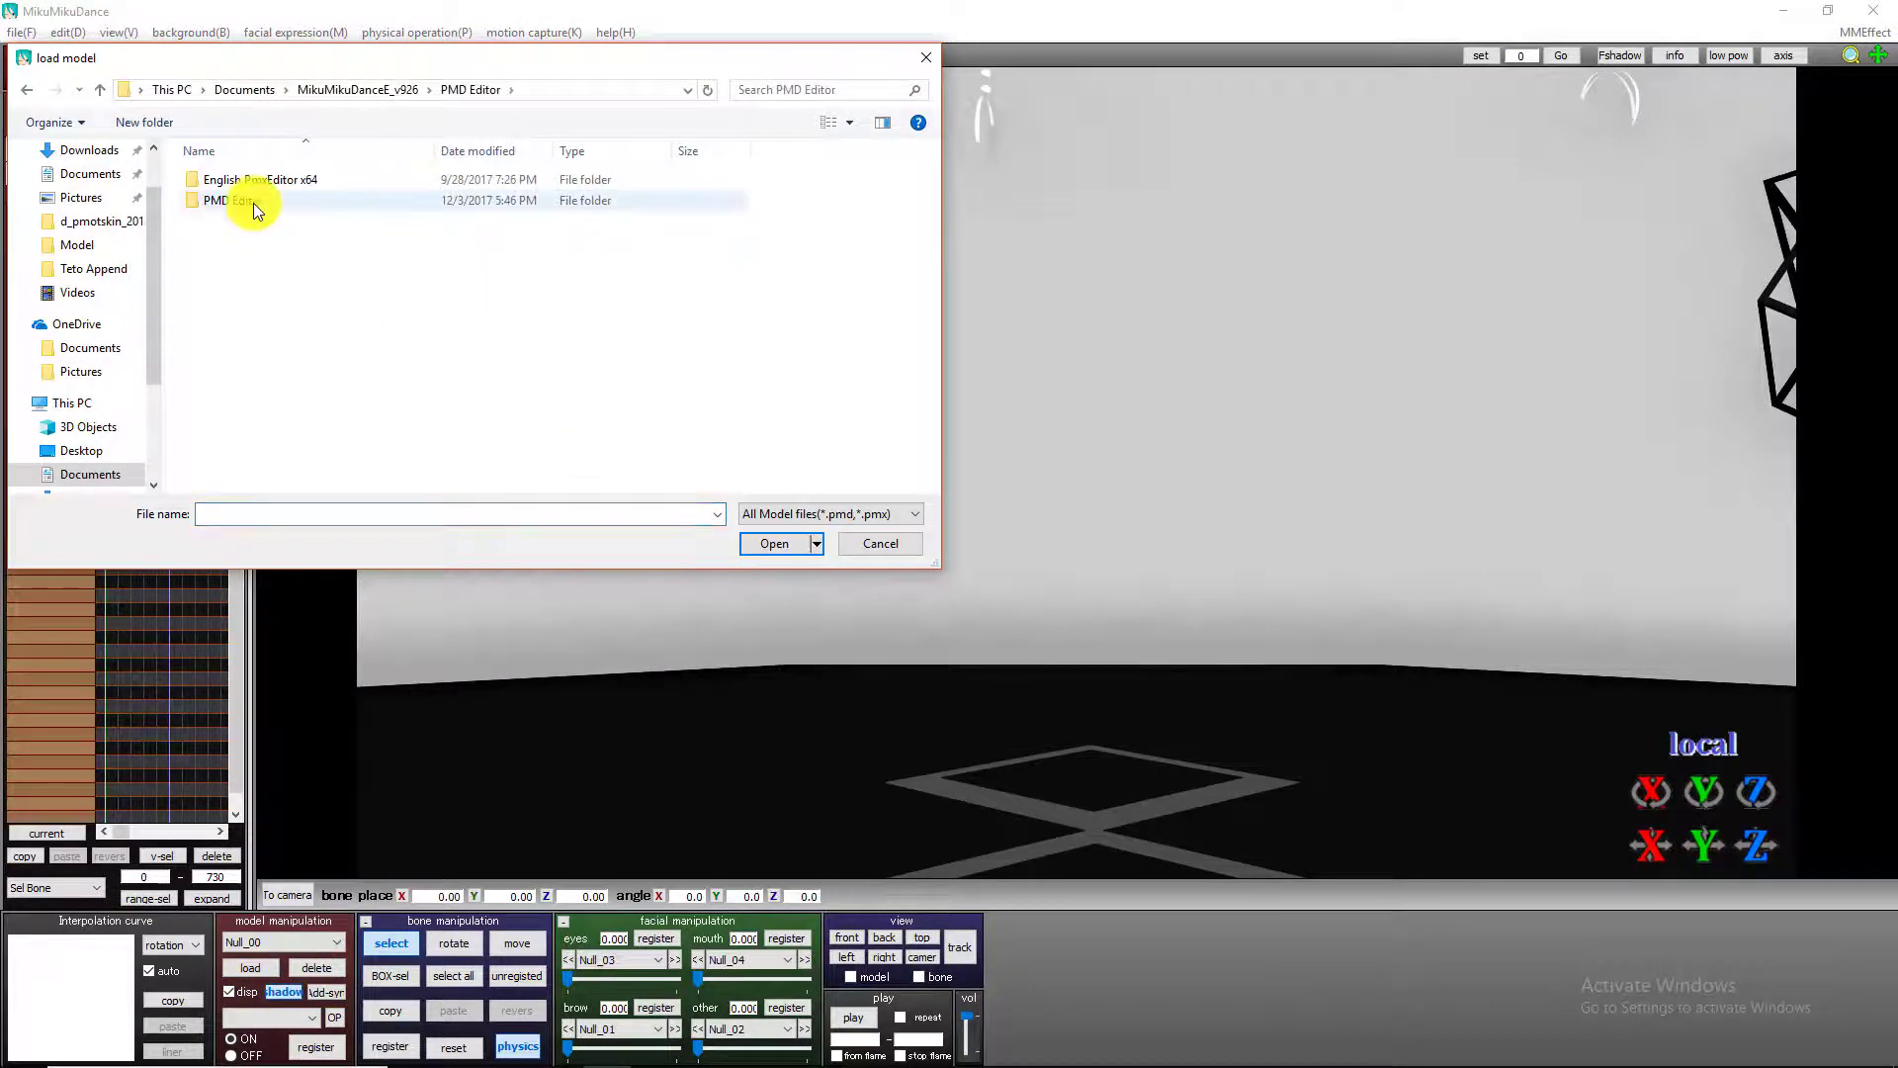
{"action": "double_click", "coordinate": [254, 201]}
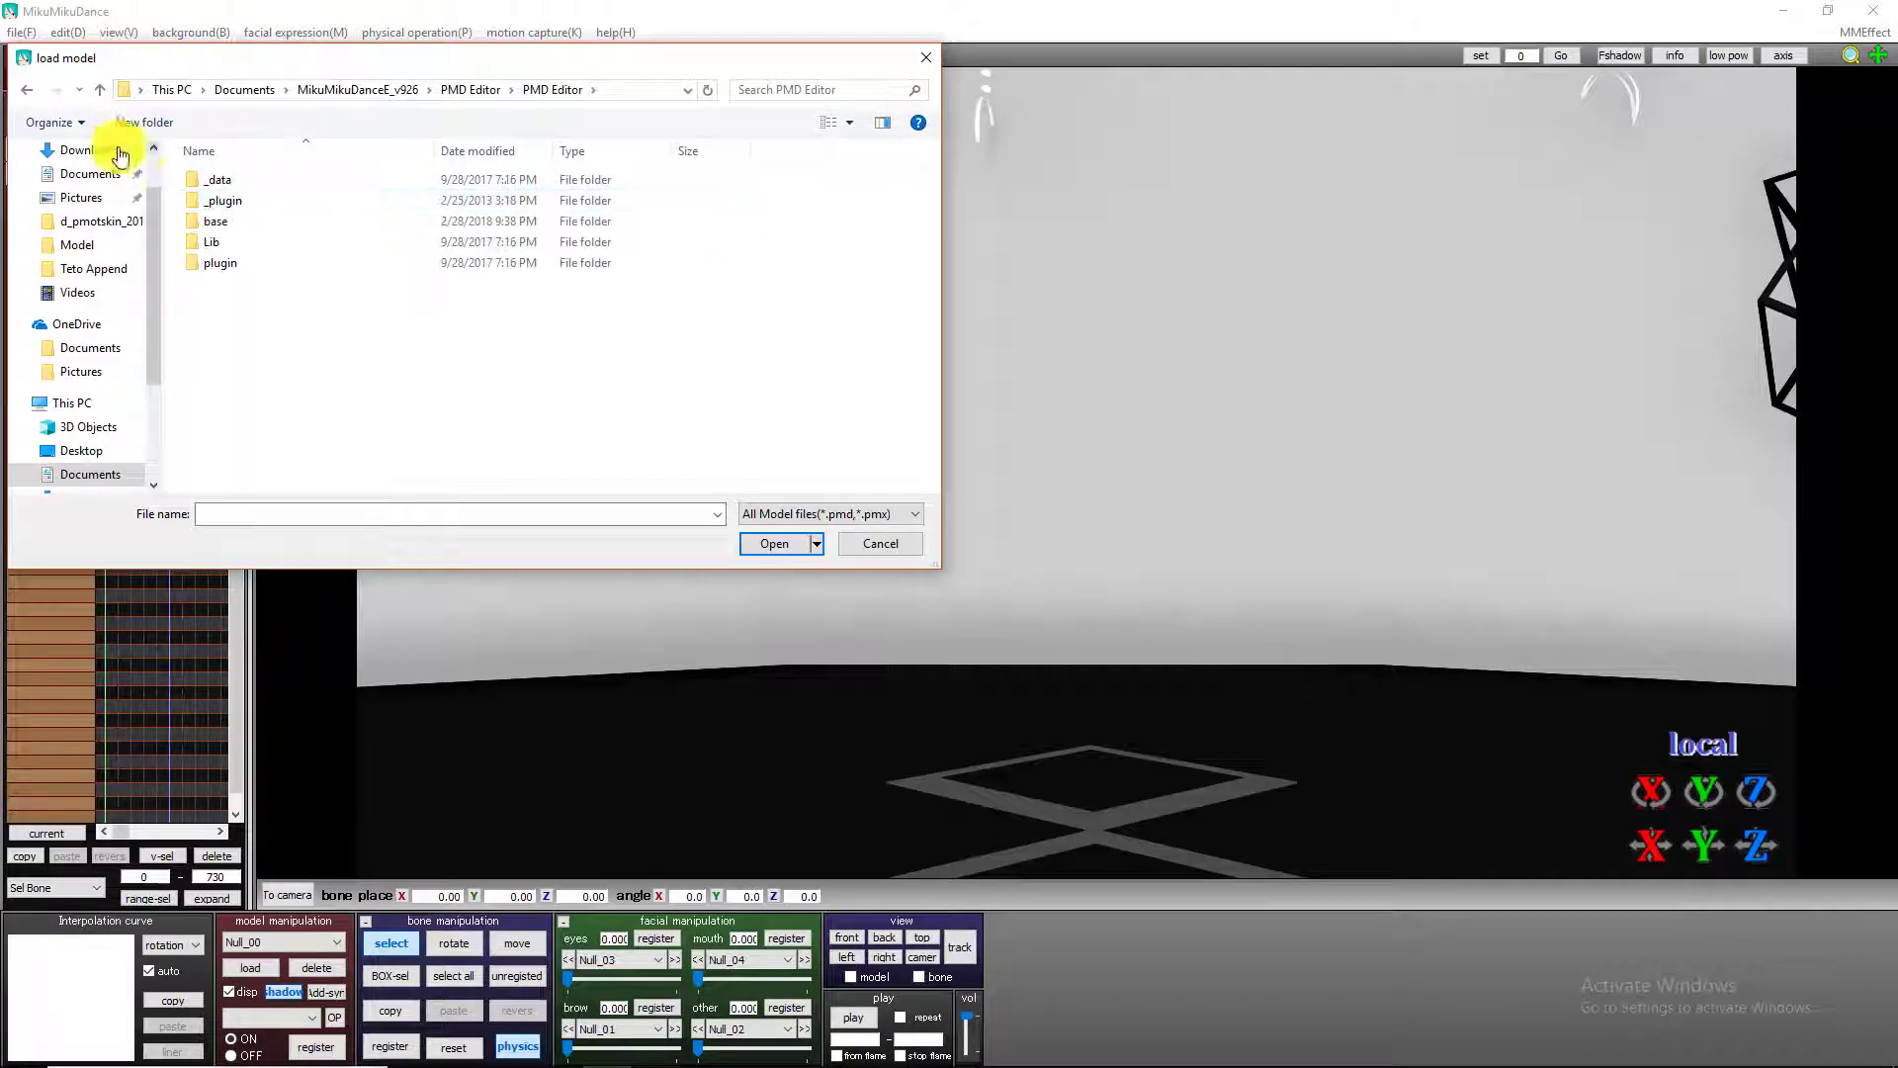
{"action": "double_click", "coordinate": [226, 224]}
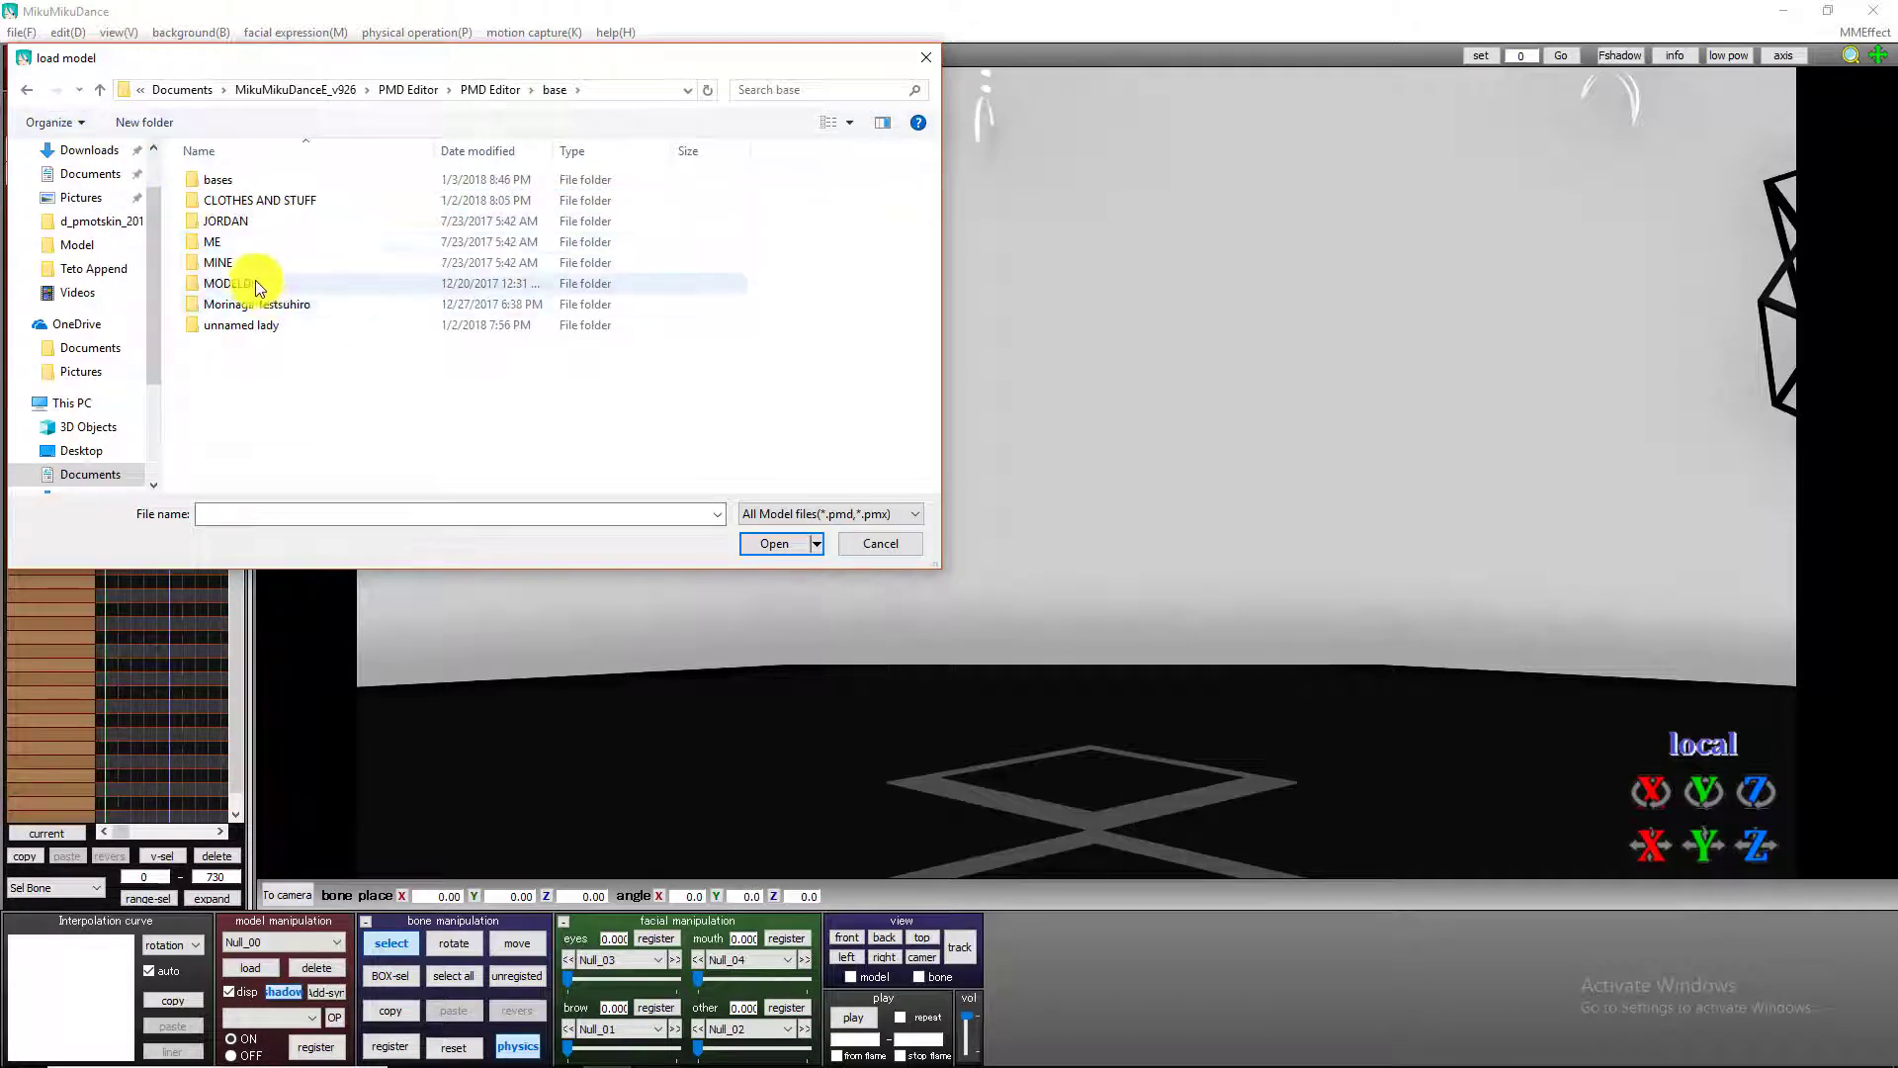
{"action": "double_click", "coordinate": [255, 281]}
{"action": "double_click", "coordinate": [247, 182]}
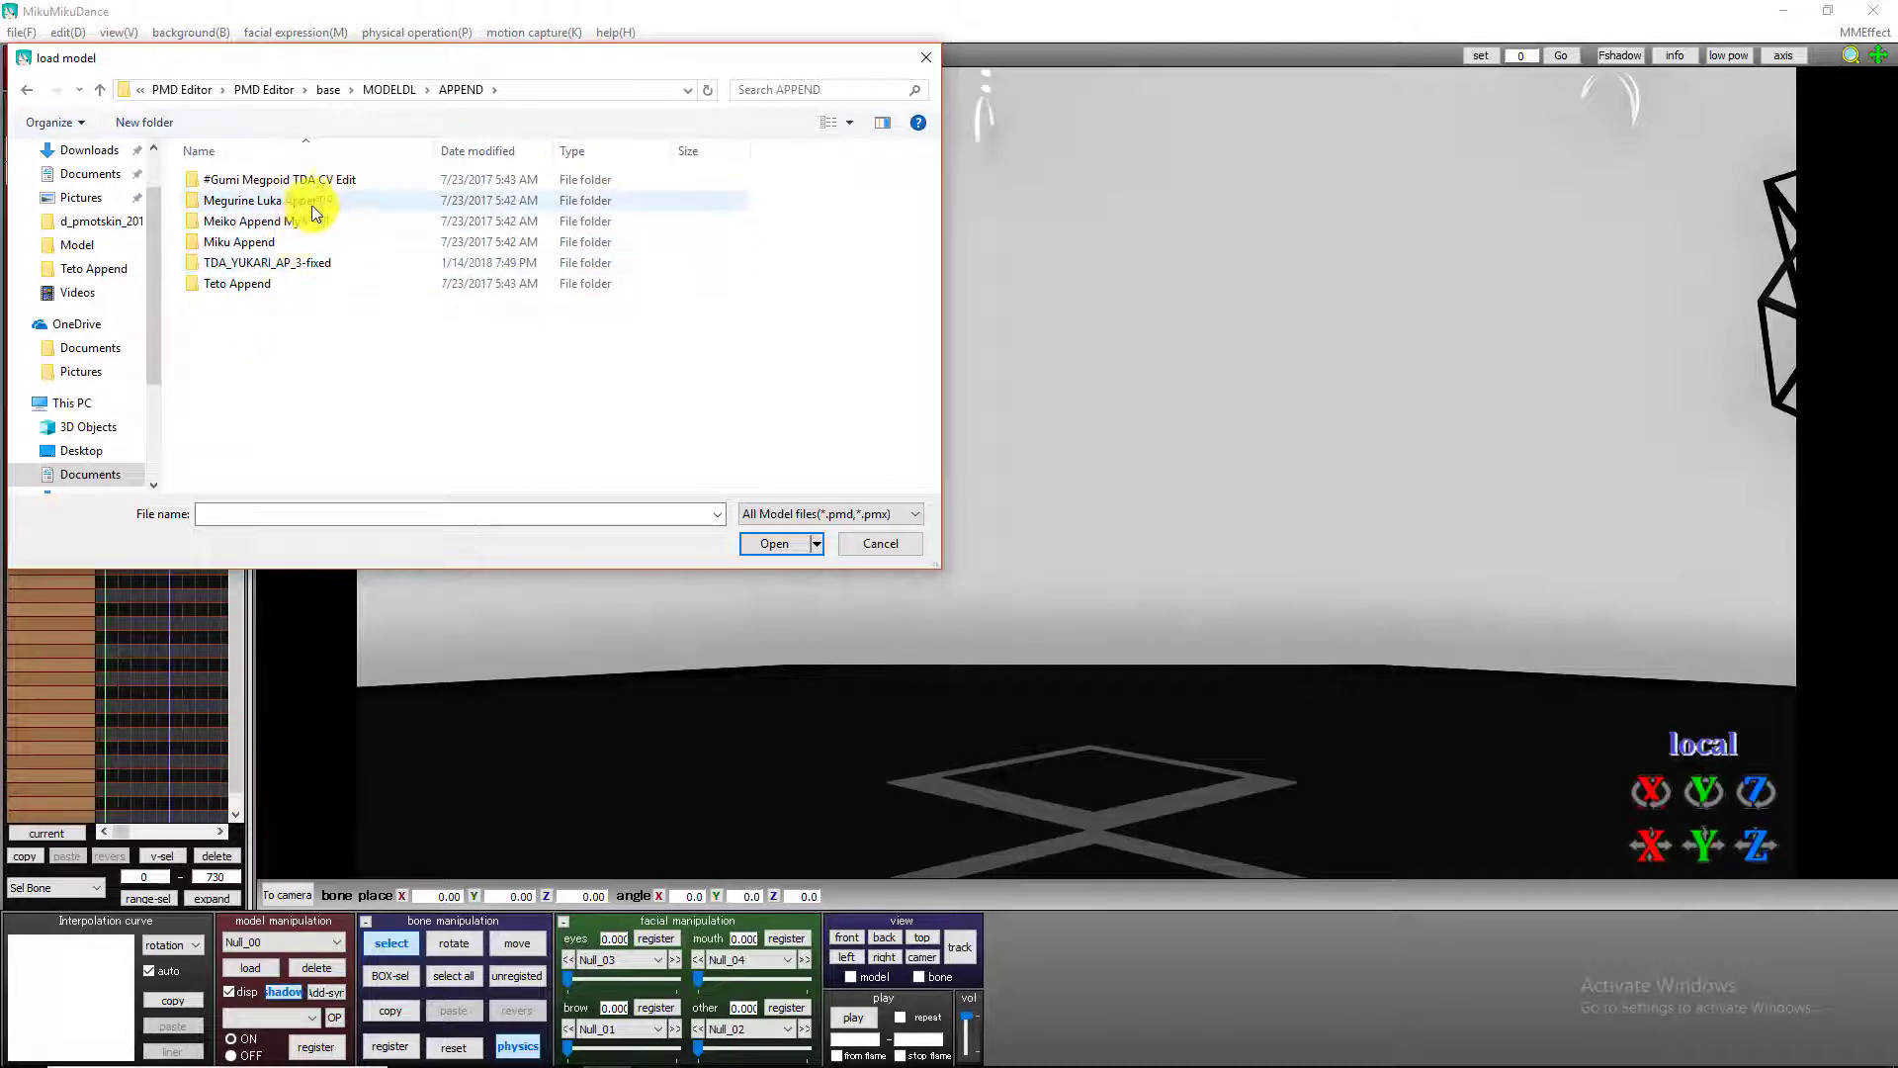
{"action": "double_click", "coordinate": [331, 183]}
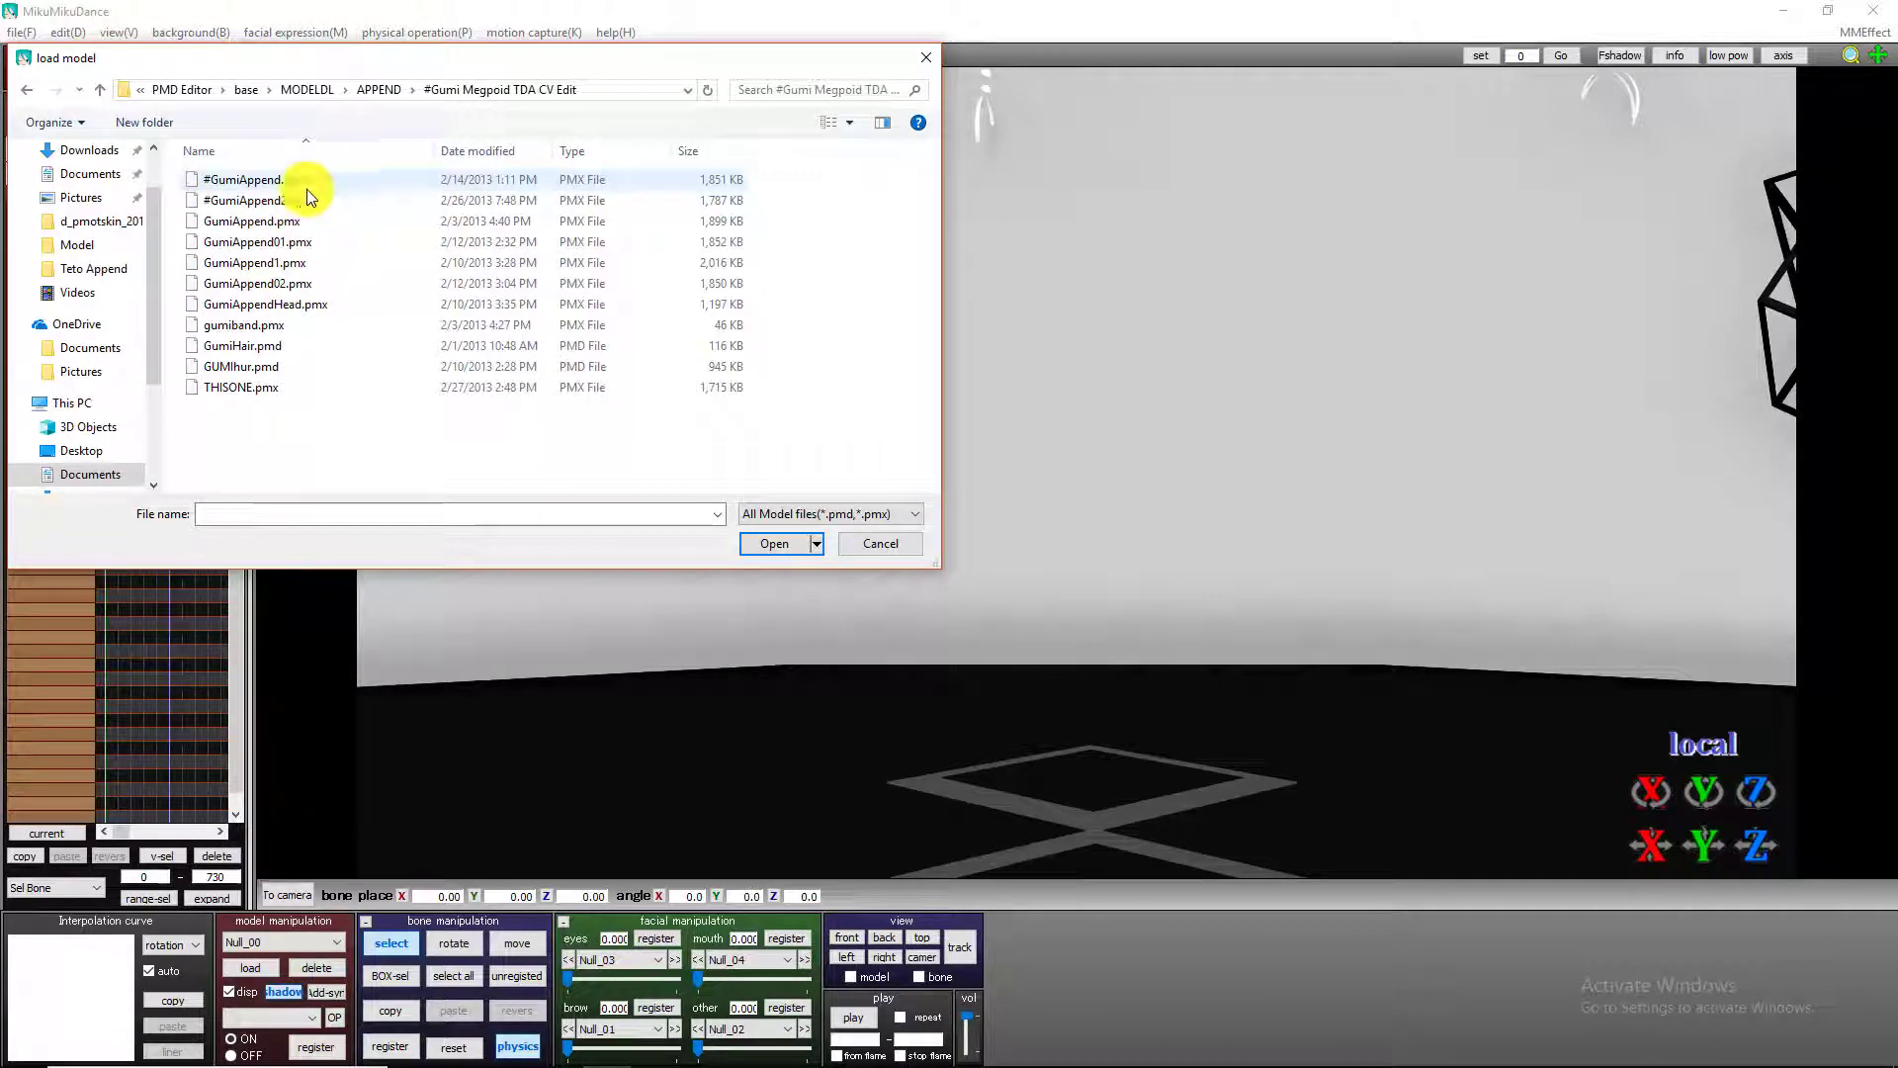
{"action": "double_click", "coordinate": [283, 328]}
{"action": "left_click", "coordinate": [925, 630]}
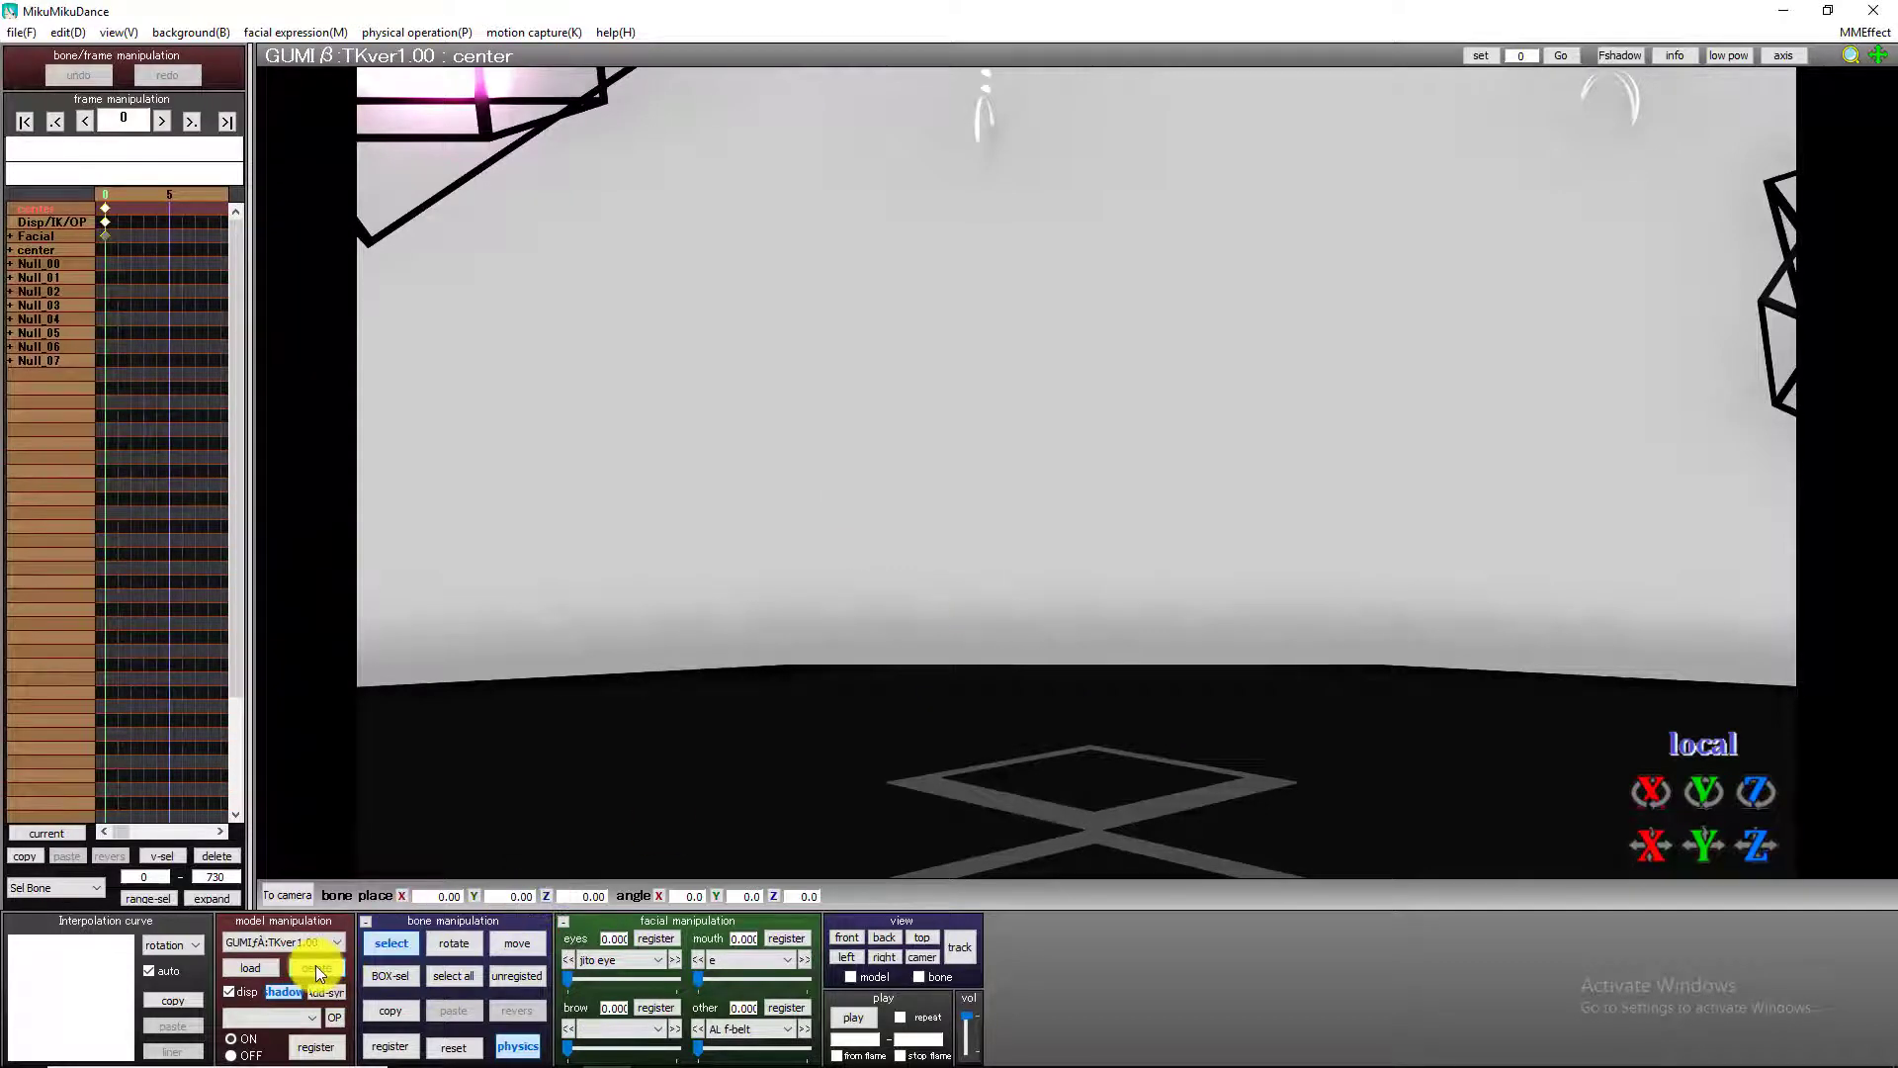
Delete the selected GUMIβ_TKver1.00 model and load THISONE.pmx from the #Gumi Megpoid TDA CV Edit folder in its place.
{"action": "left_click", "coordinate": [317, 967]}
{"action": "left_click", "coordinate": [944, 633]}
{"action": "left_click", "coordinate": [250, 966]}
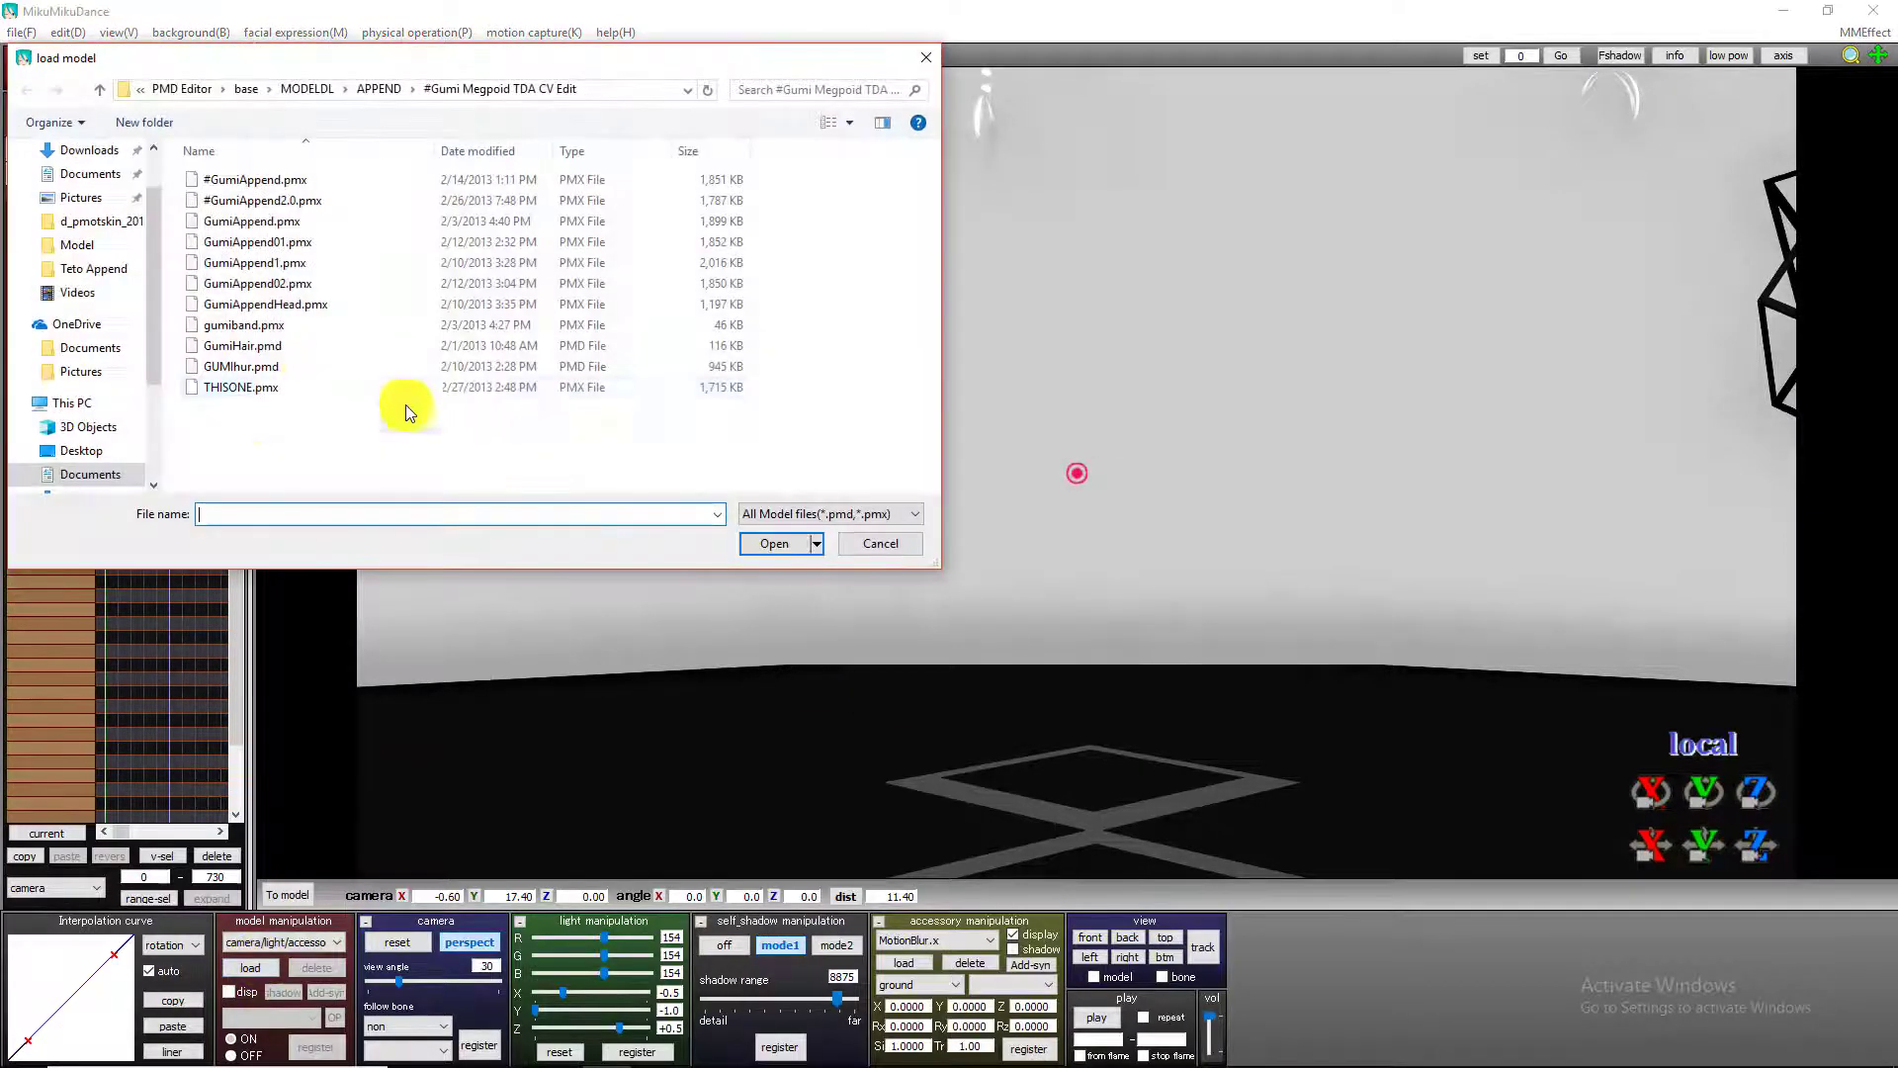
{"action": "double_click", "coordinate": [423, 387]}
{"action": "left_click", "coordinate": [975, 654]}
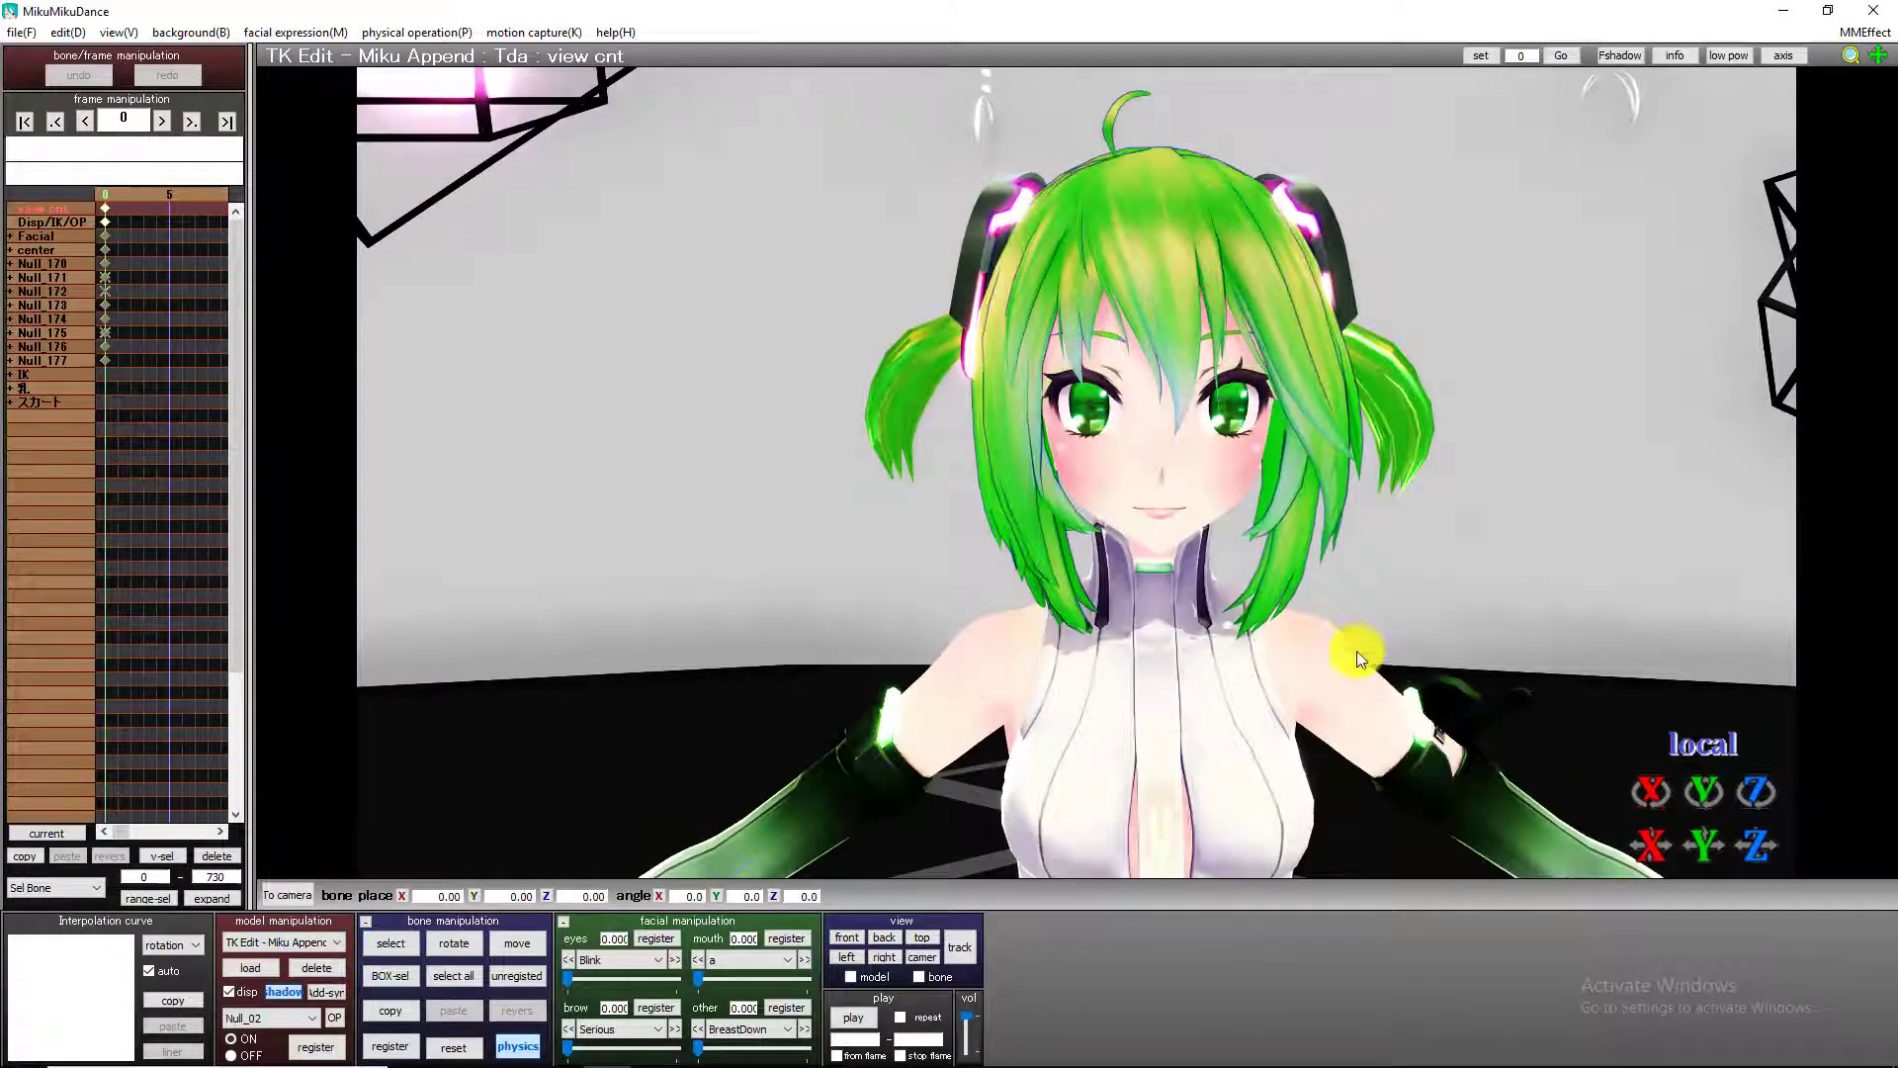
Set the green-haired model's edge line thickness to 0.0.
{"action": "left_click", "coordinate": [150, 38]}
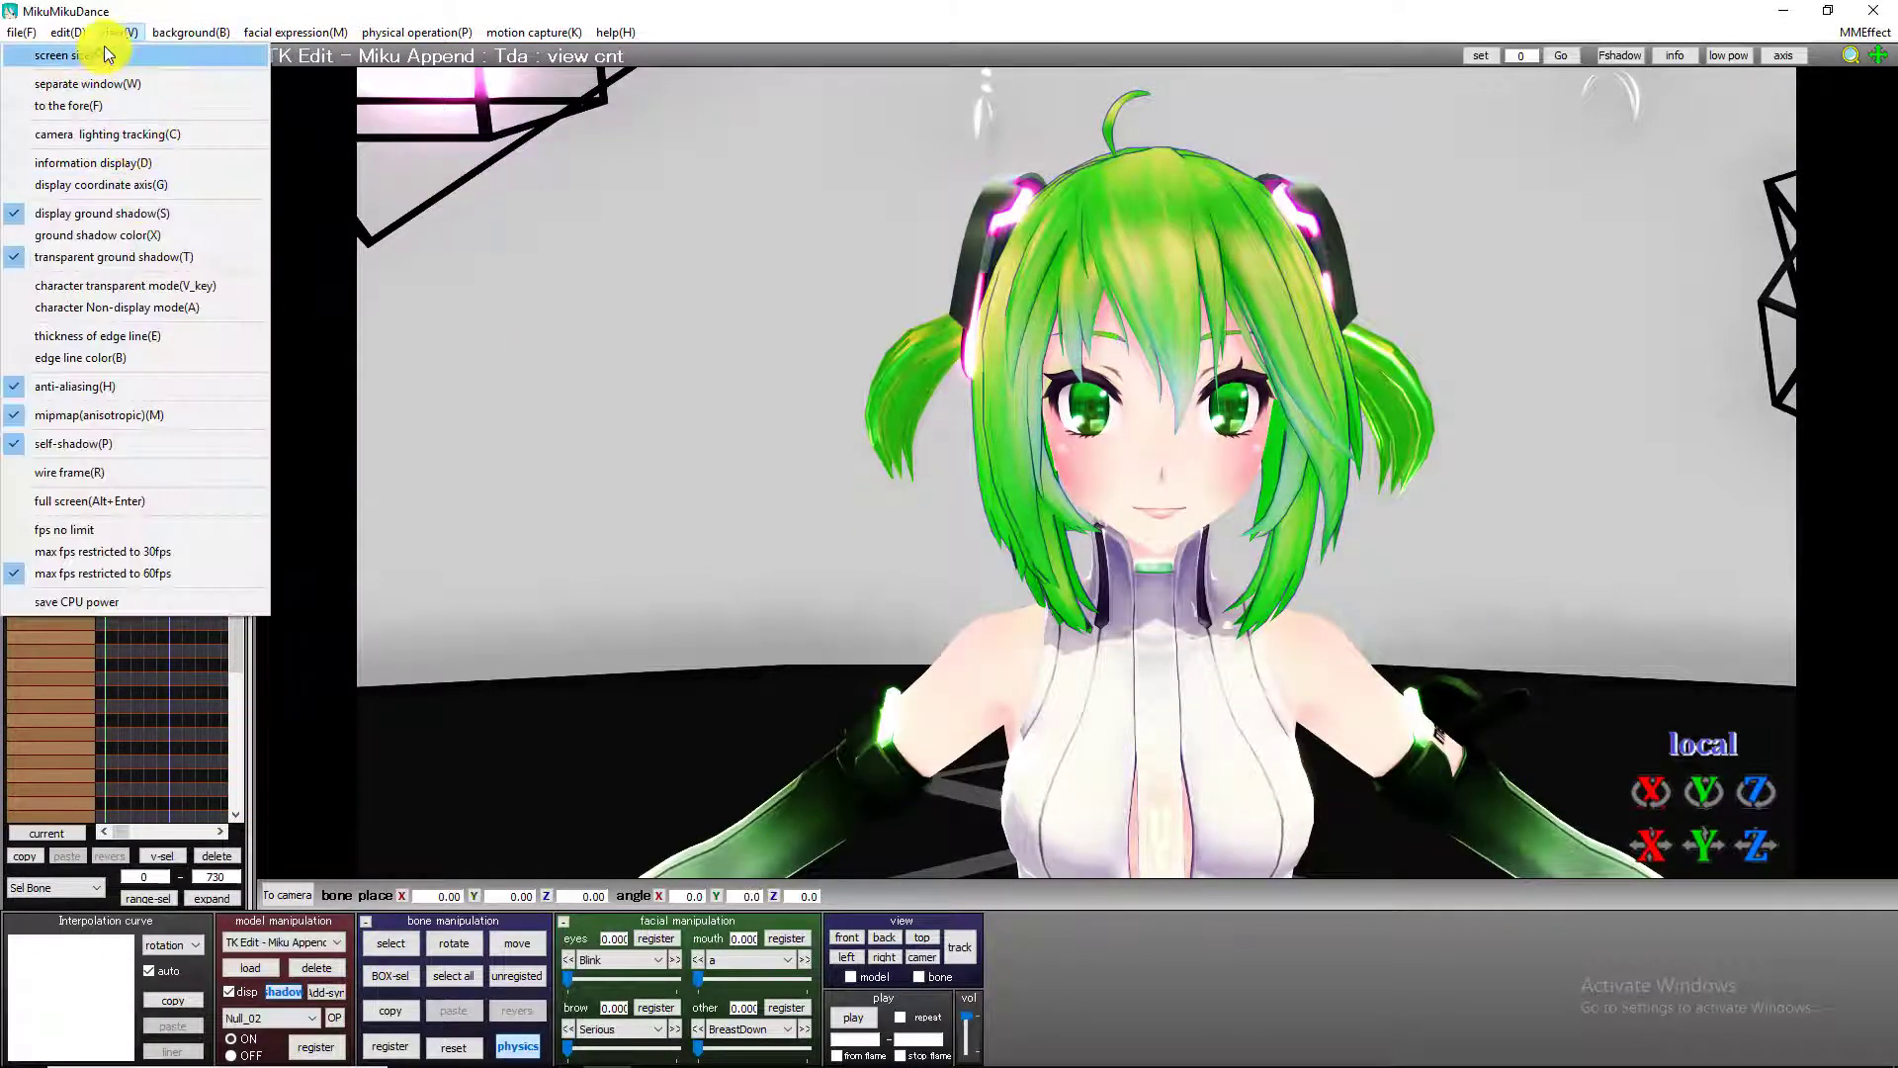
{"action": "left_click", "coordinate": [134, 335]}
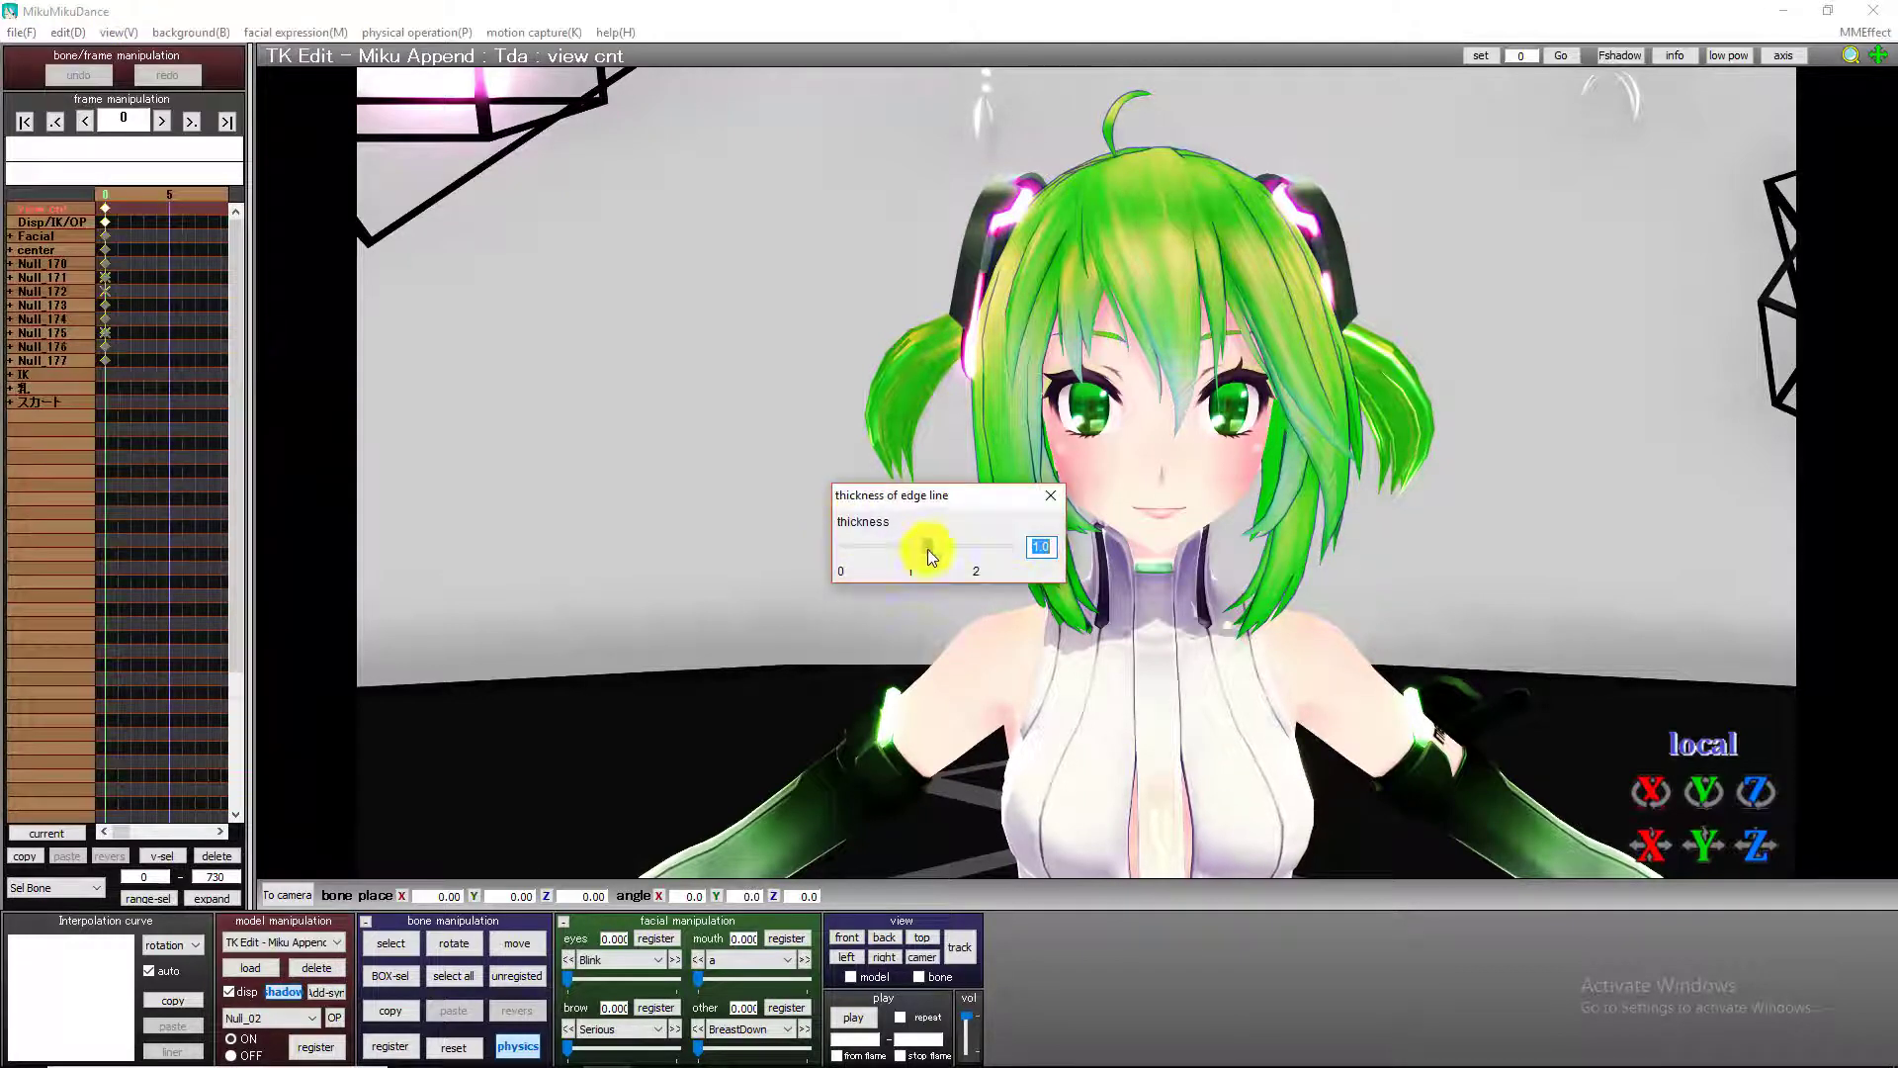
{"action": "left_click_drag", "start_coordinate": [923, 547], "coordinate": [845, 547]}
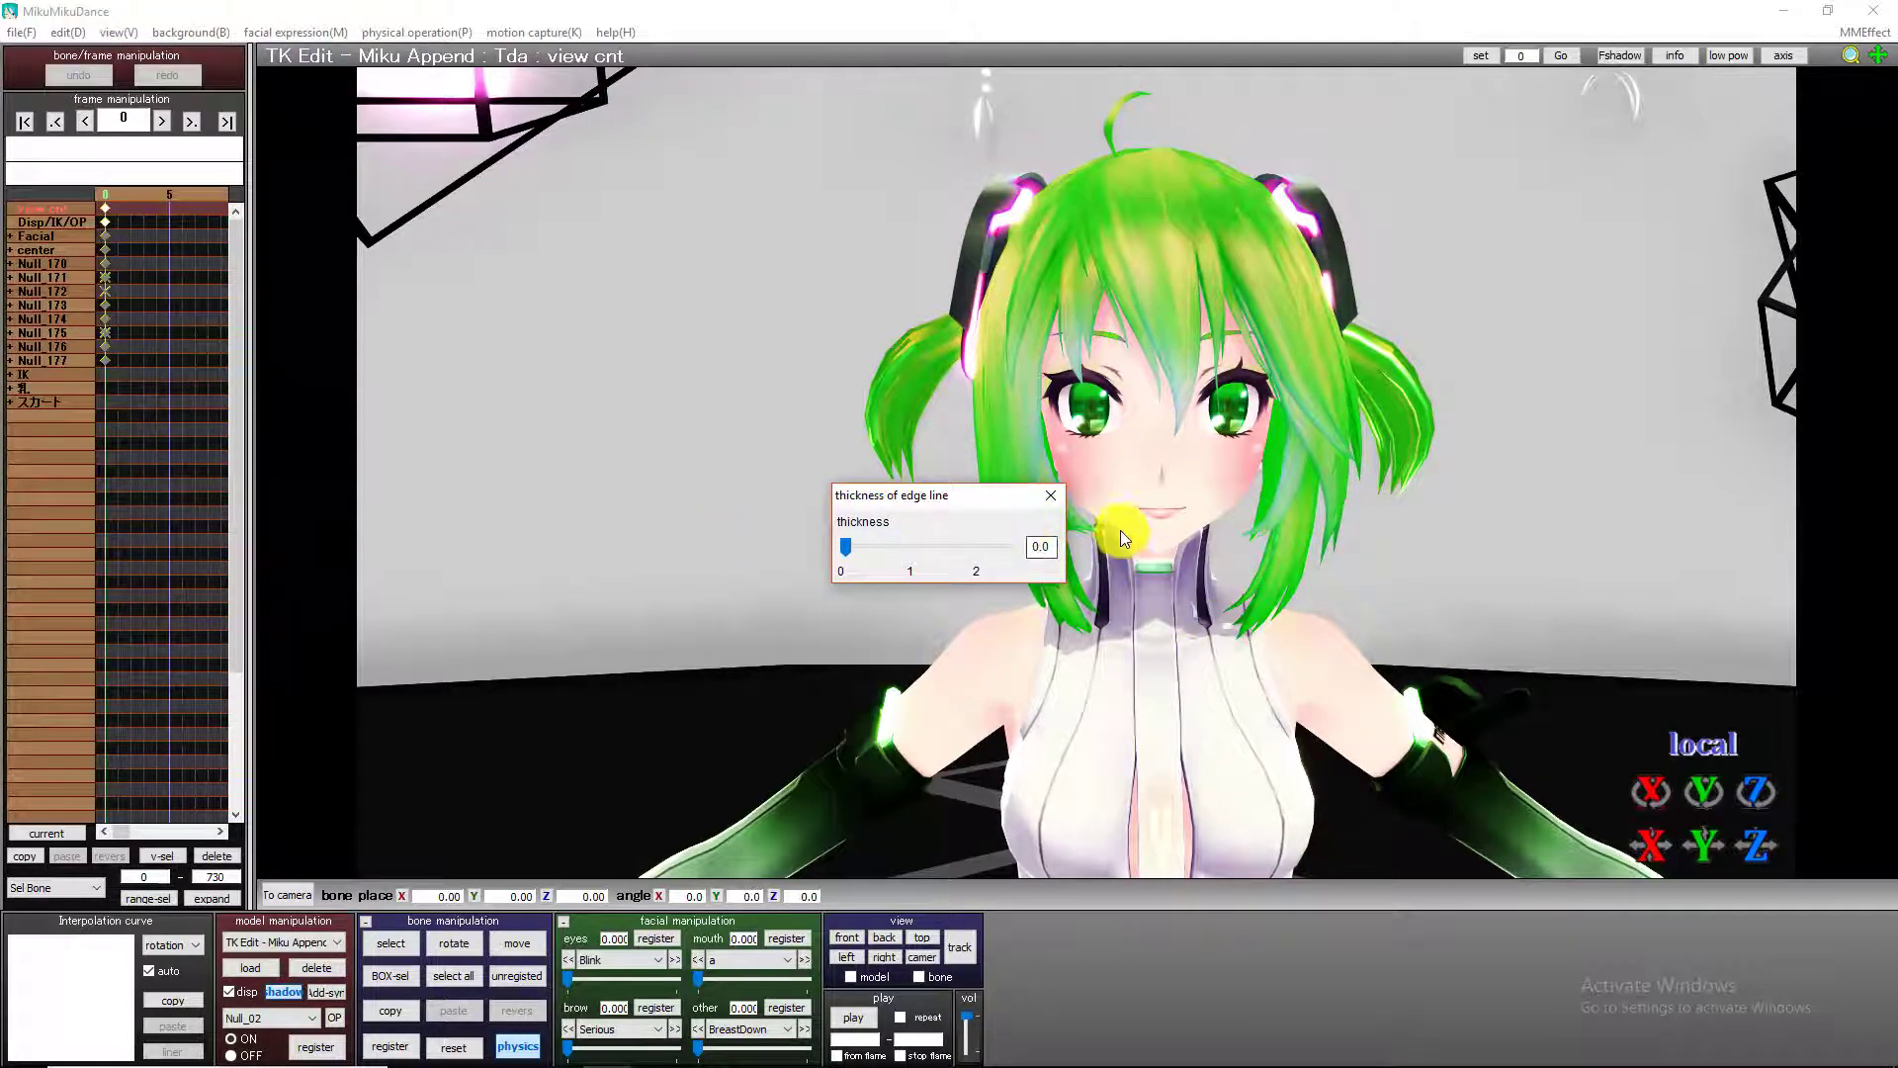
{"action": "left_click", "coordinate": [1051, 496]}
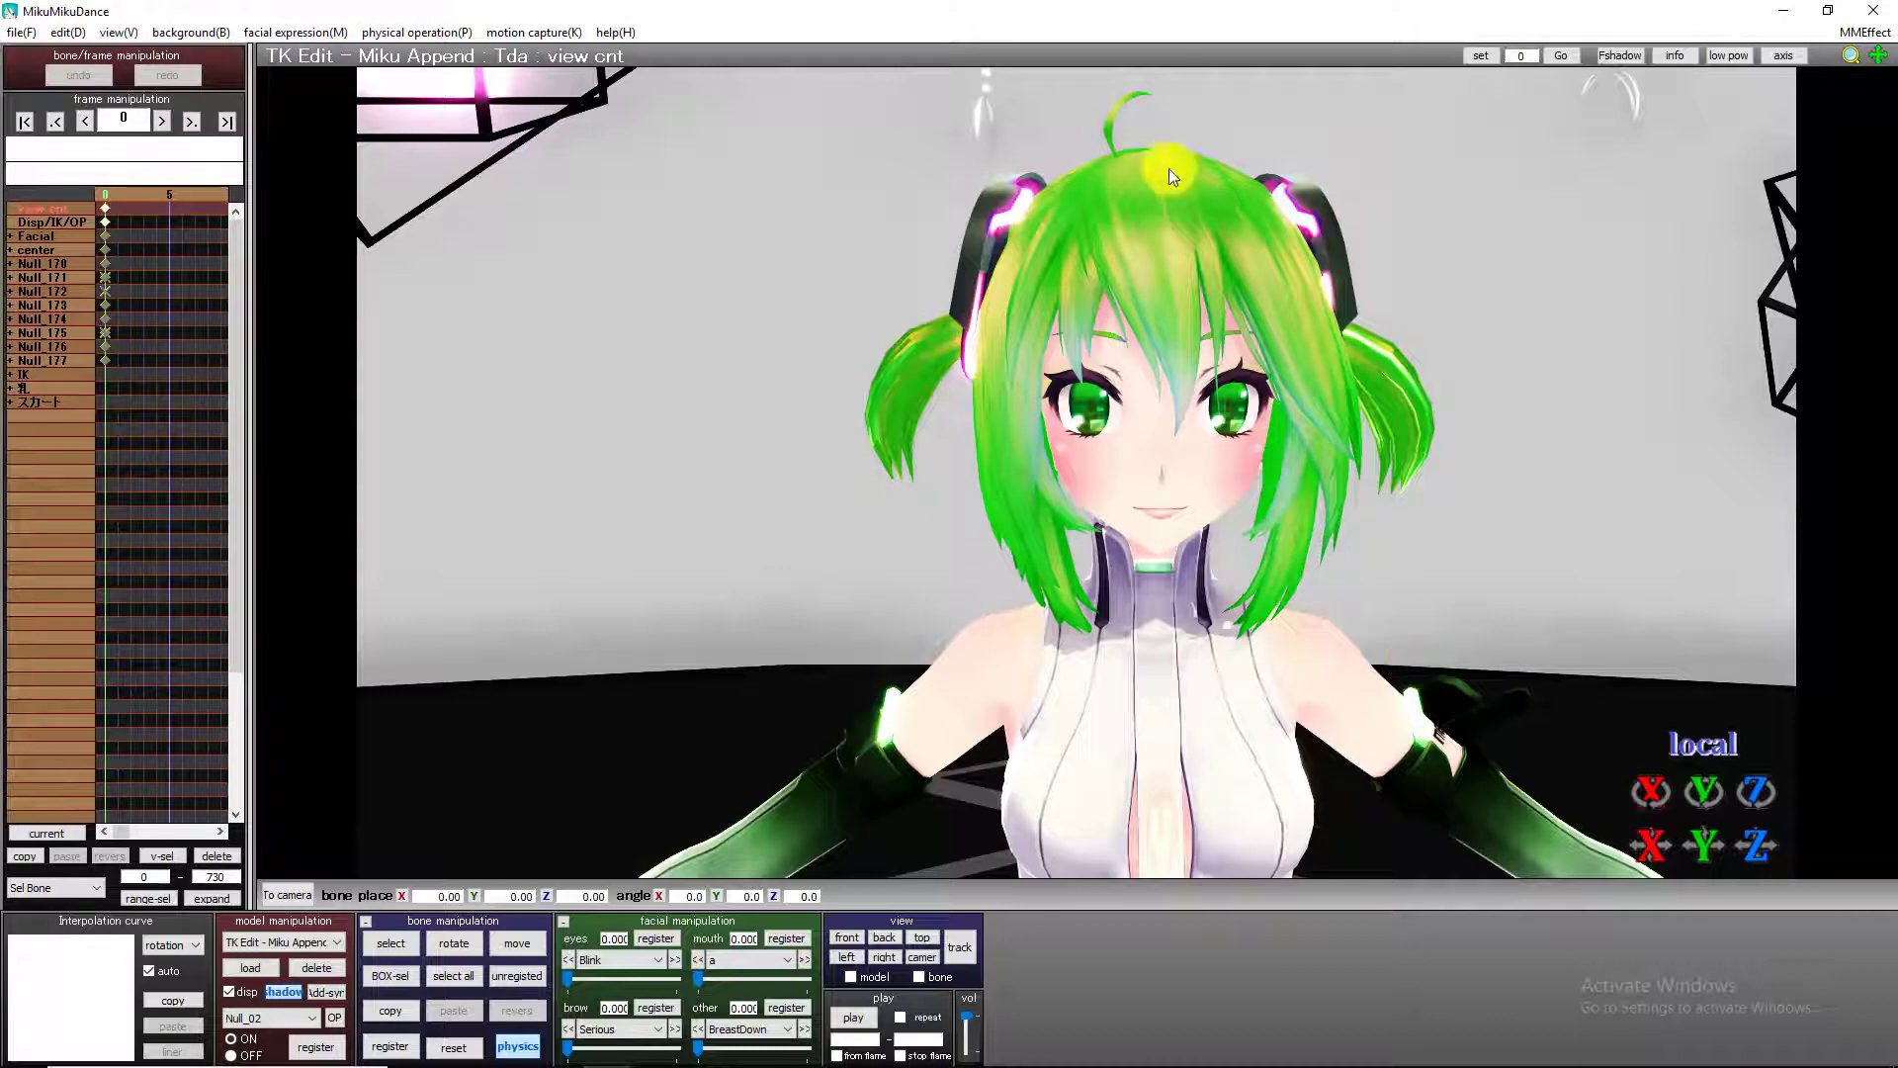
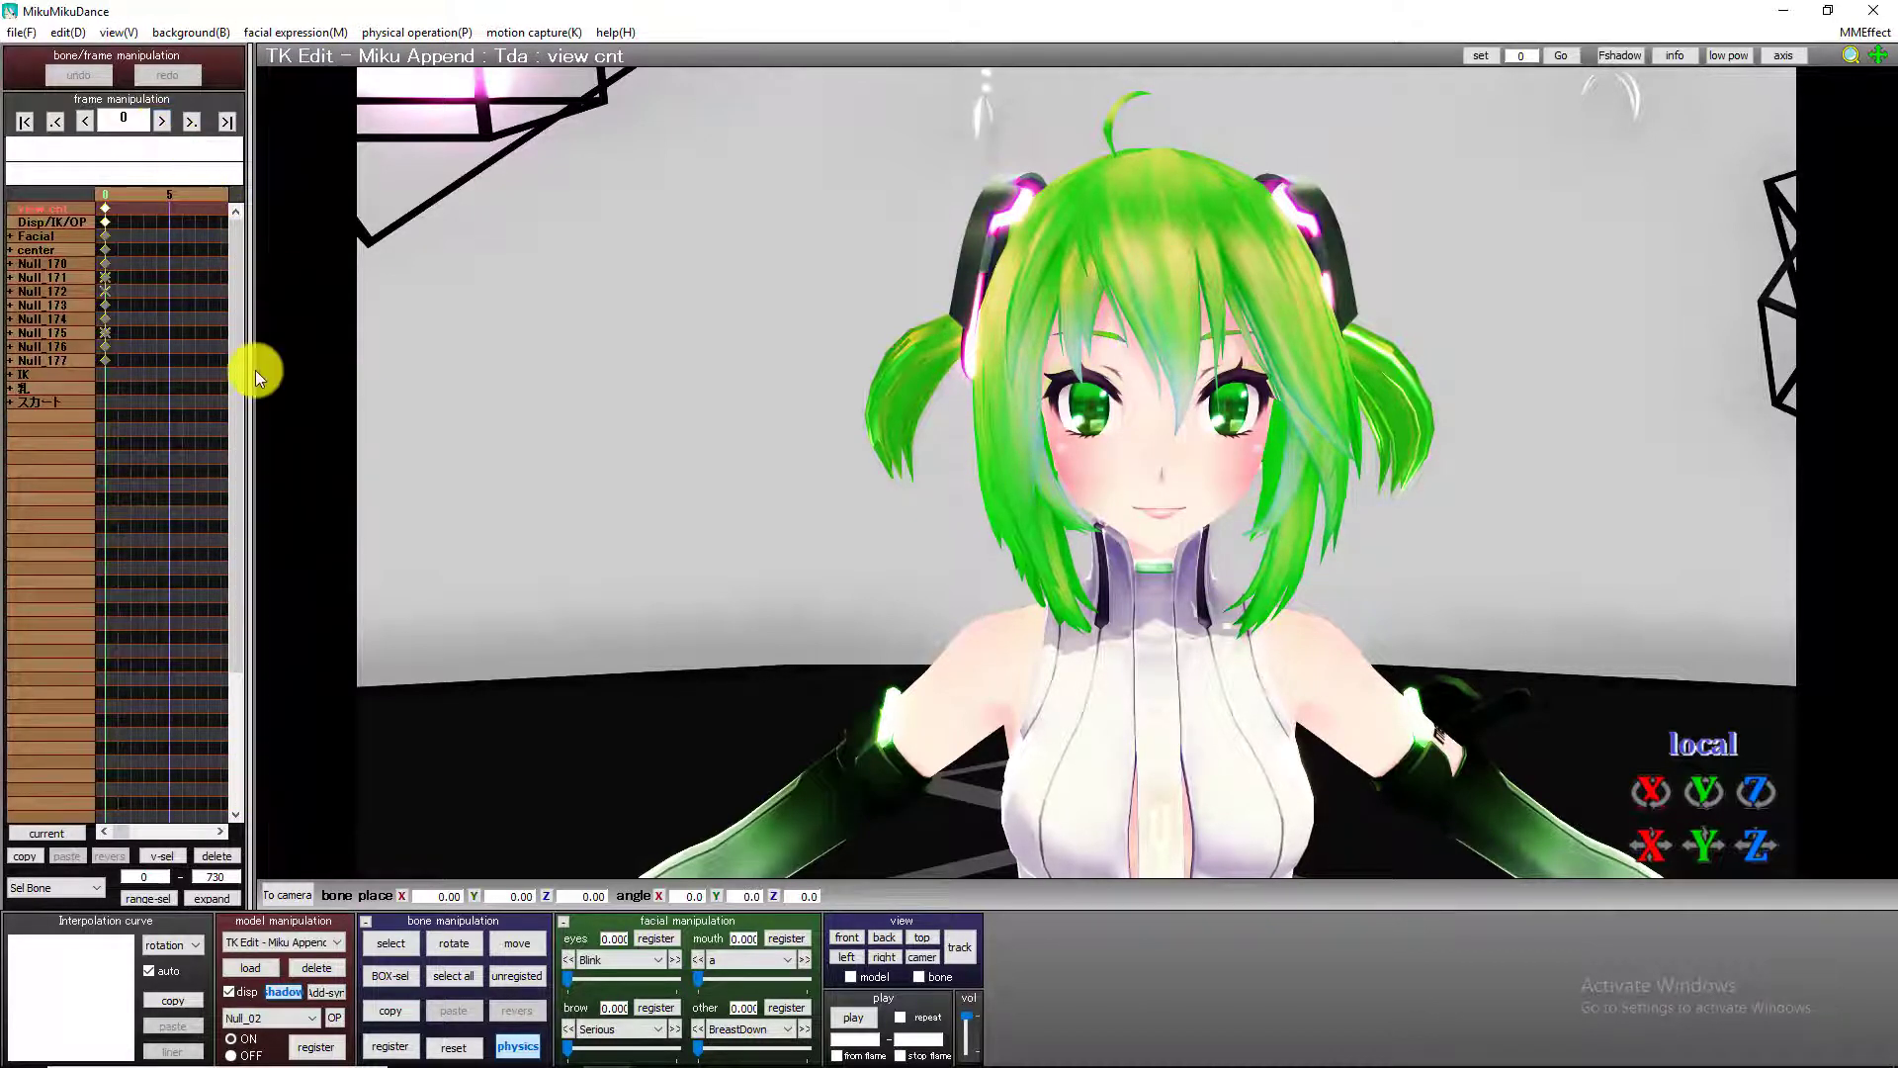
At frame 17, rotate the neck bone to about -26.4° on Y and register the pose.
{"action": "key", "text": "Right"}
{"action": "key", "text": "Right"}
{"action": "key", "text": "Right"}
{"action": "key", "text": "Right"}
{"action": "key", "text": "Right"}
{"action": "key", "text": "Right"}
{"action": "key", "text": "Right"}
{"action": "key", "text": "Right"}
{"action": "key", "text": "Right"}
{"action": "key", "text": "Right"}
{"action": "key", "text": "Right"}
{"action": "key", "text": "Right"}
{"action": "key", "text": "Right"}
{"action": "key", "text": "Right"}
{"action": "key", "text": "Right"}
{"action": "key", "text": "Right"}
{"action": "key", "text": "Right"}
{"action": "key", "text": "Right"}
{"action": "key", "text": "Left"}
{"action": "key", "text": "Left"}
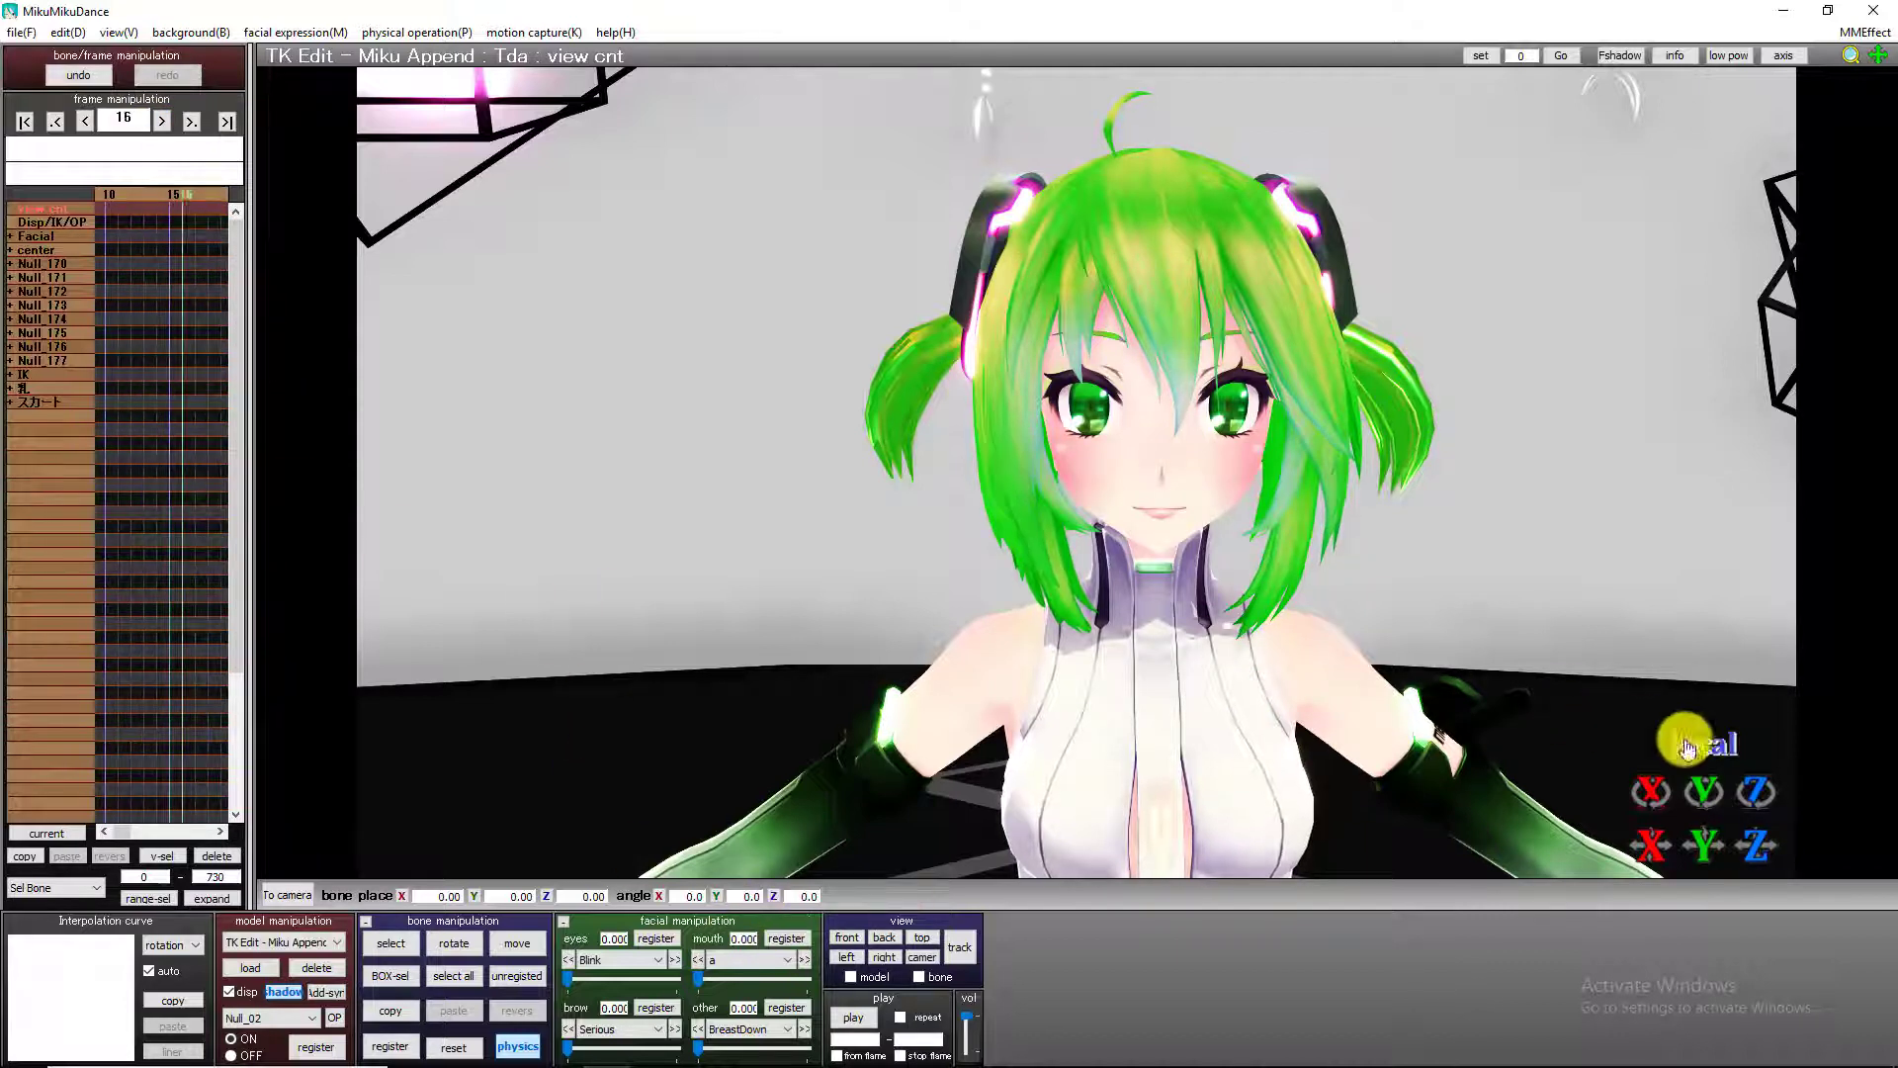
{"action": "key", "text": "Right"}
{"action": "left_click", "coordinate": [400, 949]}
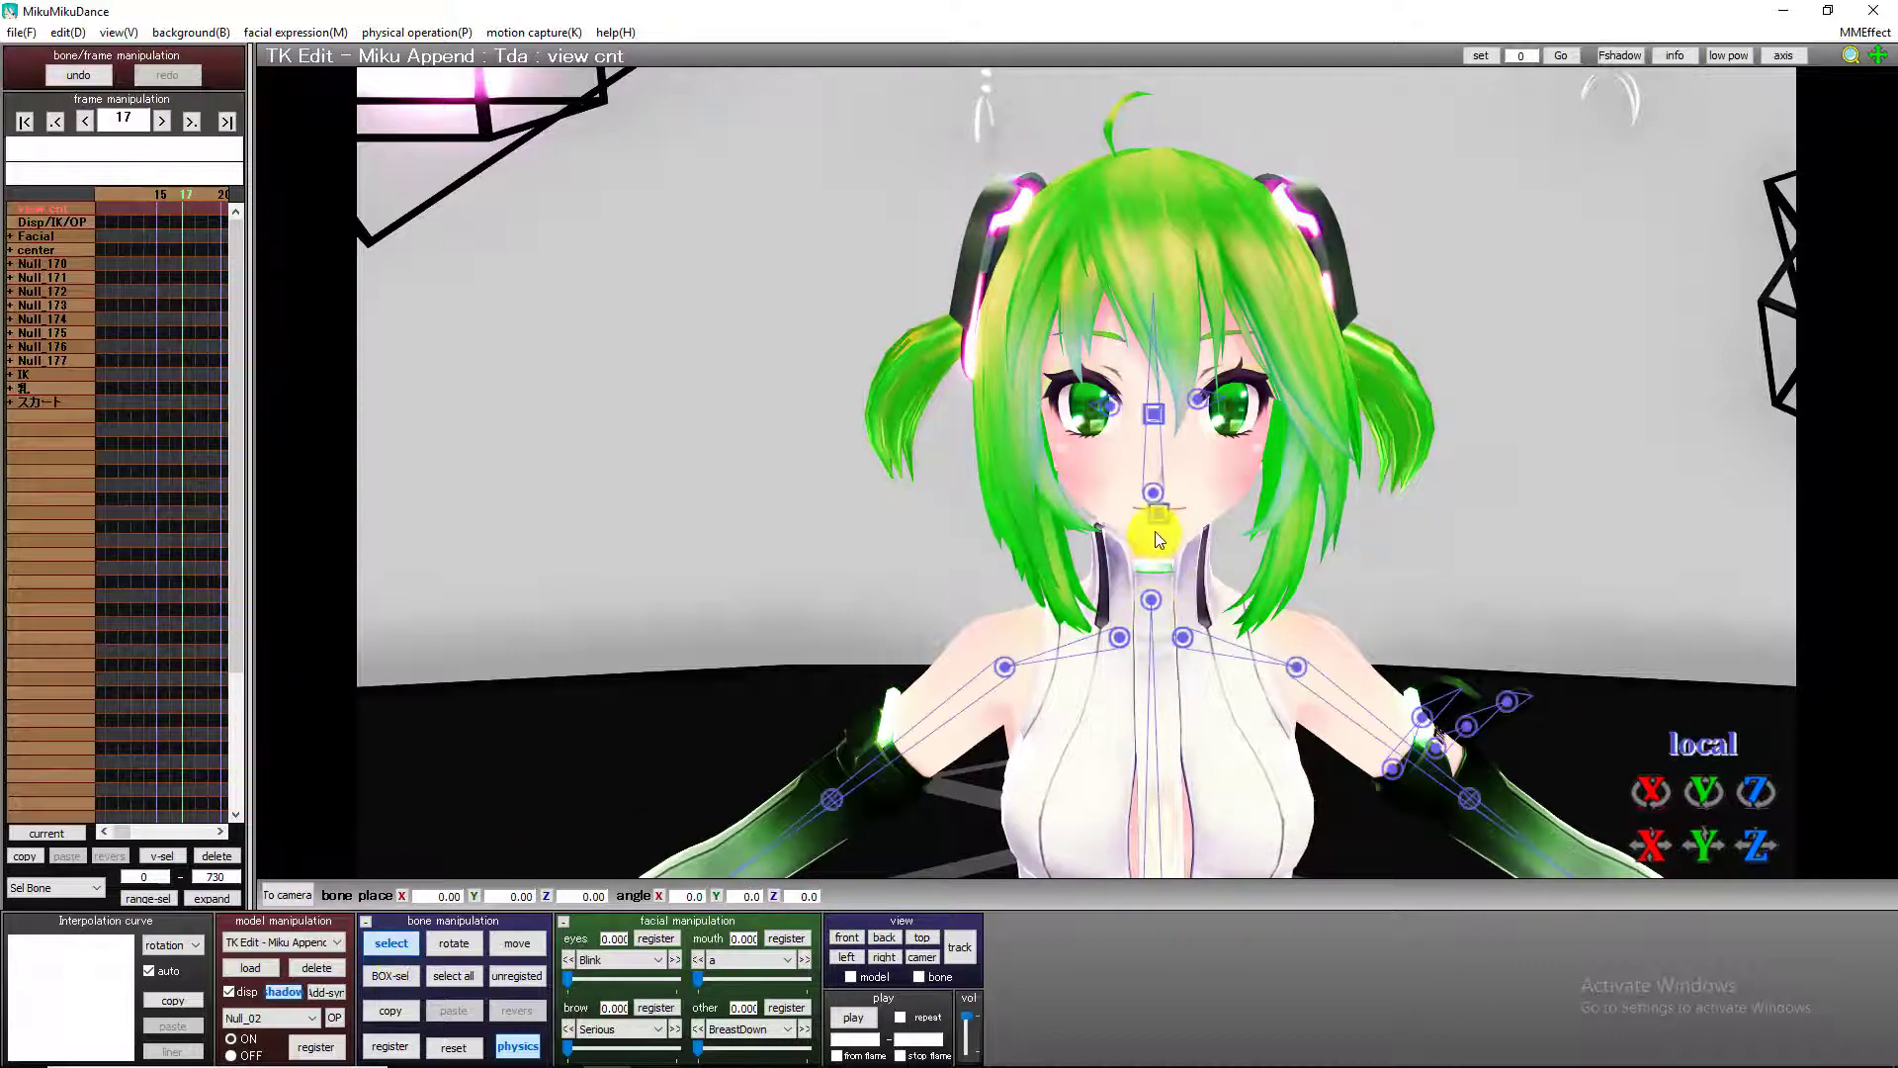
{"action": "left_click", "coordinate": [1153, 597]}
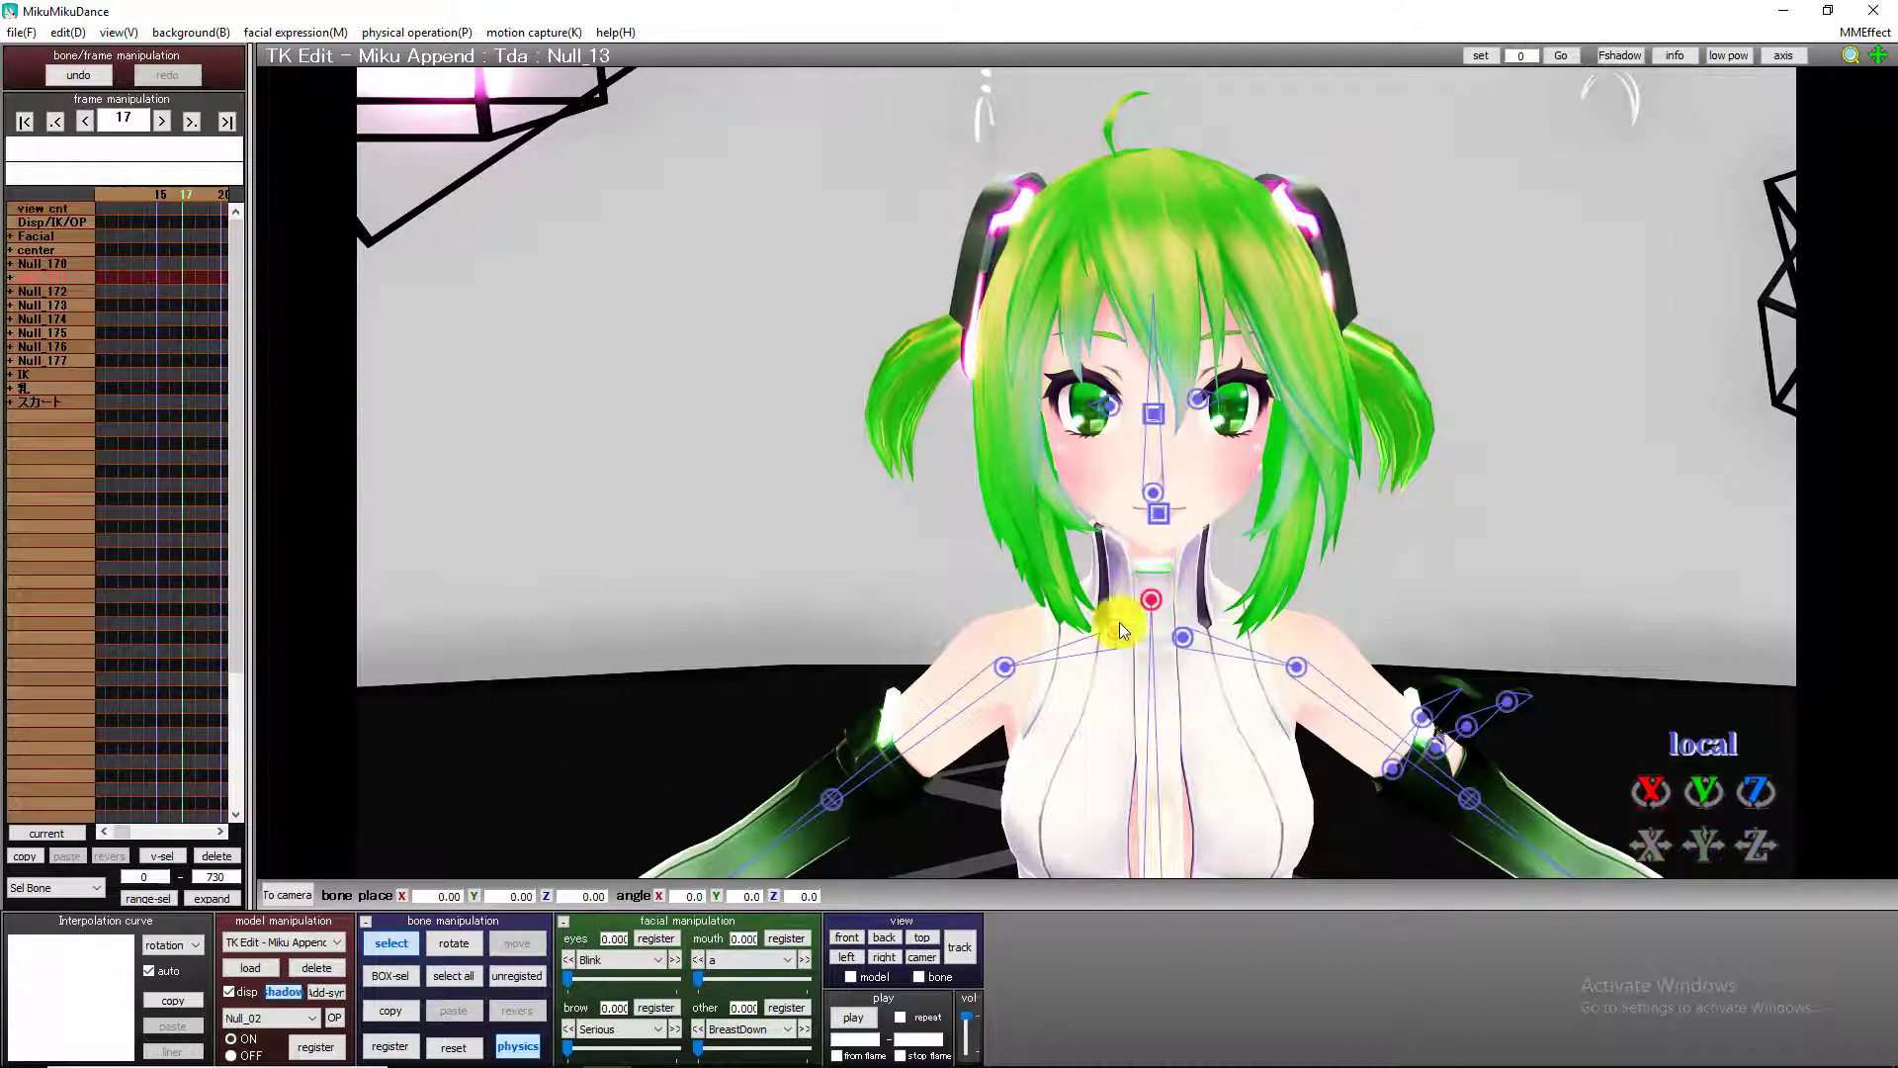
{"action": "left_click", "coordinate": [390, 935]}
{"action": "left_click_drag", "start_coordinate": [1705, 791], "coordinate": [1089, 424]}
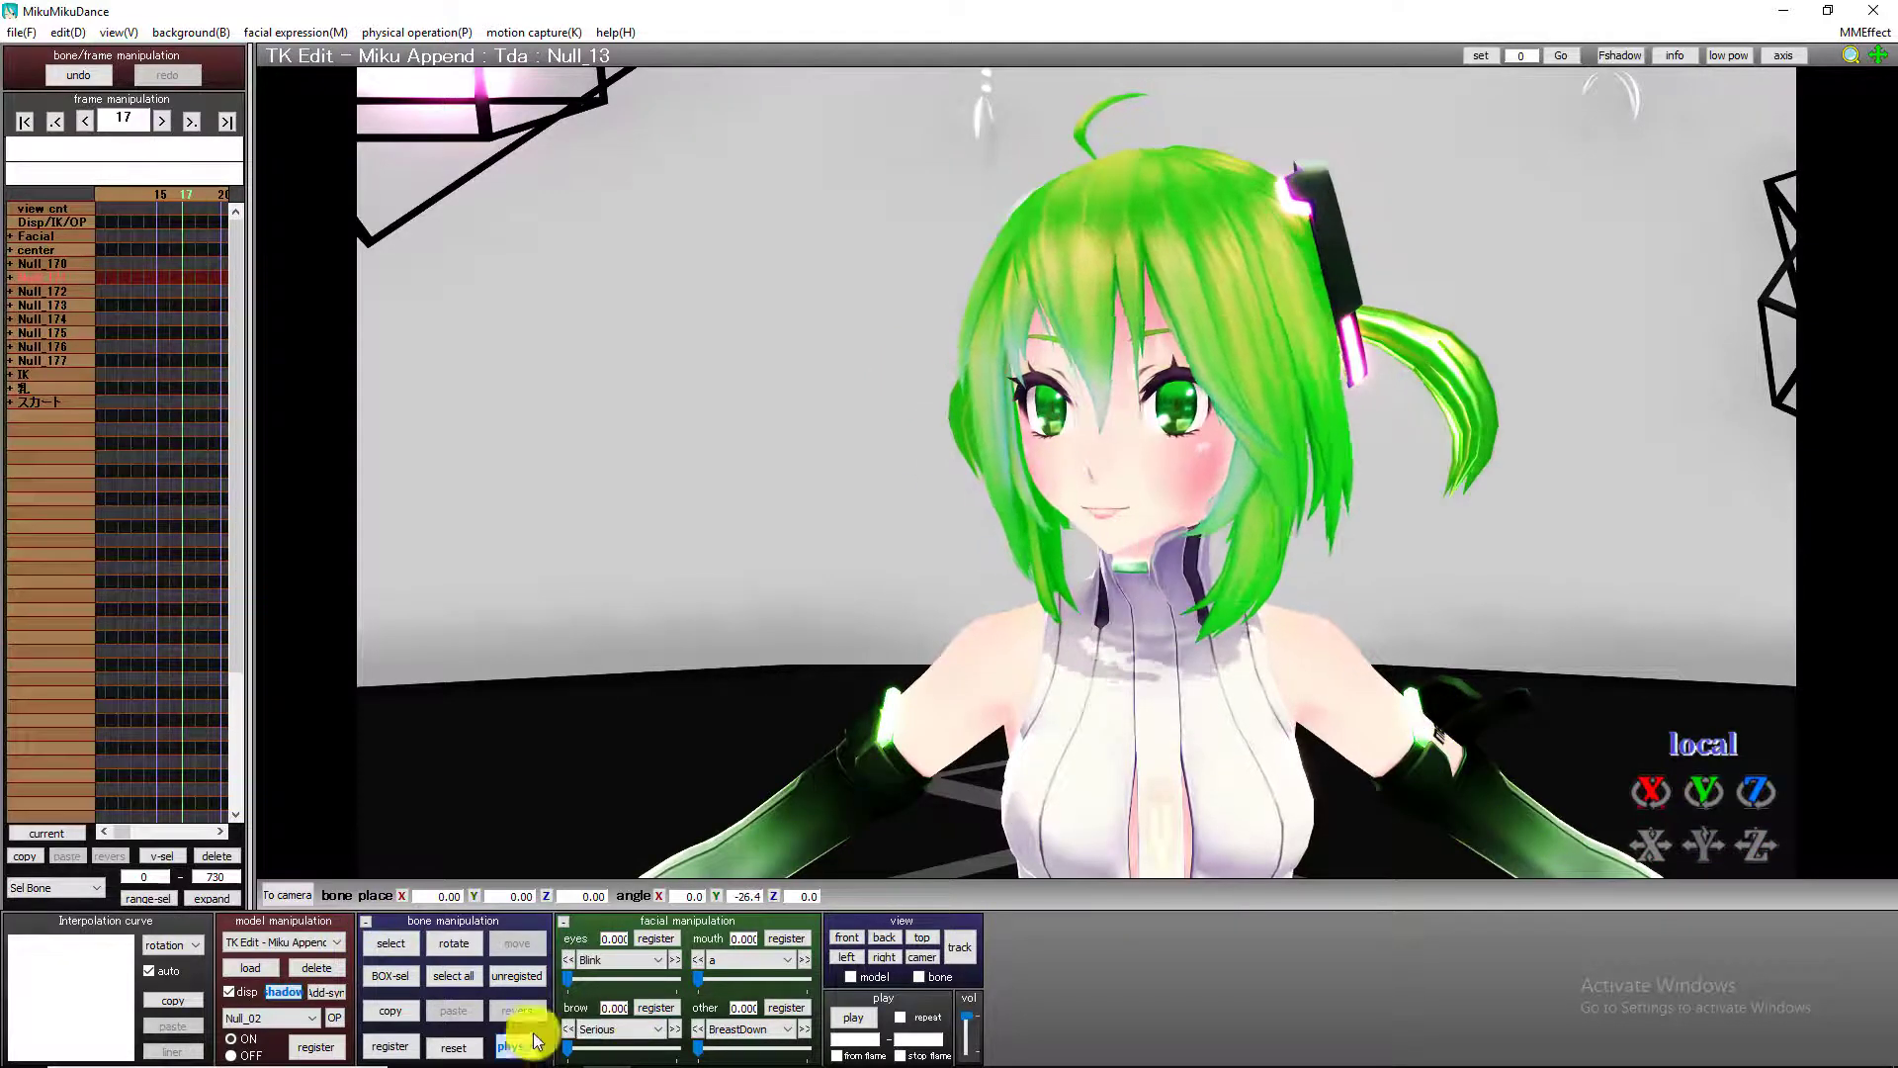
{"action": "left_click", "coordinate": [401, 1043]}
At frame 34, tilt the turned neck bone to about 40.1° on X and register the pose.
{"action": "key", "text": "Right"}
{"action": "key", "text": "Right"}
{"action": "key", "text": "Right"}
{"action": "key", "text": "Right"}
{"action": "key", "text": "Right"}
{"action": "key", "text": "Right"}
{"action": "key", "text": "Right"}
{"action": "key", "text": "Right"}
{"action": "key", "text": "Right"}
{"action": "key", "text": "Right"}
{"action": "key", "text": "Right"}
{"action": "key", "text": "Right"}
{"action": "key", "text": "Right"}
{"action": "key", "text": "Right"}
{"action": "key", "text": "Right"}
{"action": "key", "text": "Right"}
{"action": "key", "text": "Right"}
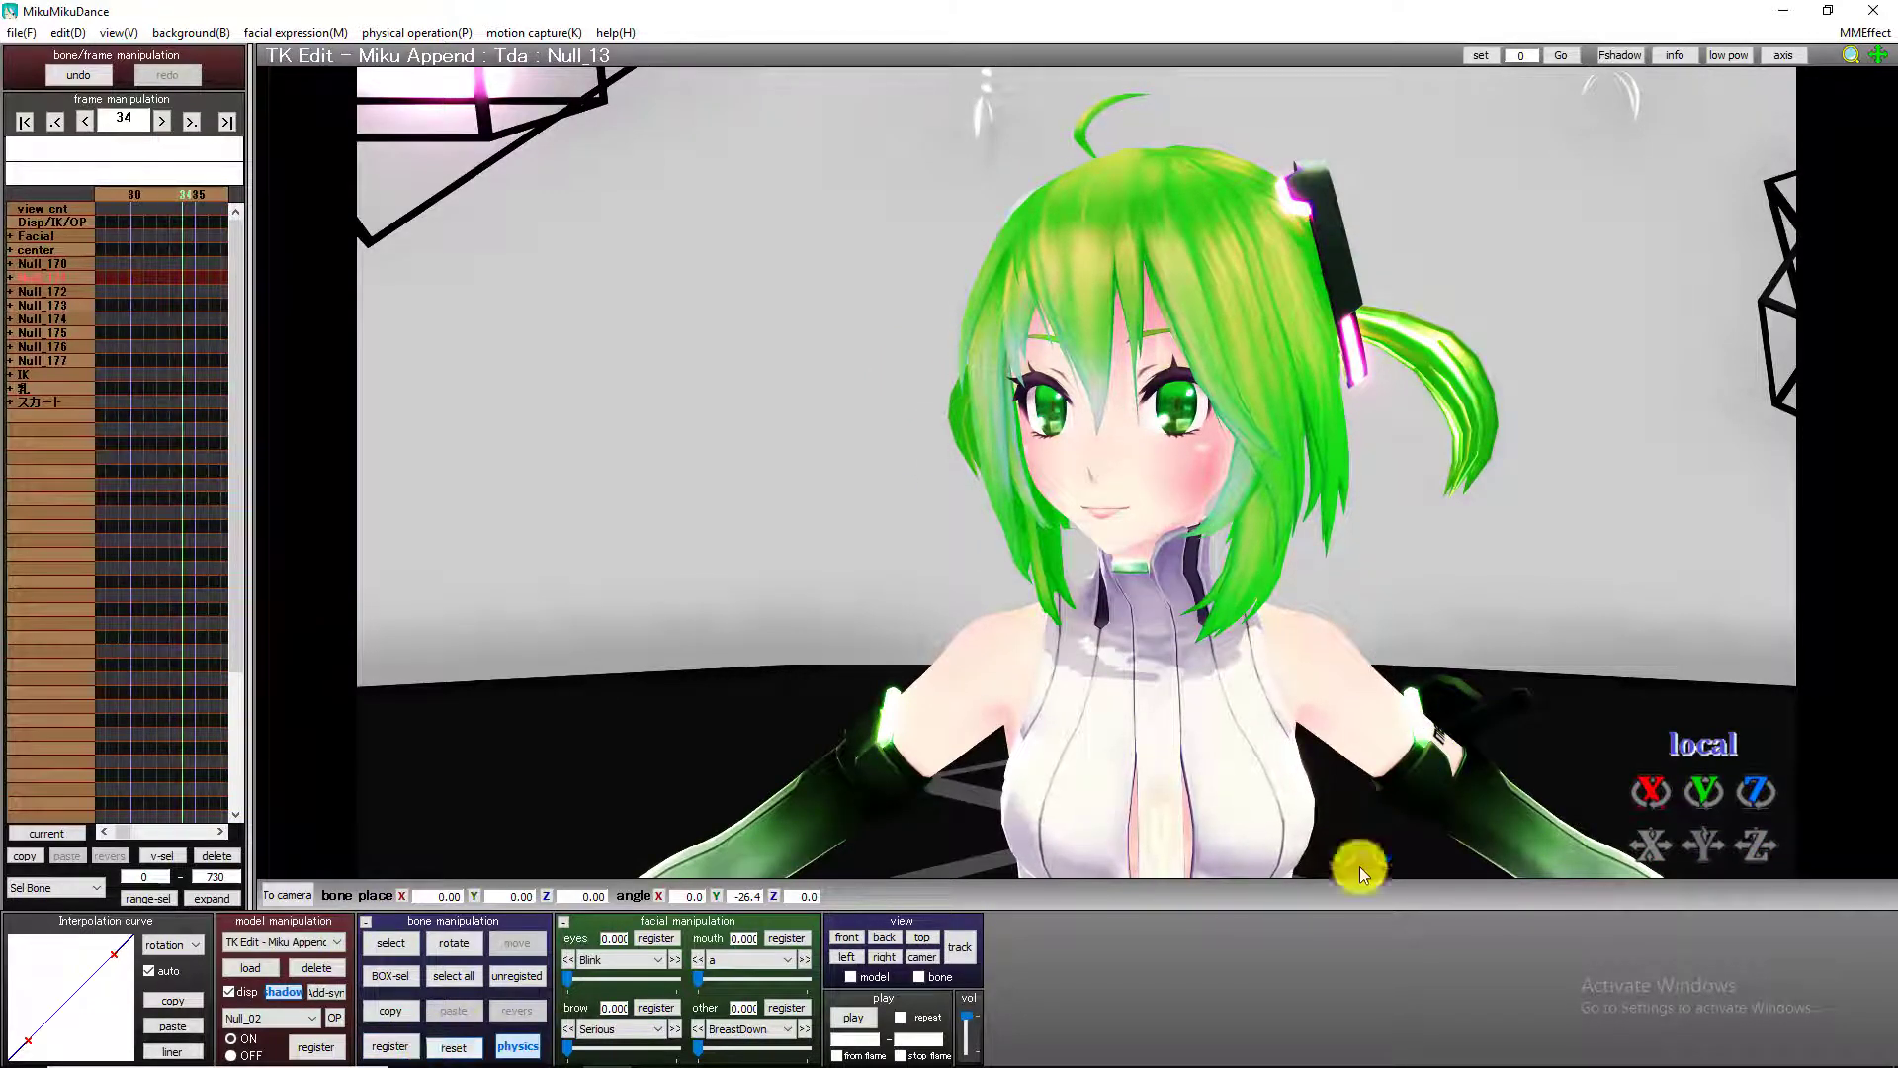
{"action": "left_click_drag", "start_coordinate": [1648, 793], "coordinate": [1071, 729]}
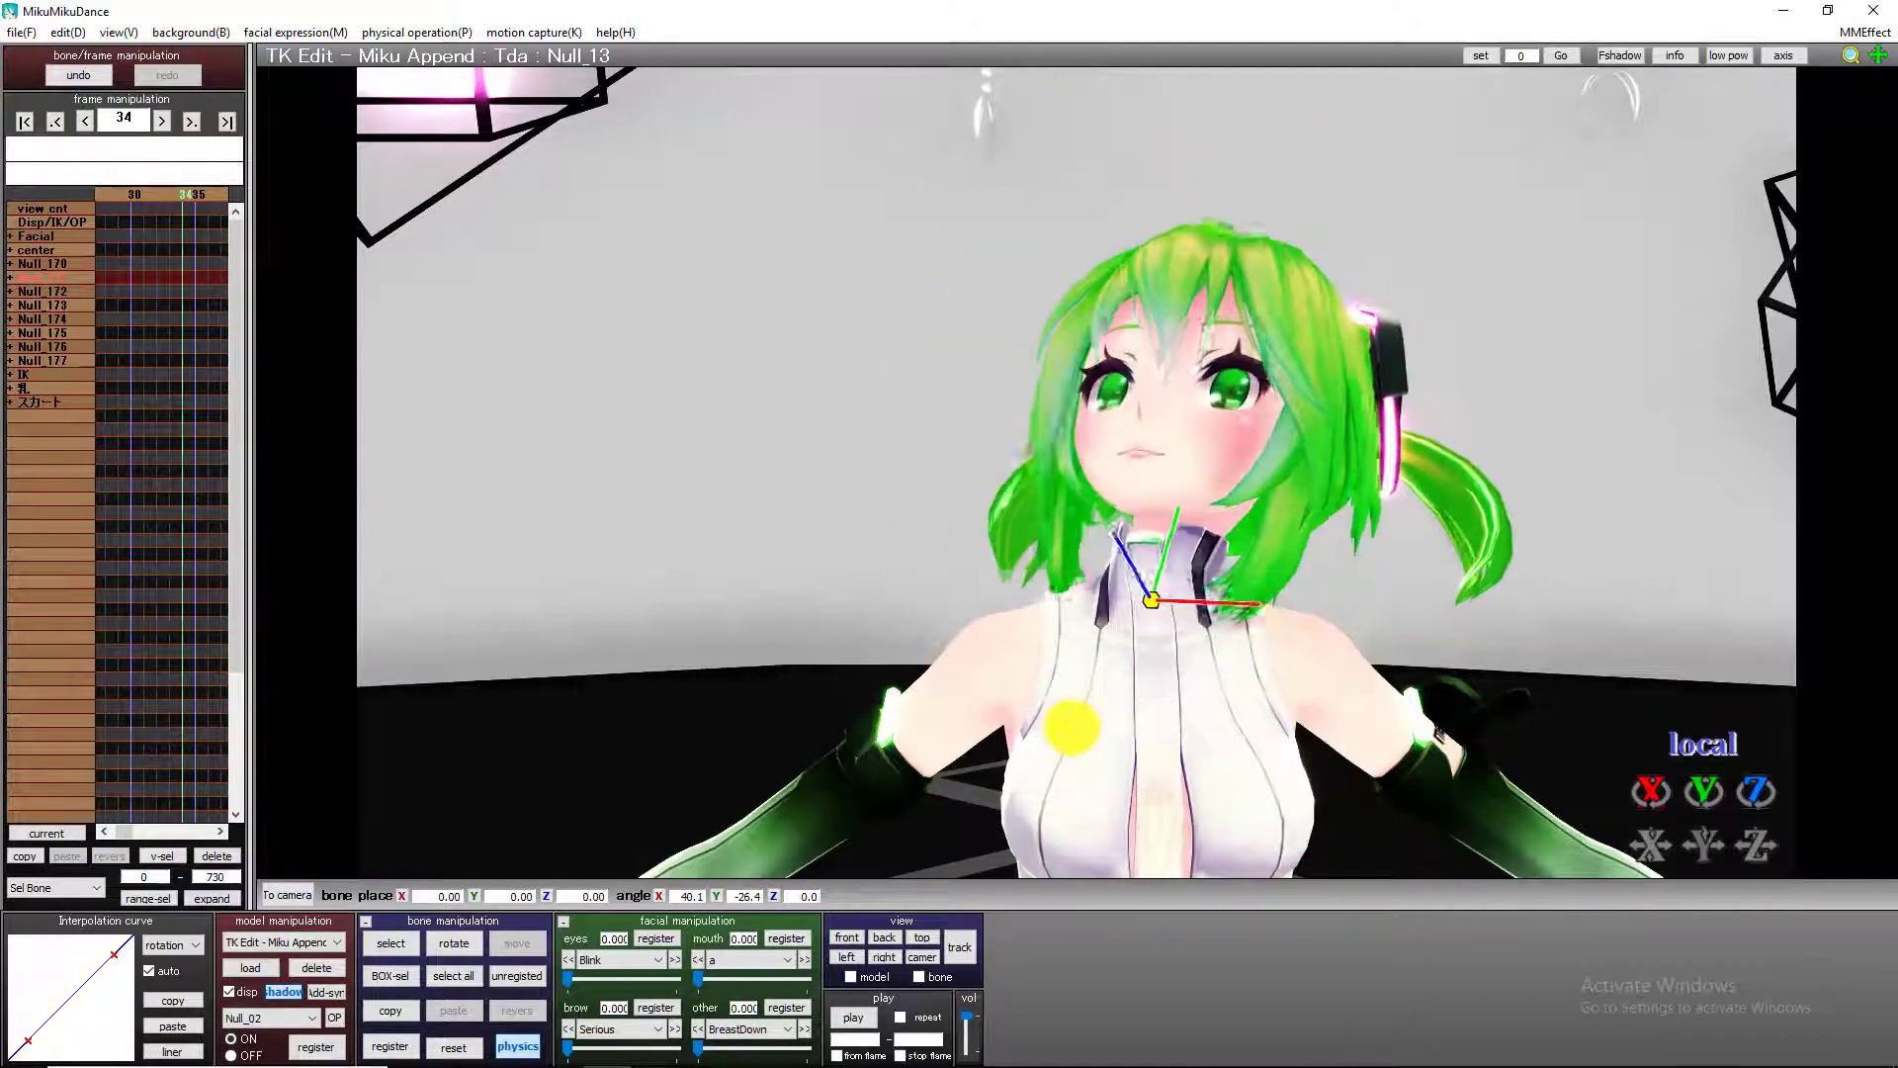
{"action": "left_click", "coordinate": [389, 1045]}
At frame 58, reset the neck bone to its default rotation and register it.
{"action": "key", "text": "Right"}
{"action": "key", "text": "Right"}
{"action": "key", "text": "Right"}
{"action": "key", "text": "Right"}
{"action": "key", "text": "Right"}
{"action": "key", "text": "Right"}
{"action": "key", "text": "Right"}
{"action": "key", "text": "Right"}
{"action": "key", "text": "Right"}
{"action": "key", "text": "Right"}
{"action": "key", "text": "Right"}
{"action": "key", "text": "Right"}
{"action": "key", "text": "Right"}
{"action": "key", "text": "Right"}
{"action": "key", "text": "Right"}
{"action": "key", "text": "Right"}
{"action": "key", "text": "Right"}
{"action": "key", "text": "Right"}
{"action": "key", "text": "Right"}
{"action": "key", "text": "Right"}
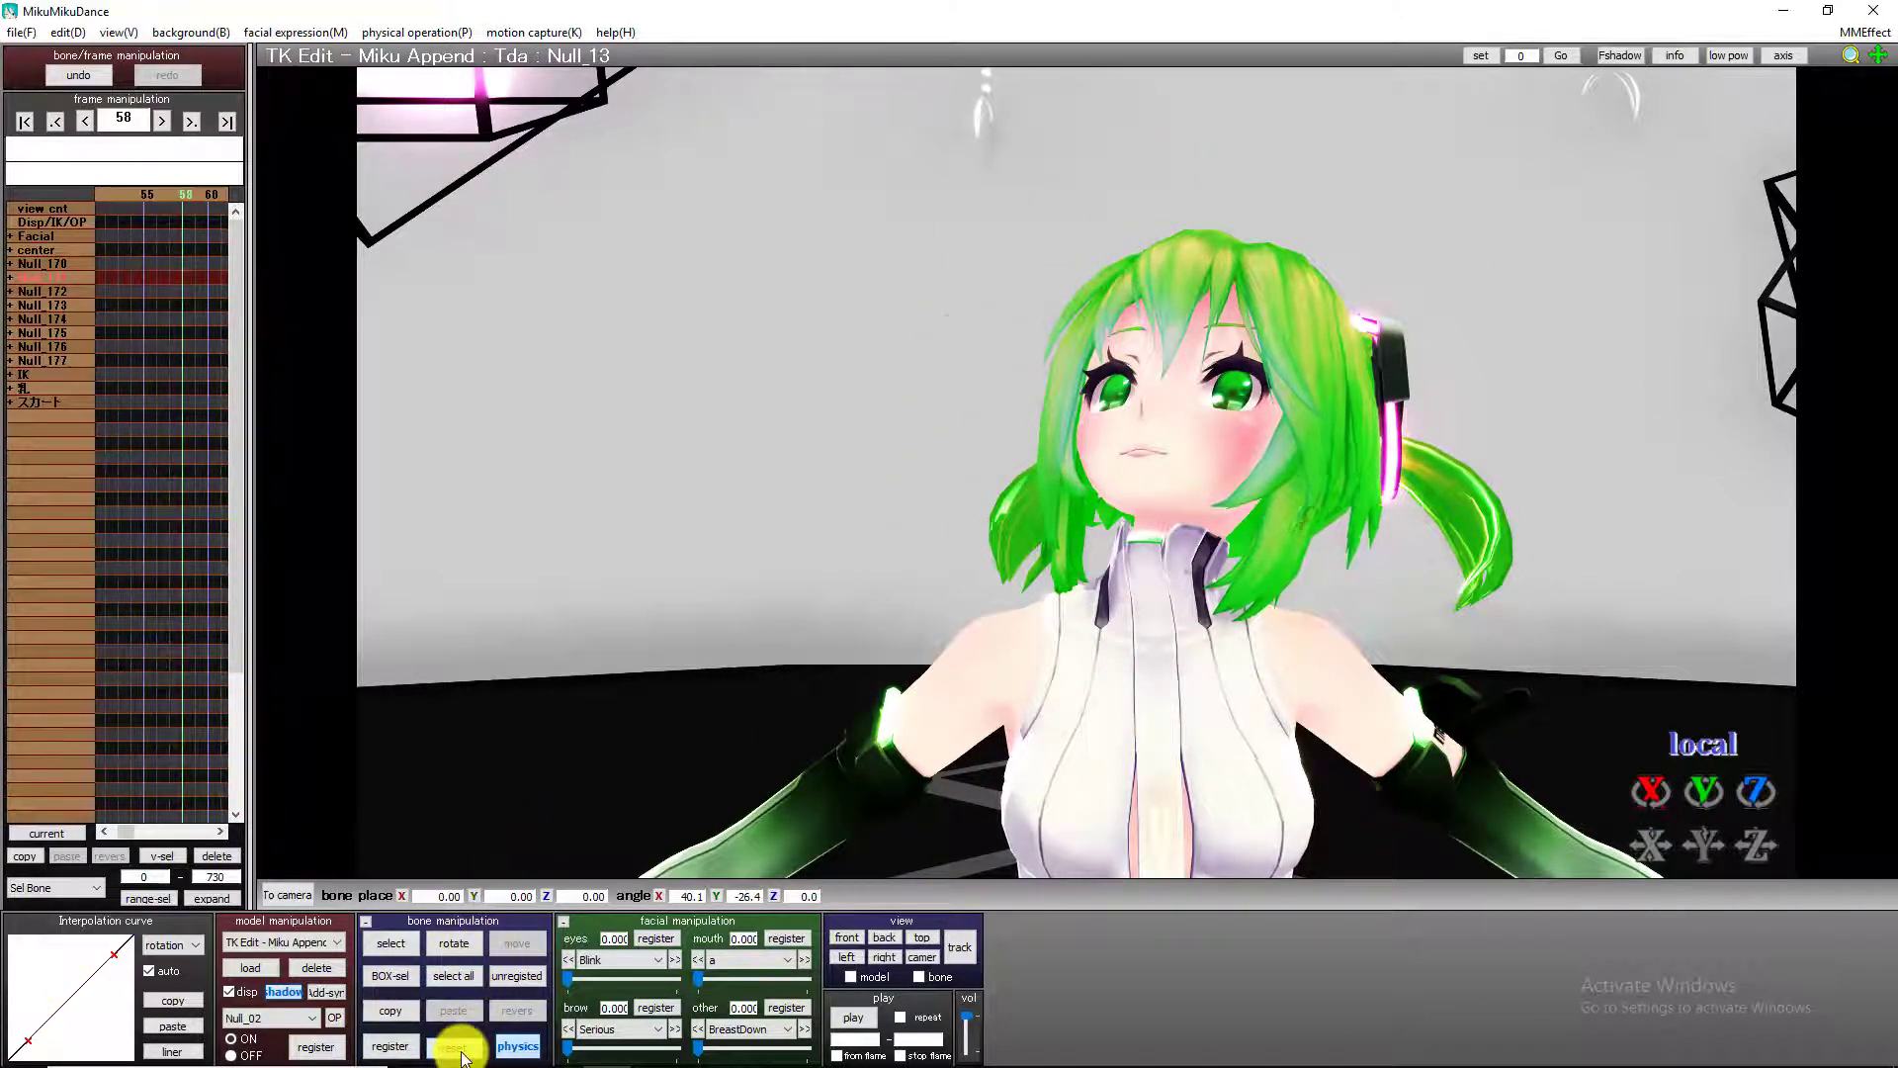
{"action": "left_click", "coordinate": [455, 1047]}
{"action": "left_click", "coordinate": [390, 1045]}
At frame 94, tilt the neck bone to about 34.4° on X and register the pose.
{"action": "key", "text": "Right"}
{"action": "key", "text": "Right"}
{"action": "key", "text": "Right"}
{"action": "key", "text": "Right"}
{"action": "key", "text": "Right"}
{"action": "key", "text": "Right"}
{"action": "key", "text": "Right"}
{"action": "key", "text": "Right"}
{"action": "key", "text": "Right"}
{"action": "key", "text": "Right"}
{"action": "key", "text": "Right"}
{"action": "key", "text": "Right"}
{"action": "key", "text": "Right"}
{"action": "key", "text": "Right"}
{"action": "key", "text": "Right"}
{"action": "key", "text": "Right"}
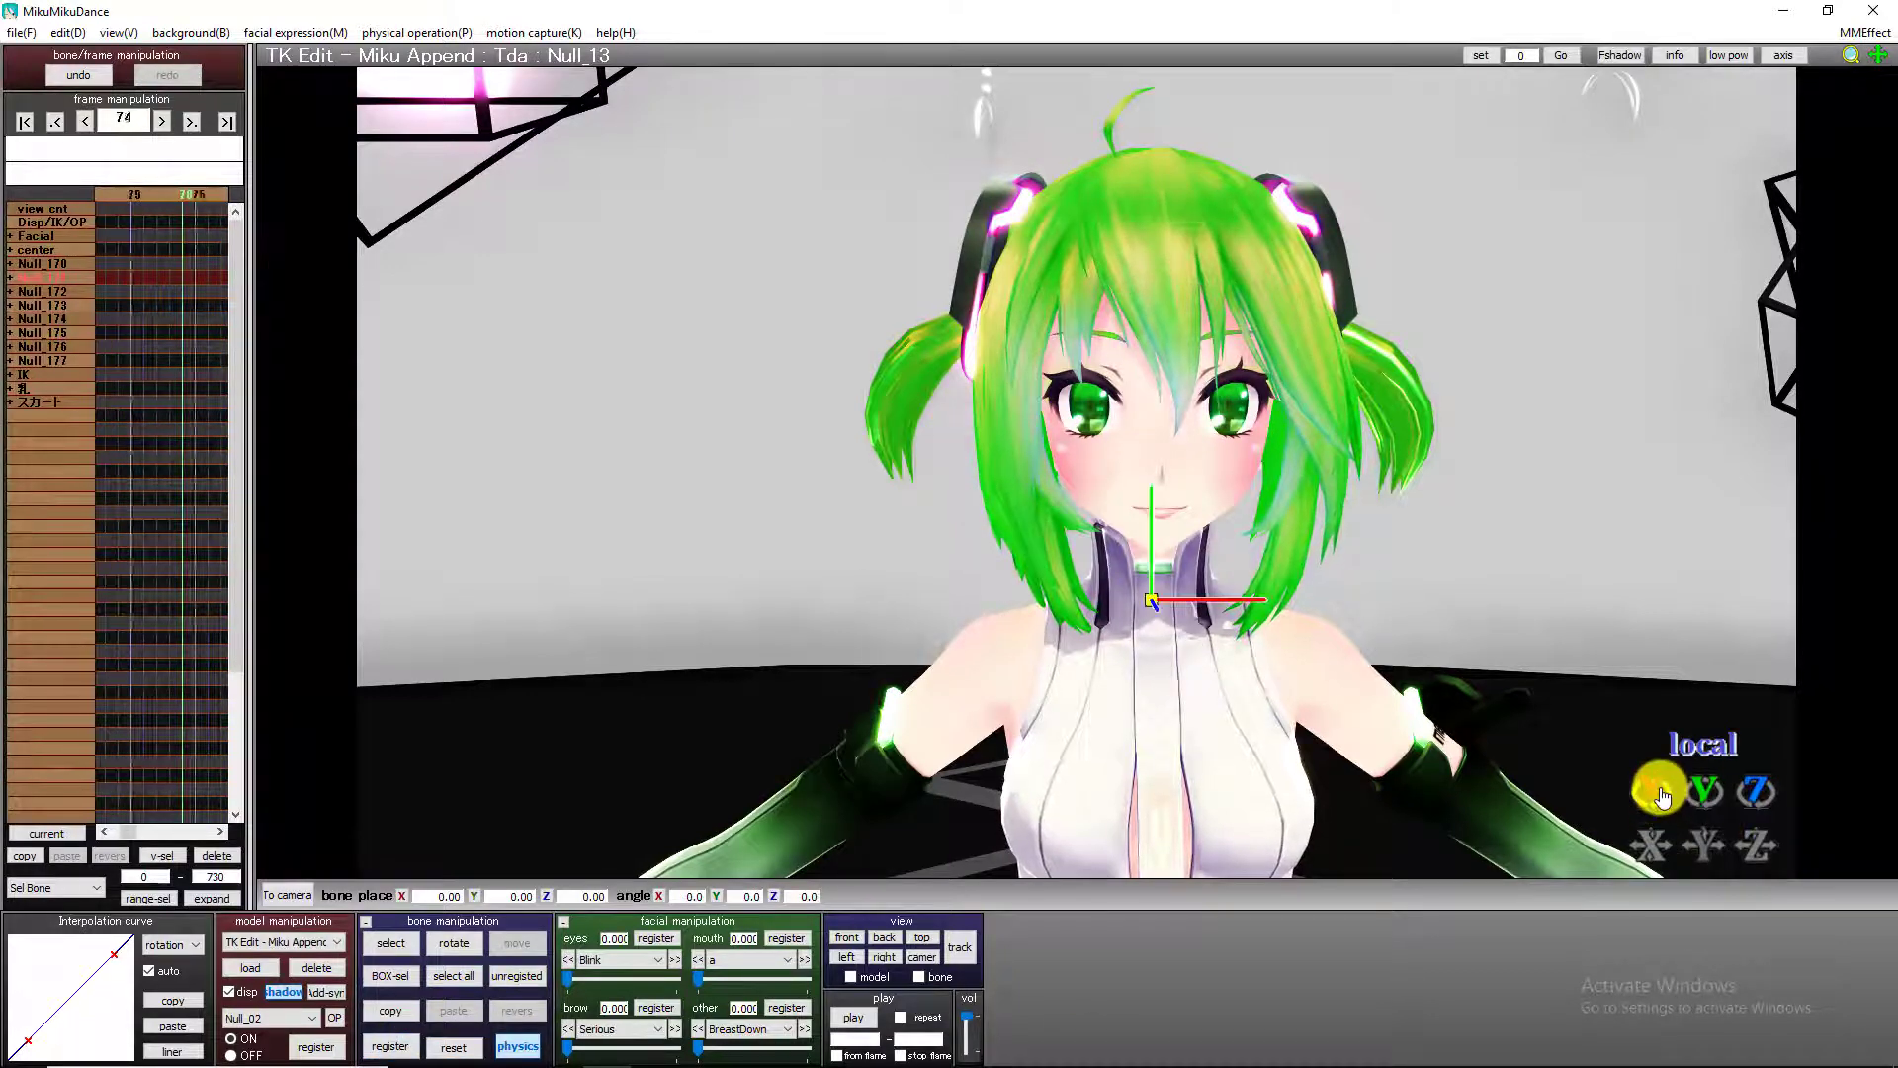
{"action": "key", "text": "Right"}
{"action": "key", "text": "Right"}
{"action": "key", "text": "Right"}
{"action": "key", "text": "Right"}
{"action": "key", "text": "Right"}
{"action": "key", "text": "Right"}
{"action": "key", "text": "Right"}
{"action": "key", "text": "Right"}
{"action": "key", "text": "Right"}
{"action": "key", "text": "Right"}
{"action": "key", "text": "Right"}
{"action": "key", "text": "Right"}
{"action": "key", "text": "Right"}
{"action": "key", "text": "Right"}
{"action": "key", "text": "Right"}
{"action": "key", "text": "Right"}
{"action": "key", "text": "Right"}
{"action": "key", "text": "Right"}
{"action": "key", "text": "Right"}
{"action": "key", "text": "Right"}
{"action": "left_click_drag", "start_coordinate": [1661, 794], "coordinate": [1078, 415]}
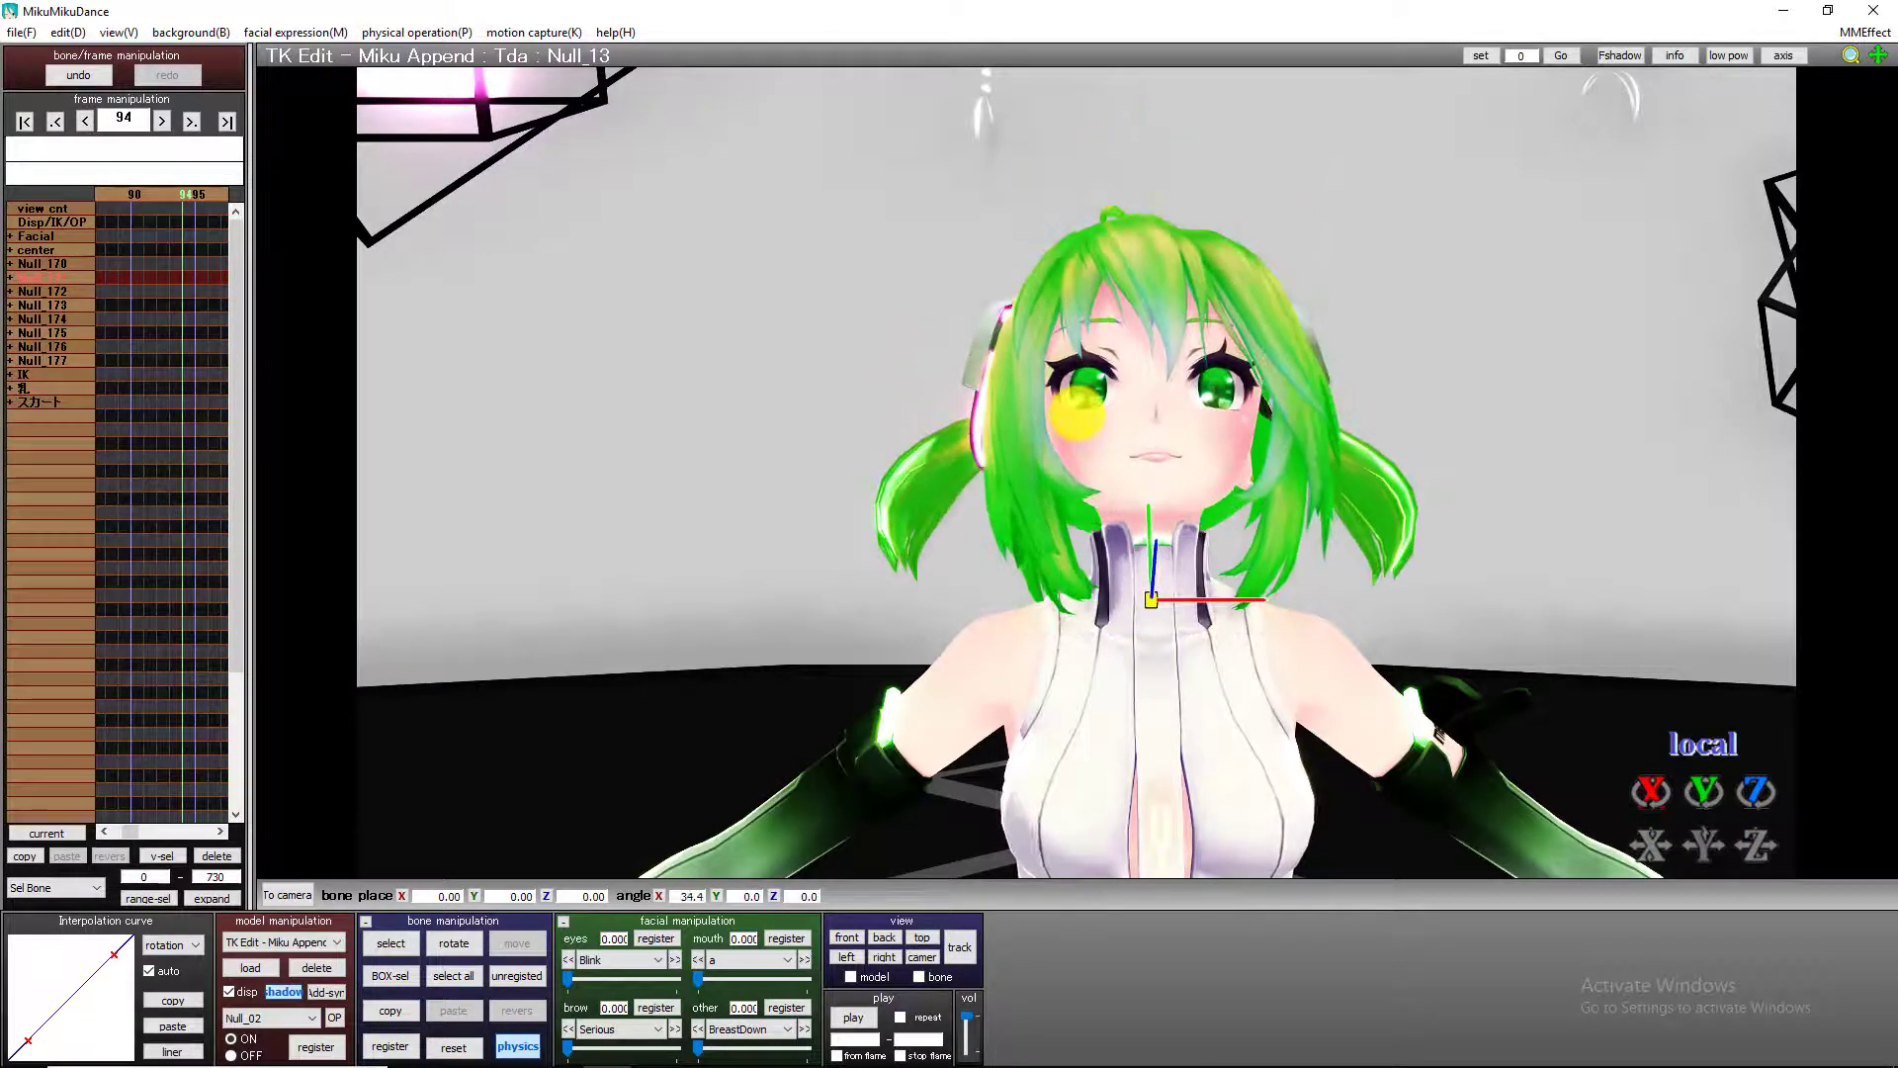
{"action": "left_click", "coordinate": [389, 1045]}
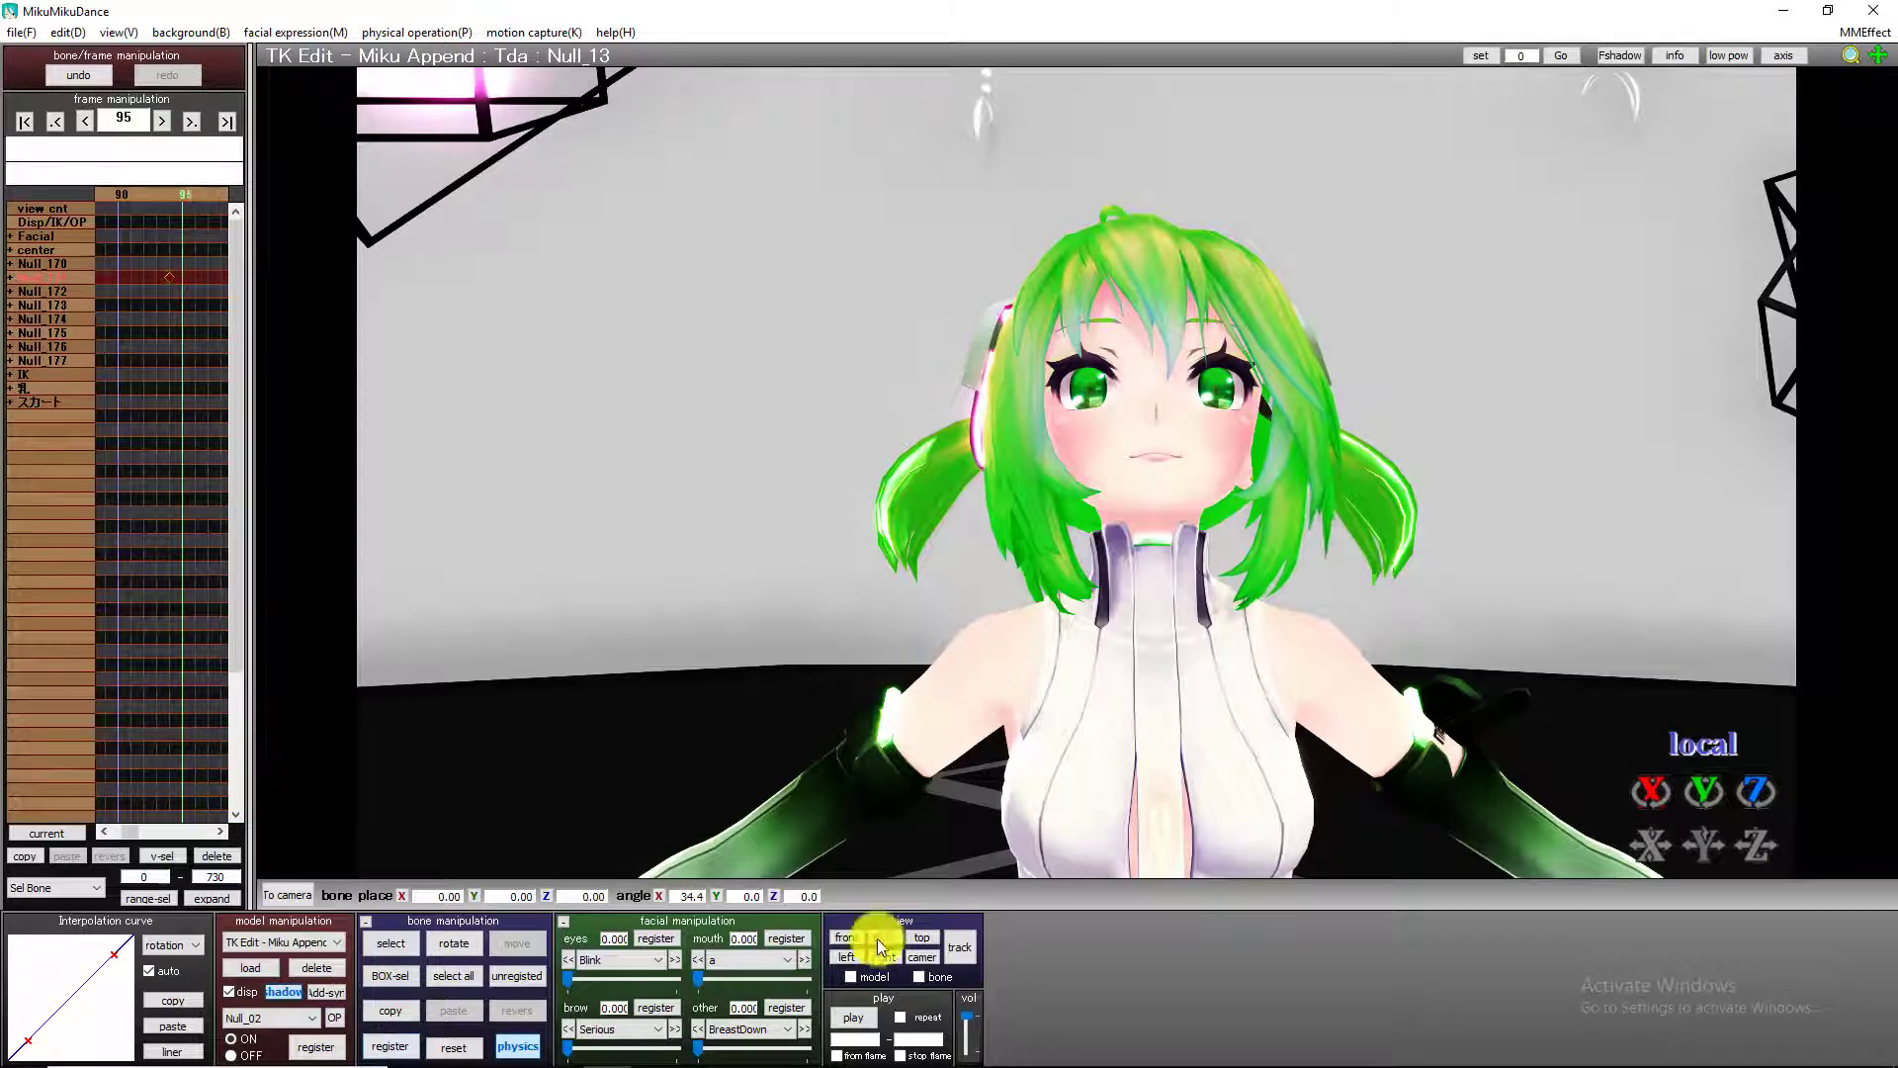
At frame 126, reset the neck bone, tilt it sideways to about -16° on Z and register the pose.
{"action": "key", "text": "Right"}
{"action": "key", "text": "Right"}
{"action": "key", "text": "Right"}
{"action": "key", "text": "Right"}
{"action": "key", "text": "Right"}
{"action": "key", "text": "Right"}
{"action": "key", "text": "Right"}
{"action": "key", "text": "Right"}
{"action": "key", "text": "Right"}
{"action": "key", "text": "Right"}
{"action": "key", "text": "Right"}
{"action": "key", "text": "Right"}
{"action": "key", "text": "Right"}
{"action": "key", "text": "Right"}
{"action": "key", "text": "Right"}
{"action": "key", "text": "Right"}
{"action": "key", "text": "Right"}
{"action": "key", "text": "Right"}
{"action": "key", "text": "Right"}
{"action": "key", "text": "Right"}
{"action": "left_click", "coordinate": [454, 1047]}
{"action": "left_click_drag", "start_coordinate": [1751, 836], "coordinate": [1107, 445]}
{"action": "left_click", "coordinate": [397, 1048]}
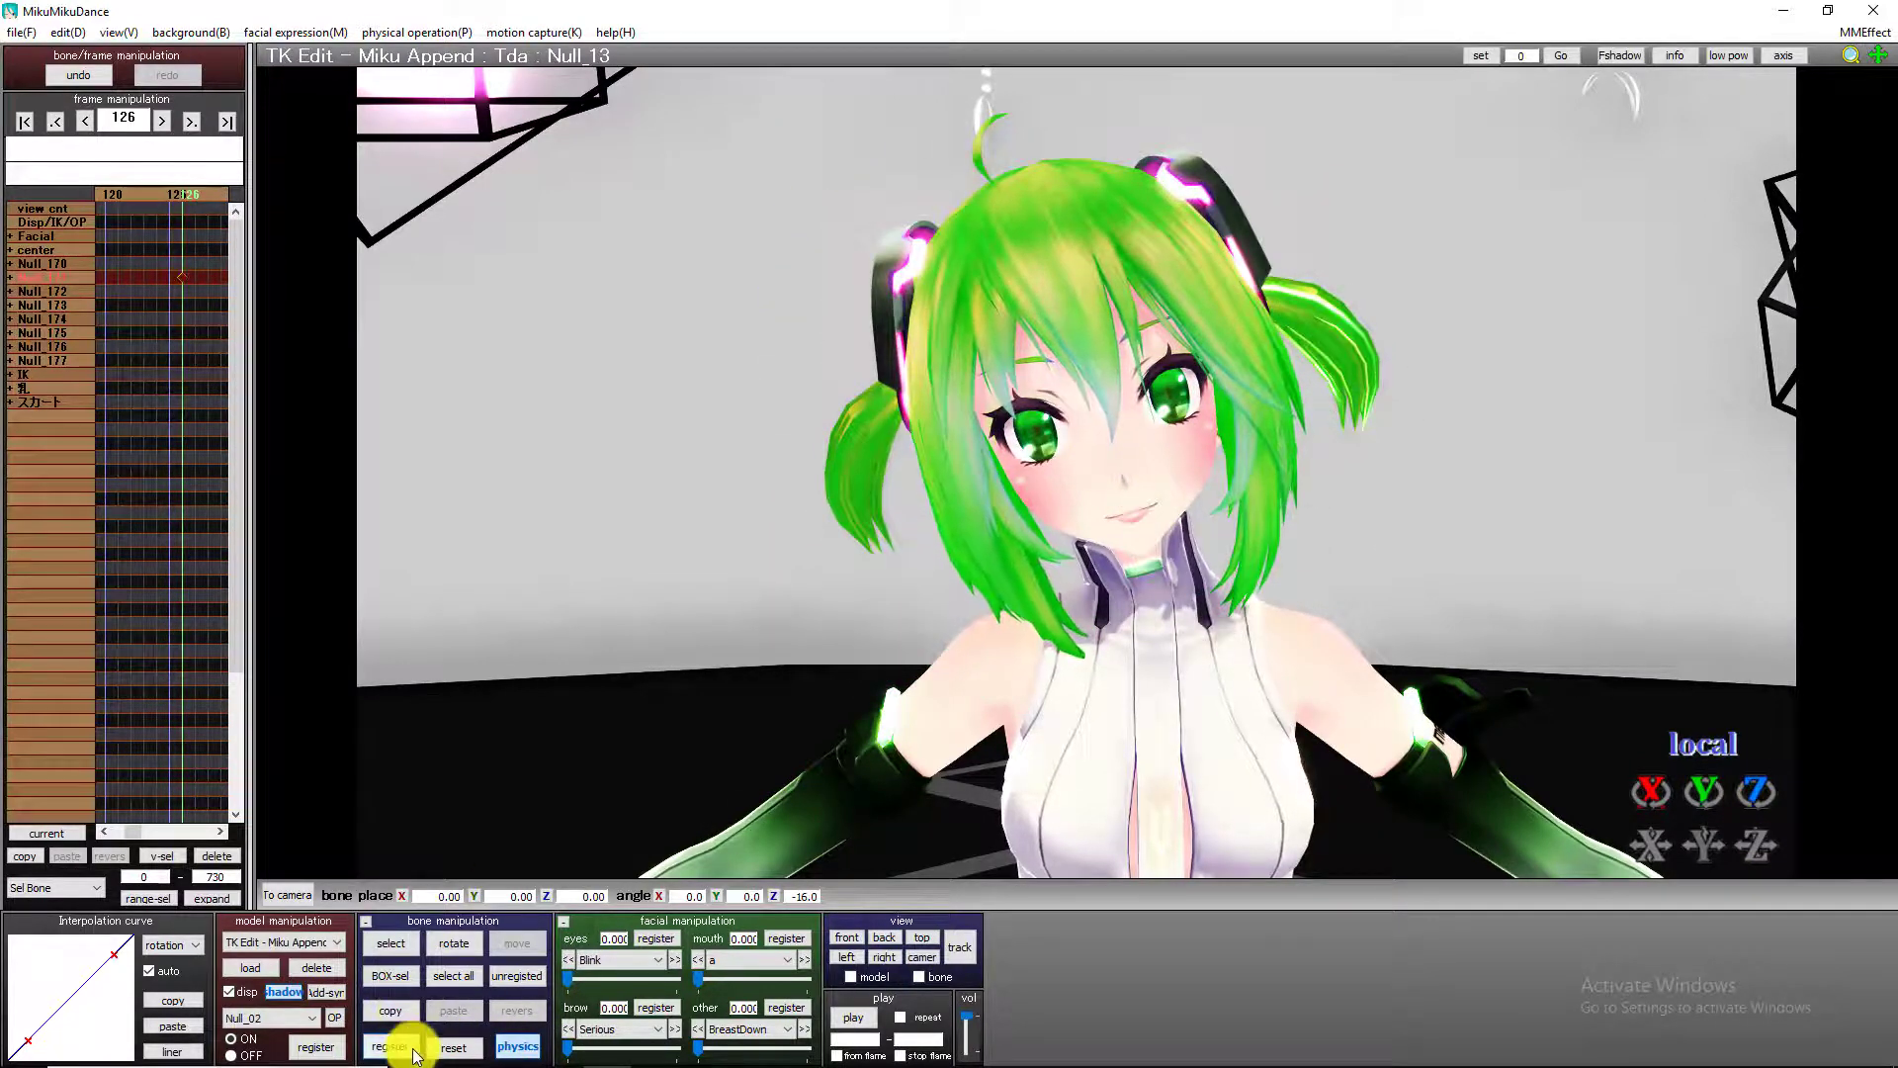
At frame 152, rotate the neck bone to about X -15.6, Y -52.8, Z 12.3 and register the pose.
{"action": "key", "text": "Right"}
{"action": "key", "text": "Right"}
{"action": "key", "text": "Right"}
{"action": "key", "text": "Right"}
{"action": "key", "text": "Right"}
{"action": "key", "text": "Right"}
{"action": "key", "text": "Right"}
{"action": "key", "text": "Right"}
{"action": "key", "text": "Right"}
{"action": "key", "text": "Right"}
{"action": "key", "text": "Right"}
{"action": "key", "text": "Right"}
{"action": "key", "text": "Right"}
{"action": "key", "text": "Right"}
{"action": "key", "text": "Right"}
{"action": "key", "text": "Right"}
{"action": "key", "text": "Right"}
{"action": "key", "text": "Right"}
{"action": "key", "text": "Right"}
{"action": "key", "text": "Right"}
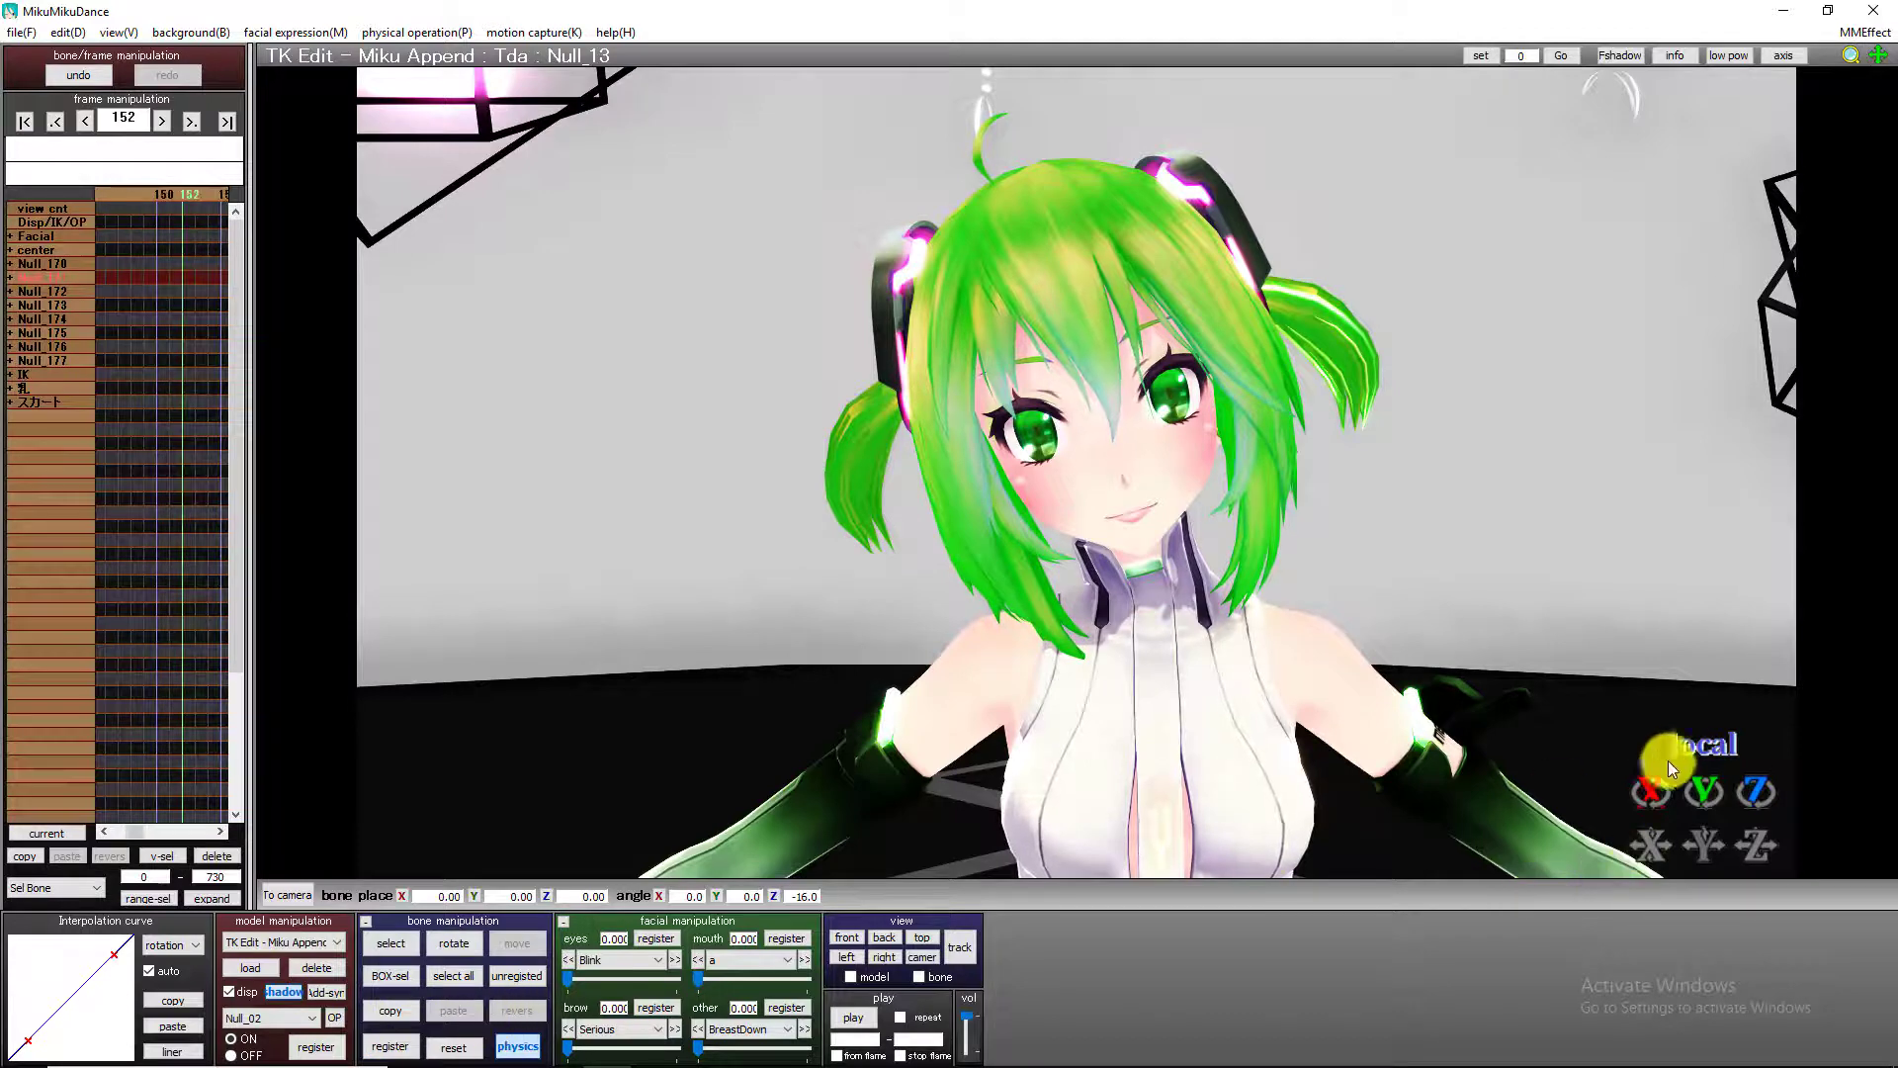
{"action": "left_click_drag", "start_coordinate": [1651, 791], "coordinate": [1088, 732]}
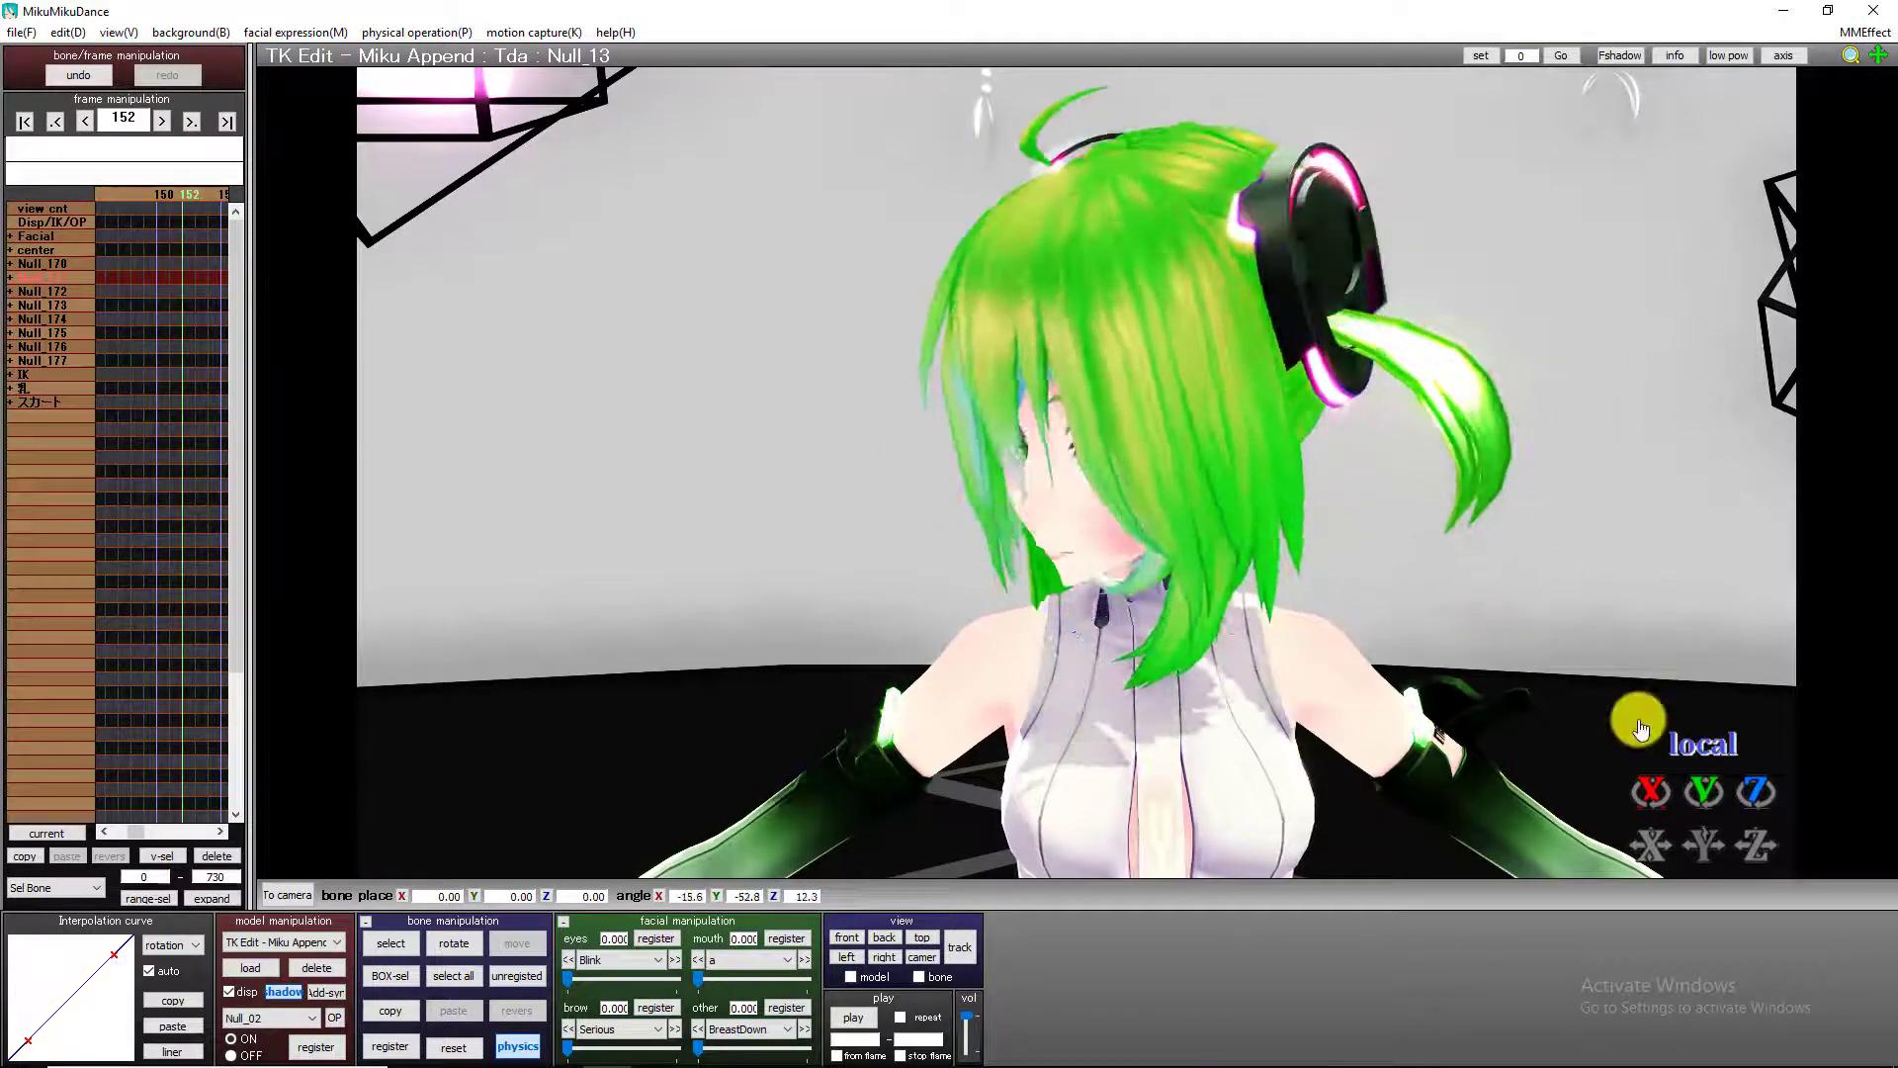
{"action": "left_click", "coordinate": [392, 1047]}
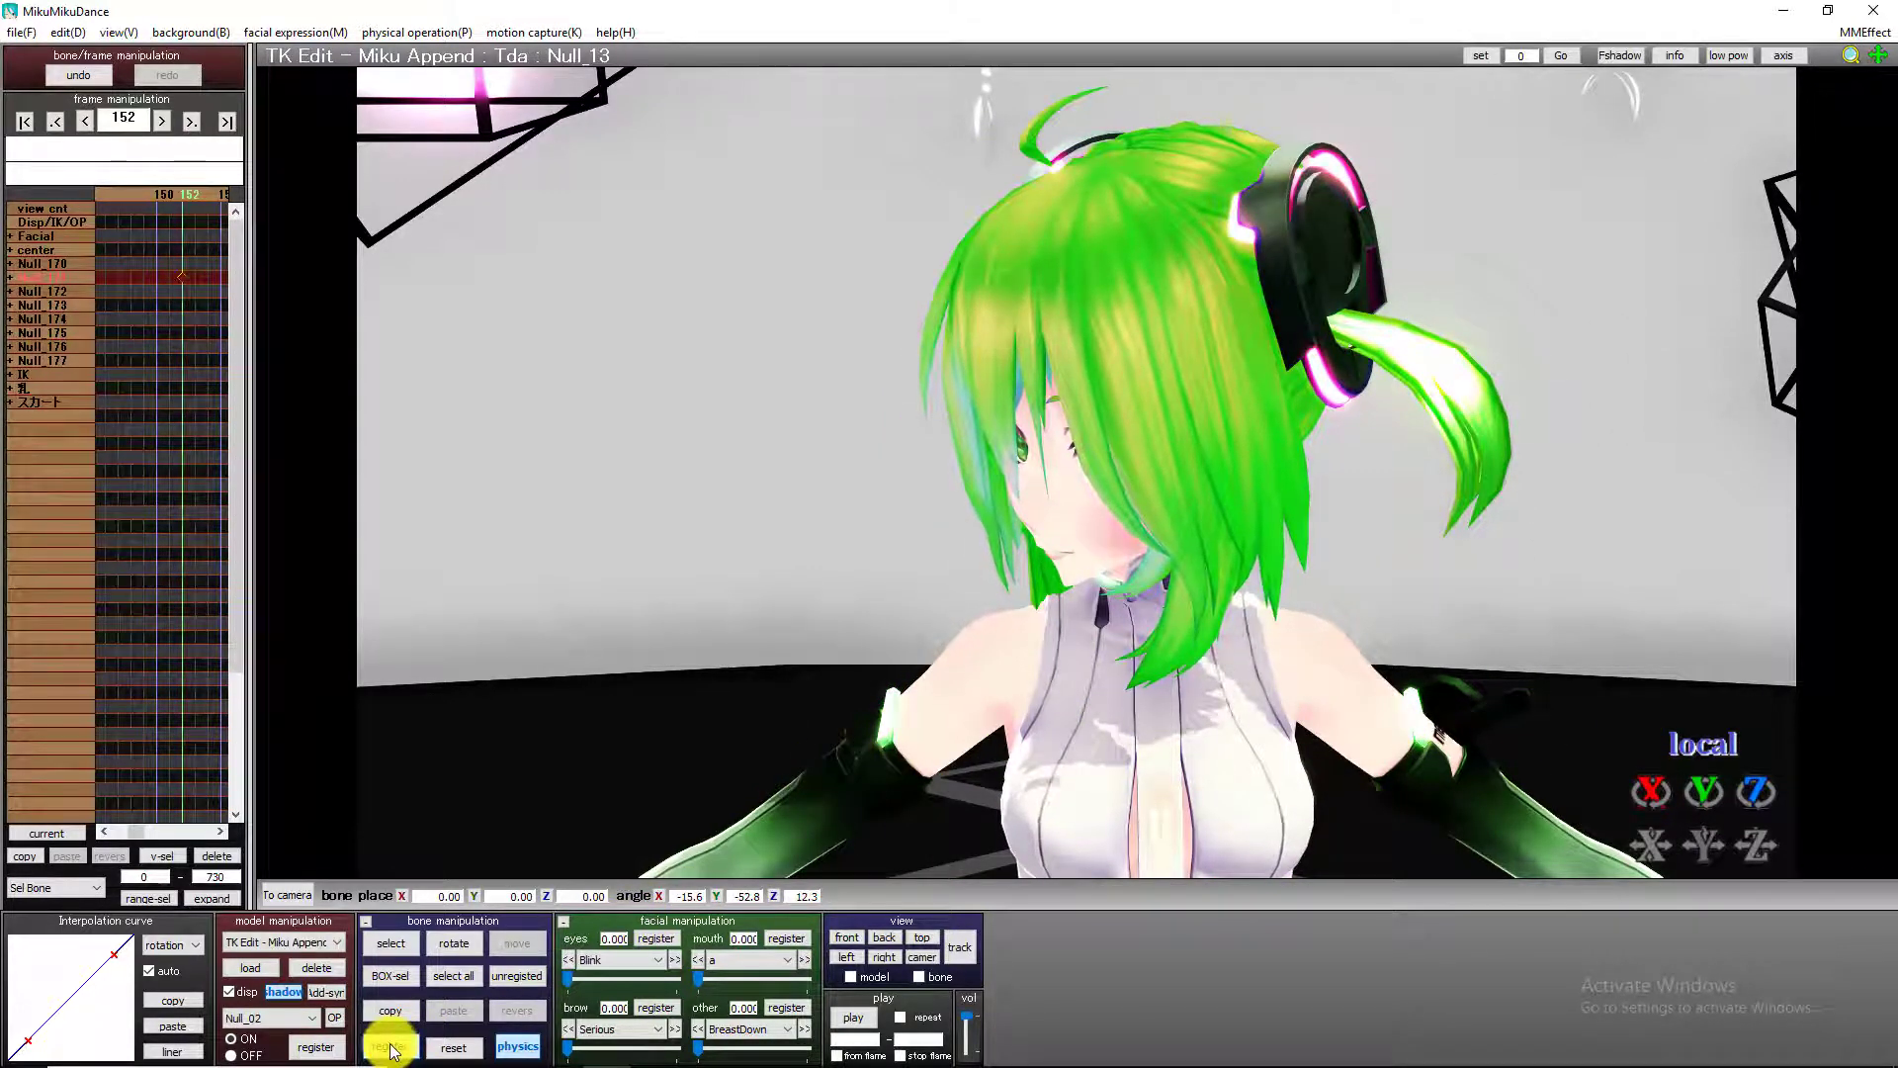
At frame 166, reset the neck bone to face forward and register it.
{"action": "left_click", "coordinate": [447, 1046]}
{"action": "key", "text": "Right"}
{"action": "key", "text": "Right"}
{"action": "key", "text": "Right"}
{"action": "key", "text": "Right"}
{"action": "key", "text": "Right"}
{"action": "key", "text": "Right"}
{"action": "key", "text": "Right"}
{"action": "key", "text": "Right"}
{"action": "key", "text": "Right"}
{"action": "key", "text": "Right"}
{"action": "key", "text": "Right"}
{"action": "key", "text": "Right"}
{"action": "key", "text": "Right"}
{"action": "key", "text": "Right"}
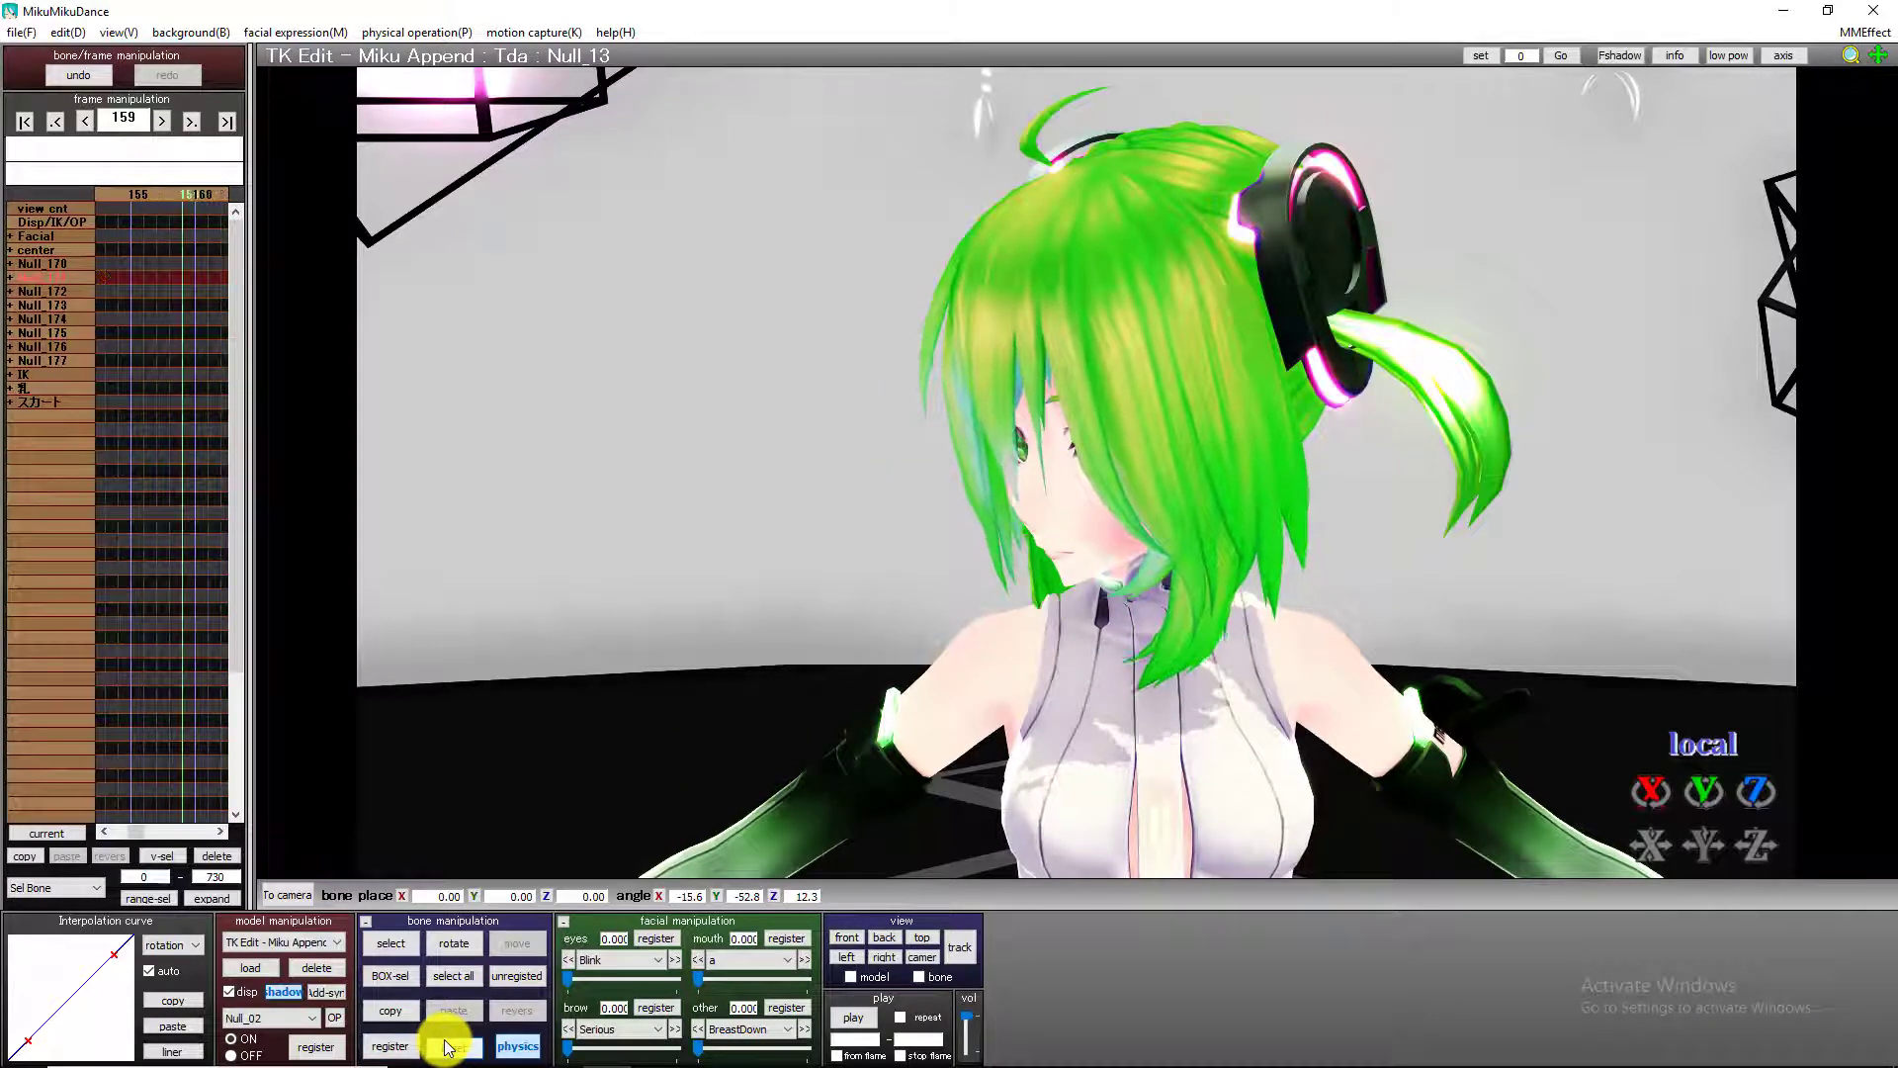
{"action": "left_click", "coordinate": [446, 1047]}
{"action": "left_click", "coordinate": [403, 1055]}
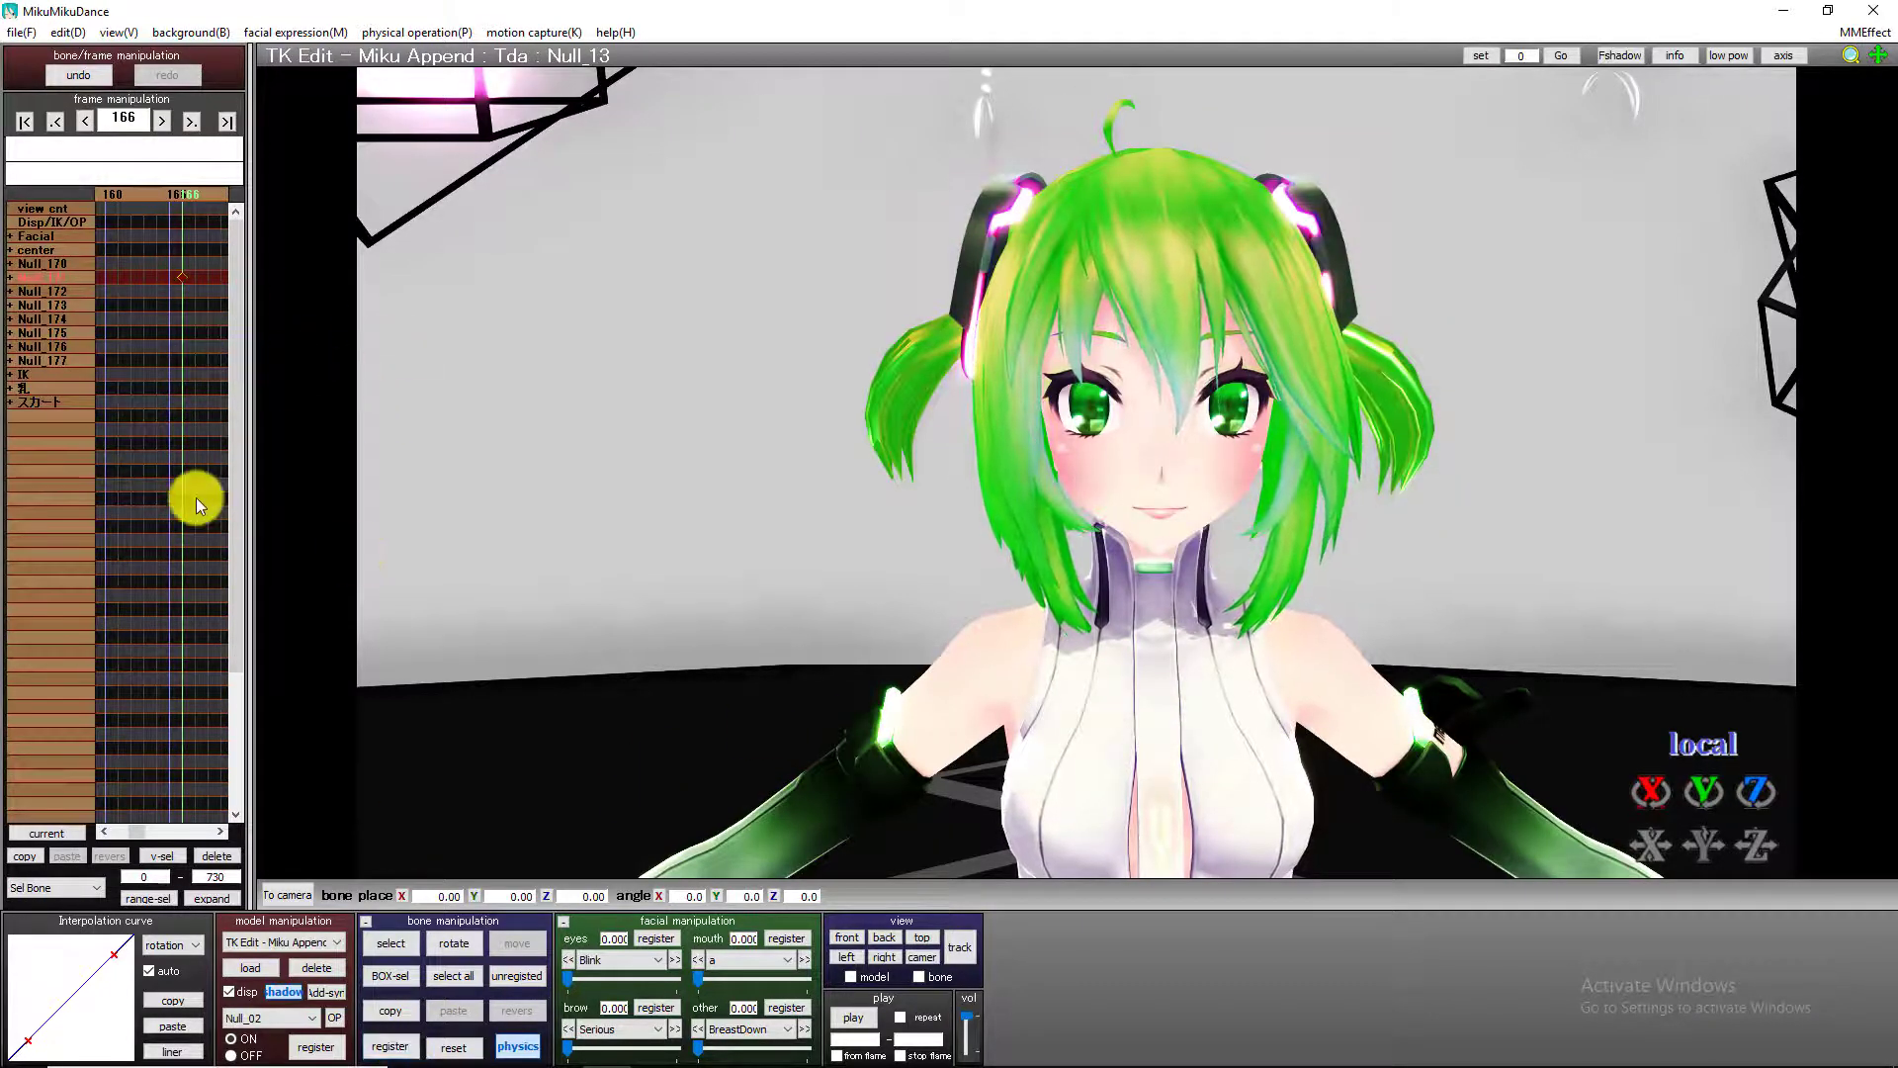
Register the same forward-facing neck pose again at frame 170.
{"action": "key", "text": "Right"}
{"action": "key", "text": "Right"}
{"action": "key", "text": "Right"}
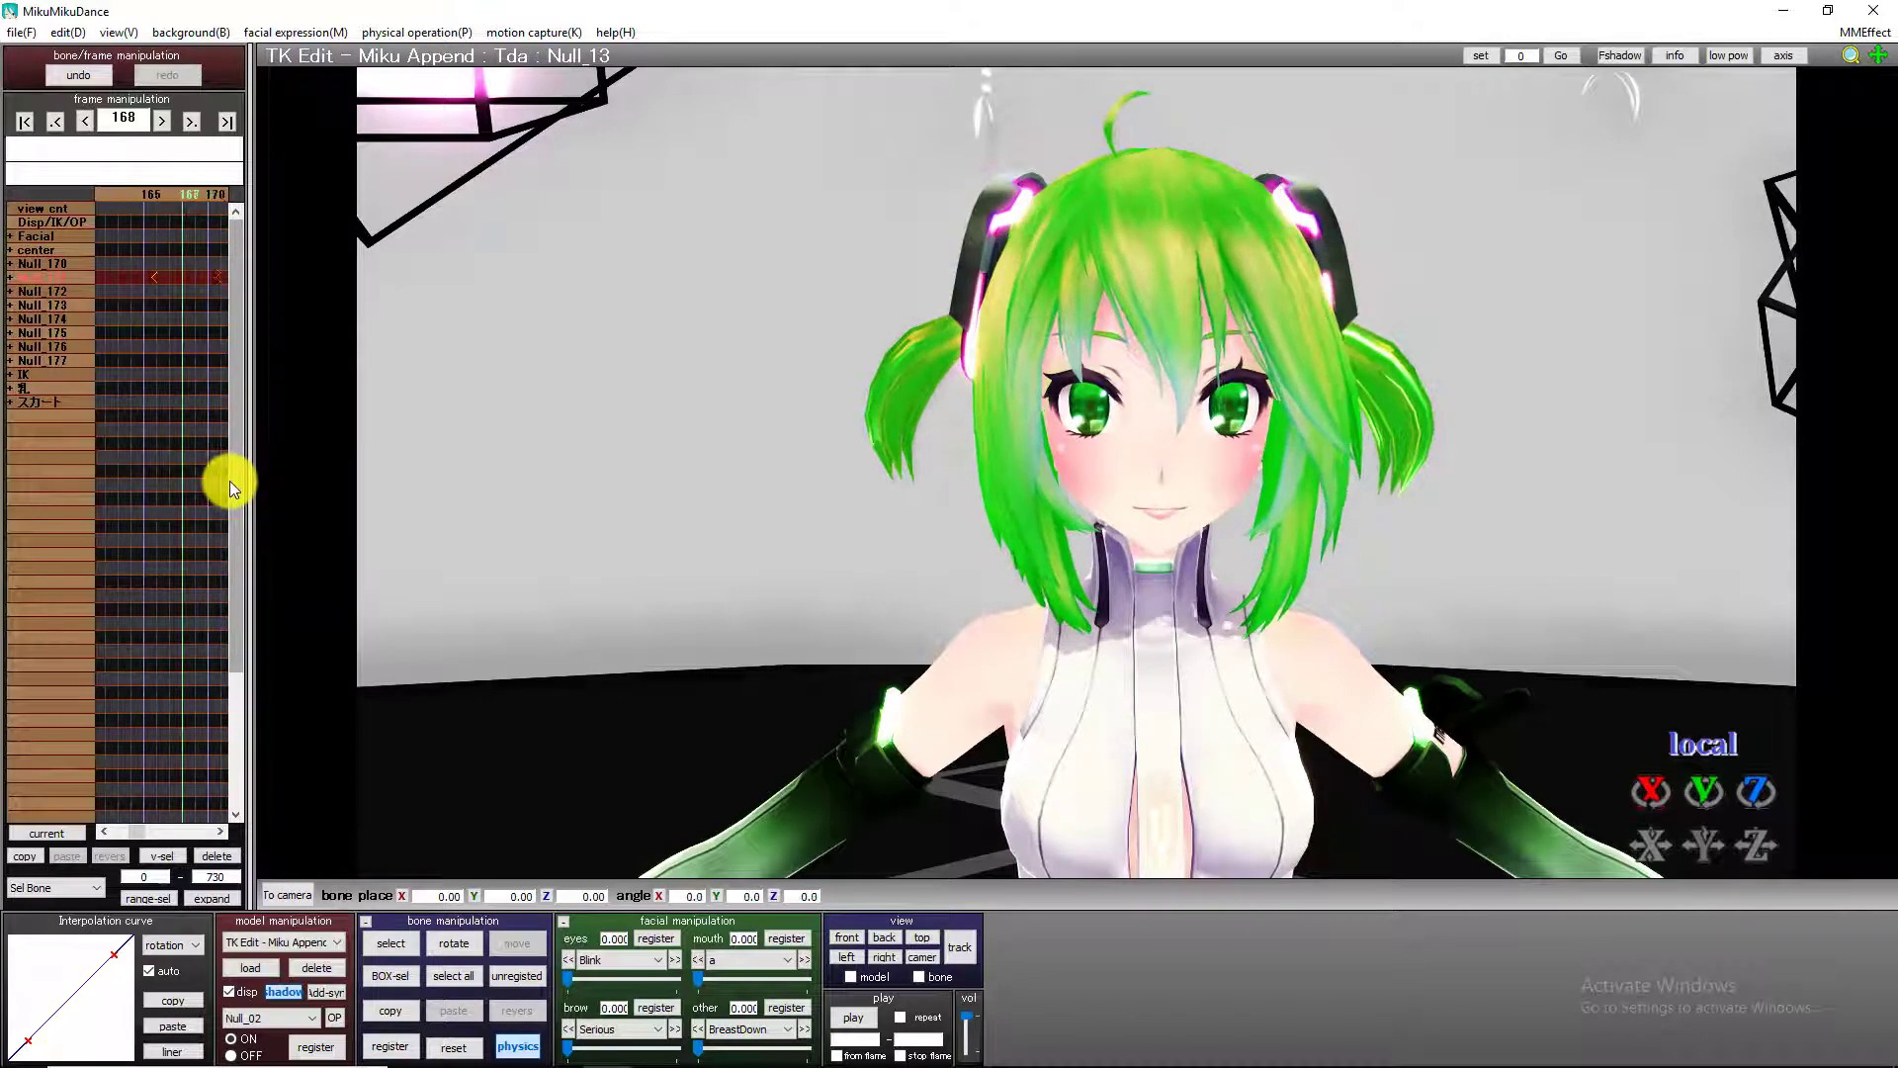
{"action": "key", "text": "Right"}
{"action": "left_click", "coordinate": [390, 1046]}
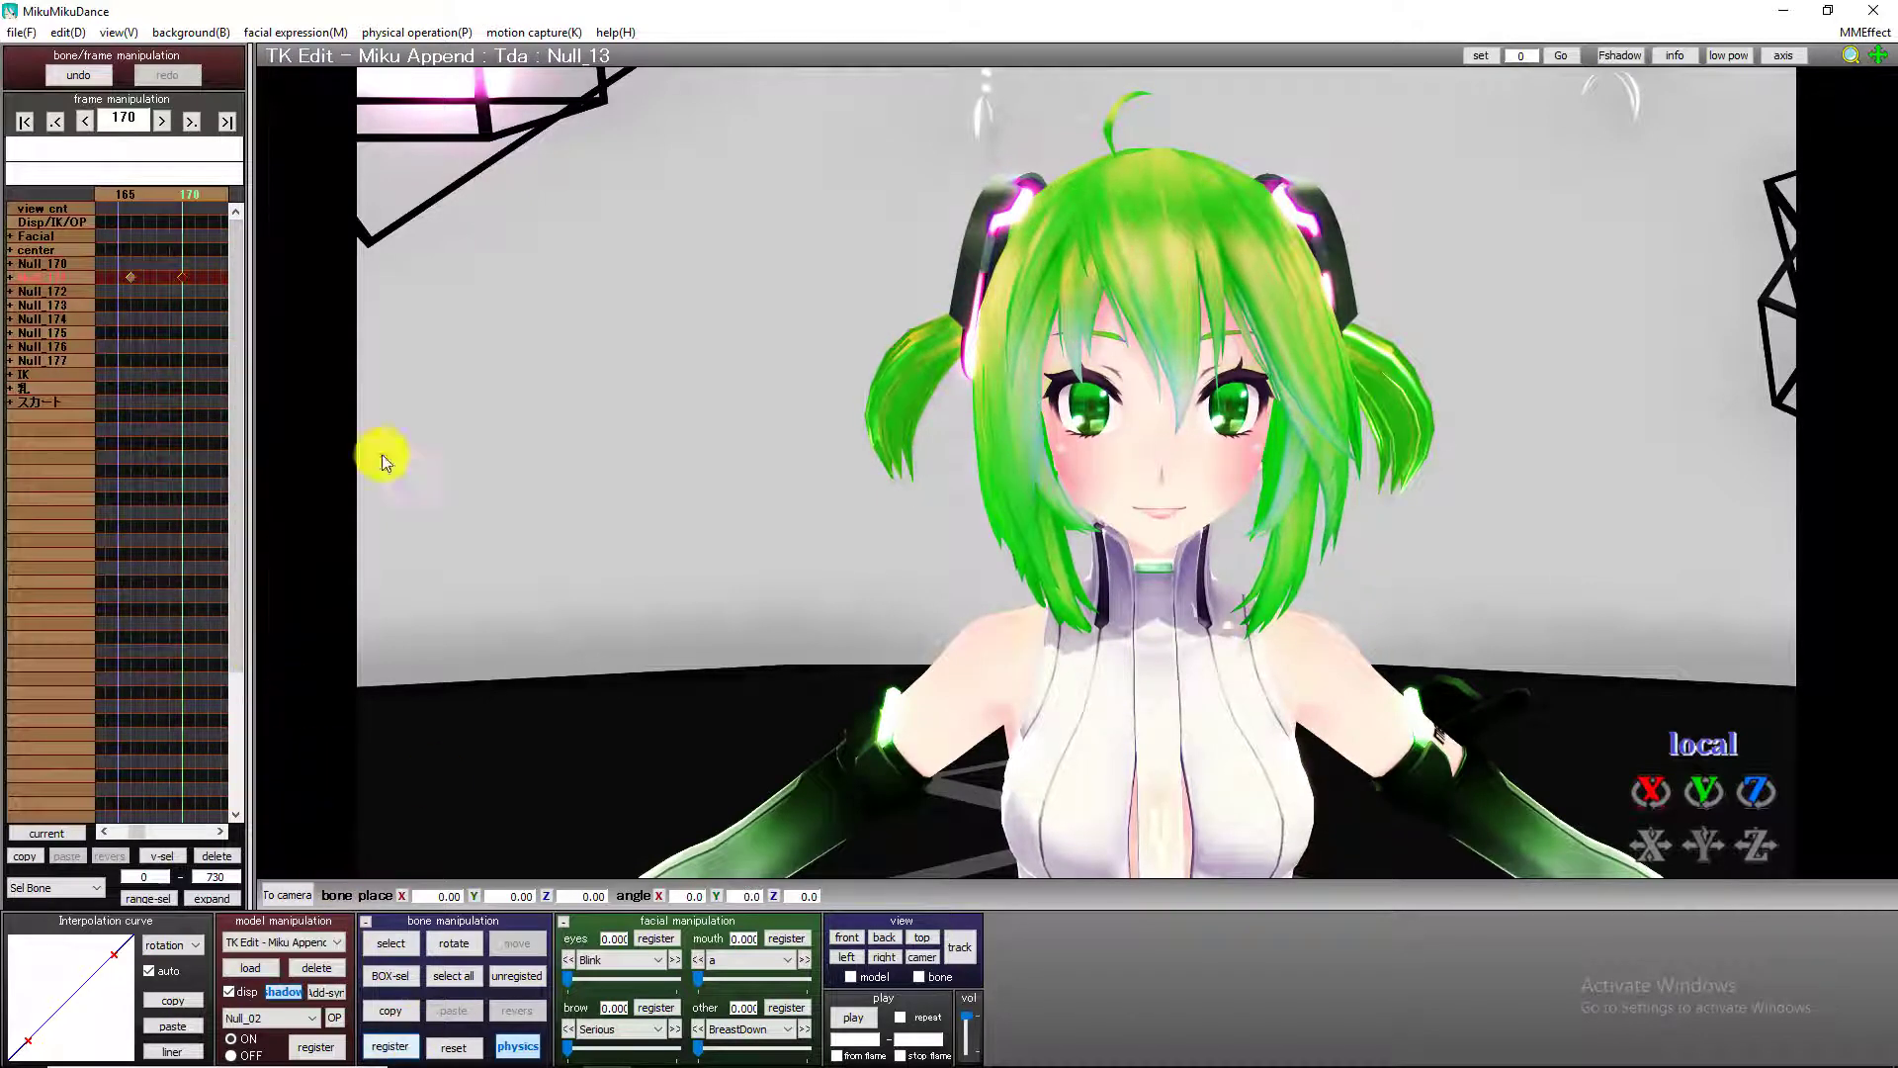
Randomly register blinking for the model, starting from frame 0.
{"action": "left_click", "coordinate": [306, 33]}
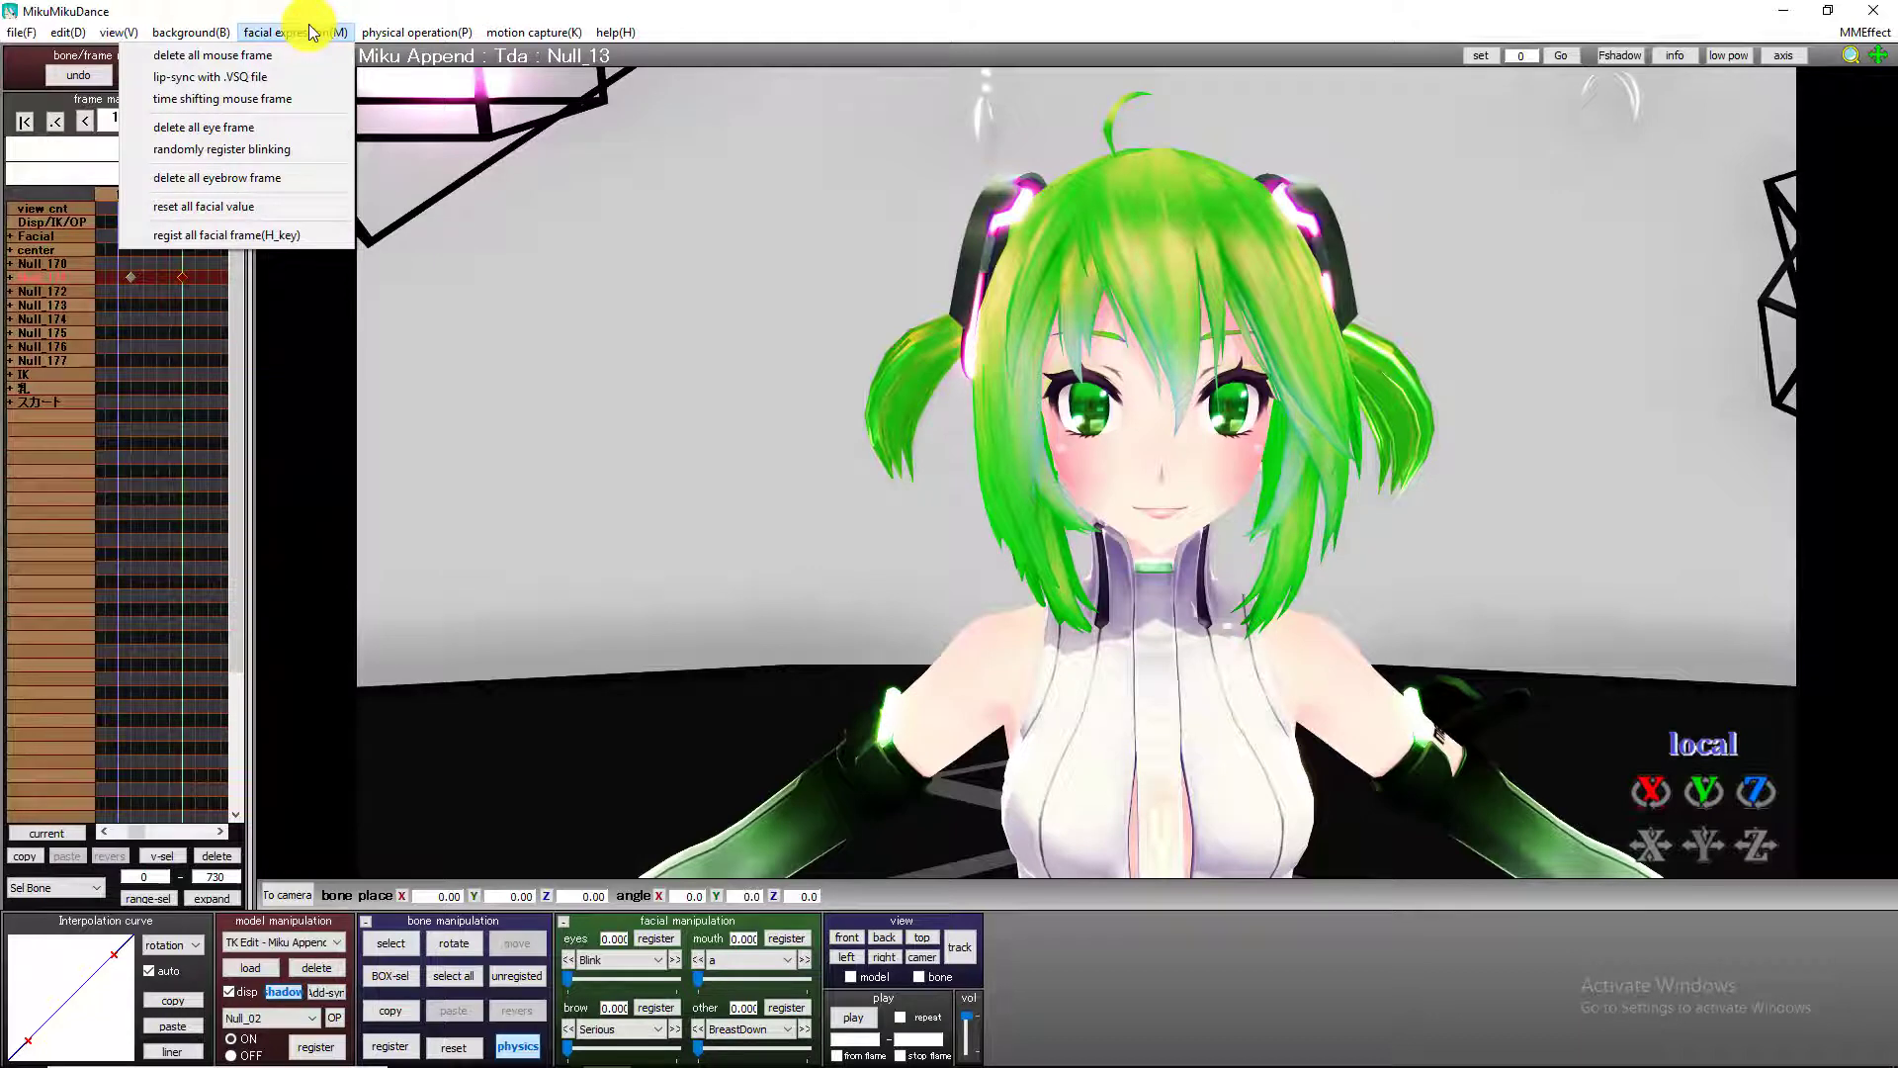
{"action": "left_click", "coordinate": [252, 150]}
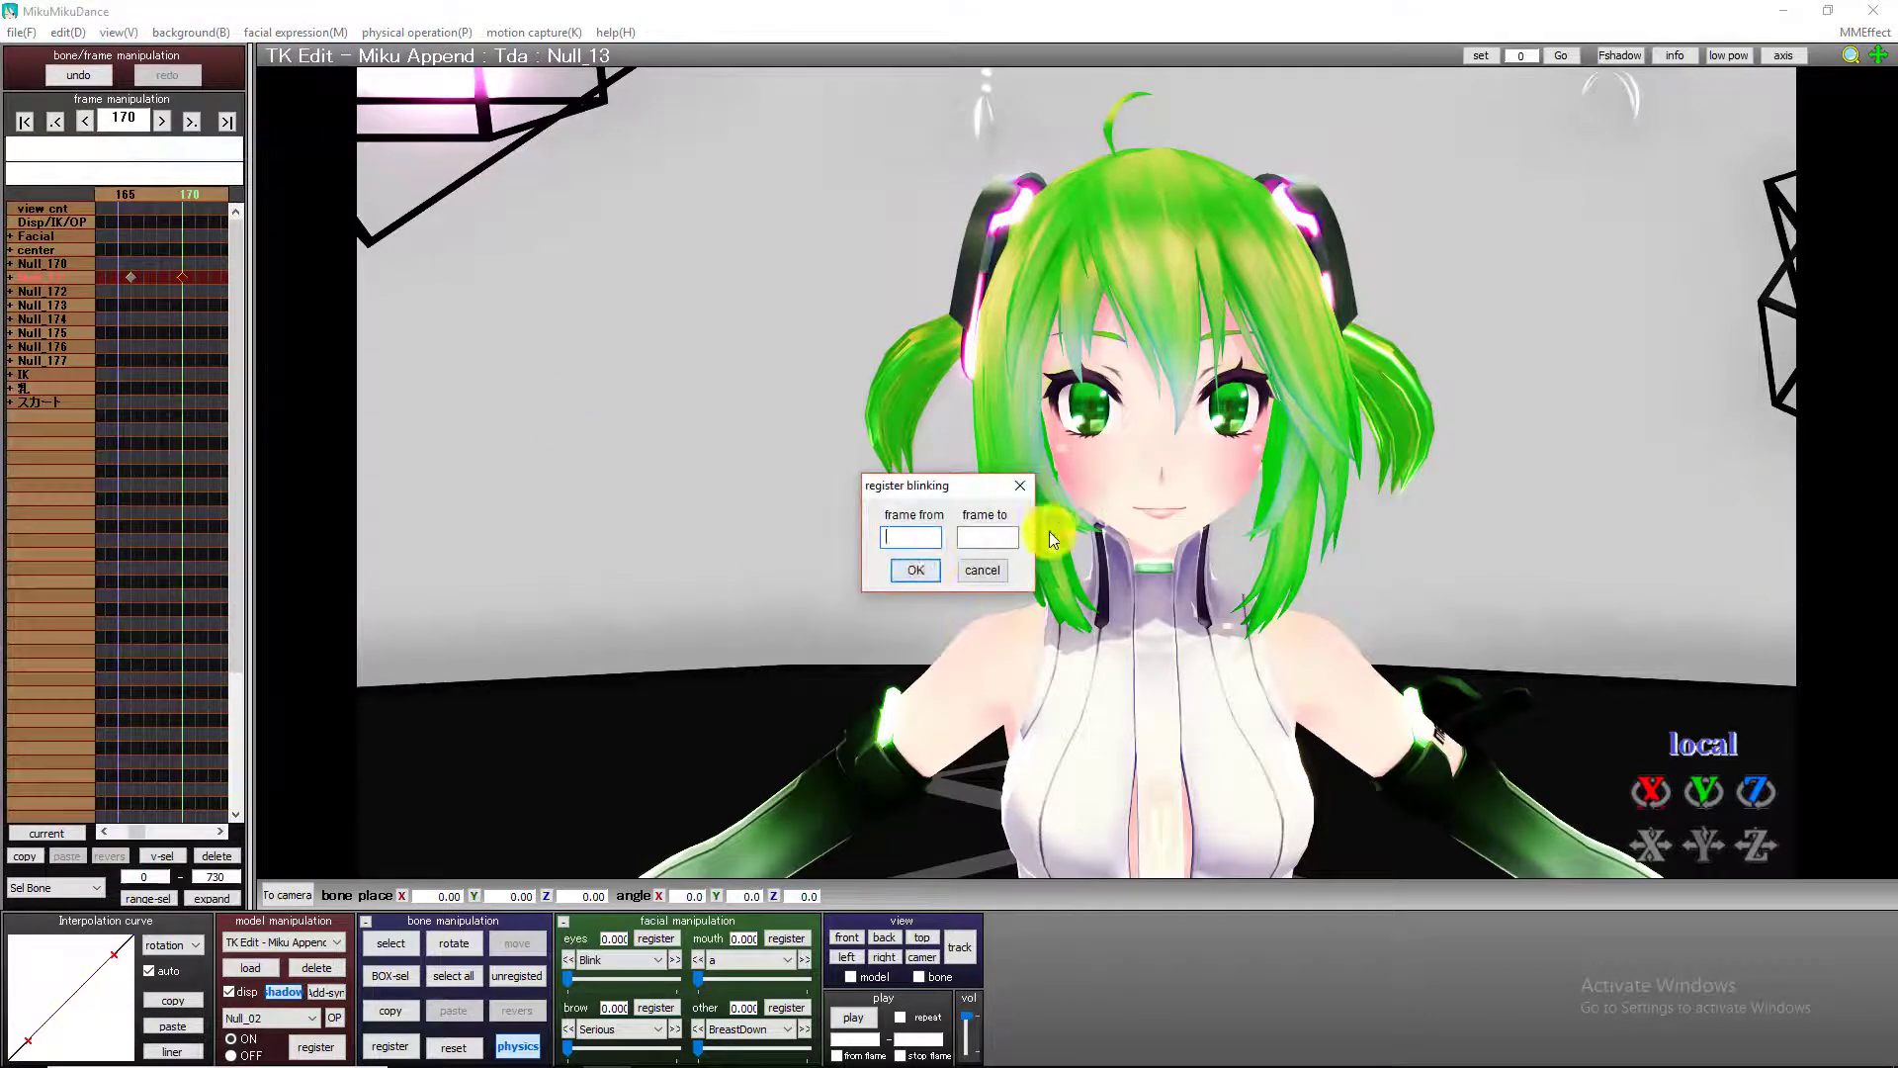
{"action": "type", "text": "0"}
{"action": "left_click", "coordinate": [917, 571]}
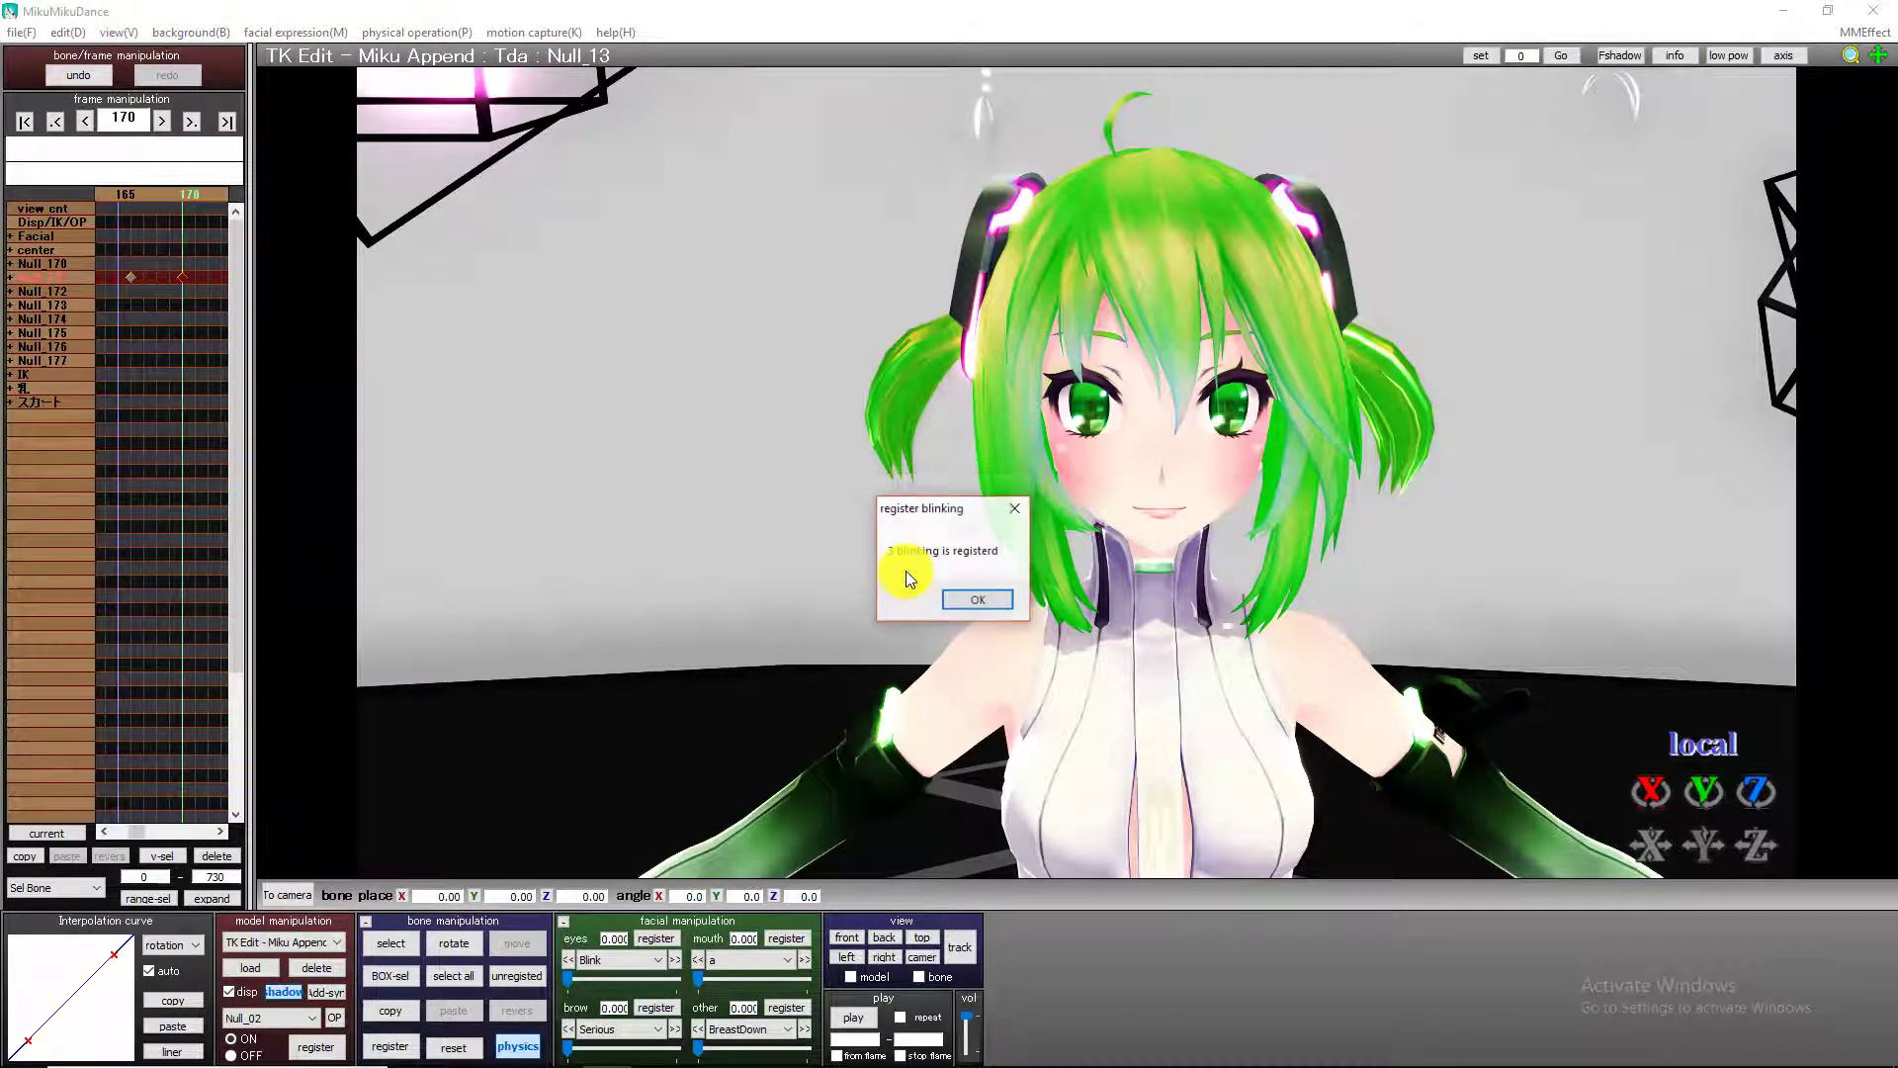
{"action": "left_click", "coordinate": [957, 601]}
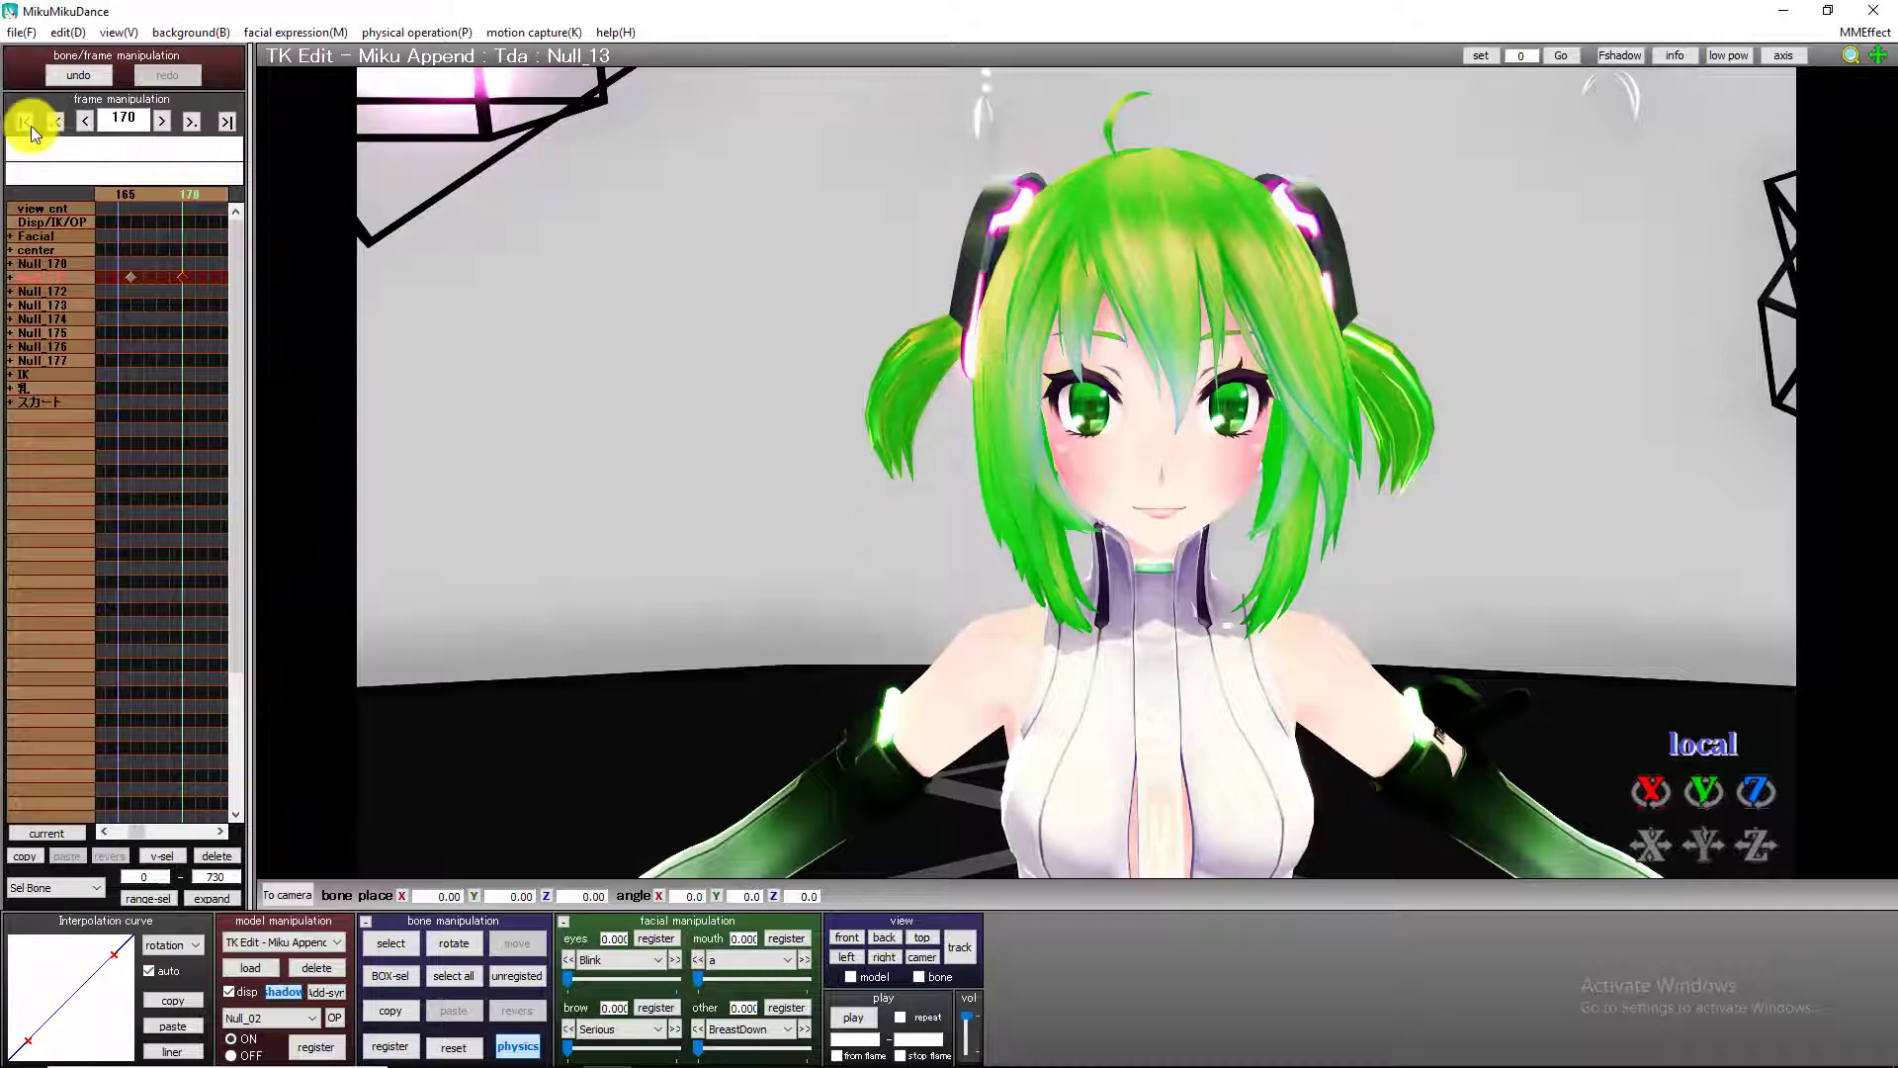
Return to the first frame and step through to about frame 104 to check the head motion and blinking.
{"action": "left_click", "coordinate": [29, 121]}
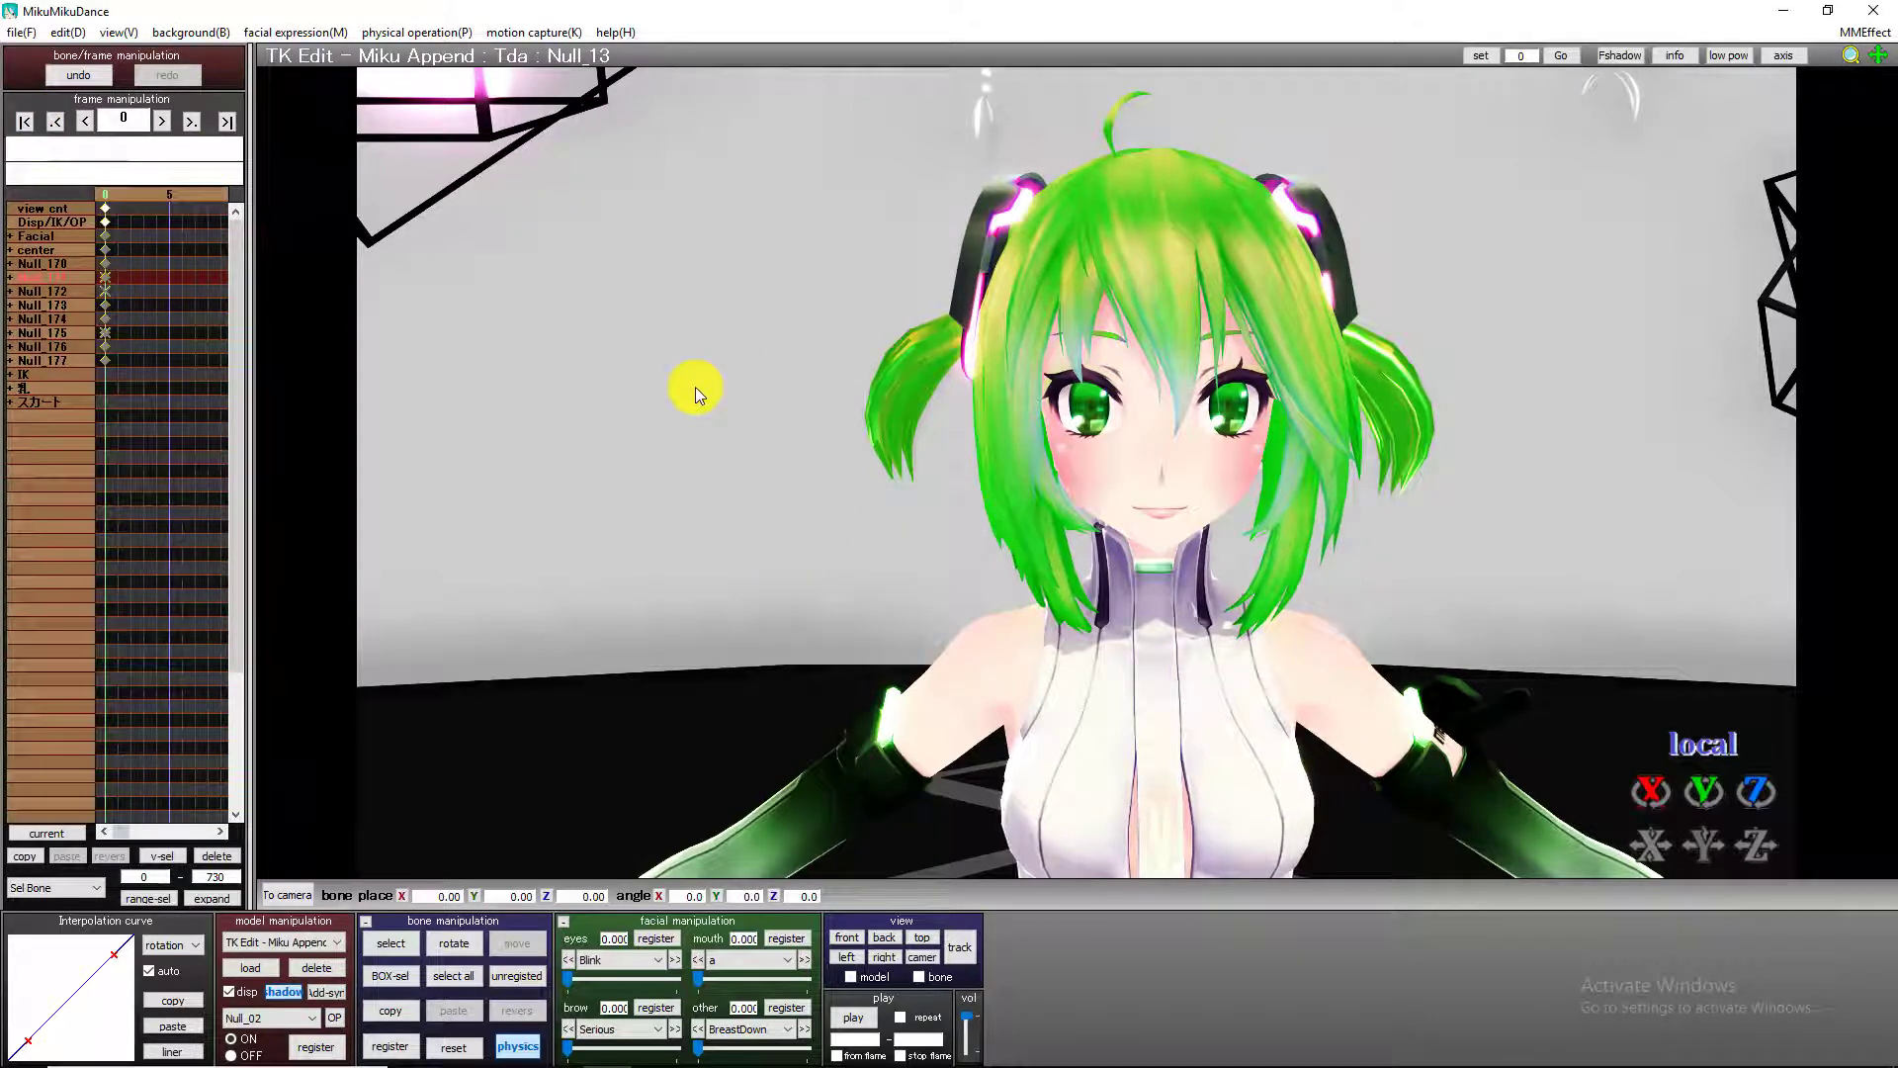
{"action": "key", "text": "Right"}
{"action": "key", "text": "Right"}
{"action": "key", "text": "Right"}
{"action": "key", "text": "Right"}
{"action": "key", "text": "Right"}
{"action": "key", "text": "Right"}
{"action": "key", "text": "Right"}
{"action": "key", "text": "Right"}
{"action": "key", "text": "Right"}
{"action": "key", "text": "Right"}
{"action": "key", "text": "Right"}
{"action": "key", "text": "Right"}
{"action": "key", "text": "Right"}
{"action": "key", "text": "Right"}
{"action": "key", "text": "Right"}
{"action": "key", "text": "Right"}
{"action": "key", "text": "Right"}
{"action": "key", "text": "Right"}
{"action": "key", "text": "Right"}
{"action": "key", "text": "Right"}
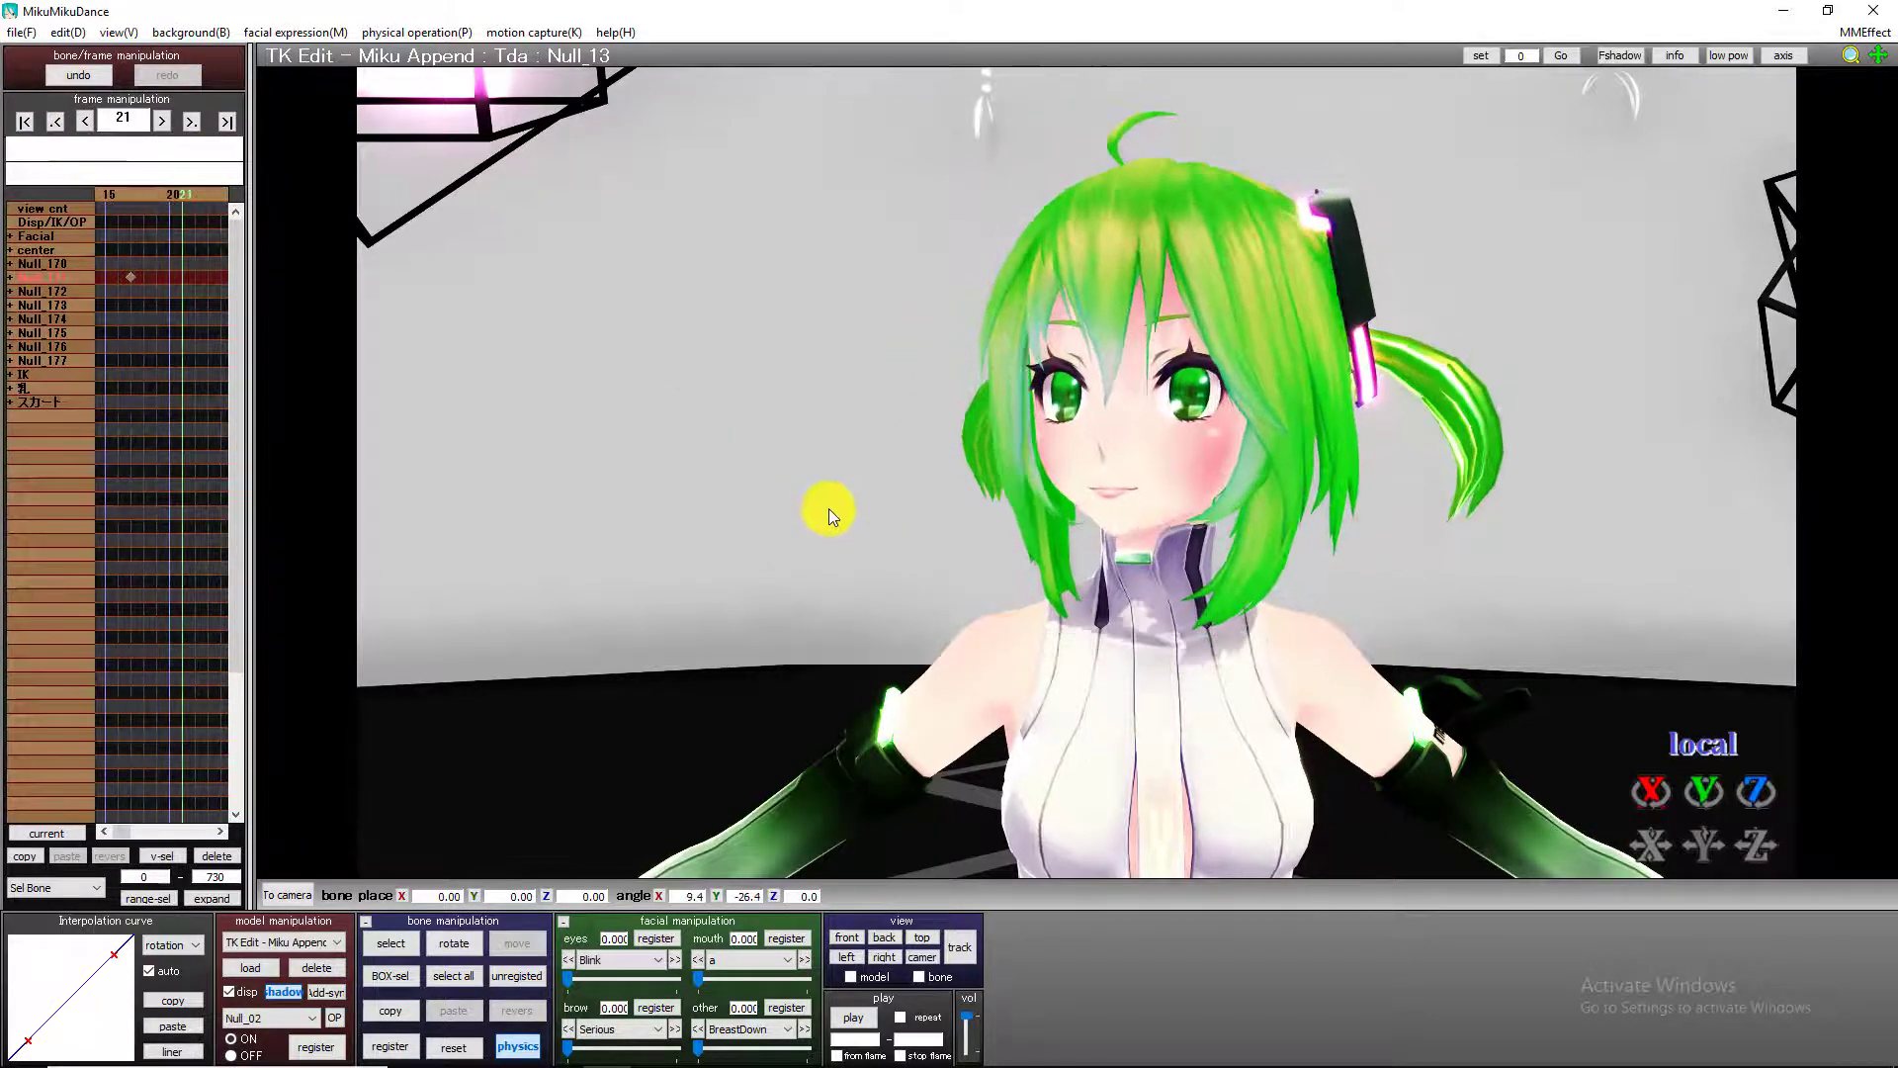
{"action": "key", "text": "Right"}
{"action": "key", "text": "Right"}
{"action": "key", "text": "Right"}
{"action": "key", "text": "Right"}
{"action": "key", "text": "Right"}
{"action": "key", "text": "Right"}
{"action": "key", "text": "Right"}
{"action": "key", "text": "Right"}
{"action": "key", "text": "Right"}
{"action": "key", "text": "Right"}
{"action": "key", "text": "Right"}
{"action": "key", "text": "Right"}
{"action": "key", "text": "Right"}
{"action": "key", "text": "Right"}
{"action": "key", "text": "Right"}
{"action": "key", "text": "Right"}
{"action": "key", "text": "Right"}
{"action": "key", "text": "Right"}
{"action": "key", "text": "Right"}
{"action": "key", "text": "Right"}
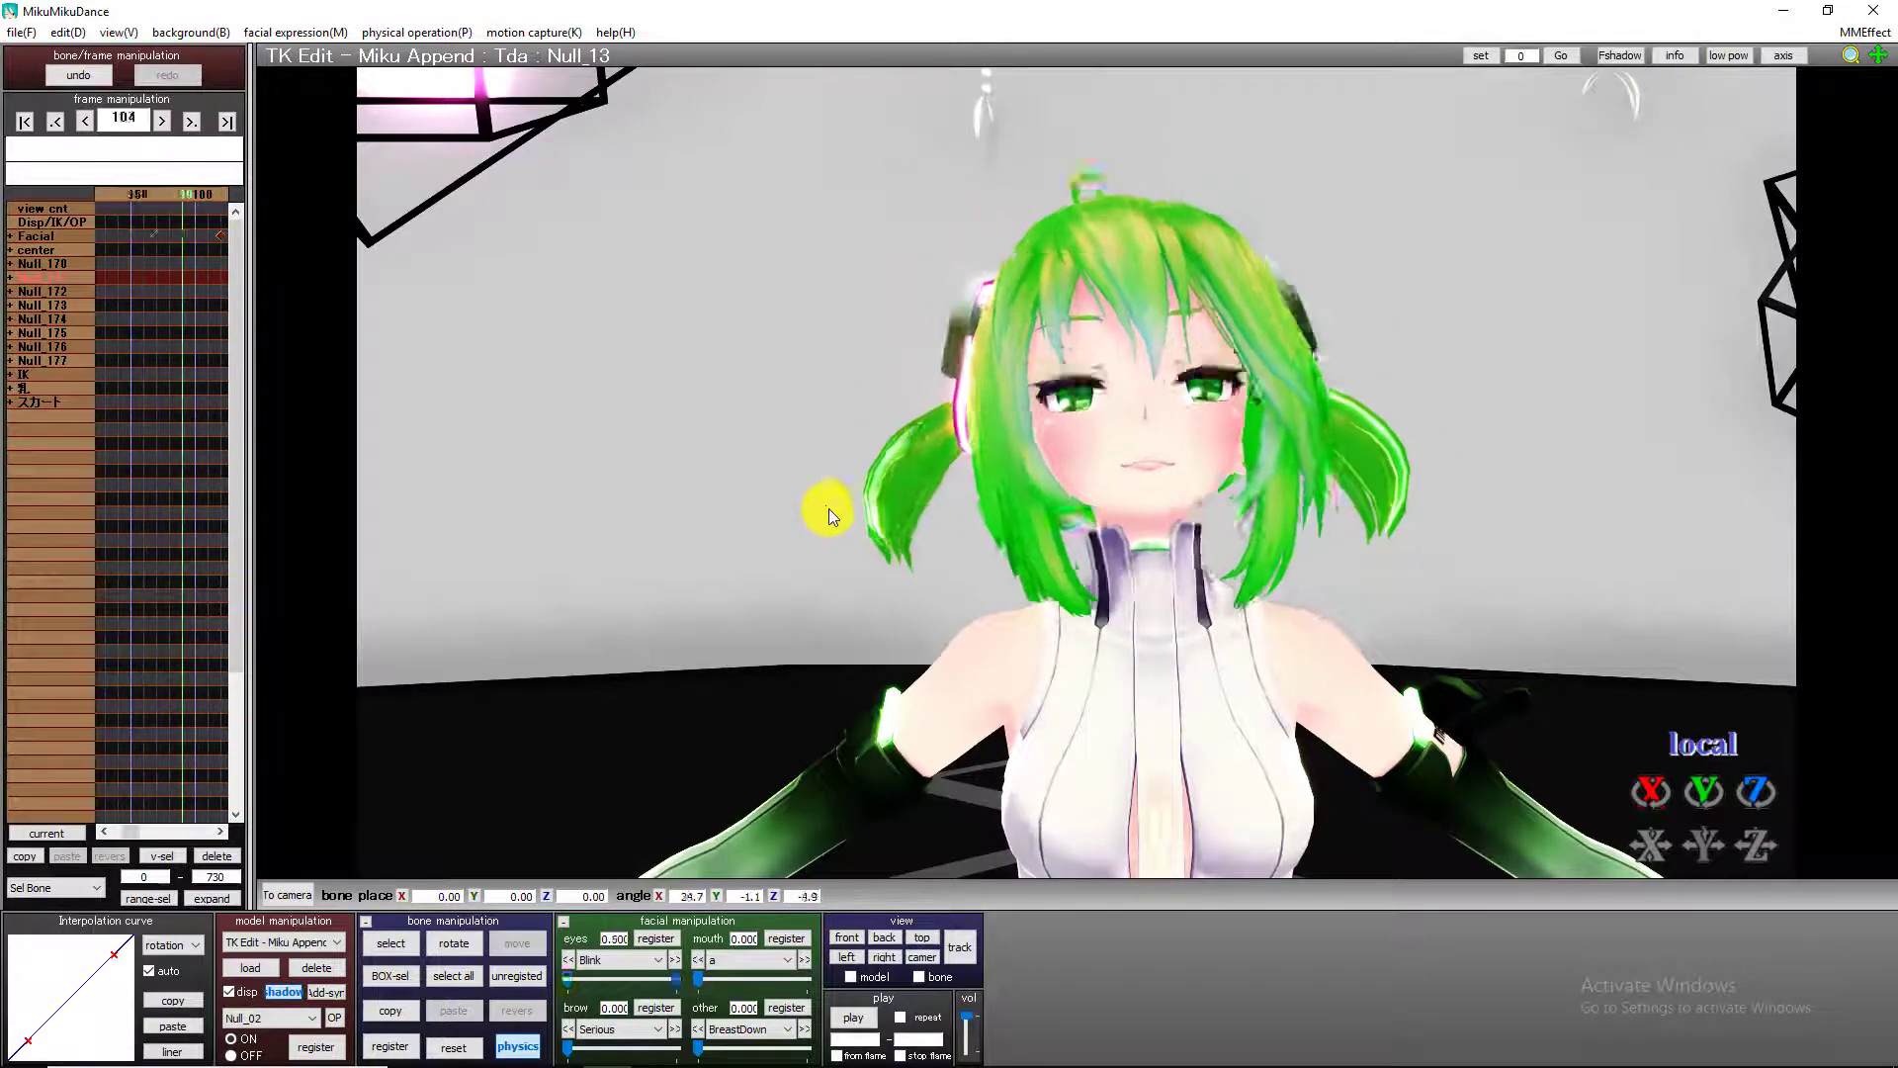
At frame 80, raise the Serious brow expression to 1.000 and register it.
{"action": "key", "text": "Left"}
{"action": "key", "text": "Left"}
{"action": "key", "text": "Left"}
{"action": "key", "text": "Left"}
{"action": "key", "text": "Left"}
{"action": "key", "text": "Left"}
{"action": "key", "text": "Left"}
{"action": "key", "text": "Left"}
{"action": "key", "text": "Left"}
{"action": "key", "text": "Left"}
{"action": "key", "text": "Left"}
{"action": "key", "text": "Left"}
{"action": "key", "text": "Left"}
{"action": "key", "text": "Left"}
{"action": "key", "text": "Left"}
{"action": "key", "text": "Left"}
{"action": "key", "text": "Left"}
{"action": "key", "text": "Left"}
{"action": "key", "text": "Left"}
{"action": "key", "text": "Left"}
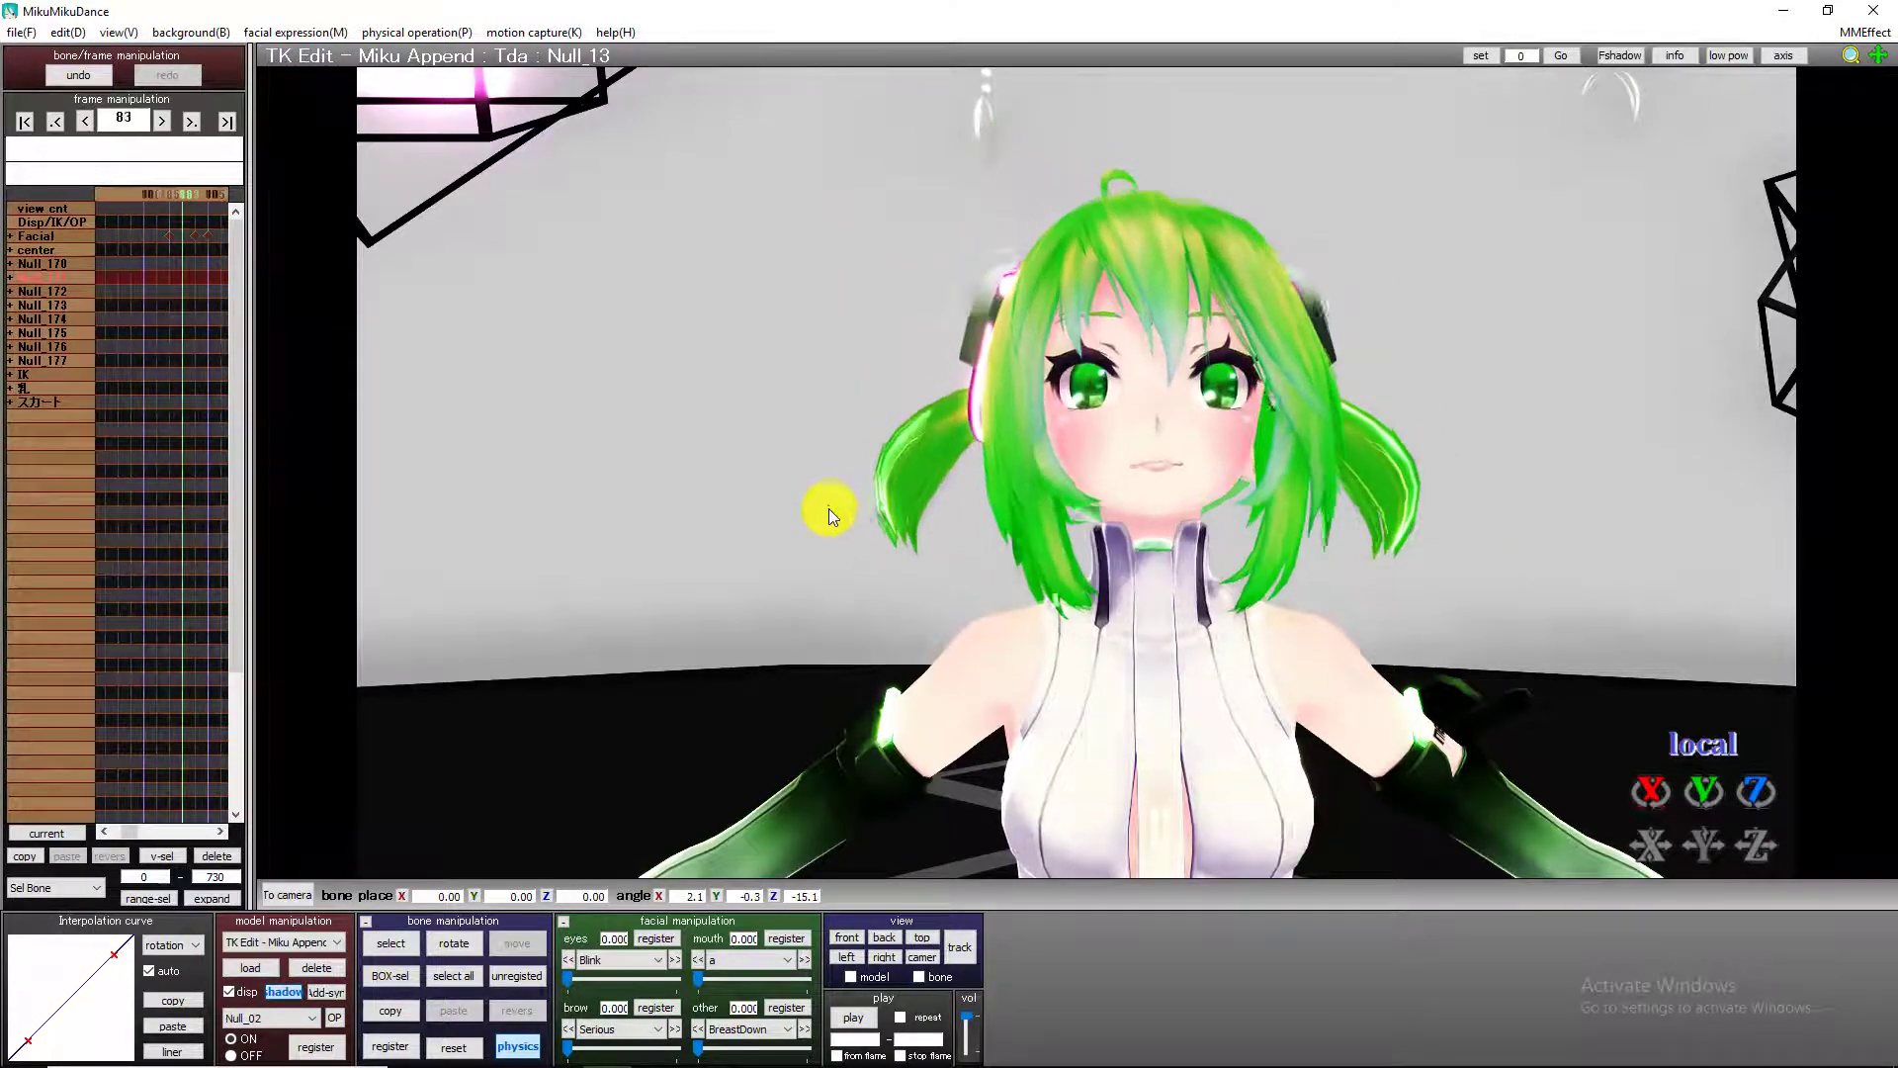
{"action": "key", "text": "Left"}
{"action": "key", "text": "Left"}
{"action": "key", "text": "Left"}
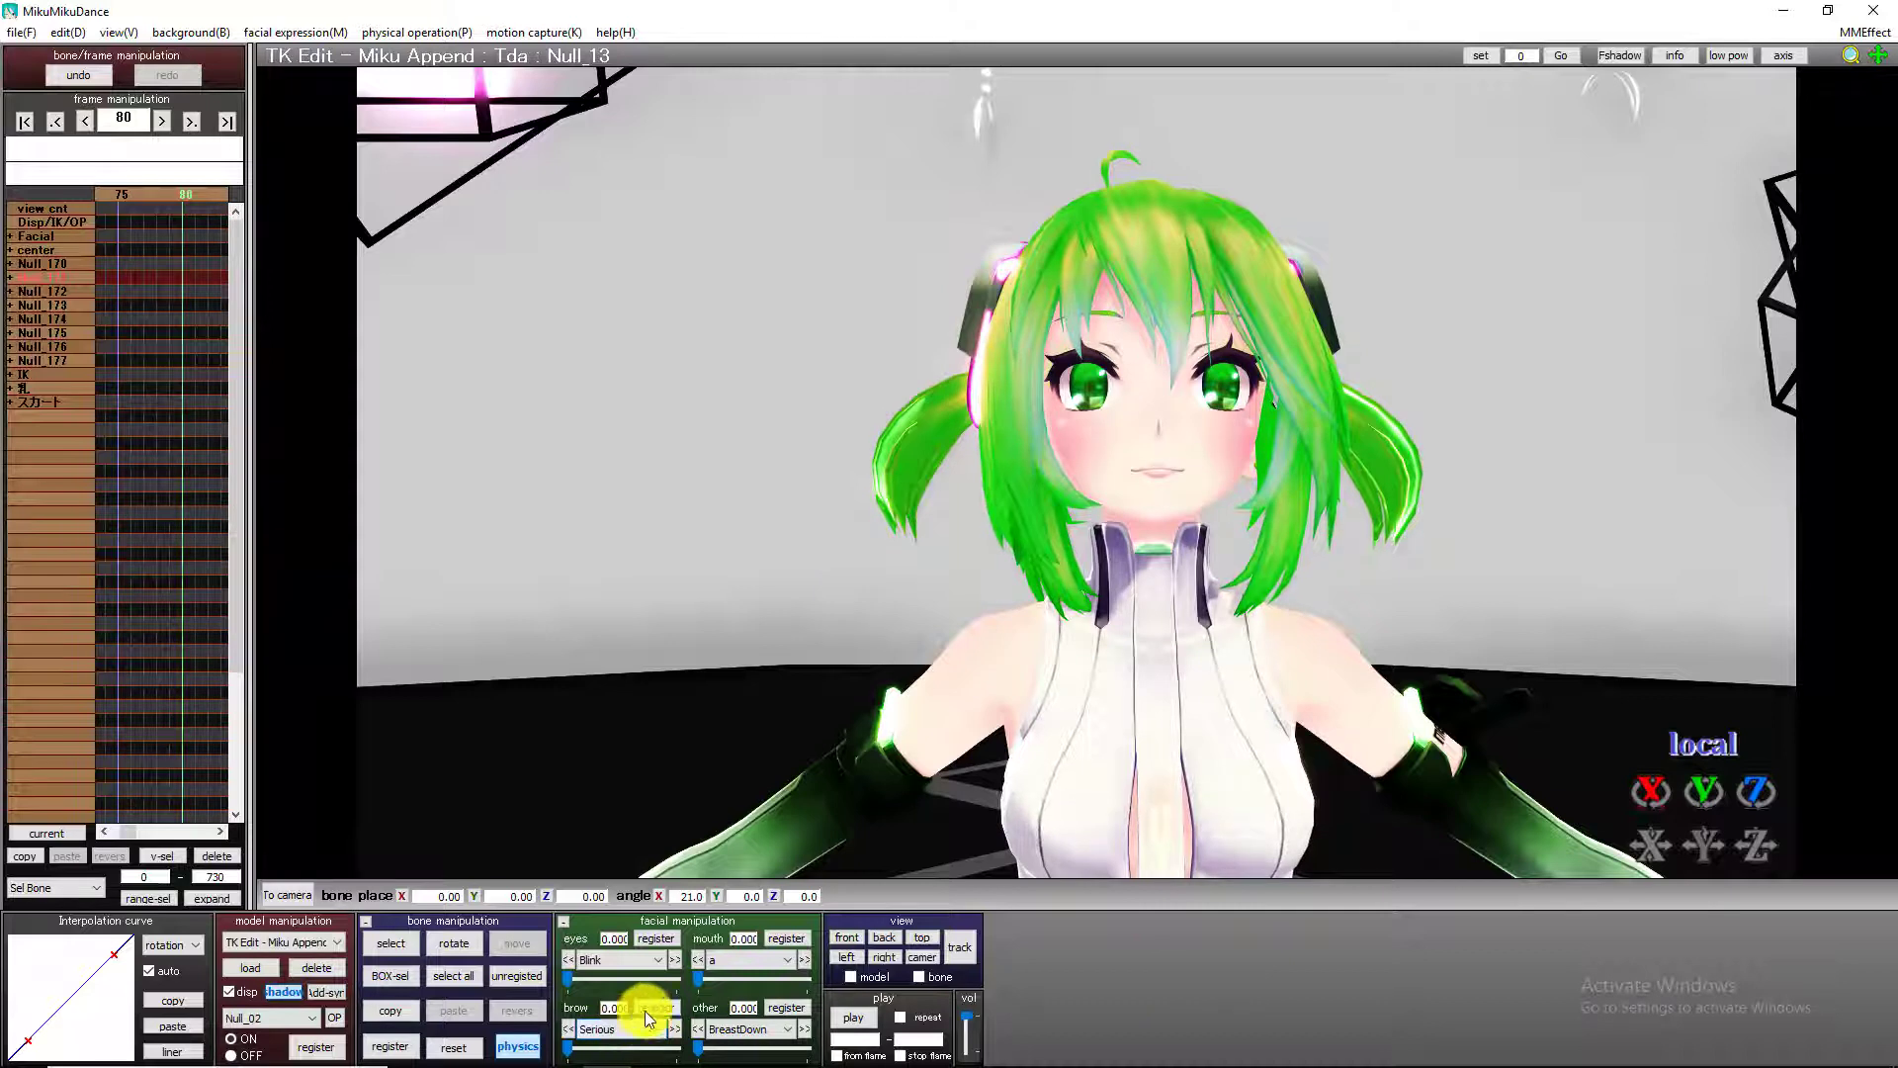
{"action": "left_click_drag", "start_coordinate": [571, 1048], "coordinate": [880, 1031]}
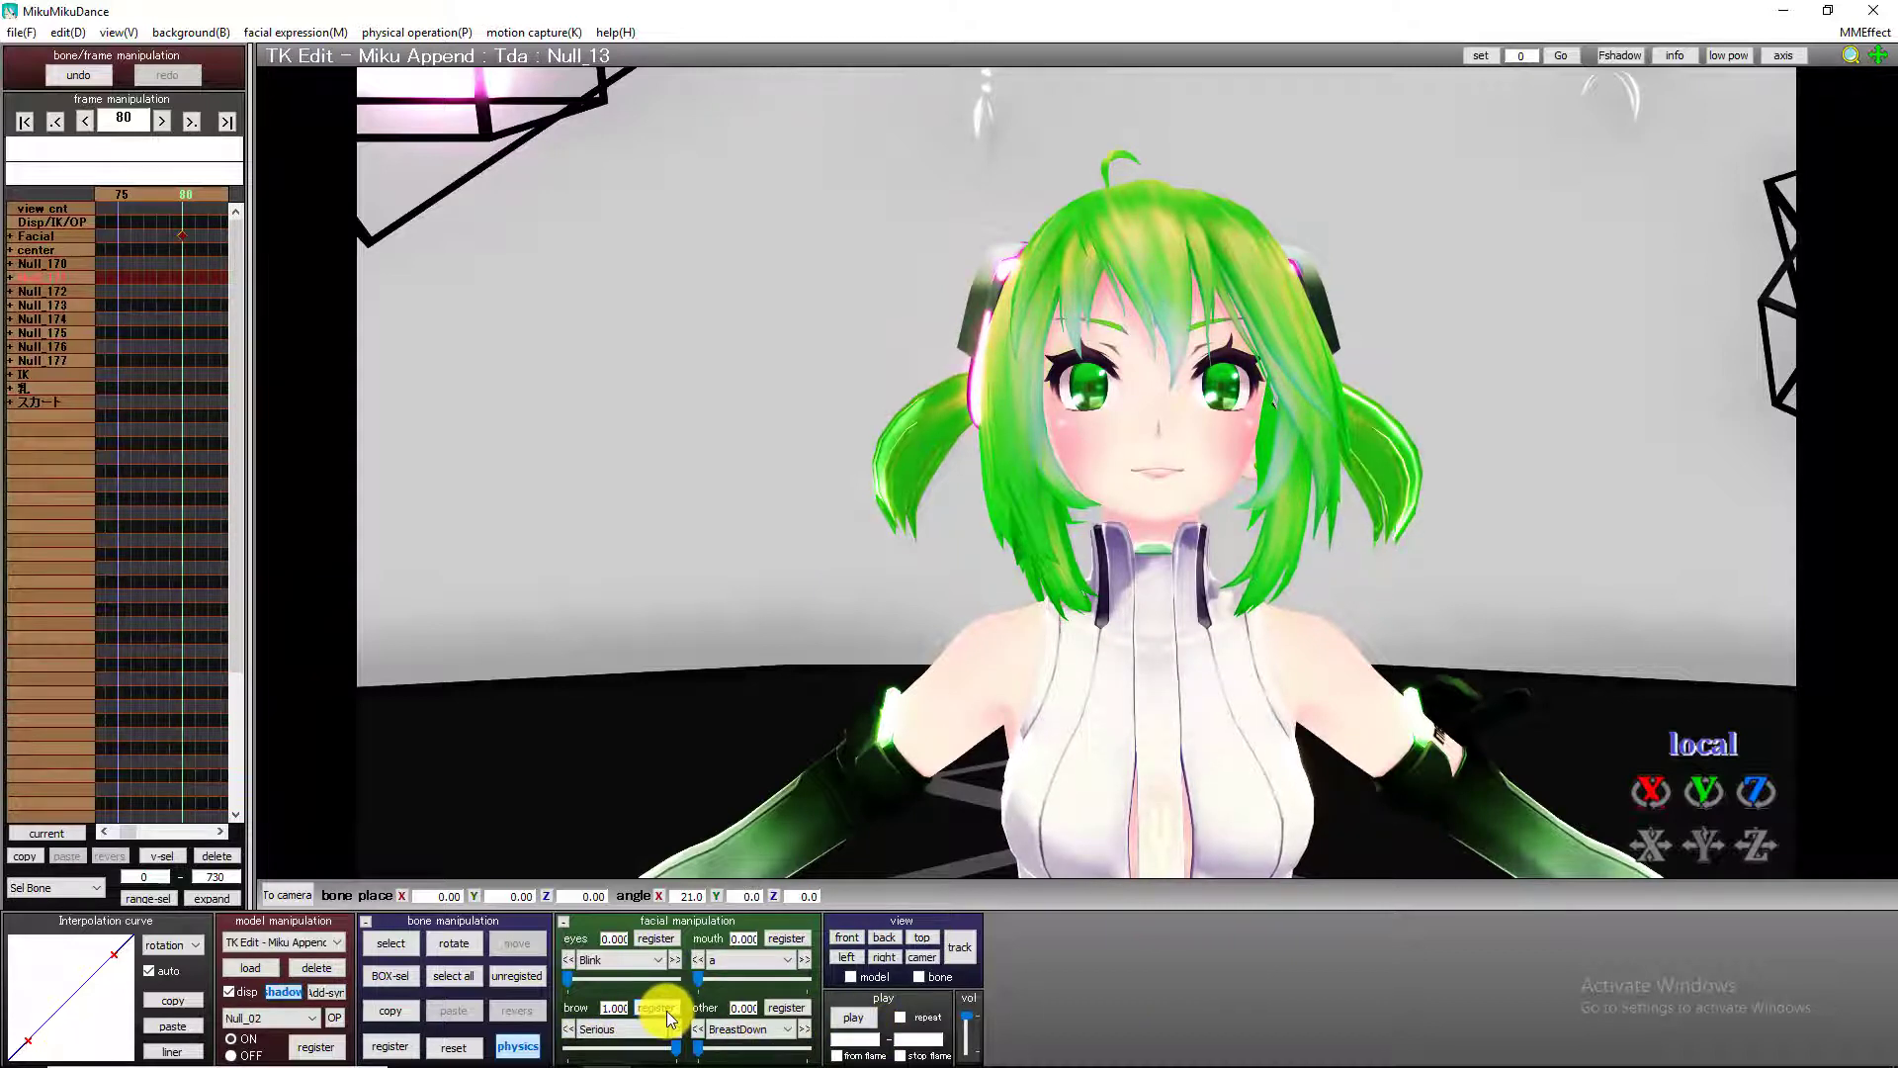
Register the raised Serious brow again, then lower it to 0 at frame 98 and register that value.
{"action": "key", "text": "Right"}
{"action": "key", "text": "Right"}
{"action": "key", "text": "Right"}
{"action": "key", "text": "Right"}
{"action": "key", "text": "Right"}
{"action": "key", "text": "Right"}
{"action": "key", "text": "Right"}
{"action": "key", "text": "Right"}
{"action": "key", "text": "Right"}
{"action": "key", "text": "Right"}
{"action": "key", "text": "Right"}
{"action": "key", "text": "Right"}
{"action": "key", "text": "Right"}
{"action": "key", "text": "Right"}
{"action": "key", "text": "Right"}
{"action": "key", "text": "Right"}
{"action": "key", "text": "Right"}
{"action": "key", "text": "Right"}
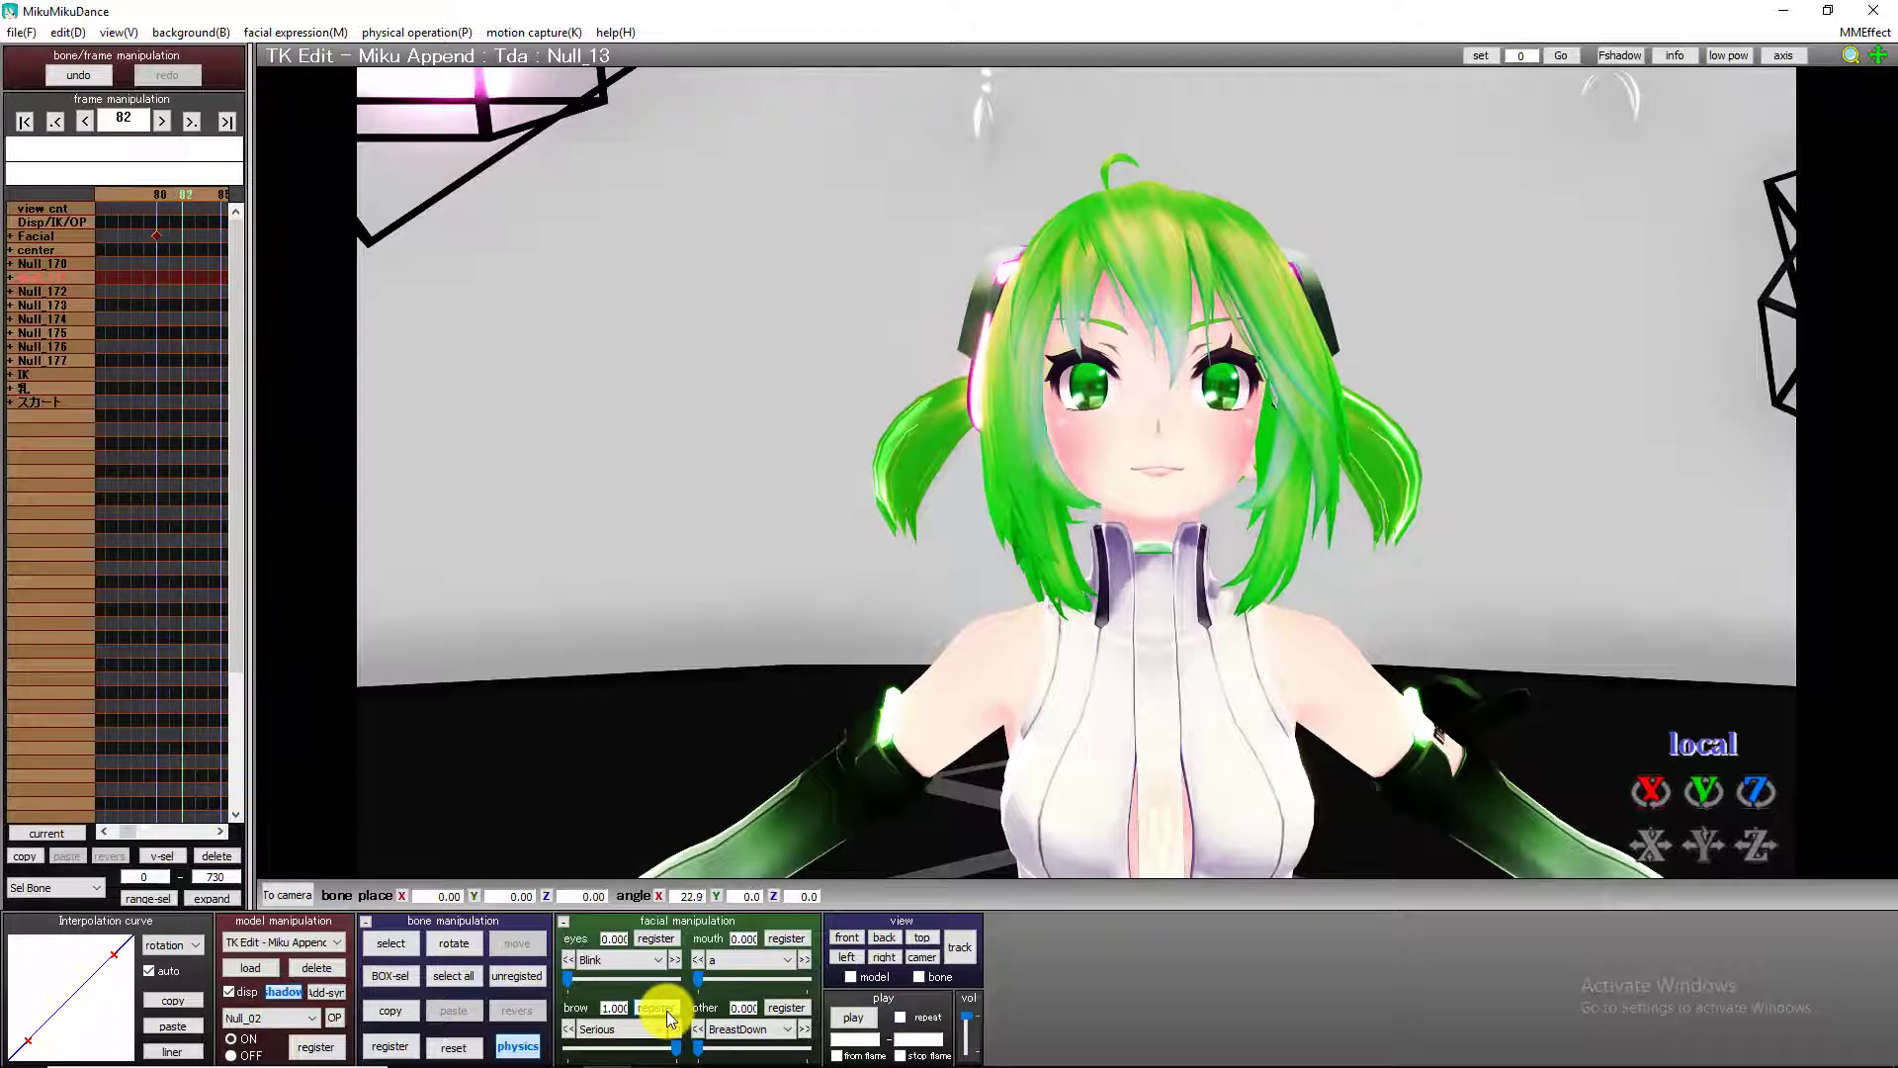
{"action": "left_click", "coordinate": [666, 1010]}
{"action": "left_click_drag", "start_coordinate": [679, 1050], "coordinate": [543, 1034]}
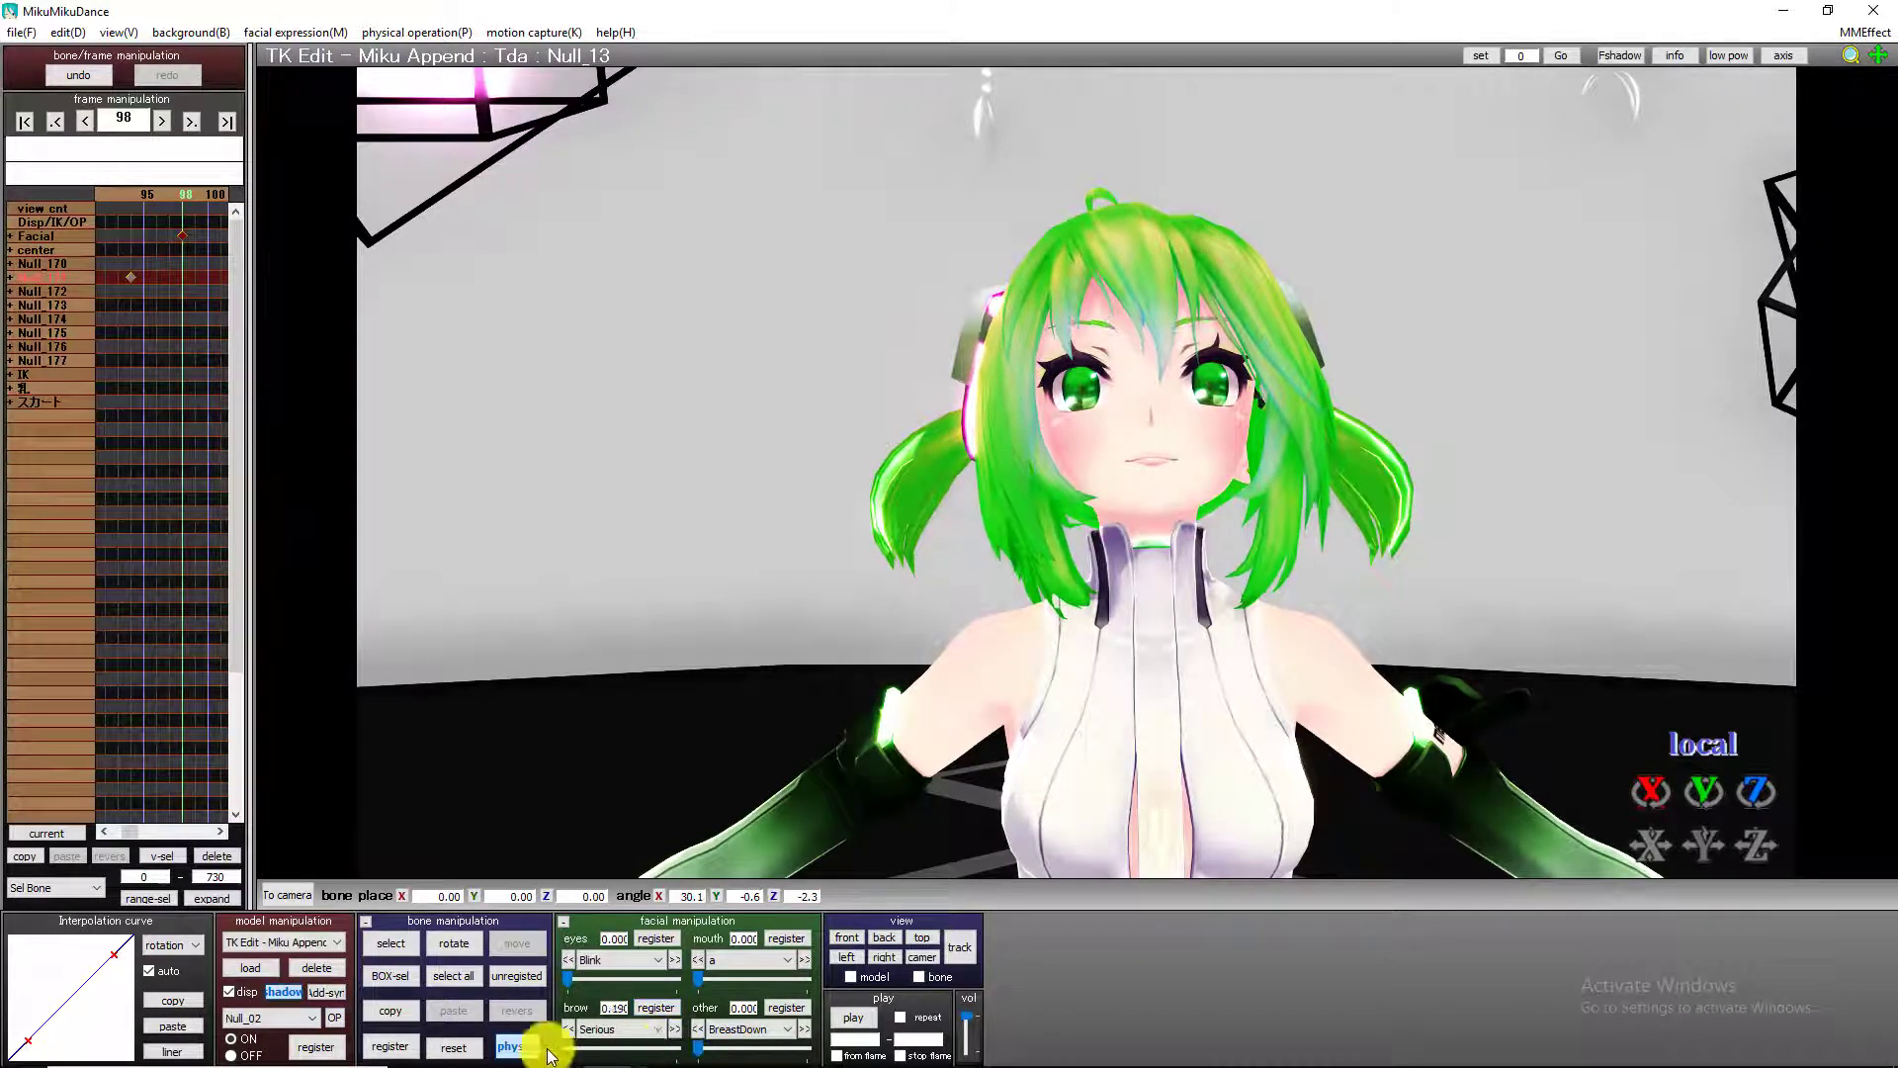
{"action": "left_click", "coordinate": [656, 1012]}
At frame 129, set the Tears expression to 1.000 and register it.
{"action": "key", "text": "Right"}
{"action": "key", "text": "Right"}
{"action": "key", "text": "Right"}
{"action": "key", "text": "Right"}
{"action": "key", "text": "Right"}
{"action": "key", "text": "Right"}
{"action": "key", "text": "Right"}
{"action": "key", "text": "Right"}
{"action": "key", "text": "Right"}
{"action": "key", "text": "Right"}
{"action": "key", "text": "Right"}
{"action": "key", "text": "Right"}
{"action": "key", "text": "Right"}
{"action": "key", "text": "Right"}
{"action": "key", "text": "Right"}
{"action": "key", "text": "Right"}
{"action": "key", "text": "Right"}
{"action": "key", "text": "Right"}
{"action": "key", "text": "Right"}
{"action": "key", "text": "Right"}
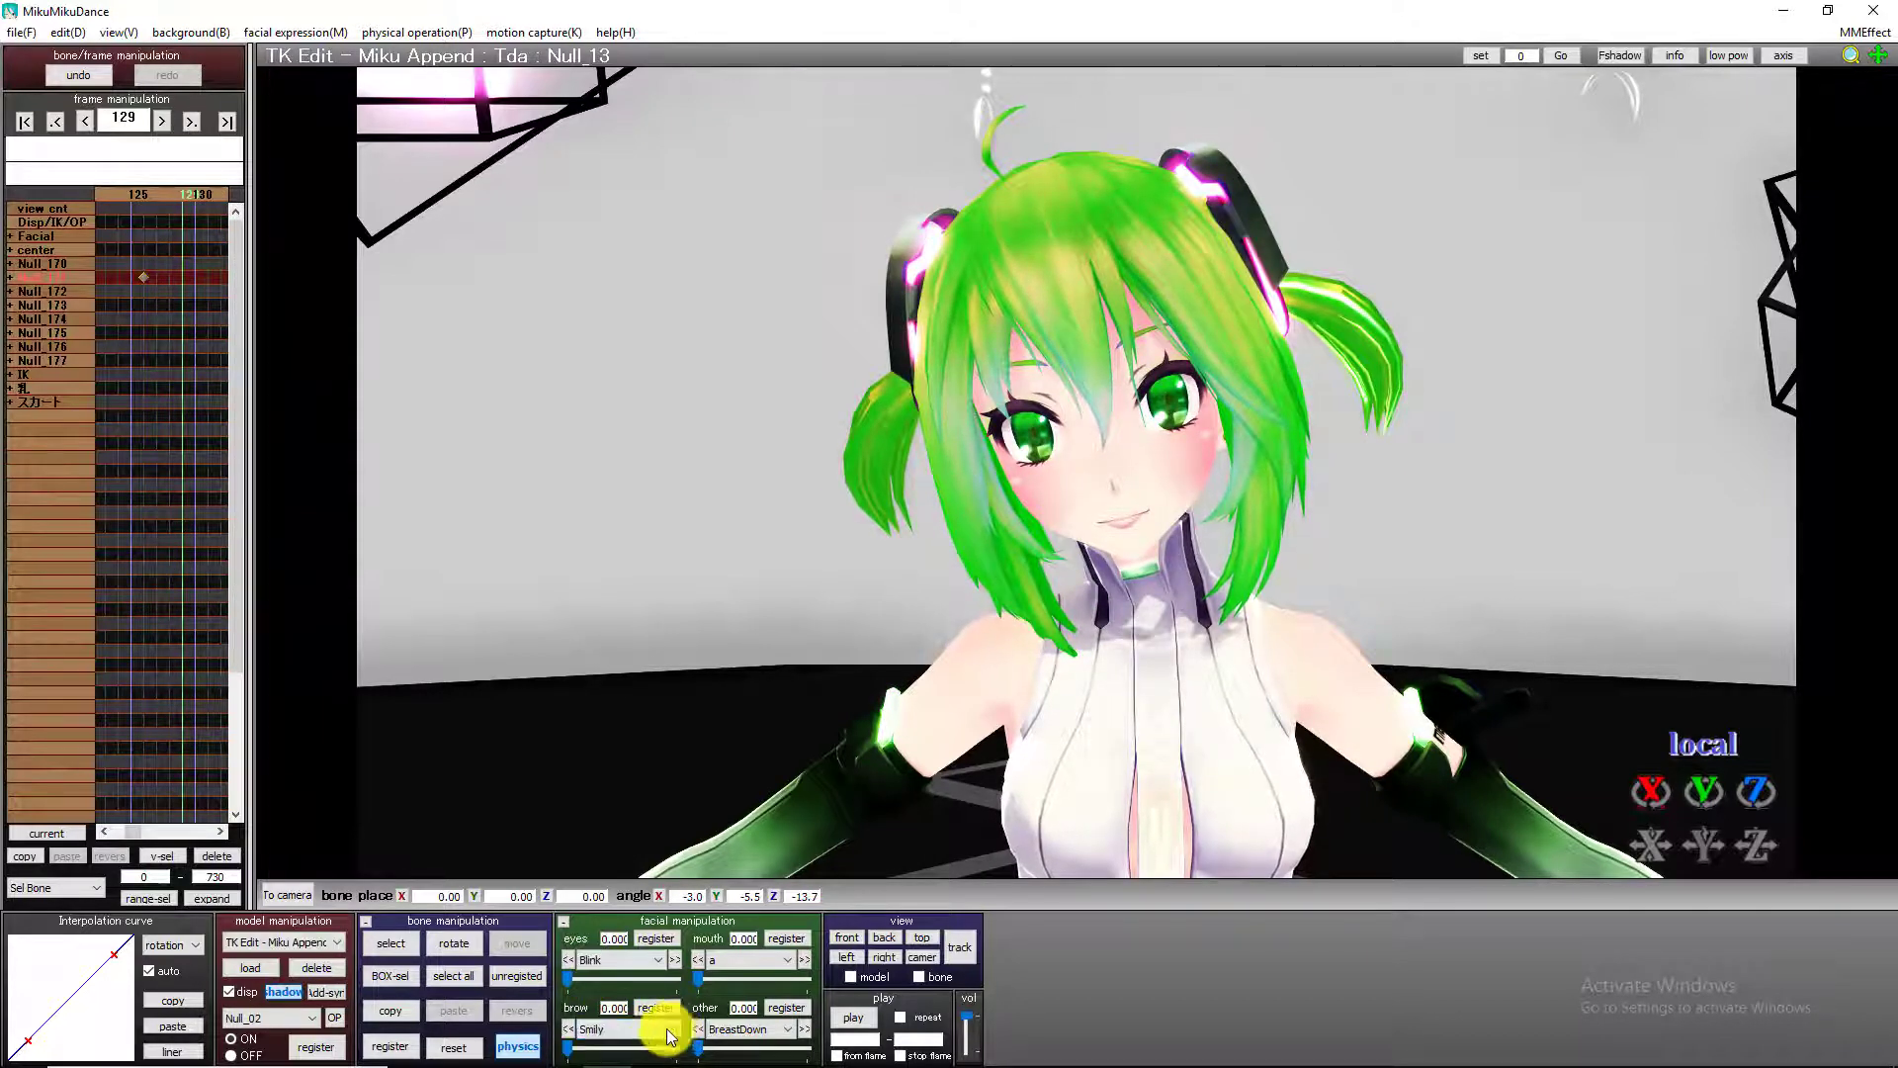
{"action": "left_click_drag", "start_coordinate": [567, 1047], "coordinate": [676, 1048]}
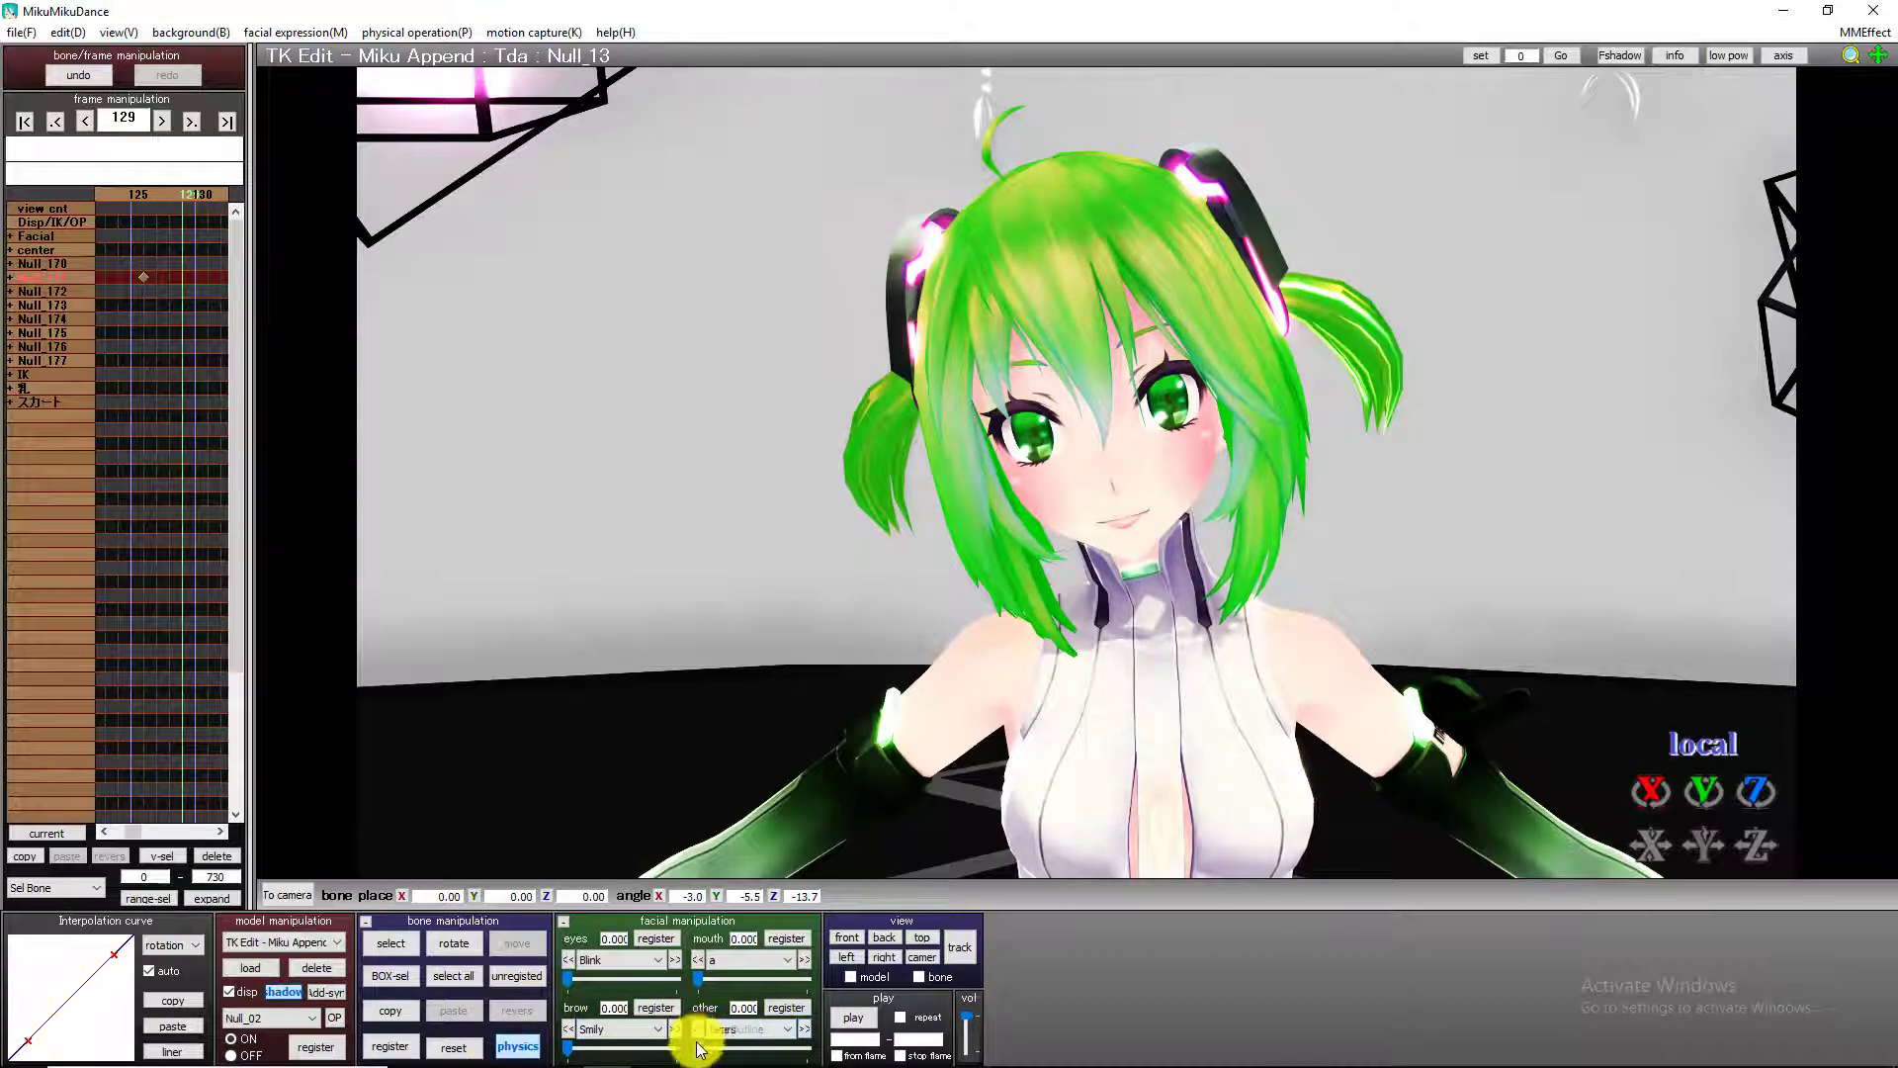
{"action": "left_click_drag", "start_coordinate": [699, 1045], "coordinate": [1009, 1043]}
{"action": "left_click", "coordinate": [781, 1007]}
Step through the frames around 129 and on to frame 142 to check how the Tears expression comes in.
{"action": "key", "text": "Right"}
{"action": "key", "text": "Right"}
{"action": "key", "text": "Right"}
{"action": "key", "text": "Right"}
{"action": "key", "text": "Right"}
{"action": "key", "text": "Right"}
{"action": "key", "text": "Right"}
{"action": "key", "text": "Right"}
{"action": "key", "text": "Right"}
{"action": "key", "text": "Right"}
{"action": "key", "text": "Right"}
{"action": "key", "text": "Right"}
{"action": "key", "text": "Right"}
{"action": "key", "text": "Right"}
{"action": "key", "text": "Right"}
{"action": "key", "text": "Right"}
{"action": "key", "text": "Right"}
{"action": "key", "text": "Right"}
{"action": "key", "text": "Right"}
{"action": "key", "text": "Right"}
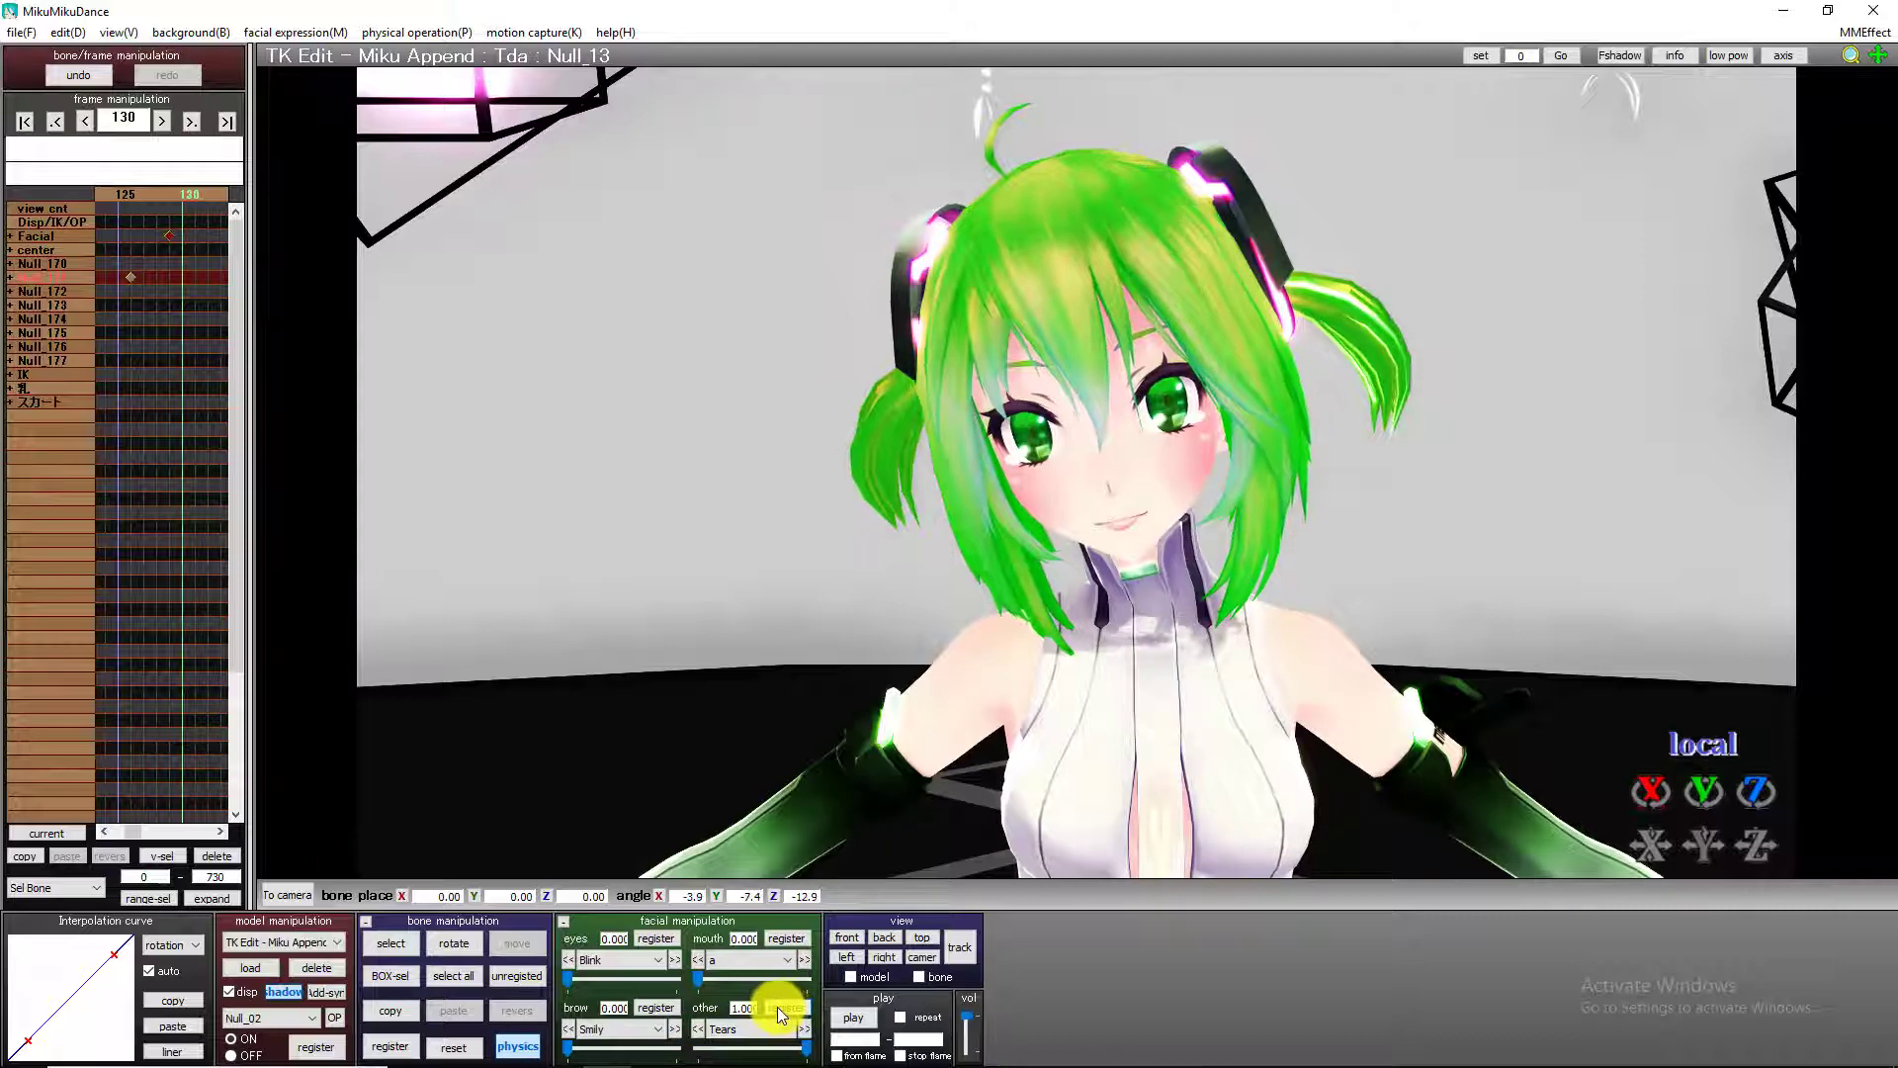
{"action": "key", "text": "Left"}
{"action": "key", "text": "Left"}
{"action": "key", "text": "Left"}
{"action": "key", "text": "Left"}
{"action": "key", "text": "Left"}
{"action": "key", "text": "Left"}
{"action": "key", "text": "Left"}
{"action": "key", "text": "Left"}
{"action": "key", "text": "Left"}
{"action": "key", "text": "Left"}
{"action": "key", "text": "Left"}
{"action": "key", "text": "Left"}
{"action": "key", "text": "Left"}
{"action": "key", "text": "Left"}
{"action": "key", "text": "Left"}
{"action": "key", "text": "Left"}
{"action": "key", "text": "Left"}
{"action": "key", "text": "Left"}
{"action": "key", "text": "Left"}
{"action": "key", "text": "Left"}
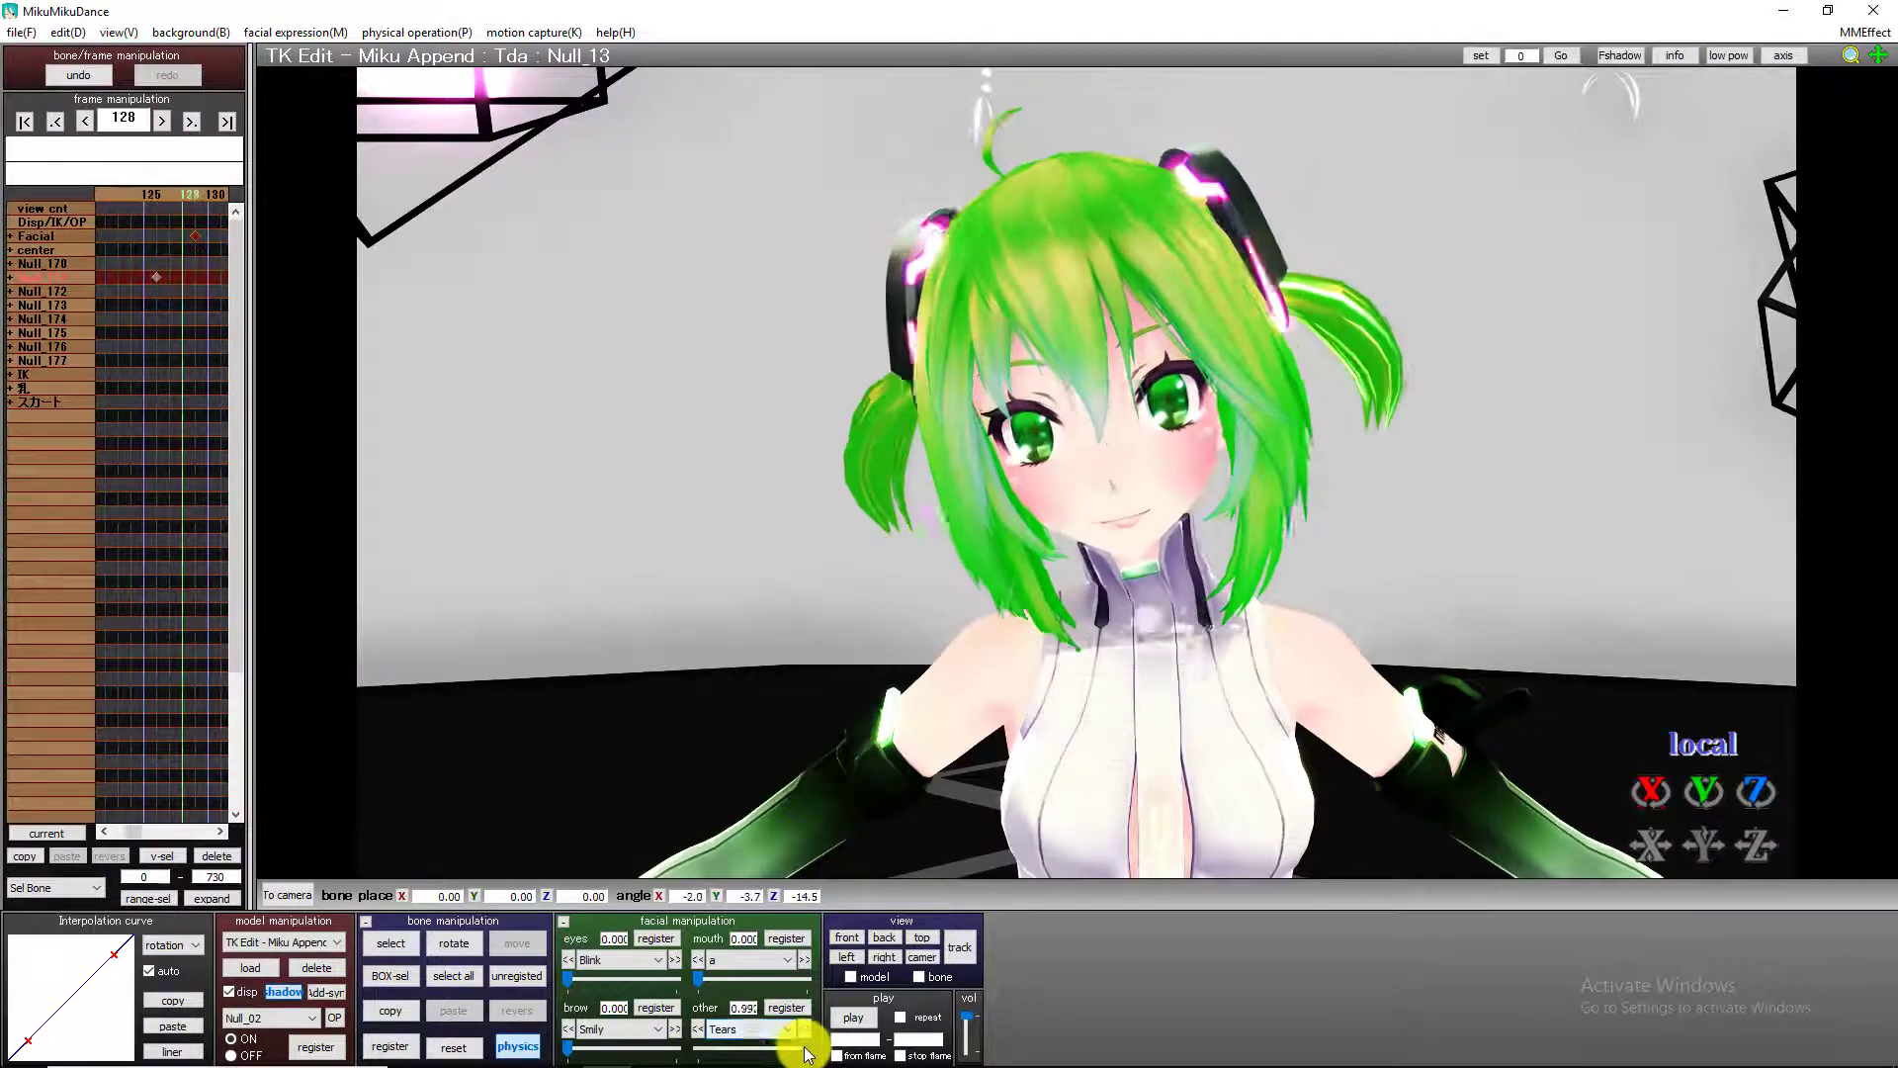
{"action": "key", "text": "Right"}
{"action": "key", "text": "Right"}
{"action": "key", "text": "Right"}
{"action": "key", "text": "Right"}
{"action": "key", "text": "Right"}
{"action": "key", "text": "Right"}
{"action": "key", "text": "Right"}
{"action": "key", "text": "Right"}
{"action": "key", "text": "Right"}
{"action": "key", "text": "Right"}
{"action": "key", "text": "Right"}
{"action": "key", "text": "Right"}
{"action": "key", "text": "Right"}
{"action": "key", "text": "Right"}
{"action": "key", "text": "Right"}
{"action": "key", "text": "Right"}
{"action": "key", "text": "Right"}
{"action": "key", "text": "Right"}
{"action": "key", "text": "Right"}
{"action": "key", "text": "Right"}
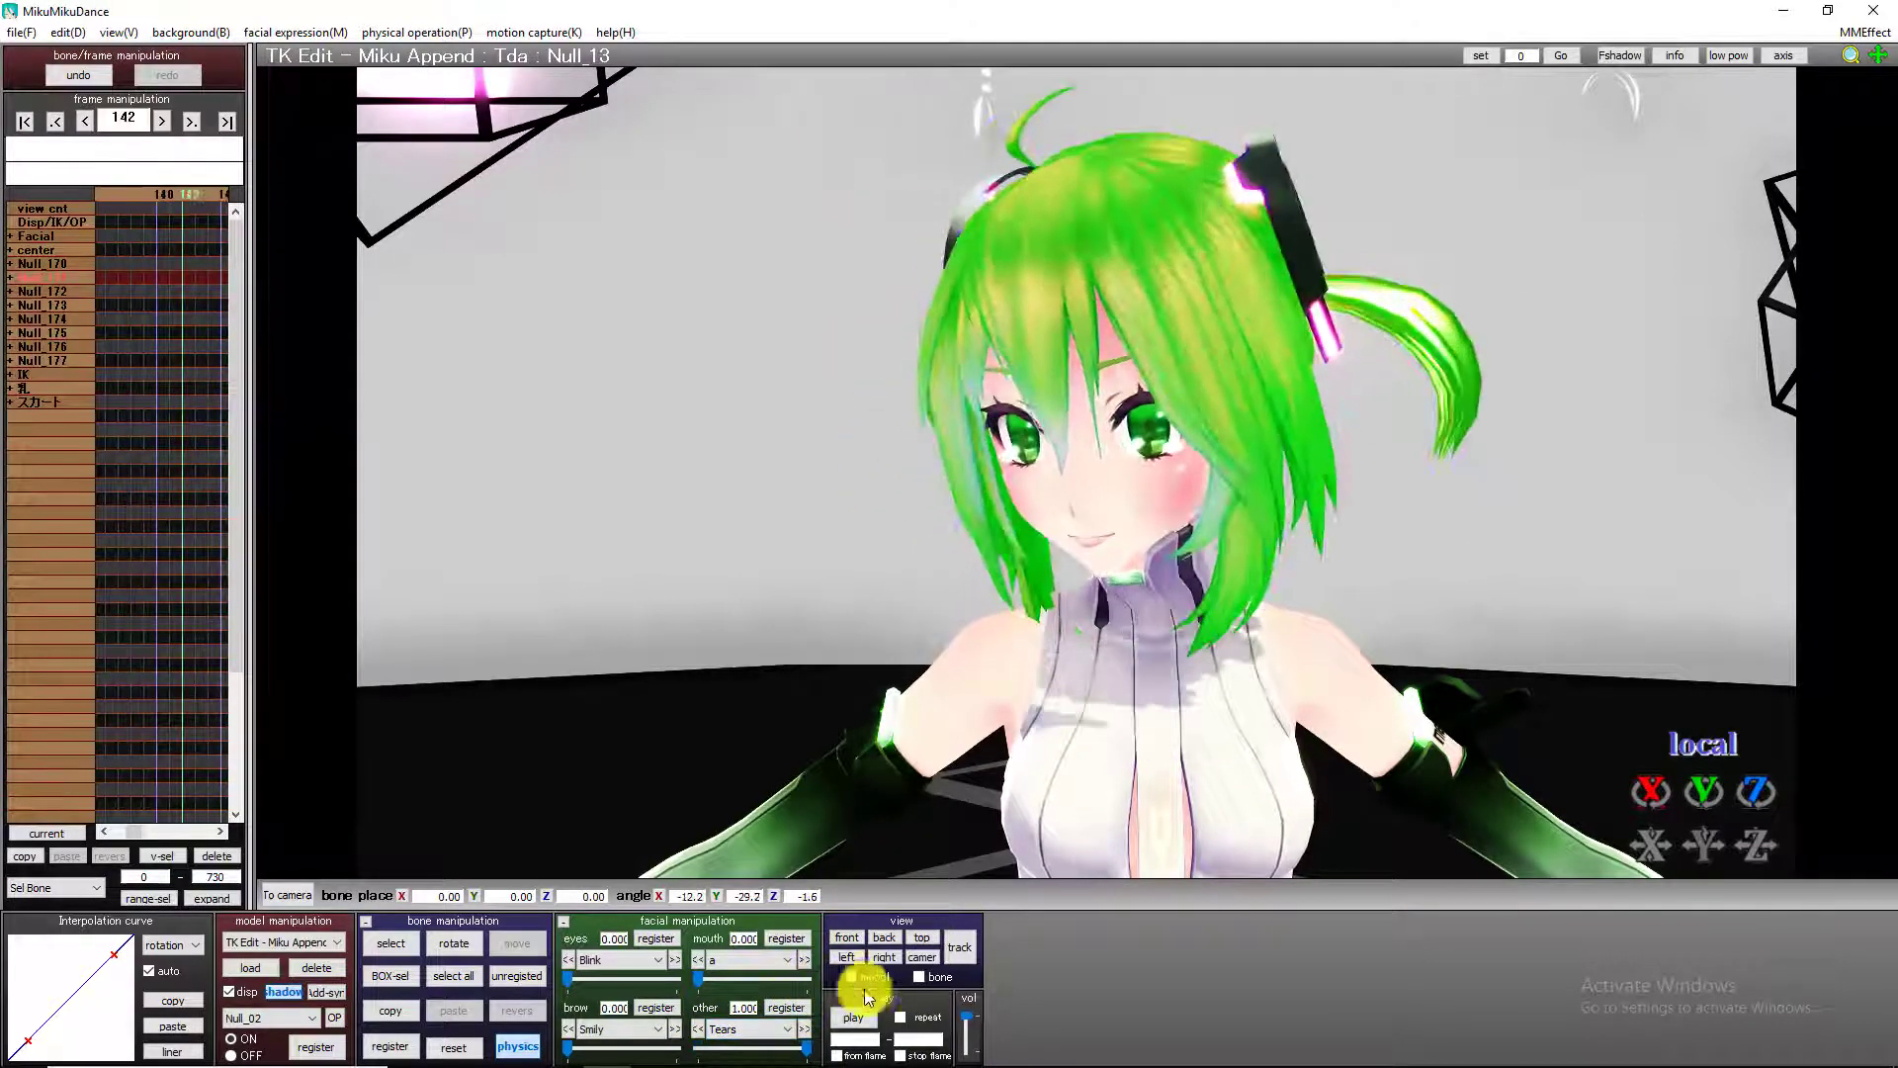
At frame 121, raise the mouth expression "a" to 1.000 and register it.
{"action": "key", "text": "Left"}
{"action": "key", "text": "Left"}
{"action": "key", "text": "Left"}
{"action": "key", "text": "Left"}
{"action": "key", "text": "Left"}
{"action": "key", "text": "Left"}
{"action": "key", "text": "Left"}
{"action": "key", "text": "Left"}
{"action": "key", "text": "Left"}
{"action": "key", "text": "Left"}
{"action": "key", "text": "Left"}
{"action": "key", "text": "Left"}
{"action": "key", "text": "Left"}
{"action": "key", "text": "Left"}
{"action": "key", "text": "Left"}
{"action": "key", "text": "Left"}
{"action": "key", "text": "Left"}
{"action": "key", "text": "Left"}
{"action": "key", "text": "Left"}
{"action": "key", "text": "Left"}
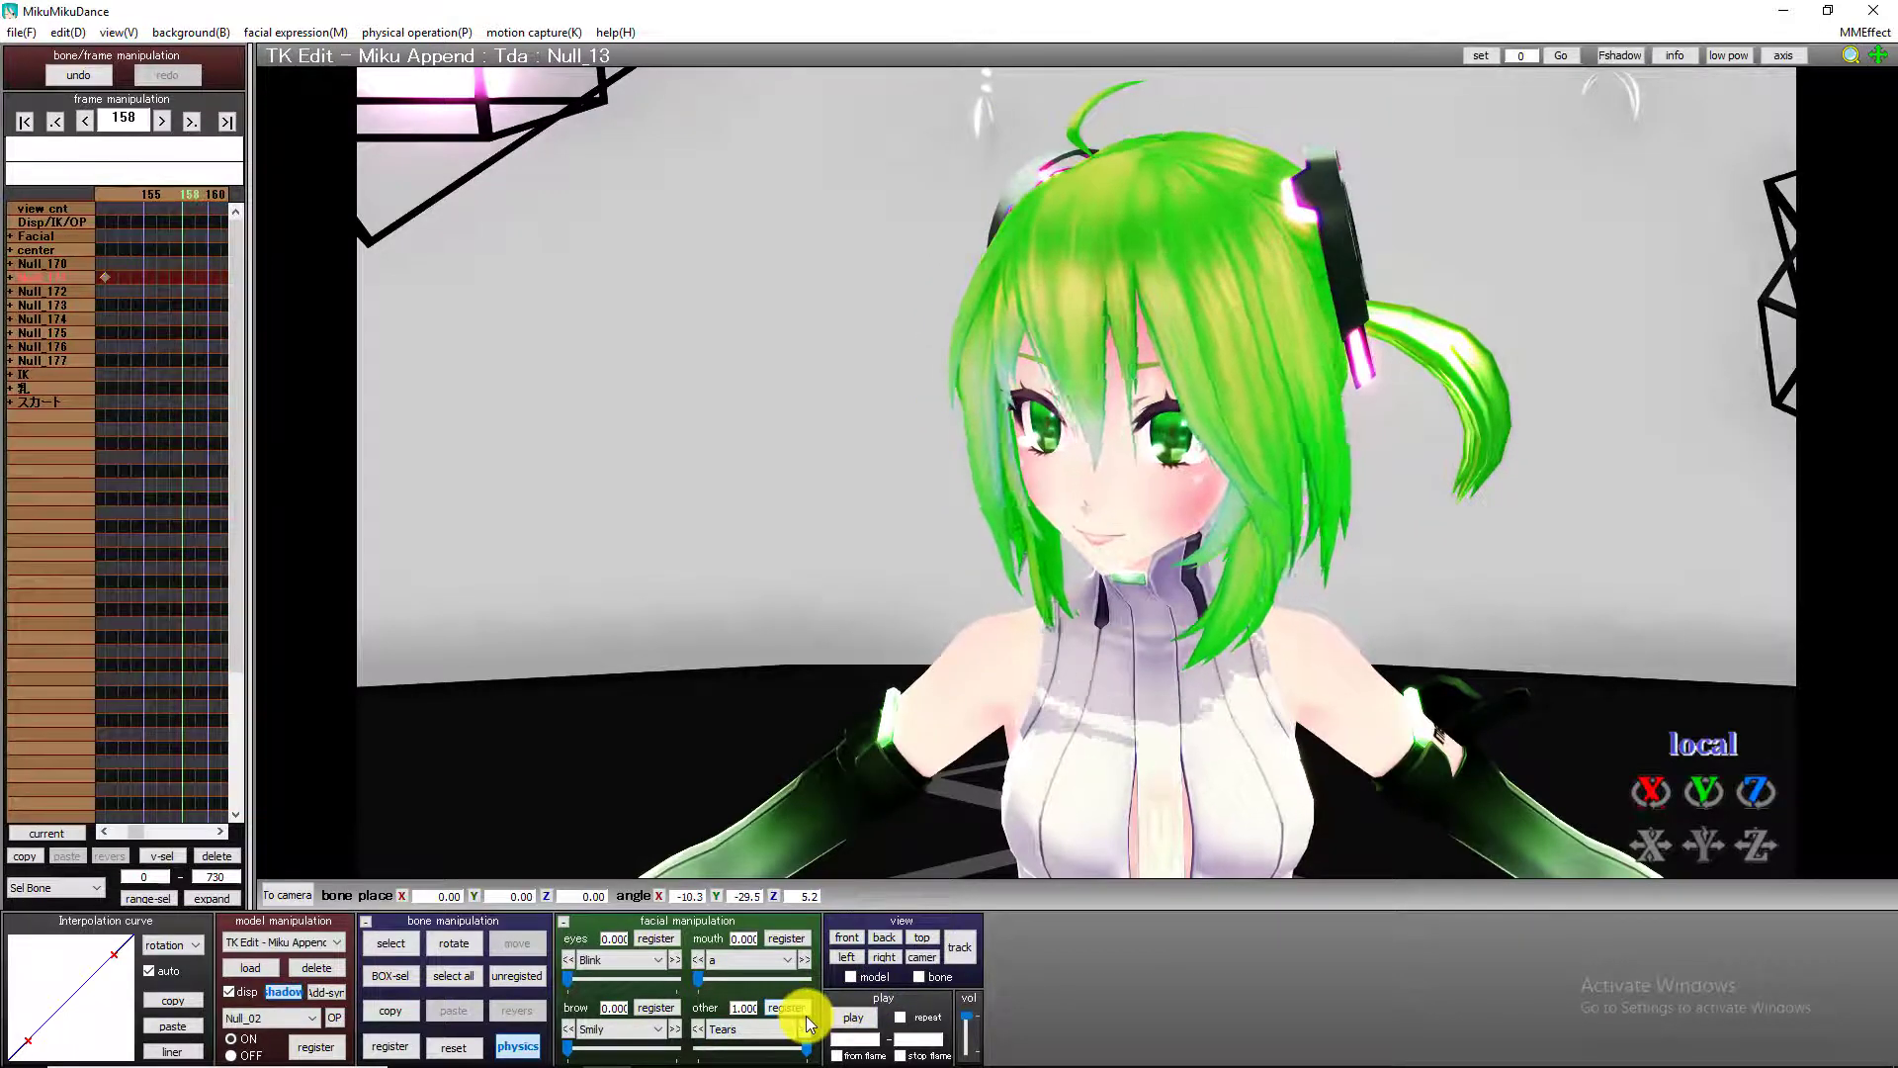
{"action": "key", "text": "Left"}
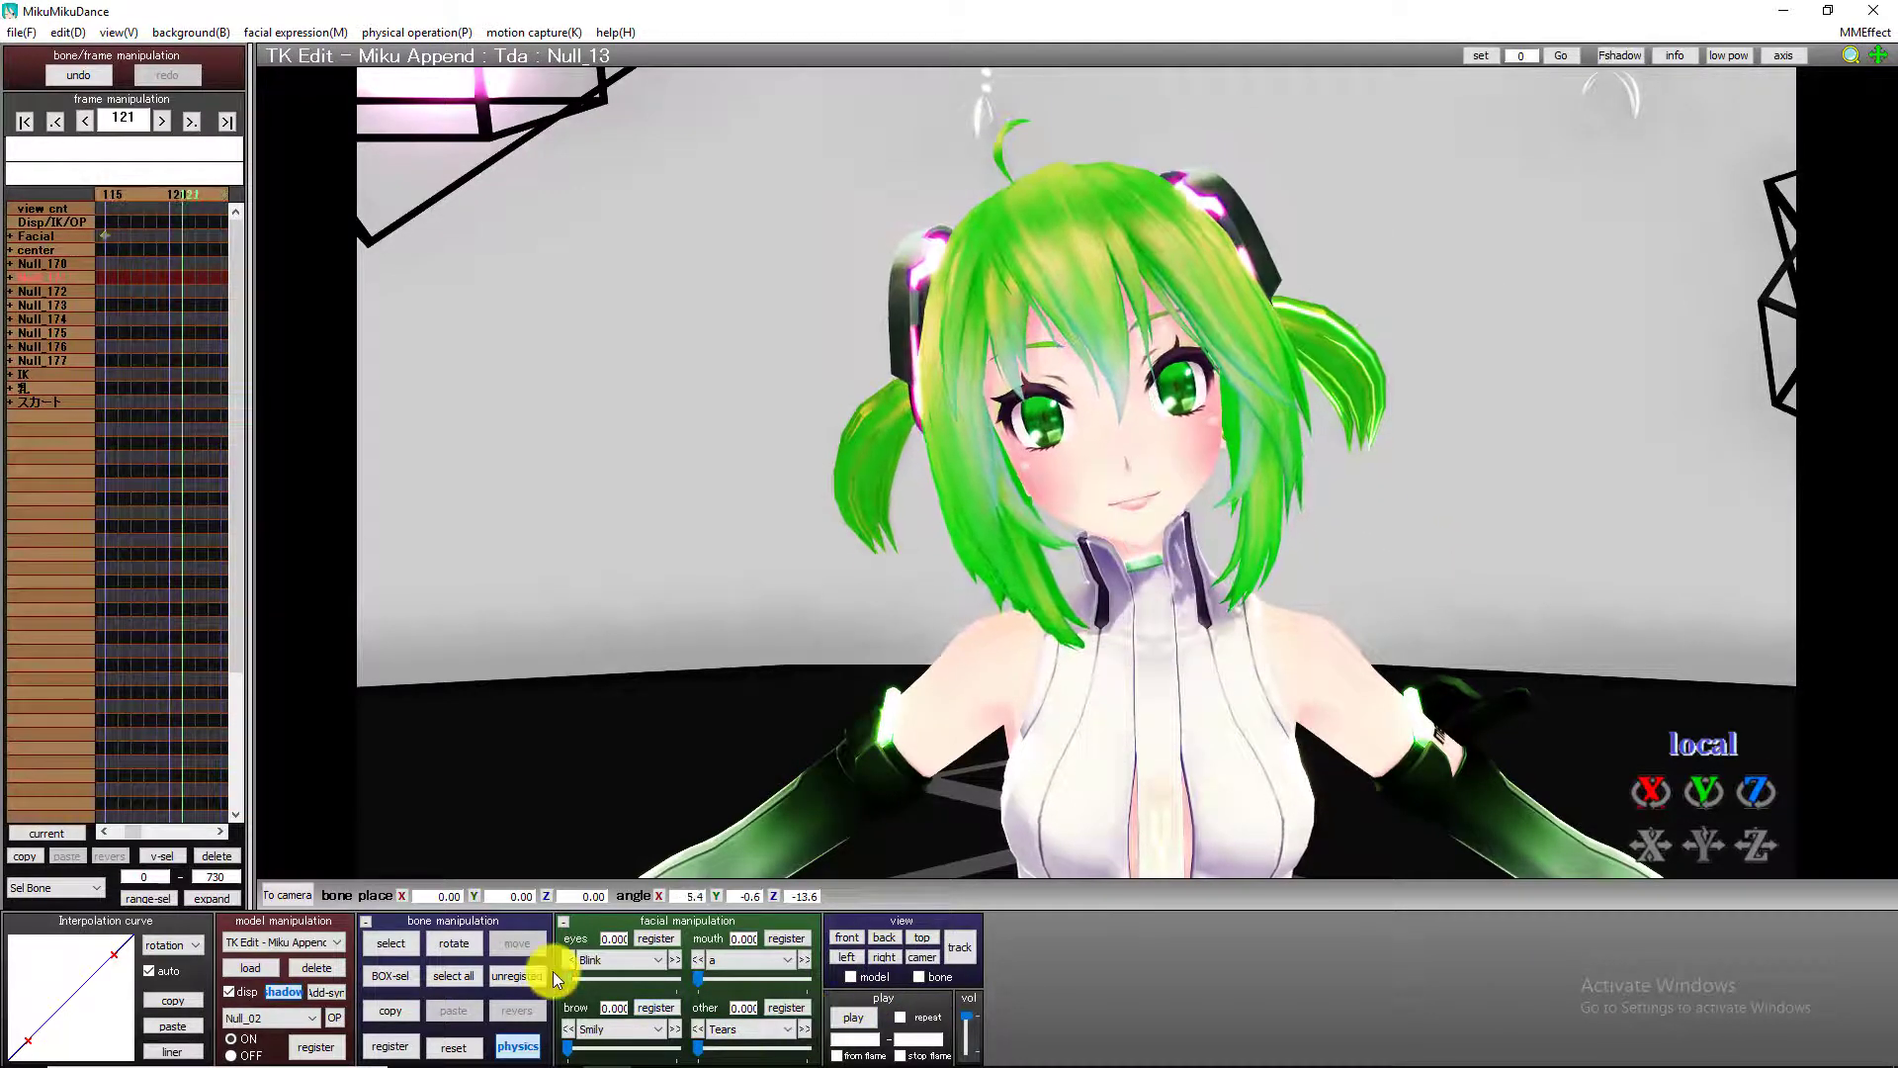
{"action": "left_click_drag", "start_coordinate": [702, 975], "coordinate": [931, 978]}
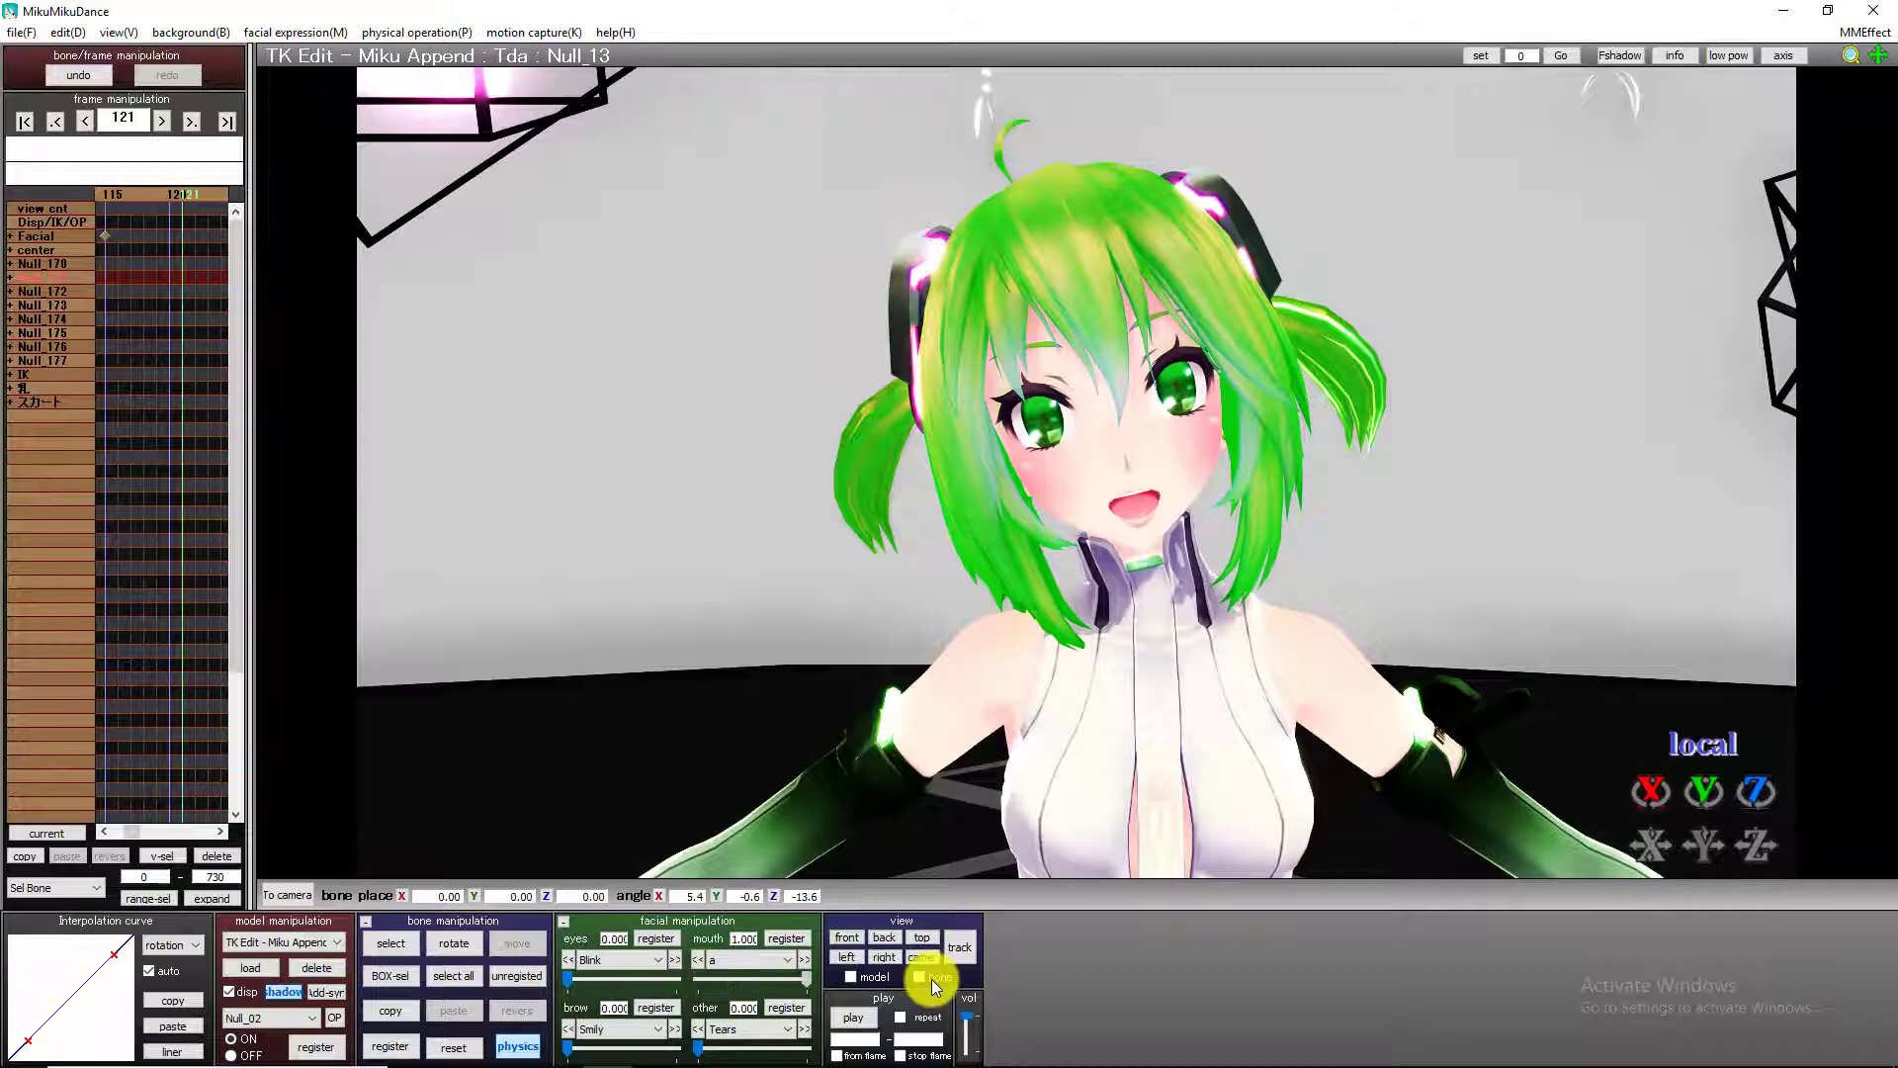
At frame 131, lower the mouth expression "a" to 0 and register it.
{"action": "key", "text": "Right"}
{"action": "key", "text": "Right"}
{"action": "key", "text": "Right"}
{"action": "key", "text": "Right"}
{"action": "key", "text": "Right"}
{"action": "key", "text": "Right"}
{"action": "key", "text": "Right"}
{"action": "key", "text": "Right"}
{"action": "key", "text": "Right"}
{"action": "key", "text": "Right"}
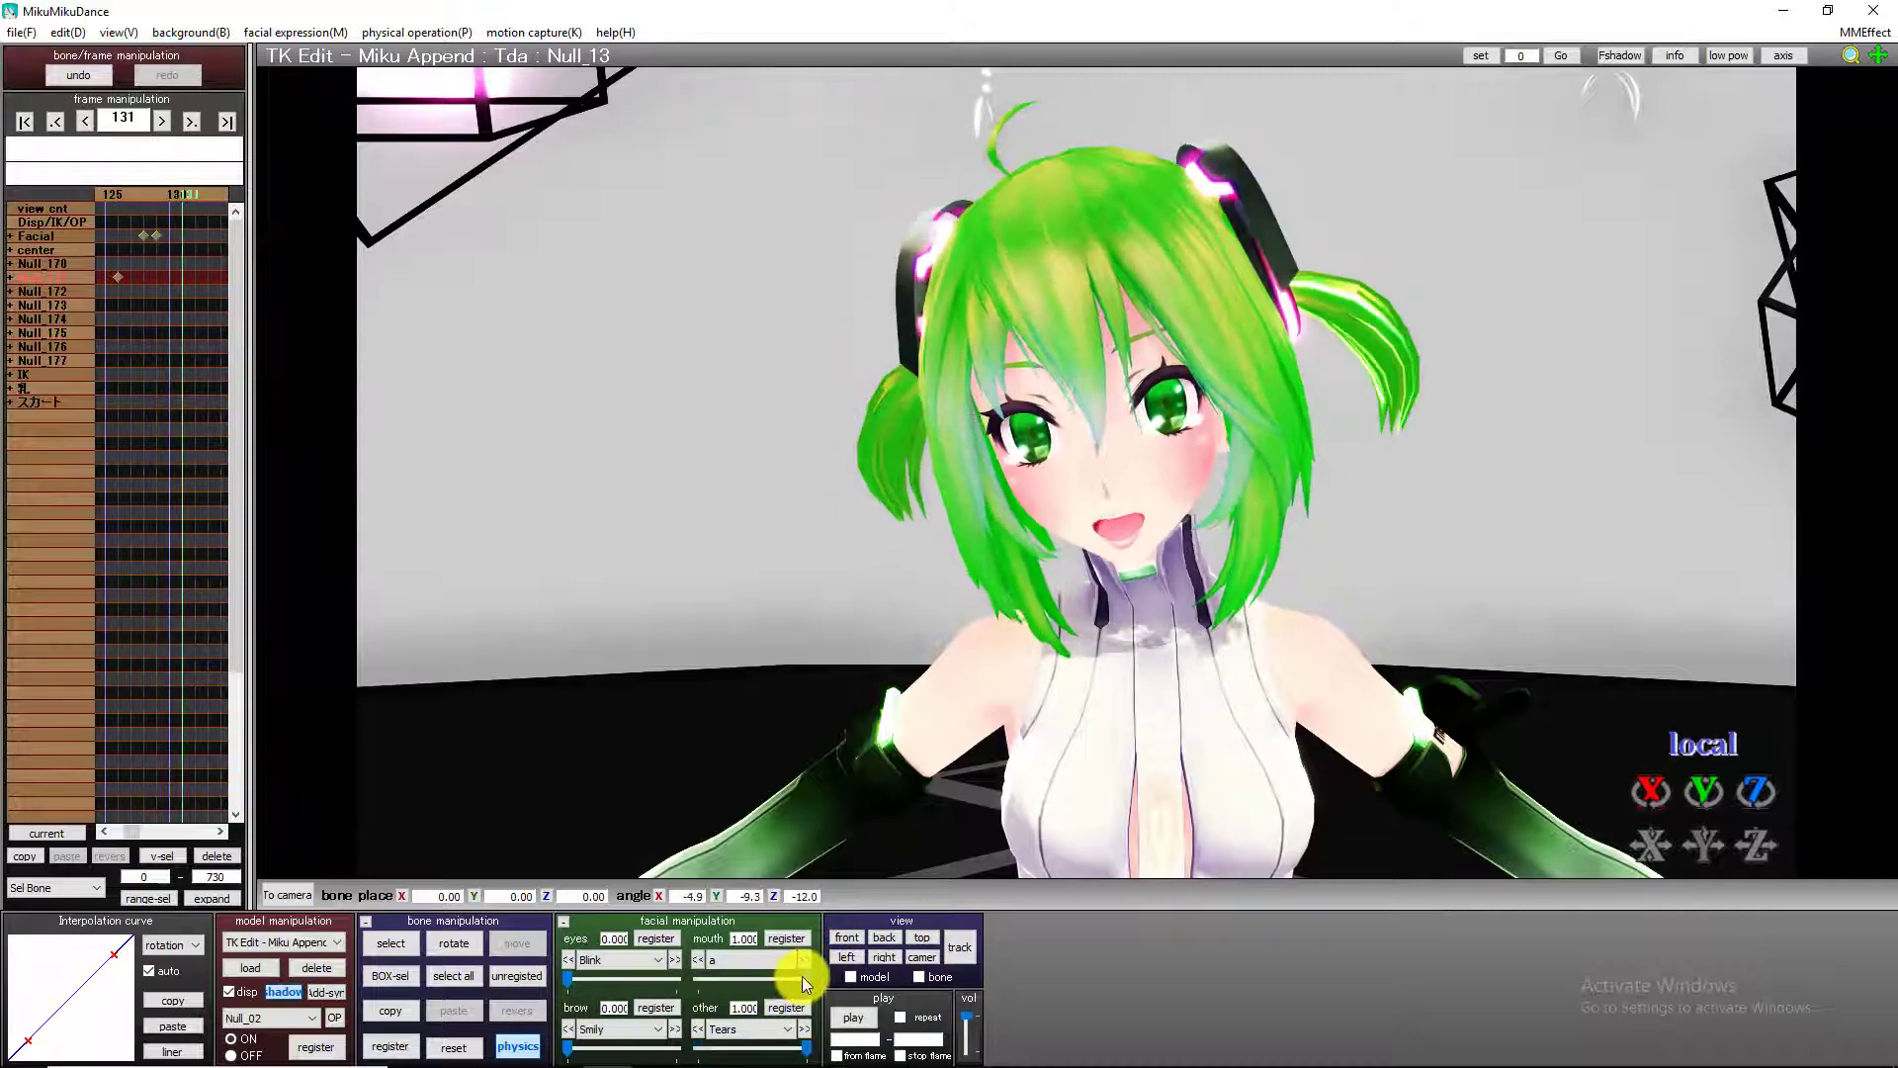
{"action": "left_click_drag", "start_coordinate": [803, 975], "coordinate": [692, 975]}
{"action": "left_click", "coordinate": [789, 944]}
Return to frame 0 and play the animation back to check the head movement and facial expressions.
{"action": "key", "text": "Left"}
{"action": "key", "text": "Left"}
{"action": "key", "text": "Left"}
{"action": "key", "text": "Left"}
{"action": "key", "text": "Left"}
{"action": "key", "text": "Left"}
{"action": "key", "text": "Left"}
{"action": "key", "text": "Left"}
{"action": "key", "text": "Left"}
{"action": "key", "text": "Left"}
{"action": "key", "text": "Left"}
{"action": "key", "text": "Left"}
{"action": "key", "text": "Left"}
{"action": "key", "text": "Left"}
{"action": "key", "text": "Left"}
{"action": "key", "text": "Left"}
{"action": "key", "text": "Left"}
{"action": "key", "text": "Left"}
{"action": "key", "text": "Left"}
{"action": "key", "text": "Left"}
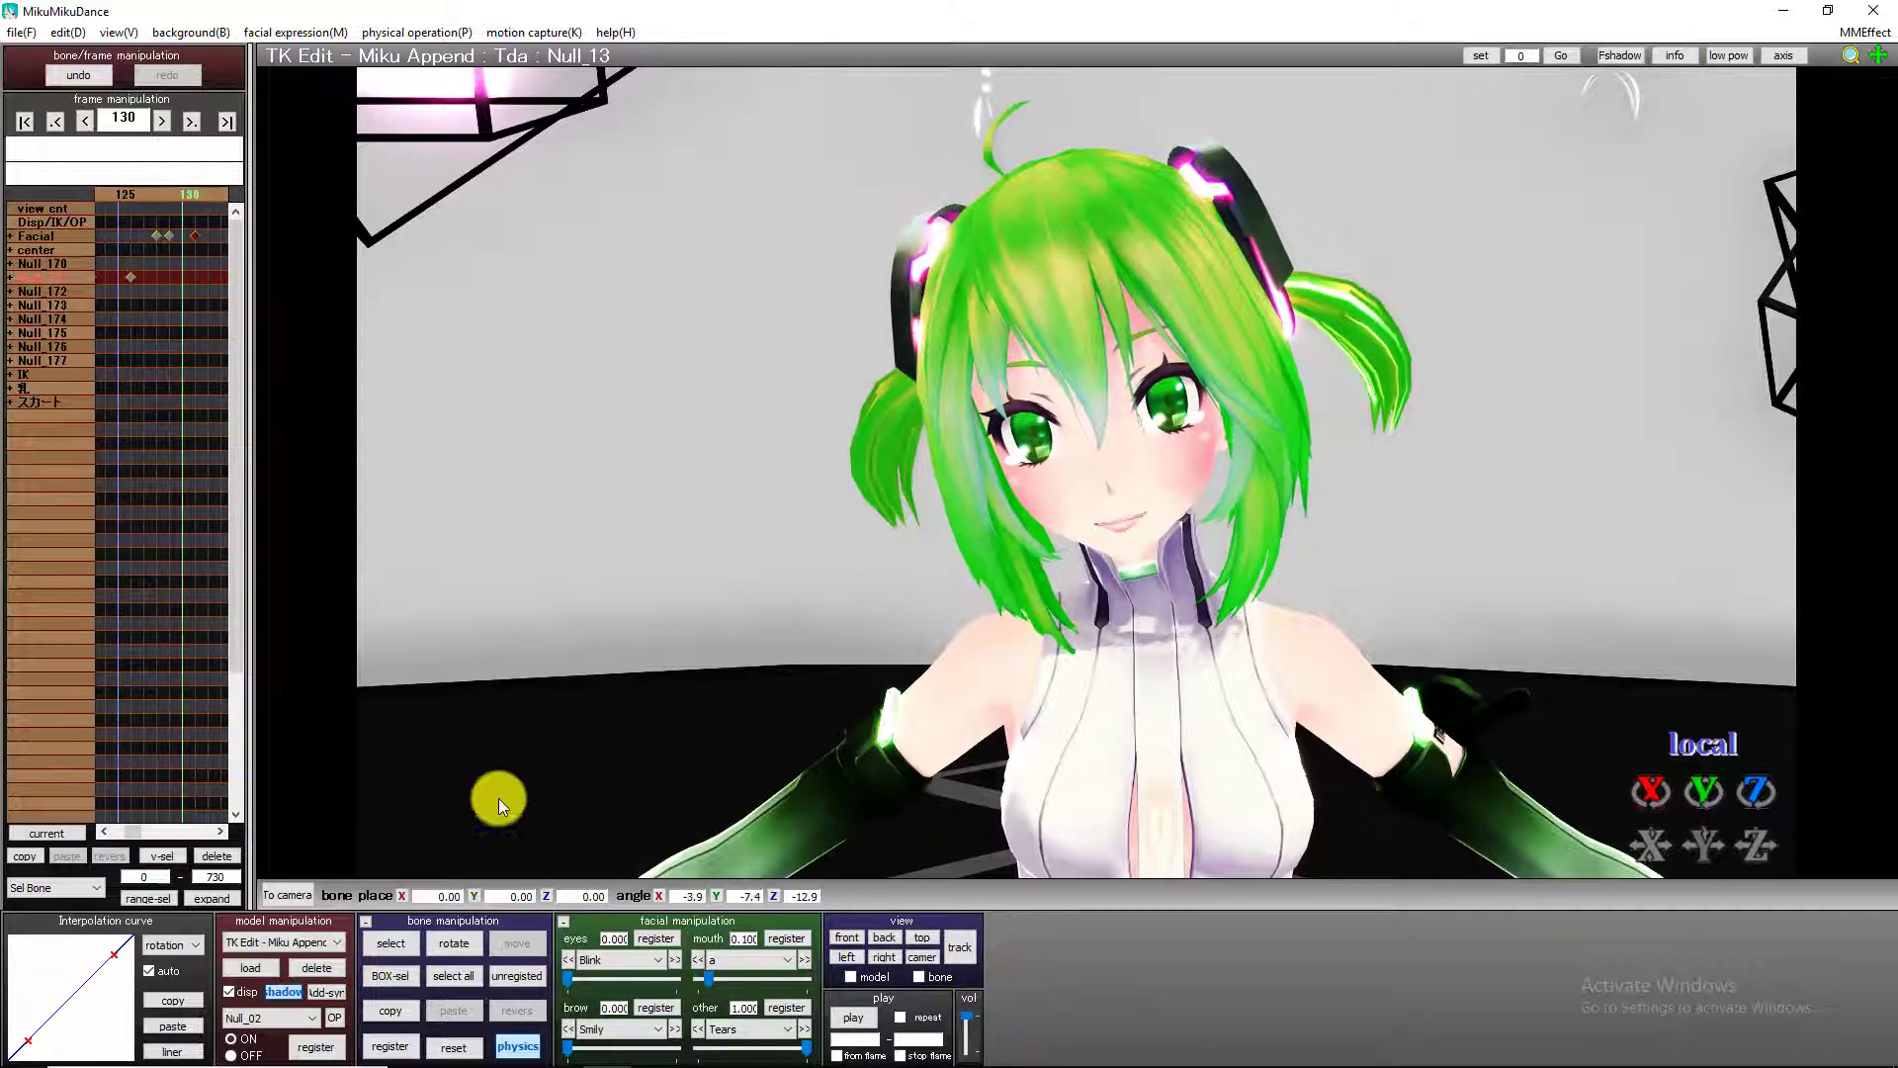
{"action": "key", "text": "Left"}
{"action": "key", "text": "Left"}
{"action": "key", "text": "Left"}
{"action": "key", "text": "Left"}
{"action": "key", "text": "Left"}
{"action": "key", "text": "Left"}
{"action": "key", "text": "Left"}
{"action": "key", "text": "Left"}
{"action": "key", "text": "Left"}
{"action": "key", "text": "Left"}
{"action": "key", "text": "Left"}
{"action": "key", "text": "Left"}
{"action": "key", "text": "Left"}
{"action": "key", "text": "Left"}
{"action": "key", "text": "Left"}
{"action": "key", "text": "Left"}
{"action": "key", "text": "Left"}
{"action": "key", "text": "Left"}
{"action": "key", "text": "Left"}
{"action": "key", "text": "Left"}
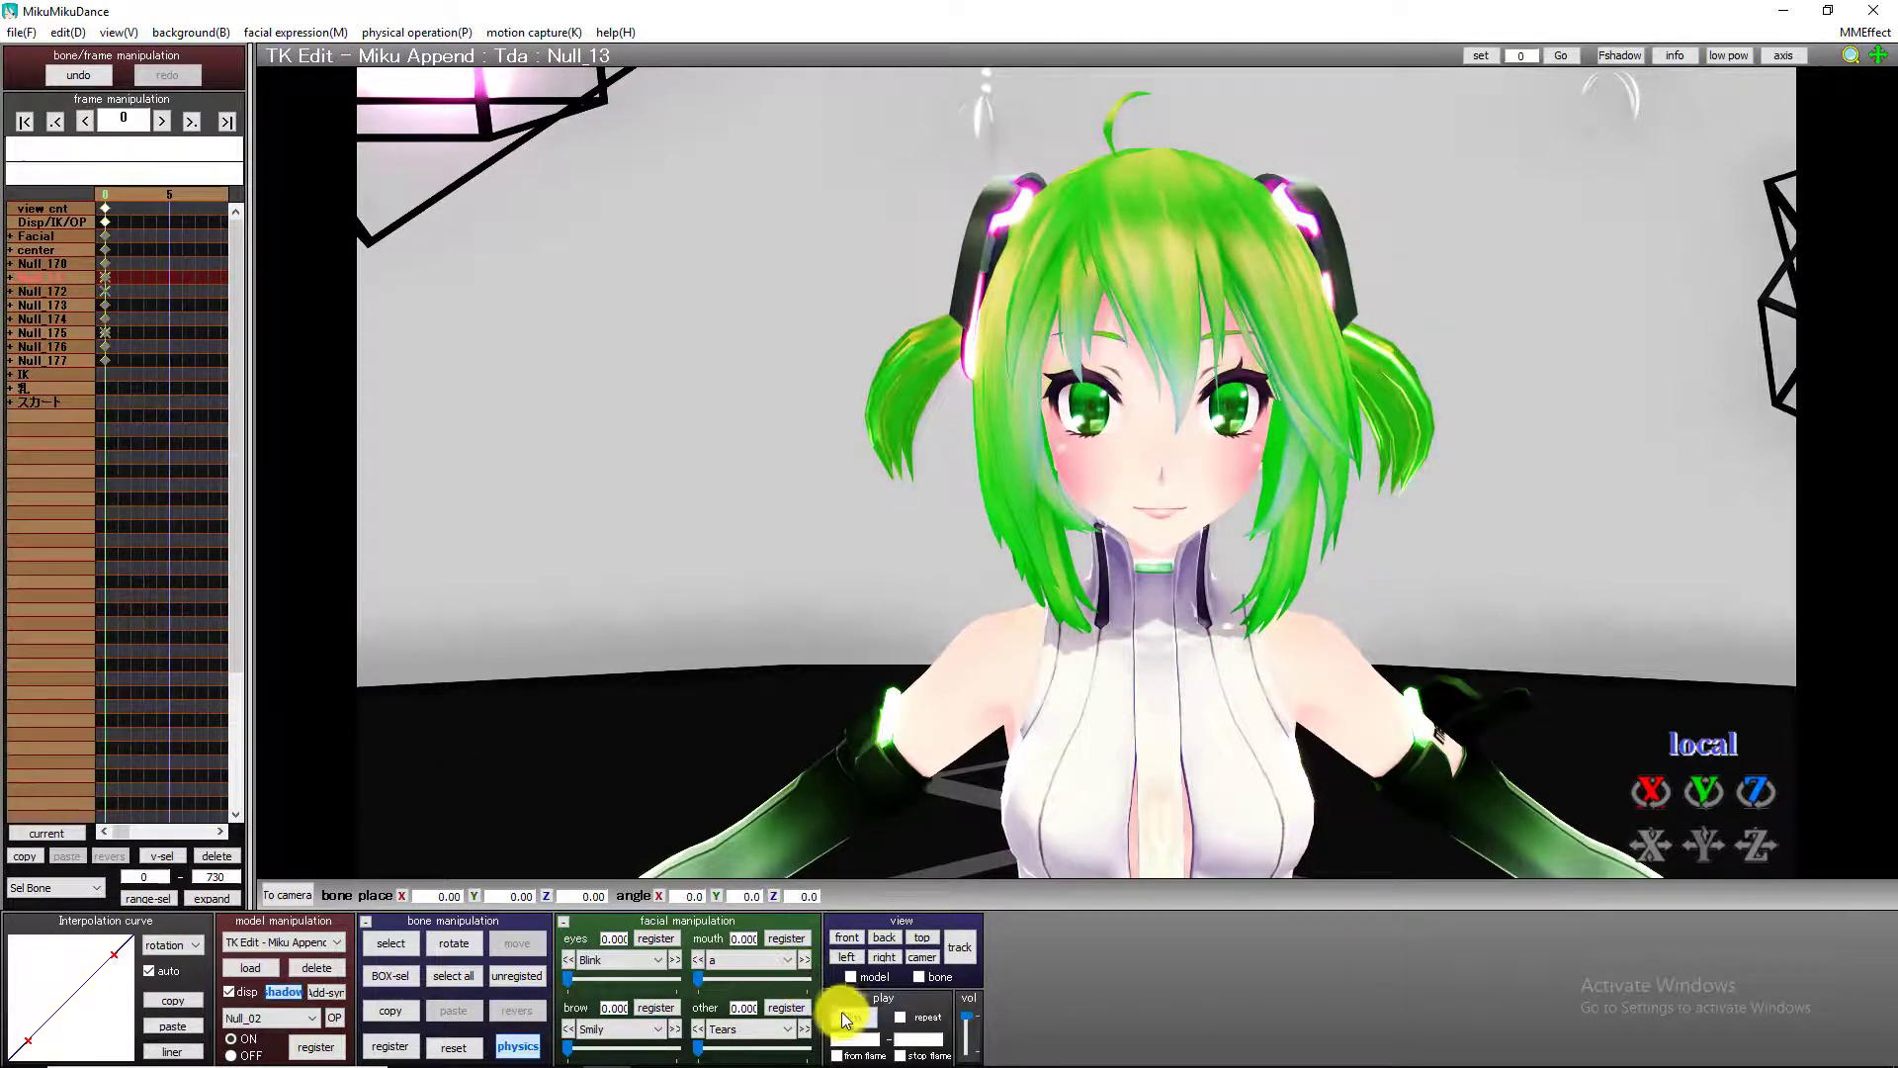
{"action": "left_click", "coordinate": [848, 1015]}
{"action": "left_click", "coordinate": [850, 1011]}
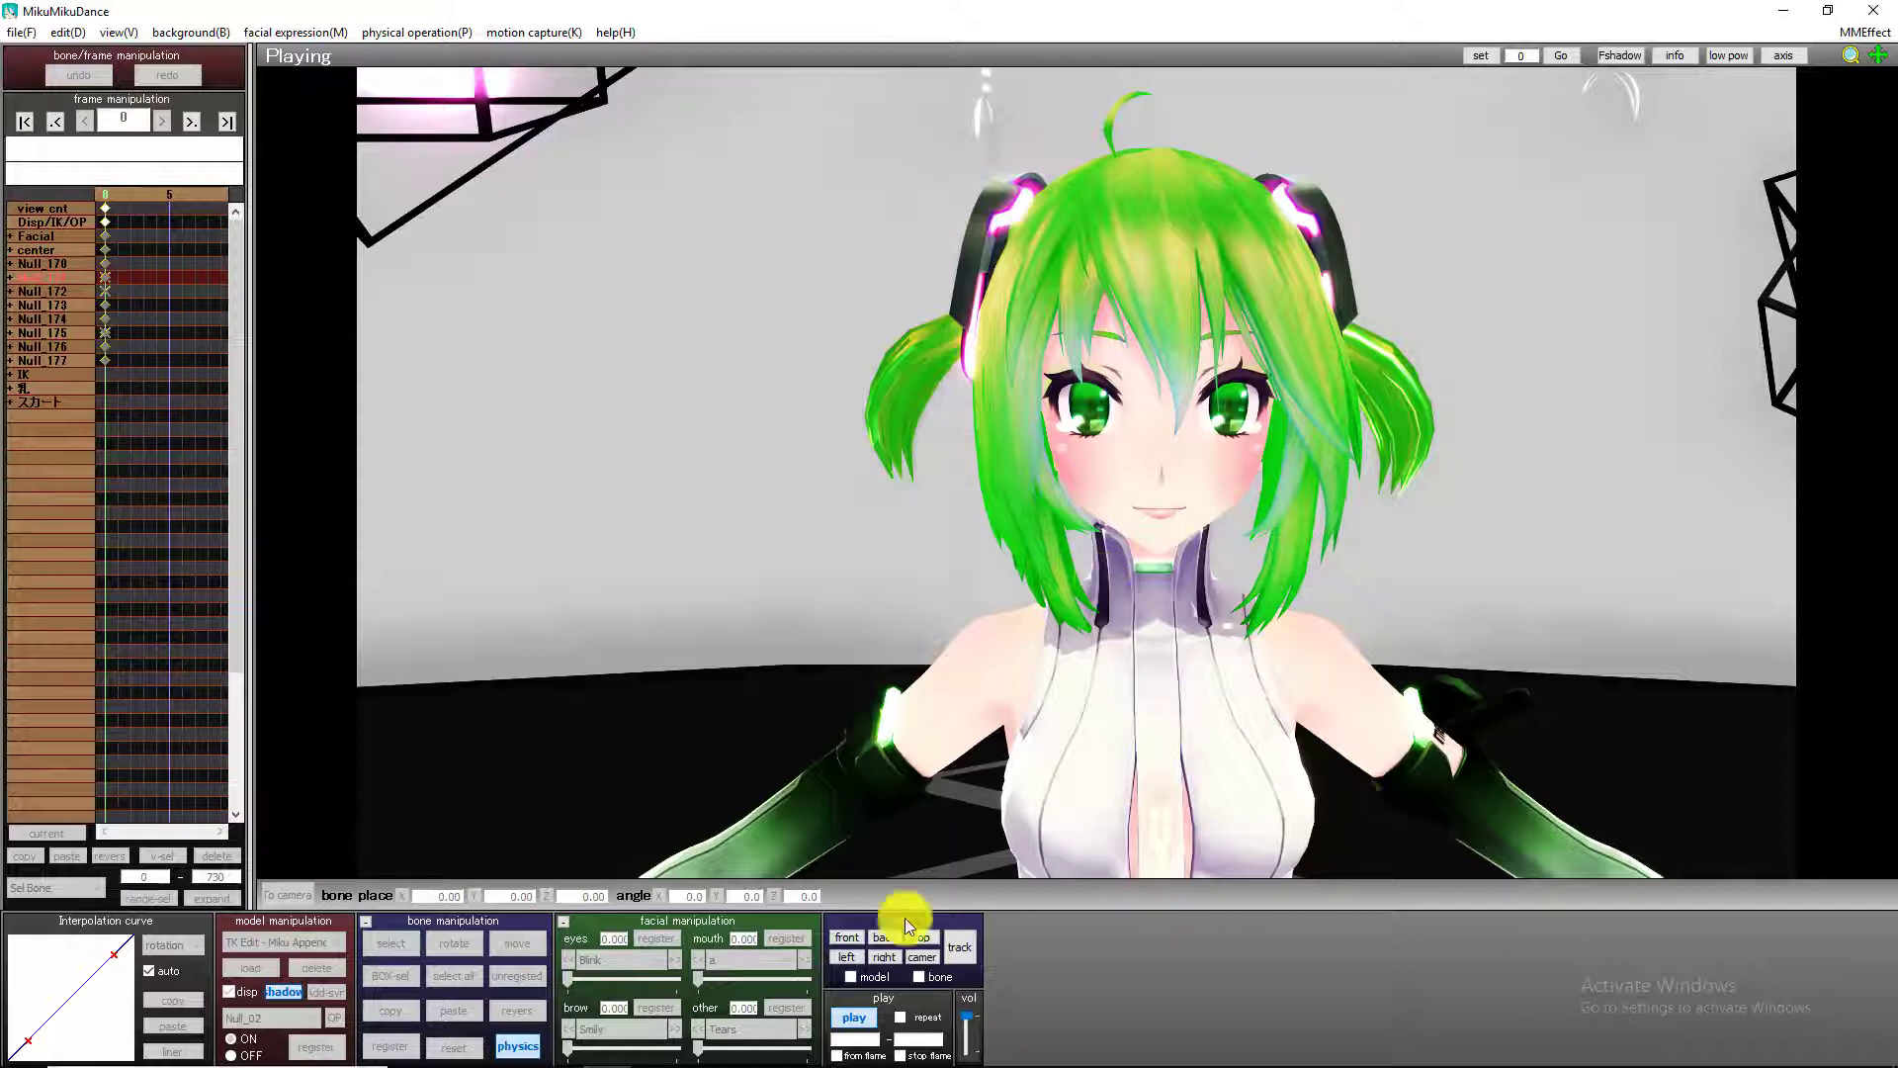
{"action": "left_click", "coordinate": [848, 1014]}
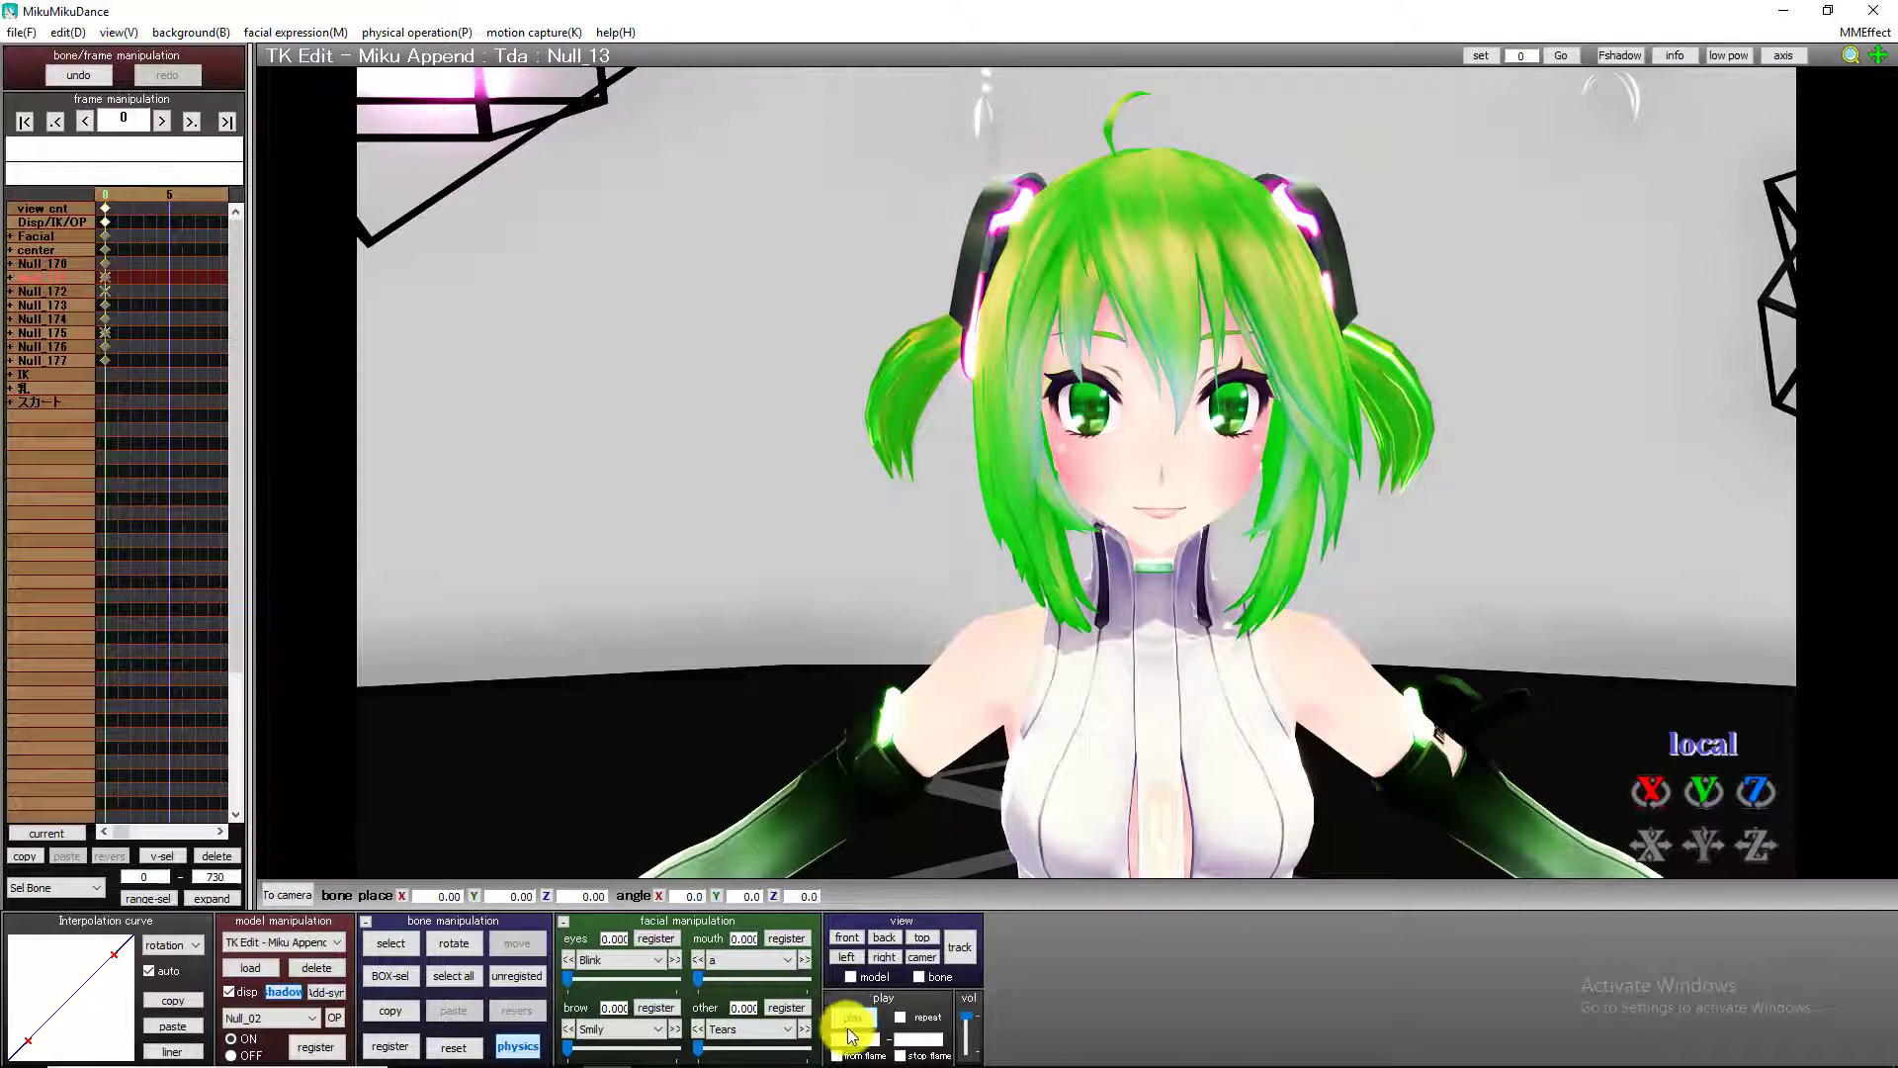
{"action": "left_click", "coordinate": [853, 1019]}
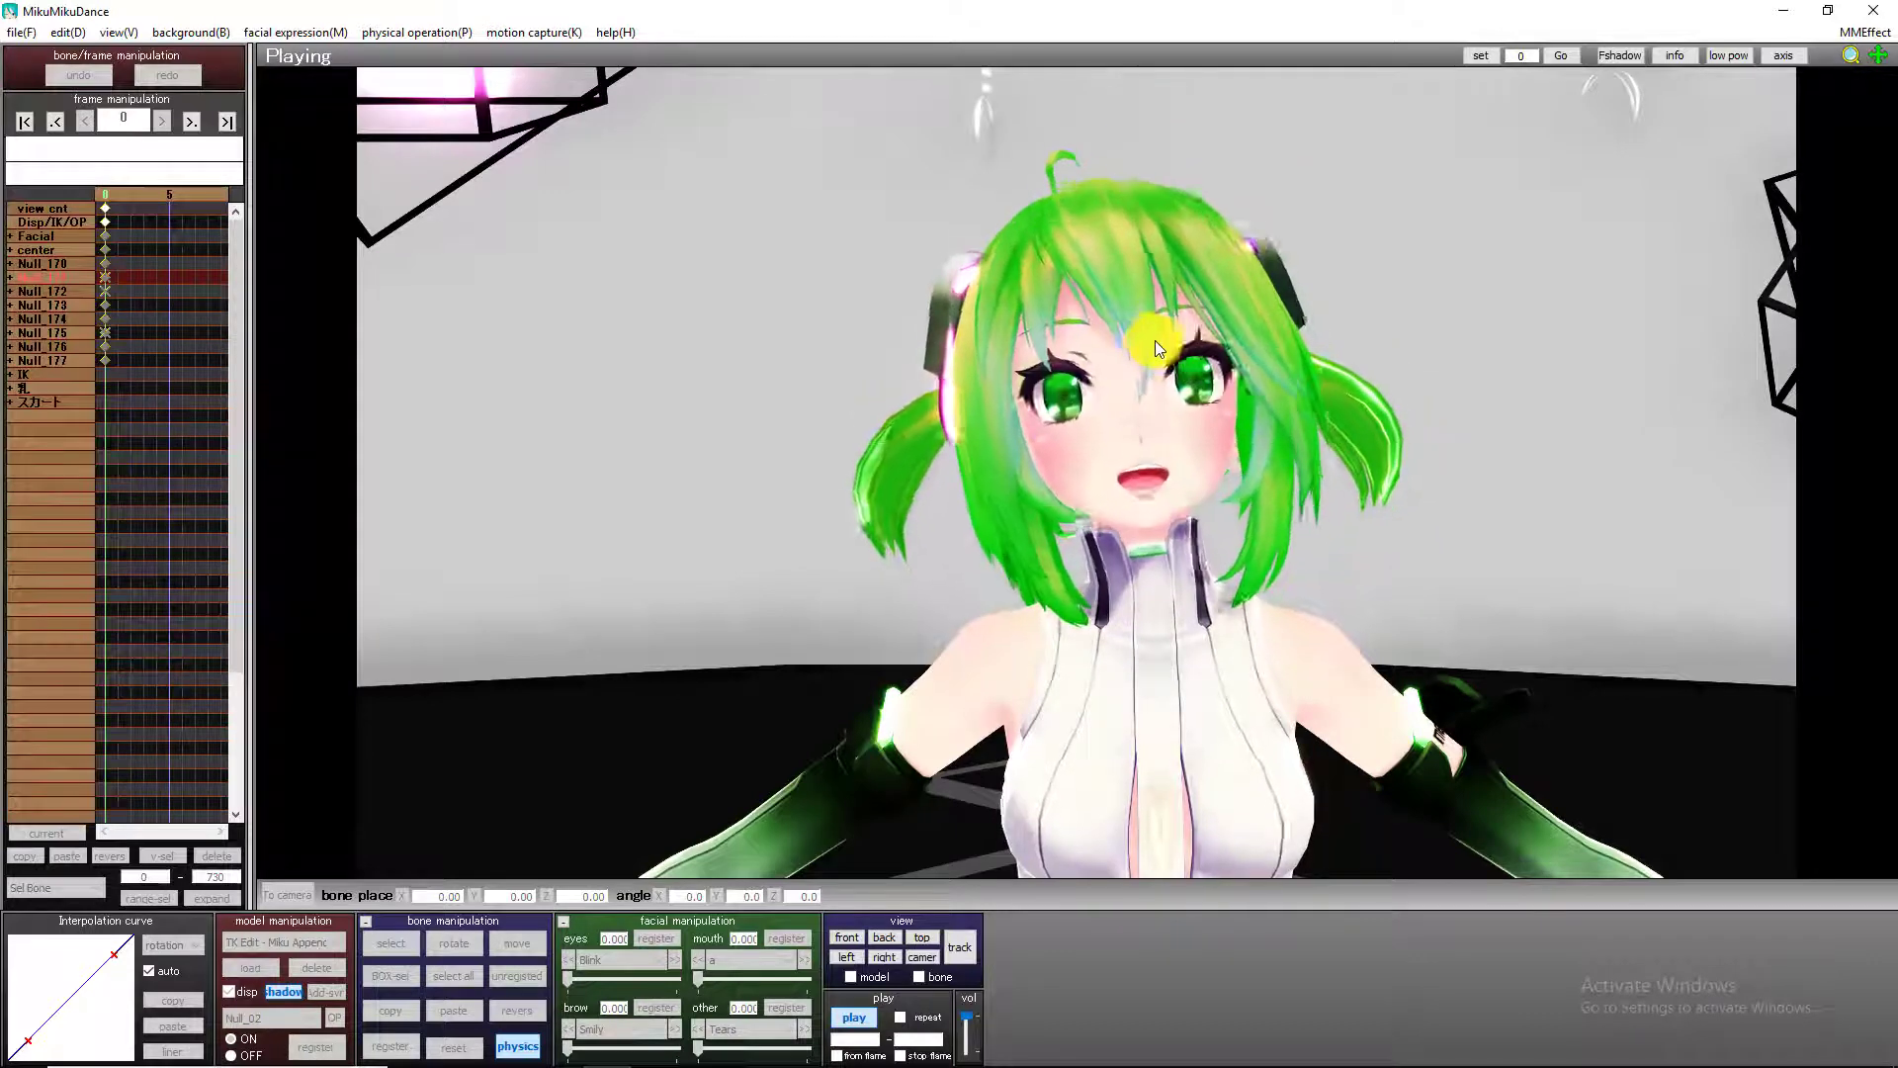
{"action": "left_click", "coordinate": [868, 1018]}
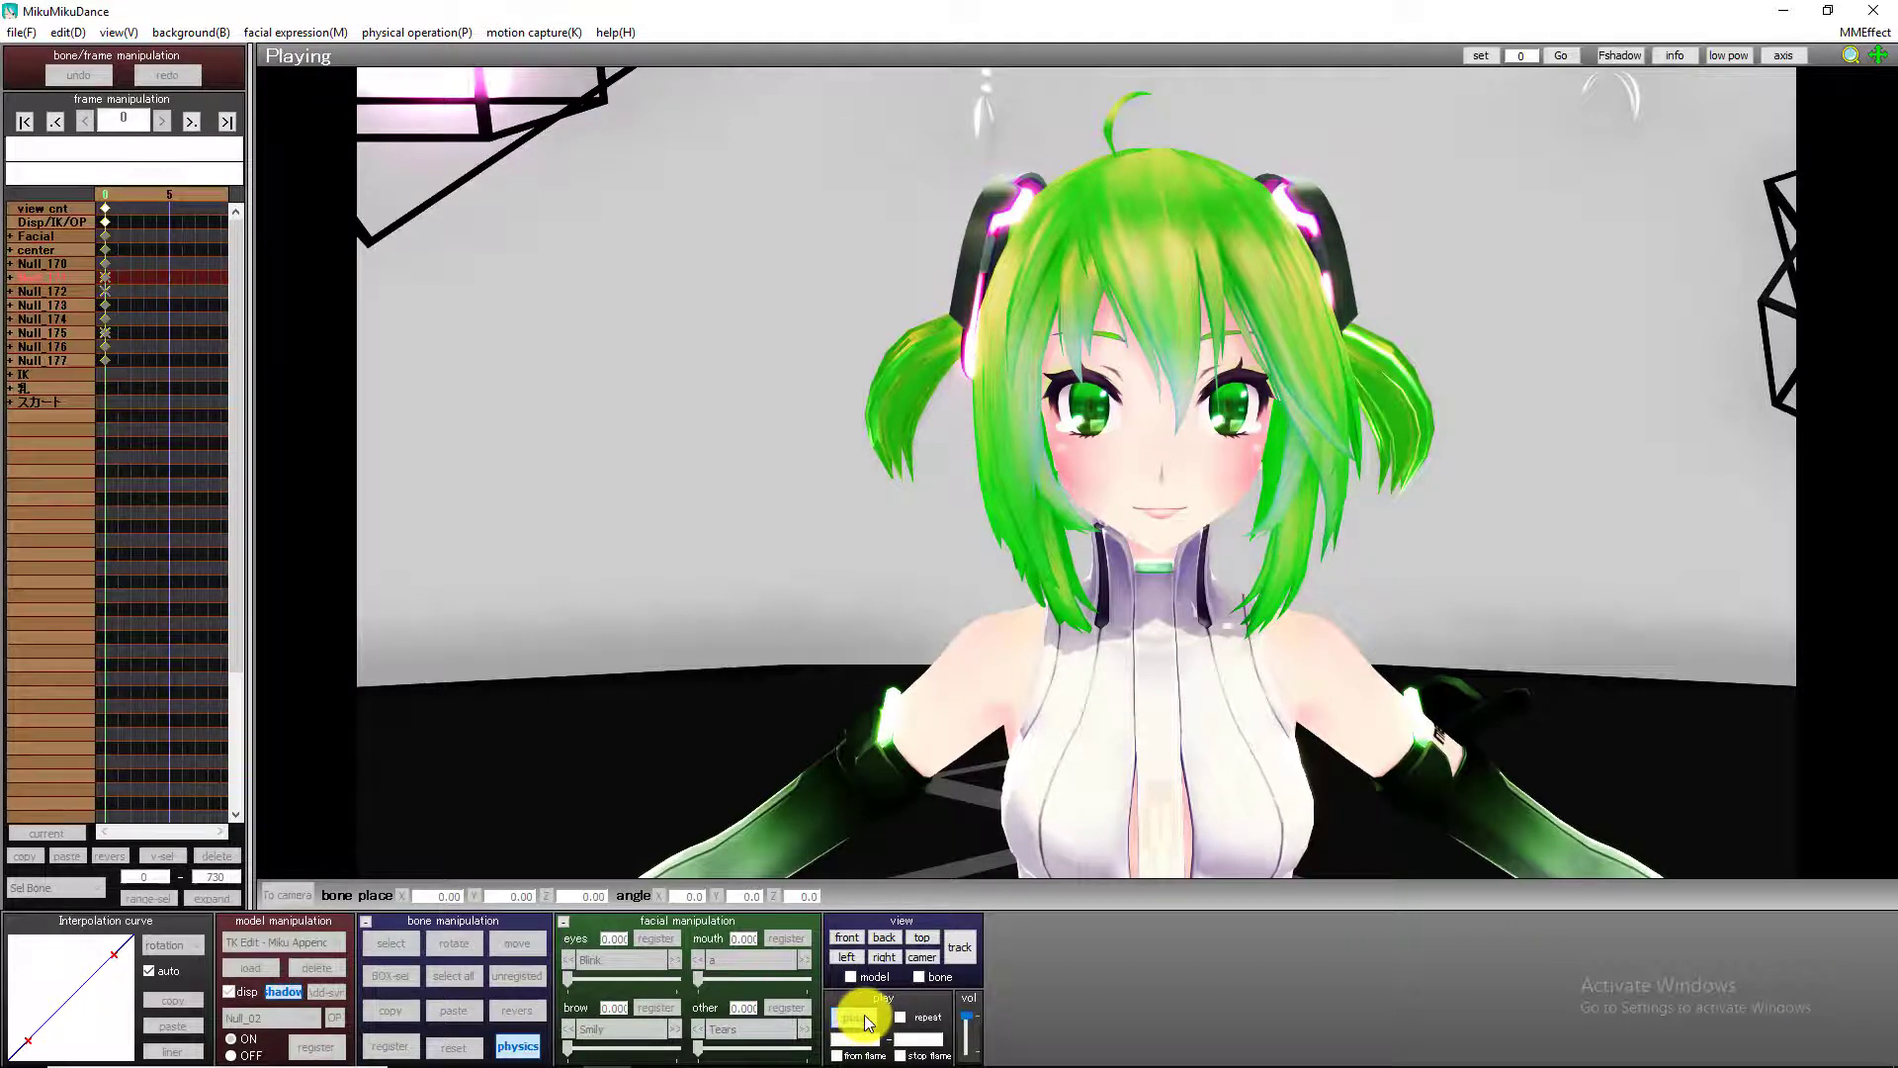
{"action": "left_click", "coordinate": [864, 1019]}
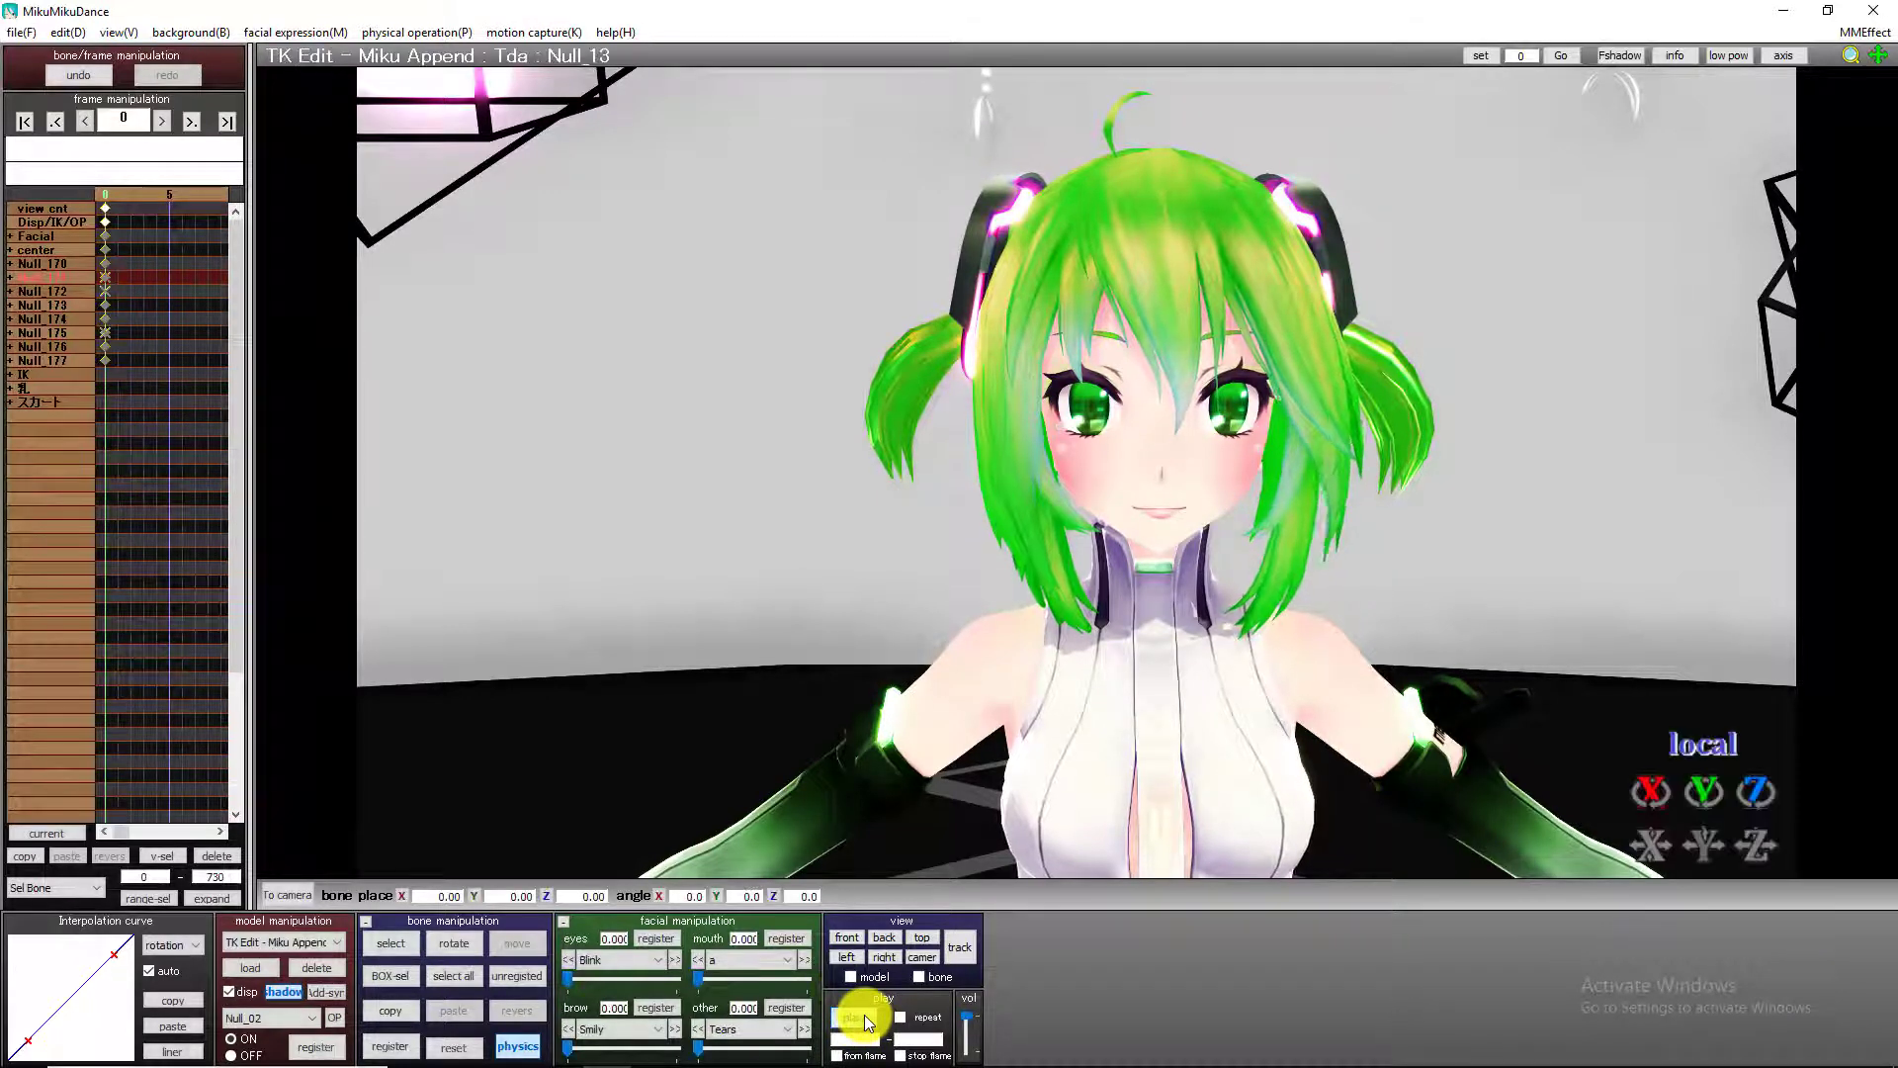
Register the Blink expression at 0 on frame 40, then raise it to 1.000 on frame 41 and register that value.
{"action": "left_click", "coordinate": [161, 120]}
{"action": "left_click", "coordinate": [163, 119]}
{"action": "left_click", "coordinate": [166, 118]}
{"action": "left_click", "coordinate": [168, 116]}
{"action": "left_click", "coordinate": [168, 117]}
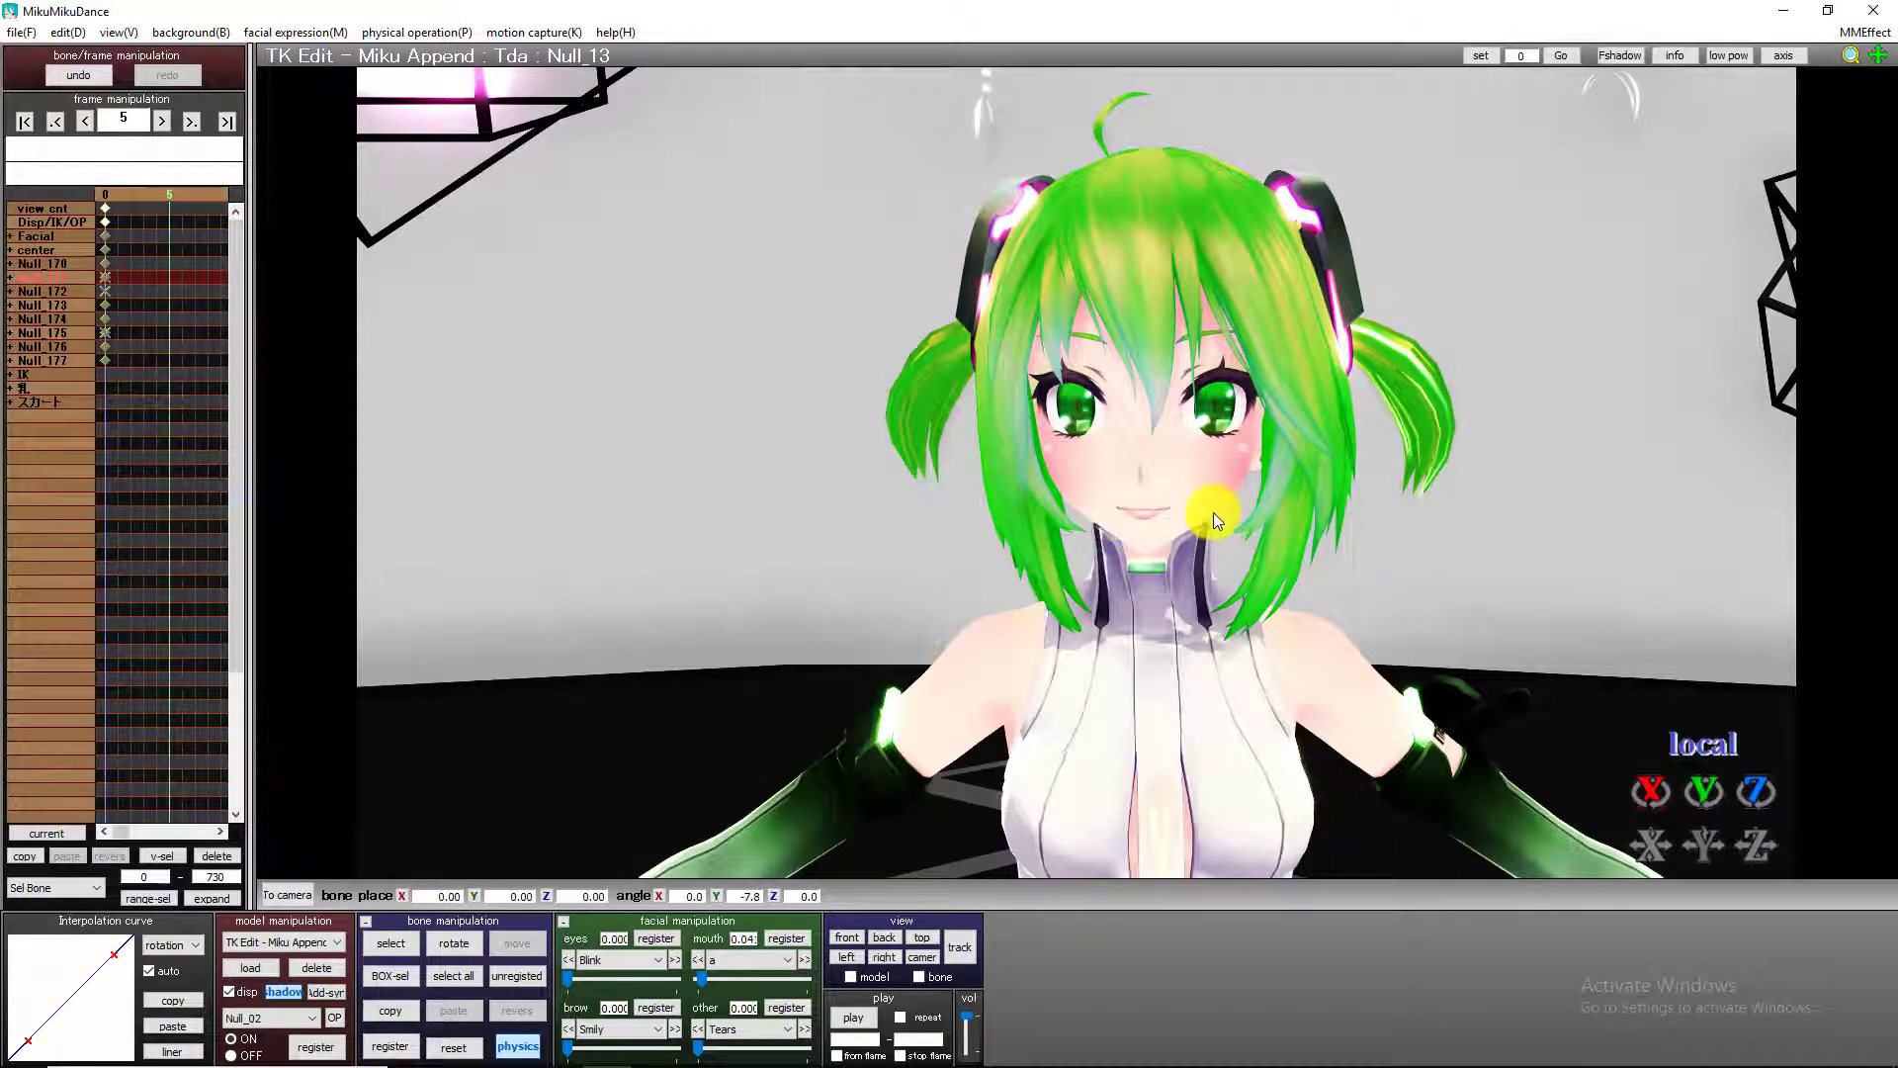
{"action": "left_click", "coordinate": [158, 124]}
{"action": "left_click", "coordinate": [158, 125]}
{"action": "left_click", "coordinate": [158, 125]}
{"action": "left_click", "coordinate": [159, 124]}
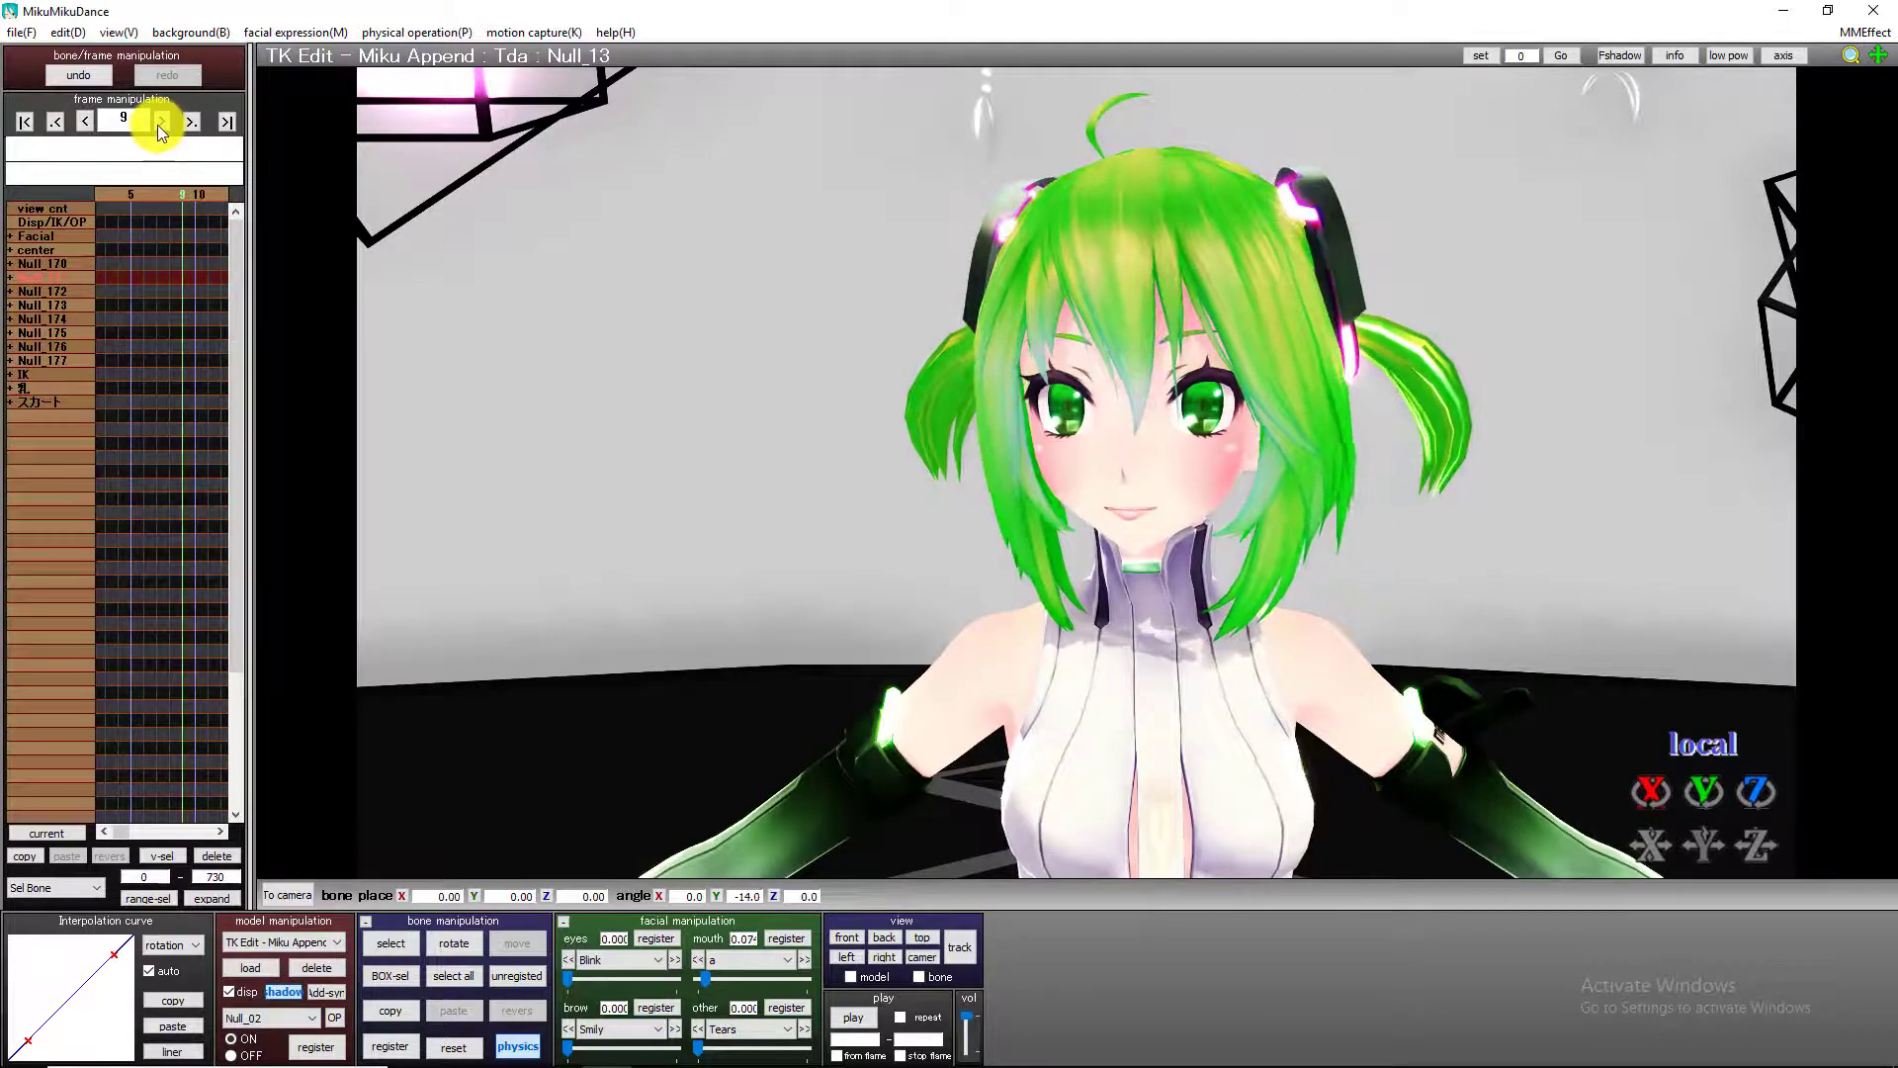
{"action": "left_click", "coordinate": [157, 125]}
{"action": "left_click", "coordinate": [157, 125]}
{"action": "left_click", "coordinate": [157, 125]}
{"action": "left_click", "coordinate": [157, 124]}
{"action": "left_click", "coordinate": [157, 125]}
{"action": "left_click", "coordinate": [157, 125]}
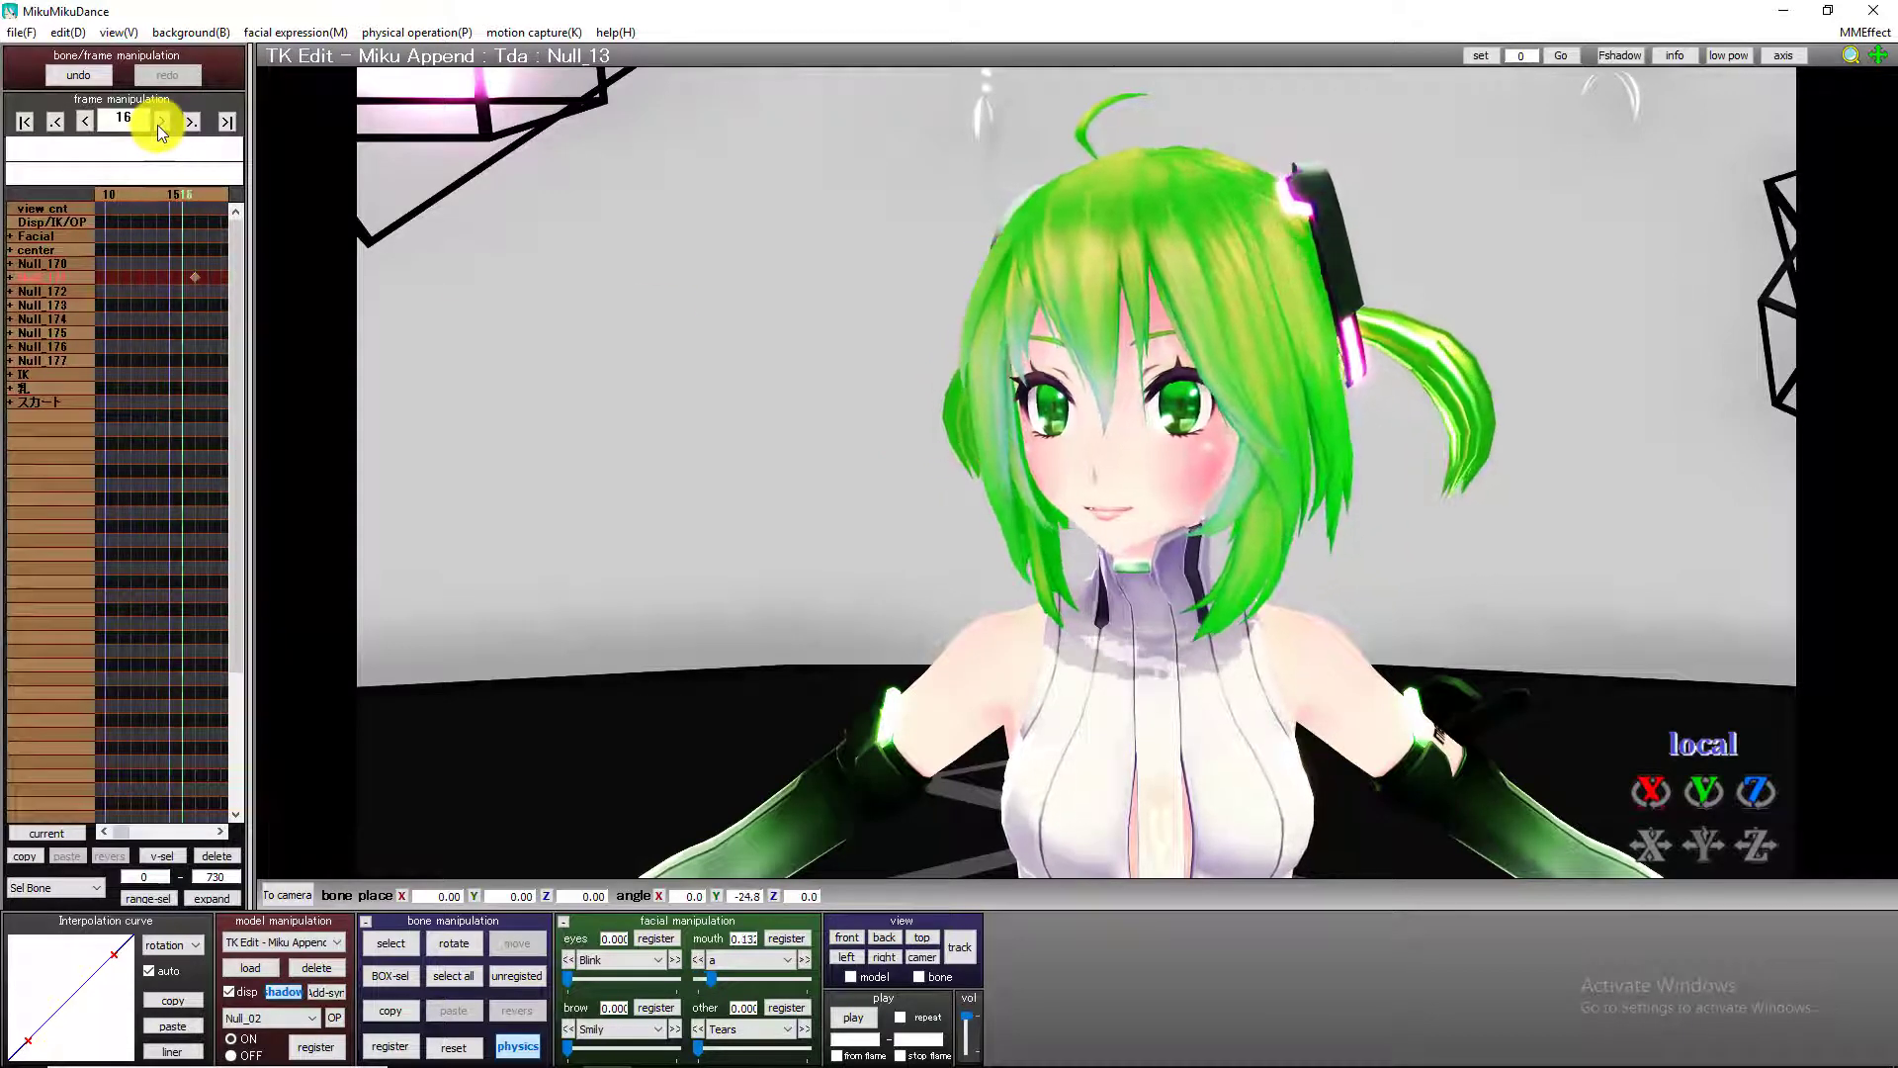
{"action": "left_click", "coordinate": [157, 124]}
{"action": "left_click", "coordinate": [157, 125]}
{"action": "left_click", "coordinate": [157, 125]}
{"action": "left_click", "coordinate": [157, 124]}
{"action": "left_click", "coordinate": [157, 125]}
{"action": "left_click", "coordinate": [157, 125]}
{"action": "left_click", "coordinate": [158, 125]}
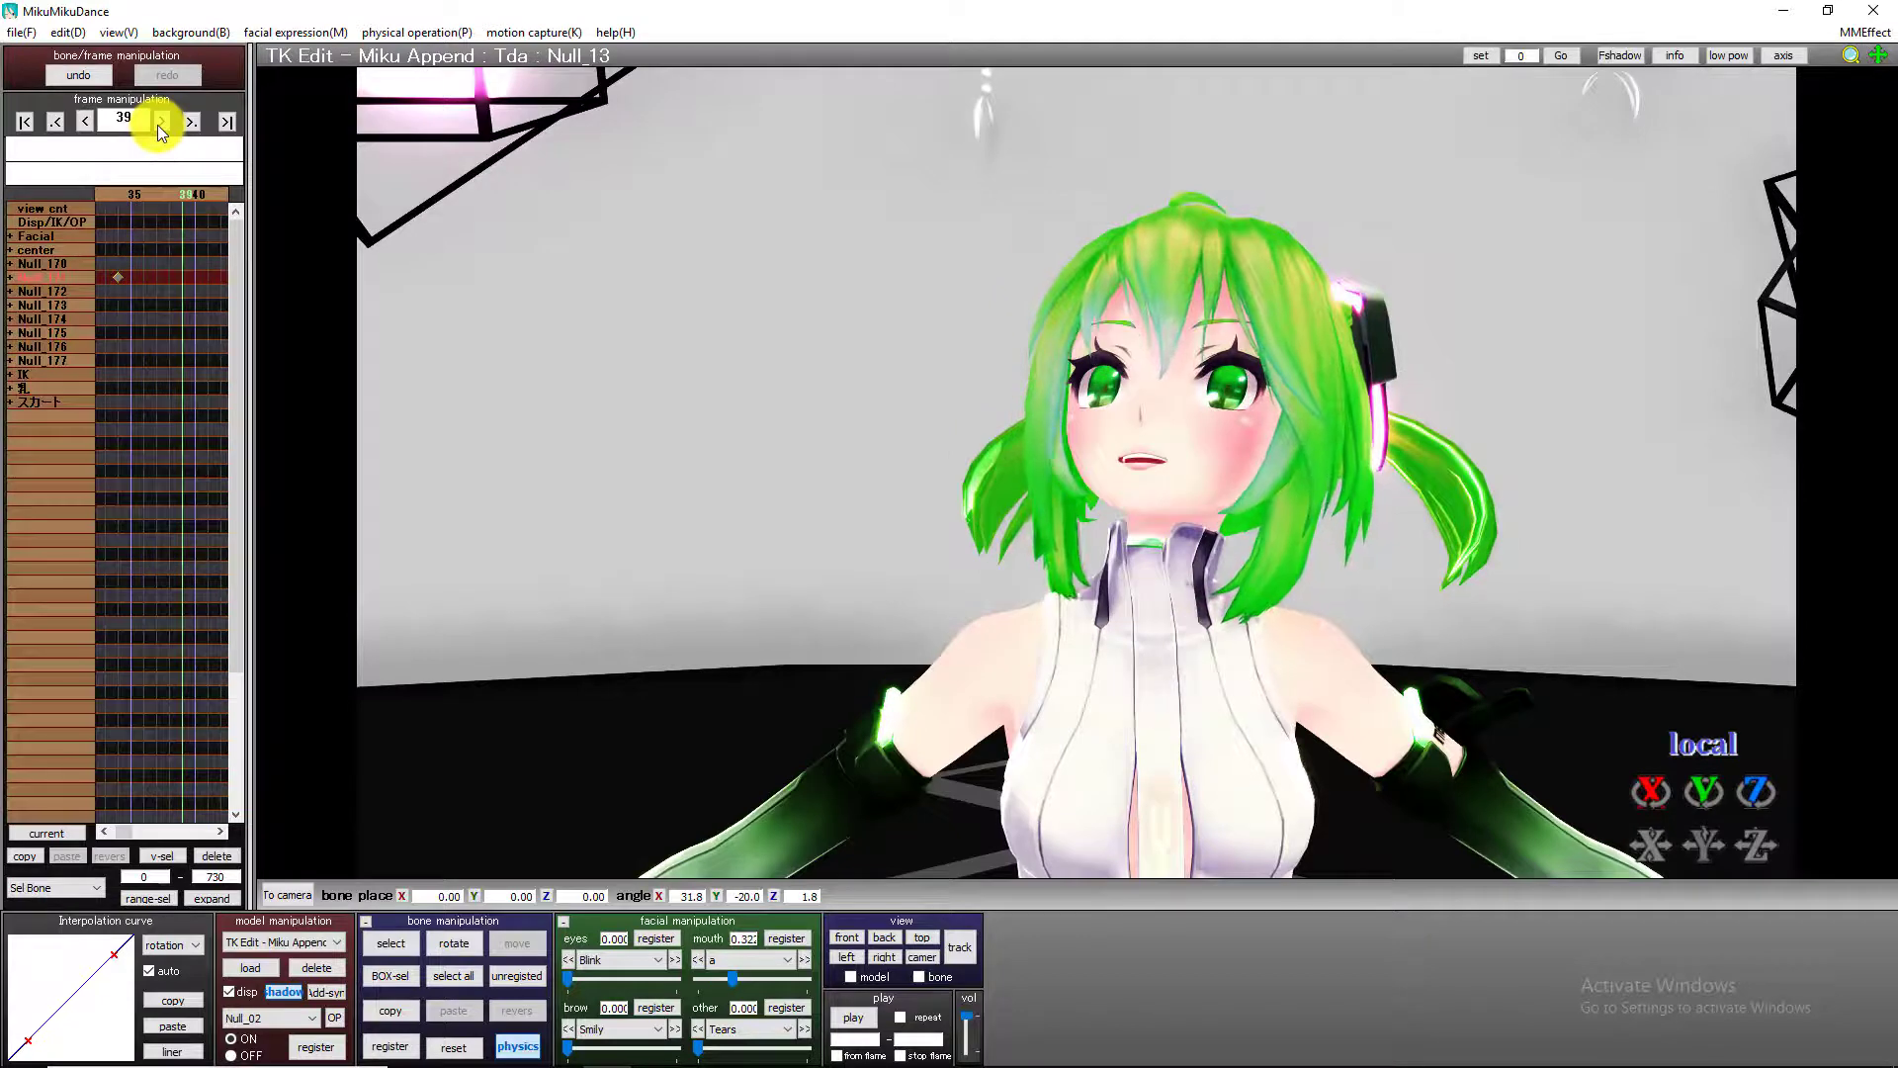
{"action": "left_click", "coordinate": [157, 124]}
{"action": "left_click", "coordinate": [157, 124]}
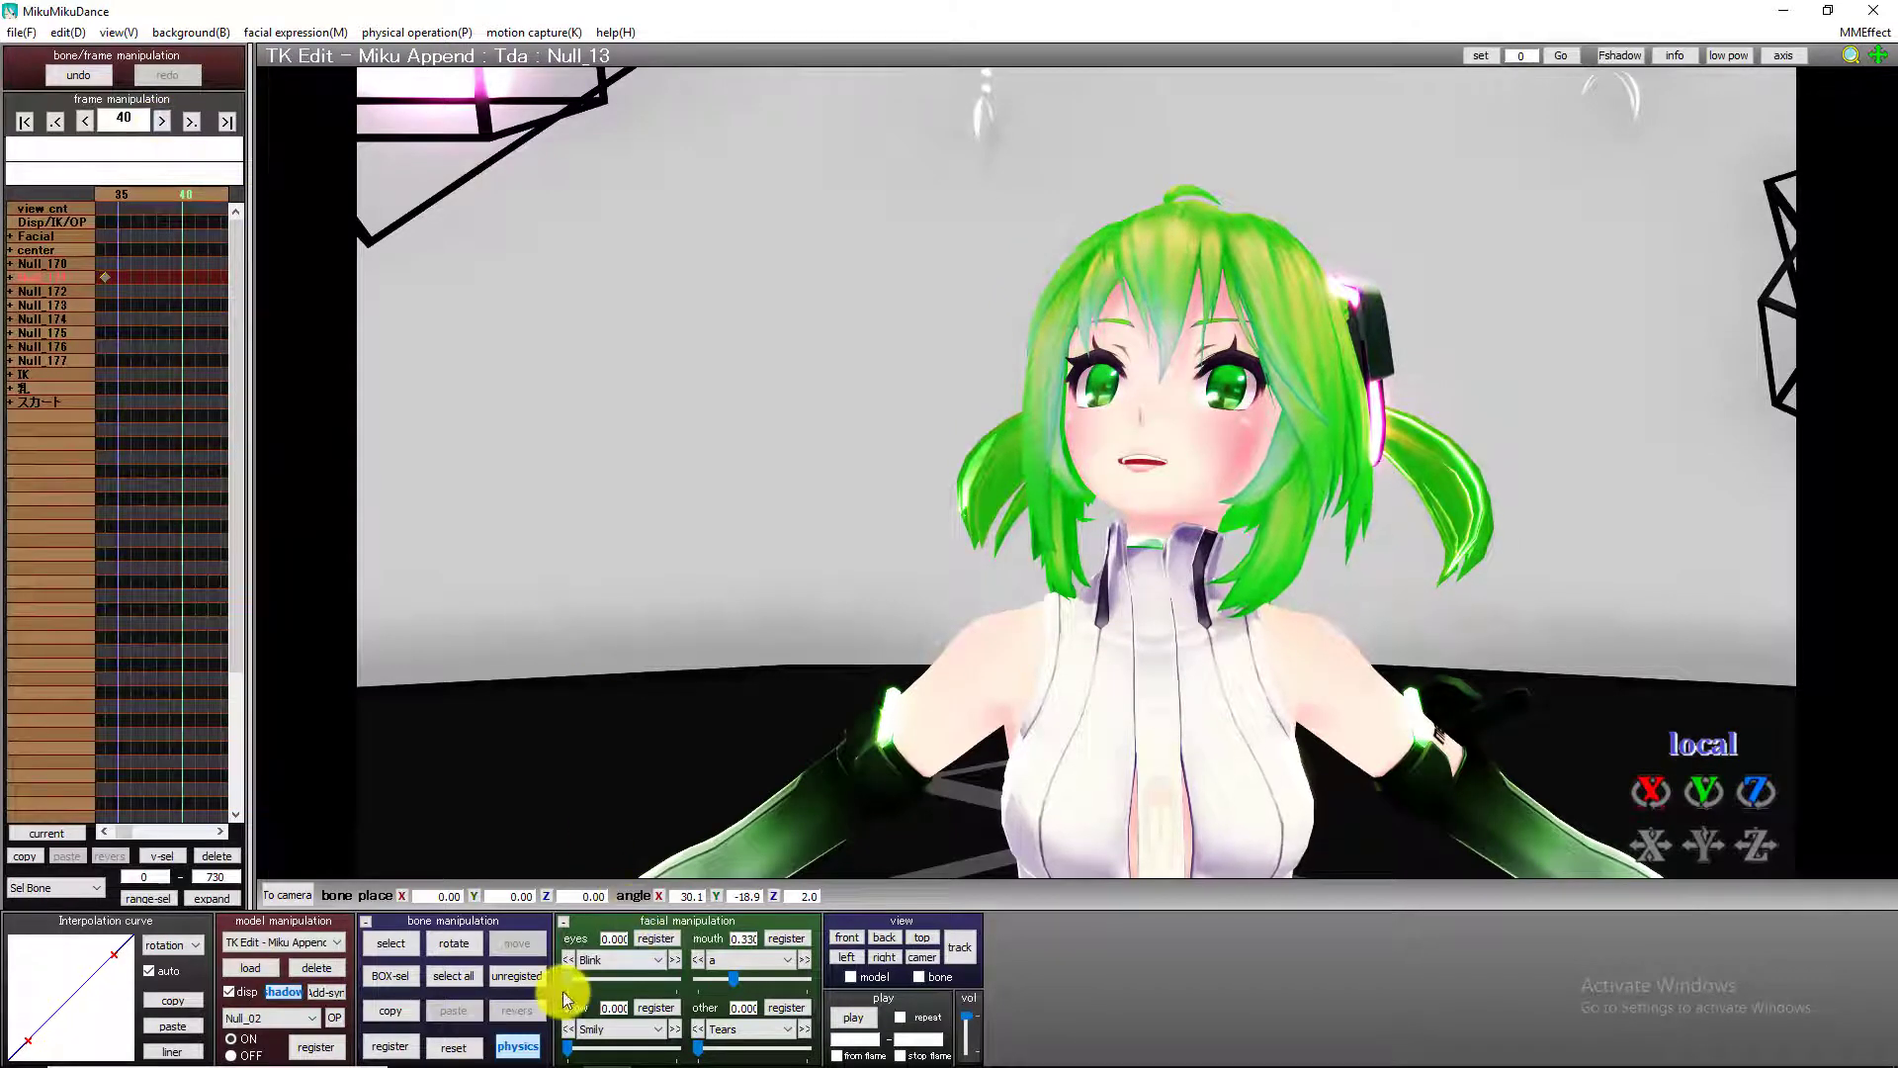
{"action": "key", "text": "Right"}
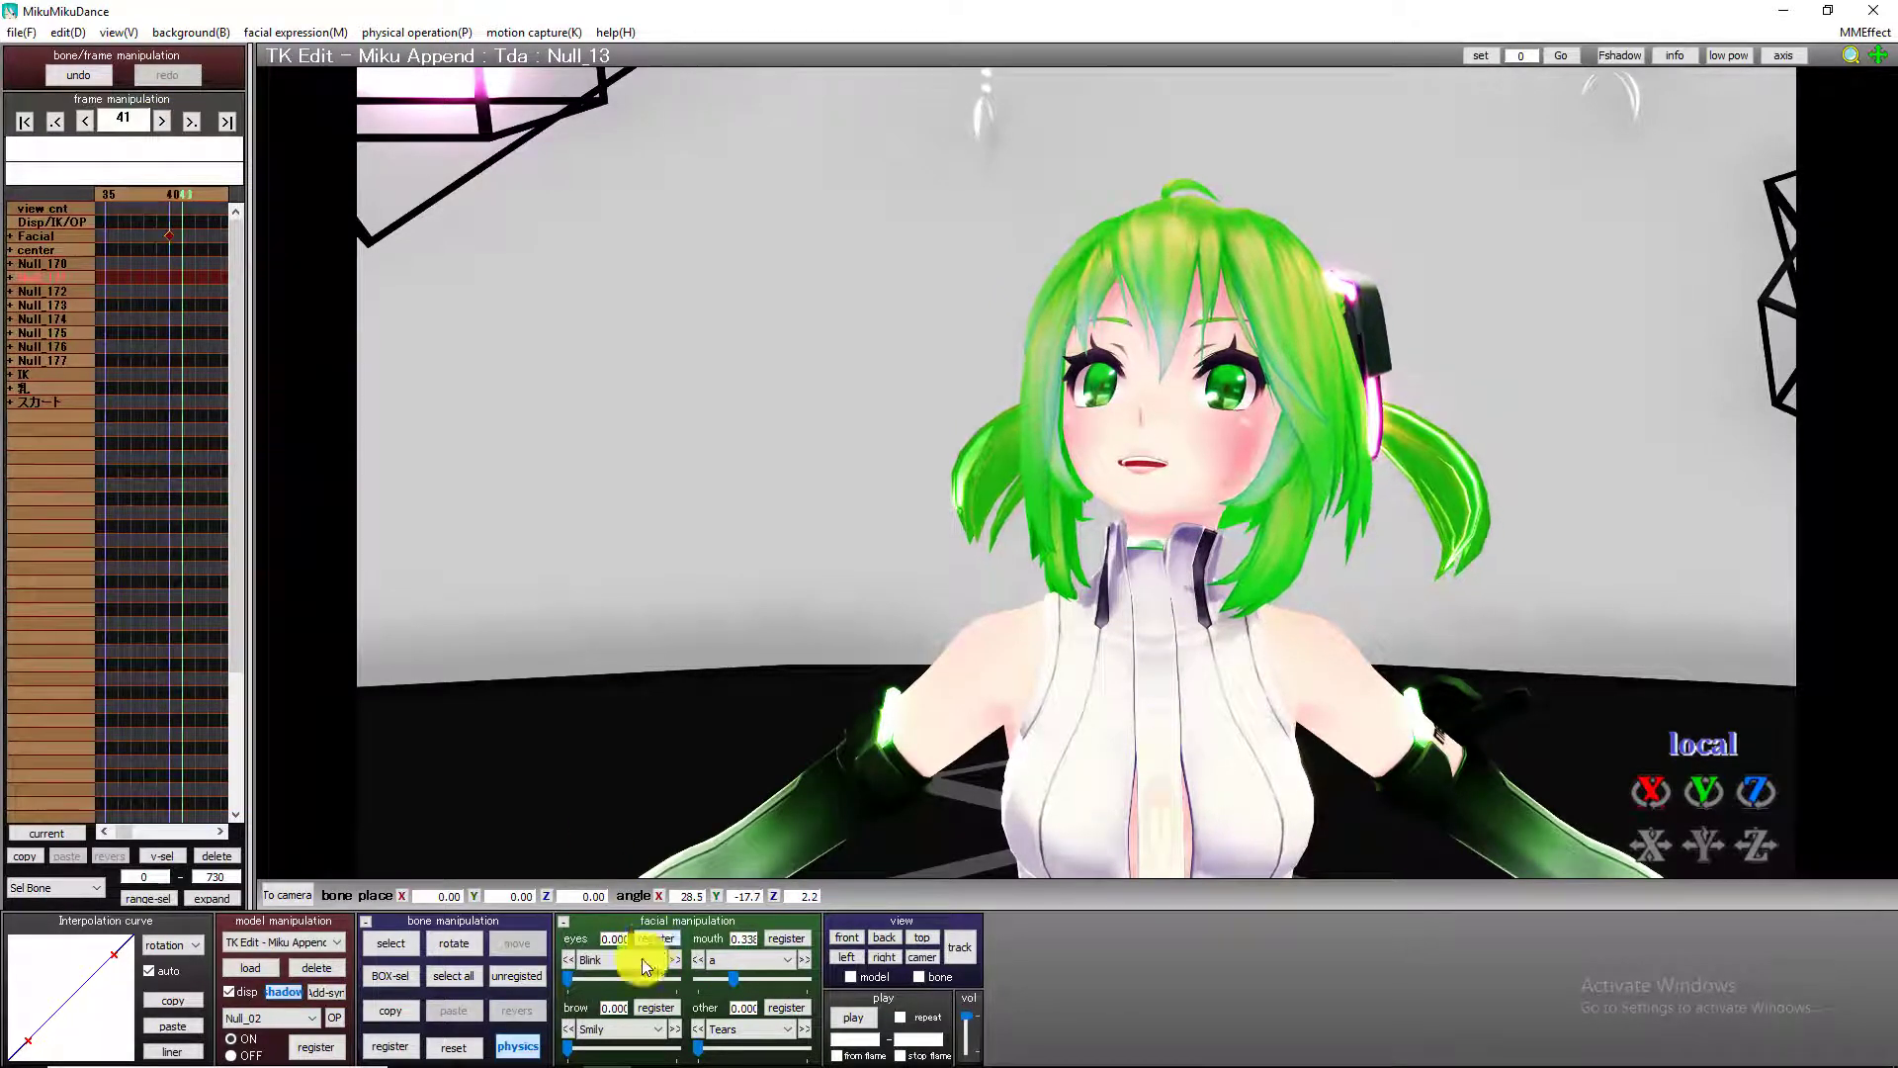
{"action": "left_click_drag", "start_coordinate": [566, 975], "coordinate": [722, 977]}
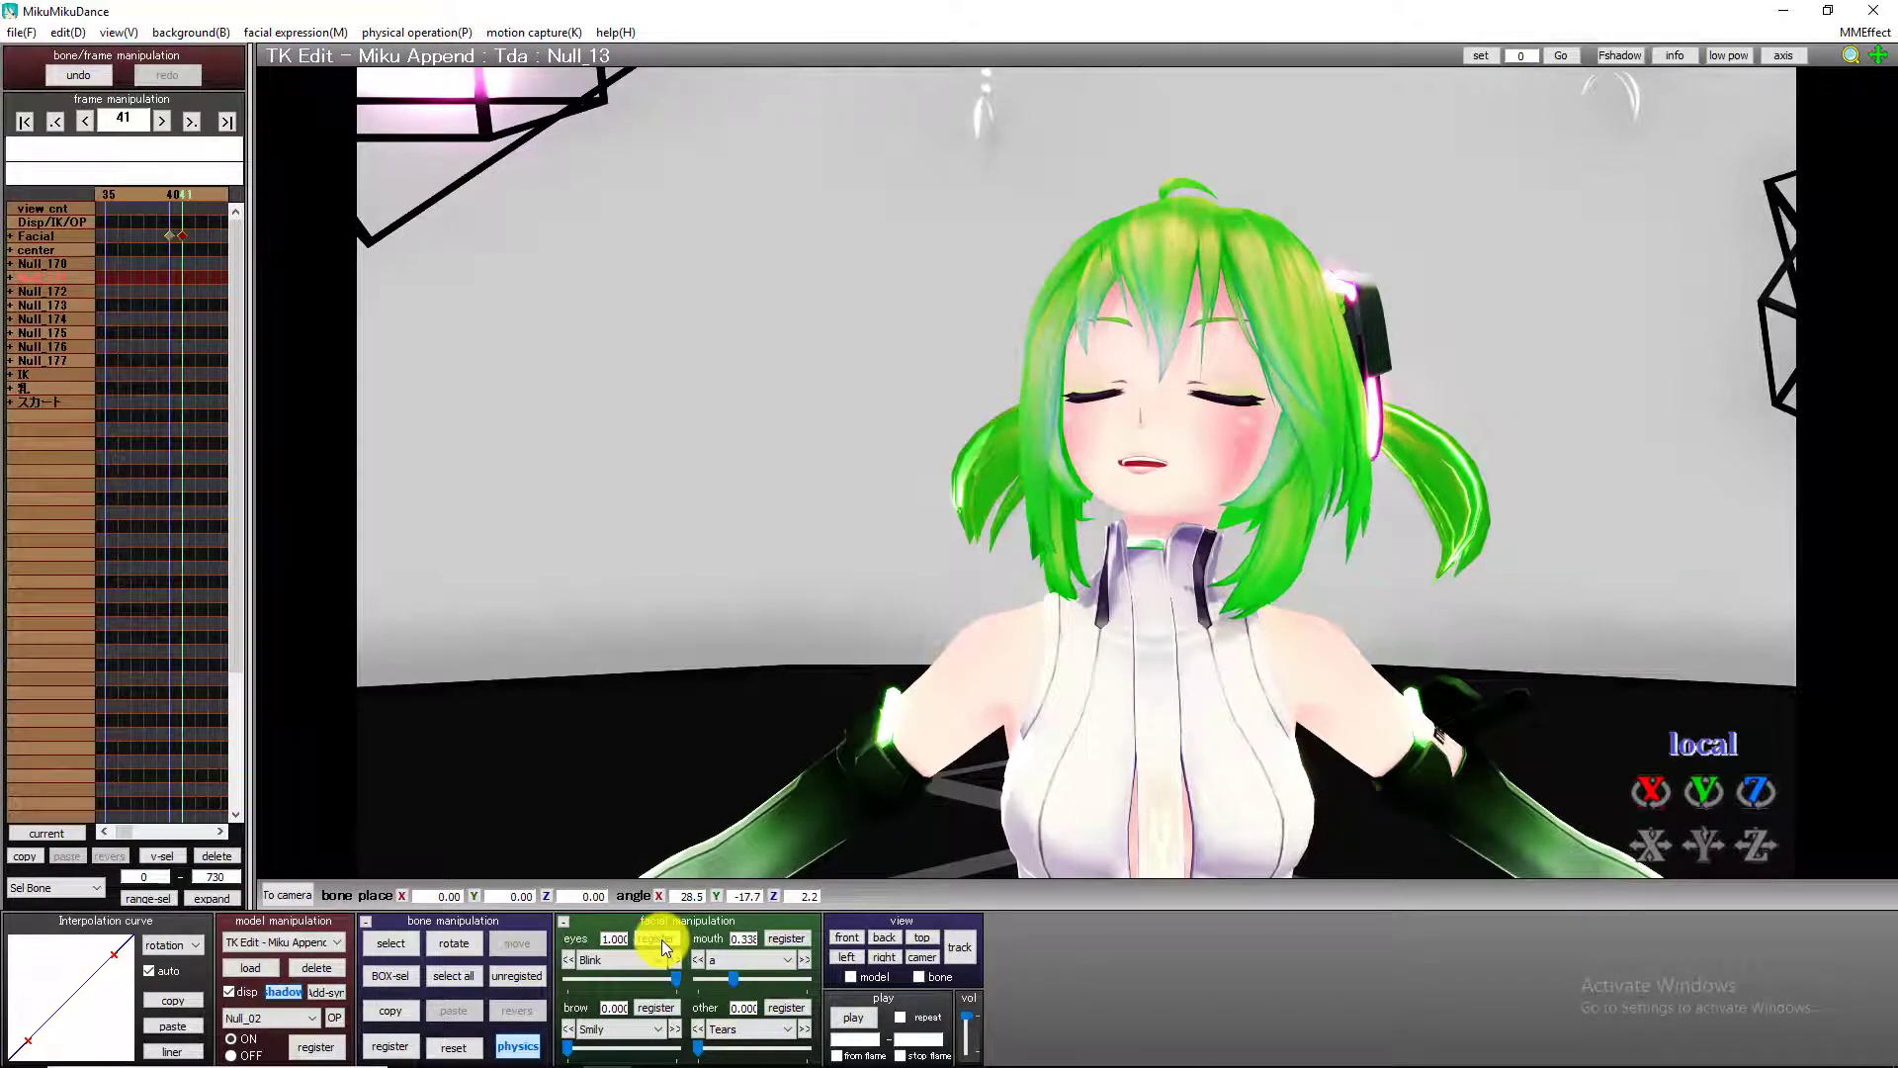
Register the closed-eye Blink at frame 45, then lower it to 0 at frame 46 and register that value.
{"action": "key", "text": "Right"}
{"action": "key", "text": "Right"}
{"action": "key", "text": "Right"}
{"action": "key", "text": "Right"}
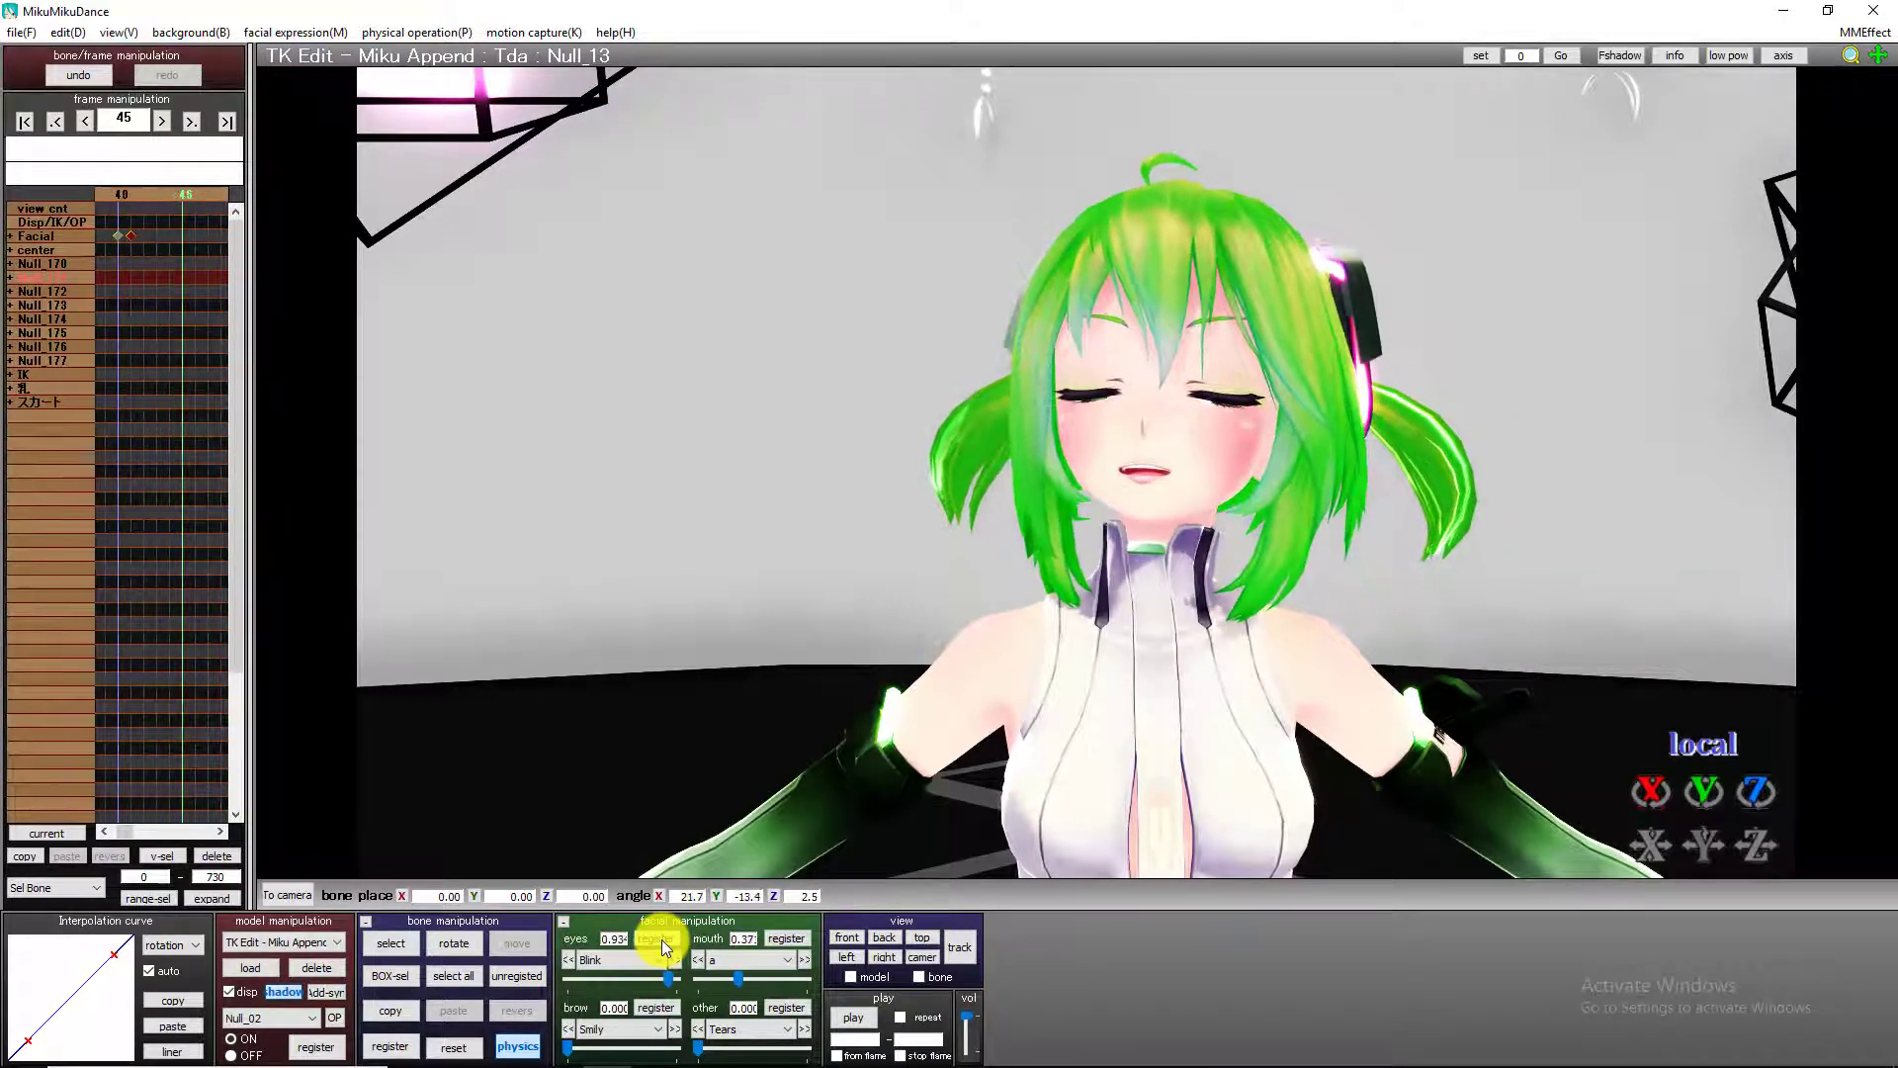
{"action": "left_click_drag", "start_coordinate": [666, 977], "coordinate": [557, 1006]}
{"action": "left_click", "coordinate": [656, 938]}
{"action": "key", "text": "Right"}
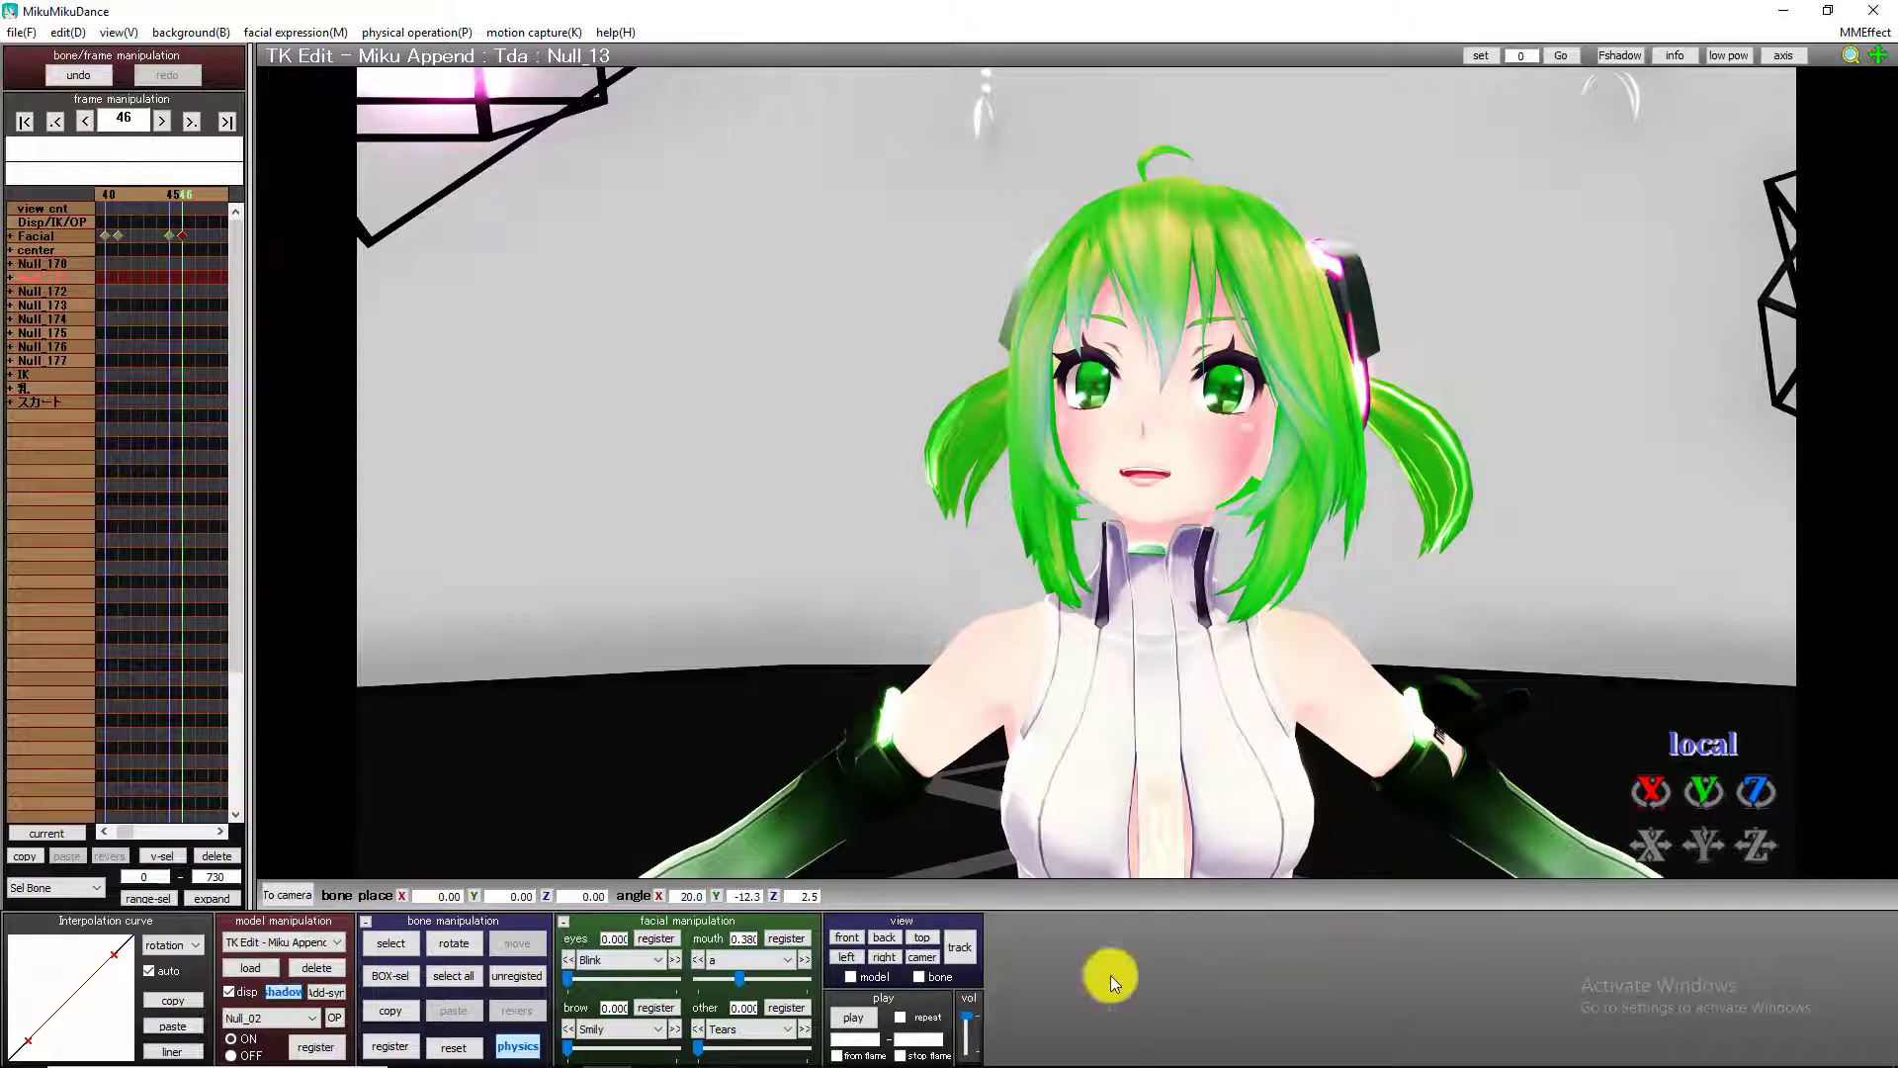
Play the animation back to check the added blink, then stop playback.
{"action": "left_click", "coordinate": [870, 1011]}
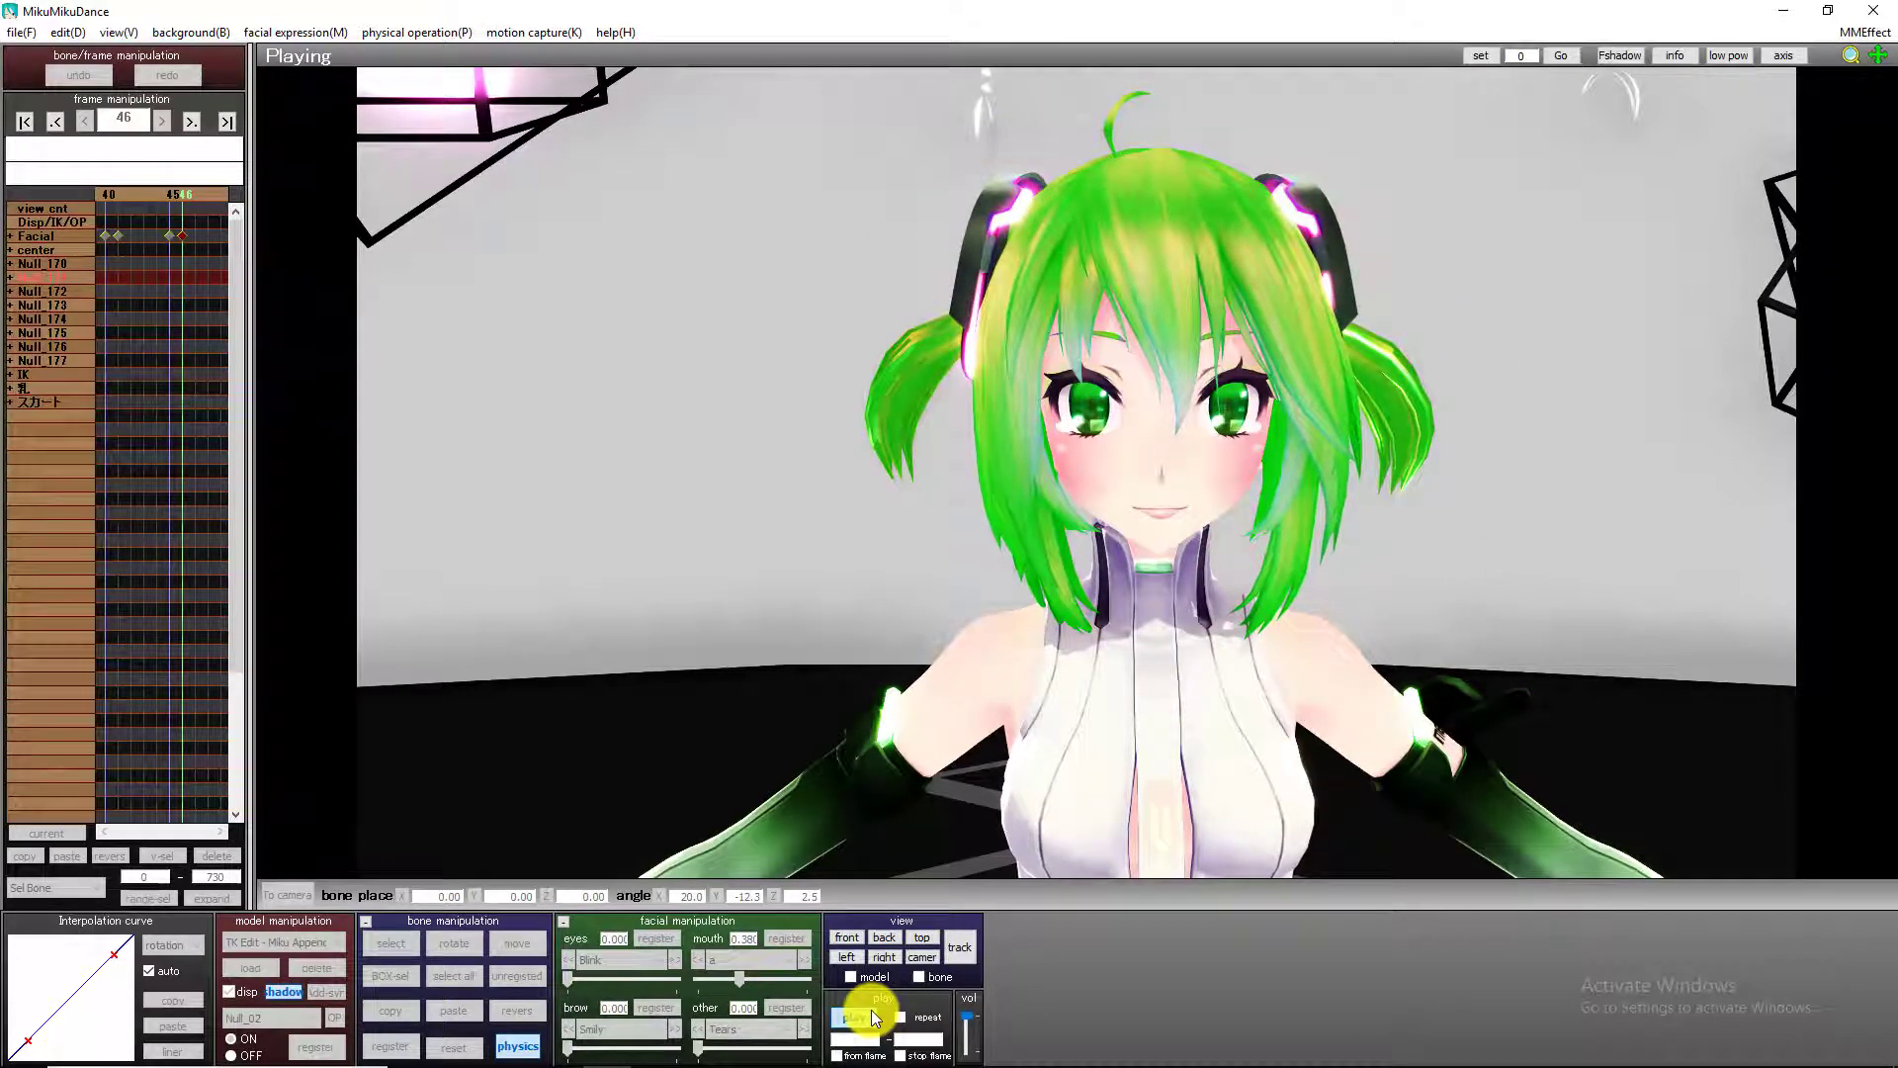
{"action": "left_click", "coordinate": [869, 1010]}
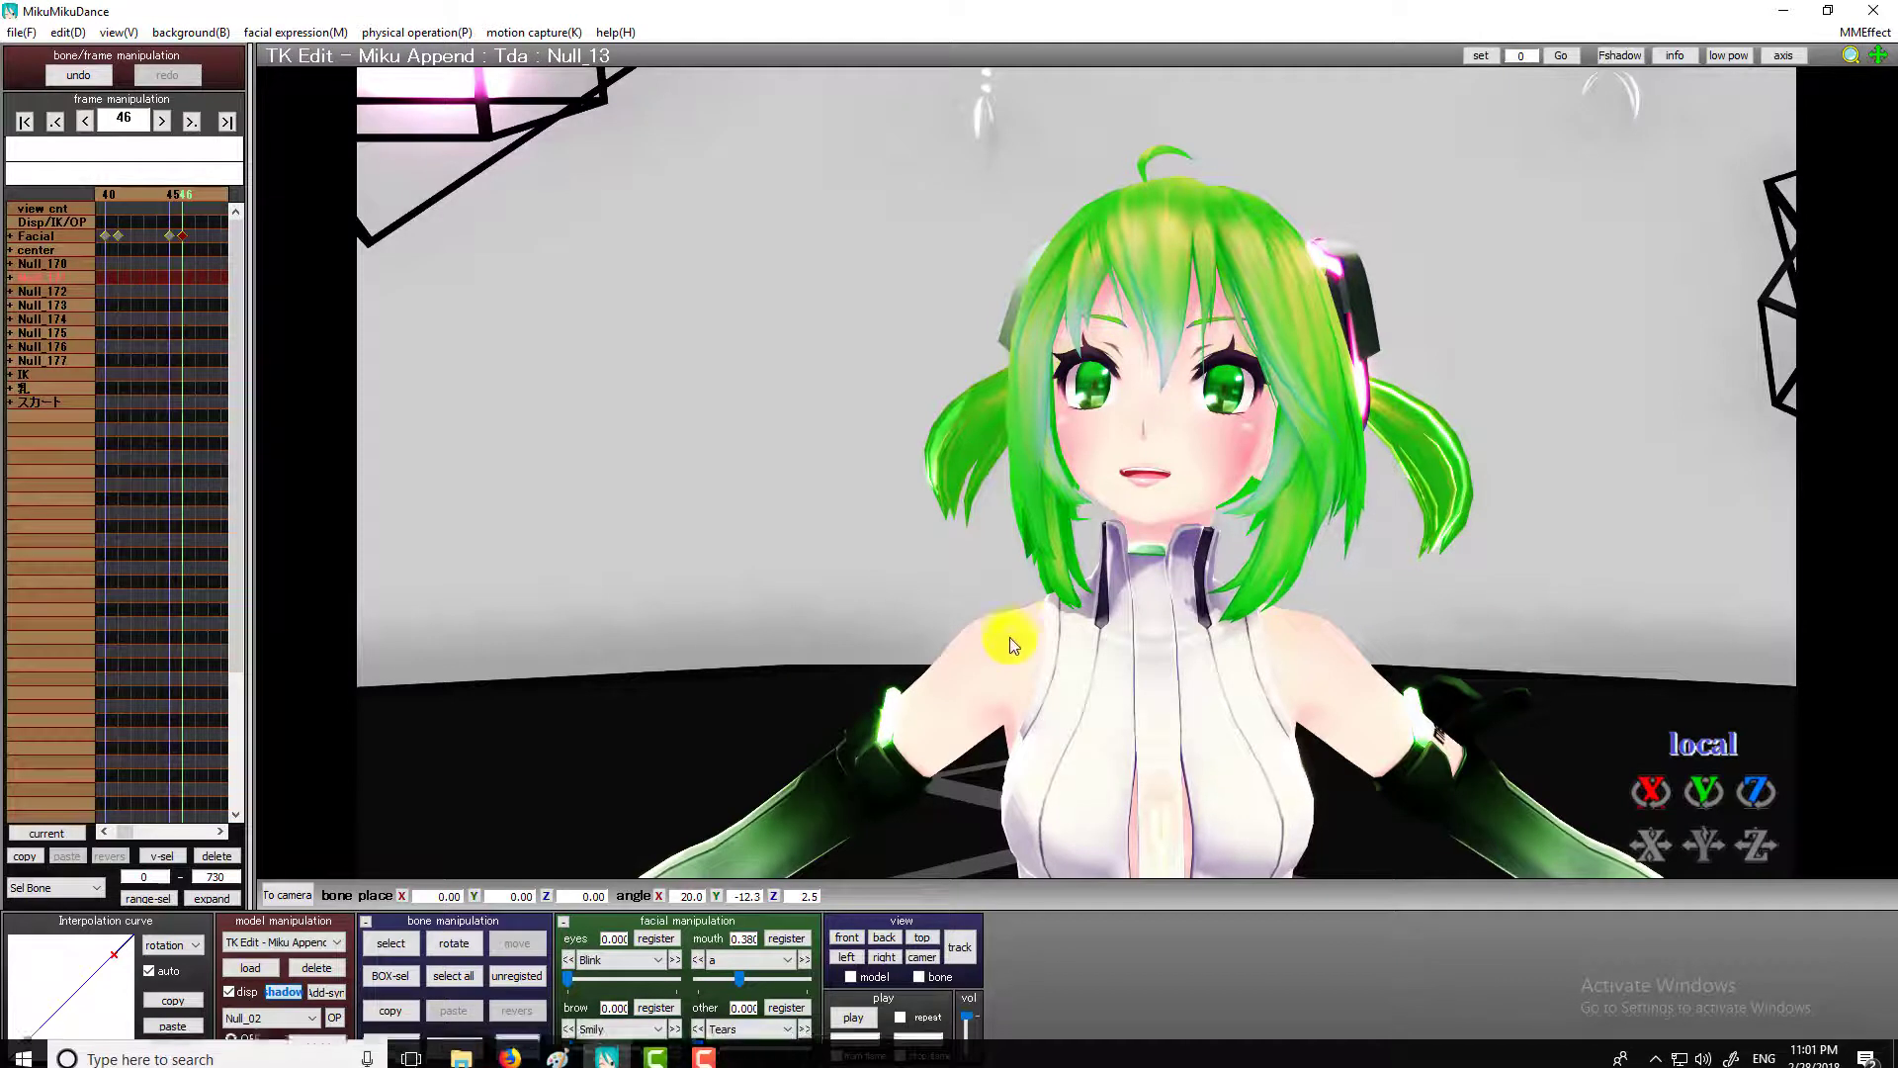
{"action": "left_click", "coordinate": [708, 1061]}
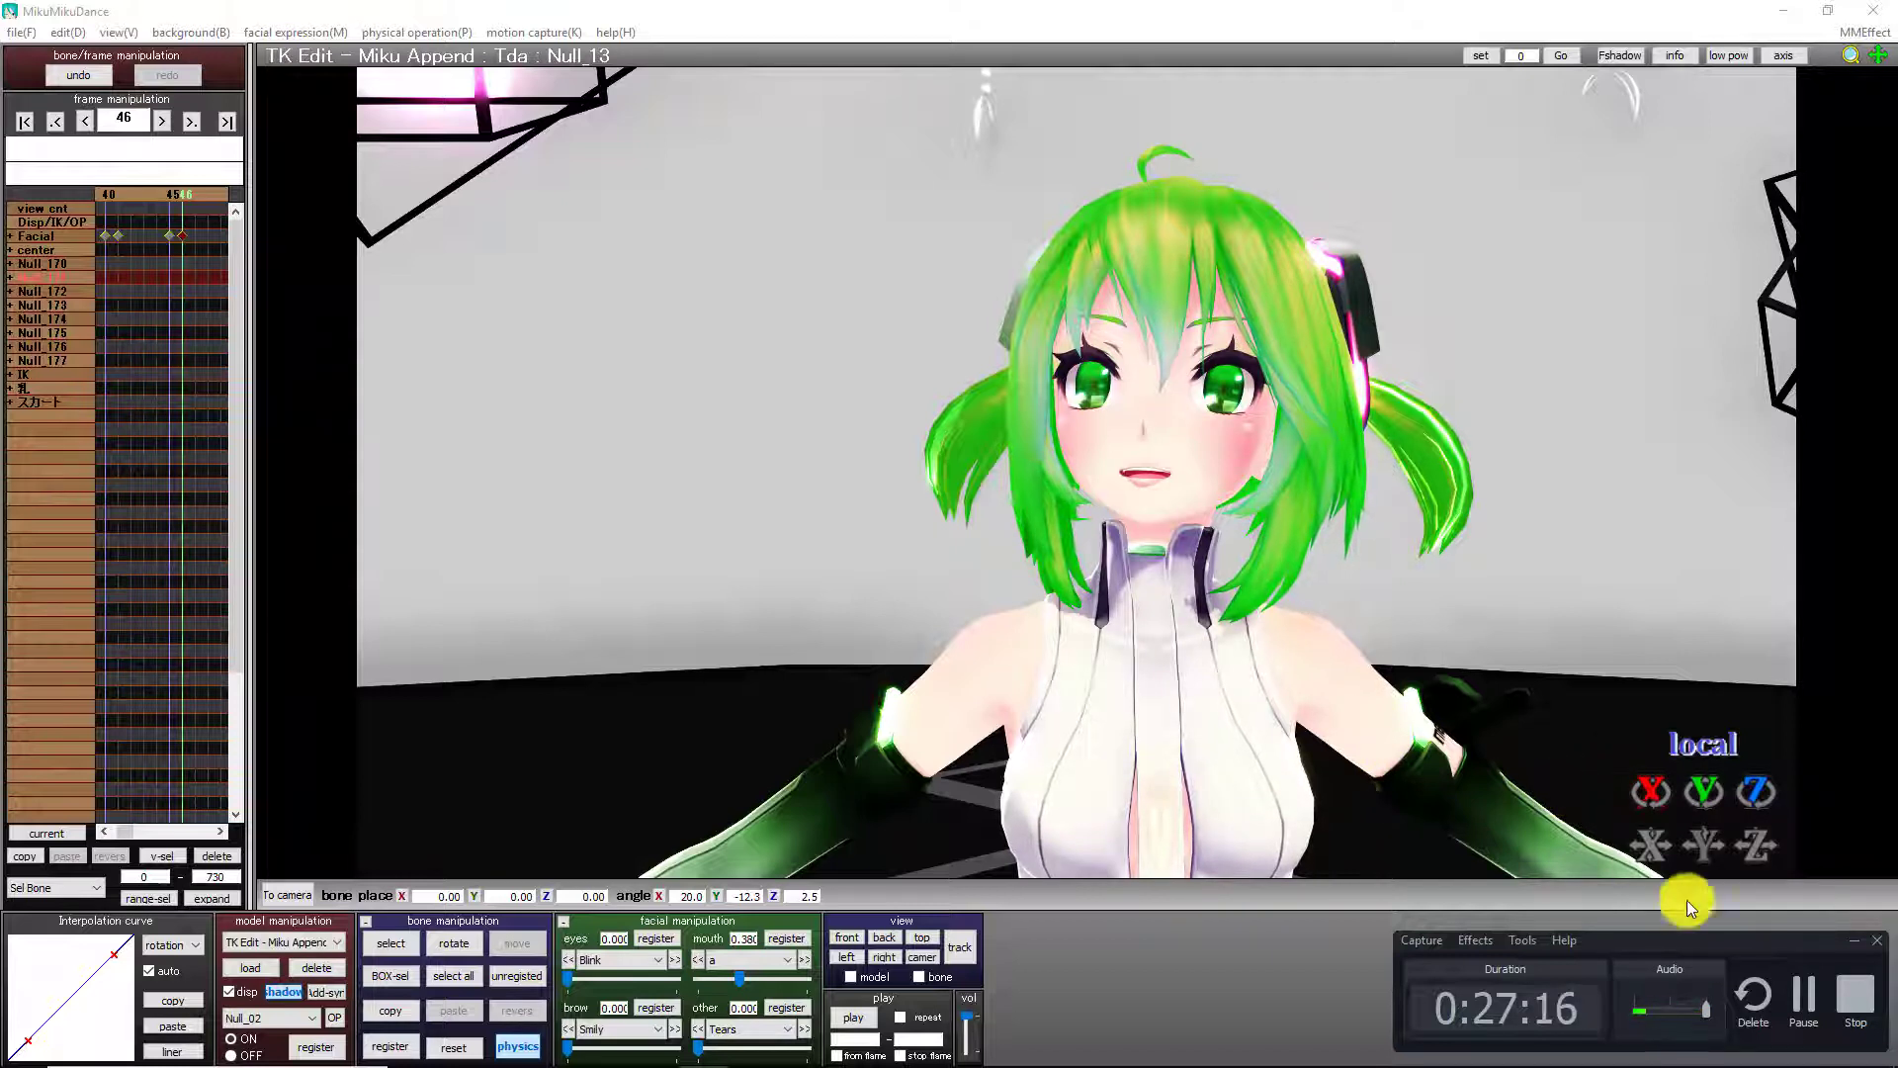
{"action": "left_click", "coordinate": [1855, 996]}
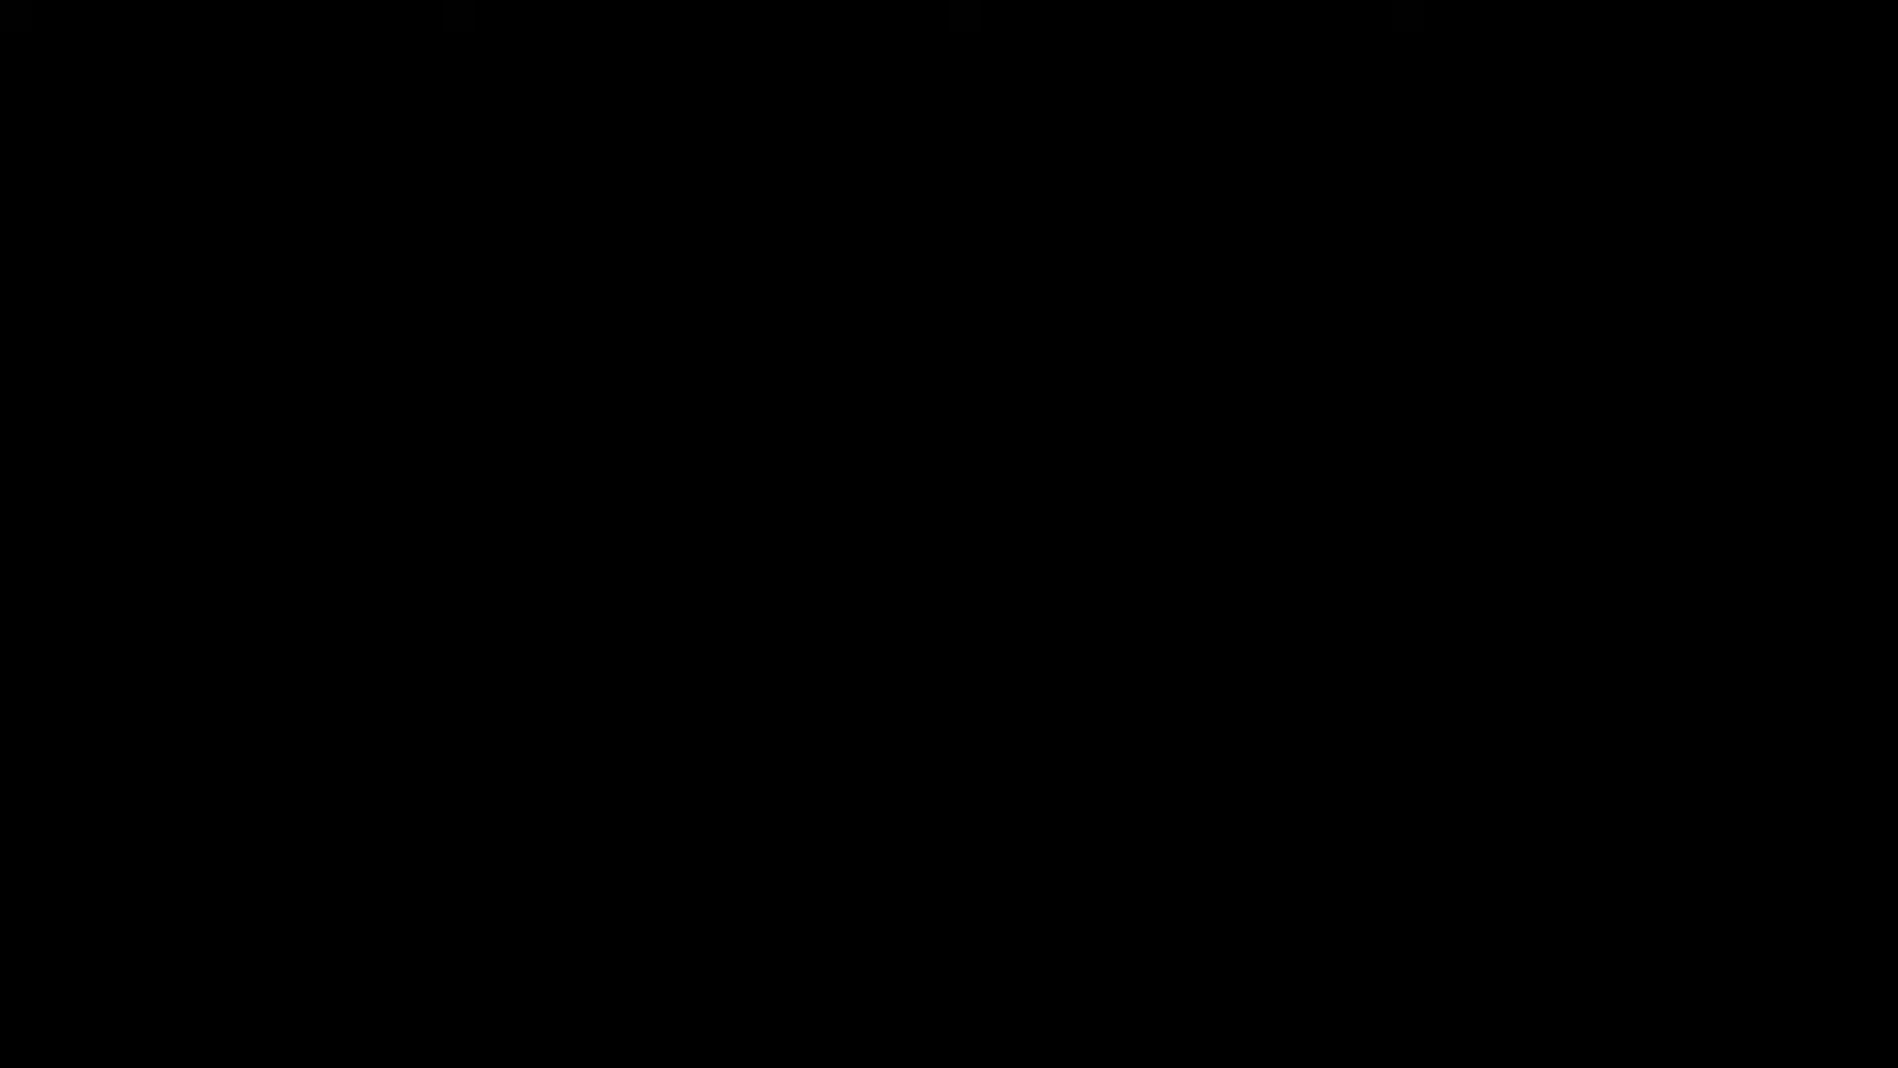